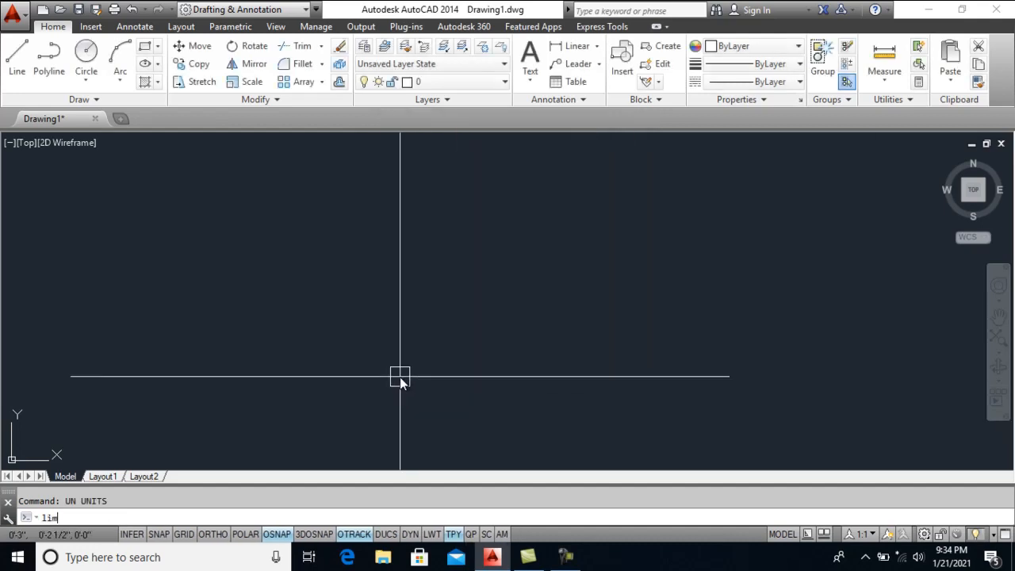
# Set the drawing limits from the default lower-left corner to 100',100' and zoom to the drawing extents
pyautogui.write('limits')
pyautogui.press('Return')
pyautogui.press('Return')
pyautogui.write("100',10")
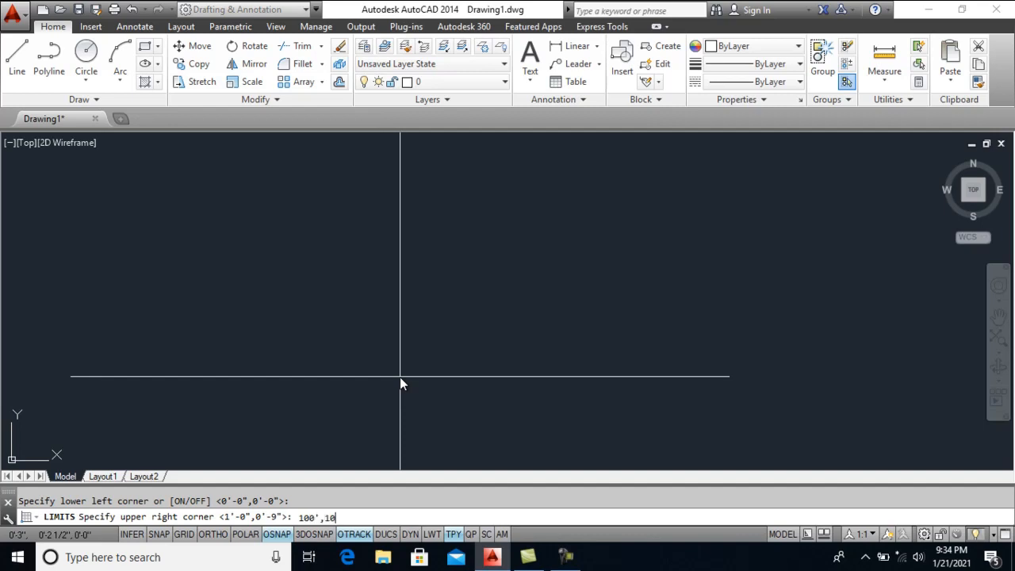
pyautogui.write("0'")
pyautogui.press('Return')
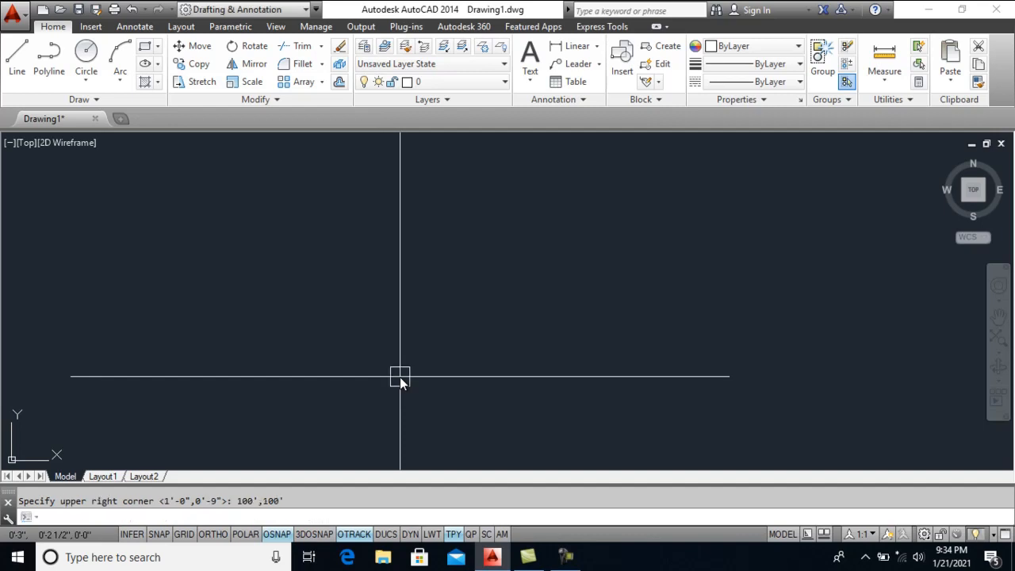
pyautogui.write('z')
pyautogui.press('Return')
pyautogui.write('e')
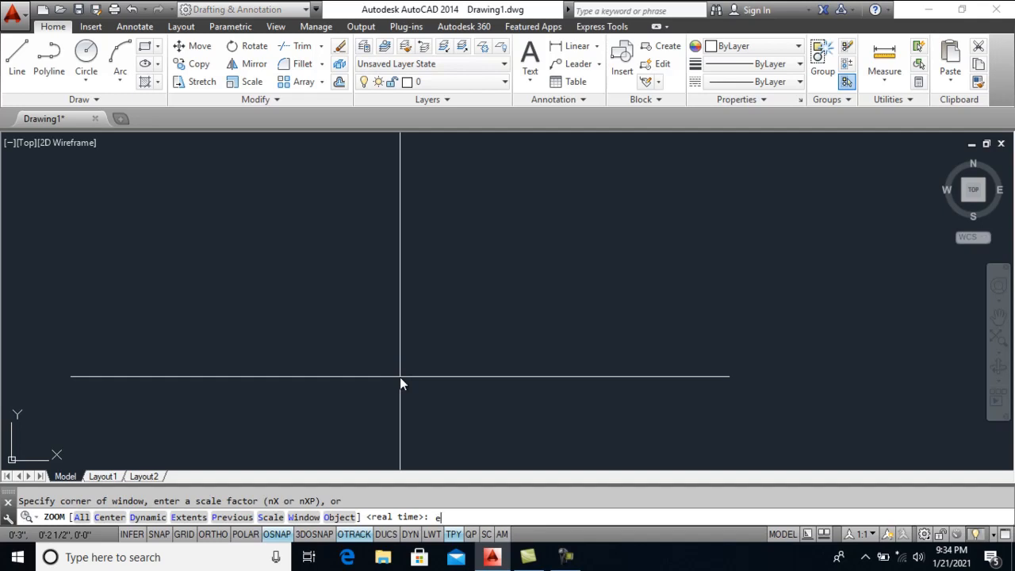
pyautogui.press('Return')
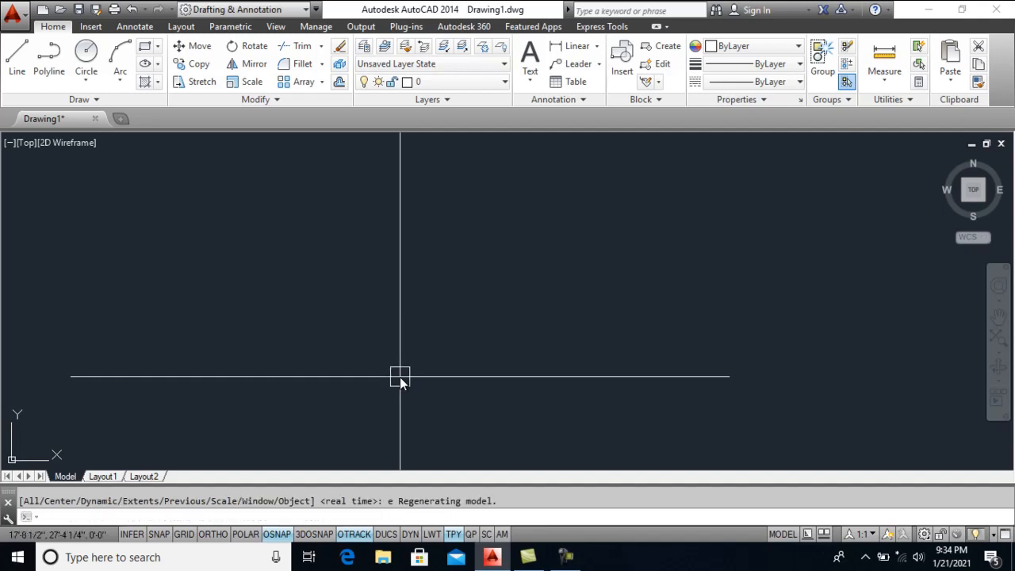
# Set the UCS icon to its Noorigin option
pyautogui.write('ucsicon')
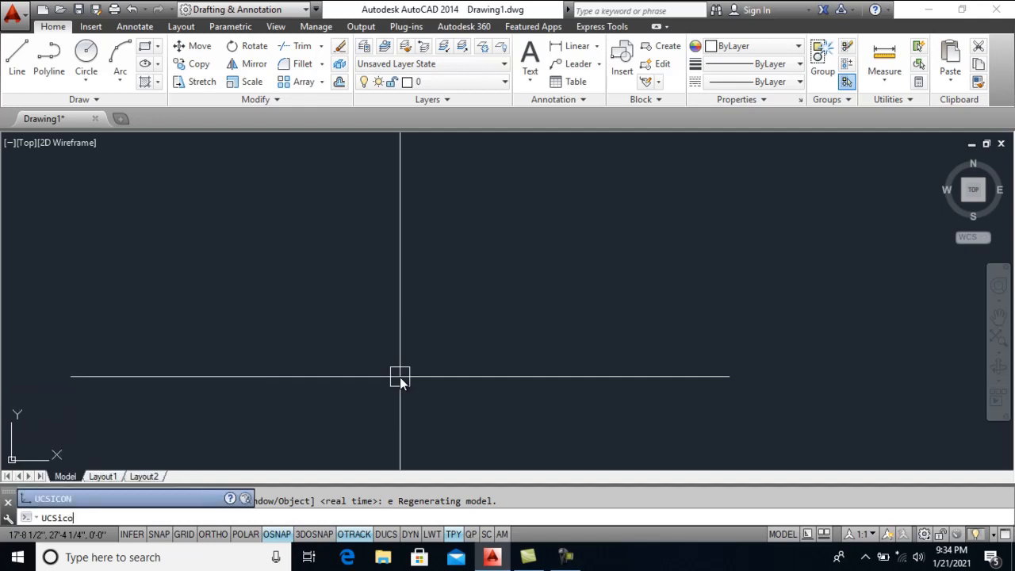
pyautogui.press('Return')
pyautogui.write('no')
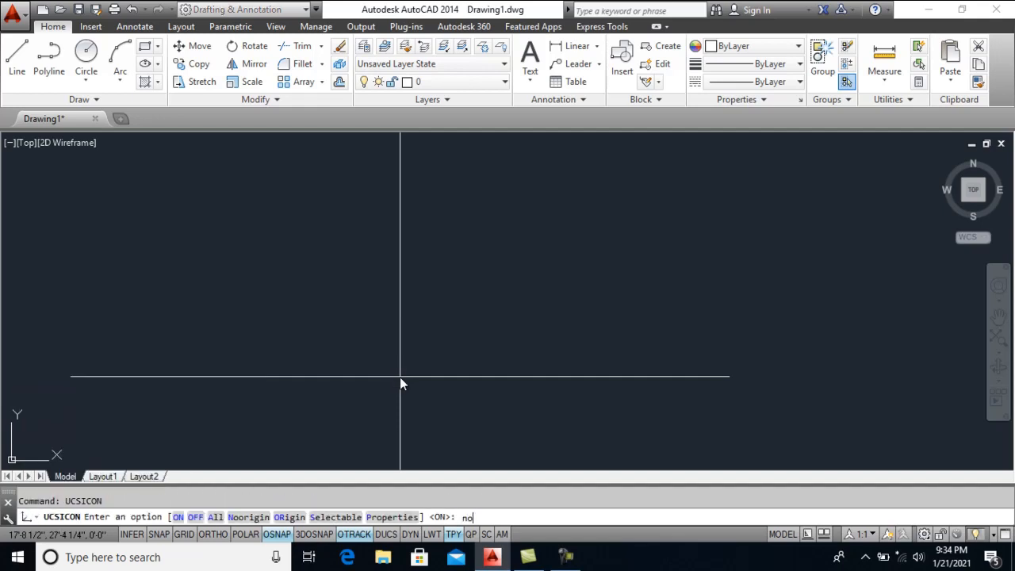
pyautogui.press('Return')
# Draw a 42' by 75' rectangle as the outer wall outline
pyautogui.write('rec')
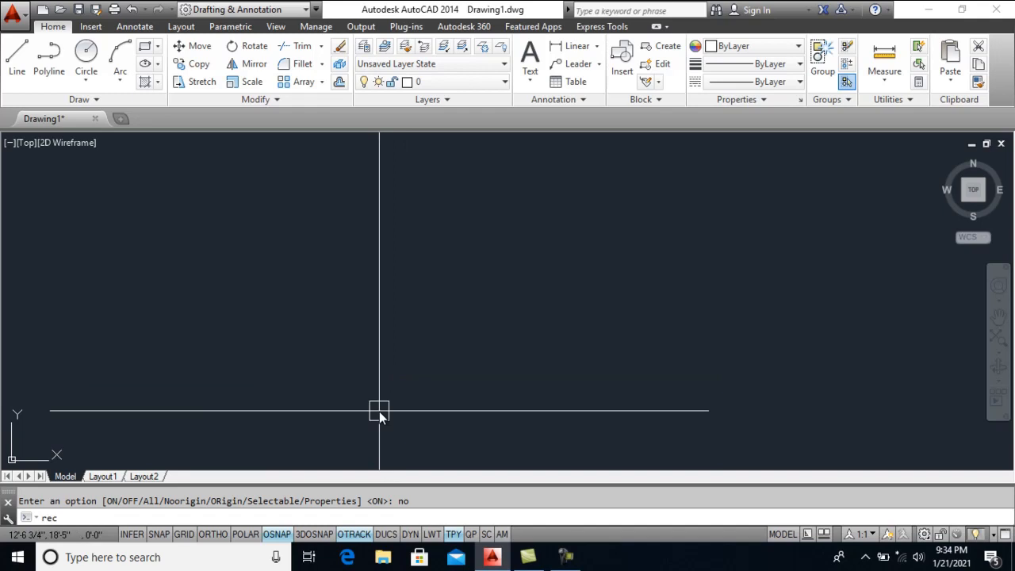
pyautogui.press('Return')
pyautogui.click(319, 434)
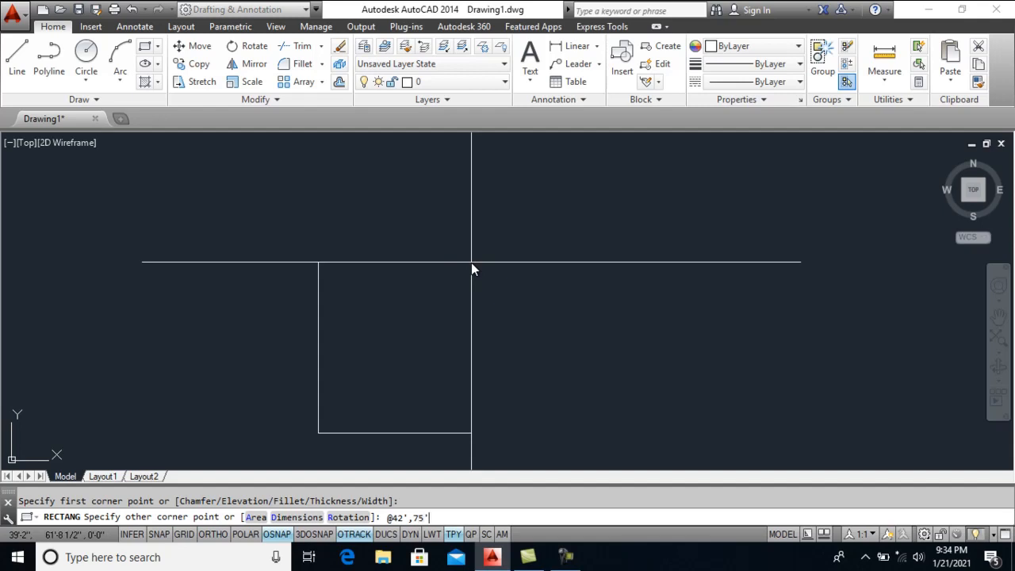
pyautogui.write("@42',75'")
pyautogui.press('Return')
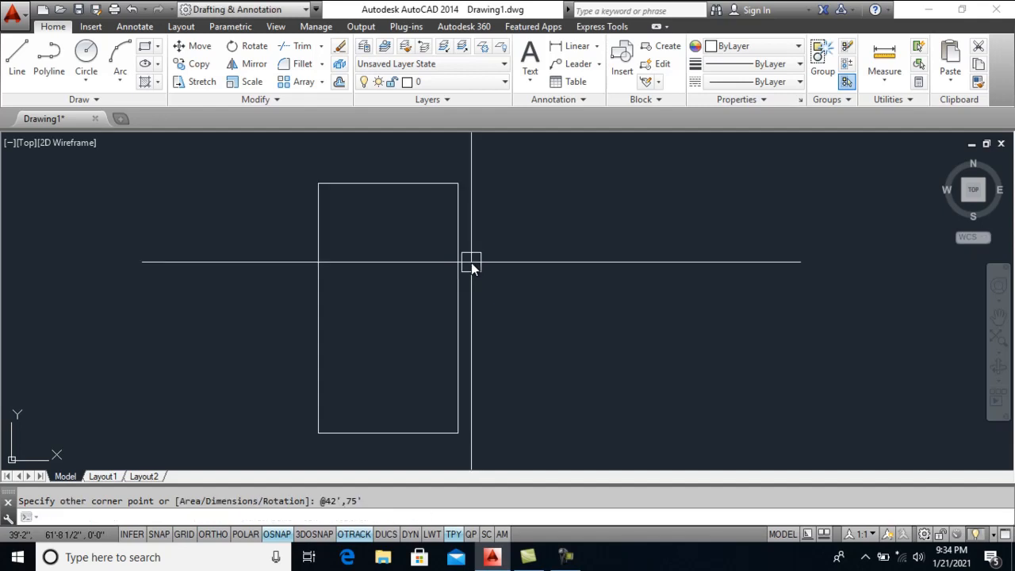
# Offset the outer rectangle 9" inward to form the wall thickness
pyautogui.write('o')
pyautogui.press('Return')
pyautogui.write('9')
pyautogui.press('Return')
pyautogui.click(319, 292)
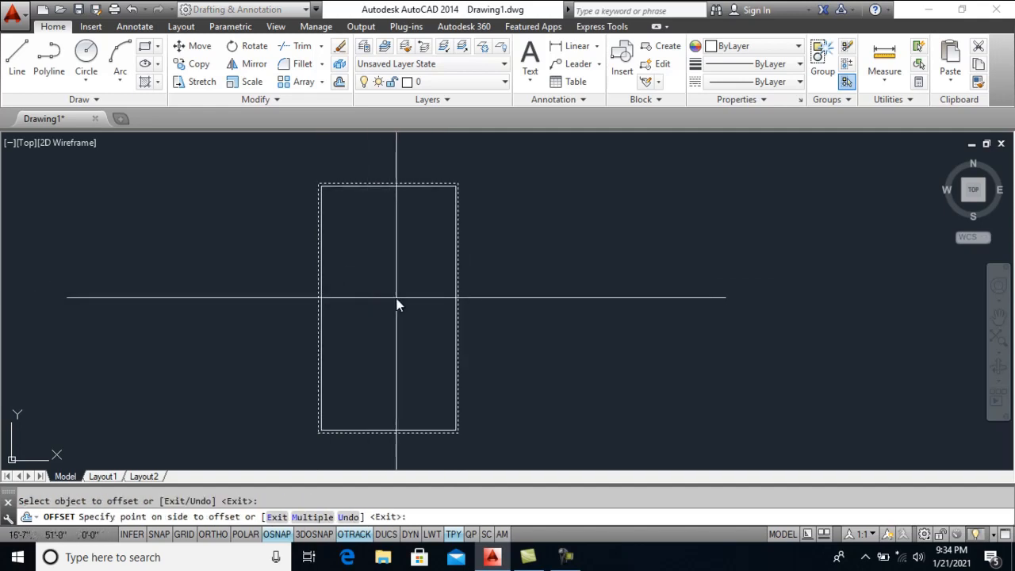
pyautogui.click(371, 278)
# Explode both wall rectangles into separate lines
pyautogui.write('x')
pyautogui.press('Return')
pyautogui.click(370, 272)
pyautogui.click(288, 299)
pyautogui.press('Return')
# Offset the top wall's inner line 10' downward
pyautogui.scroll(4, 383, 196)
pyautogui.moveTo(385, 238); pyautogui.dragTo(382, 310, button='middle')
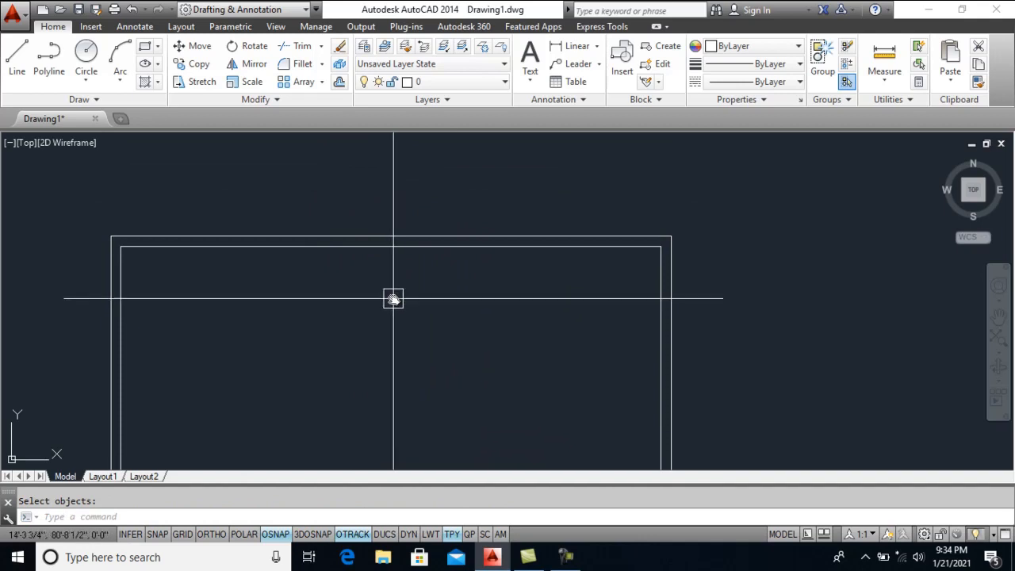
pyautogui.write('o')
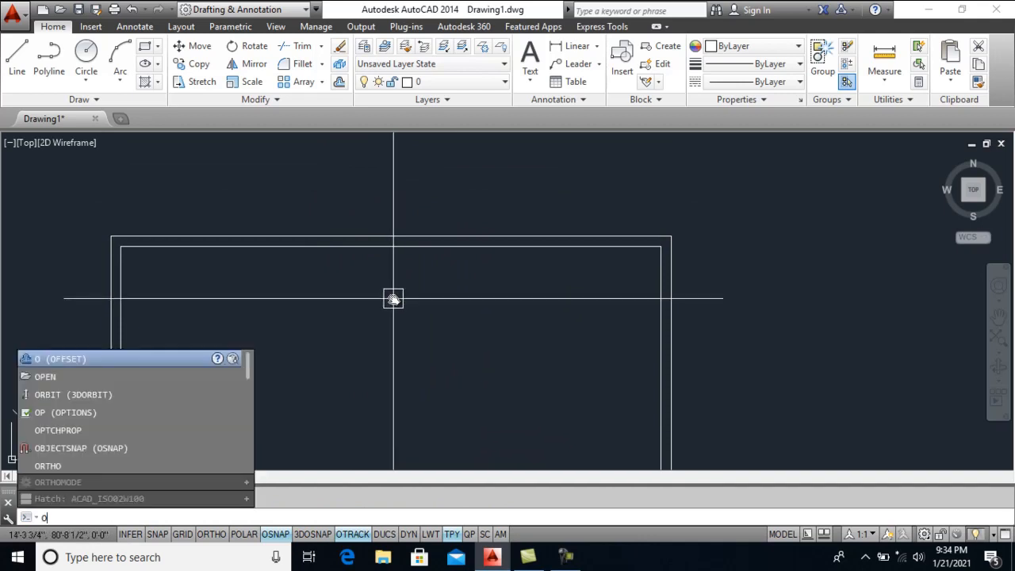
pyautogui.press('Return')
pyautogui.write('10')
pyautogui.press('Return')
pyautogui.click(483, 246)
pyautogui.click(493, 298)
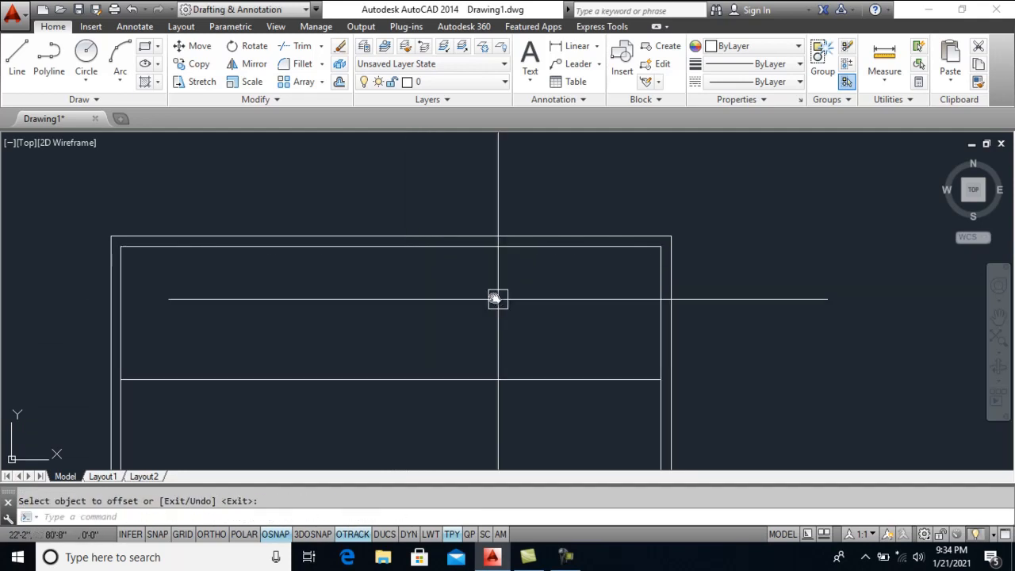
# Offset the new horizontal partition line 9" downward to give the wall its thickness
pyautogui.press('Return')
pyautogui.write('9')
pyautogui.press('Return')
pyautogui.click(551, 379)
pyautogui.click(564, 451)
pyautogui.press('Return')
# Offset the right wall's inner line 7' to the left
pyautogui.moveTo(563, 451); pyautogui.dragTo(523, 351, button='middle')
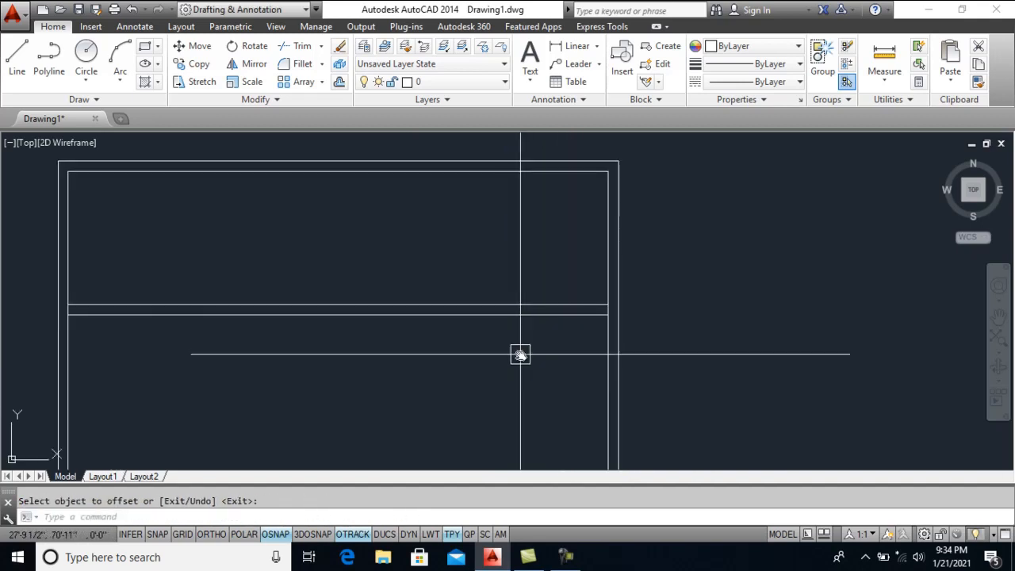
pyautogui.write('o')
pyautogui.press('Return')
pyautogui.write('7')
pyautogui.press('Return')
pyautogui.click(607, 249)
pyautogui.click(553, 254)
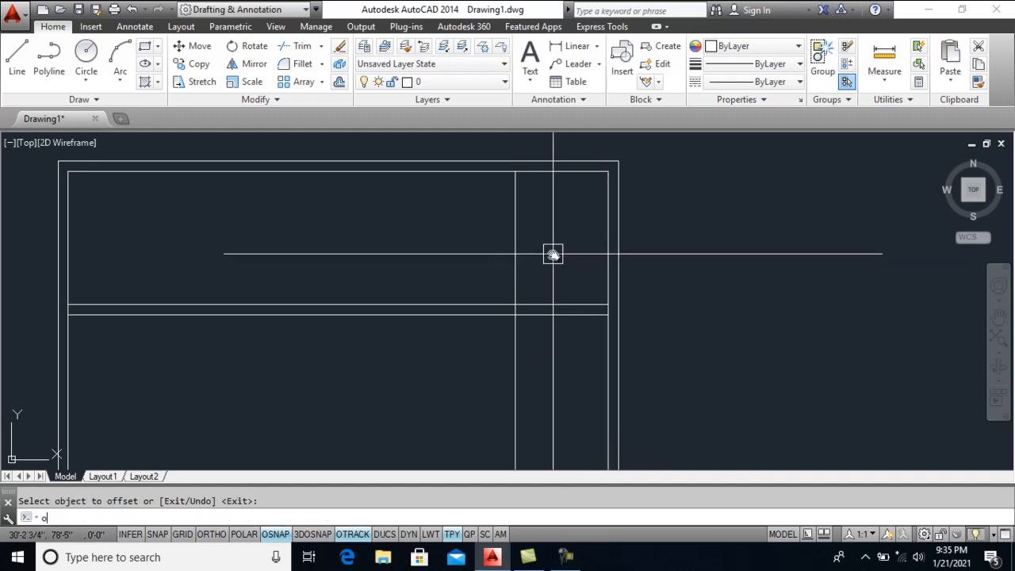
# Offset the new vertical line in the upper right 9" to the left to form the wall
pyautogui.press('Return')
pyautogui.write('9')
pyautogui.press('Return')
pyautogui.click(516, 252)
pyautogui.click(413, 259)
pyautogui.press('Return')
# Trim both vertical partition lines below the upper line of the horizontal wall
pyautogui.scroll(3, 453, 280)
pyautogui.write('tr')
pyautogui.press('Return')
pyautogui.click(510, 239)
pyautogui.press('Return')
pyautogui.click(489, 288)
pyautogui.click(480, 290)
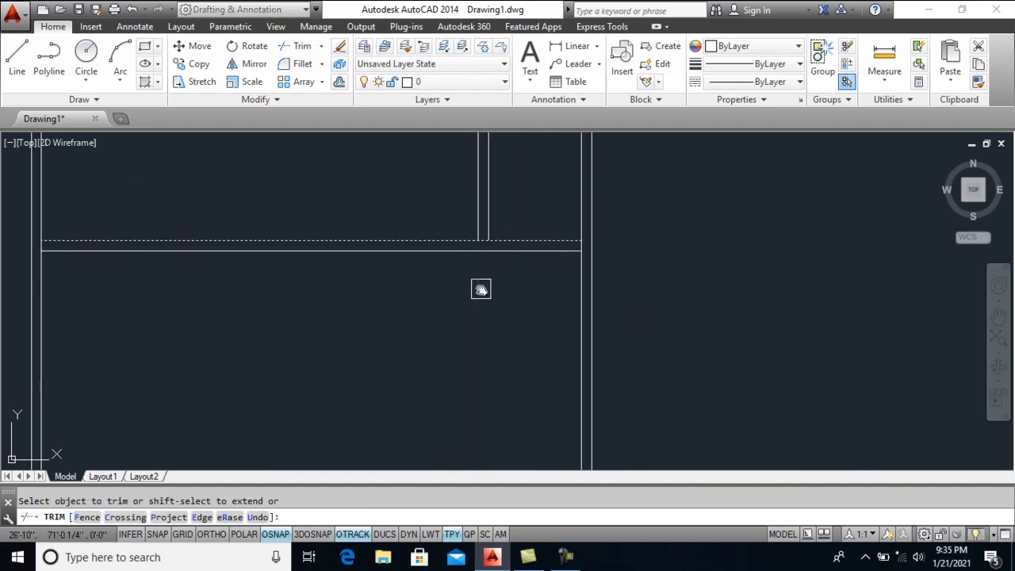
pyautogui.press('Return')
# Offset the lower line of the horizontal wall 16' downward
pyautogui.moveTo(453, 296); pyautogui.dragTo(454, 264, button='middle')
pyautogui.write('o')
pyautogui.press('Return')
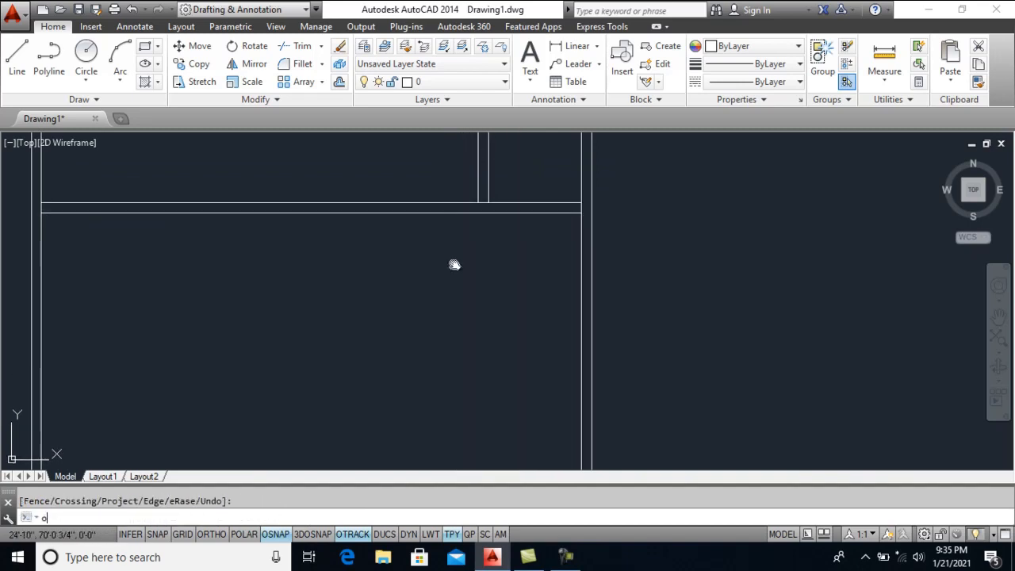
pyautogui.write('16')
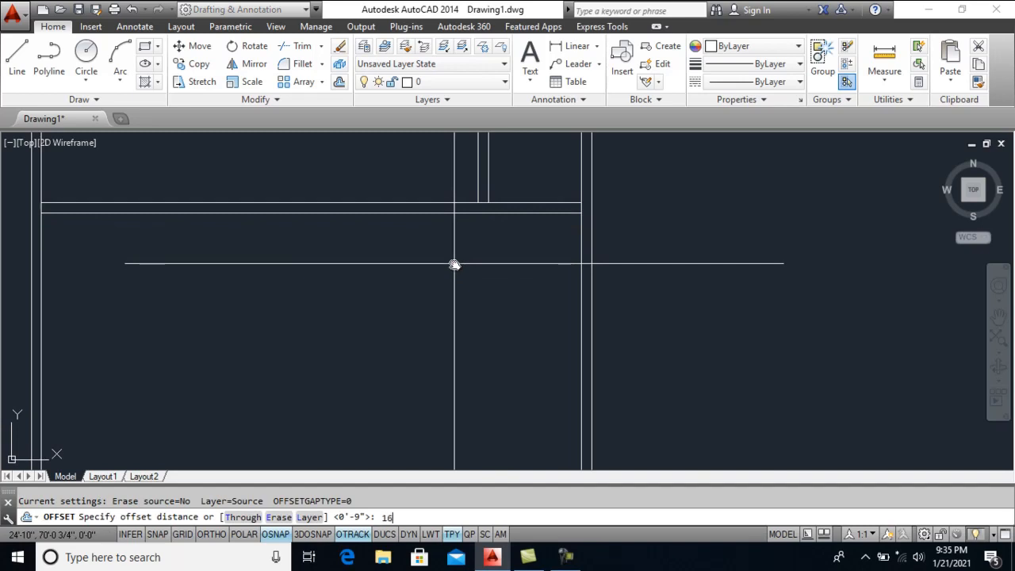
pyautogui.write("'")
pyautogui.press('Return')
pyautogui.click(508, 214)
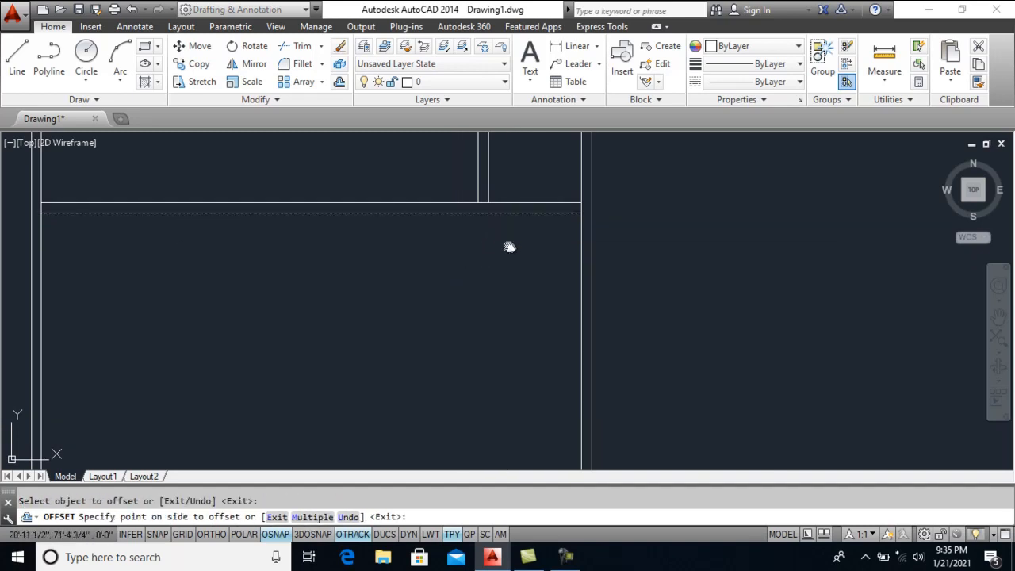
pyautogui.click(499, 266)
# Offset the second horizontal partition line 9" downward to complete that wall
pyautogui.press('Return')
pyautogui.write('6')
pyautogui.press('Return')
pyautogui.click(512, 427)
pyautogui.click(512, 444)
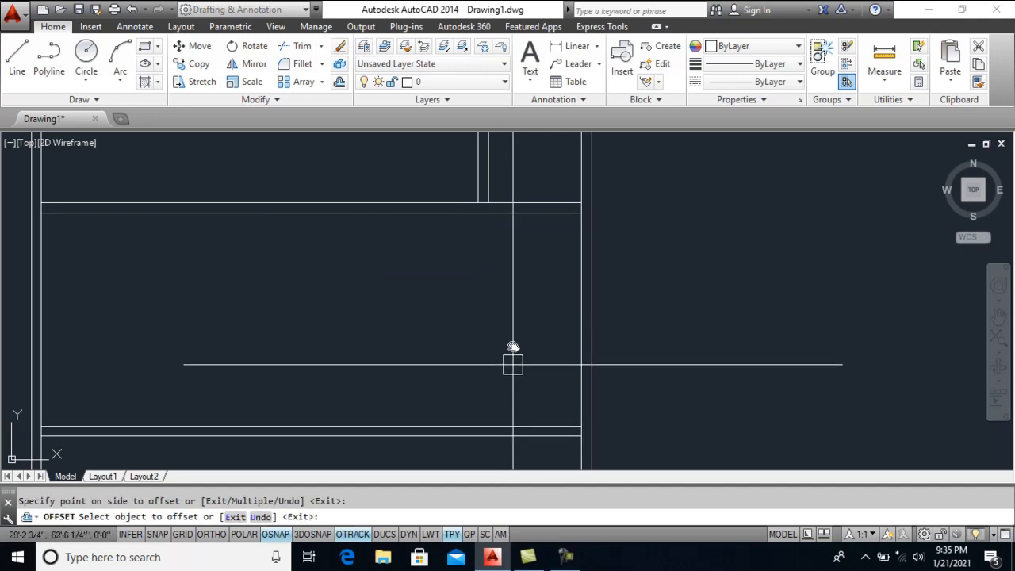
pyautogui.press('Return')
# Offset the right wall's inner line 14' to the left to place the room's side wall
pyautogui.write('o')
pyautogui.press('Return')
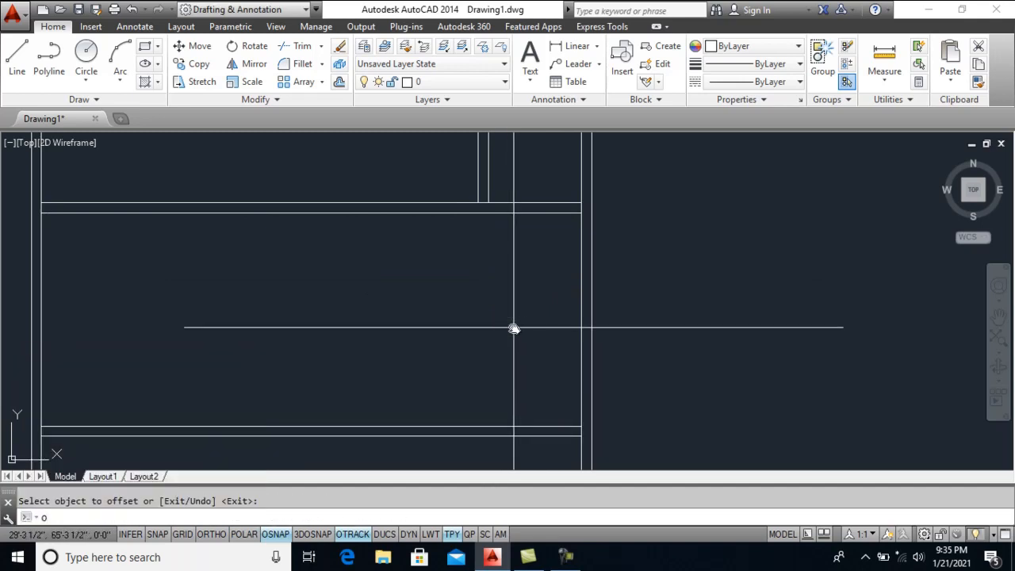
pyautogui.press('Return')
pyautogui.click(582, 326)
pyautogui.click(490, 327)
# Offset the room's new side wall line 9" to the left
pyautogui.write('o')
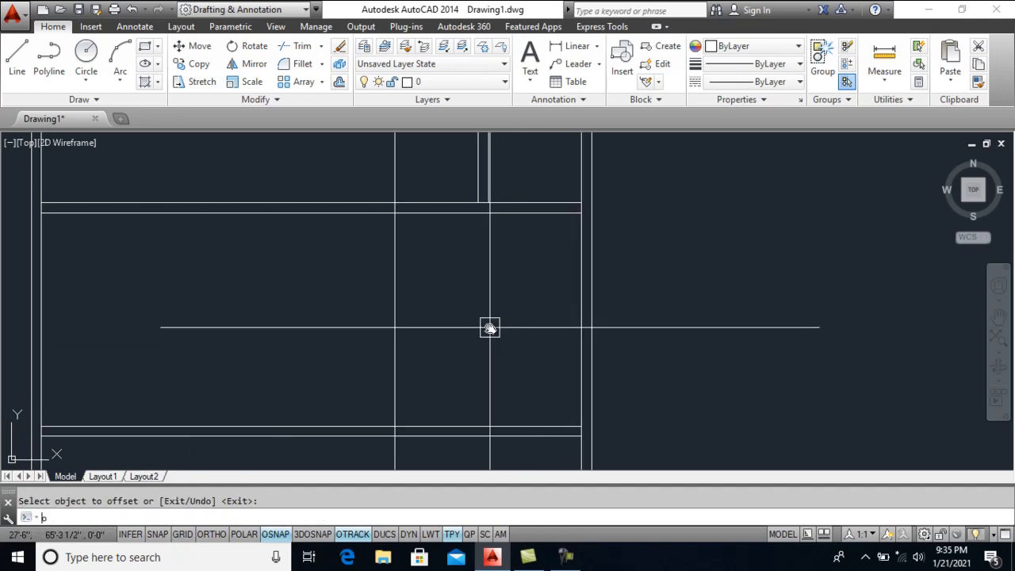
pyautogui.press('Return')
pyautogui.write('6')
pyautogui.press('Return')
pyautogui.click(394, 309)
pyautogui.click(321, 314)
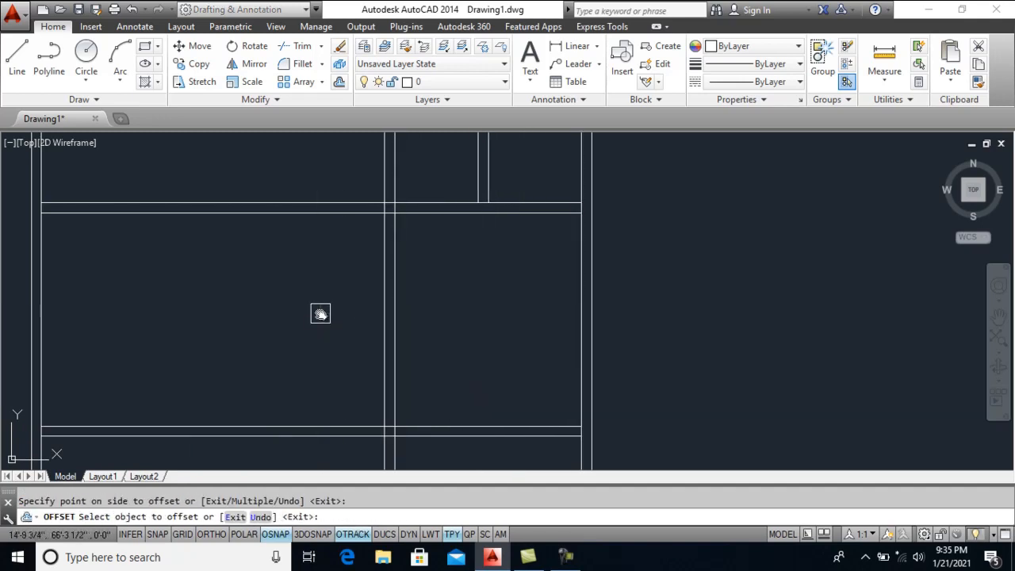
pyautogui.press('Return')
# Fillet the inner and outer line pairs of the side wall and upper horizontal wall into a square corner
pyautogui.write('f')
pyautogui.press('Return')
pyautogui.click(396, 235)
pyautogui.click(405, 213)
pyautogui.press('Return')
pyautogui.click(403, 212)
pyautogui.click(404, 203)
# Offset the outer vertical line of the filleted corner 14' to the left
pyautogui.moveTo(356, 213); pyautogui.dragTo(480, 317, button='middle')
pyautogui.moveTo(367, 308); pyautogui.dragTo(378, 274, button='middle')
pyautogui.write('o')
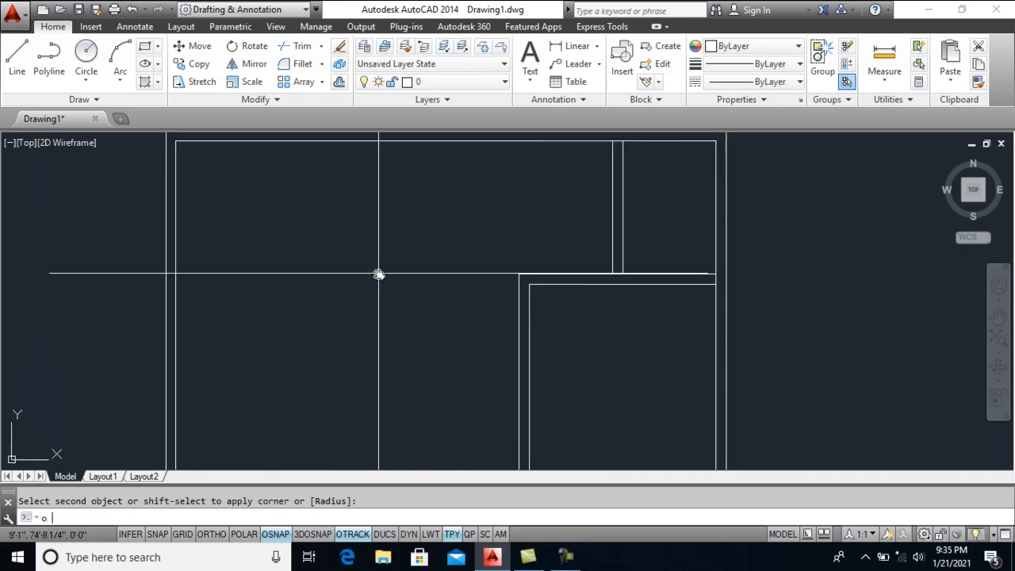
pyautogui.press('Return')
pyautogui.write('1')
pyautogui.press('Return')
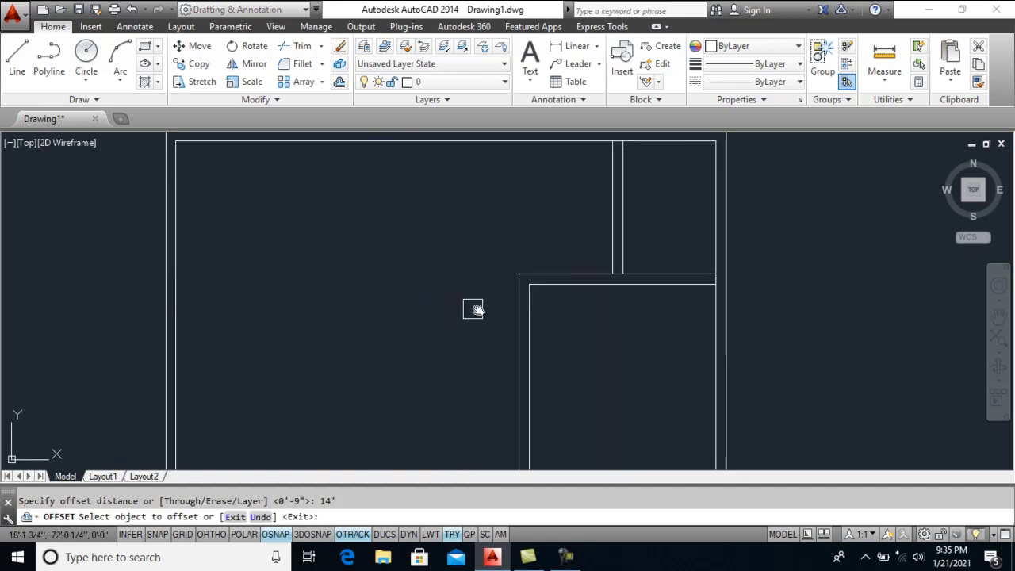
pyautogui.click(488, 318)
pyautogui.click(444, 314)
# Offset the new vertical line of the middle room 9" to the left to form its left wall
pyautogui.press('Return')
pyautogui.press('Return')
pyautogui.write('9')
pyautogui.press('Return')
pyautogui.click(332, 303)
pyautogui.click(279, 310)
# Offset the top wall's inner line 2' downward
pyautogui.write('o')
pyautogui.press('Return')
pyautogui.write("2'")
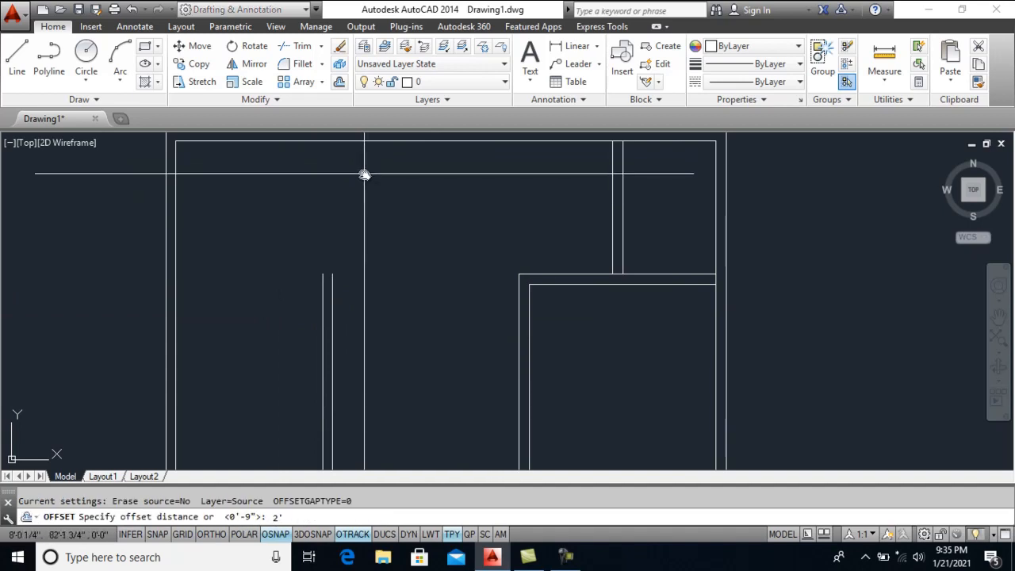
pyautogui.press('Return')
pyautogui.click(364, 143)
pyautogui.click(367, 206)
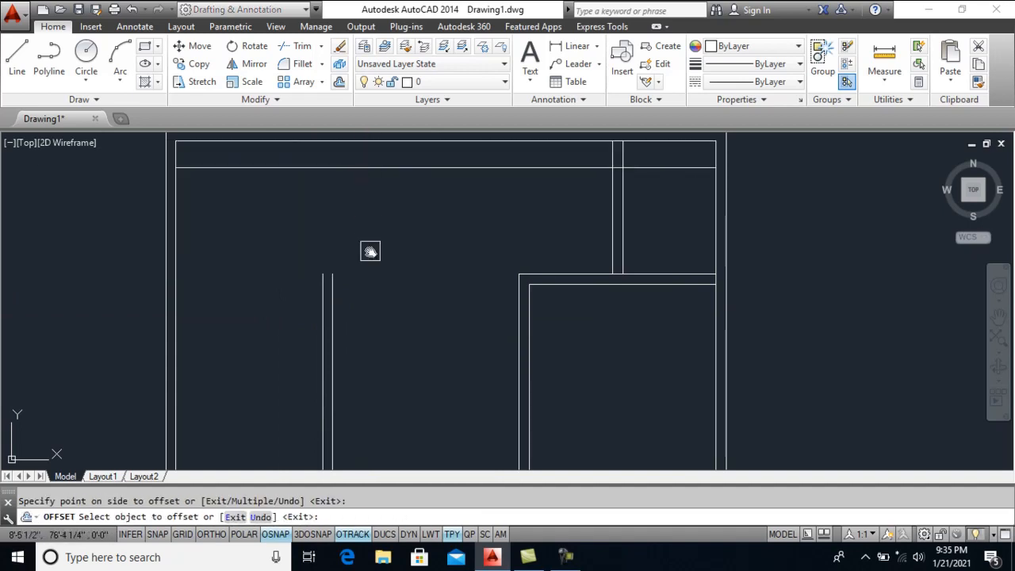
# Offset the horizontal line just below the top wall 9" downward
pyautogui.write('o')
pyautogui.press('Return')
pyautogui.write('9')
pyautogui.press('Return')
pyautogui.click(358, 174)
pyautogui.click(396, 247)
pyautogui.press('Return')
# Fillet the inner and outer lines of the middle room's left and top walls into a square corner
pyautogui.write('f')
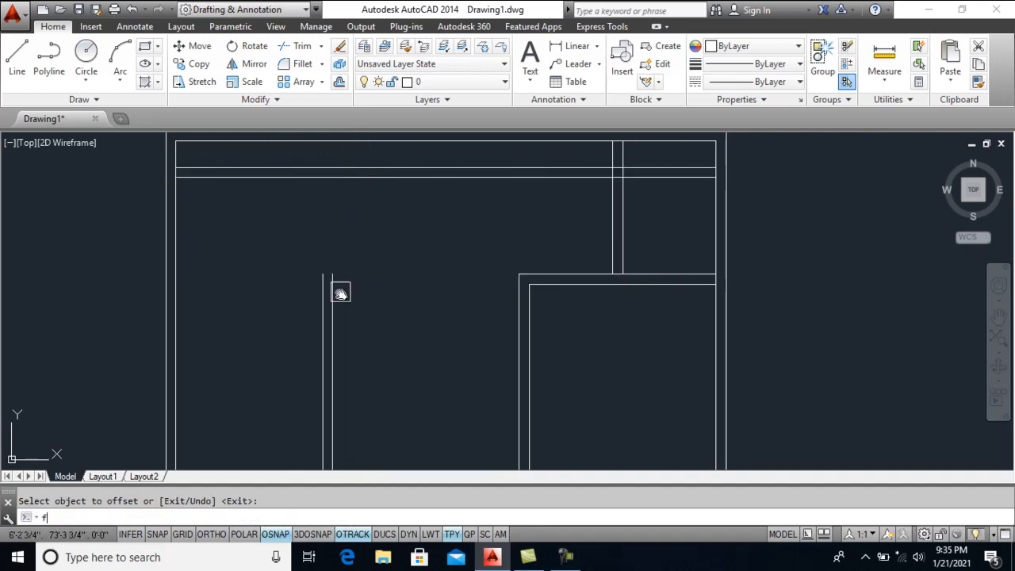
pyautogui.press('Return')
pyautogui.click(340, 289)
pyautogui.click(370, 186)
pyautogui.press('Return')
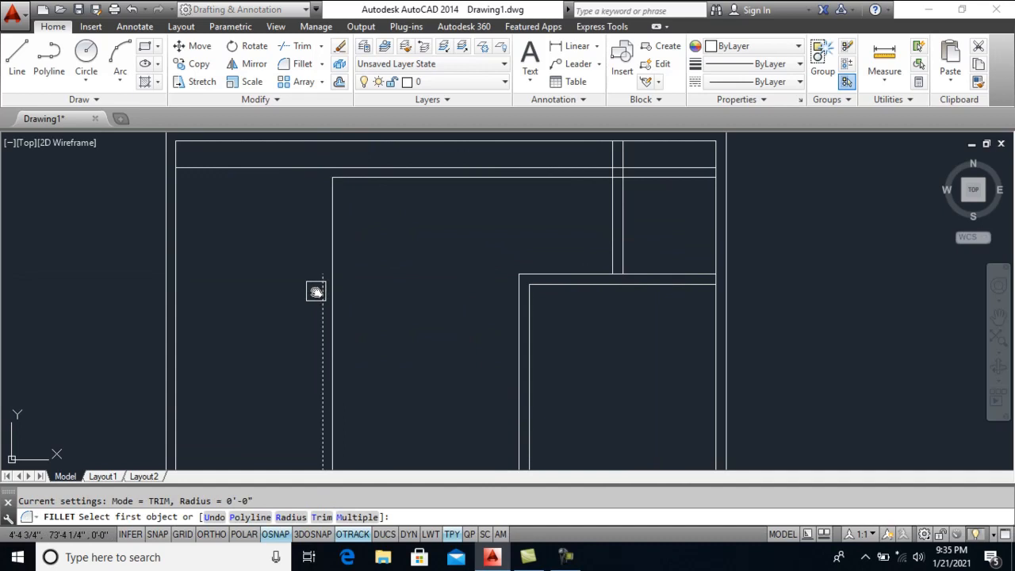
pyautogui.click(320, 289)
pyautogui.click(387, 164)
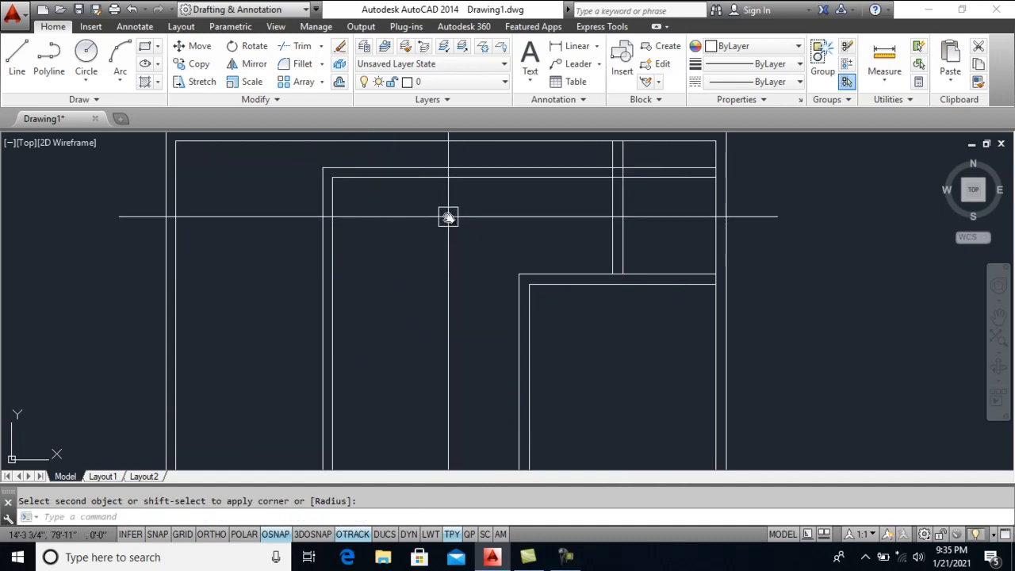
# Fillet the middle room's top wall lines with its right wall lines to close the upper-right corner
pyautogui.press('Return')
pyautogui.click(474, 179)
pyautogui.click(516, 304)
pyautogui.press('Return')
pyautogui.click(488, 163)
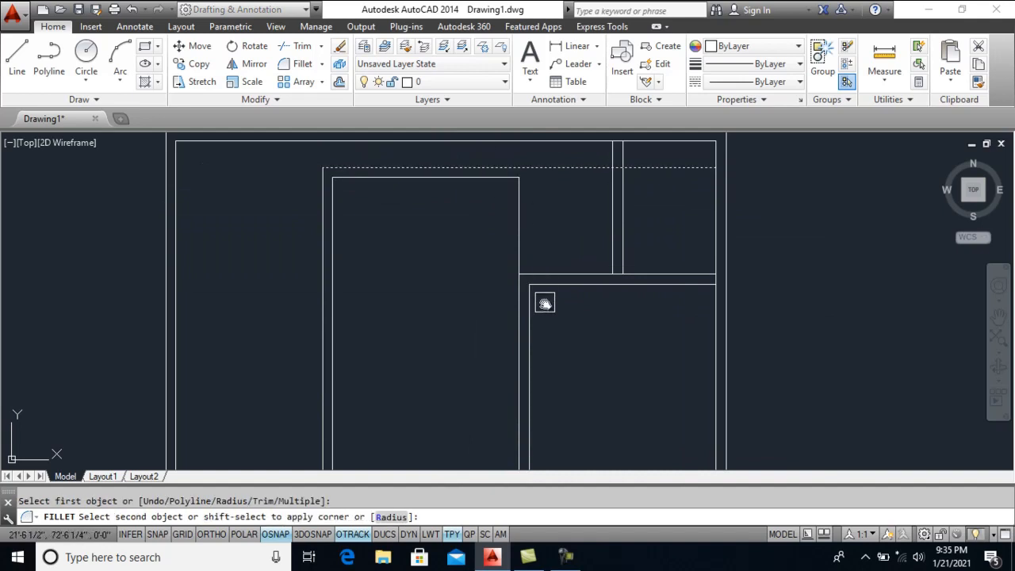
pyautogui.click(536, 309)
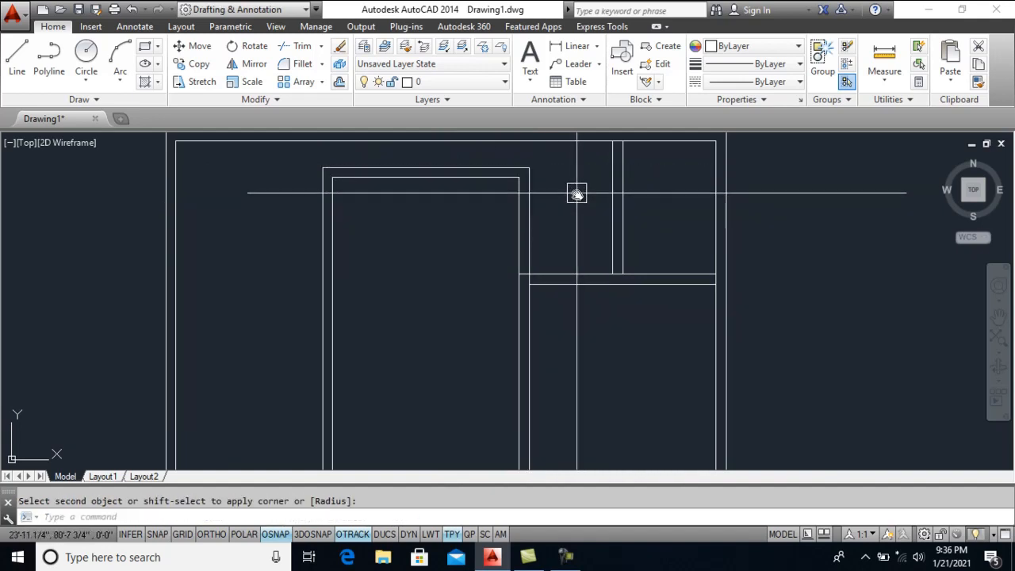
# Offset the inner line of the middle room's top wall 16' downward
pyautogui.moveTo(496, 164); pyautogui.dragTo(513, 219, button='middle')
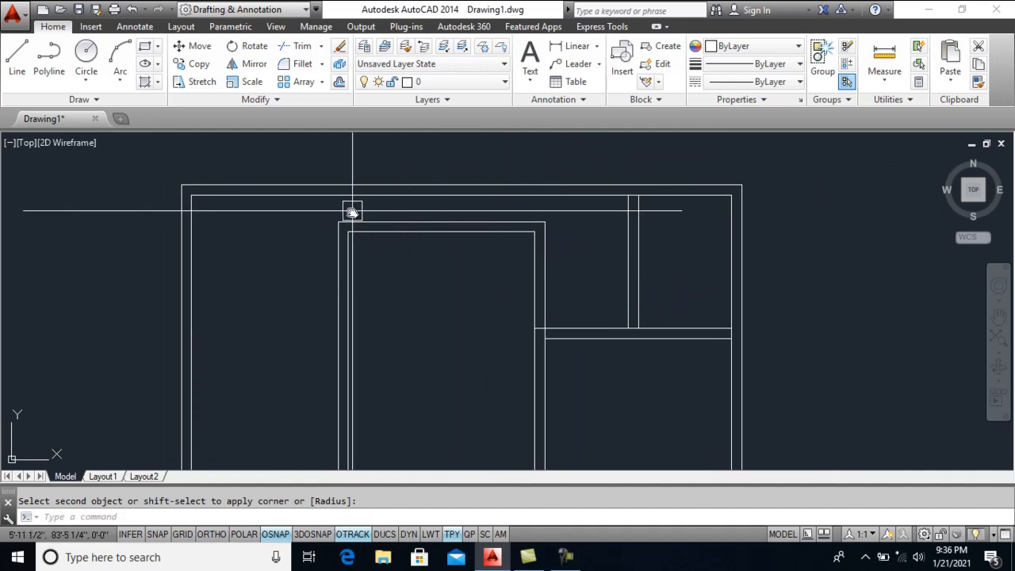
pyautogui.moveTo(430, 296); pyautogui.dragTo(431, 283, button='middle')
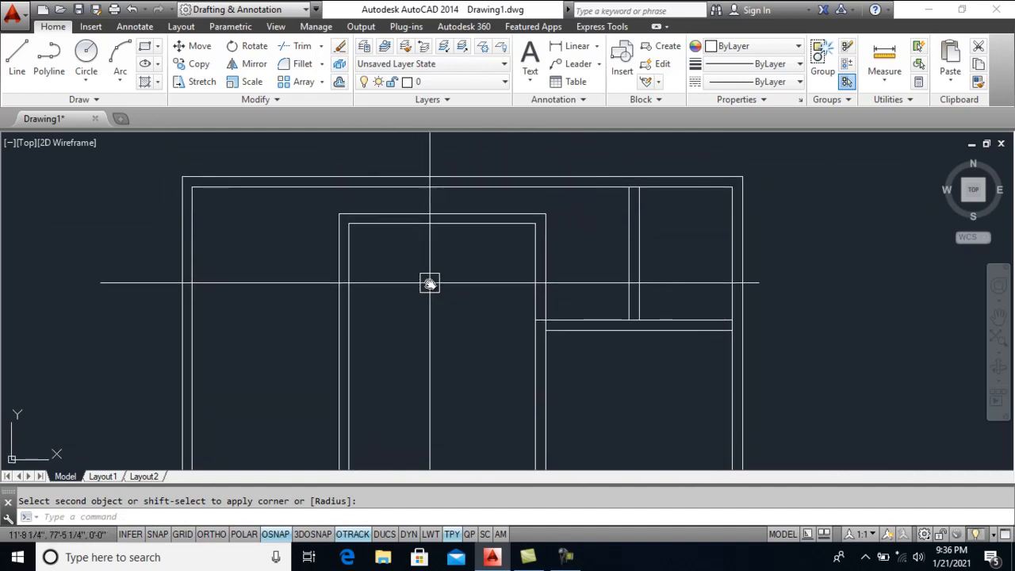
pyautogui.press('Return')
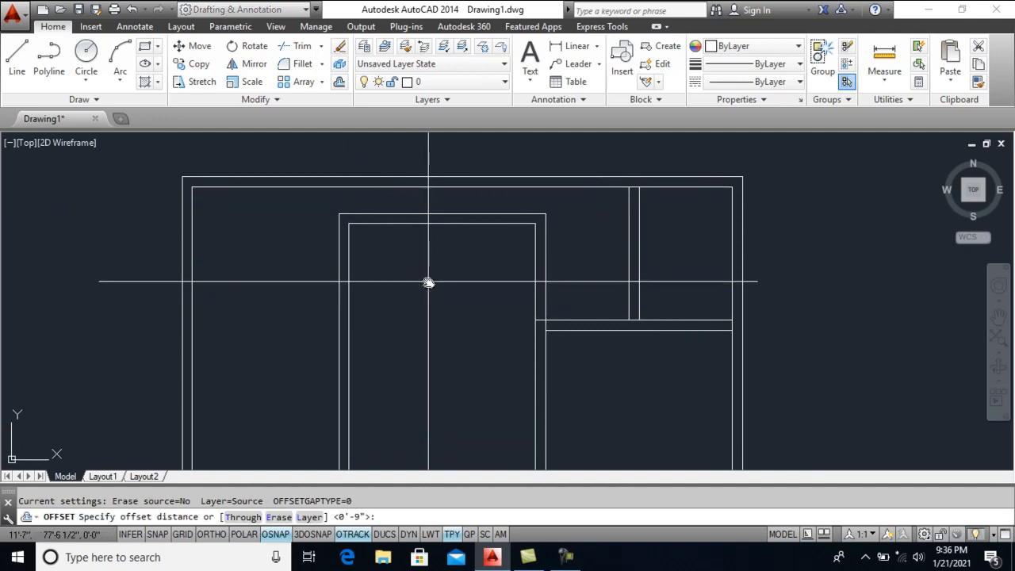
pyautogui.write("16'")
pyautogui.press('Return')
pyautogui.click(406, 223)
pyautogui.click(413, 262)
pyautogui.press('Return')
# Offset the middle room's new lower horizontal line 9" downward to complete its bottom wall
pyautogui.moveTo(434, 324); pyautogui.dragTo(436, 208, button='middle')
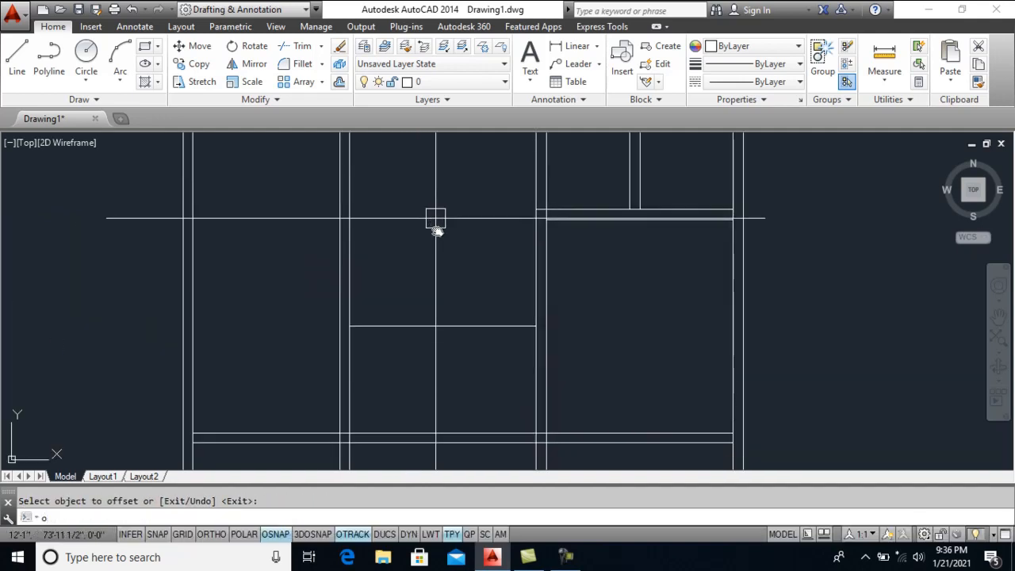
pyautogui.press('Return')
pyautogui.press('Return')
pyautogui.click(455, 325)
pyautogui.click(460, 372)
pyautogui.press('Return')
# Fillet the inner and outer lines of the right room's left and bottom walls into a square lower-left corner
pyautogui.moveTo(469, 365); pyautogui.dragTo(427, 320, button='middle')
pyautogui.moveTo(530, 362); pyautogui.dragTo(512, 322, button='middle')
pyautogui.write('f')
pyautogui.press('Return')
pyautogui.click(511, 342)
pyautogui.click(488, 305)
pyautogui.press('Return')
pyautogui.click(478, 327)
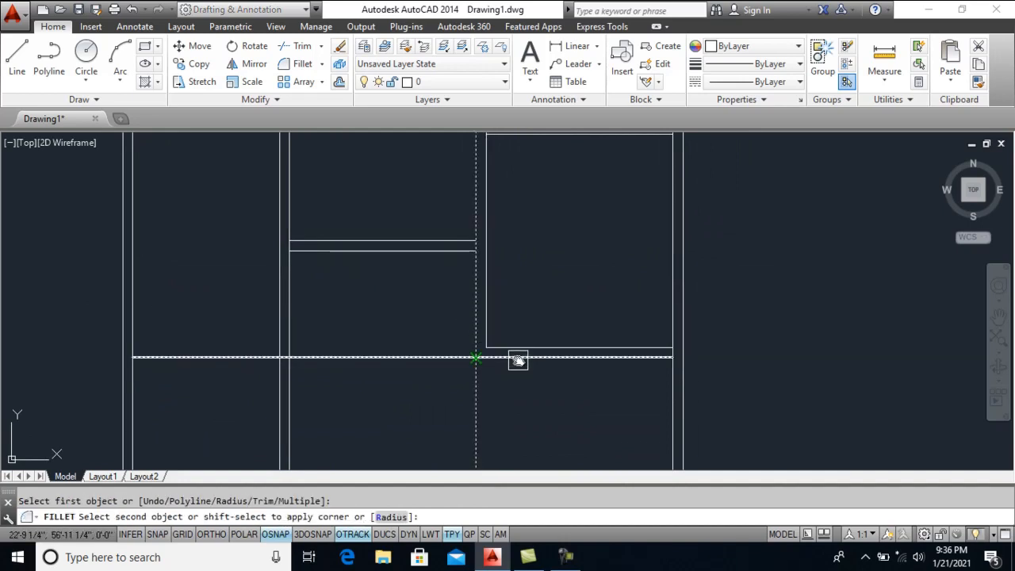
pyautogui.click(514, 357)
# Offset the outer line of the middle room's left wall 7' to the left
pyautogui.moveTo(344, 249)
pyautogui.mouseDown(button='middle')
pyautogui.moveTo(419, 353)
pyautogui.moveTo(464, 371)
pyautogui.mouseUp(button='middle')
pyautogui.moveTo(458, 296)
pyautogui.mouseDown(button='middle')
pyautogui.moveTo(456, 205)
pyautogui.moveTo(455, 274)
pyautogui.mouseUp(button='middle')
pyautogui.scroll(-1, 468, 246)
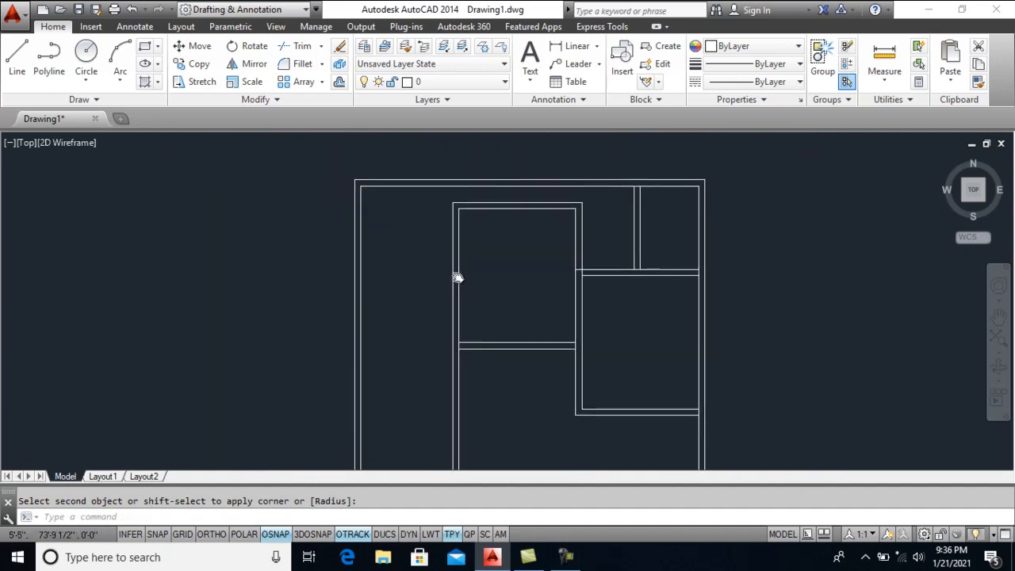
pyautogui.scroll(2, 407, 270)
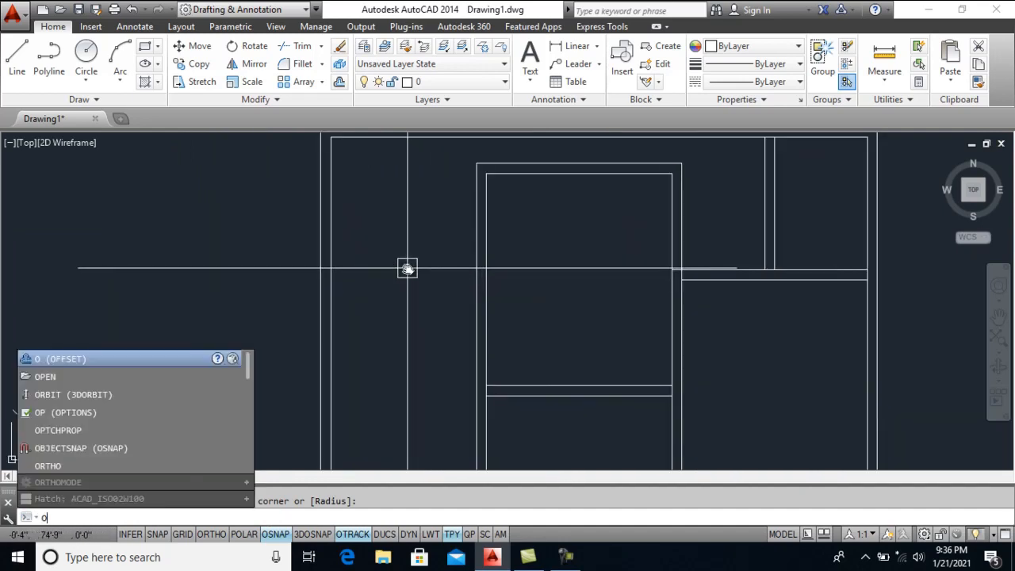
pyautogui.press('Return')
pyautogui.write("7'")
pyautogui.press('Return')
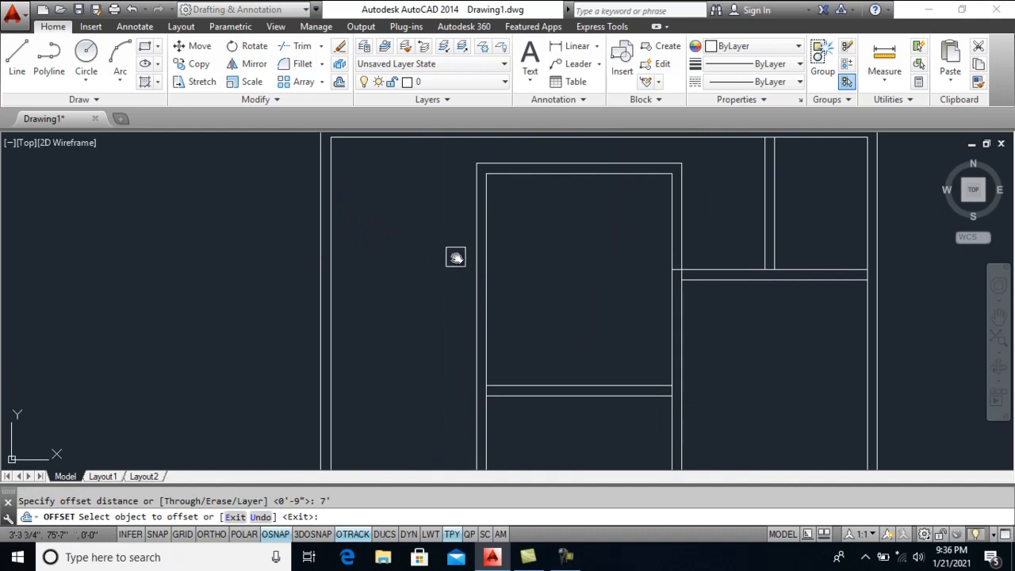
pyautogui.click(468, 262)
pyautogui.click(438, 268)
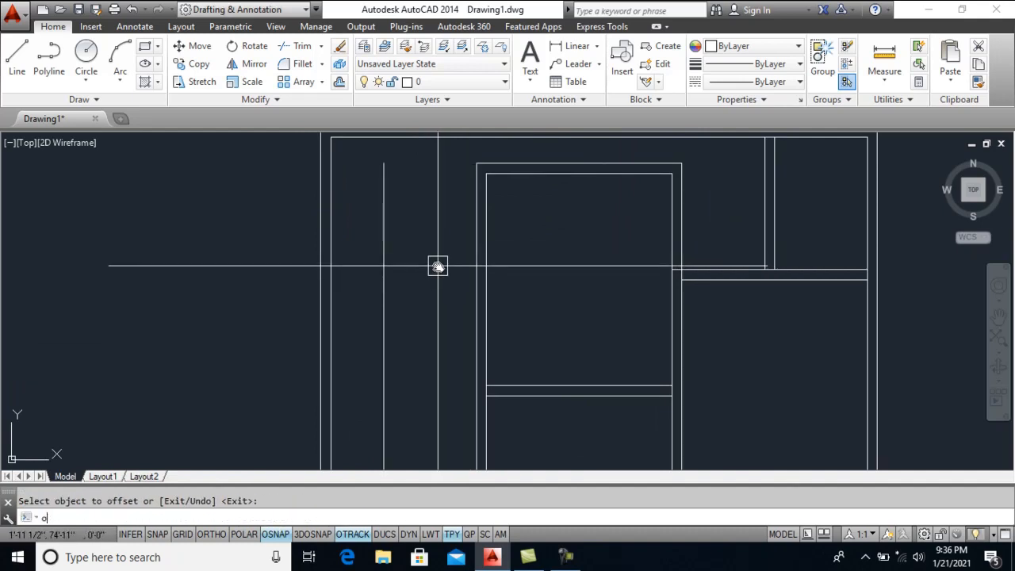
# Offset the new vertical line beside the plot's left wall 9" to the left
pyautogui.press('Return')
pyautogui.write('9')
pyautogui.press('Return')
pyautogui.click(384, 255)
pyautogui.click(347, 260)
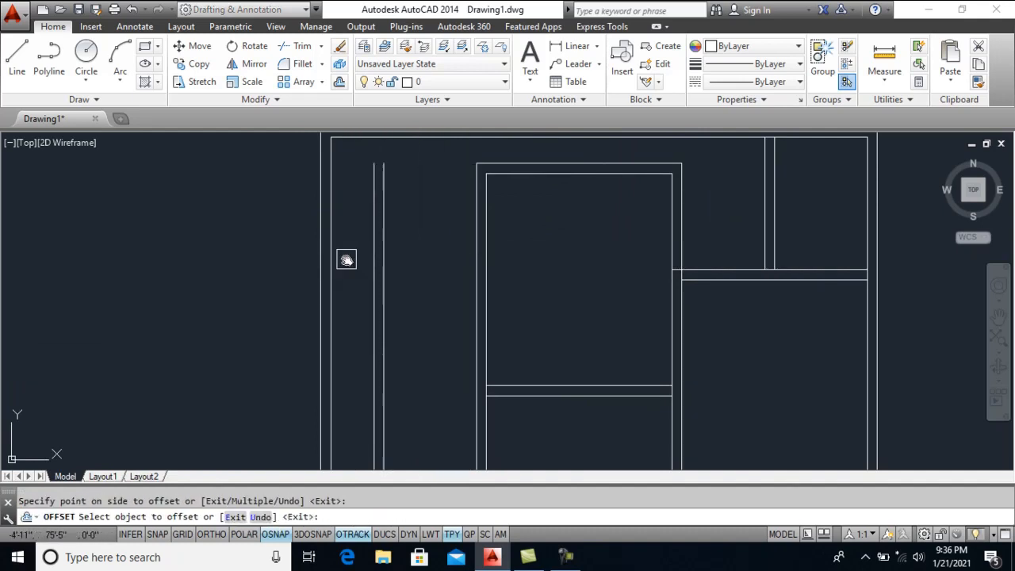
# Fillet the new left wall's inner and outer lines with the middle room's top wall lines into a square corner
pyautogui.press('Return')
pyautogui.write('f')
pyautogui.press('Return')
pyautogui.click(387, 209)
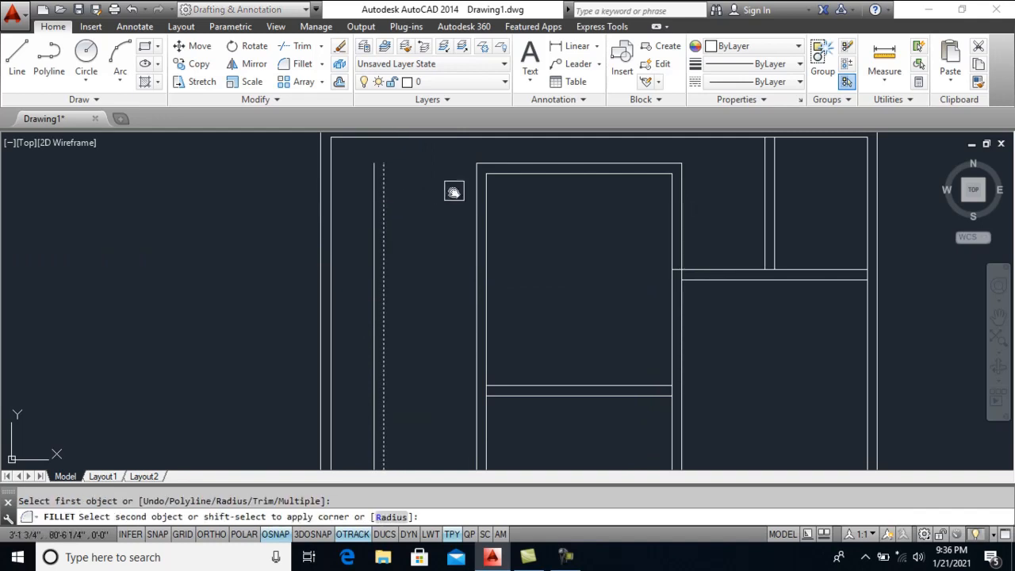
pyautogui.click(507, 176)
pyautogui.press('Return')
pyautogui.click(371, 181)
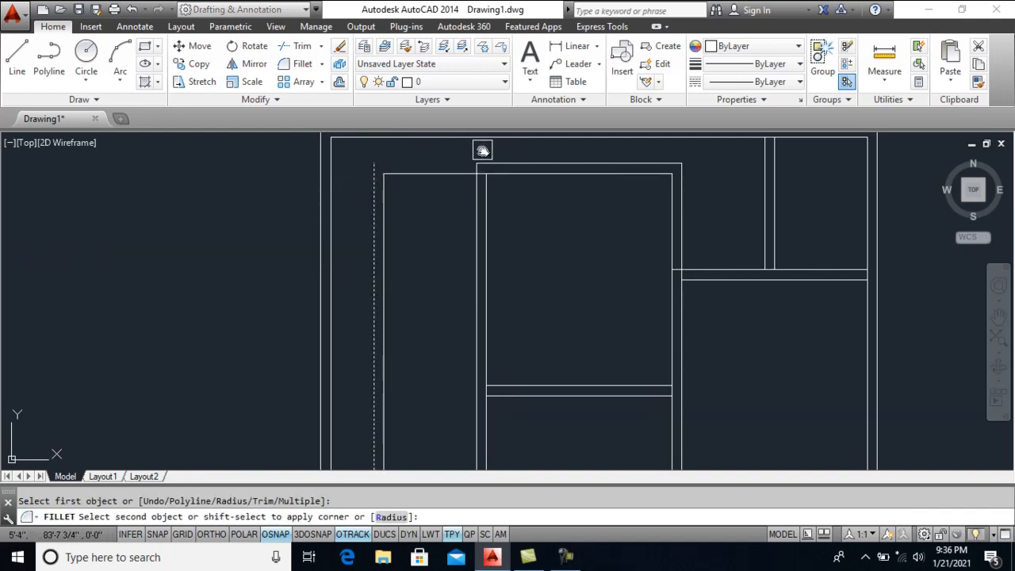
pyautogui.click(490, 155)
# Examine the upper-left corner of the new left room and the walls around it
pyautogui.scroll(3, 386, 238)
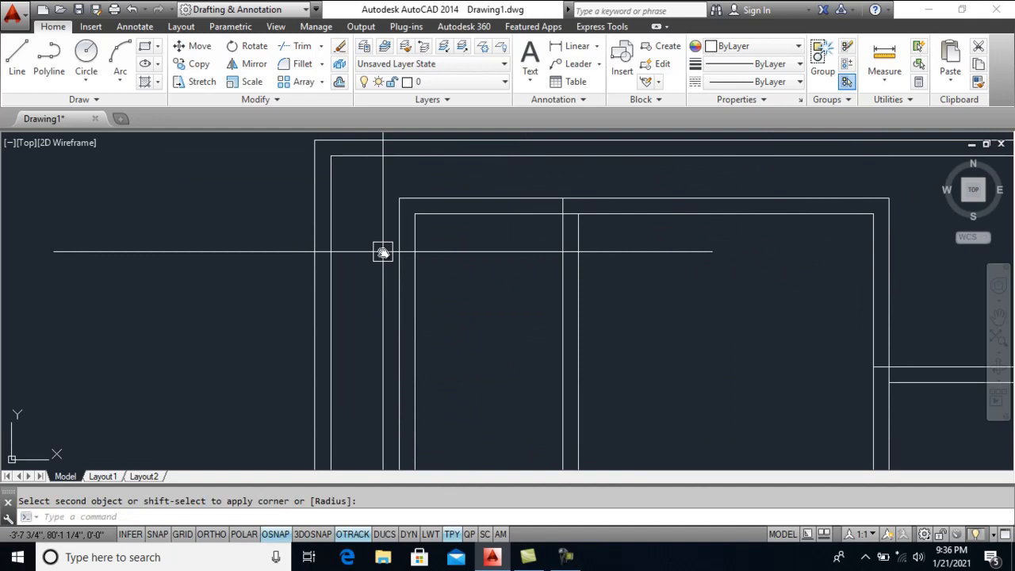
pyautogui.scroll(-3, 382, 251)
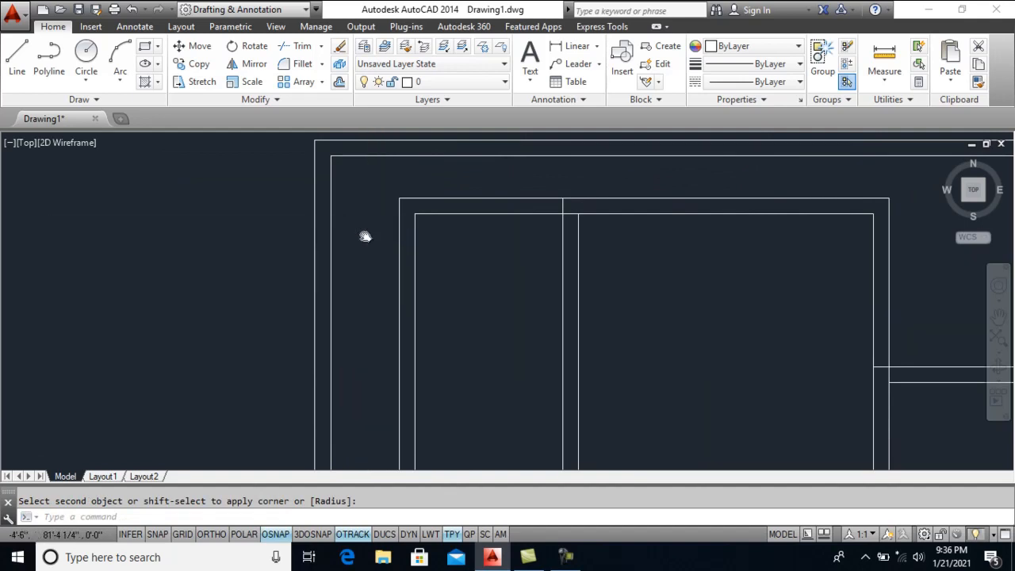
pyautogui.moveTo(415, 258); pyautogui.dragTo(385, 230, button='middle')
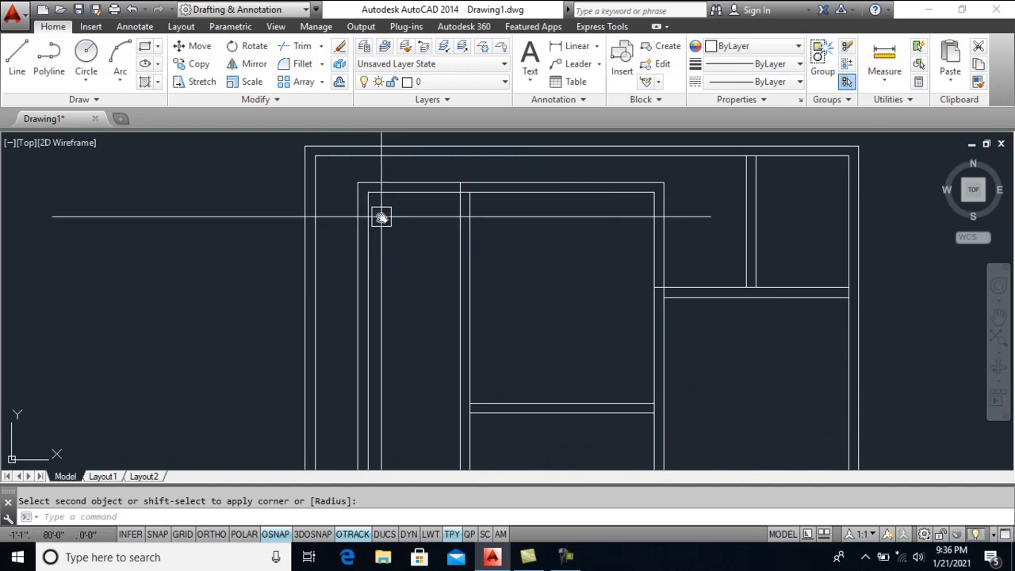
pyautogui.moveTo(417, 270); pyautogui.dragTo(416, 246, button='middle')
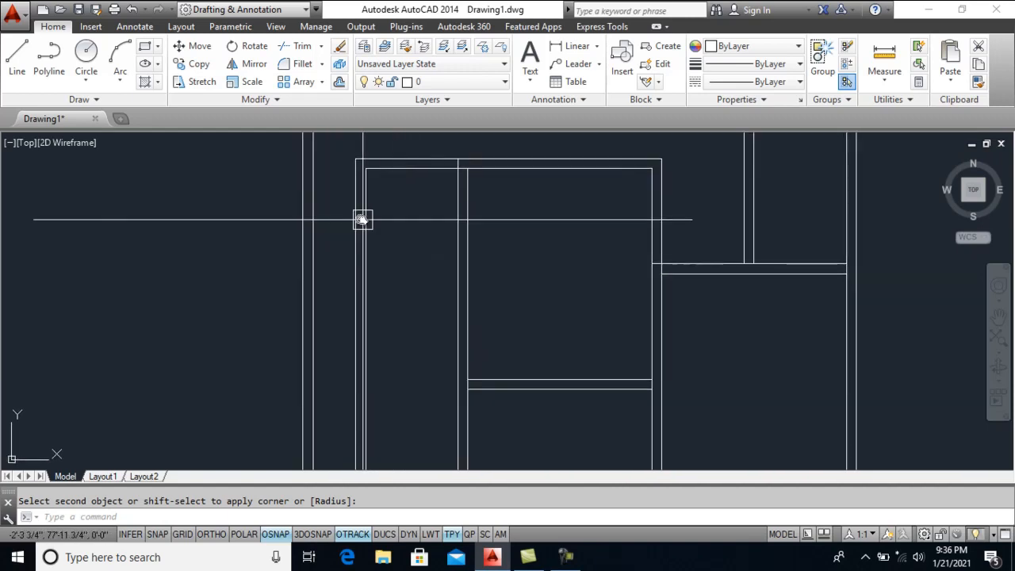
pyautogui.moveTo(333, 215); pyautogui.dragTo(333, 235, button='middle')
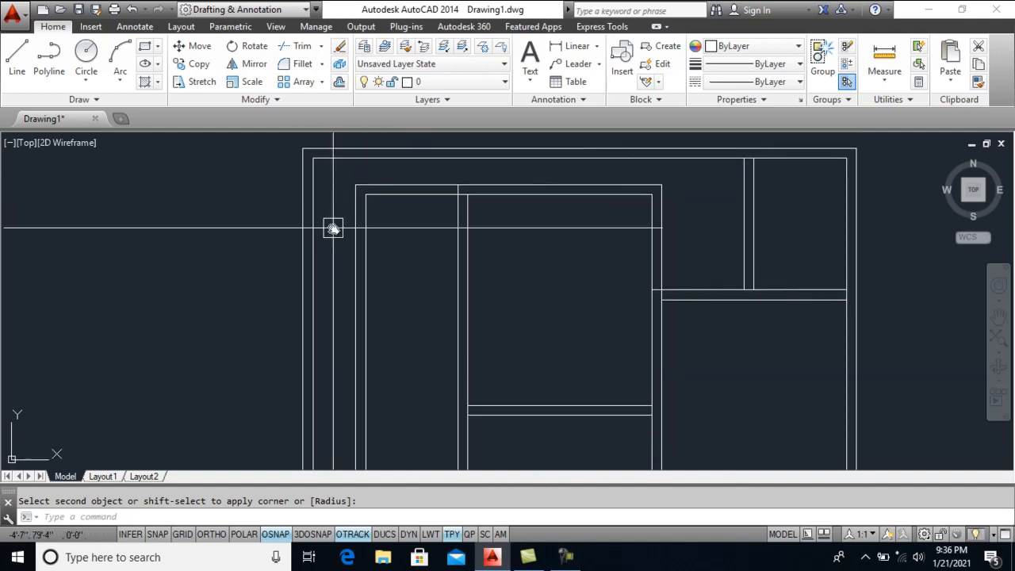
pyautogui.scroll(2, 400, 233)
pyautogui.moveTo(401, 235); pyautogui.dragTo(404, 310, button='middle')
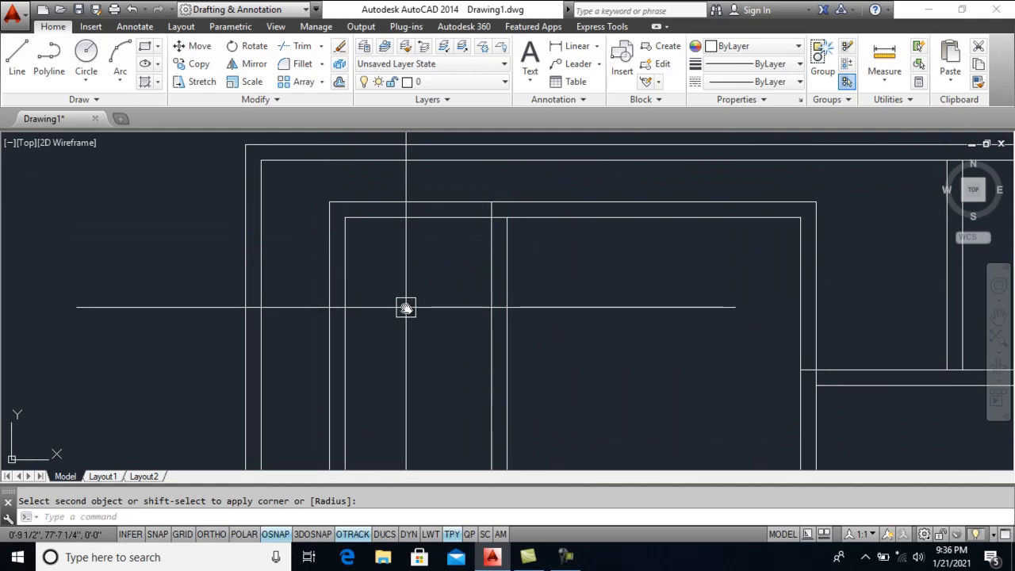
pyautogui.scroll(-2, 405, 309)
pyautogui.moveTo(412, 315); pyautogui.dragTo(414, 262, button='middle')
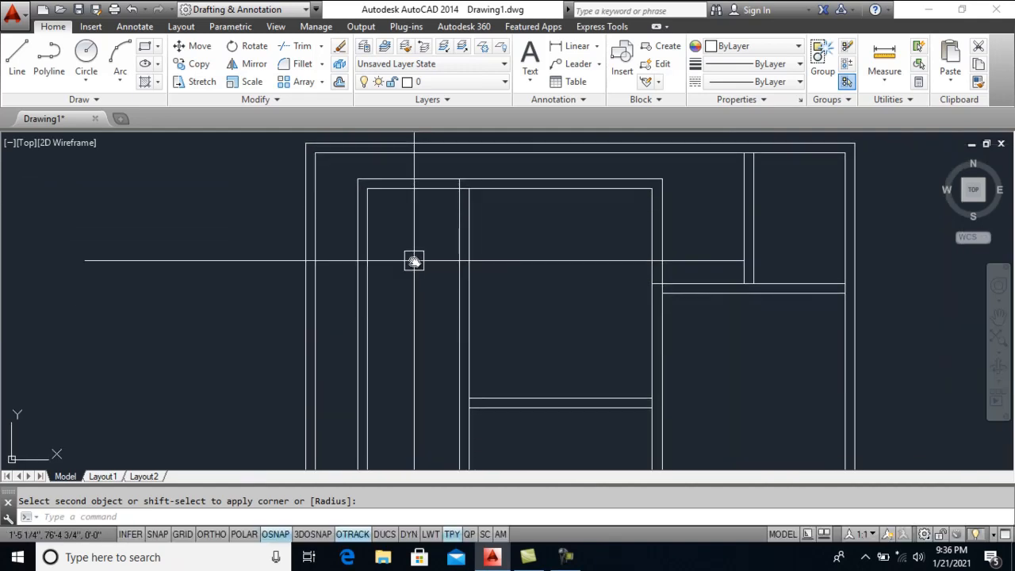
# Offset the inner line of the left room's top wall 11' downward
pyautogui.press('Return')
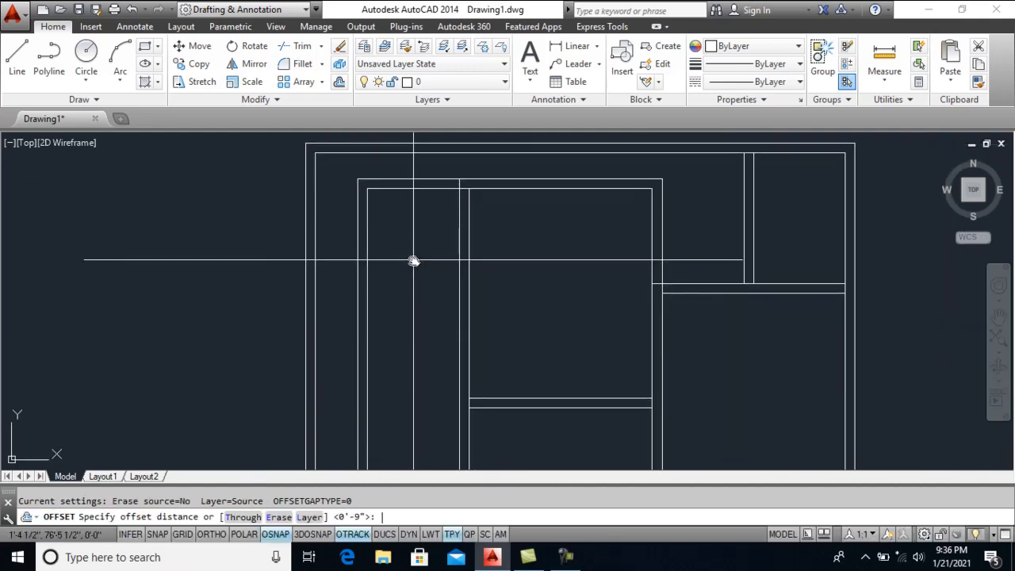
pyautogui.write('11')
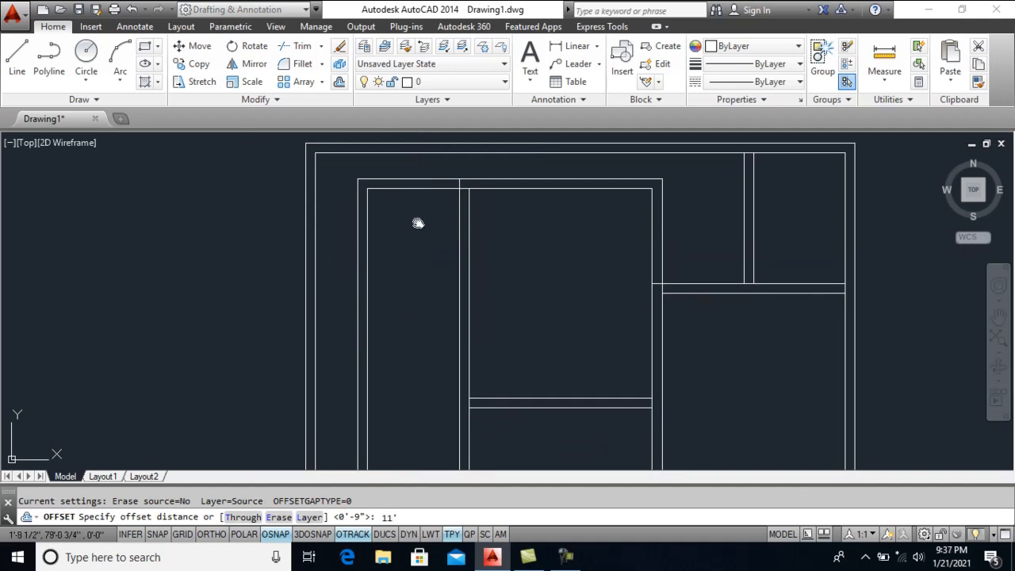
pyautogui.press('Return')
pyautogui.click(412, 192)
pyautogui.click(418, 255)
# Offset the left room's new horizontal line 9" downward to form its bottom wall
pyautogui.write('o')
pyautogui.press('Return')
pyautogui.write('6')
pyautogui.press('Return')
pyautogui.click(419, 333)
pyautogui.click(433, 391)
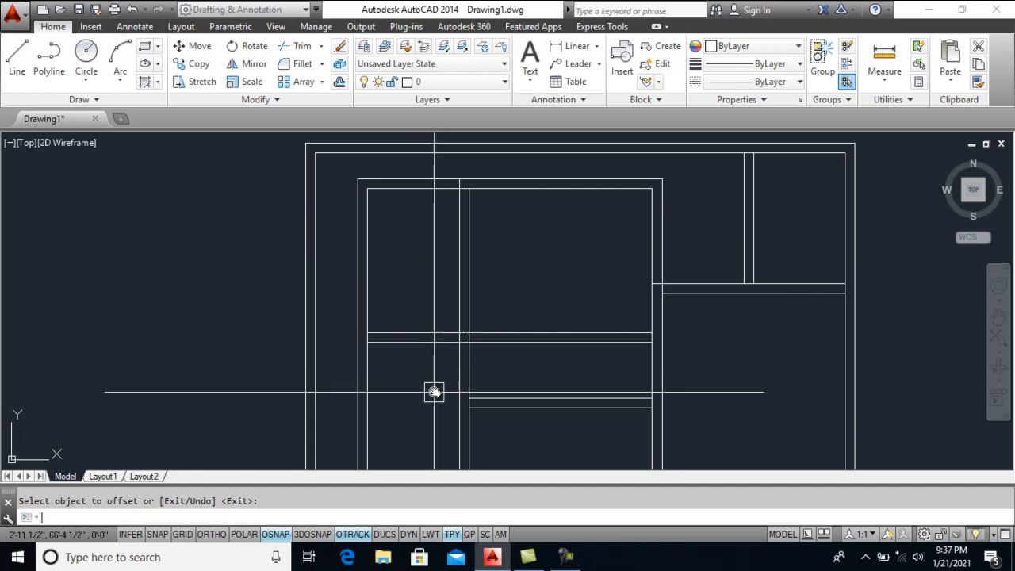
# Trim the new bottom wall's two lines where they run from the left room into the middle room
pyautogui.write('tr')
pyautogui.press('Return')
pyautogui.click(459, 356)
pyautogui.press('Return')
pyautogui.click(492, 345)
pyautogui.click(506, 329)
pyautogui.press('Return')
# Extend the right room's two bottom wall lines leftward to the inner line of the left room's outer wall
pyautogui.moveTo(471, 361); pyautogui.dragTo(475, 272, button='middle')
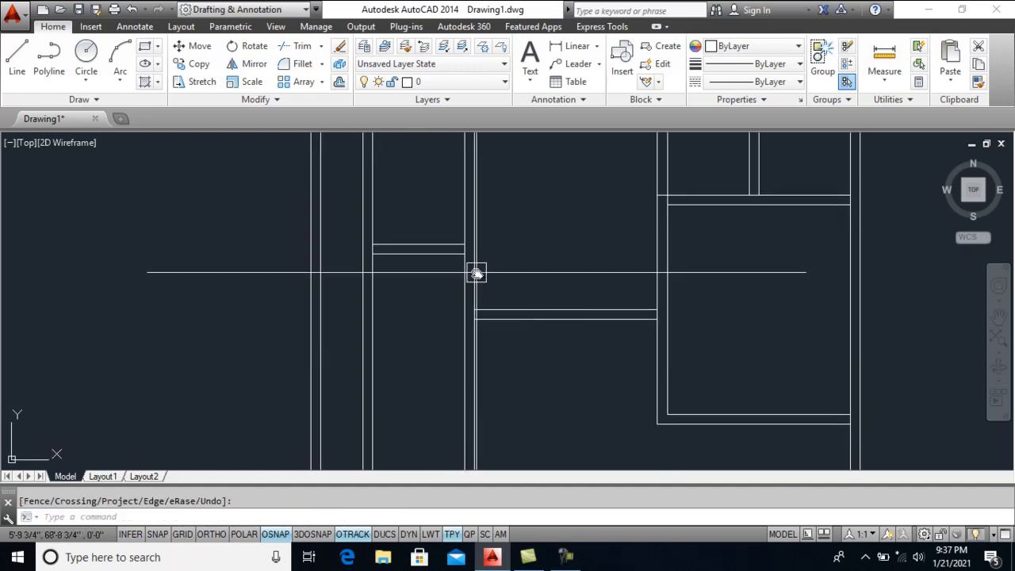
pyautogui.moveTo(546, 351); pyautogui.dragTo(541, 308, button='middle')
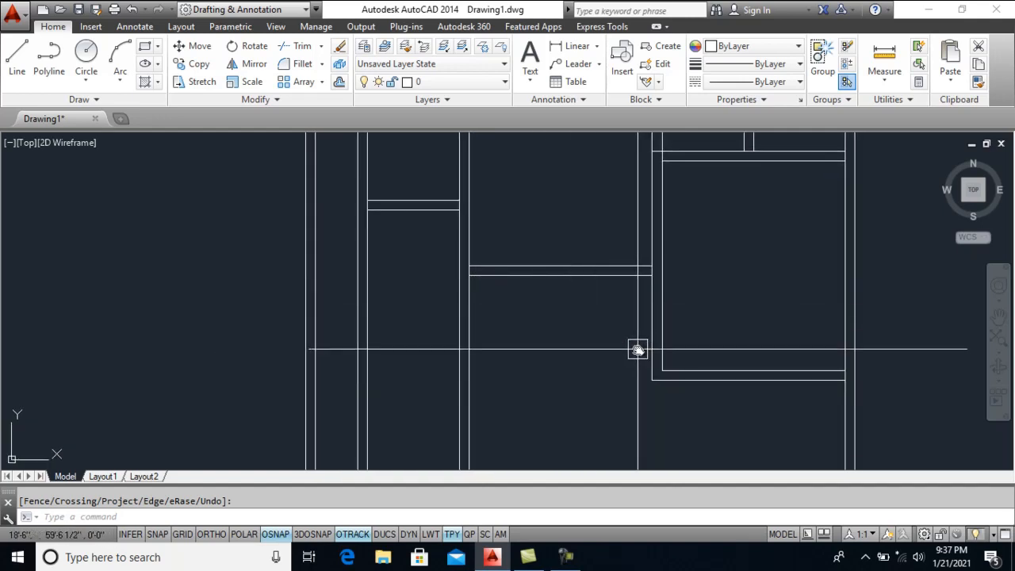
pyautogui.write('ex')
pyautogui.press('Return')
pyautogui.press('Return')
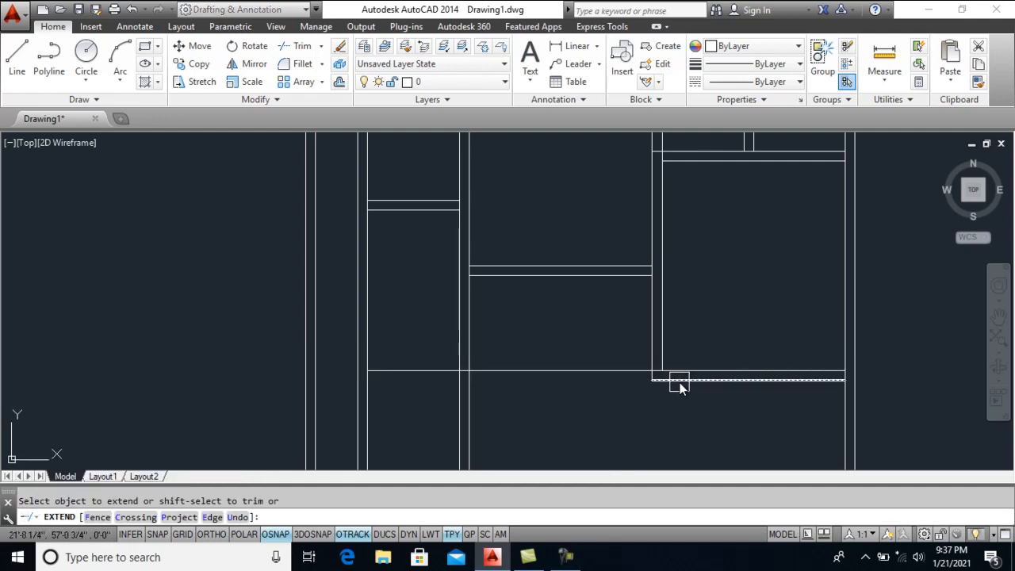
pyautogui.click(504, 385)
pyautogui.press('Return')
# Trim the extended wall lines where they cross the open space below the middle room
pyautogui.write('tr')
pyautogui.press('Return')
pyautogui.press('Return')
pyautogui.click(535, 374)
pyautogui.press('Return')
# Fillet the second left room's bottom wall lines with its right wall lines into a square lower-right corner
pyautogui.moveTo(541, 381); pyautogui.dragTo(542, 326, button='middle')
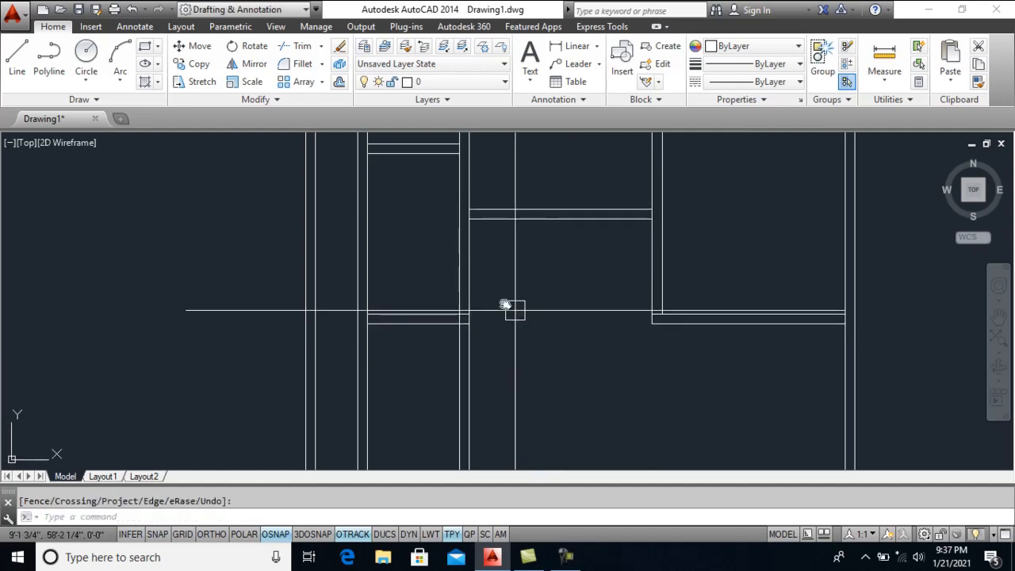
pyautogui.moveTo(483, 281); pyautogui.dragTo(501, 331, button='middle')
pyautogui.moveTo(535, 360); pyautogui.dragTo(532, 288, button='middle')
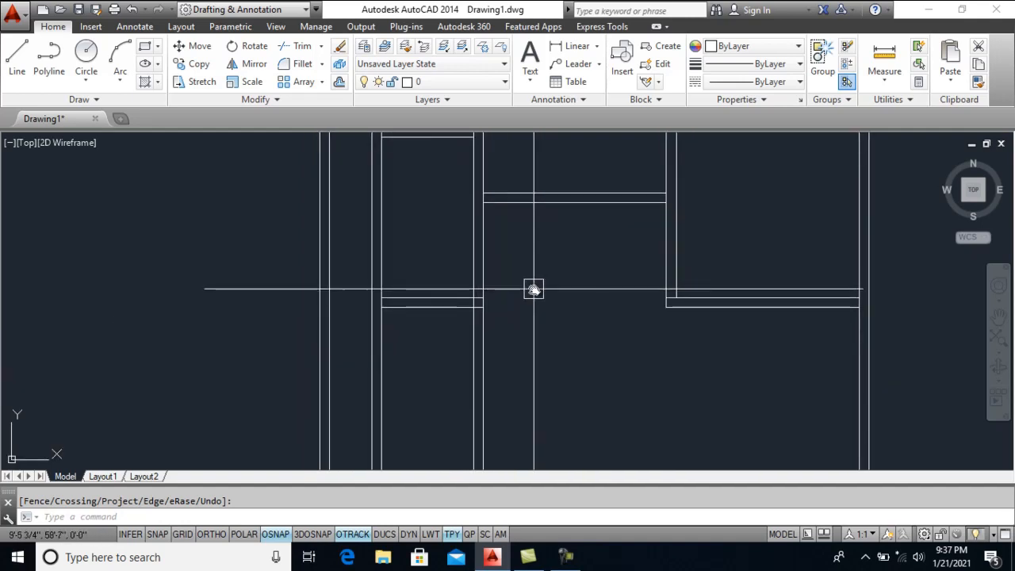
pyautogui.write('f')
pyautogui.press('Return')
pyautogui.click(448, 299)
pyautogui.click(469, 265)
pyautogui.press('Return')
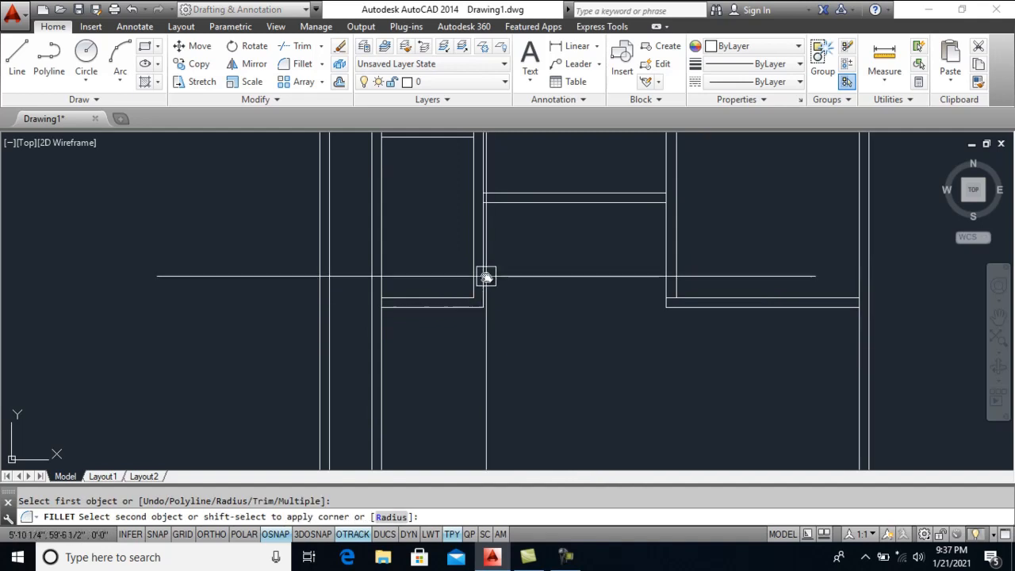
pyautogui.click(482, 278)
# Offset the inner line of the left rooms' left wall 10' to the right
pyautogui.scroll(-3, 611, 301)
pyautogui.moveTo(541, 322); pyautogui.dragTo(520, 281, button='middle')
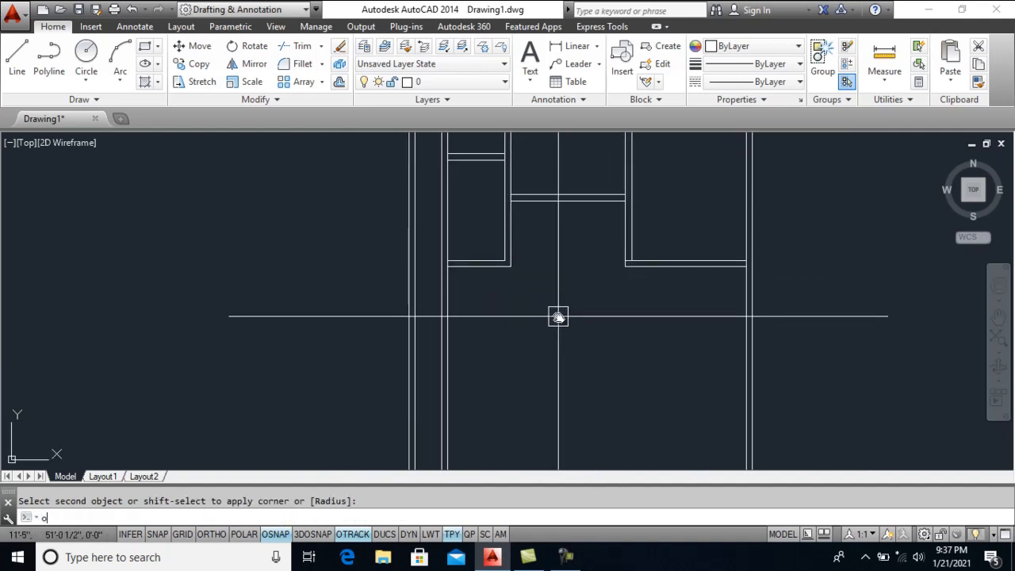
pyautogui.write("'")
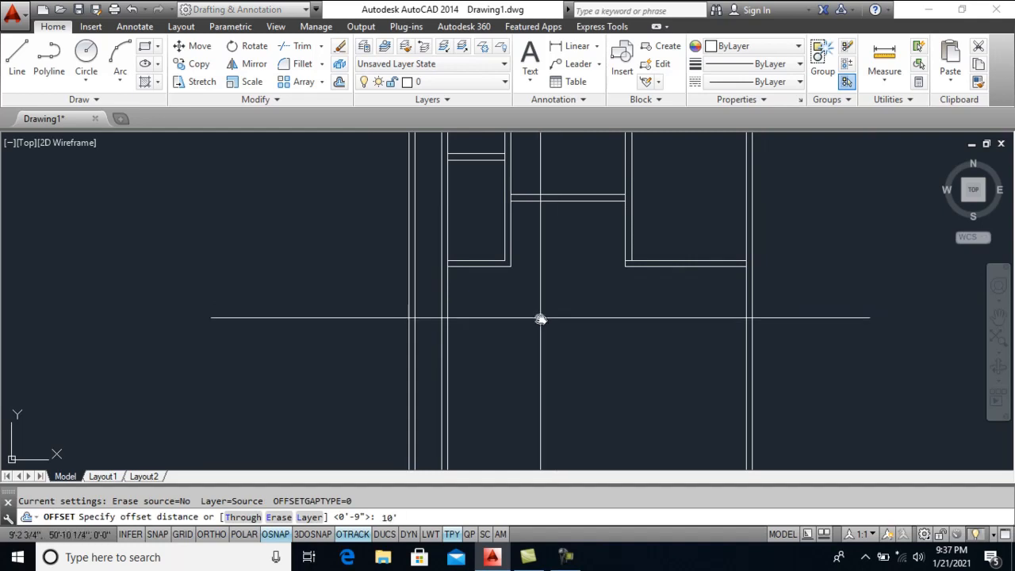
pyautogui.press('Return')
pyautogui.click(454, 319)
# Offset the new vertical line below the left rooms 9" to the right
pyautogui.press('Return')
pyautogui.press('Return')
pyautogui.write('9')
pyautogui.press('Return')
pyautogui.click(531, 318)
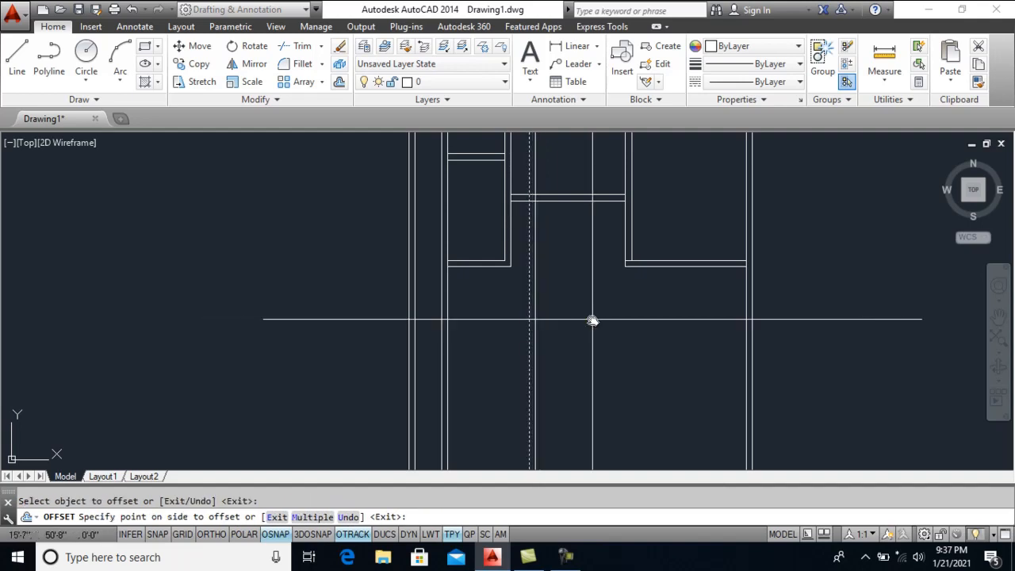
pyautogui.click(594, 319)
pyautogui.press('Return')
# Fillet the new vertical wall's lines with the second left room's bottom wall lines into a square upper-right corner
pyautogui.scroll(2, 505, 278)
pyautogui.press('Return')
pyautogui.write('f')
pyautogui.press('Return')
pyautogui.click(485, 260)
pyautogui.press('Return')
pyautogui.click(474, 246)
pyautogui.click(553, 299)
# Offset the lower line of the third left room's top wall 12' downward
pyautogui.moveTo(510, 316); pyautogui.dragTo(509, 286, button='middle')
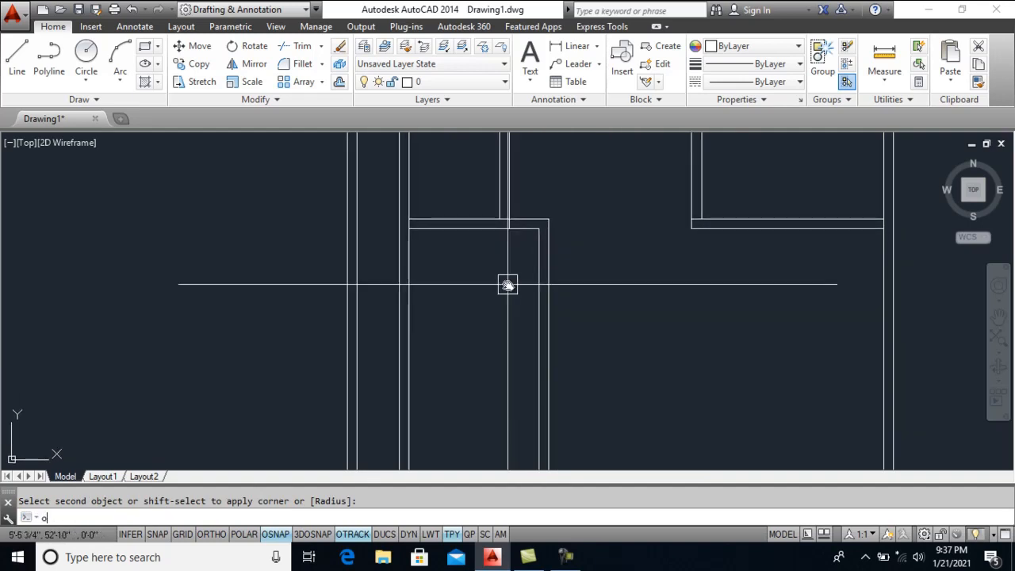
pyautogui.write('o')
pyautogui.press('Return')
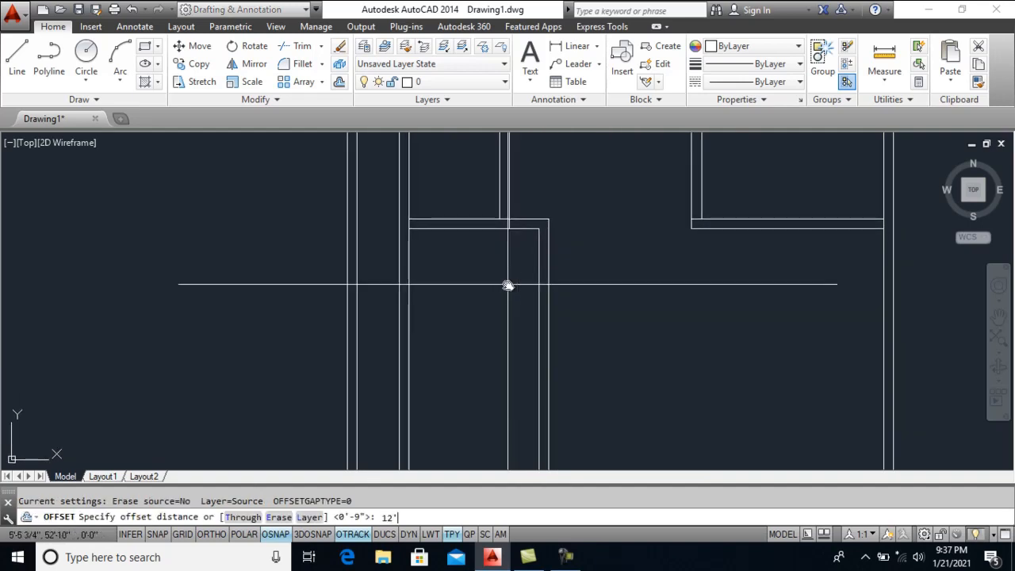
pyautogui.press('Return')
pyautogui.click(498, 232)
pyautogui.click(496, 308)
# Offset the third left room's new horizontal line 9" downward to form its bottom wall
pyautogui.moveTo(496, 310); pyautogui.dragTo(497, 279, button='middle')
pyautogui.write('o')
pyautogui.press('Return')
pyautogui.write('6')
pyautogui.press('Return')
pyautogui.click(497, 338)
pyautogui.click(505, 381)
# Fillet the third left room's bottom wall lines with its right wall lines to close the lower-right corner
pyautogui.press('Return')
pyautogui.write('f')
pyautogui.press('Return')
pyautogui.click(516, 336)
pyautogui.click(533, 315)
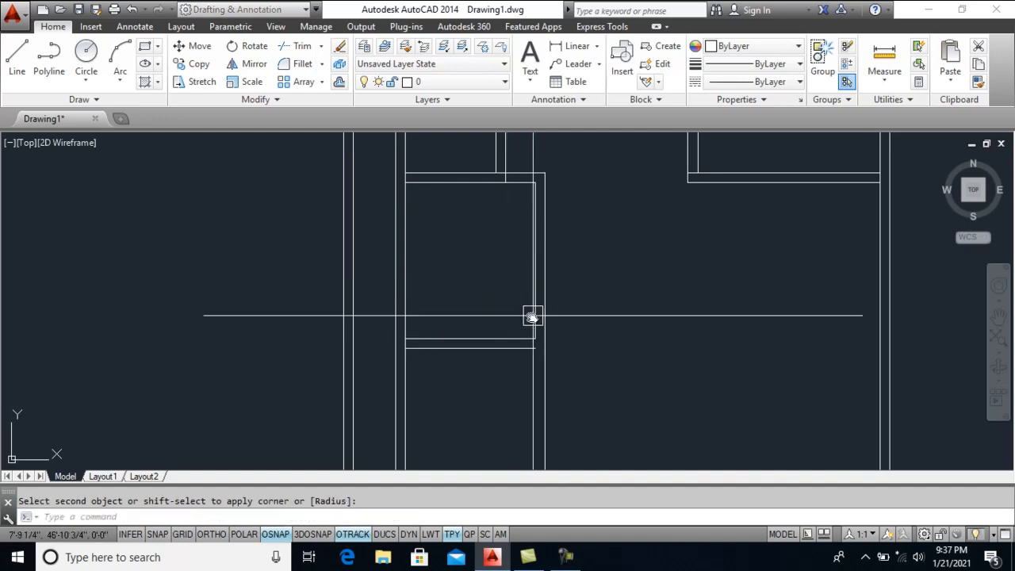
pyautogui.press('Return')
pyautogui.click(496, 349)
pyautogui.click(547, 305)
pyautogui.scroll(-2, 444, 325)
pyautogui.moveTo(518, 331)
pyautogui.mouseDown(button='middle')
pyautogui.moveTo(504, 293)
pyautogui.moveTo(500, 314)
pyautogui.moveTo(501, 304)
pyautogui.mouseUp(button='middle')
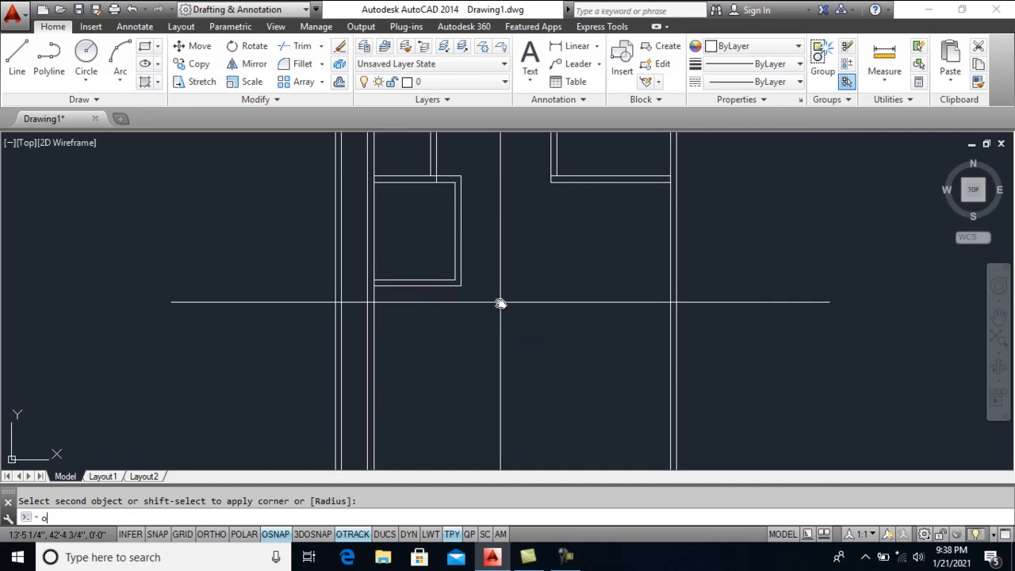
# Offset the lower line of the right room's bottom wall 20' downward, and offset that new line 9" downward to form a wall
pyautogui.write("'")
pyautogui.press('Return')
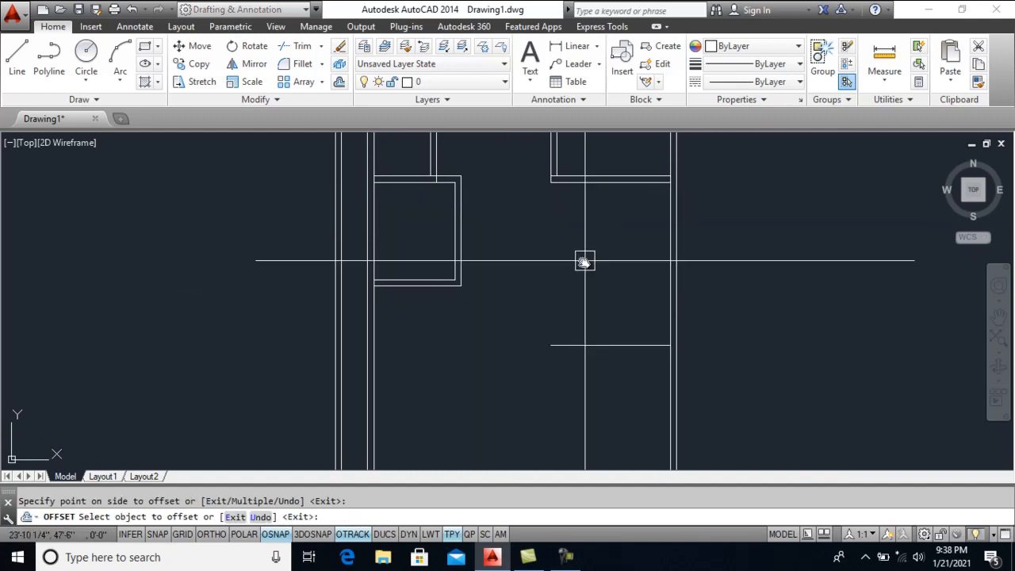
pyautogui.write('o')
pyautogui.press('Return')
pyautogui.write('9')
pyautogui.press('Return')
pyautogui.click(603, 346)
pyautogui.click(609, 403)
pyautogui.press('Return')
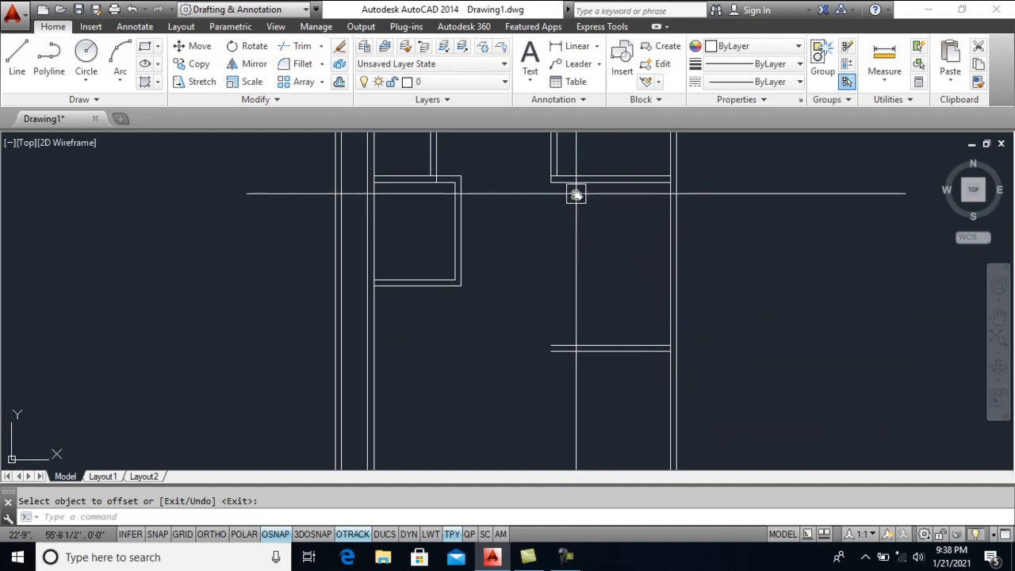
# Offset the inner line of the right exterior wall 20' to the left
pyautogui.moveTo(608, 231); pyautogui.dragTo(587, 231, button='middle')
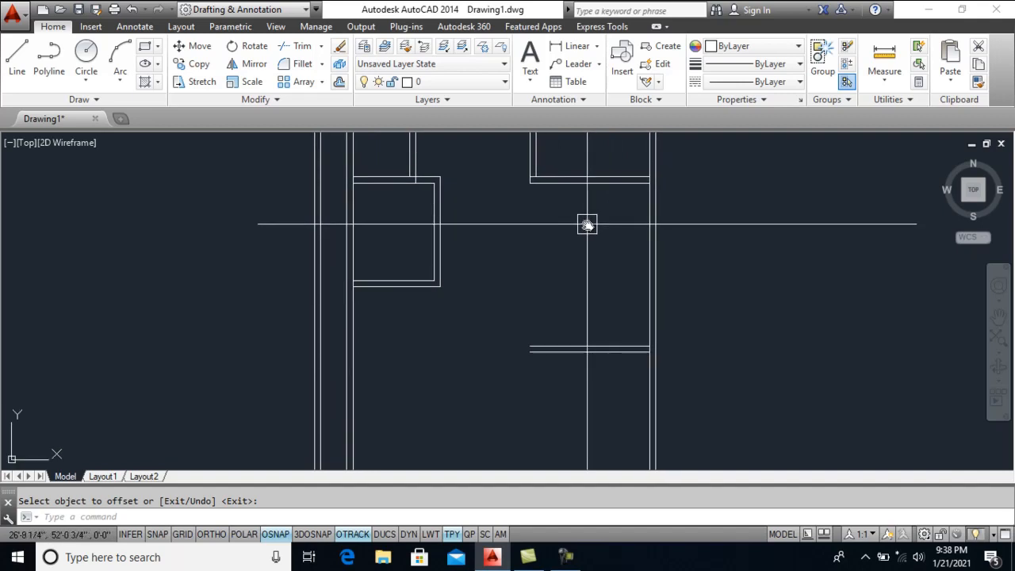
pyautogui.moveTo(598, 215); pyautogui.dragTo(598, 257, button='middle')
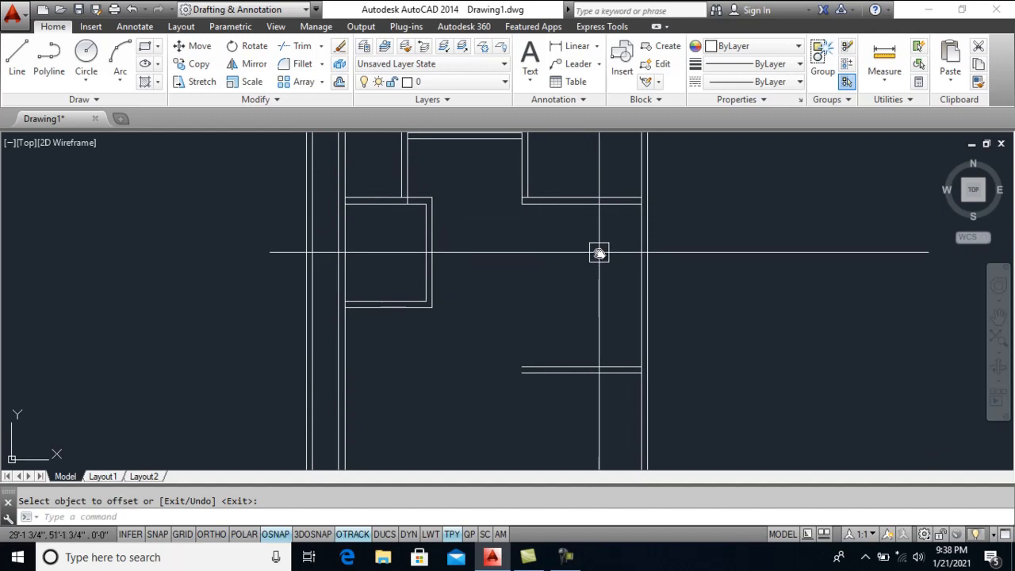
pyautogui.press('Return')
pyautogui.write('20')
pyautogui.press('Return')
pyautogui.click(601, 257)
pyautogui.click(596, 263)
# Offset the new vertical line 9" to the left to form the left wall of the lower right room
pyautogui.write('o')
pyautogui.press('Return')
pyautogui.write('6')
pyautogui.press('Return')
pyautogui.click(480, 263)
pyautogui.click(459, 264)
pyautogui.press('Return')
# Fillet the left wall's inner line with the inner lines of the top and bottom walls of the lower right room
pyautogui.write('f')
pyautogui.press('Return')
pyautogui.click(483, 235)
pyautogui.click(539, 206)
pyautogui.press('Return')
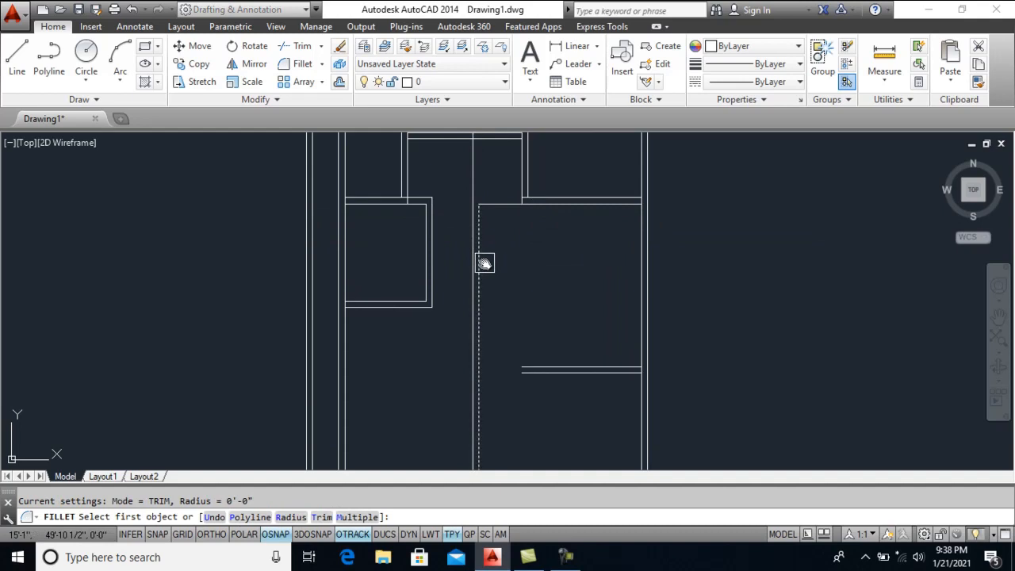
pyautogui.click(483, 263)
pyautogui.click(570, 365)
# Fillet the left wall's outer line with the outer lines of the top and bottom walls to close the square room
pyautogui.press('Return')
pyautogui.click(468, 209)
pyautogui.click(560, 191)
pyautogui.press('Return')
pyautogui.click(478, 327)
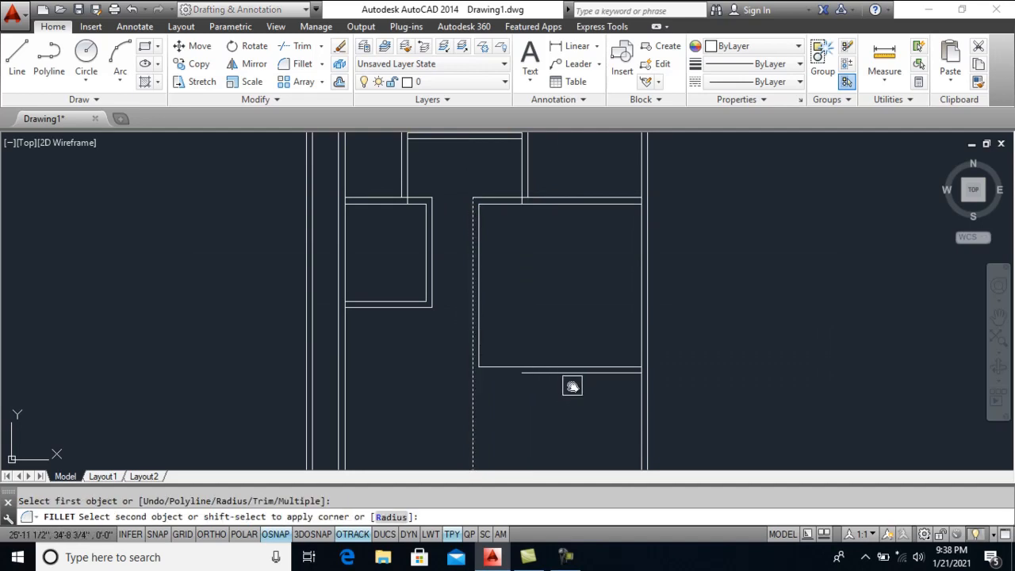
pyautogui.click(572, 380)
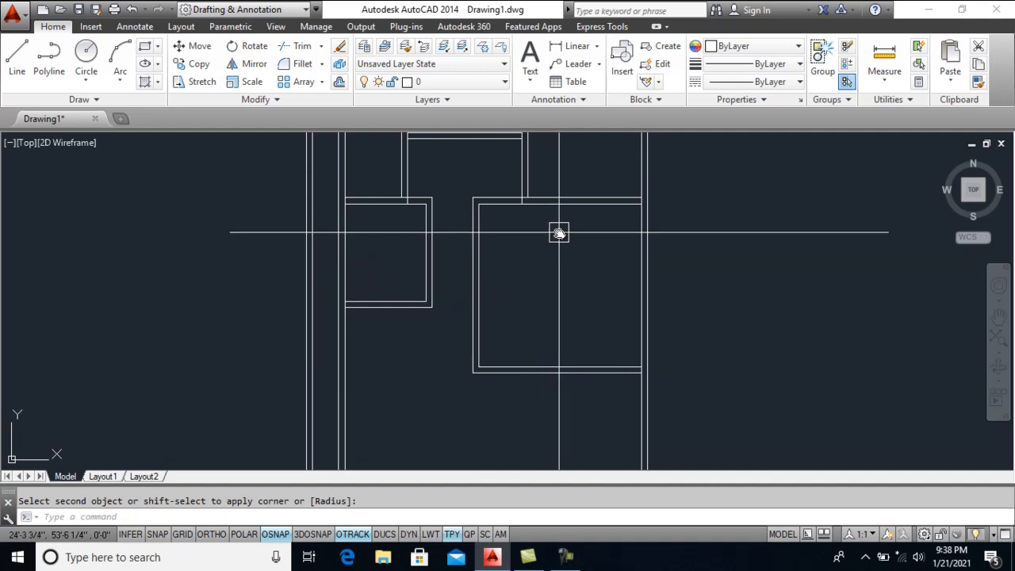
pyautogui.press('Escape')
# Draw a circle centred in the square room, with its radius reaching the midpoint of the top wall's inner line
pyautogui.write('c')
pyautogui.press('Return')
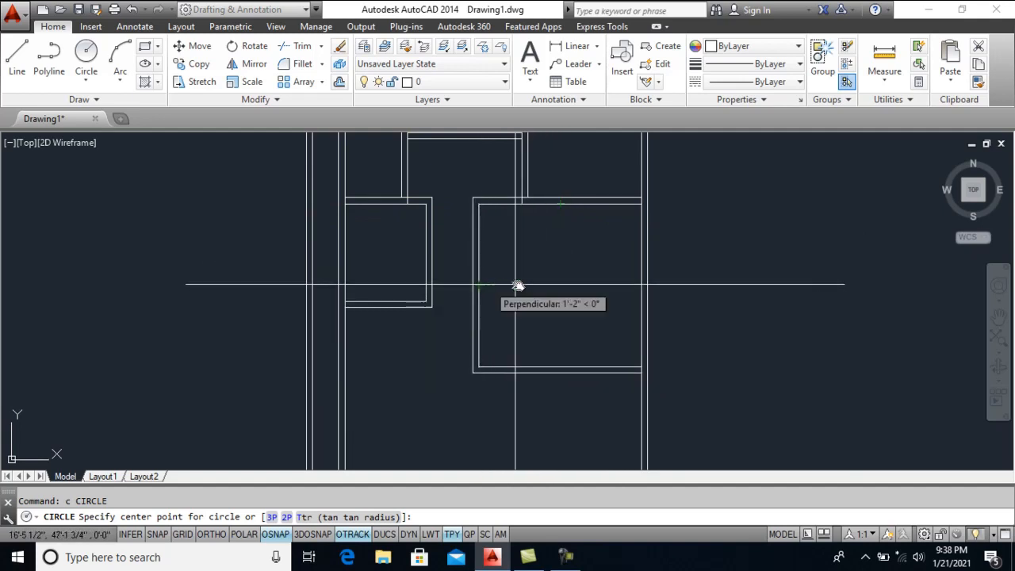
pyautogui.click(561, 284)
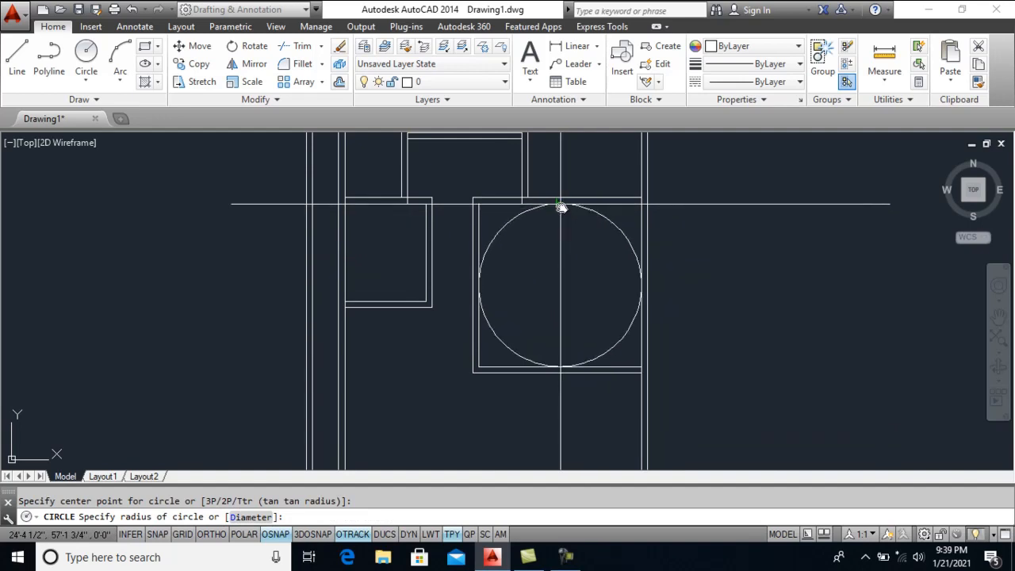
pyautogui.click(561, 205)
# Offset the circle 9" outward to form a round wall
pyautogui.scroll(2, 562, 253)
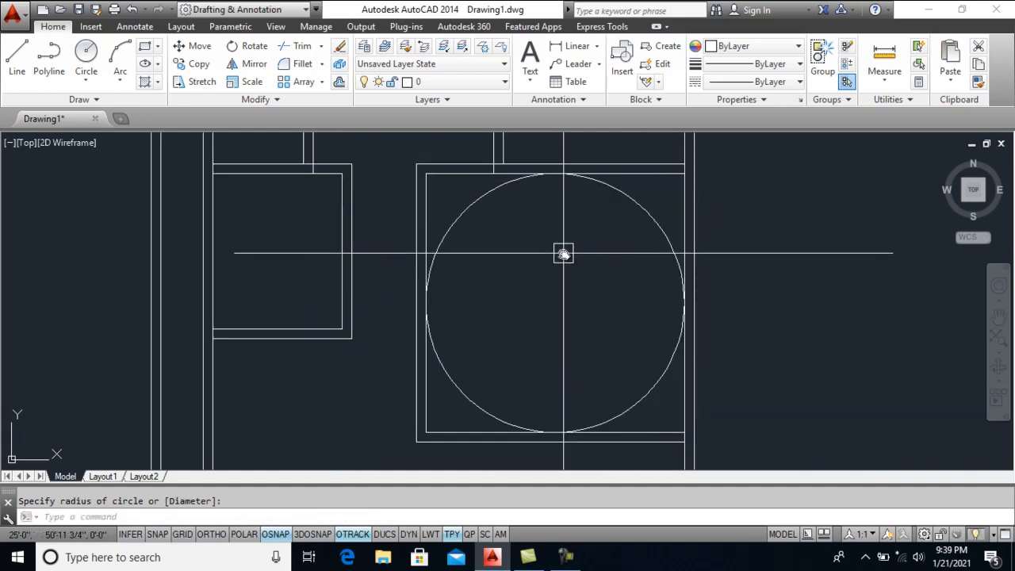
pyautogui.press('Return')
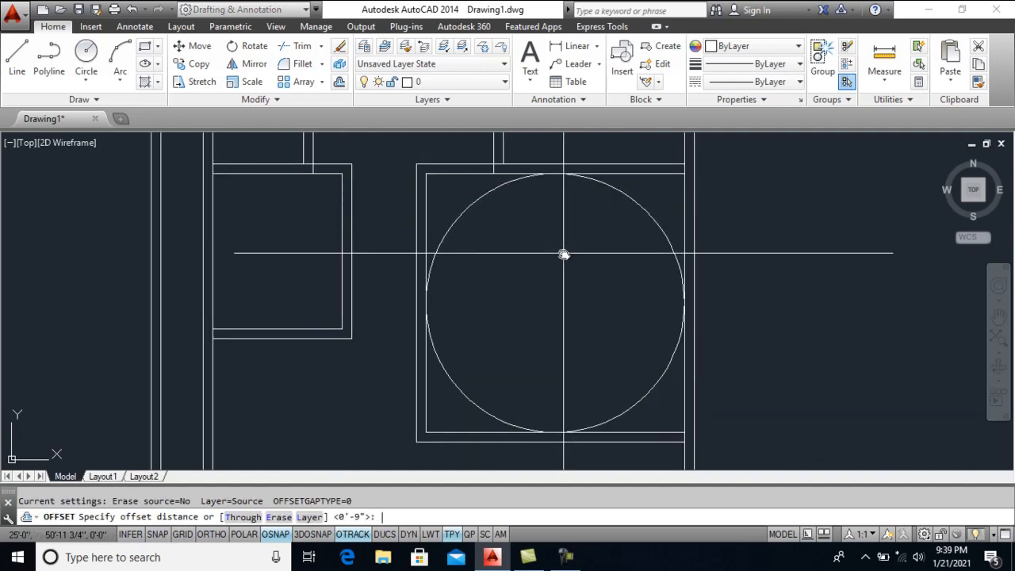
pyautogui.write('9')
pyautogui.press('Return')
pyautogui.click(647, 215)
pyautogui.click(754, 211)
pyautogui.press('Return')
# Delete the two lines of the square room's left wall beside the circles
pyautogui.moveTo(551, 231); pyautogui.dragTo(586, 229, button='middle')
pyautogui.click(497, 199)
pyautogui.click(450, 199)
pyautogui.press('Escape')
pyautogui.press('Escape')
pyautogui.click(484, 184)
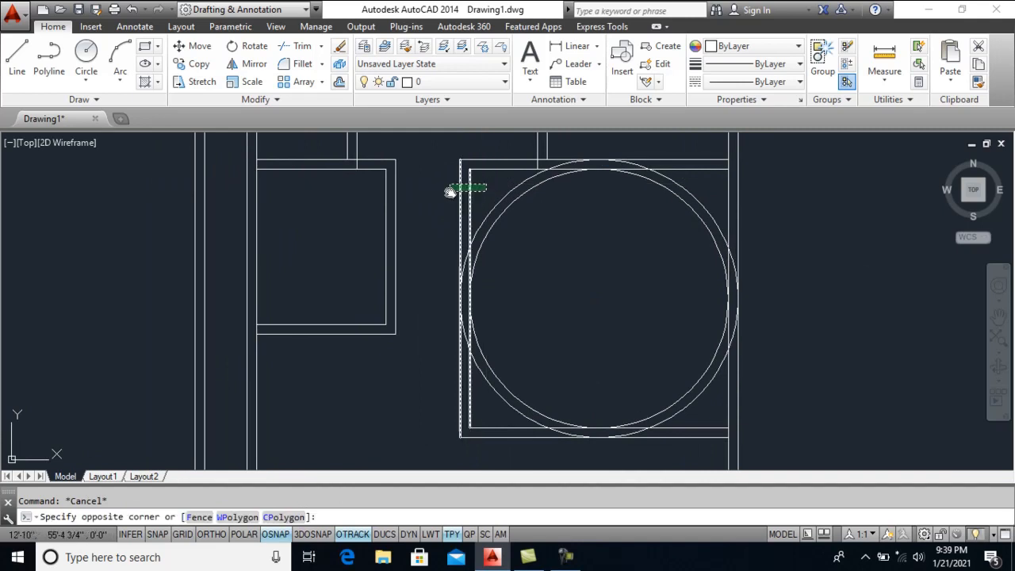
pyautogui.click(450, 192)
# Offset the inner line of the right exterior wall 17' to the left
pyautogui.scroll(2, 511, 193)
pyautogui.moveTo(511, 193); pyautogui.dragTo(421, 125, button='middle')
pyautogui.scroll(-2, 444, 209)
pyautogui.moveTo(444, 290); pyautogui.dragTo(424, 251, button='middle')
pyautogui.moveTo(489, 316)
pyautogui.mouseDown(button='middle')
pyautogui.moveTo(478, 203)
pyautogui.moveTo(528, 214)
pyautogui.mouseUp(button='middle')
pyautogui.scroll(-4, 482, 294)
pyautogui.scroll(2, 478, 228)
pyautogui.moveTo(530, 340); pyautogui.dragTo(528, 318, button='middle')
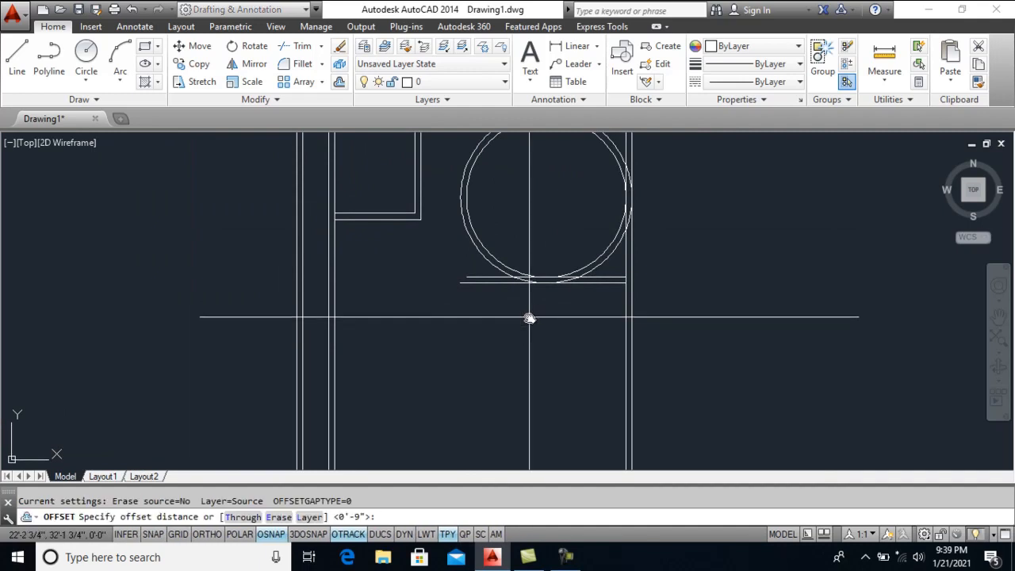
pyautogui.press('Return')
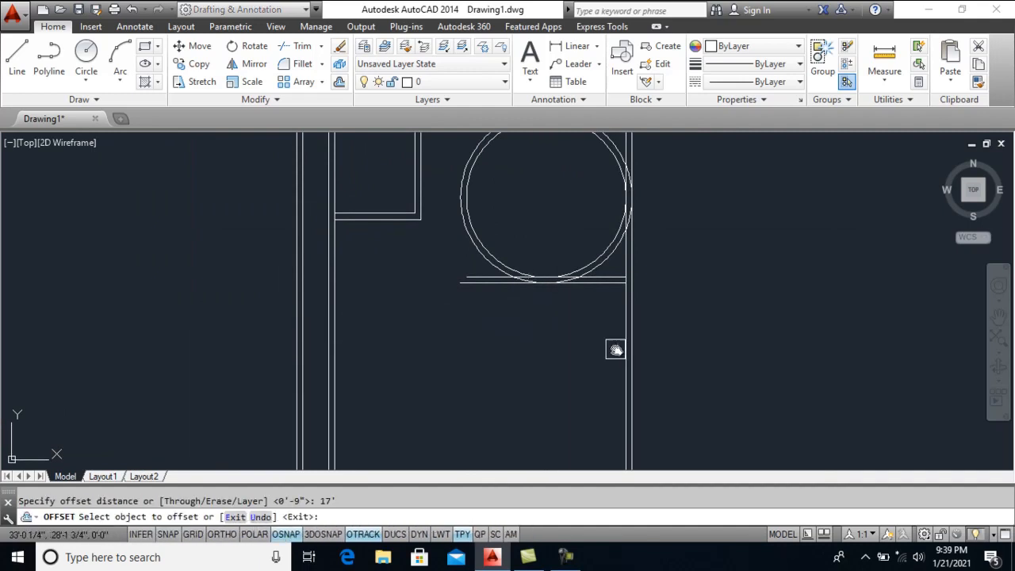
pyautogui.click(619, 351)
pyautogui.click(539, 342)
pyautogui.press('Escape')
# Offset the new vertical line 9" to the left to form an interior wall
pyautogui.write('o')
pyautogui.press('Return')
pyautogui.write('9')
pyautogui.press('Return')
pyautogui.click(491, 334)
pyautogui.click(467, 339)
pyautogui.press('Return')
# Offset the lower line of the wall beneath the circular room 15' downward
pyautogui.moveTo(525, 339); pyautogui.dragTo(520, 324, button='middle')
pyautogui.write('o')
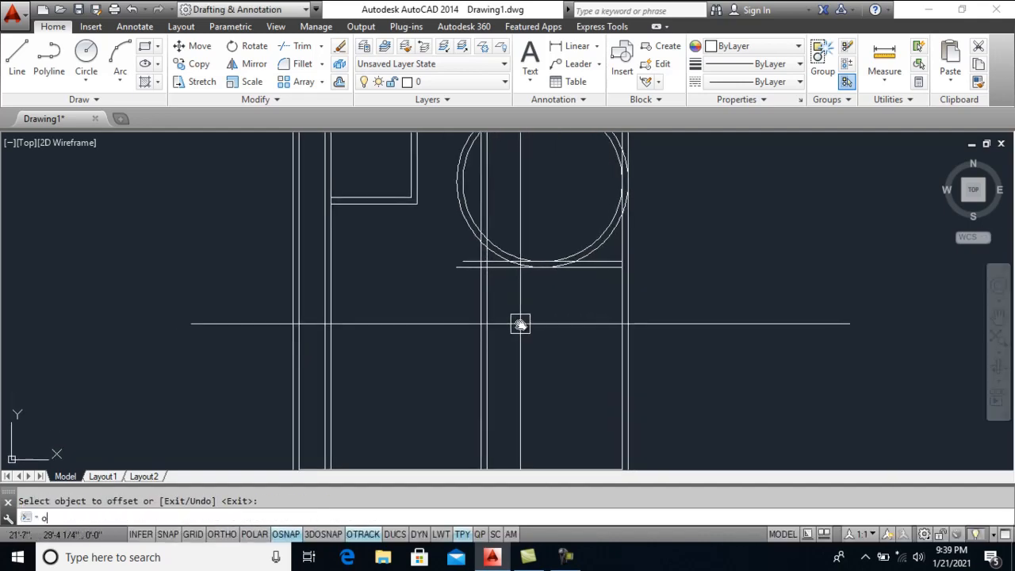
pyautogui.press('Return')
pyautogui.write("15'")
pyautogui.press('Return')
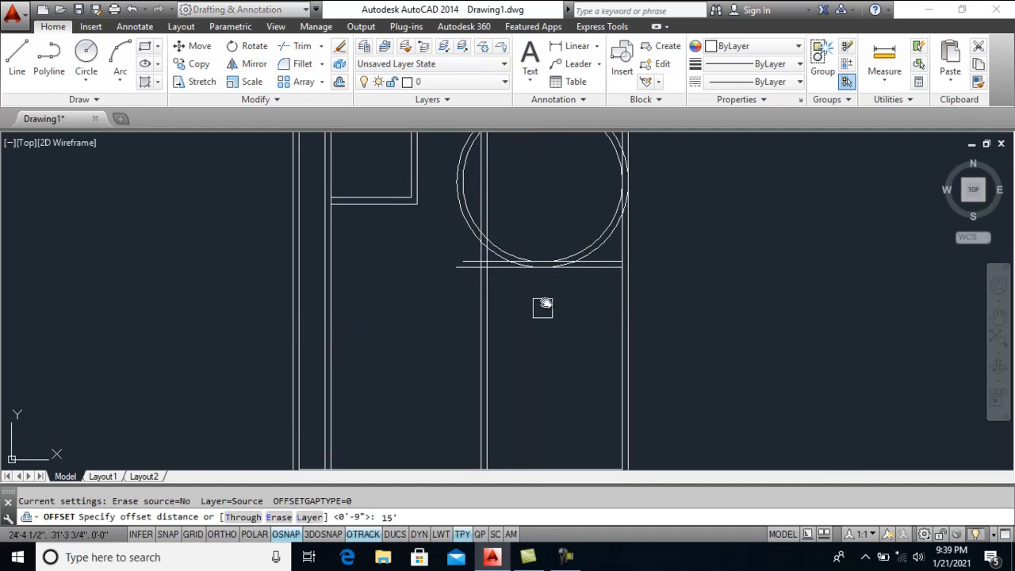
pyautogui.click(594, 275)
pyautogui.click(598, 297)
# Offset the new horizontal line 9" downward to form the bottom wall of the room below the circle
pyautogui.write('o')
pyautogui.press('Return')
pyautogui.write('6')
pyautogui.press('Return')
pyautogui.click(584, 387)
pyautogui.click(587, 433)
pyautogui.press('Return')
# Fillet the new vertical wall's inner and outer lines with the new bottom wall lines to close the lower-left corner
pyautogui.moveTo(555, 340); pyautogui.dragTo(538, 317, button='middle')
pyautogui.scroll(1, 497, 341)
pyautogui.write('f')
pyautogui.press('Return')
pyautogui.click(483, 371)
pyautogui.click(465, 341)
pyautogui.press('Return')
pyautogui.click(451, 327)
pyautogui.click(499, 391)
pyautogui.press('Return')
pyautogui.click(499, 371)
pyautogui.click(471, 342)
# Extend both lines of the wall beneath the circle leftward to the left interior wall
pyautogui.scroll(-1, 495, 322)
pyautogui.scroll(2, 385, 221)
pyautogui.moveTo(389, 229); pyautogui.dragTo(484, 304, button='middle')
pyautogui.write('e')
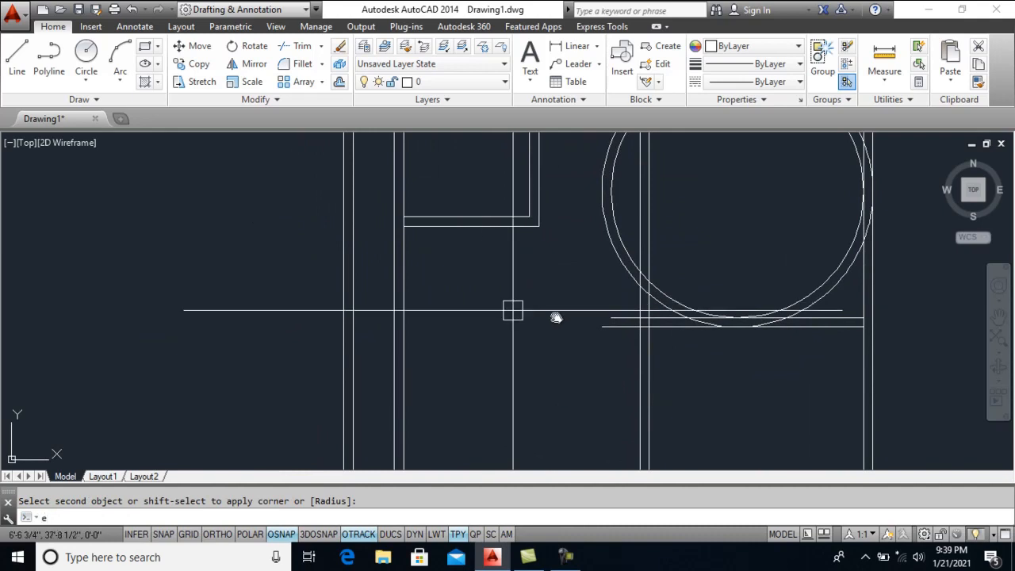
pyautogui.press('Return')
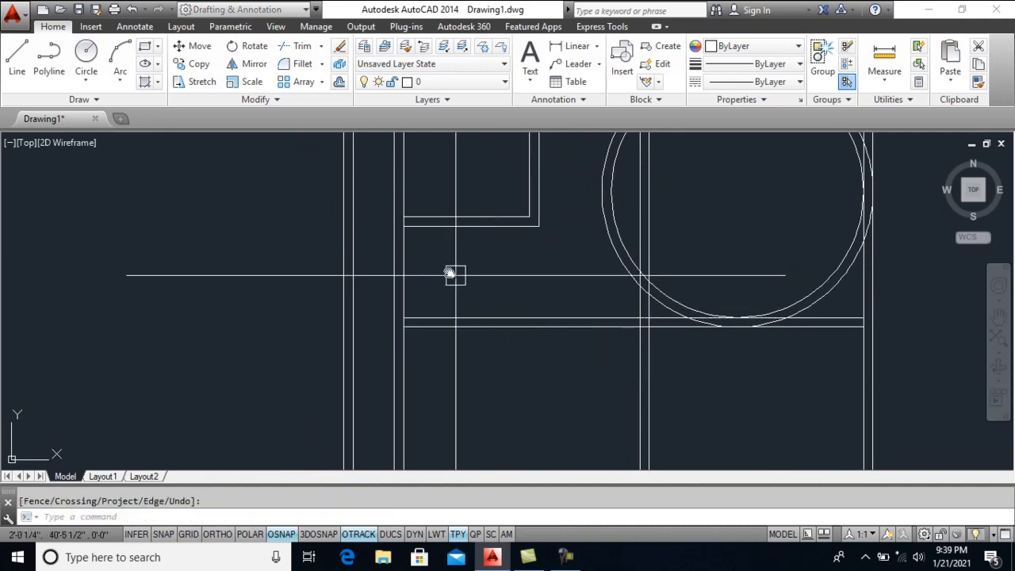
# Extend the right wall lines of the third left room downward, carrying the outer line to the extended horizontal wall
pyautogui.moveTo(476, 275); pyautogui.dragTo(476, 261, button='middle')
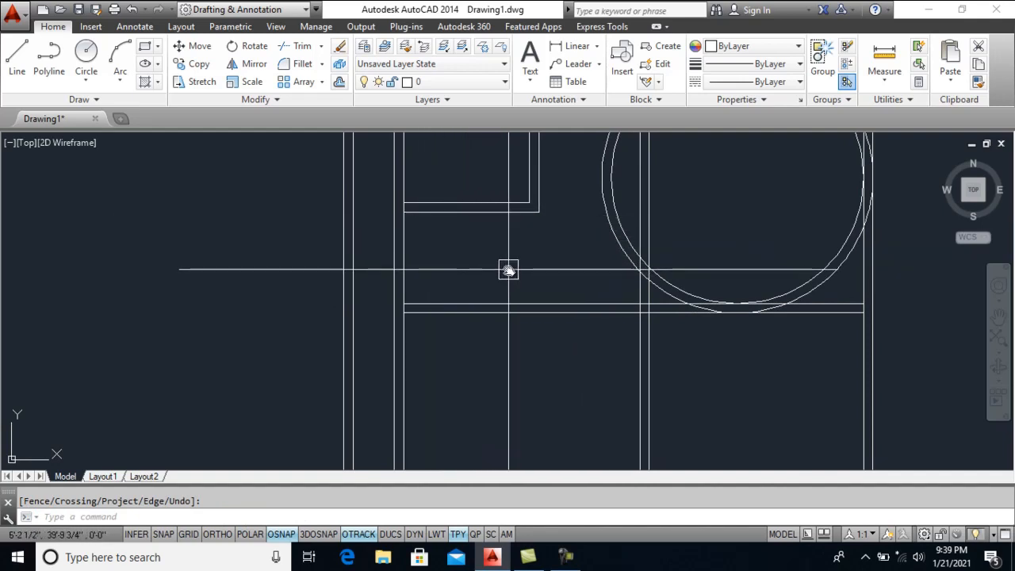
pyautogui.press('Return')
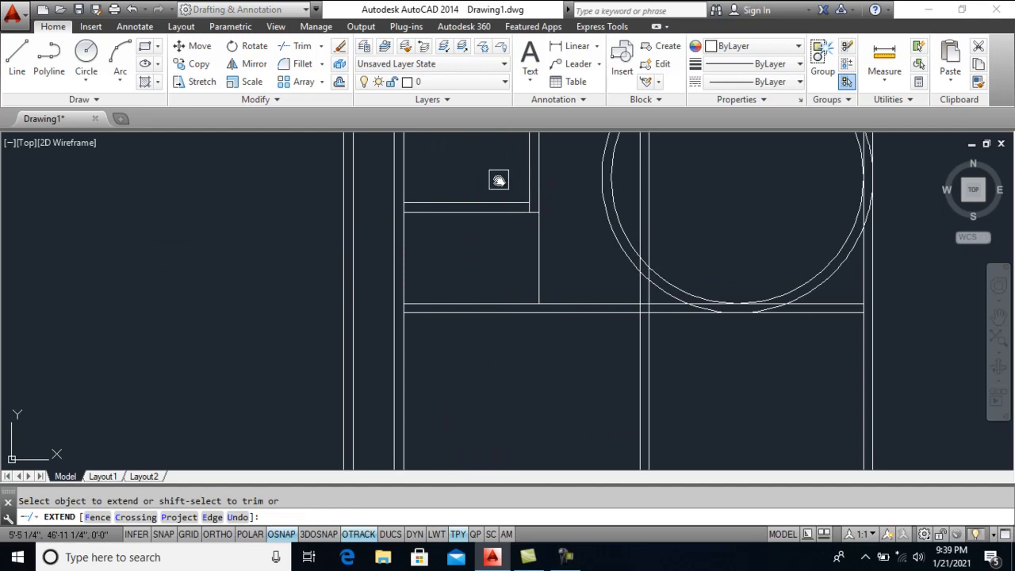
pyautogui.press('Escape')
# Trim the horizontal wall lines between the extended vertical line and the interior wall, and the vertical line's excess above the left wall piece
pyautogui.write('tr')
pyautogui.press('Return')
pyautogui.press('Return')
pyautogui.click(581, 304)
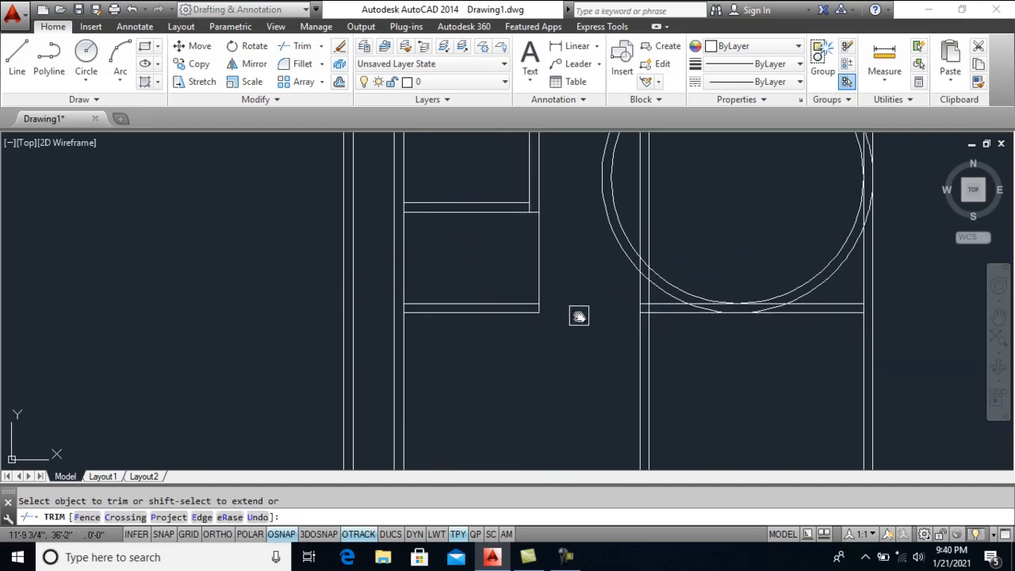
pyautogui.press('Return')
# Draw a vertical line straight down from the lower-right corner of the left horizontal wall, with orthogonal drawing turned on
pyautogui.moveTo(518, 361); pyautogui.dragTo(504, 273, button='middle')
pyautogui.scroll(2, 526, 251)
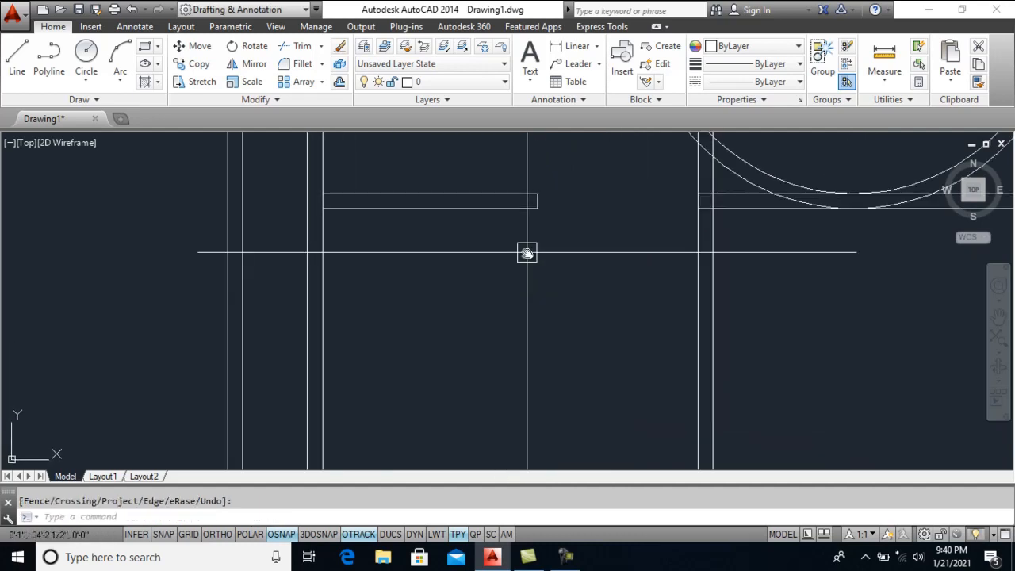
pyautogui.write('l')
pyautogui.press('Return')
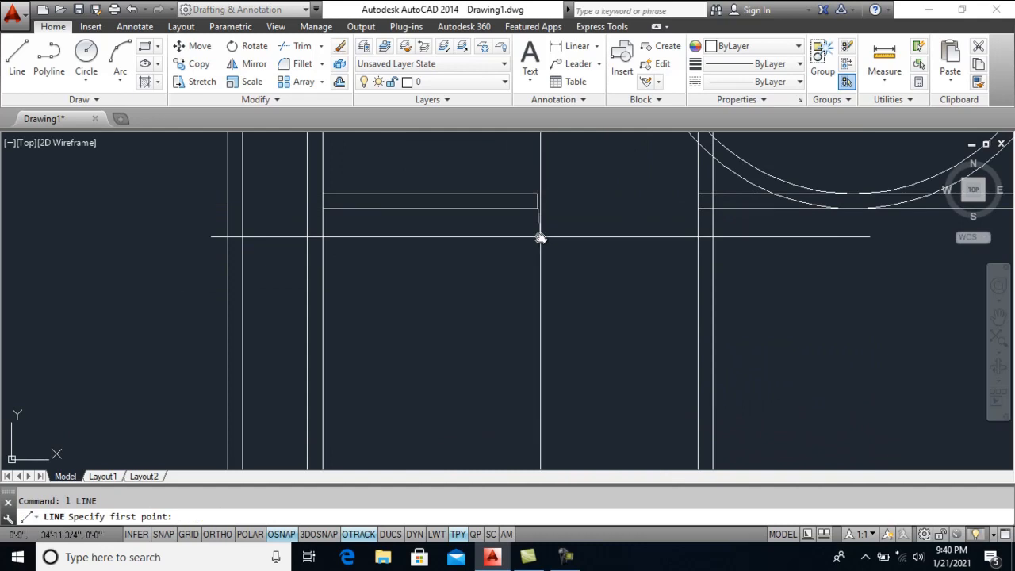
pyautogui.click(538, 211)
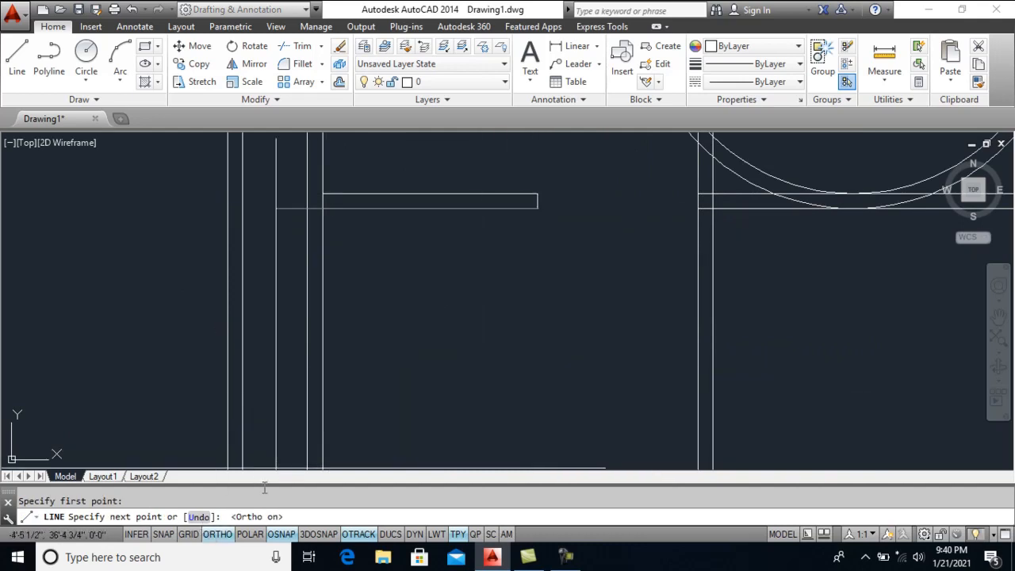
pyautogui.click(547, 416)
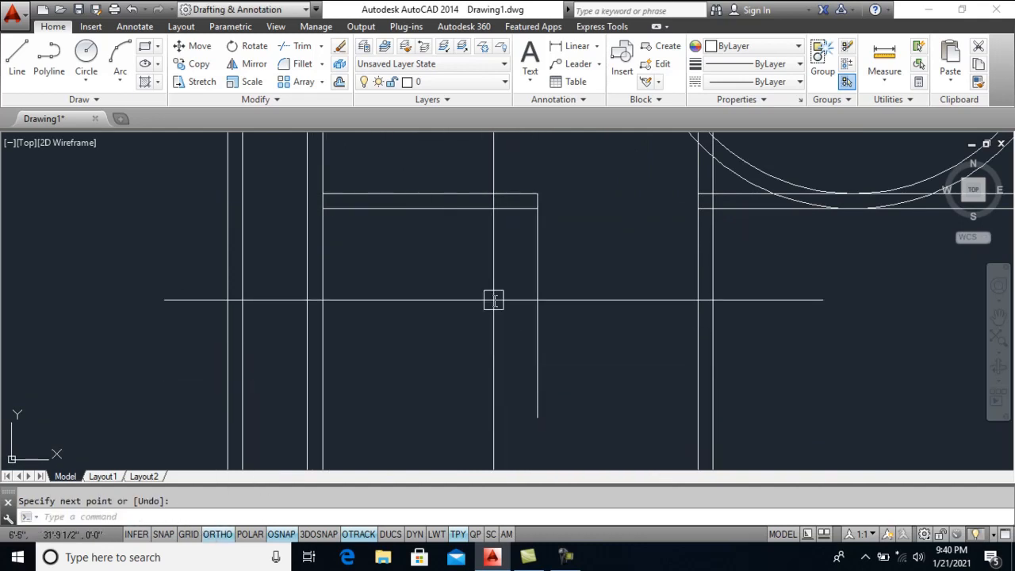
# Offset the new vertical line 9" to the left to form a wall
pyautogui.write('o')
pyautogui.press('Return')
pyautogui.write('9')
pyautogui.press('Return')
pyautogui.click(537, 280)
pyautogui.click(502, 281)
pyautogui.press('Return')
# Offset the inner line of the new vertical wall 6' to the left
pyautogui.scroll(-2, 506, 298)
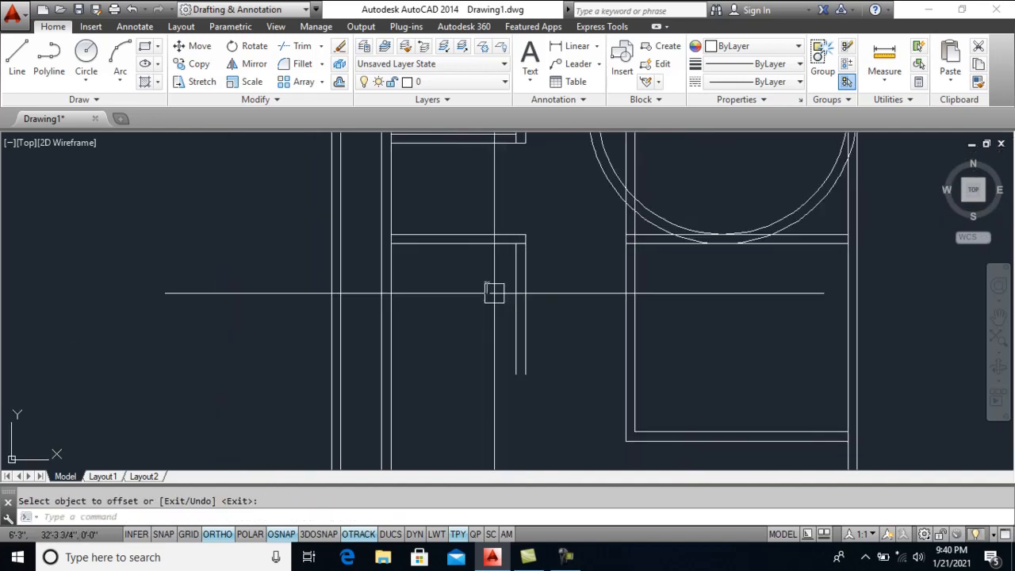
pyautogui.scroll(2, 474, 281)
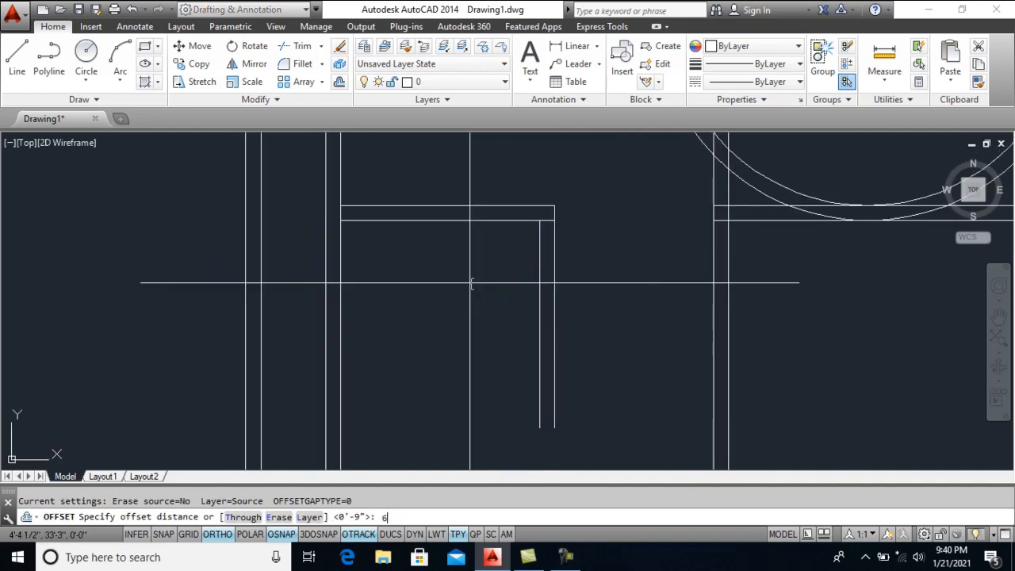
pyautogui.press('Return')
pyautogui.click(539, 298)
pyautogui.click(501, 302)
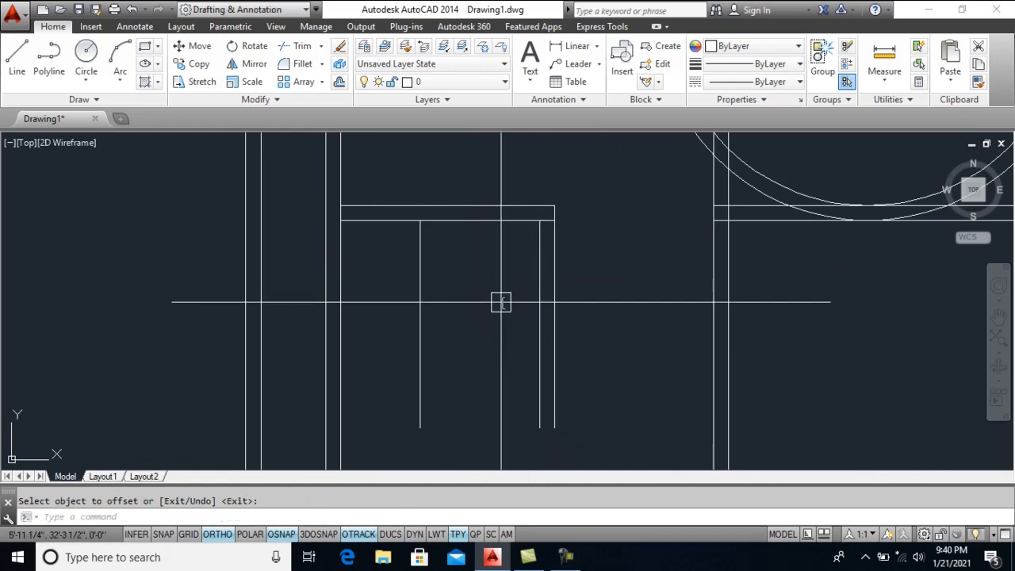
# Offset the vertical line beneath the middle of the horizontal wall 9" to the left to form a second vertical wall
pyautogui.press('Return')
pyautogui.press('Return')
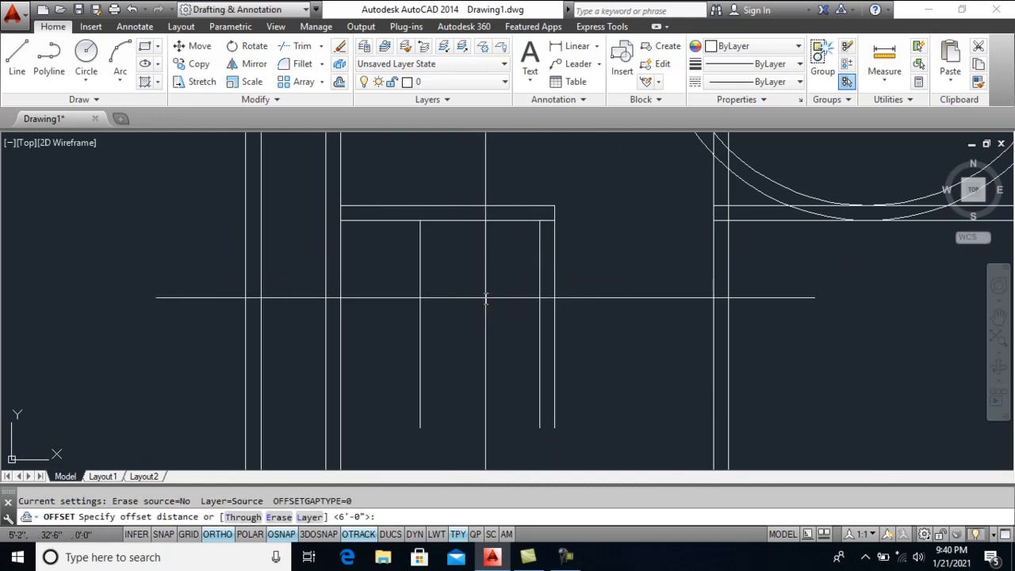
pyautogui.write('9')
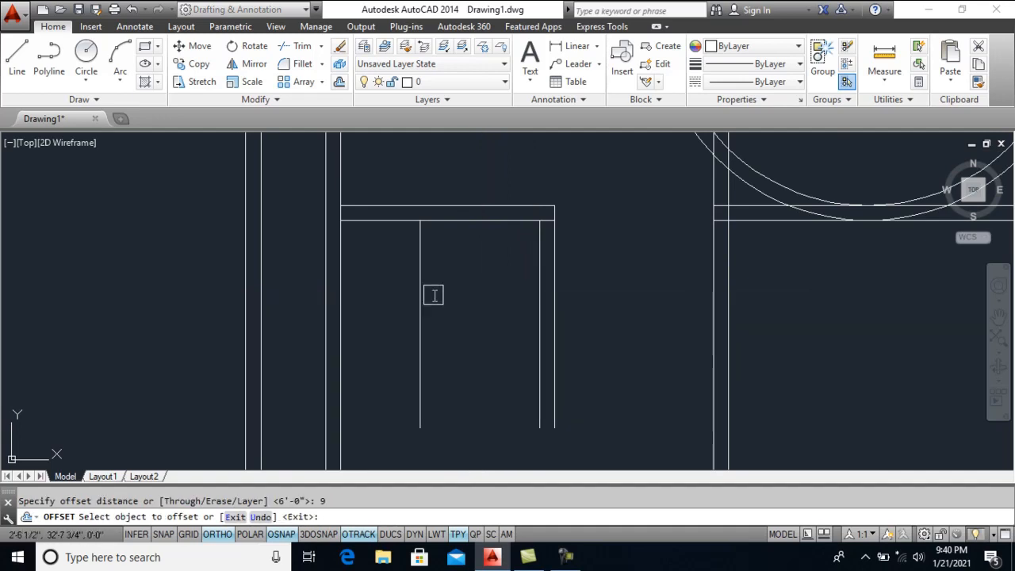
pyautogui.click(421, 295)
pyautogui.click(375, 294)
pyautogui.press('Return')
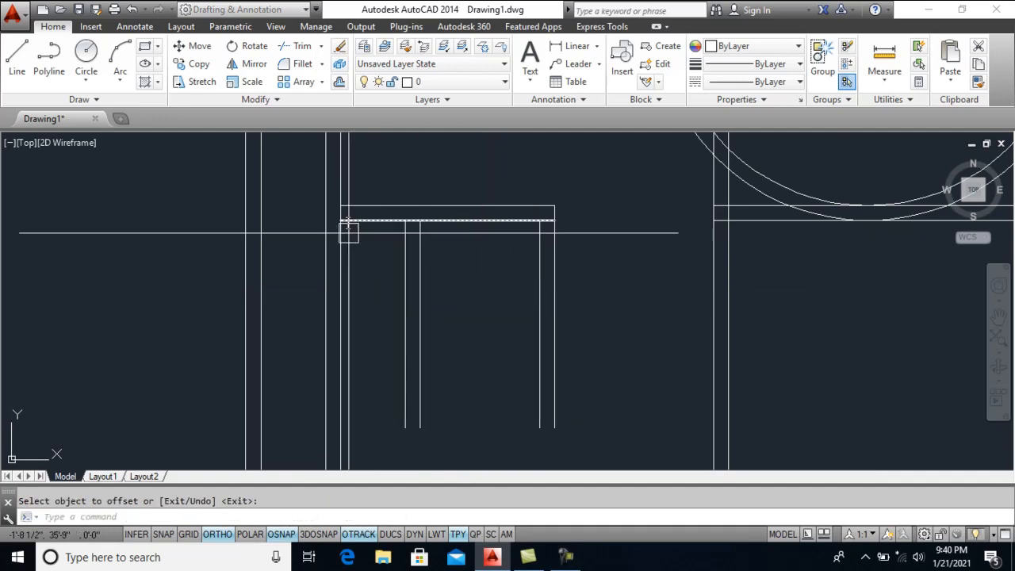
# Fillet the left interior wall's lines with the horizontal wall's upper and lower lines into a square lower-left corner
pyautogui.scroll(1, 358, 214)
pyautogui.moveTo(367, 210); pyautogui.dragTo(383, 271, button='middle')
pyautogui.press('Return')
pyautogui.click(379, 260)
pyautogui.click(347, 242)
pyautogui.press('Return')
pyautogui.click(325, 235)
pyautogui.click(383, 287)
# Offset the lower line of the left horizontal wall 6' downward
pyautogui.moveTo(417, 304); pyautogui.dragTo(417, 217, button='middle')
pyautogui.write('o')
pyautogui.press('Return')
pyautogui.write('6')
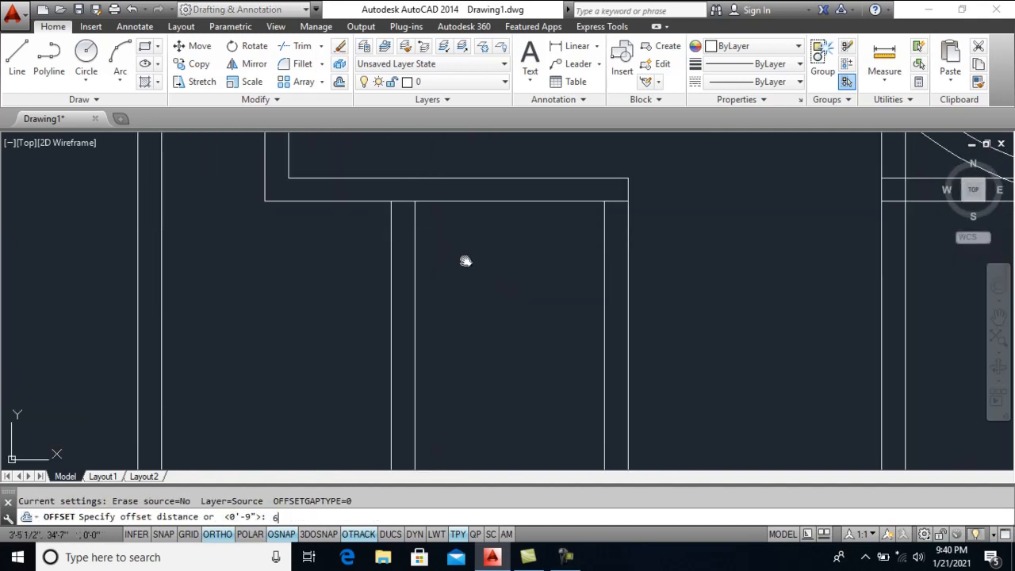
pyautogui.click(481, 207)
pyautogui.click(494, 248)
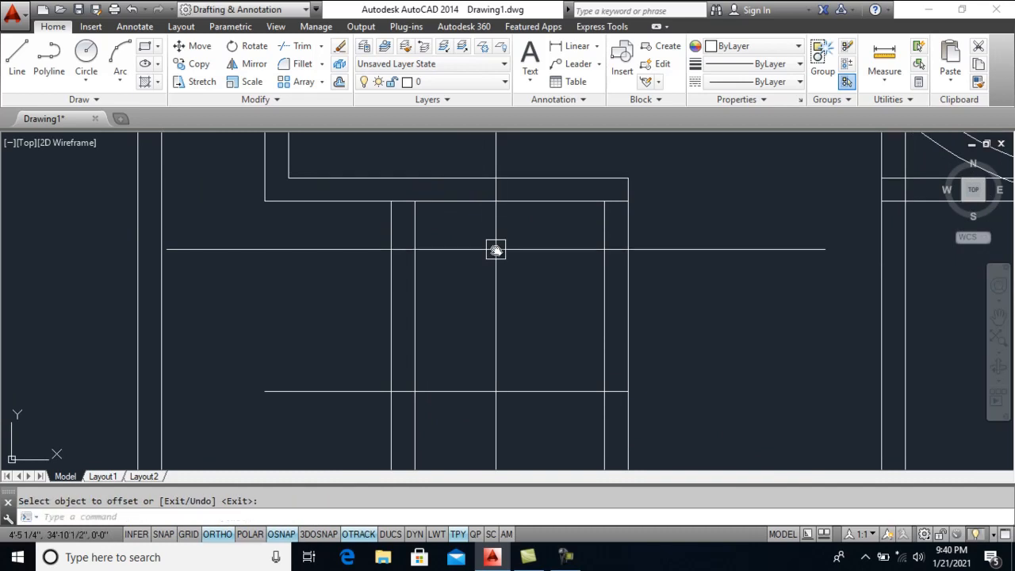
# Offset the lower horizontal line of the small room 9" downward to form its bottom wall
pyautogui.press('Return')
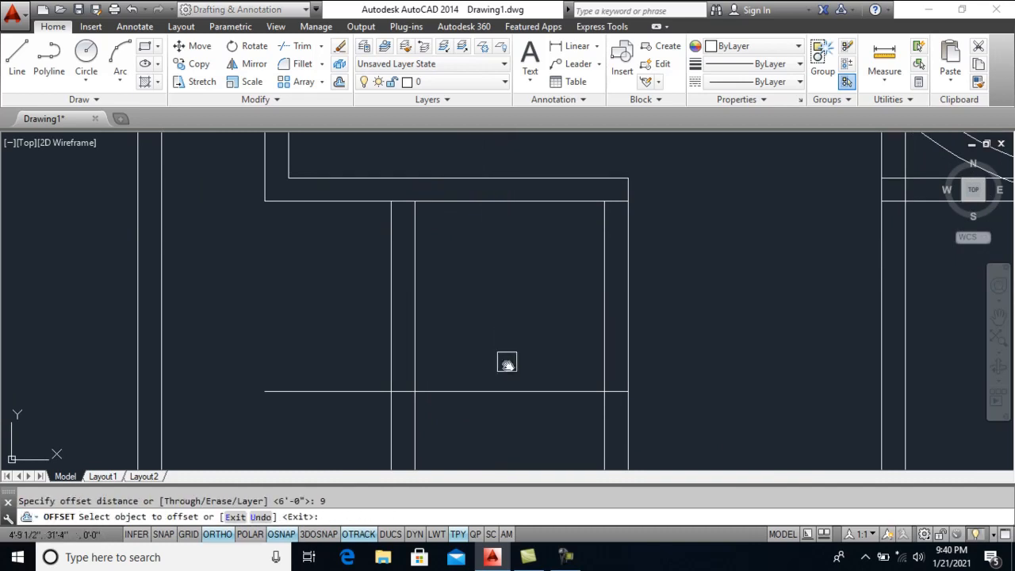
pyautogui.click(511, 390)
pyautogui.click(517, 436)
pyautogui.press('Return')
pyautogui.moveTo(477, 365); pyautogui.dragTo(467, 310, button='middle')
# Fillet the inner and outer lines of the small room's side walls with its bottom wall lines into square corners
pyautogui.write('f')
pyautogui.press('Return')
pyautogui.click(437, 336)
pyautogui.click(404, 302)
pyautogui.press('Return')
pyautogui.click(381, 295)
pyautogui.click(444, 359)
pyautogui.press('Return')
pyautogui.click(590, 310)
pyautogui.press('Return')
pyautogui.click(600, 358)
pyautogui.click(615, 331)
# Examine the upper rooms and the circular room for wall lines that still overlap
pyautogui.scroll(-2, 585, 331)
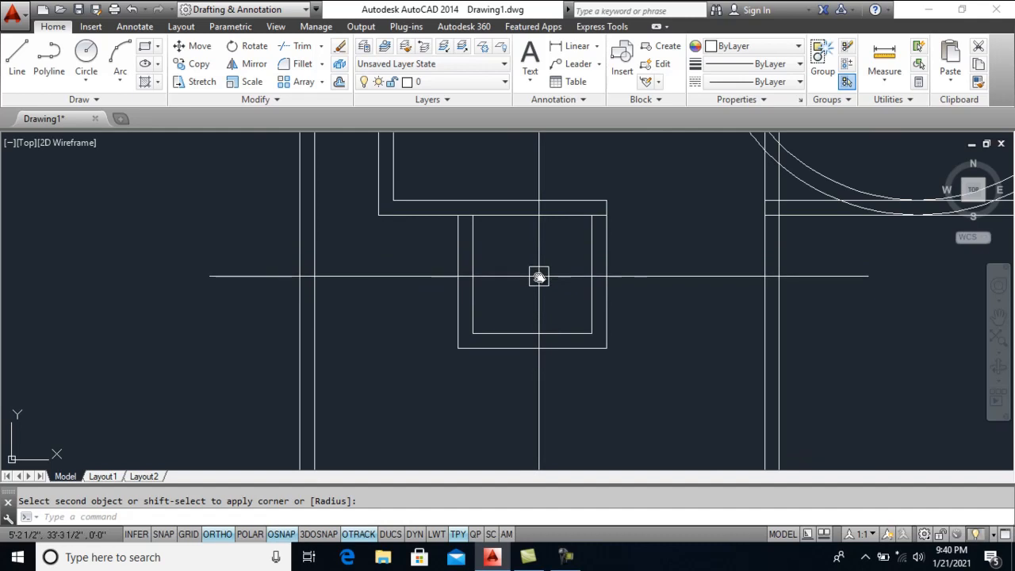
pyautogui.scroll(-1, 539, 276)
pyautogui.moveTo(535, 204); pyautogui.dragTo(521, 421, button='middle')
pyautogui.scroll(-1, 512, 259)
pyautogui.scroll(1, 518, 251)
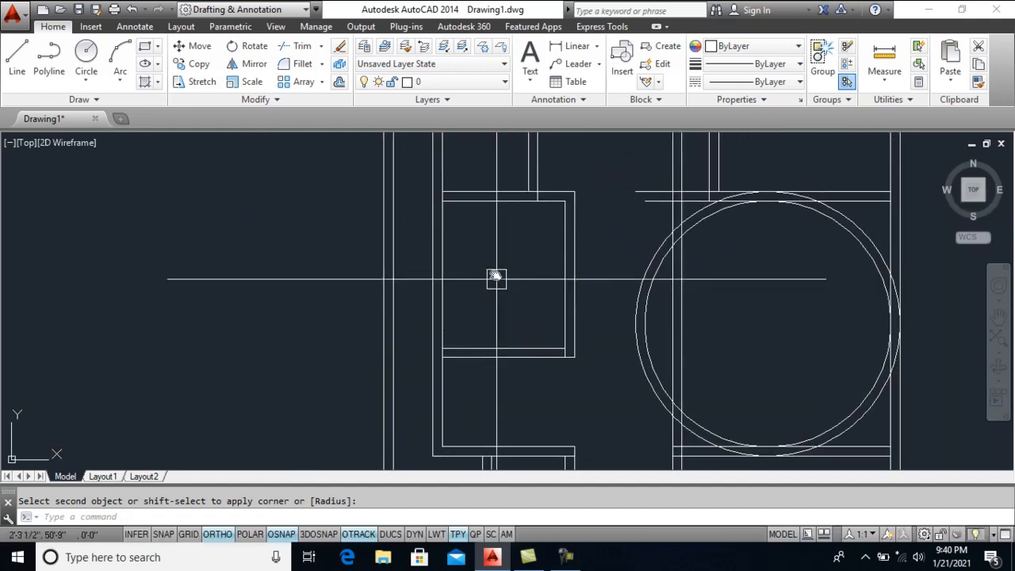
pyautogui.moveTo(496, 278); pyautogui.dragTo(502, 394, button='middle')
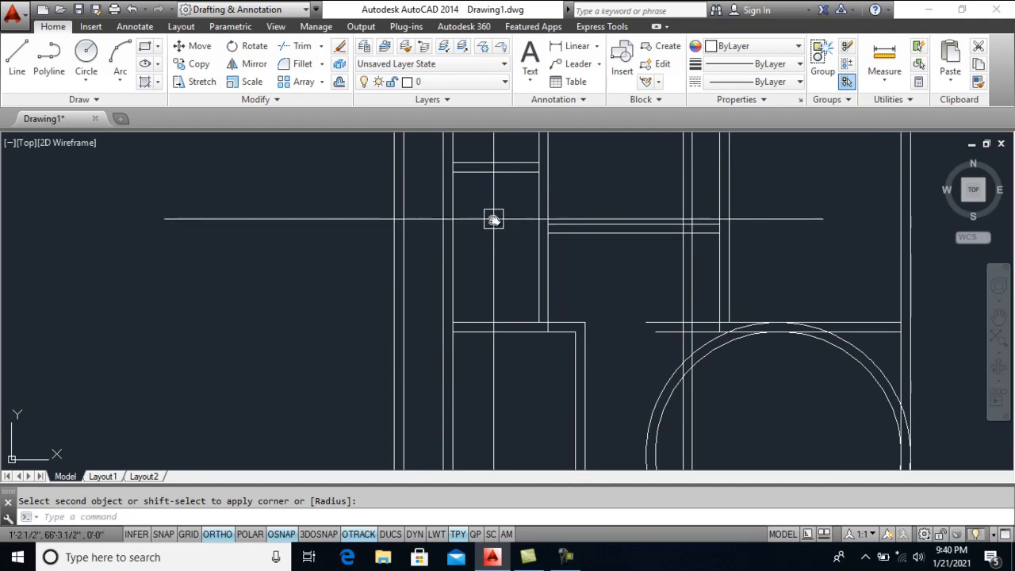
pyautogui.moveTo(493, 219); pyautogui.dragTo(494, 230, button='middle')
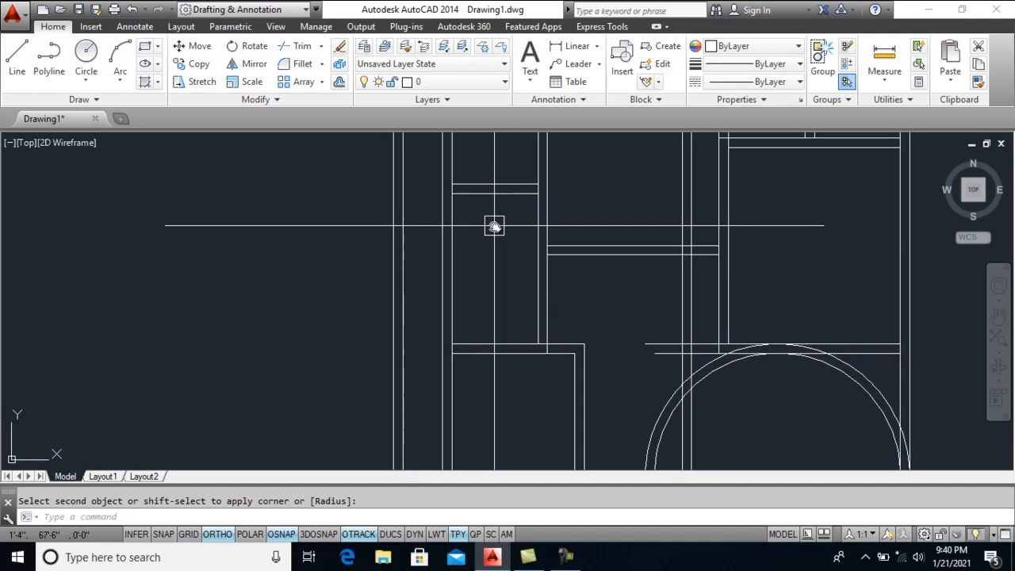
pyautogui.scroll(-1, 495, 227)
pyautogui.moveTo(496, 193); pyautogui.dragTo(498, 306, button='middle')
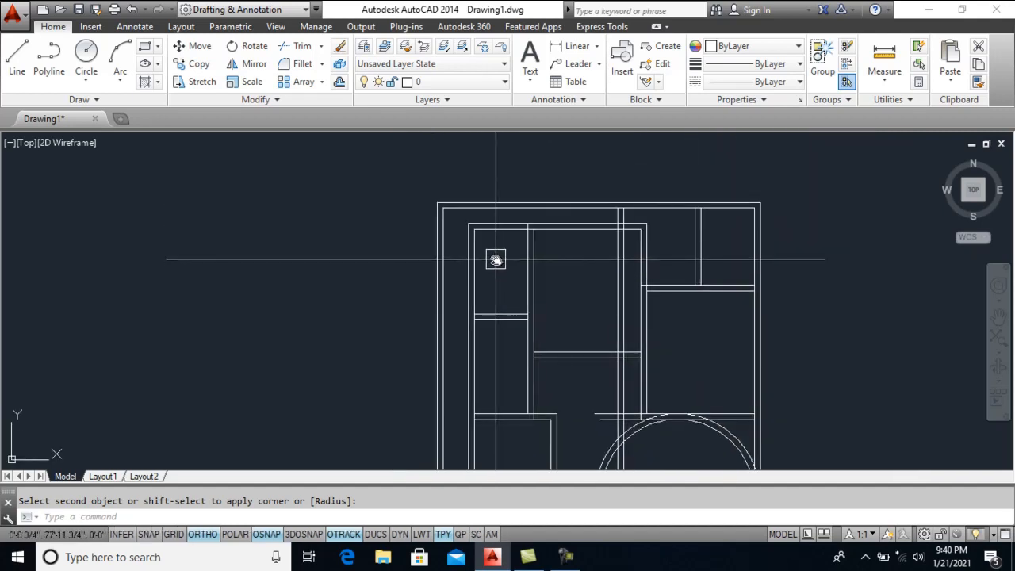
pyautogui.moveTo(653, 287); pyautogui.dragTo(628, 189, button='middle')
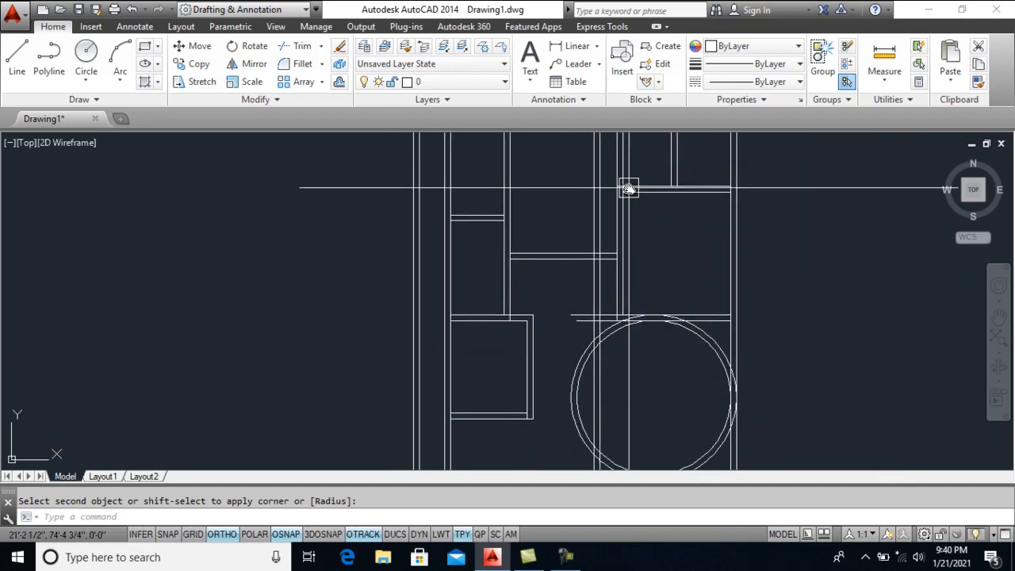
pyautogui.scroll(2, 610, 317)
pyautogui.click(578, 260)
pyautogui.click(518, 279)
pyautogui.click(594, 252)
pyautogui.click(594, 252)
pyautogui.click(526, 278)
pyautogui.scroll(-2, 524, 196)
pyautogui.moveTo(539, 297); pyautogui.dragTo(536, 195, button='middle')
pyautogui.press('Escape')
# Fillet the two vertical wall lines crossing the circle with the horizontal wall lines below it into a square corner
pyautogui.scroll(2, 546, 324)
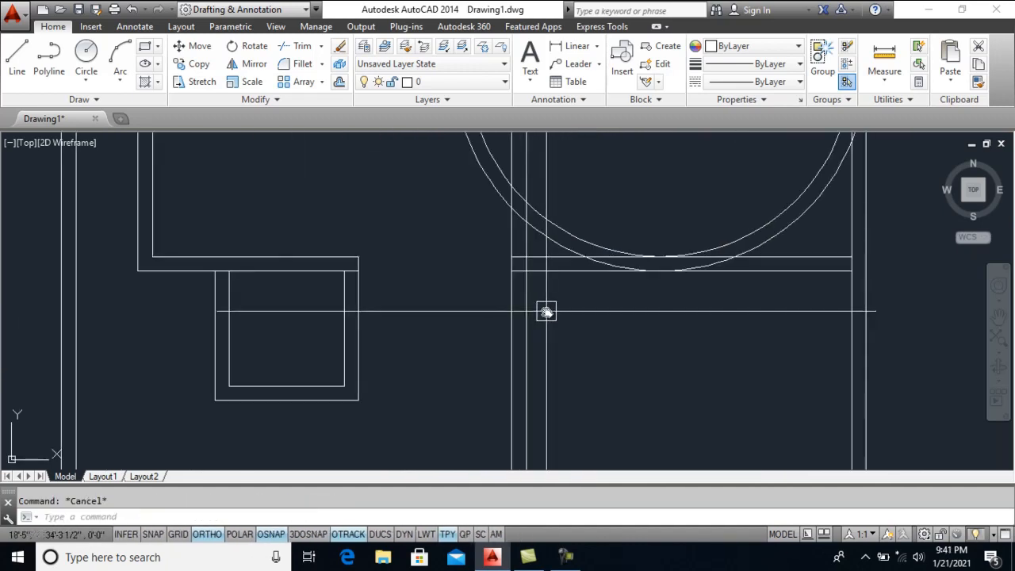
pyautogui.write('f')
pyautogui.press('Return')
pyautogui.click(547, 270)
pyautogui.press('Return')
pyautogui.click(516, 270)
pyautogui.click(537, 259)
# Trim the outer circle and the horizontal wall's lower line where they overlap at the top of the circular room
pyautogui.moveTo(616, 274)
pyautogui.mouseDown(button='middle')
pyautogui.moveTo(526, 340)
pyautogui.moveTo(504, 380)
pyautogui.mouseUp(button='middle')
pyautogui.scroll(-3, 504, 380)
pyautogui.moveTo(560, 238); pyautogui.dragTo(562, 322, button='middle')
pyautogui.scroll(3, 562, 321)
pyautogui.scroll(2, 515, 249)
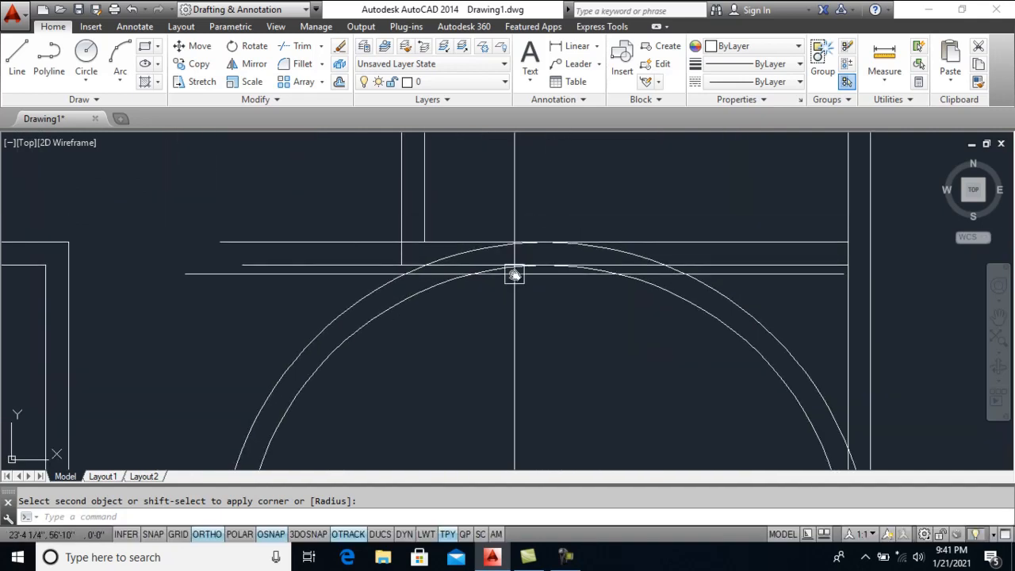
pyautogui.write('tr')
pyautogui.press('Return')
pyautogui.press('Return')
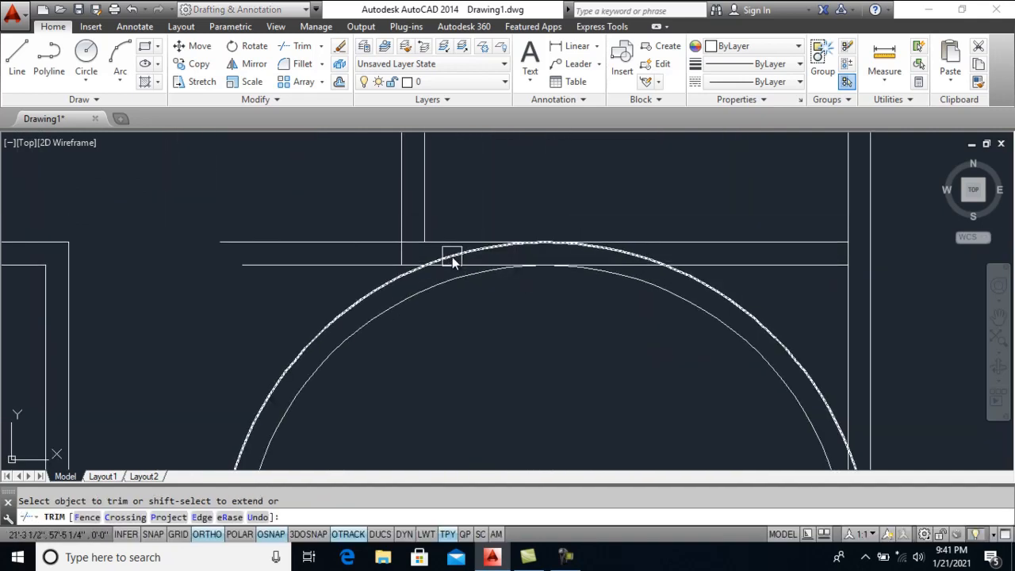
pyautogui.scroll(2, 455, 262)
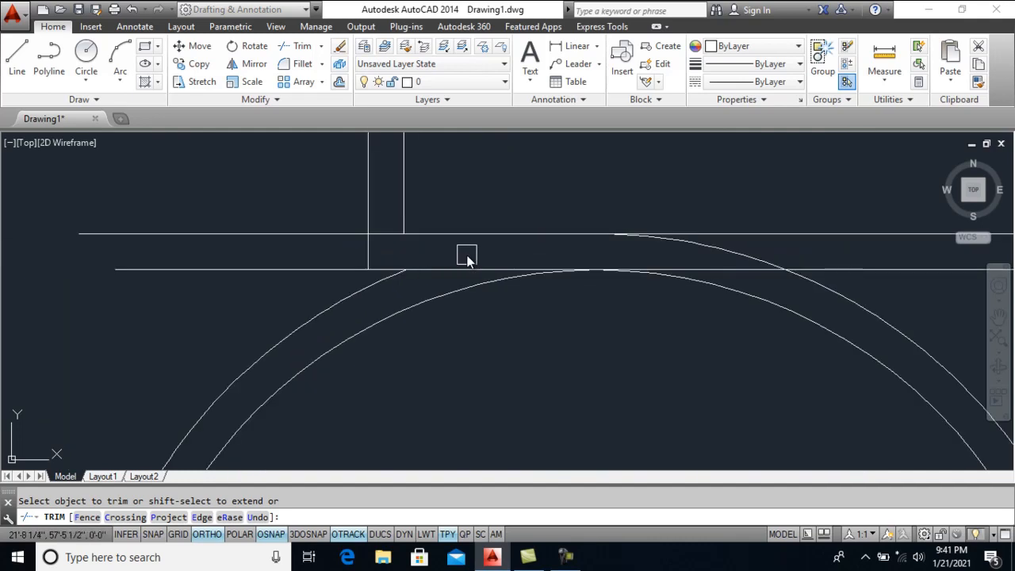
pyautogui.scroll(-1, 466, 258)
pyautogui.scroll(3, 517, 253)
pyautogui.scroll(-2, 578, 251)
pyautogui.scroll(1, 531, 252)
pyautogui.scroll(-1, 547, 252)
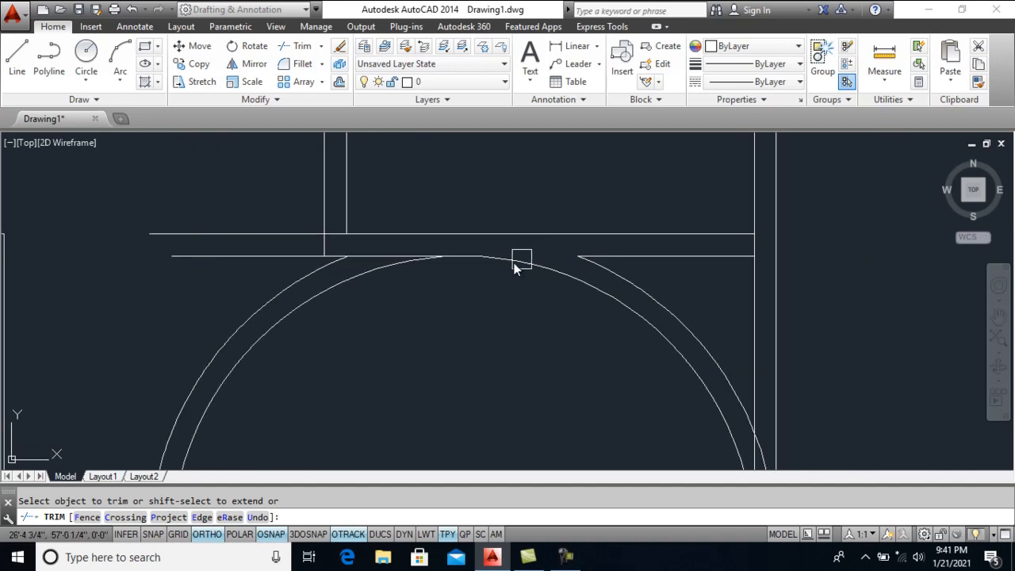
pyautogui.scroll(1, 370, 258)
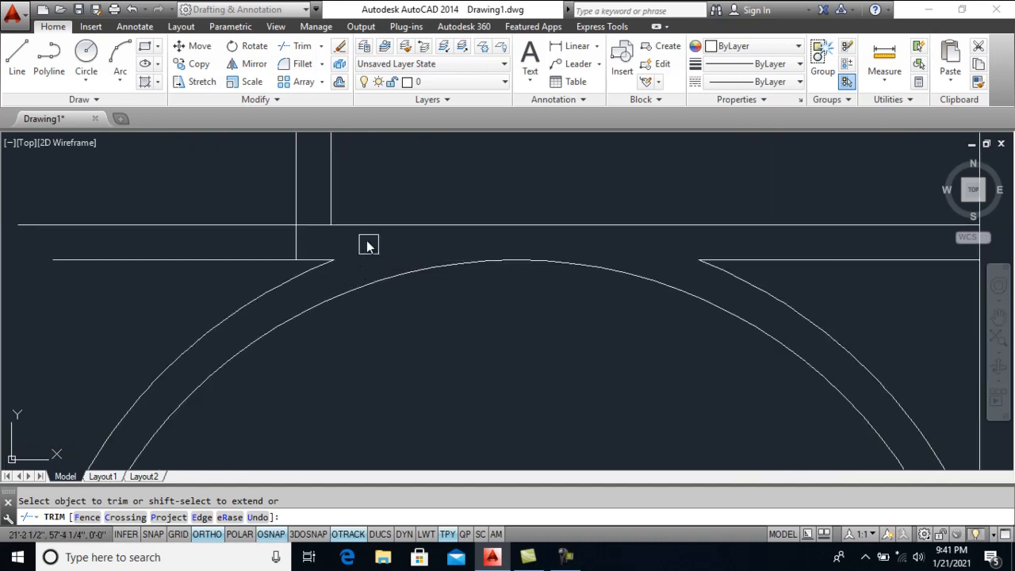
# Trim the outer circle and the right outer wall's inner line where they overlap beside the circular room
pyautogui.scroll(-1, 368, 246)
pyautogui.moveTo(447, 245); pyautogui.dragTo(442, 237, button='middle')
pyautogui.moveTo(534, 228); pyautogui.dragTo(539, 177, button='middle')
pyautogui.scroll(2, 568, 245)
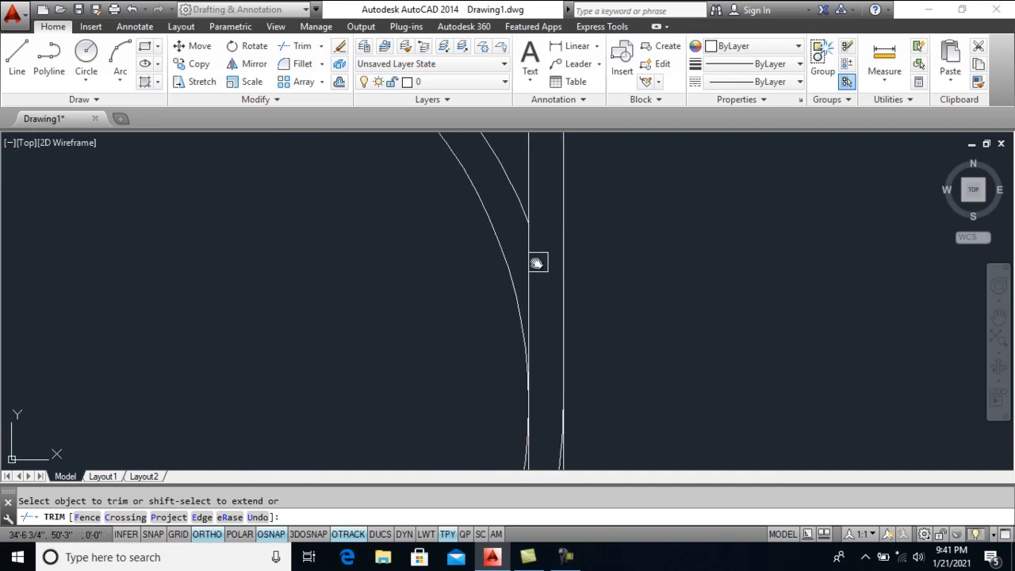
pyautogui.scroll(-2, 516, 322)
pyautogui.scroll(2, 530, 343)
pyautogui.scroll(-2, 555, 262)
# Trim the outer circle and the horizontal wall's upper line where they overlap at the bottom of the circular room
pyautogui.scroll(3, 453, 346)
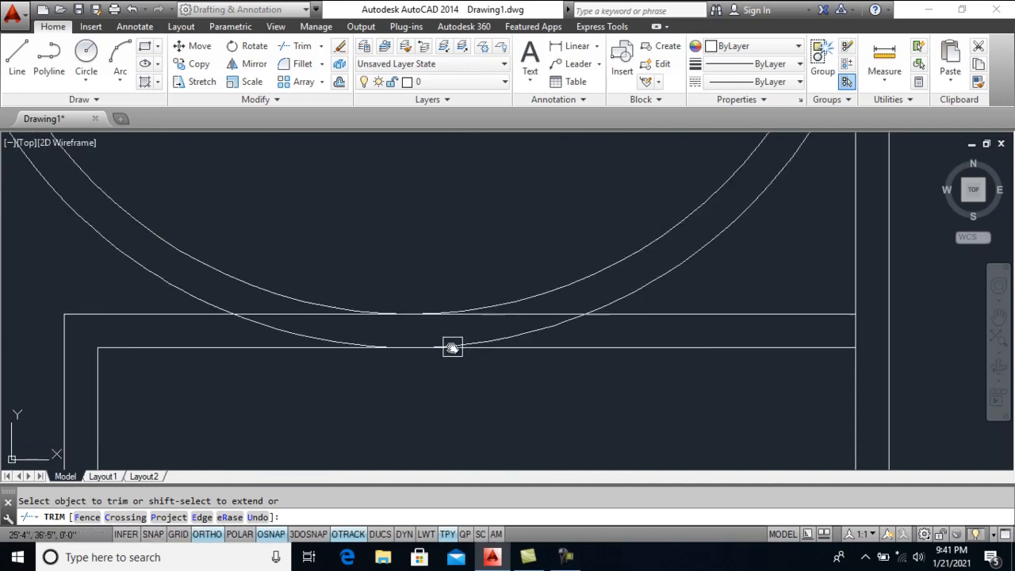
pyautogui.click(532, 325)
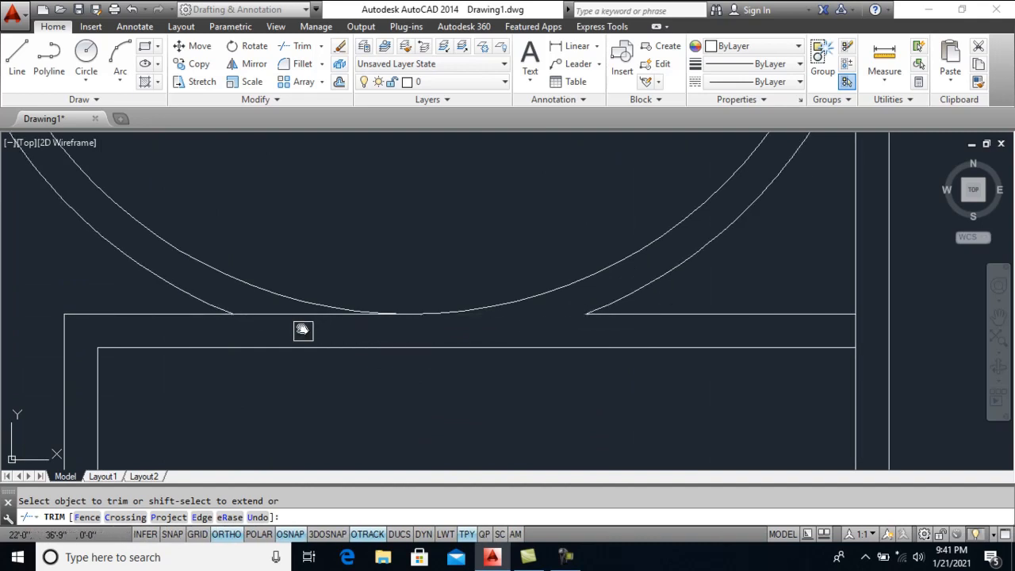
pyautogui.scroll(-3, 428, 320)
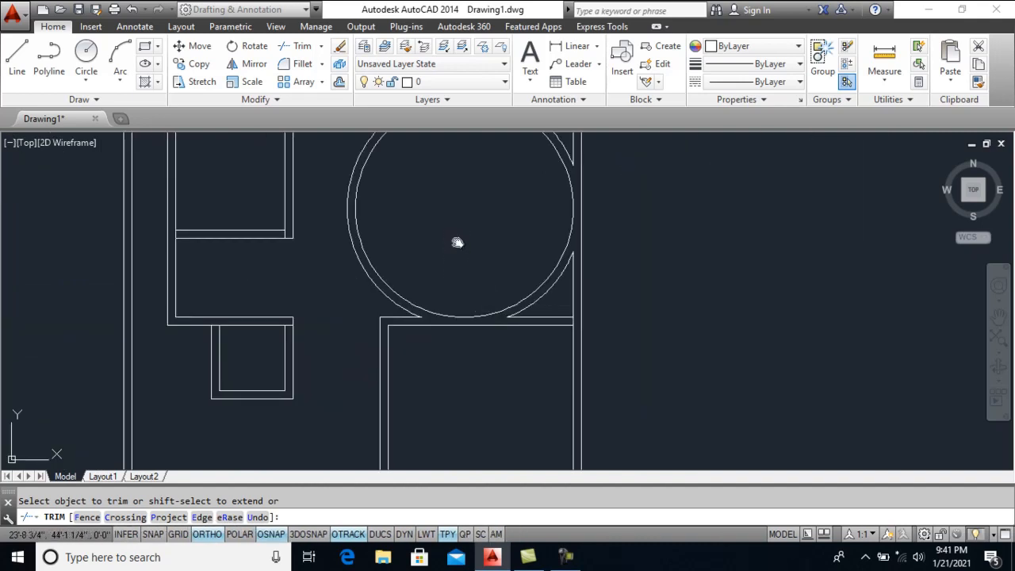
pyautogui.moveTo(457, 242); pyautogui.dragTo(468, 317, button='middle')
pyautogui.press('Return')
pyautogui.moveTo(457, 282); pyautogui.dragTo(458, 230, button='middle')
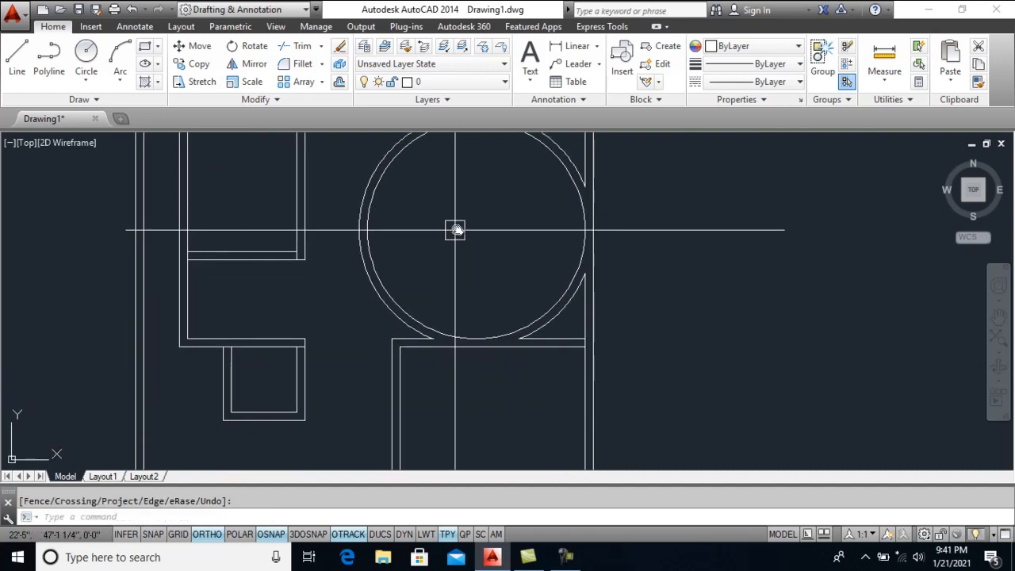
# Join the vertical wall's right line and the horizontal wall's upper line into a square corner above the circular room
pyautogui.moveTo(455, 296); pyautogui.dragTo(454, 246, button='middle')
pyautogui.scroll(2, 444, 318)
pyautogui.moveTo(444, 318); pyautogui.dragTo(496, 379, button='middle')
pyautogui.scroll(-1, 519, 365)
pyautogui.moveTo(480, 202); pyautogui.dragTo(481, 357, button='middle')
pyautogui.scroll(2, 463, 302)
pyautogui.moveTo(463, 302); pyautogui.dragTo(559, 238, button='middle')
pyautogui.press('Return')
pyautogui.click(545, 246)
pyautogui.click(521, 219)
pyautogui.press('Return')
# Try to trim and extend the wall lines at the circle's upper-left junction and erase the leftover short horizontal line
pyautogui.scroll(1, 523, 254)
pyautogui.press('Return')
pyautogui.moveTo(550, 335)
pyautogui.mouseDown(button='middle')
pyautogui.moveTo(491, 283)
pyautogui.moveTo(453, 286)
pyautogui.moveTo(442, 299)
pyautogui.mouseUp(button='middle')
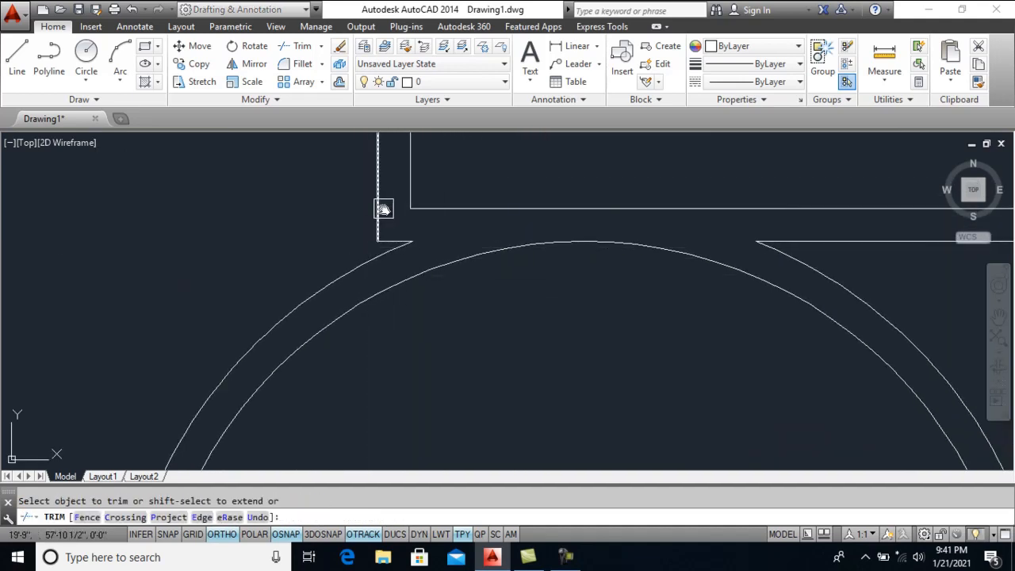
pyautogui.scroll(1, 398, 240)
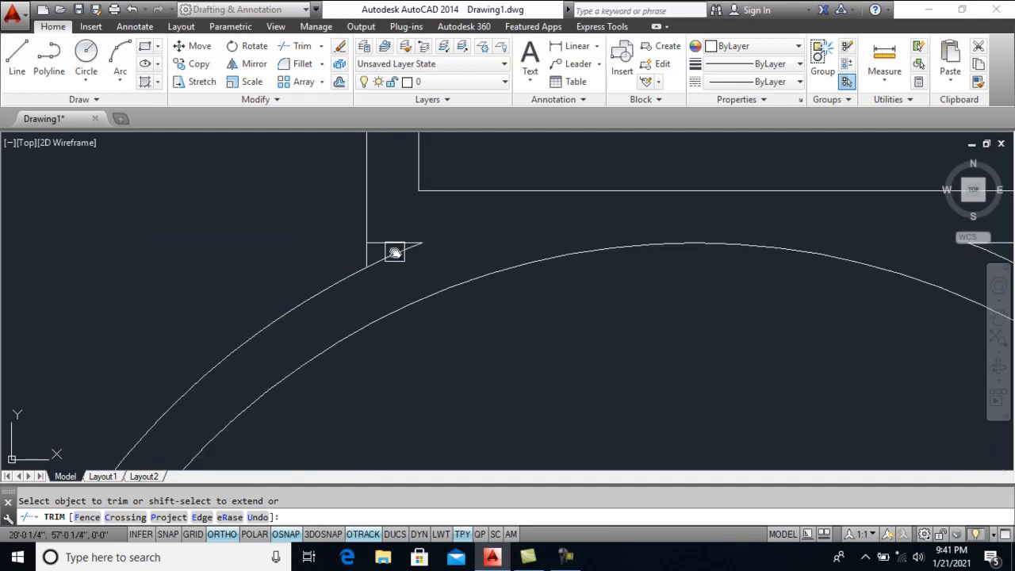
pyautogui.press('Escape')
pyautogui.click(403, 243)
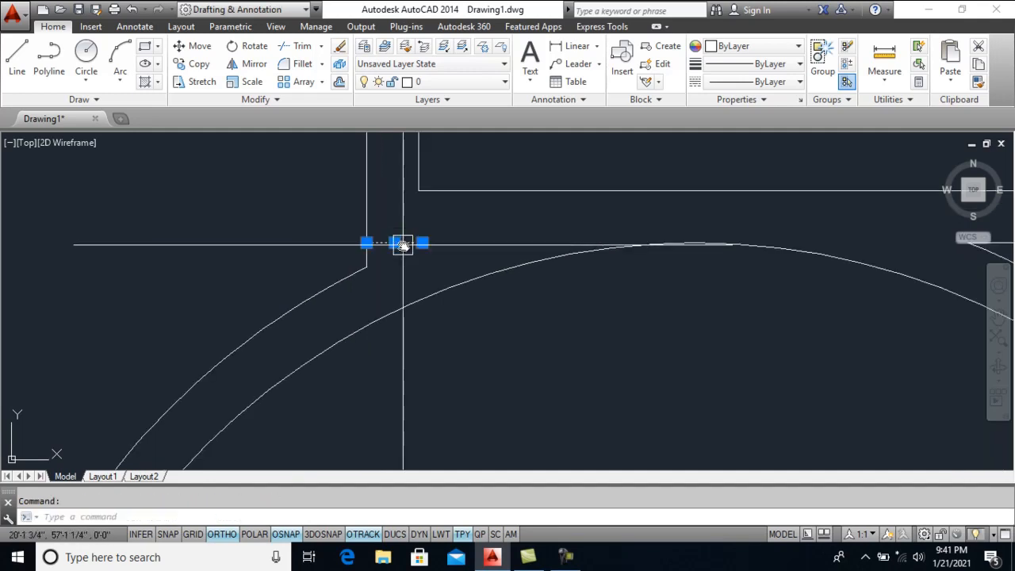
pyautogui.scroll(-1, 402, 258)
pyautogui.scroll(-1, 471, 318)
pyautogui.press('Delete')
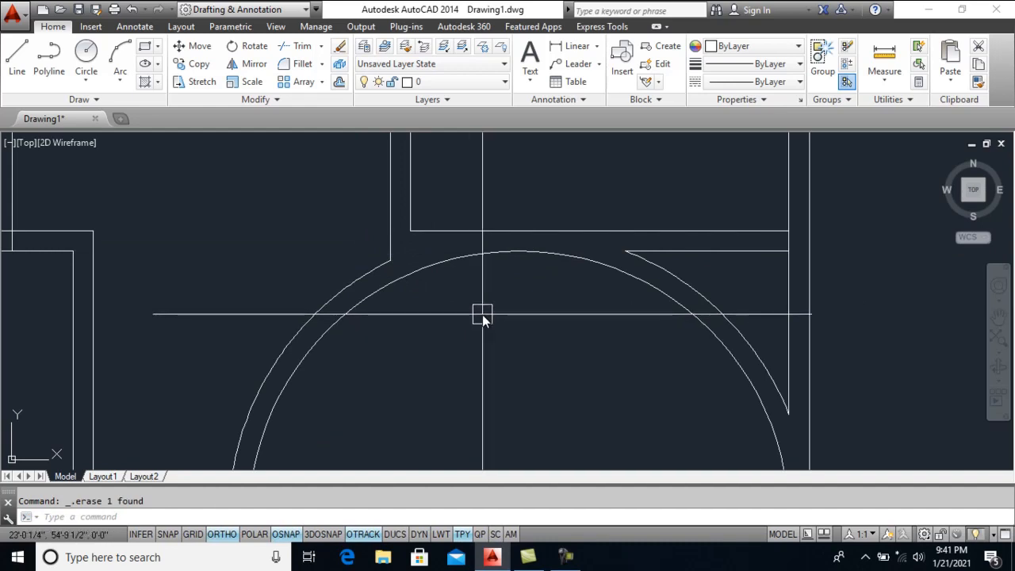
# Try to stretch the end of the upper-right horizontal line onto the left outer arc, and undo back to before the last trim
pyautogui.click(638, 252)
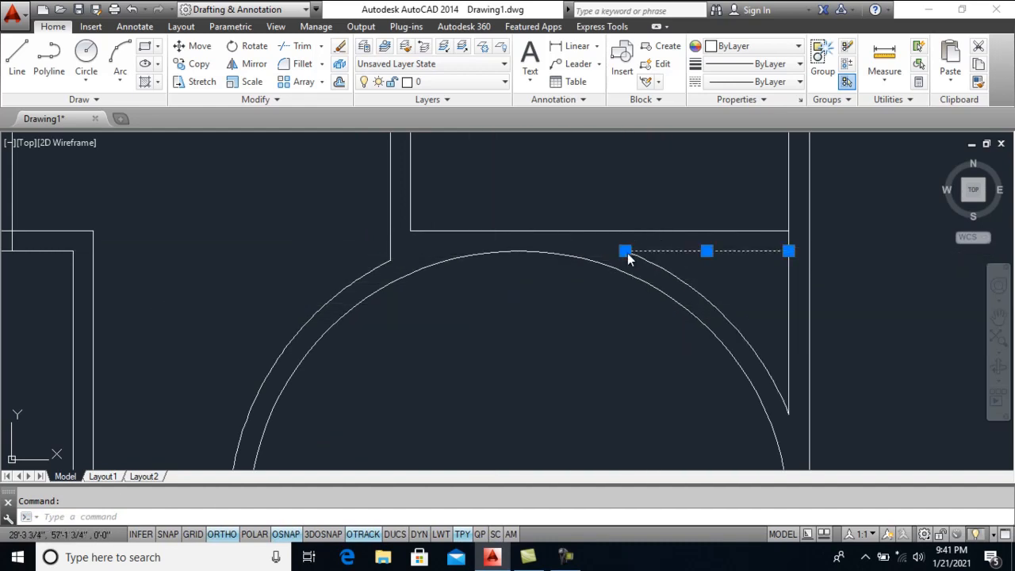
pyautogui.click(626, 252)
pyautogui.click(364, 275)
pyautogui.press('Escape')
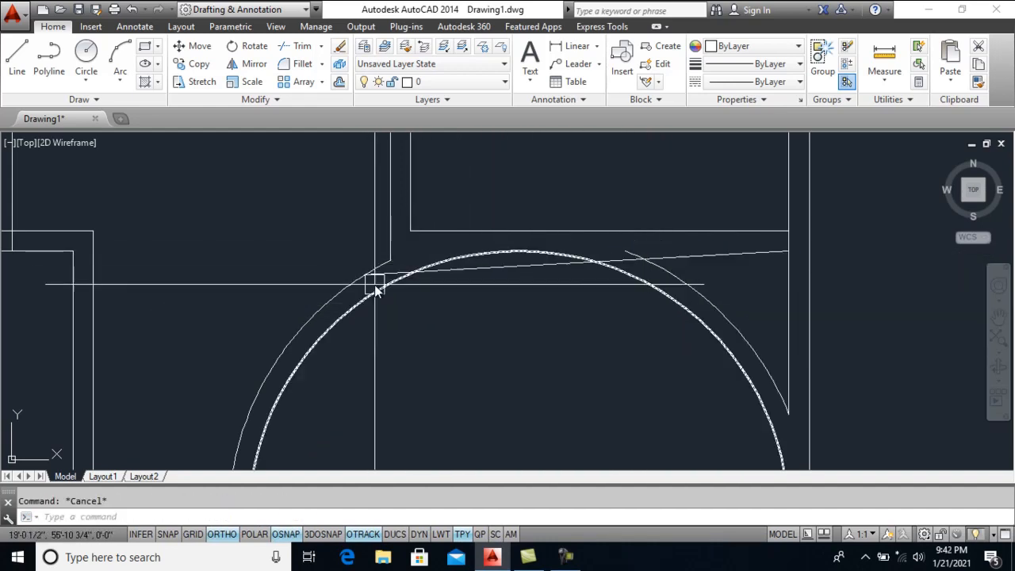
pyautogui.hotkey('ctrl', 'z')
pyautogui.hotkey('ctrl', 'z')
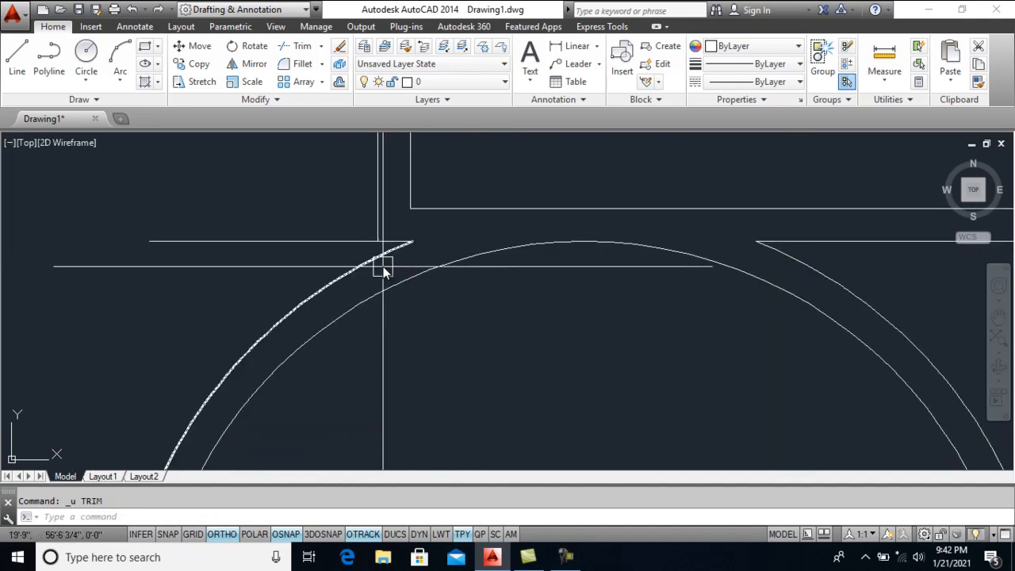
# Extend the left line of the vertical wall above the circular room down to the outer arc
pyautogui.scroll(2, 396, 253)
pyautogui.write('ex')
pyautogui.press('Return')
pyautogui.press('Return')
pyautogui.click(375, 206)
pyautogui.press('Return')
# Trim the arc tip and horizontal piece inside the upper-left wall junction, and erase the remaining horizontal line to its left
pyautogui.write('tr')
pyautogui.press('Return')
pyautogui.press('Return')
pyautogui.click(398, 248)
pyautogui.click(399, 229)
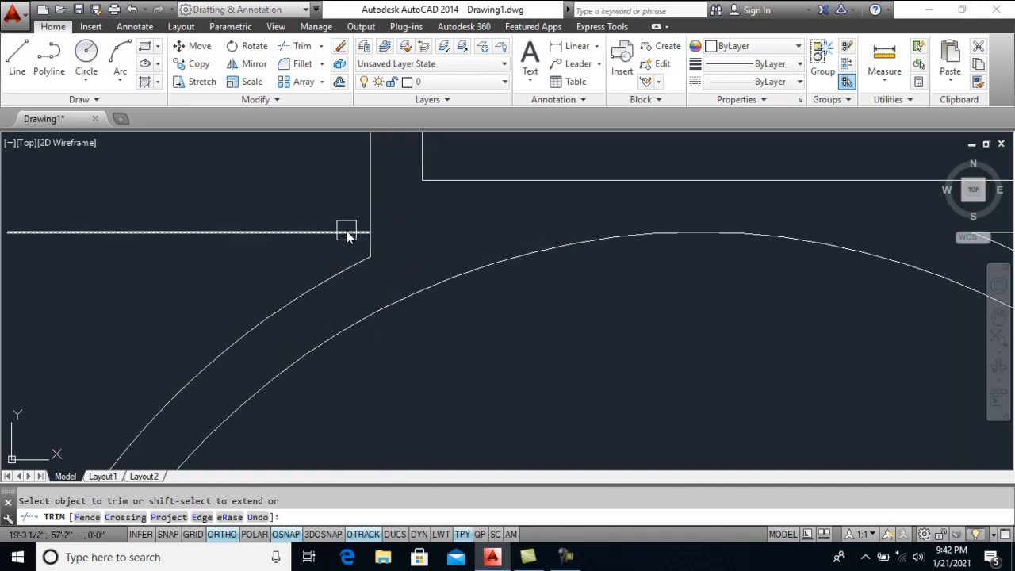
pyautogui.press('Return')
pyautogui.scroll(-2, 394, 249)
pyautogui.click(320, 242)
pyautogui.press('Delete')
# Extend the left line of the vertical wall below the circular room up to the inner circle
pyautogui.scroll(-2, 460, 247)
pyautogui.moveTo(460, 249)
pyautogui.mouseDown(button='middle')
pyautogui.moveTo(446, 290)
pyautogui.moveTo(443, 221)
pyautogui.mouseUp(button='middle')
pyautogui.scroll(2, 443, 372)
pyautogui.moveTo(442, 372)
pyautogui.mouseDown(button='middle')
pyautogui.moveTo(444, 341)
pyautogui.moveTo(436, 390)
pyautogui.moveTo(427, 343)
pyautogui.mouseUp(button='middle')
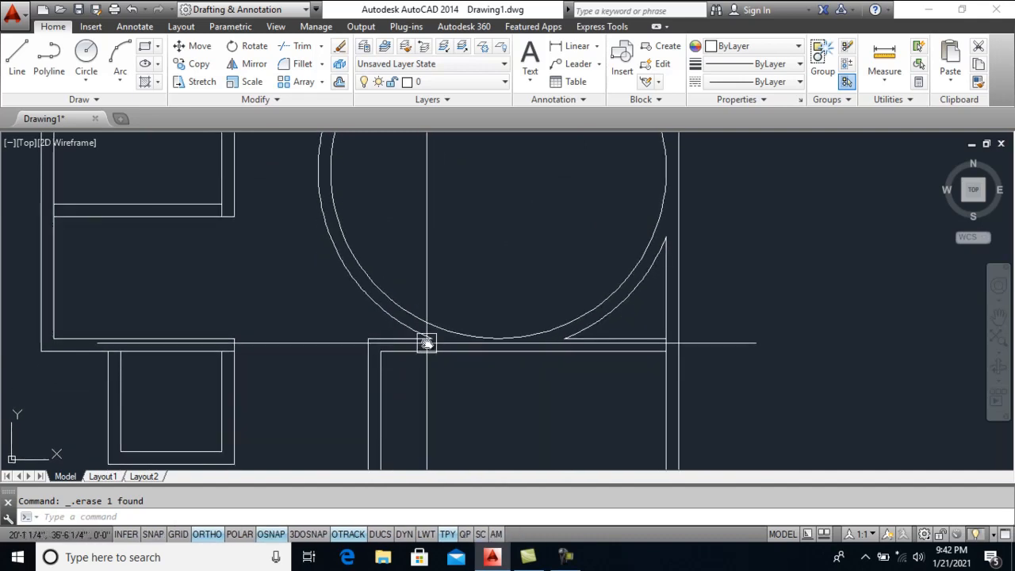
pyautogui.write('1')
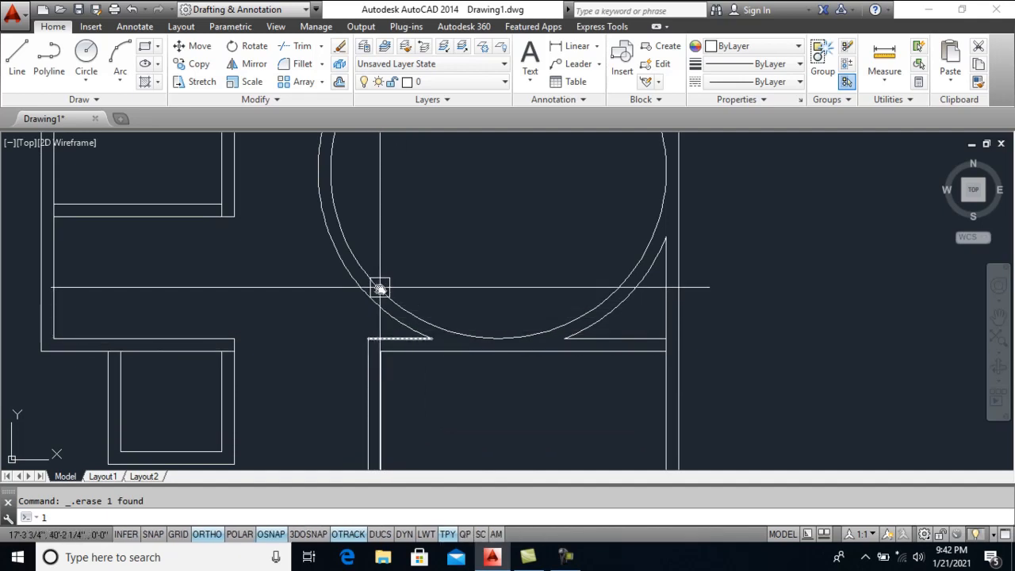
pyautogui.moveTo(380, 265); pyautogui.dragTo(402, 337, button='middle')
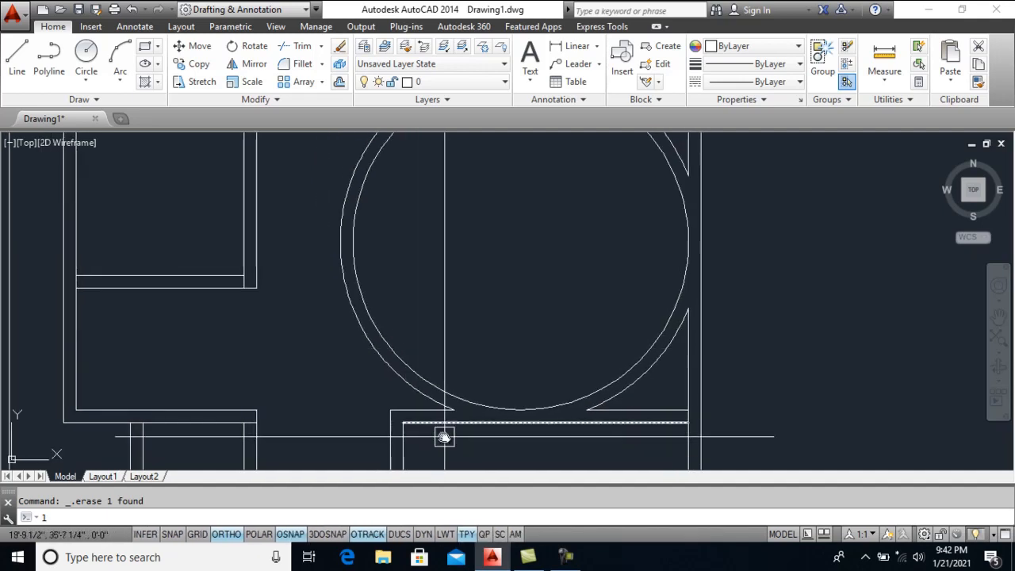
pyautogui.moveTo(444, 436); pyautogui.dragTo(444, 322, button='middle')
pyautogui.write('ex')
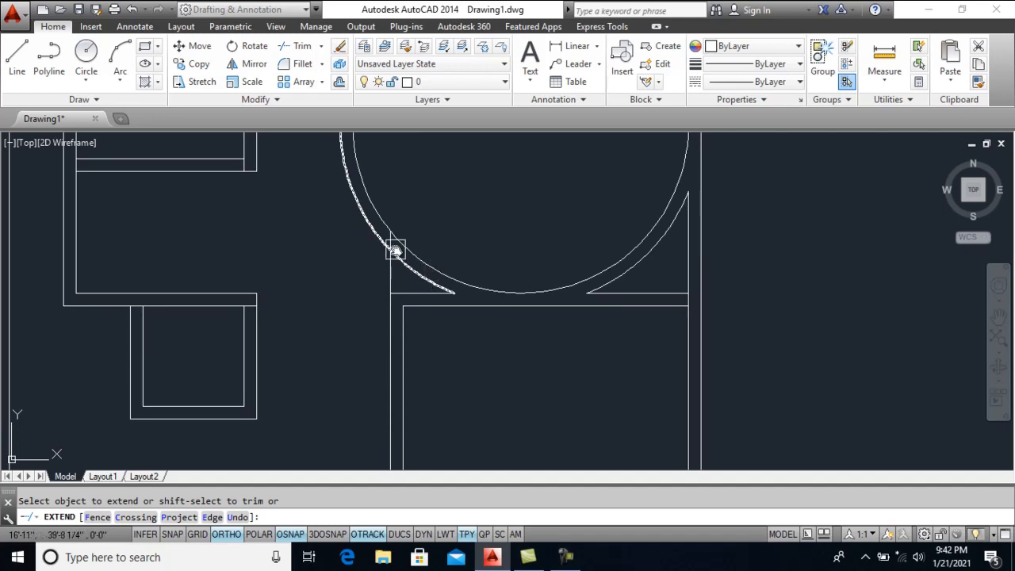
pyautogui.moveTo(394, 250); pyautogui.dragTo(469, 428, button='middle')
pyautogui.scroll(-2, 487, 367)
pyautogui.press('Escape')
# Extend the left line of the vertical wall above the circular room down to the inner circle
pyautogui.moveTo(484, 335); pyautogui.dragTo(486, 241, button='middle')
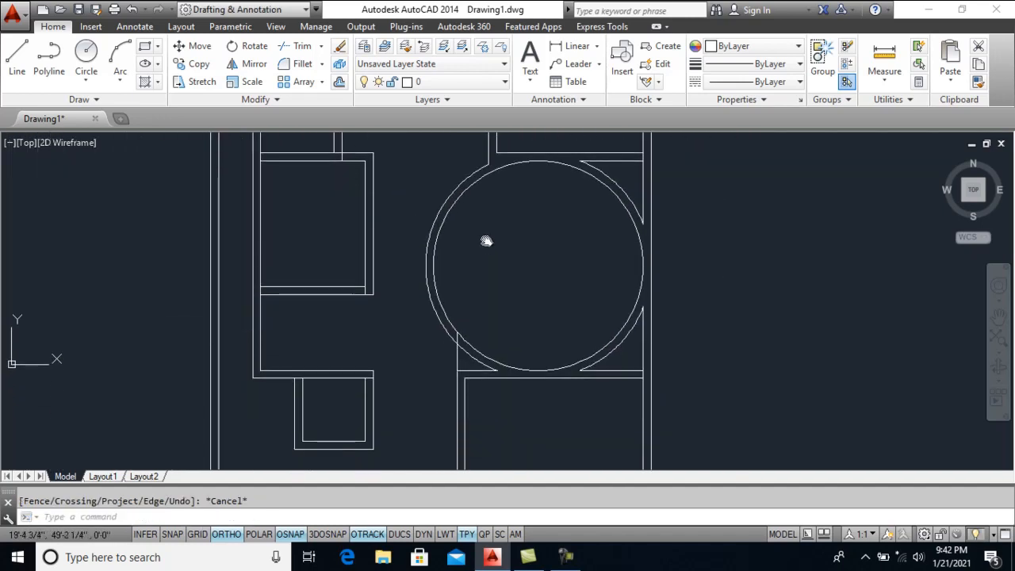
pyautogui.scroll(2, 487, 231)
pyautogui.write('ex')
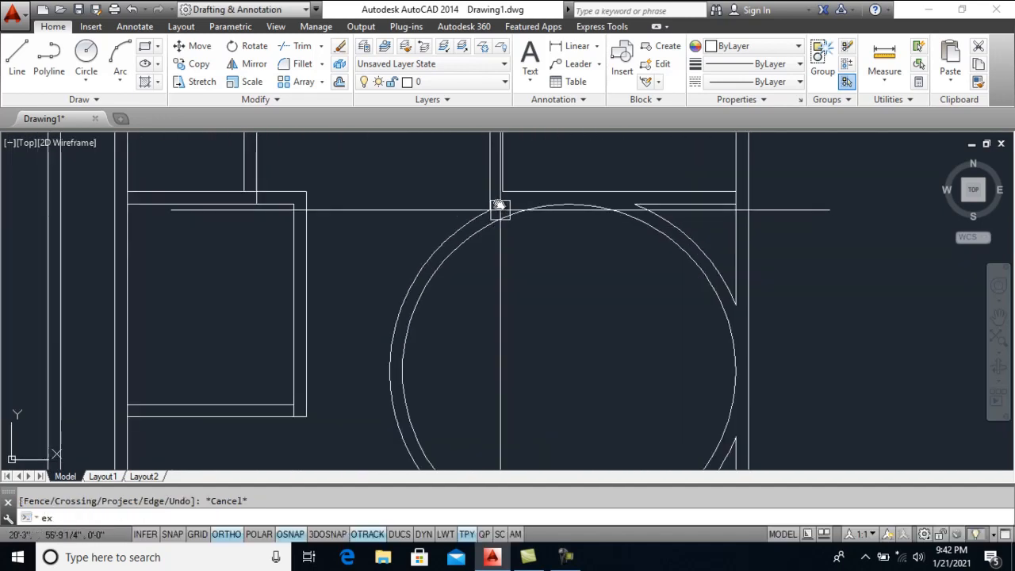
pyautogui.press('Return')
pyautogui.moveTo(490, 299); pyautogui.dragTo(479, 182, button='middle')
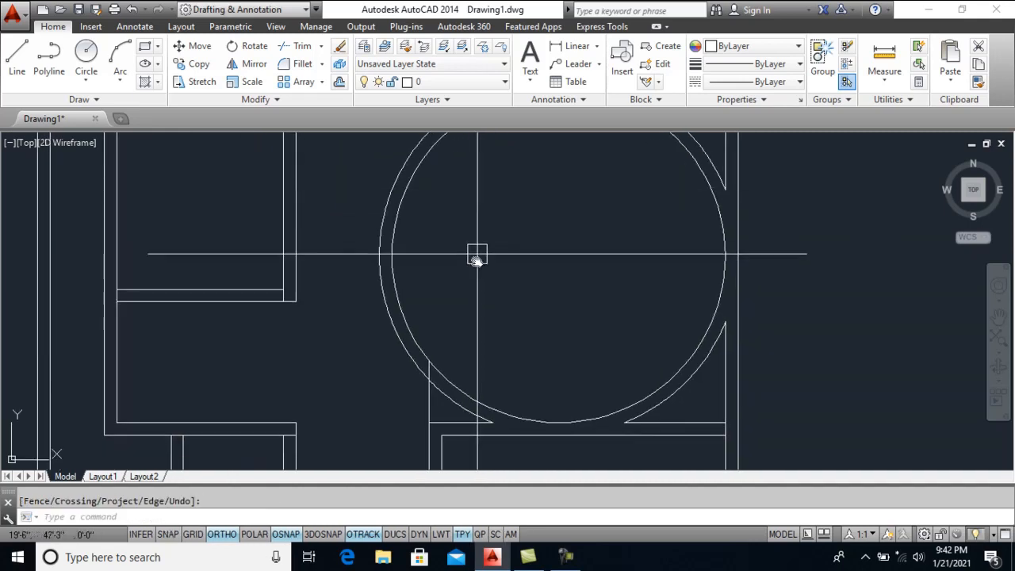
# Trim away the left part of the outer circle between the upper and lower vertical walls
pyautogui.write('tr')
pyautogui.press('Return')
pyautogui.press('Return')
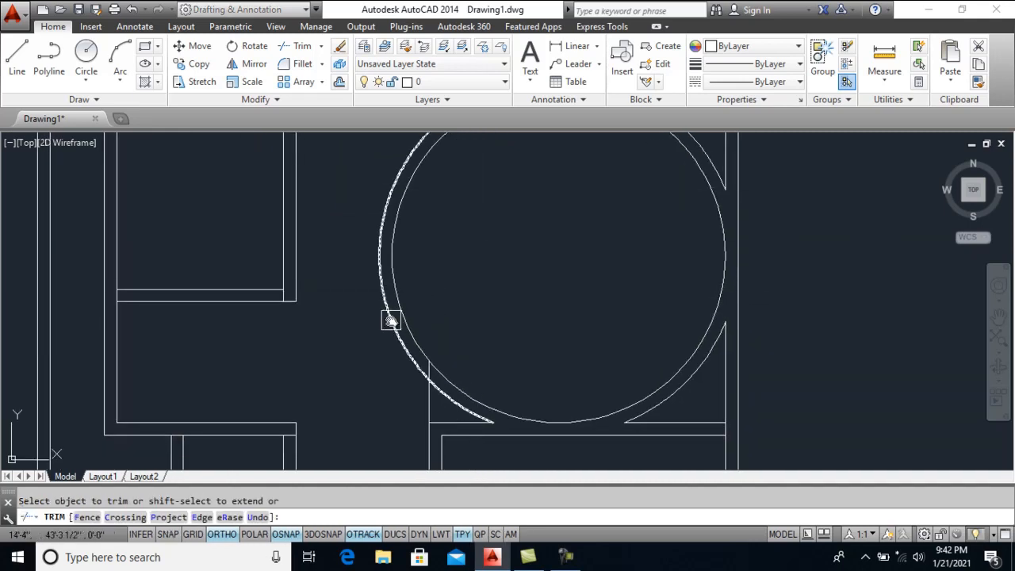
pyautogui.scroll(-3, 438, 343)
pyautogui.scroll(4, 431, 258)
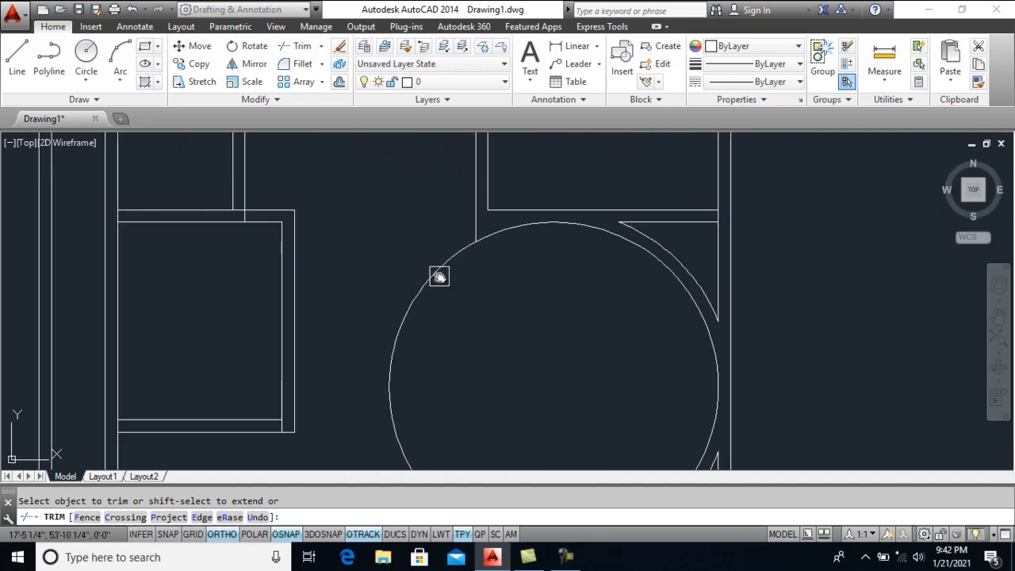
# Stretch the left line of the vertical wall above the circular room down into the inner circle
pyautogui.scroll(-5, 426, 284)
pyautogui.scroll(3, 420, 270)
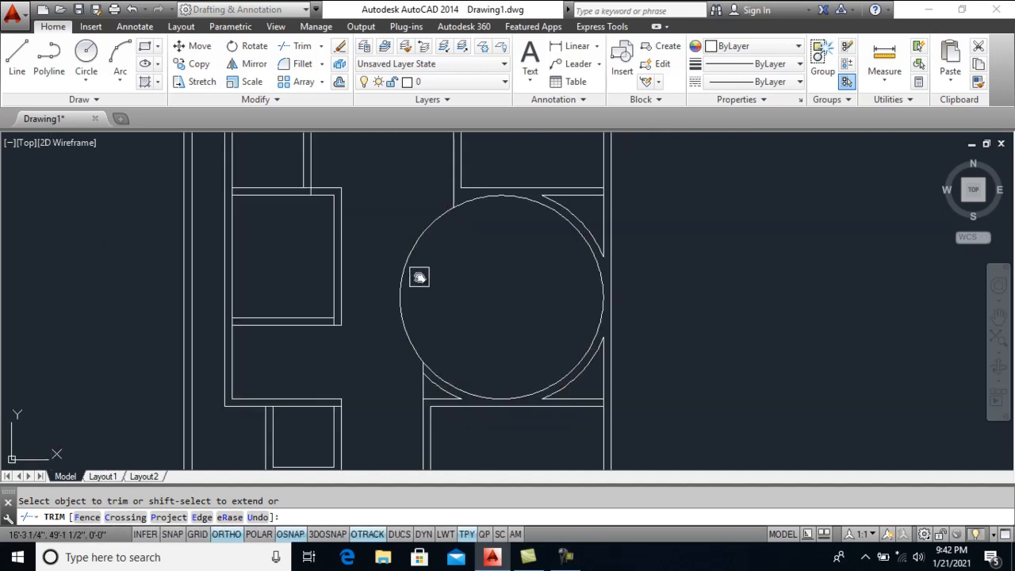
pyautogui.scroll(2, 447, 334)
pyautogui.moveTo(440, 301); pyautogui.dragTo(466, 417, button='middle')
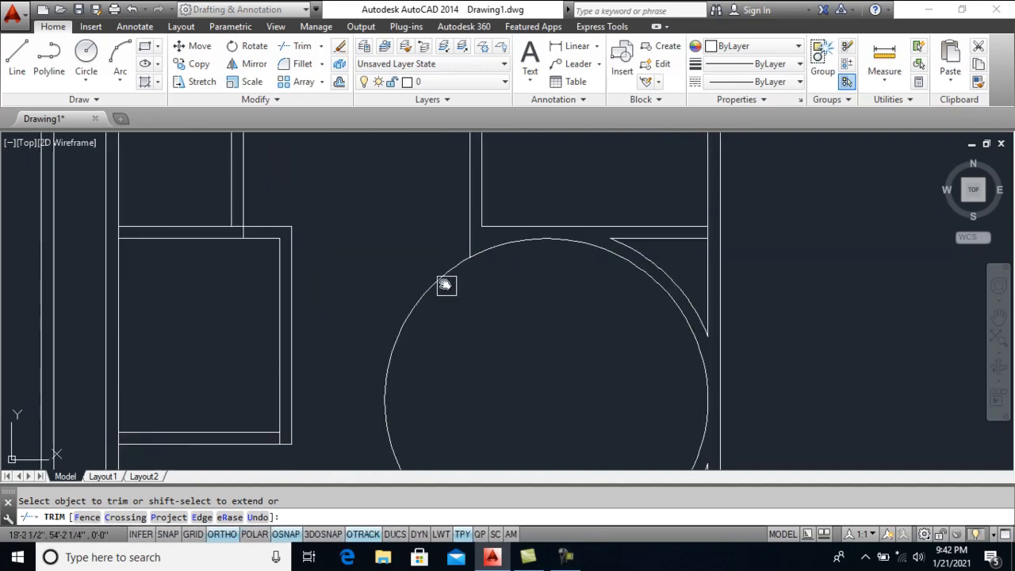
pyautogui.press('Escape')
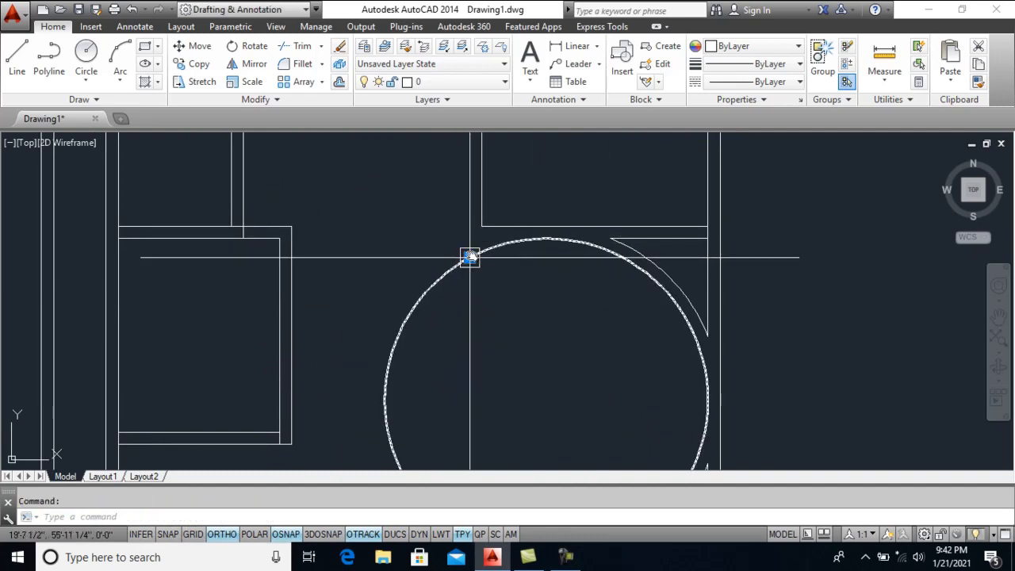
pyautogui.click(469, 257)
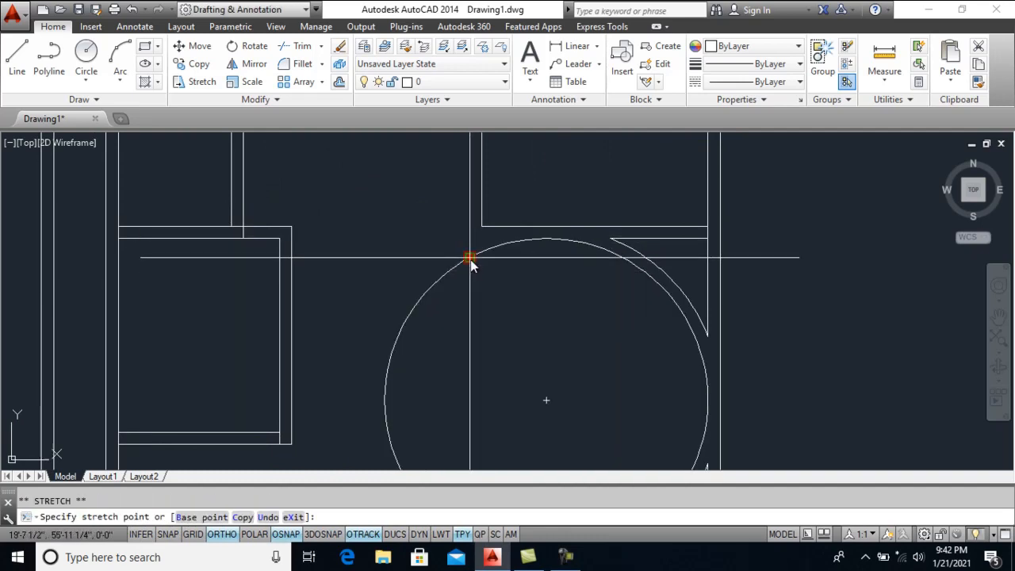
pyautogui.press('Escape')
# Stretch the left line of the vertical wall below the circular room up past the inner circle
pyautogui.scroll(-4, 483, 272)
pyautogui.scroll(4, 478, 389)
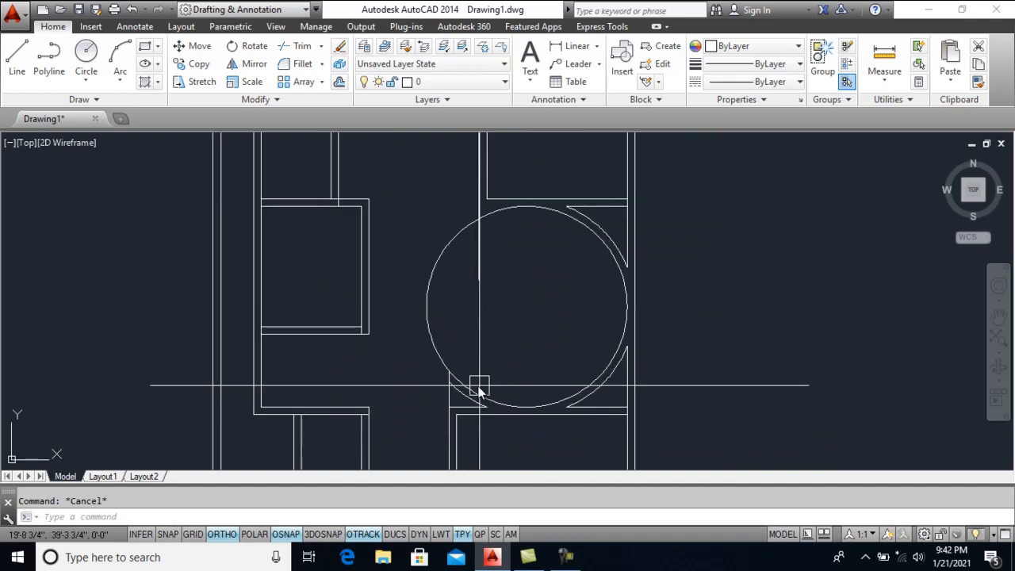
pyautogui.click(451, 384)
pyautogui.click(448, 357)
pyautogui.press('Escape')
# Trim away the left part of the inner circle between the two vertical wall lines, and cut off the line ends extending past the arc
pyautogui.scroll(-3, 482, 296)
pyautogui.scroll(1, 446, 266)
pyautogui.write('tr')
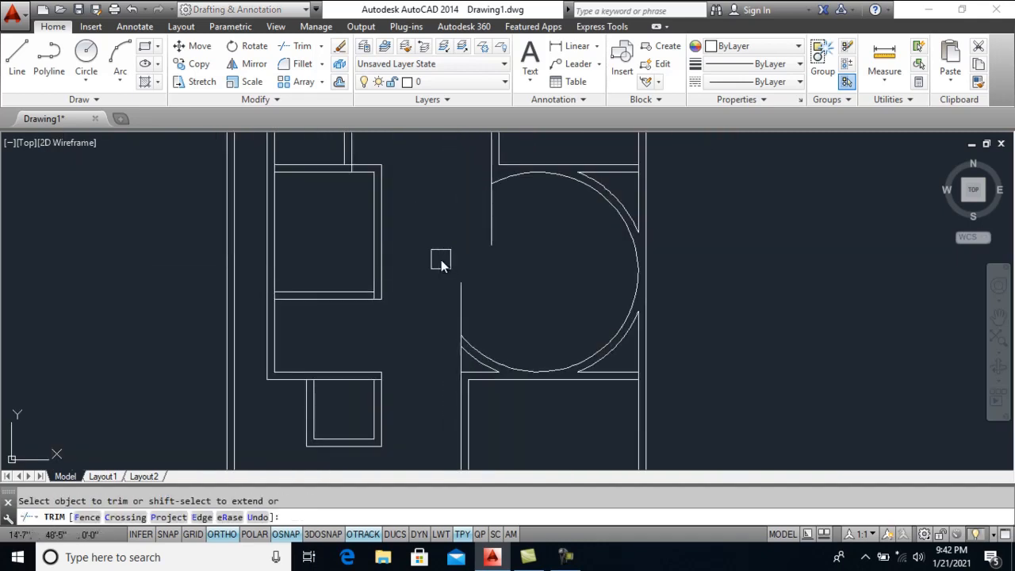
pyautogui.write('t')
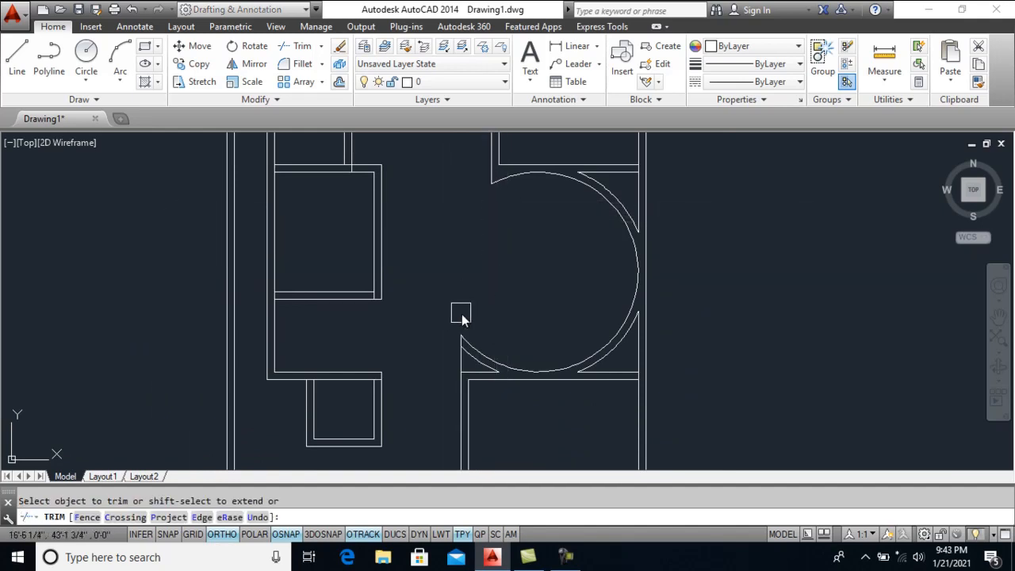
pyautogui.scroll(4, 480, 365)
pyautogui.scroll(-2, 491, 397)
pyautogui.press('Escape')
# Draw a vertical line from the right tip of the short lower-left outer arc up across the inner circle
pyautogui.scroll(2, 444, 326)
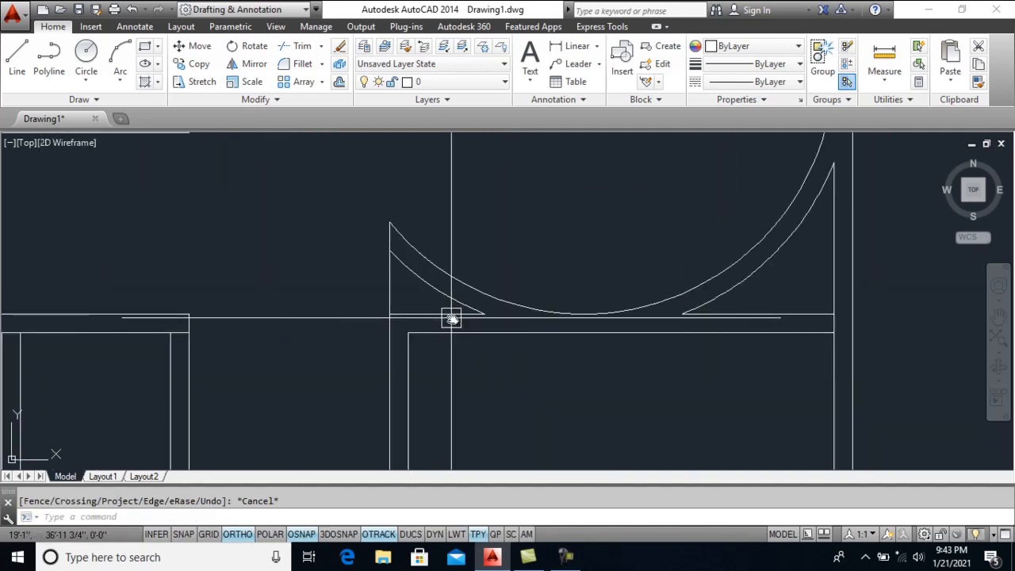
pyautogui.write('l')
pyautogui.press('Return')
pyautogui.click(485, 314)
pyautogui.click(491, 212)
pyautogui.press('Return')
# Trim the inner arc left of the new vertical line, erase the short outer arc and trim the leftover vertical line ends
pyautogui.write('tr')
pyautogui.press('Return')
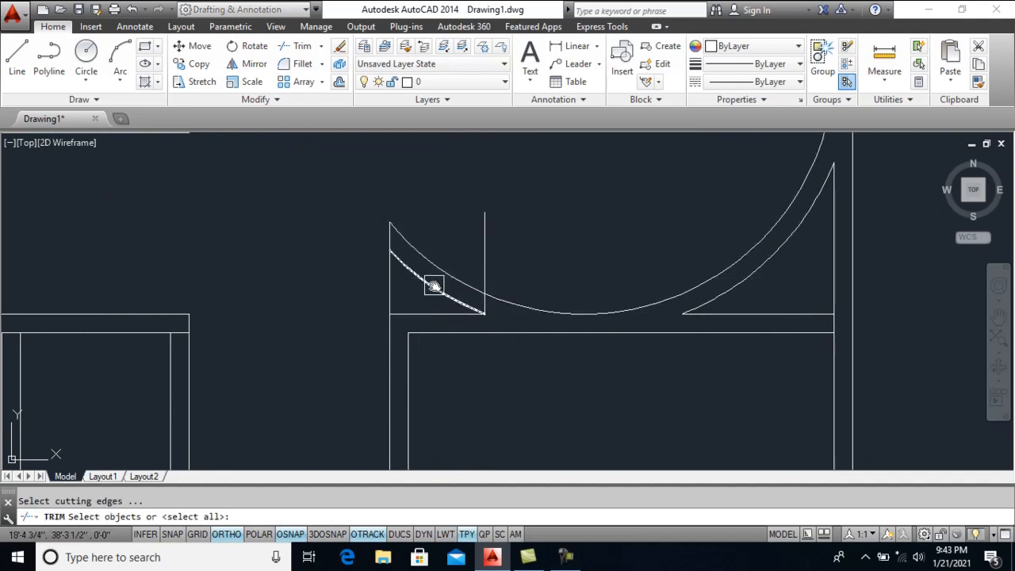
pyautogui.press('Escape')
pyautogui.click(426, 282)
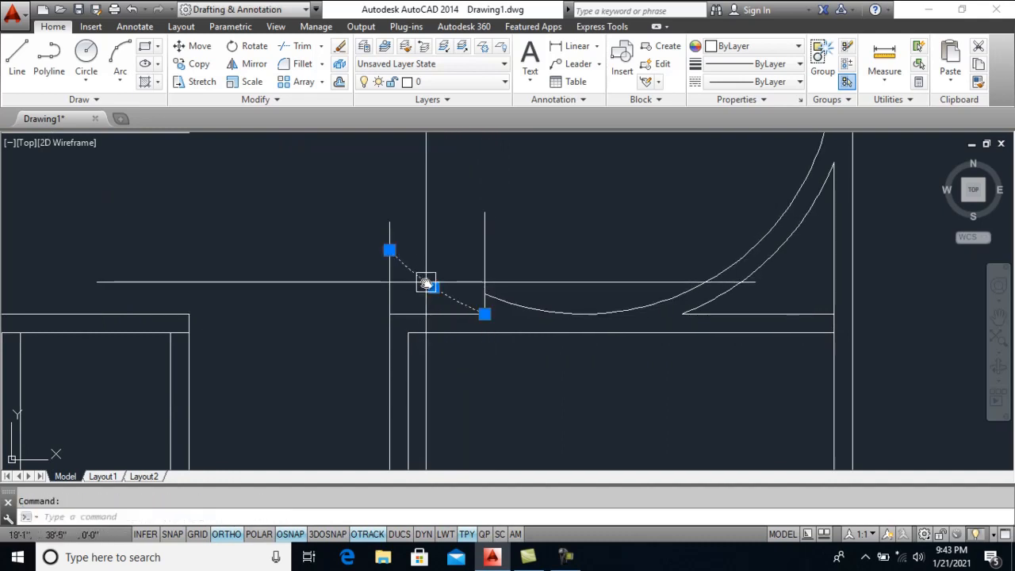
pyautogui.press('Delete')
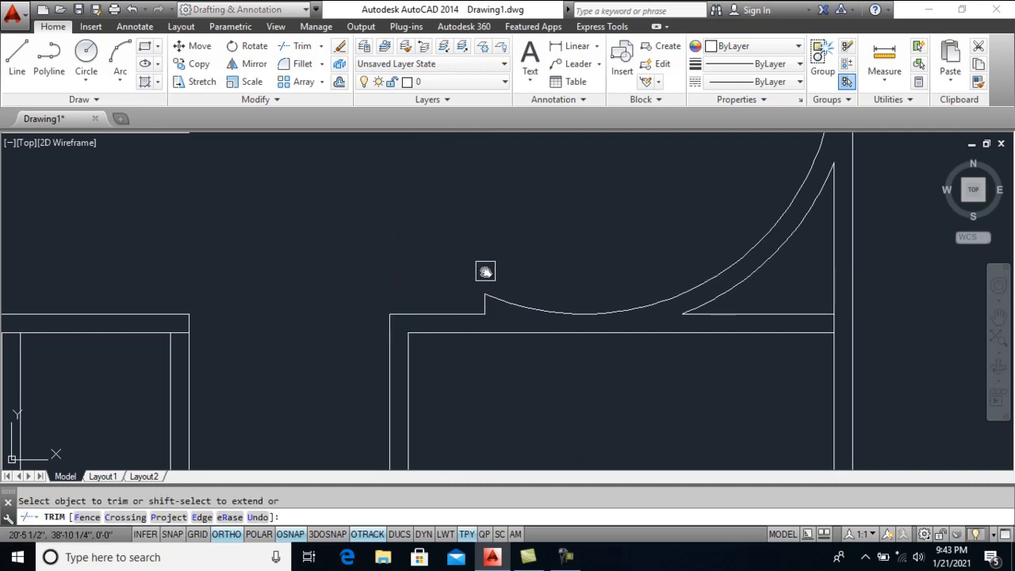
pyautogui.scroll(-2, 450, 297)
pyautogui.scroll(2, 482, 309)
pyautogui.press('Return')
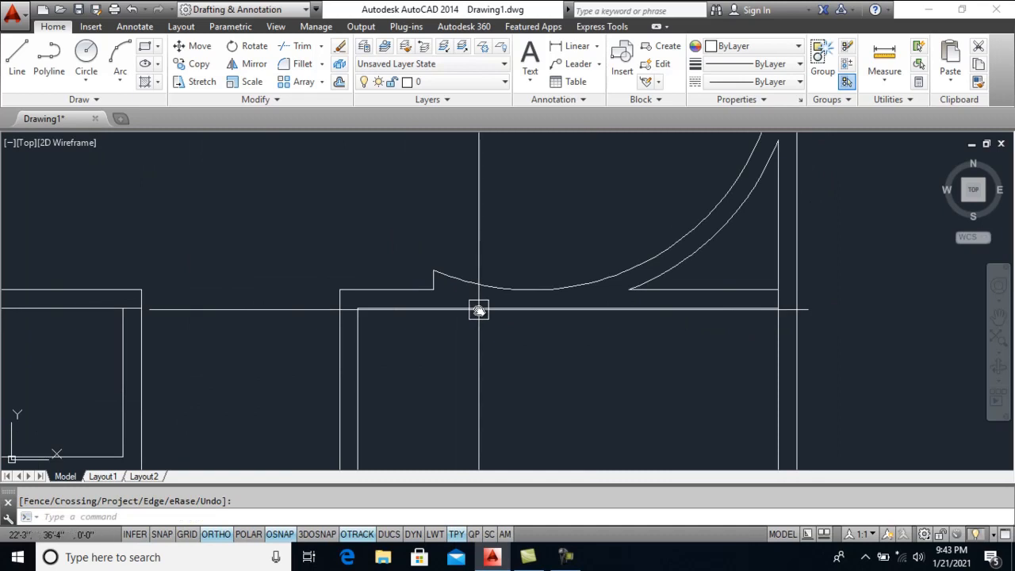
# Draw a horizontal line from the foot of the short vertical line to the lowest point of the inner circle
pyautogui.write('l')
pyautogui.press('Return')
pyautogui.click(434, 291)
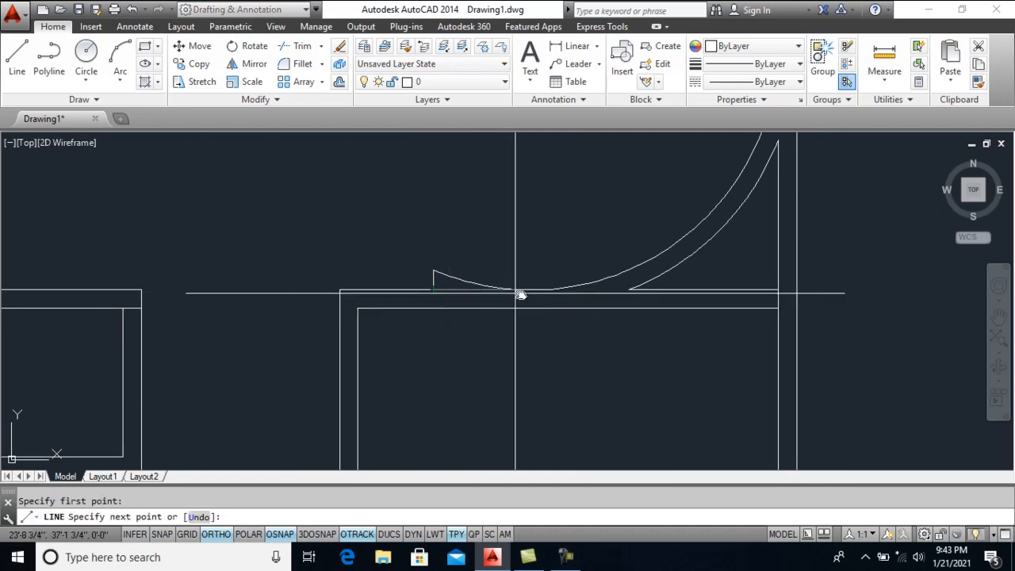
pyautogui.click(532, 290)
pyautogui.press('Return')
# Trim the arc end above the new horizontal line and erase the leftover short vertical line
pyautogui.write('tr')
pyautogui.press('Return')
pyautogui.press('Return')
pyautogui.click(465, 279)
pyautogui.press('Return')
pyautogui.click(440, 274)
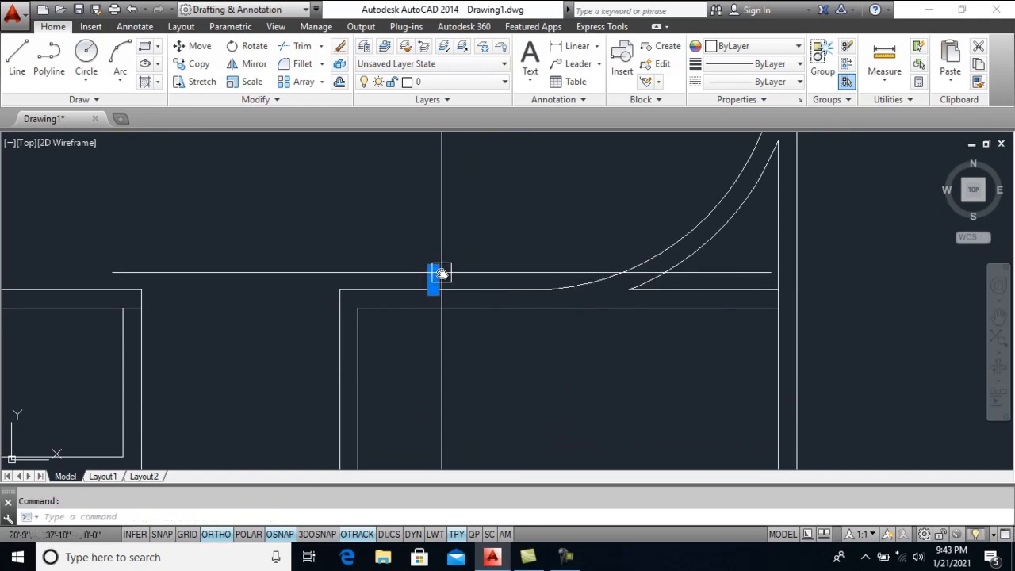
# Draw a horizontal line from the topmost point of the inner circle to the left line of the upper vertical wall
pyautogui.moveTo(540, 340)
pyautogui.mouseDown(button='middle')
pyautogui.moveTo(612, 215)
pyautogui.moveTo(598, 315)
pyautogui.moveTo(525, 236)
pyautogui.moveTo(527, 264)
pyautogui.mouseUp(button='middle')
pyautogui.write('l')
pyautogui.press('Return')
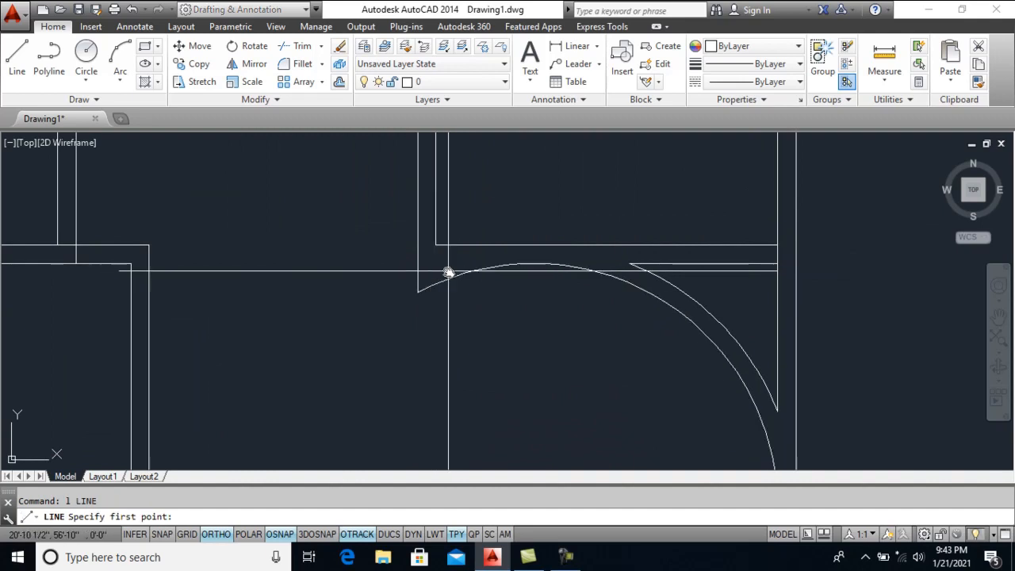
pyautogui.click(536, 264)
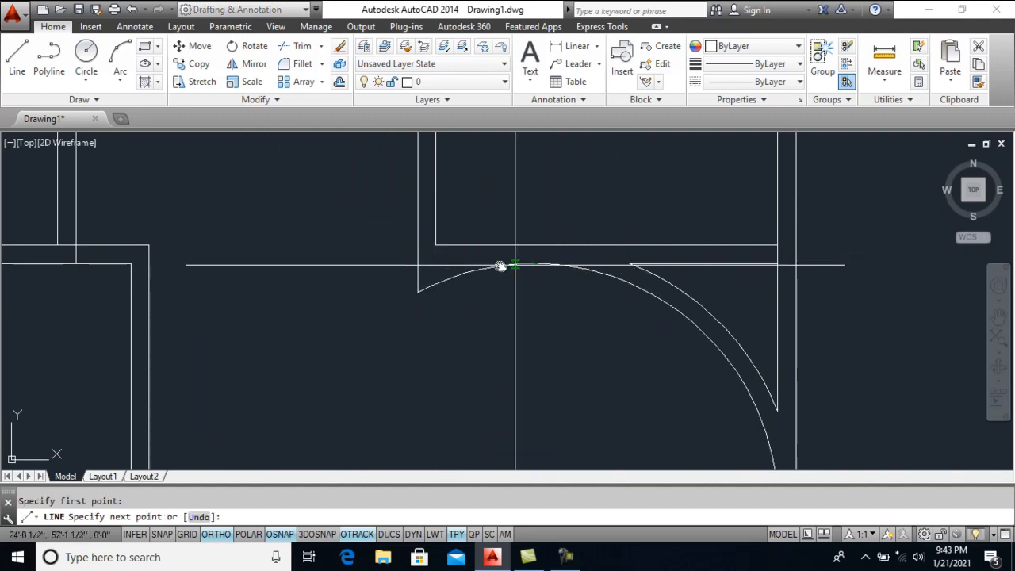
pyautogui.click(431, 281)
pyautogui.press('Return')
# Trim the arc end and the vertical wall line hanging below the new horizontal line
pyautogui.write('tr')
pyautogui.press('Return')
pyautogui.press('Return')
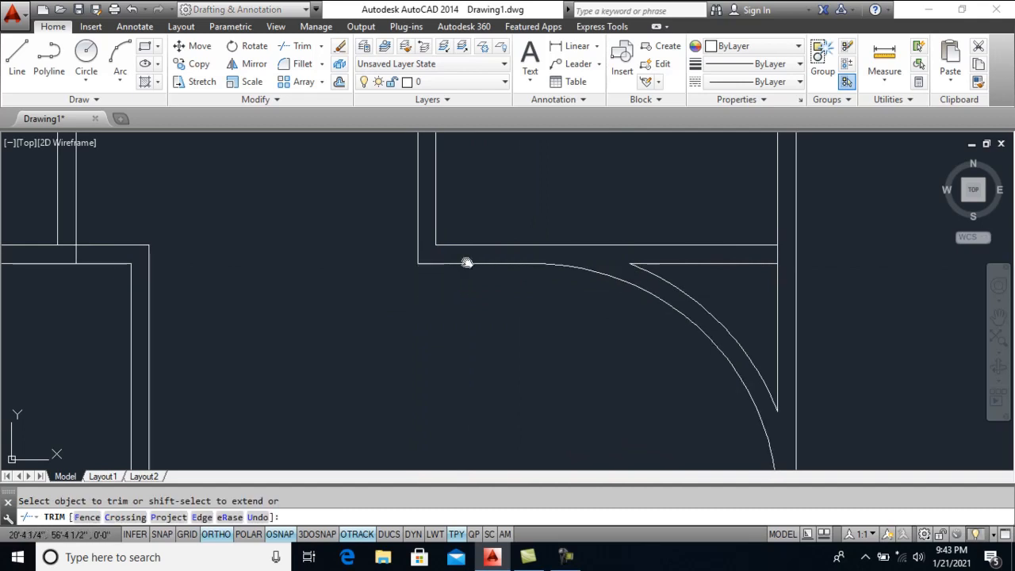
pyautogui.scroll(-2, 521, 220)
pyautogui.press('Return')
# Offset the lower-right room's bottom wall line 5' downward and the inner line of the right outer wall 5' to the left
pyautogui.moveTo(573, 296); pyautogui.dragTo(535, 287, button='middle')
pyautogui.scroll(5, 562, 226)
pyautogui.scroll(-5, 604, 185)
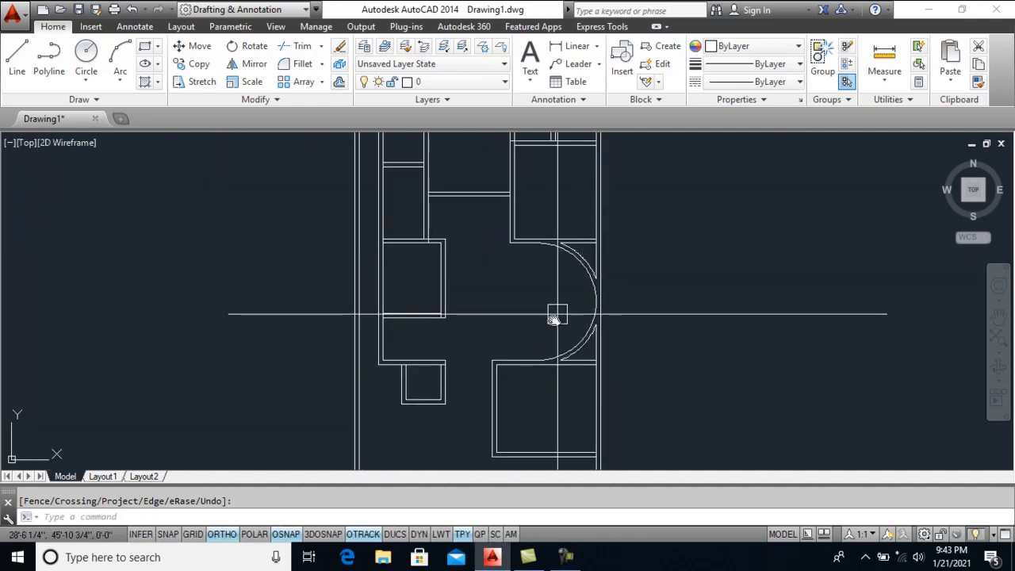
pyautogui.moveTo(557, 315); pyautogui.dragTo(489, 215, button='middle')
pyautogui.scroll(6, 489, 349)
pyautogui.moveTo(544, 367); pyautogui.dragTo(527, 268, button='middle')
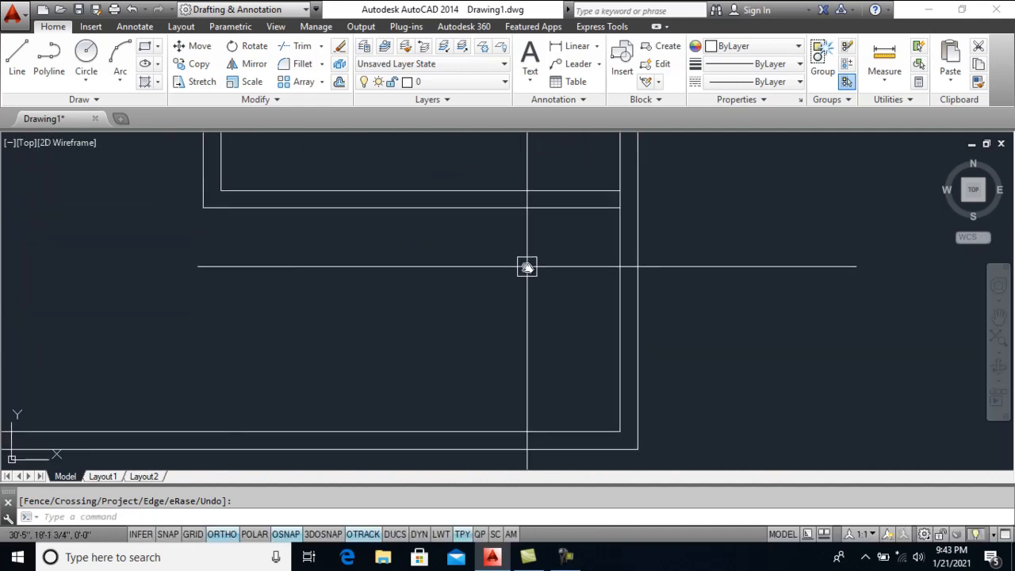
pyautogui.write('o')
pyautogui.press('Return')
pyautogui.write("5'")
pyautogui.press('Return')
pyautogui.click(565, 207)
pyautogui.click(568, 265)
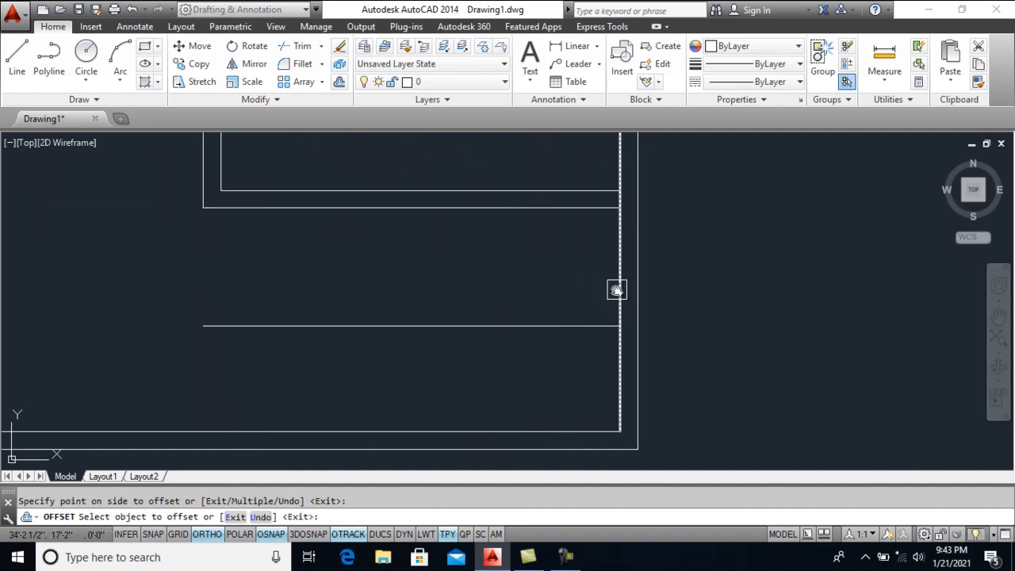
pyautogui.click(618, 289)
pyautogui.click(551, 292)
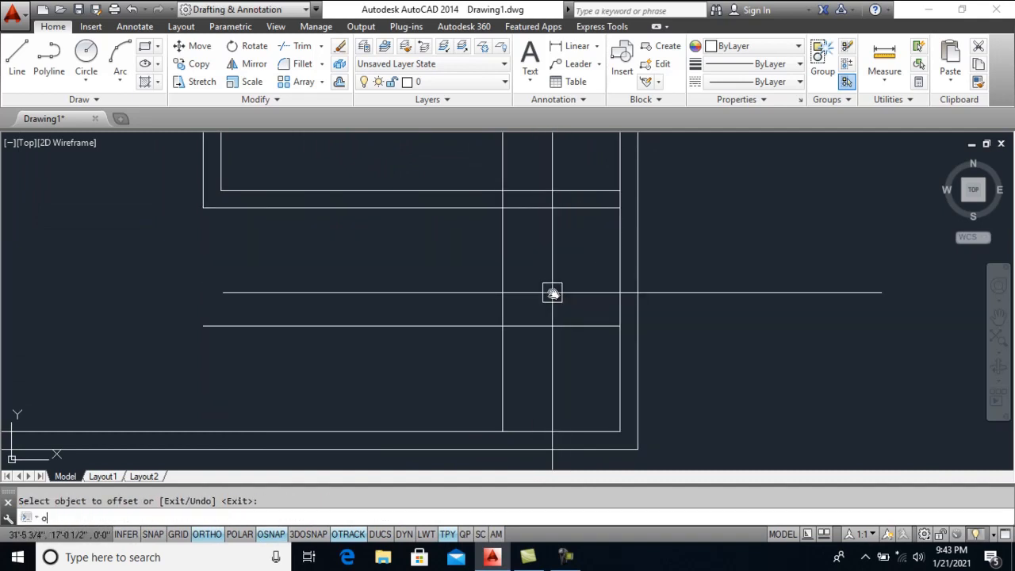
# Offset the new vertical line 9" to the left and the new horizontal line 9" downward
pyautogui.write('9')
pyautogui.press('Return')
pyautogui.click(502, 268)
pyautogui.click(445, 271)
pyautogui.click(565, 325)
pyautogui.click(551, 353)
pyautogui.press('Return')
# Fillet the inner and outer line pairs into the lower-left corner of the small room's walls
pyautogui.write('f')
pyautogui.press('Return')
pyautogui.click(547, 325)
pyautogui.click(503, 298)
pyautogui.press('Return')
pyautogui.click(485, 295)
pyautogui.click(516, 343)
# Trim the small room's two vertical lines above the bottom wall line of the room over it
pyautogui.write('tr')
pyautogui.press('Return')
pyautogui.click(525, 207)
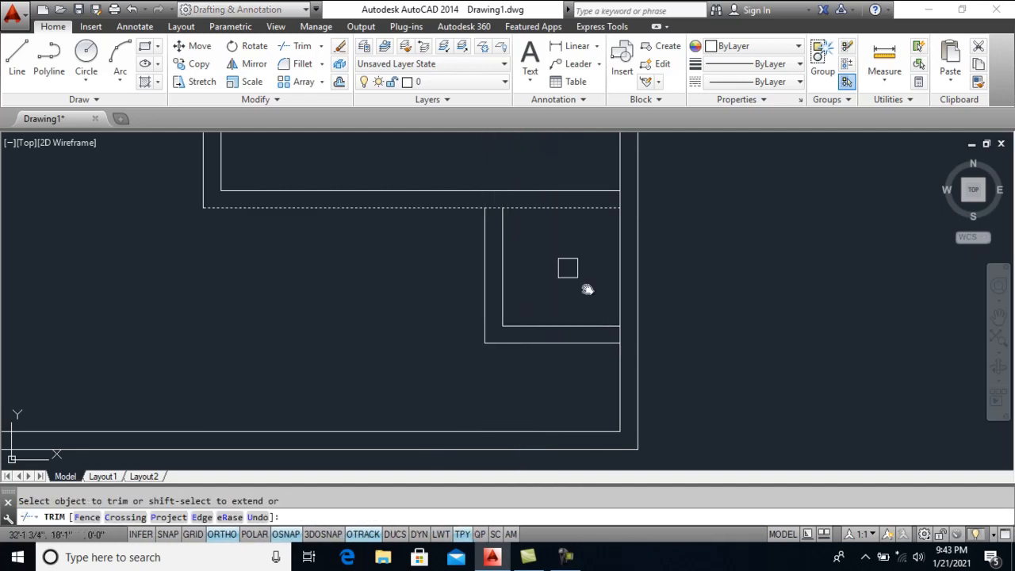
pyautogui.press('Return')
# Trim the overlapping lines where the upper-left partition meets the top wall and where the upper-right room's horizontal wall meets the adjoining vertical wall
pyautogui.scroll(-3, 646, 323)
pyautogui.moveTo(568, 248); pyautogui.dragTo(567, 390, button='middle')
pyautogui.moveTo(511, 275); pyautogui.dragTo(511, 361, button='middle')
pyautogui.scroll(1, 463, 208)
pyautogui.moveTo(463, 208); pyautogui.dragTo(469, 294, button='middle')
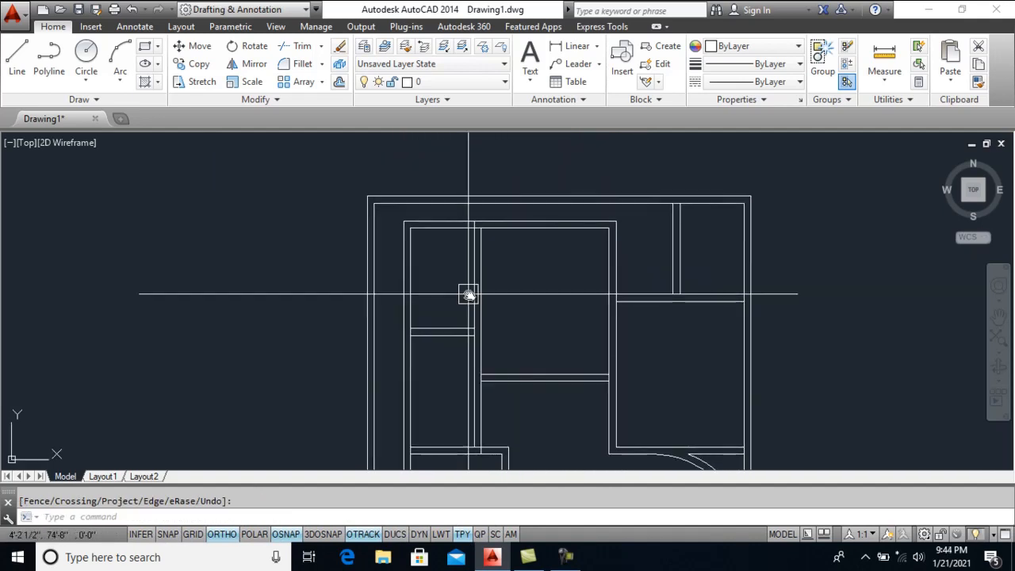
pyautogui.write('tr')
pyautogui.scroll(4, 492, 238)
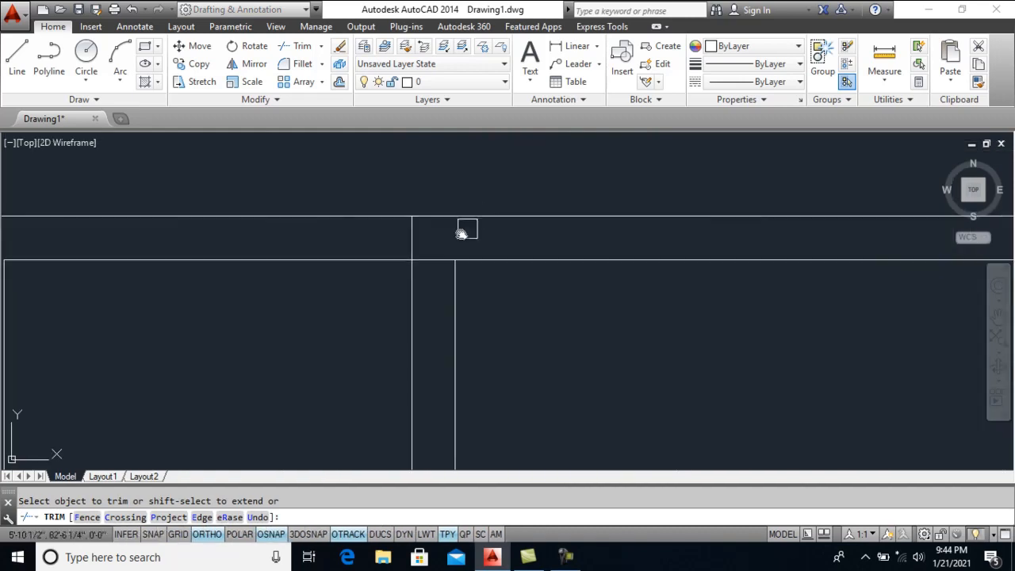
pyautogui.scroll(-4, 537, 240)
pyautogui.scroll(2, 645, 301)
pyautogui.scroll(3, 631, 389)
pyautogui.scroll(-3, 660, 391)
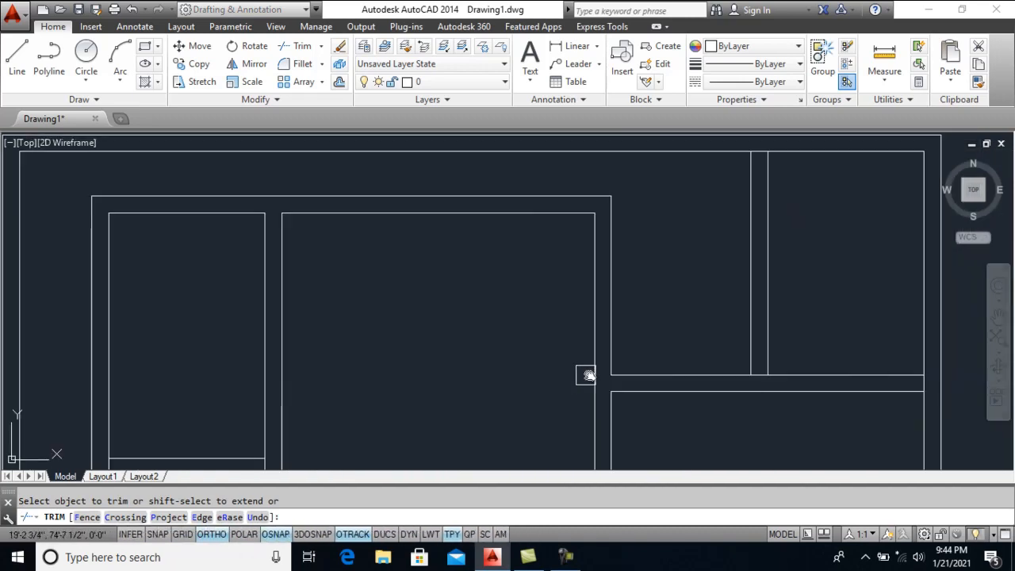
# Trim open the upper-right partition's junction with the top outer wall and the upper-right horizontal wall's junction with the right outer wall
pyautogui.scroll(3, 768, 383)
pyautogui.scroll(8, 744, 240)
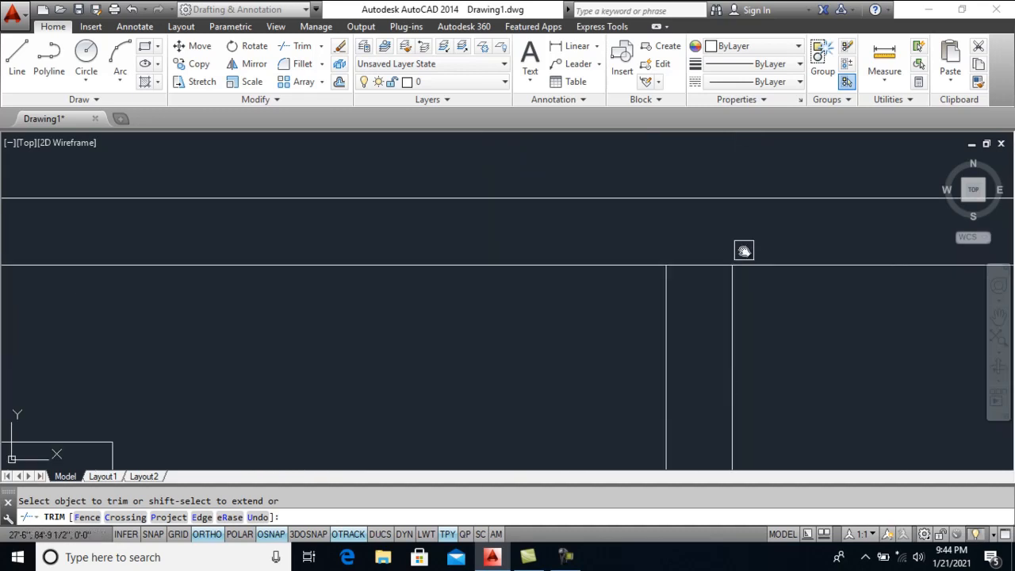
pyautogui.scroll(-5, 704, 263)
pyautogui.scroll(5, 668, 367)
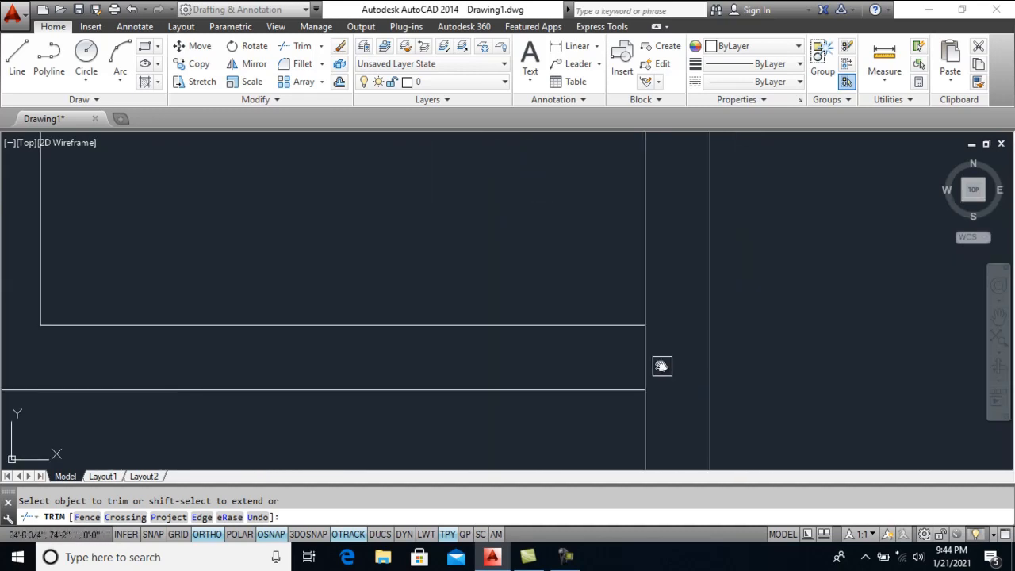
# Trim open the junctions at the middle horizontal wall's right end and where the walls above and below the circular room meet the outer wall
pyautogui.scroll(-4, 616, 337)
pyautogui.scroll(6, 448, 220)
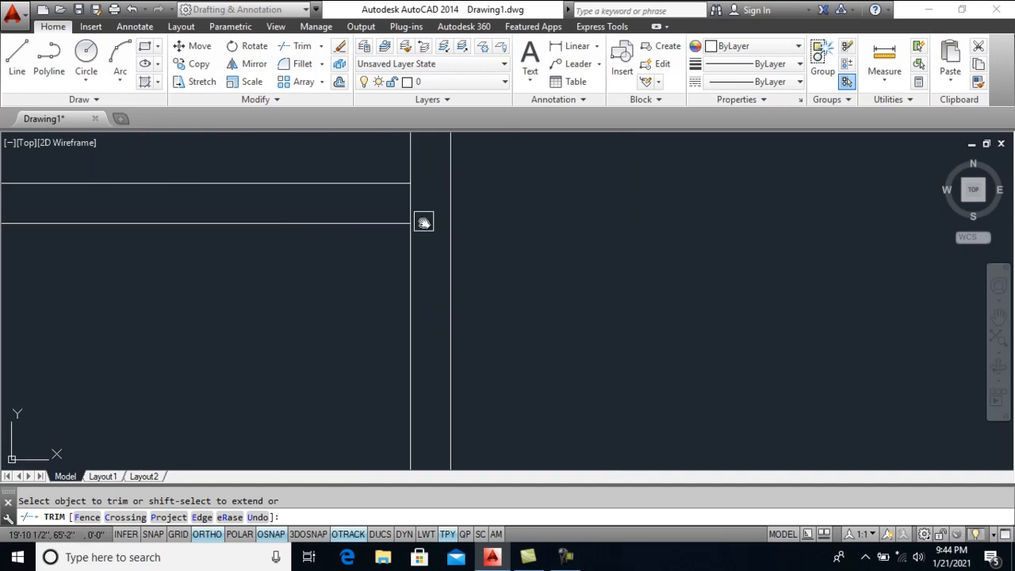
pyautogui.scroll(-4, 471, 278)
pyautogui.scroll(6, 607, 315)
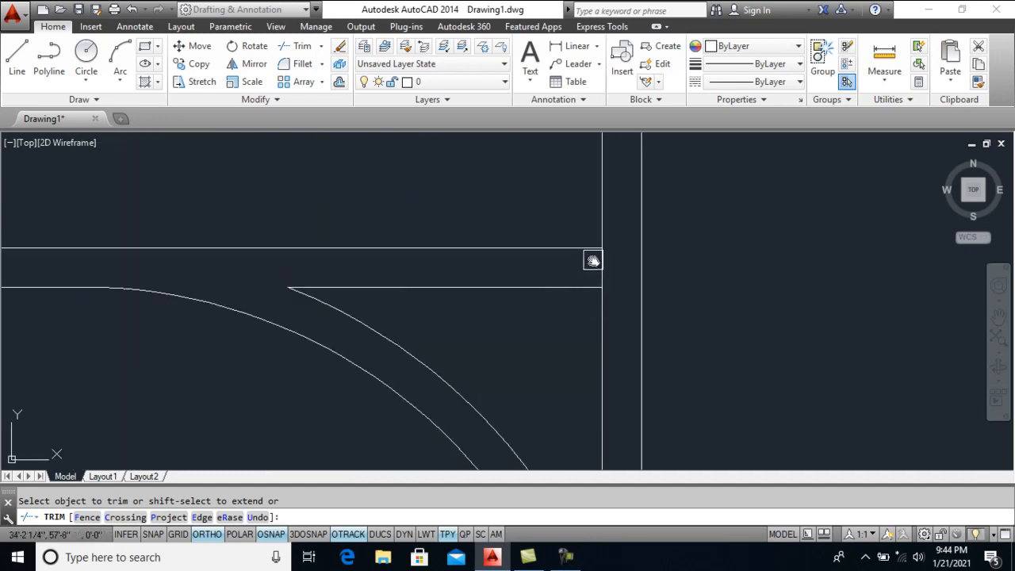
pyautogui.scroll(-4, 611, 223)
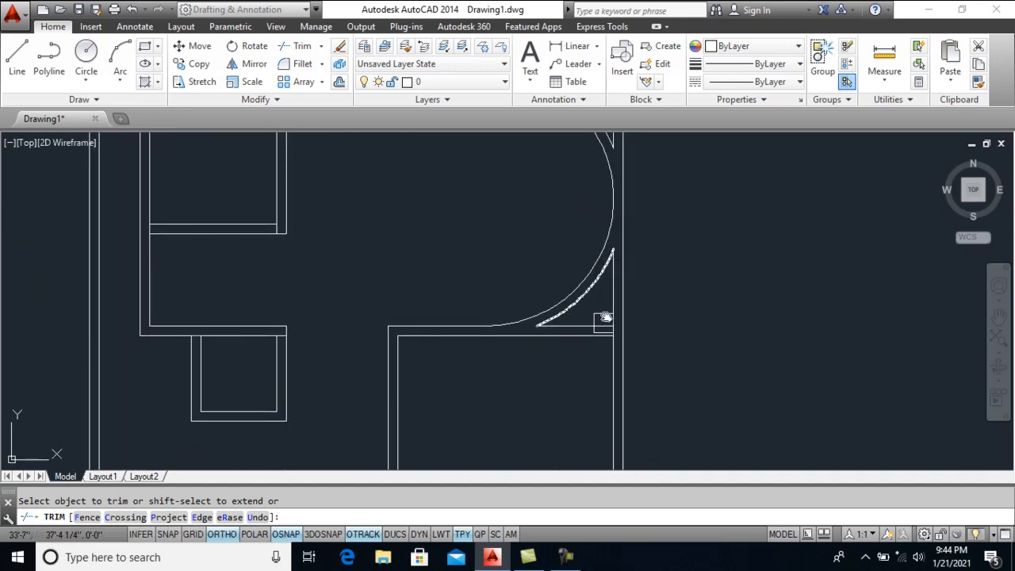
pyautogui.scroll(6, 595, 252)
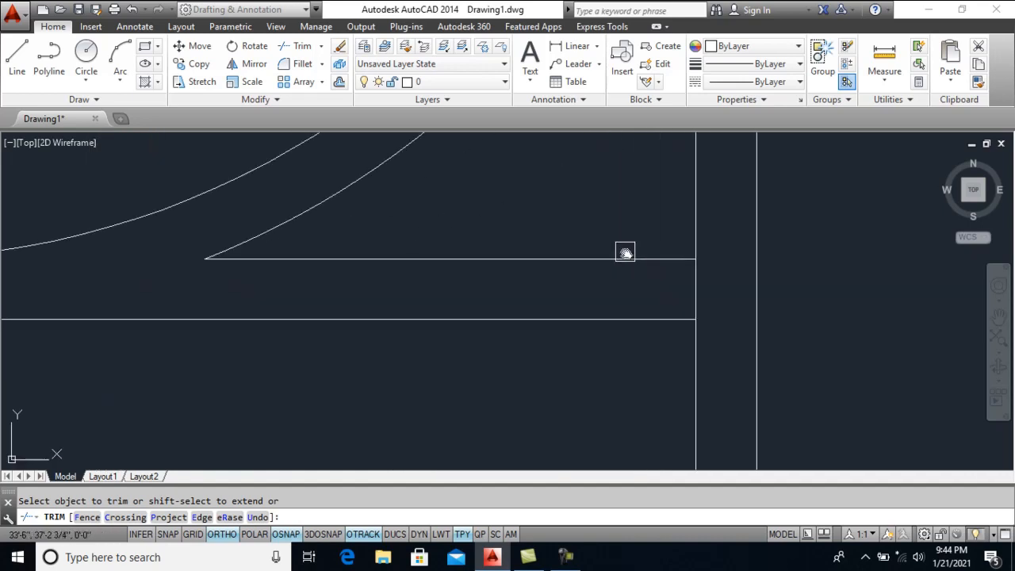
pyautogui.scroll(-5, 573, 199)
# Trim open the small lower-right room's wall junctions with the wall above it and with the right outer wall
pyautogui.scroll(3, 564, 346)
pyautogui.scroll(2, 570, 285)
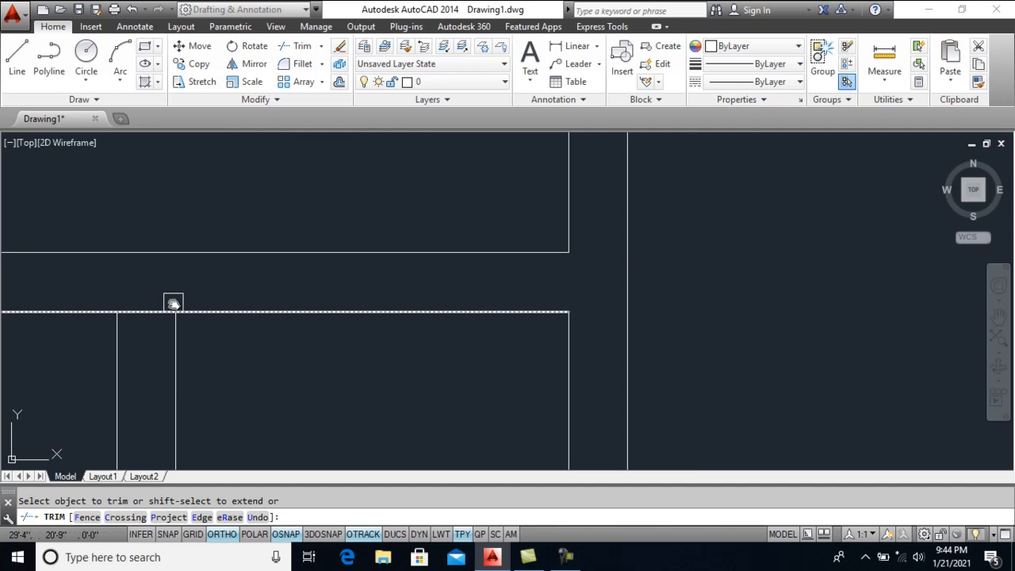
pyautogui.scroll(-2, 508, 247)
pyautogui.scroll(-1, 539, 279)
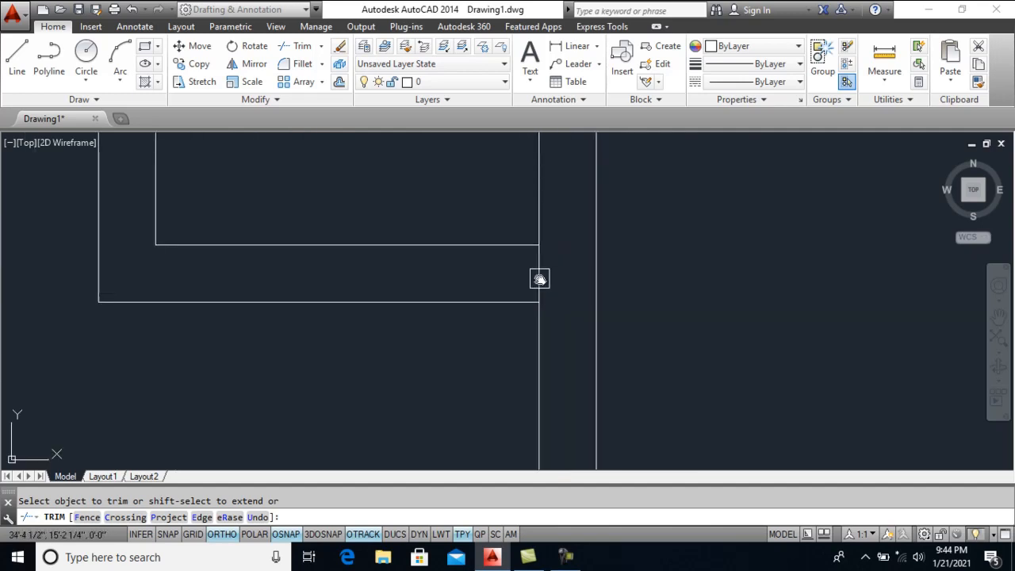
pyautogui.scroll(-2, 582, 318)
pyautogui.scroll(2, 374, 163)
# Trim open the last lower-right room junction, the small lower-left room's upper junction, and the wall junctions below the left square room
pyautogui.scroll(1, 460, 179)
pyautogui.scroll(2, 481, 233)
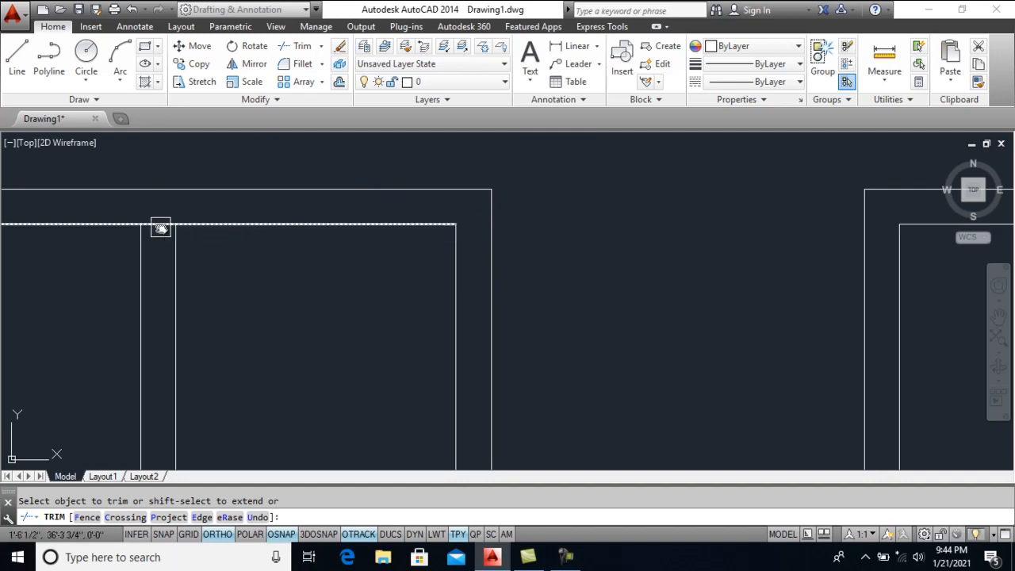
pyautogui.scroll(-3, 368, 292)
pyautogui.scroll(3, 294, 213)
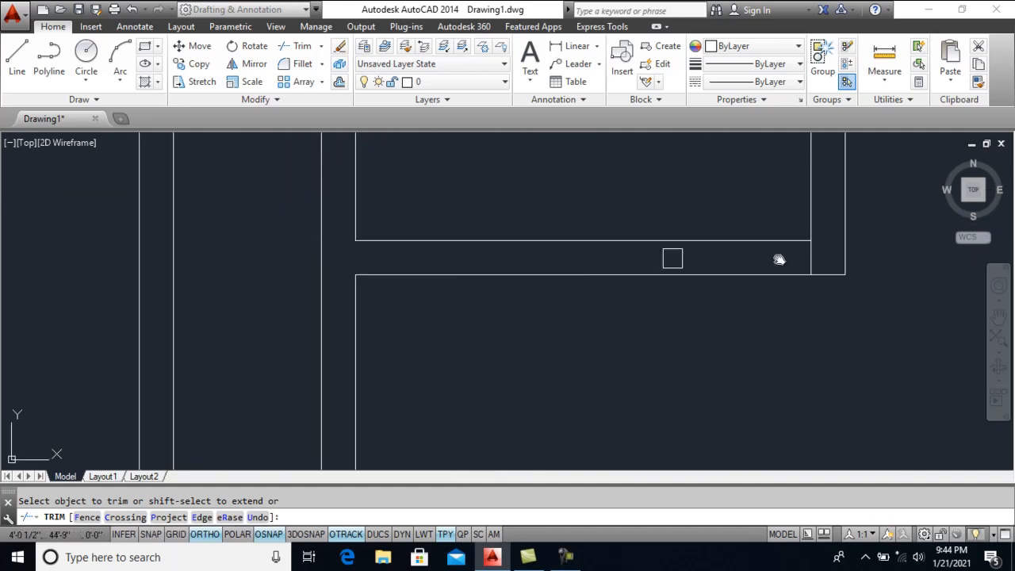
pyautogui.scroll(-3, 524, 284)
pyautogui.moveTo(507, 204); pyautogui.dragTo(510, 281, button='middle')
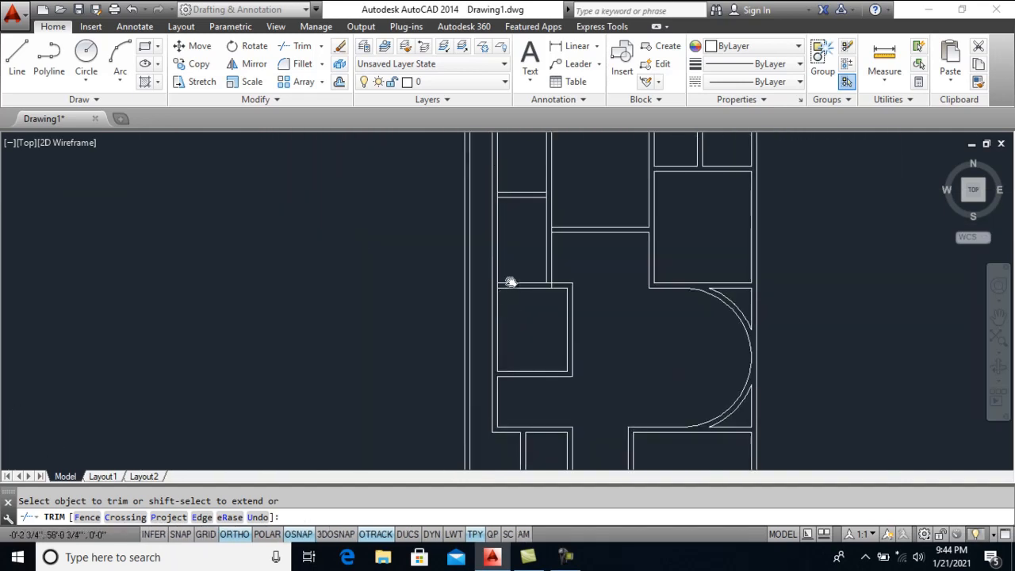
# Trim open the junctions above the left square room, at the middle horizontal wall's left end, and between the two upper-left rooms
pyautogui.scroll(3, 431, 309)
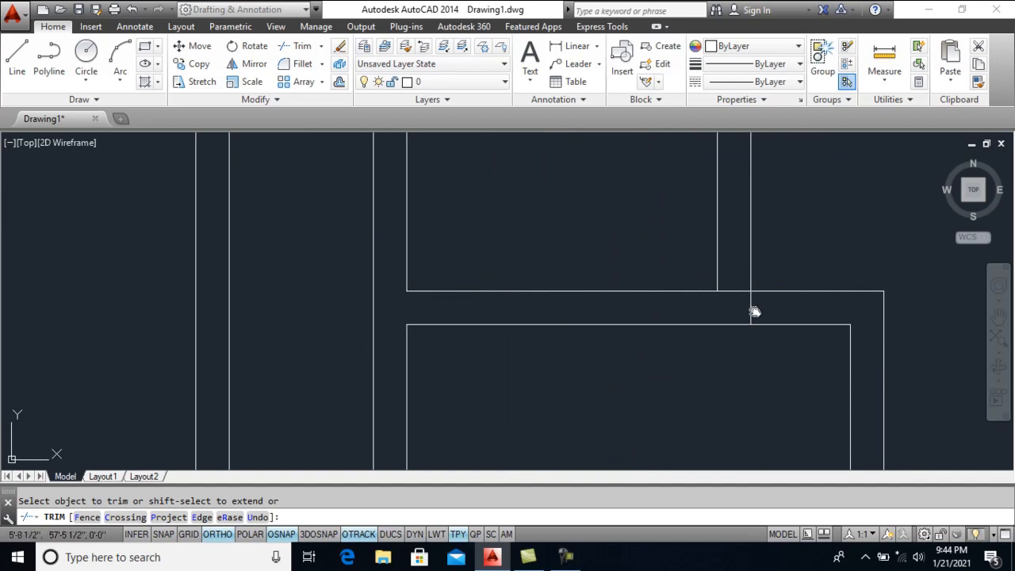
pyautogui.scroll(-2, 675, 338)
pyautogui.scroll(3, 695, 240)
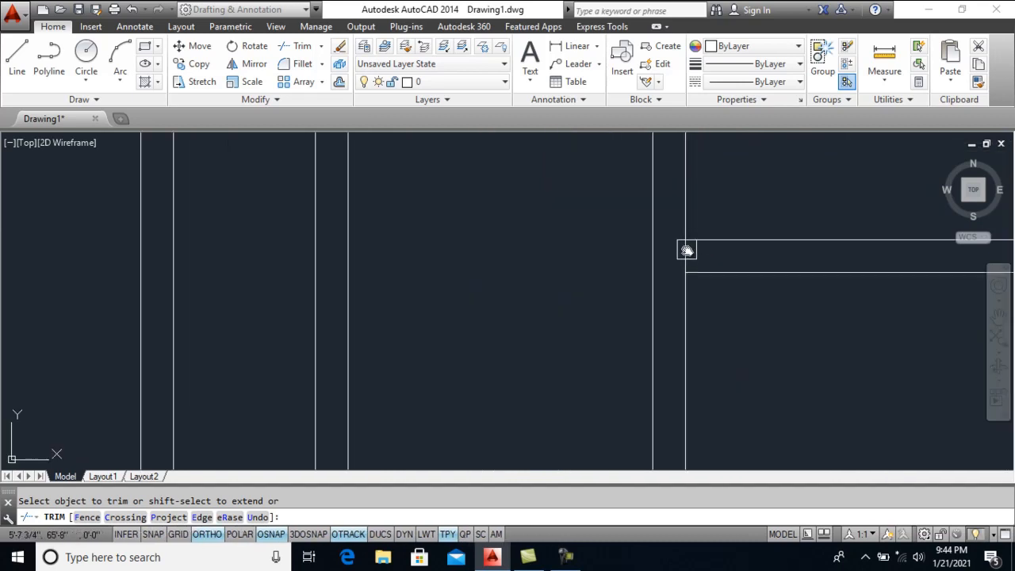
pyautogui.scroll(-3, 682, 259)
pyautogui.scroll(3, 655, 230)
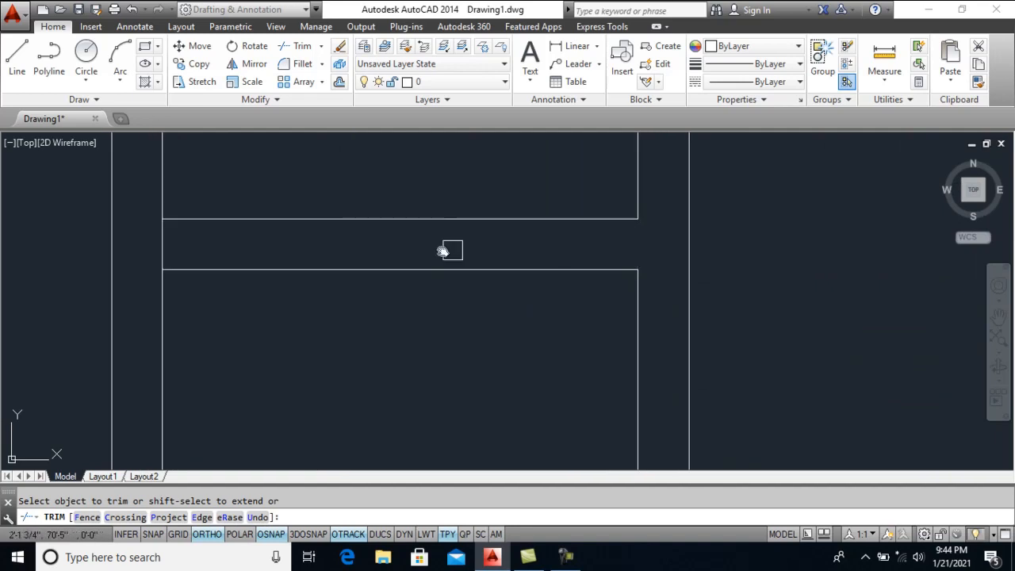
pyautogui.scroll(-3, 309, 299)
pyautogui.moveTo(347, 237); pyautogui.dragTo(381, 411, button='middle')
pyautogui.scroll(-5, 417, 283)
pyautogui.moveTo(460, 342); pyautogui.dragTo(460, 278, button='middle')
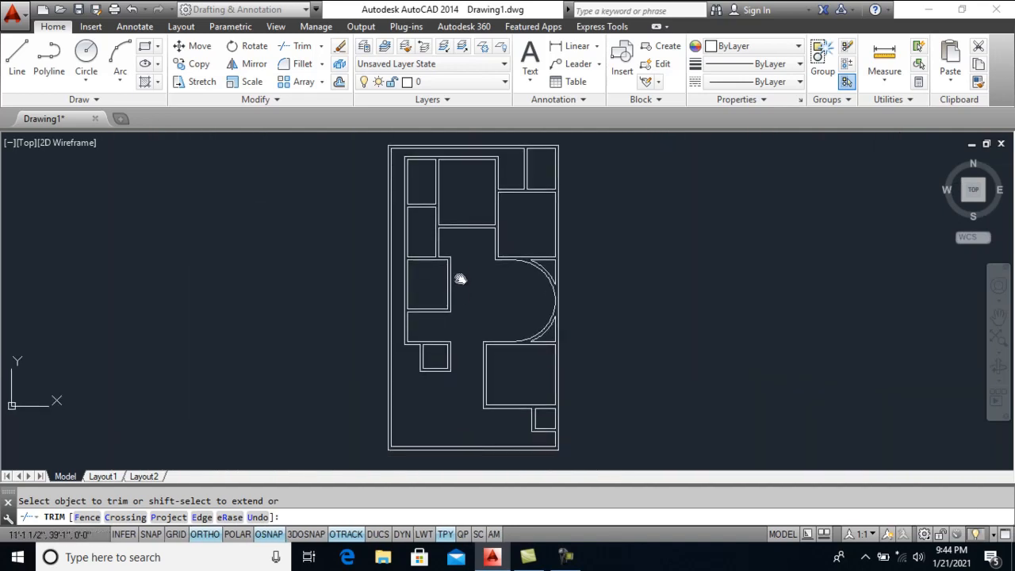
# Draw a horizontal line from the small lower-left room's bottom-right corner to the lower-right room's left wall
pyautogui.scroll(2, 464, 377)
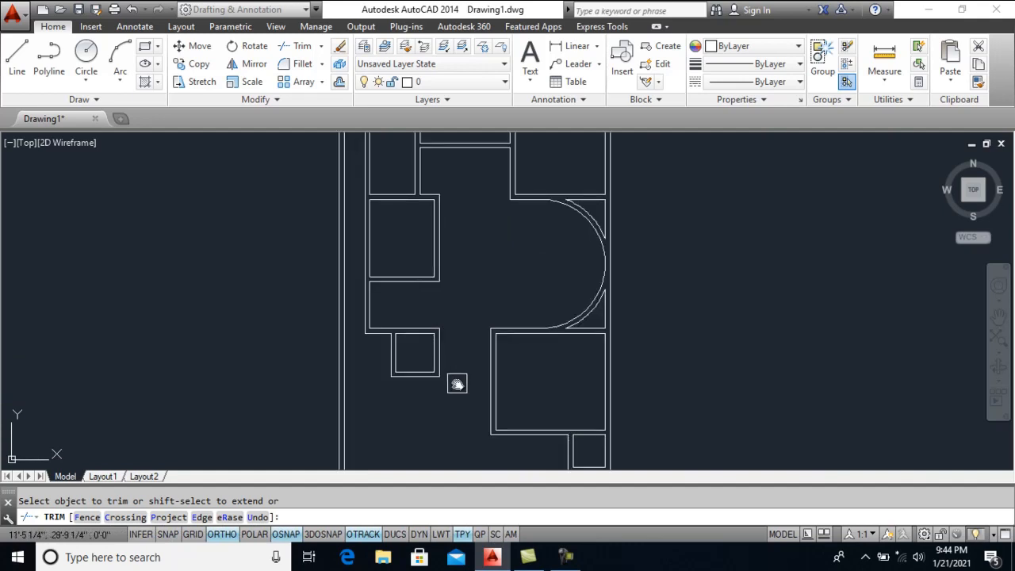
pyautogui.scroll(4, 456, 384)
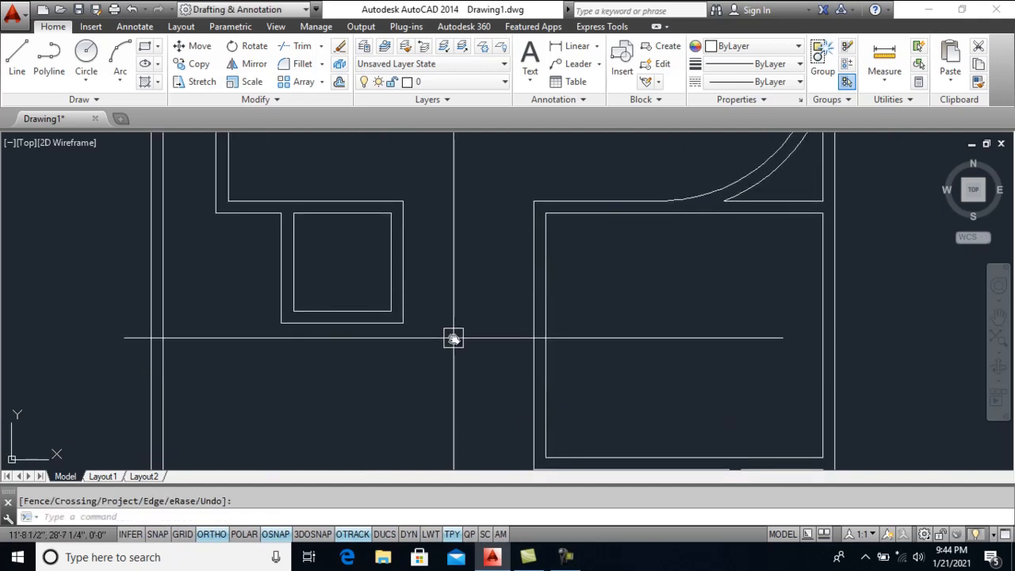
pyautogui.press('Escape')
pyautogui.write('l')
pyautogui.press('Return')
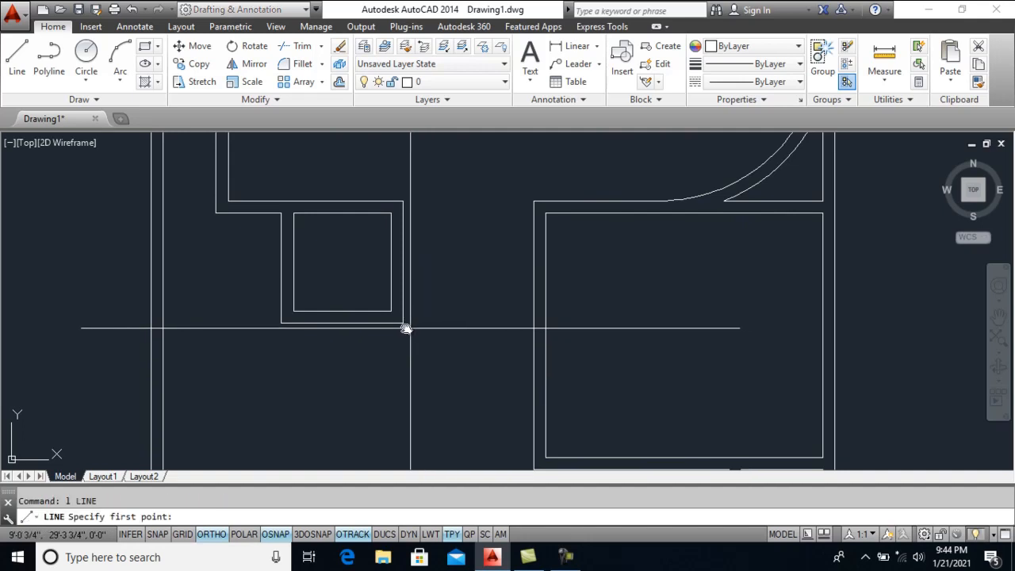
pyautogui.click(403, 323)
pyautogui.click(532, 324)
pyautogui.press('Return')
pyautogui.press('Return')
pyautogui.write('9')
pyautogui.press('Return')
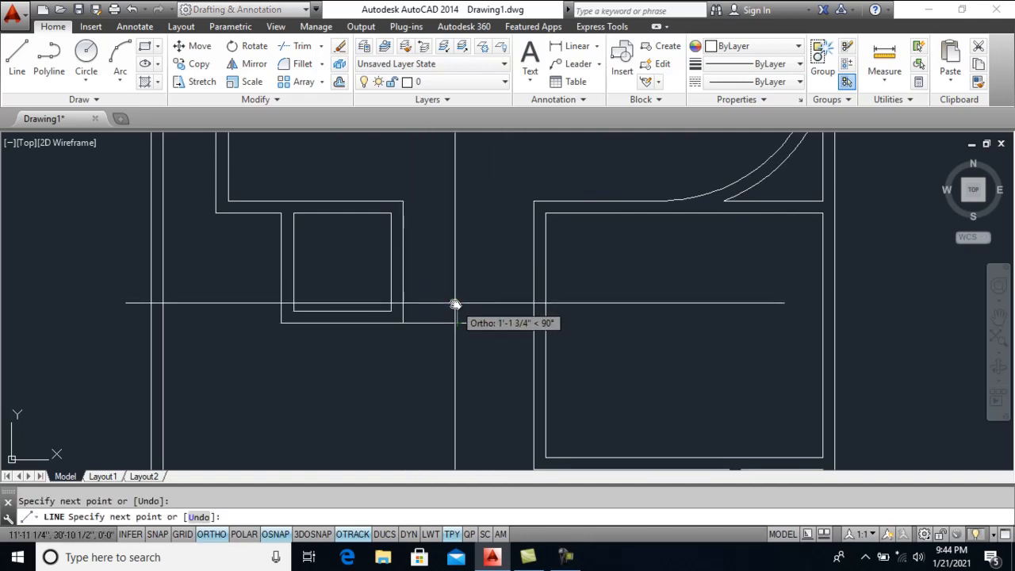
pyautogui.press('Escape')
pyautogui.scroll(5, 476, 329)
pyautogui.click(476, 323)
pyautogui.press('Delete')
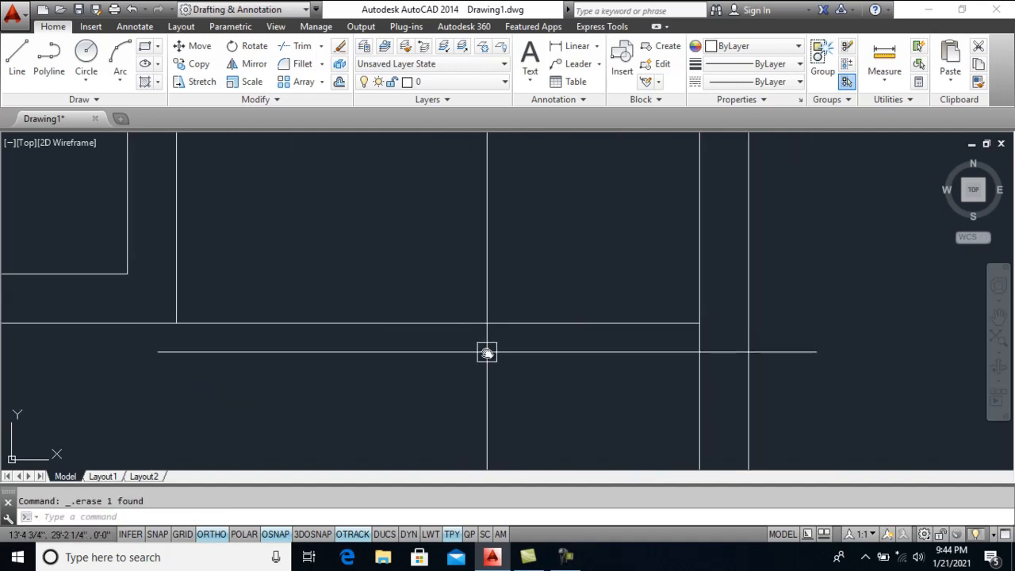
# Offset the connecting line 9" upward to form a wall, and trim open its junctions with the adjoining rooms
pyautogui.press('Return')
pyautogui.write('9')
pyautogui.press('Return')
pyautogui.click(478, 322)
pyautogui.click(478, 264)
pyautogui.write('tr')
pyautogui.press('Return')
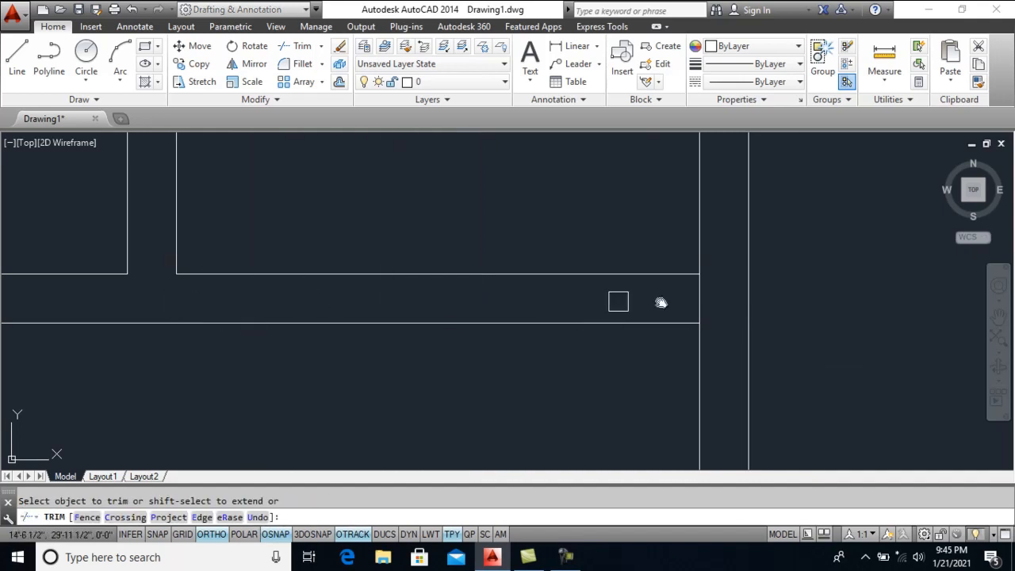
pyautogui.scroll(-4, 510, 340)
pyautogui.scroll(1, 507, 324)
pyautogui.press('Return')
# Draw a horizontal line from the midpoint of the left stair space's inner wall, and a vertical line across its open right side
pyautogui.scroll(-1, 505, 295)
pyautogui.moveTo(521, 241); pyautogui.dragTo(532, 392, button='middle')
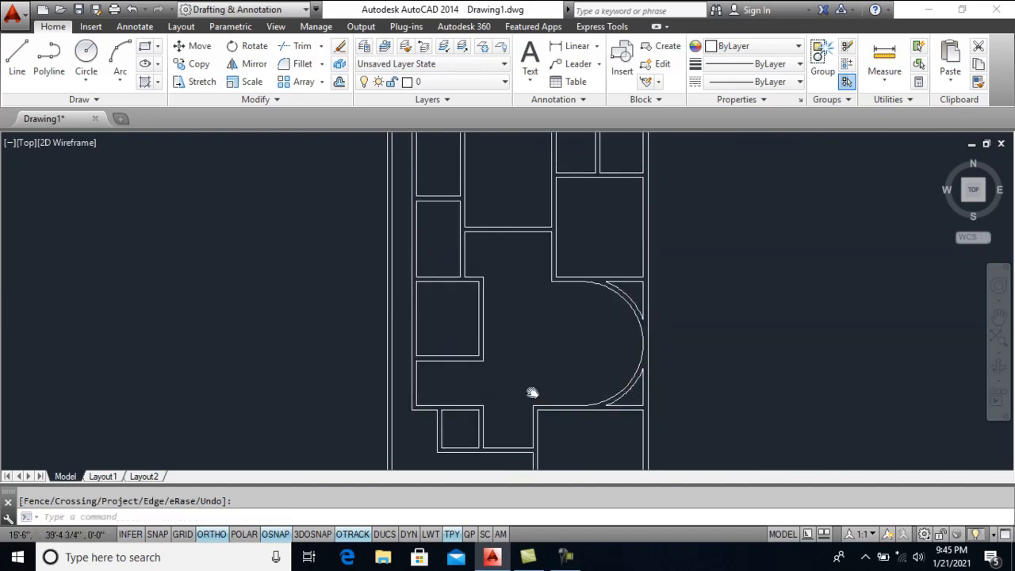
pyautogui.moveTo(534, 302); pyautogui.dragTo(531, 386, button='middle')
pyautogui.moveTo(543, 344); pyautogui.dragTo(502, 264, button='middle')
pyautogui.moveTo(433, 409); pyautogui.dragTo(485, 318, button='middle')
pyautogui.scroll(1, 433, 298)
pyautogui.scroll(2, 426, 321)
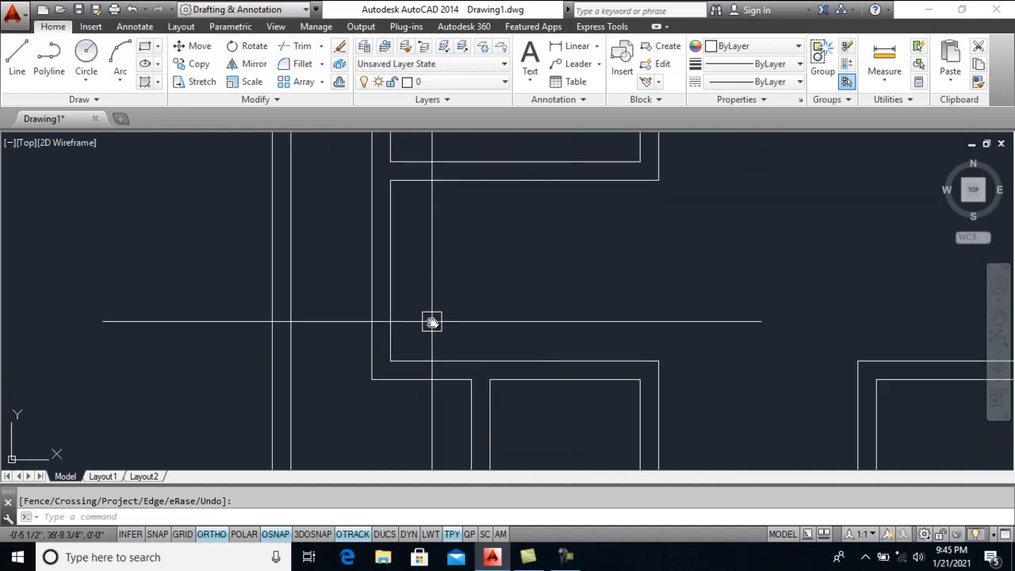
pyautogui.write('l')
pyautogui.press('Return')
pyautogui.click(388, 273)
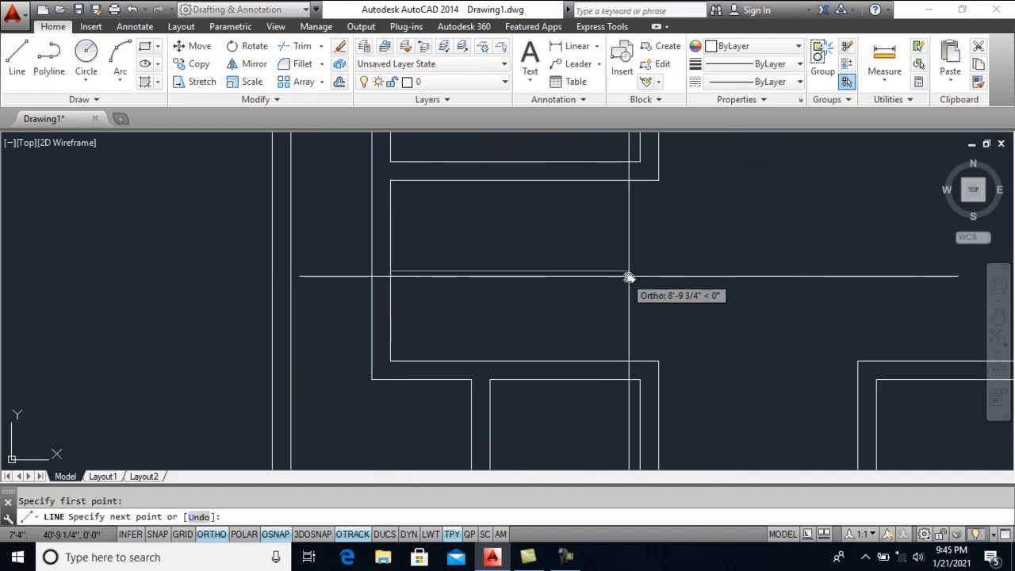
pyautogui.click(660, 275)
pyautogui.write('1')
pyautogui.click(657, 274)
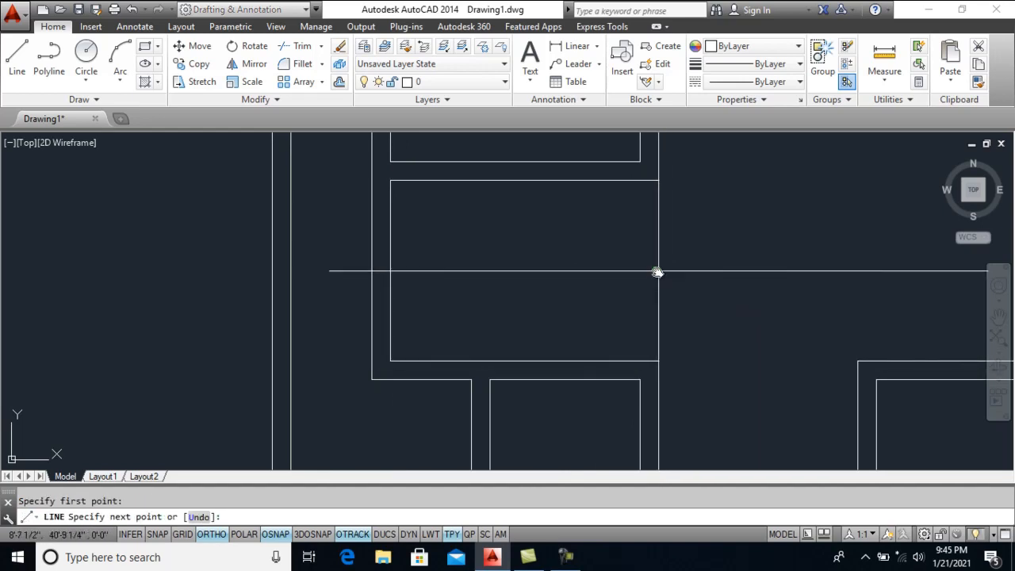
# Fillet the stair's horizontal centre line and right edge line into a square corner
pyautogui.scroll(2, 661, 288)
pyautogui.write('f')
pyautogui.press('Return')
pyautogui.click(624, 260)
pyautogui.click(654, 293)
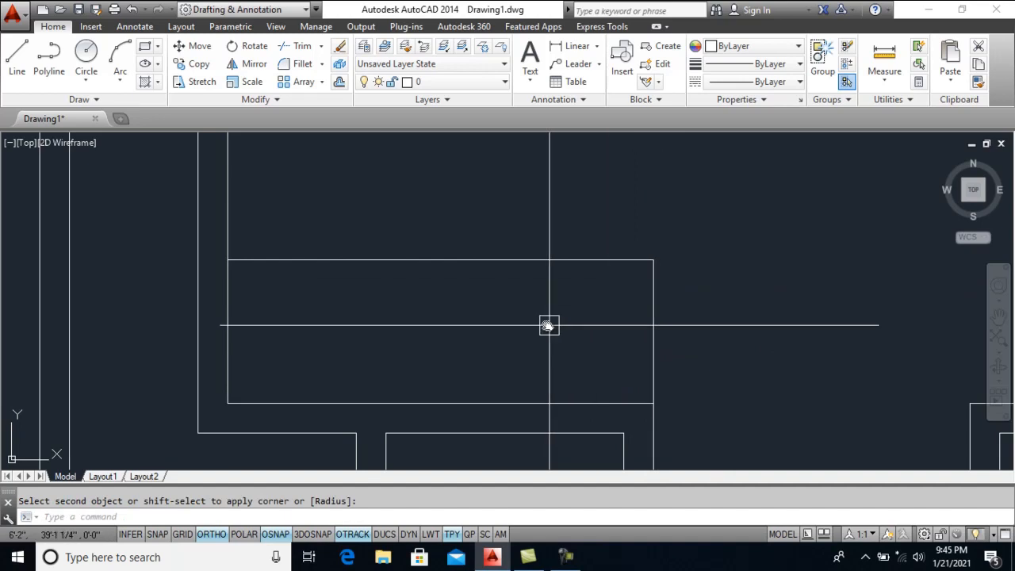
# Offset the stair's right edge line leftward repeatedly at 8" spacing to create eleven tread lines
pyautogui.press('Return')
pyautogui.click(653, 323)
pyautogui.click(598, 329)
pyautogui.click(623, 328)
pyautogui.click(603, 330)
pyautogui.click(596, 332)
pyautogui.click(566, 334)
pyautogui.click(571, 337)
pyautogui.click(560, 338)
pyautogui.click(542, 339)
pyautogui.click(504, 340)
pyautogui.click(516, 340)
pyautogui.click(494, 341)
pyautogui.click(492, 343)
pyautogui.click(460, 343)
pyautogui.click(459, 345)
pyautogui.click(416, 345)
pyautogui.click(439, 347)
pyautogui.click(396, 346)
pyautogui.click(411, 347)
pyautogui.click(339, 348)
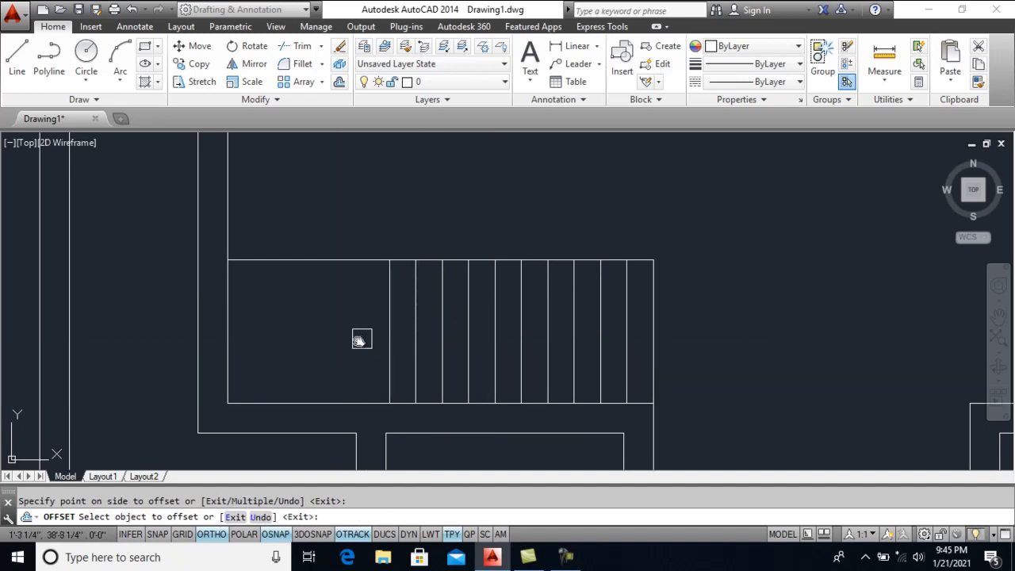
pyautogui.scroll(-5, 355, 349)
pyautogui.scroll(5, 361, 339)
pyautogui.click(372, 342)
pyautogui.click(316, 346)
pyautogui.press('Return')
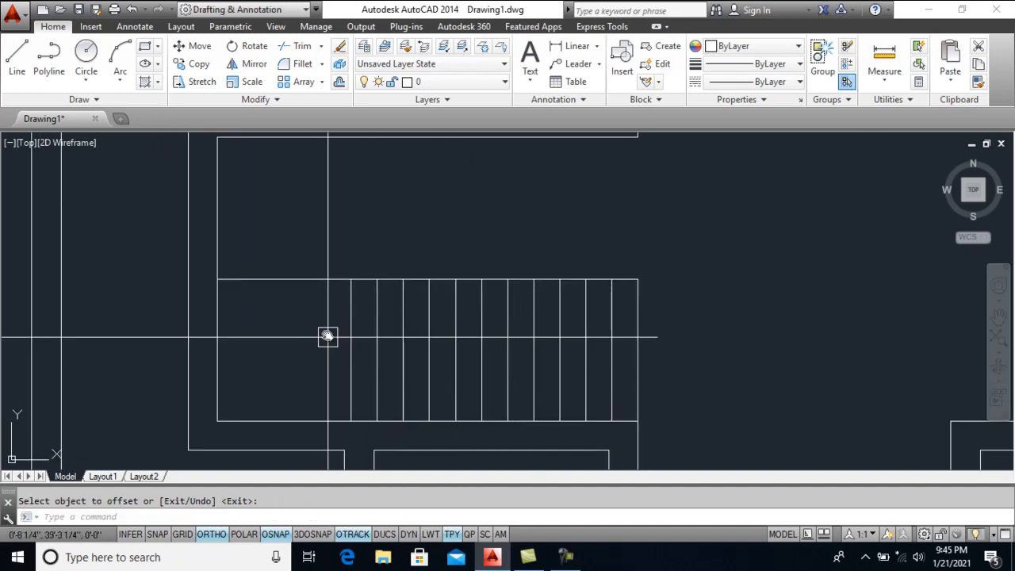
# Extend the eight leftmost tread lines up to the stair space's upper wall, and remove the stray extension below the lower flight
pyautogui.write('ex')
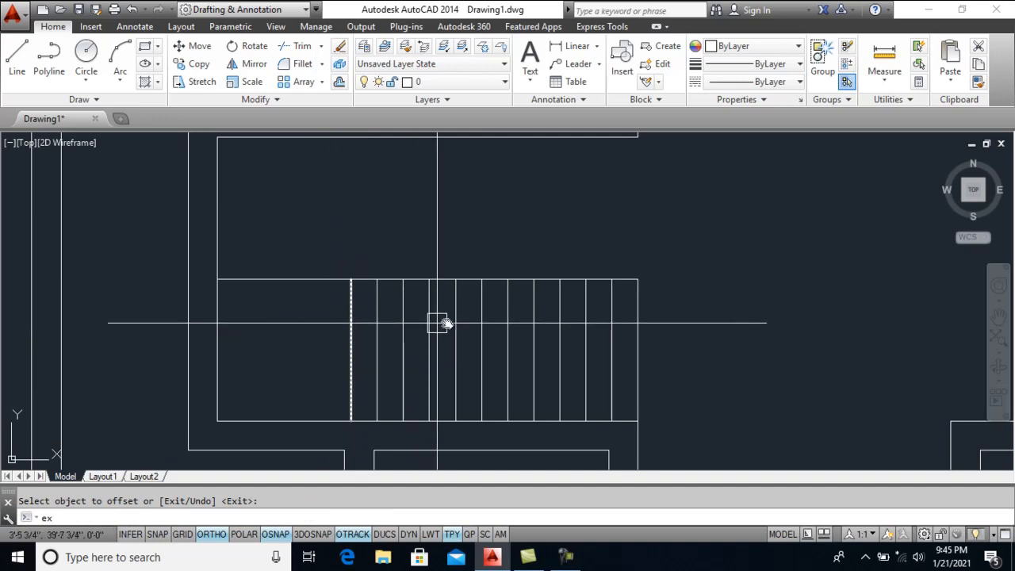
pyautogui.press('Return')
pyautogui.press('Return')
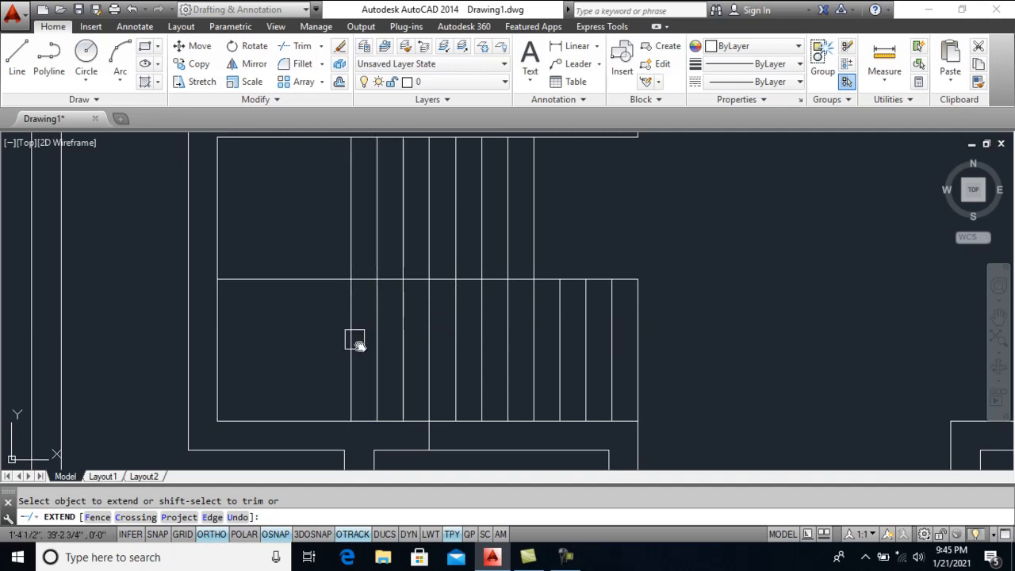
pyautogui.click(429, 431)
pyautogui.press('Return')
pyautogui.press('Return')
pyautogui.click(428, 436)
pyautogui.press('Return')
pyautogui.scroll(-1, 460, 425)
pyautogui.scroll(1, 399, 341)
pyautogui.write('o')
pyautogui.press('Return')
pyautogui.write('9')
pyautogui.press('Return')
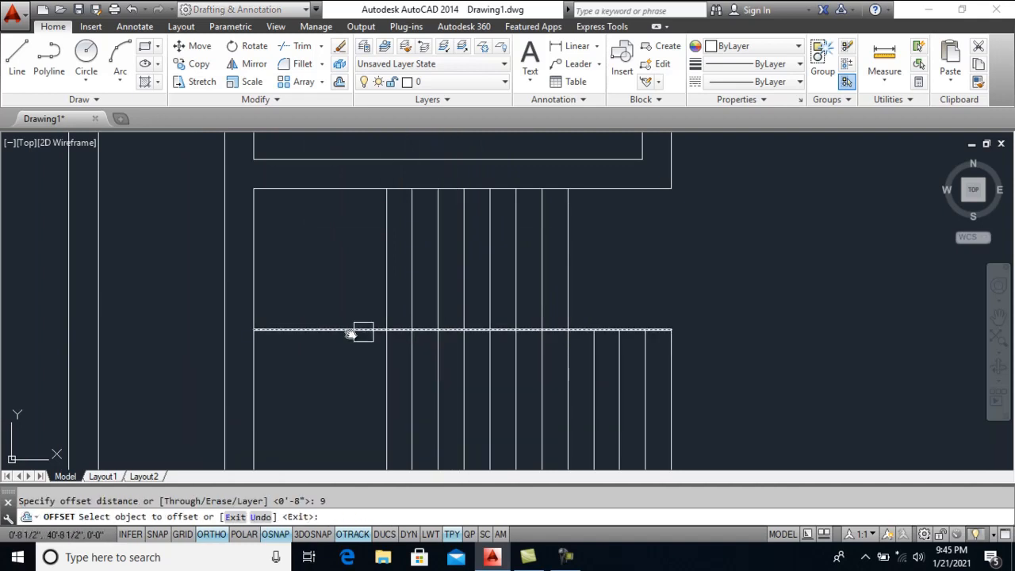
pyautogui.press('Escape')
# Offset the stair's centre line twice above and twice below at equal close spacing to form the railing lines
pyautogui.write('o')
pyautogui.press('Return')
pyautogui.press('Return')
pyautogui.click(327, 330)
pyautogui.click(326, 371)
pyautogui.scroll(5, 324, 333)
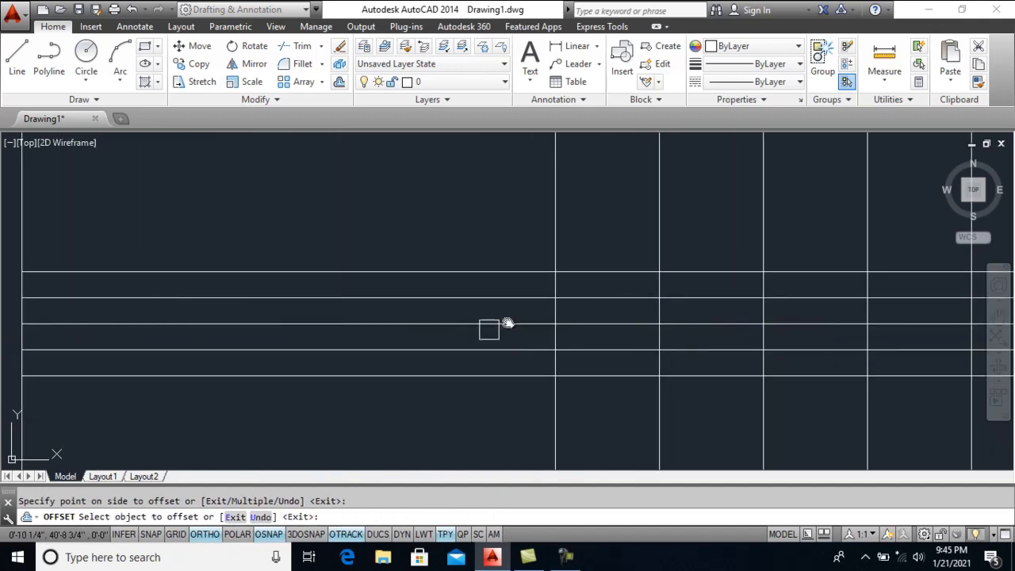
# Offset the leftmost tread line twice toward the landing to form the railing's end lines
pyautogui.click(559, 239)
pyautogui.click(472, 241)
pyautogui.click(528, 241)
pyautogui.click(407, 245)
pyautogui.press('Return')
# Fillet the railing's outer and inner lines with their end lines to form two nested square ends
pyautogui.write('f')
pyautogui.press('Return')
pyautogui.click(503, 285)
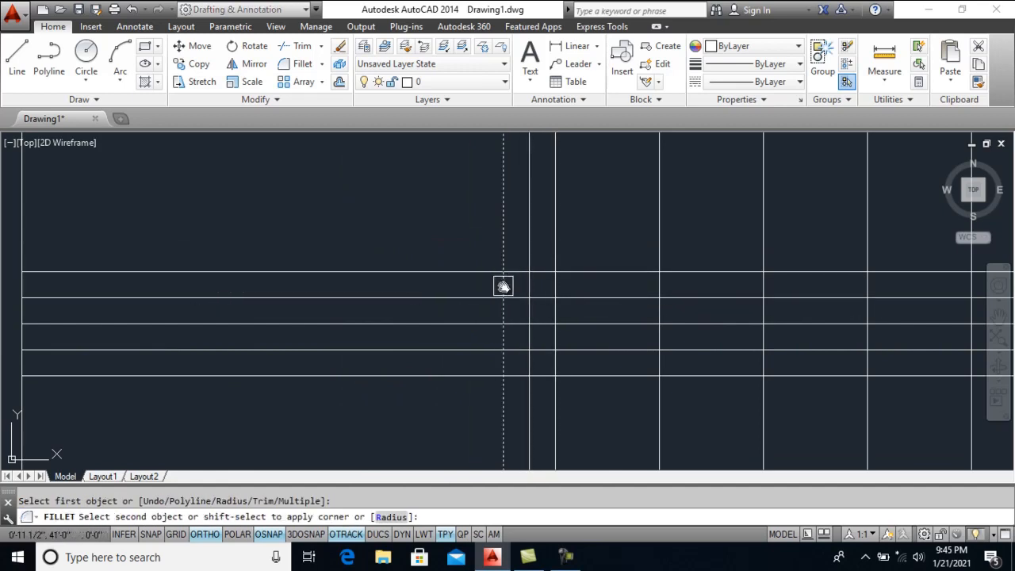
pyautogui.click(565, 283)
pyautogui.press('Return')
pyautogui.click(516, 367)
pyautogui.click(574, 367)
pyautogui.press('Return')
pyautogui.click(590, 353)
pyautogui.click(530, 314)
pyautogui.press('Return')
pyautogui.click(532, 309)
pyautogui.click(581, 303)
# Shorten the stair's centre line by moving its left endpoint to the leftmost tread
pyautogui.moveTo(589, 331); pyautogui.dragTo(433, 304, button='middle')
pyautogui.scroll(-2, 439, 325)
pyautogui.click(329, 321)
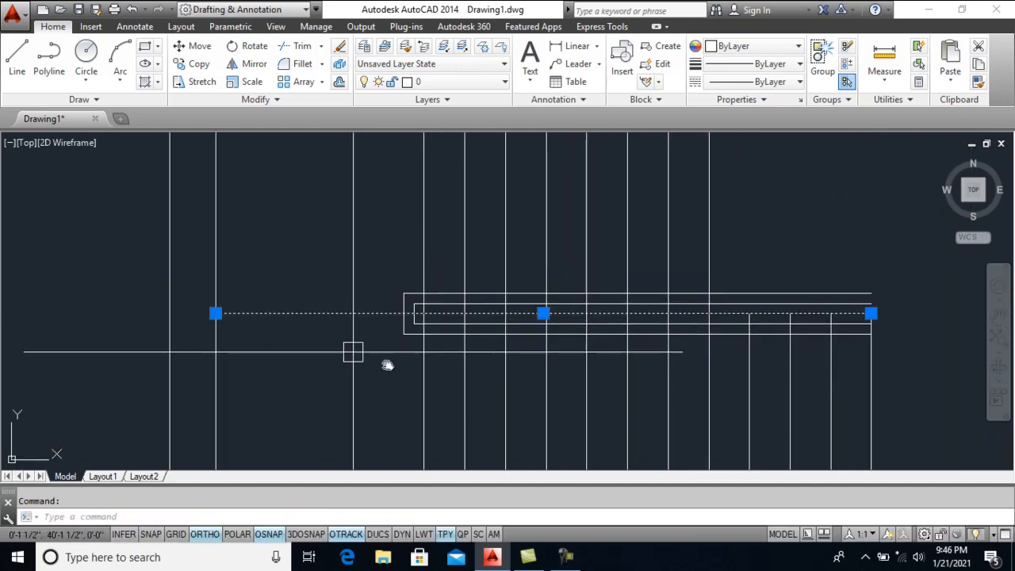
pyautogui.click(216, 314)
pyautogui.click(422, 315)
pyautogui.press('Escape')
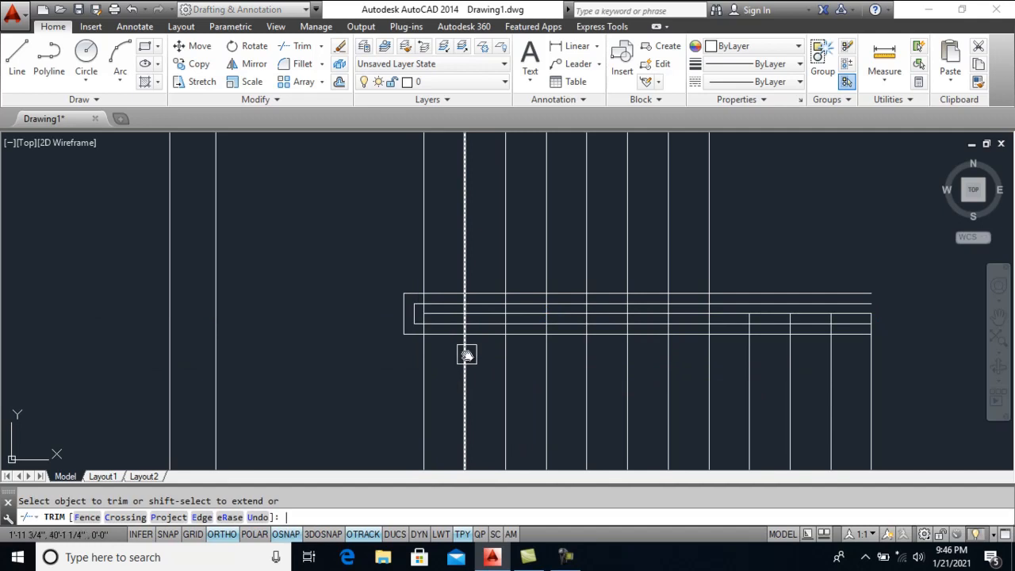
# Trim the tread lines between the railing's upper outer and inner lines with a fence selection
pyautogui.write('f')
pyautogui.press('Return')
pyautogui.scroll(4, 447, 320)
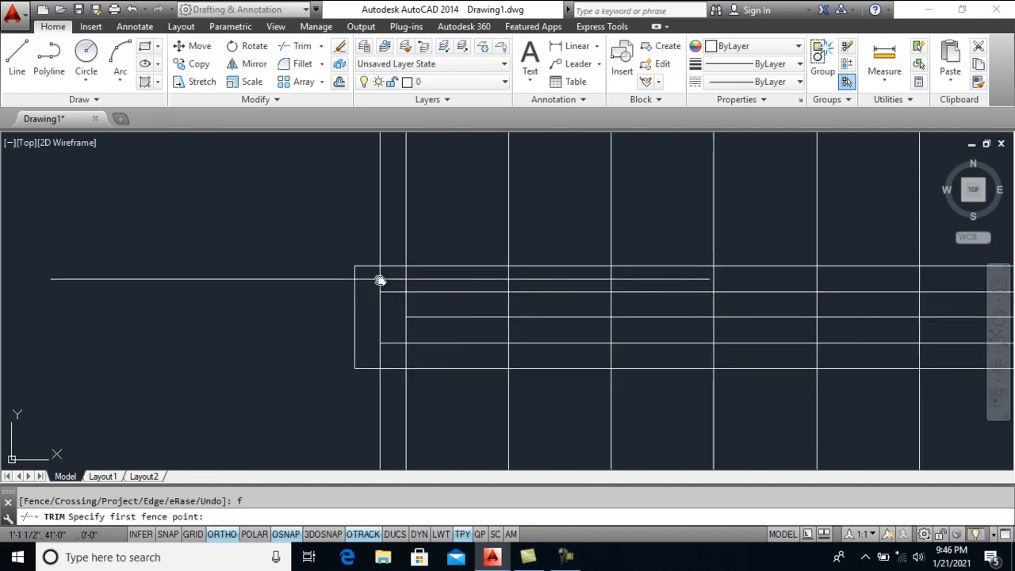
pyautogui.click(380, 280)
pyautogui.scroll(-4, 370, 285)
pyautogui.click(698, 292)
pyautogui.press('Return')
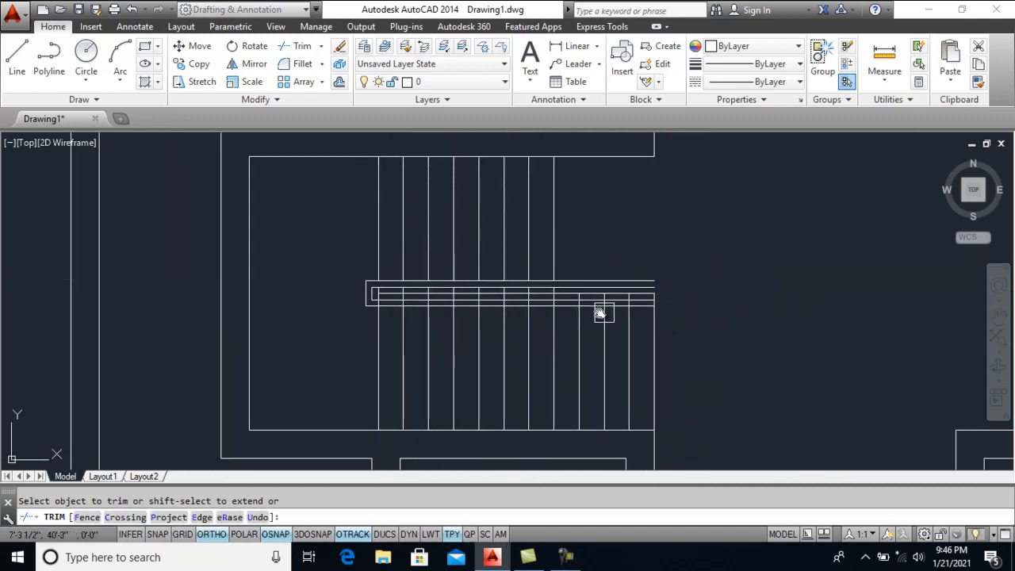
# Trim the tread lines between the railing's upper inner line and the stair's centre line with a fence selection
pyautogui.scroll(2, 559, 283)
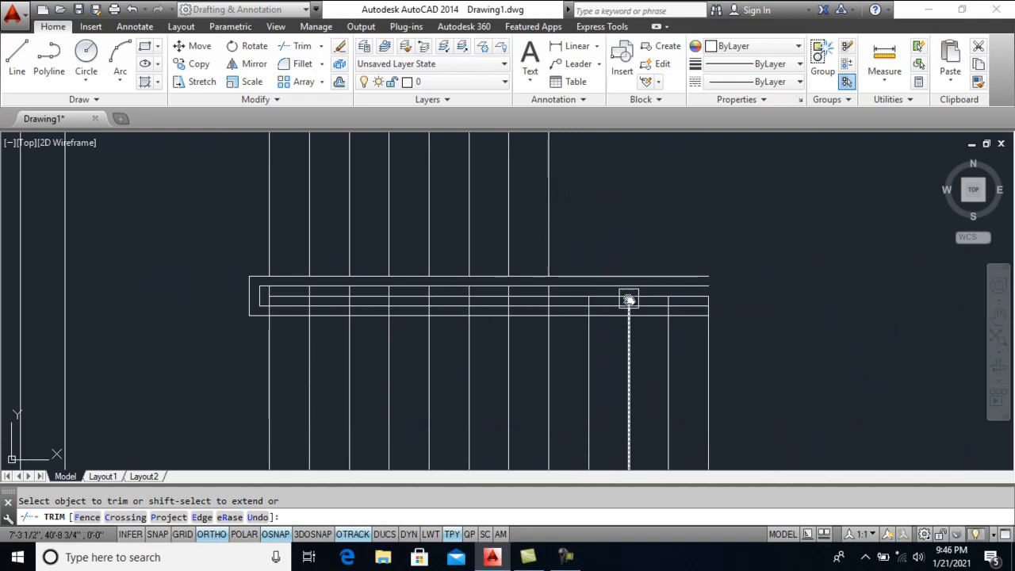
pyautogui.press('Escape')
pyautogui.write('TR')
pyautogui.press('Return')
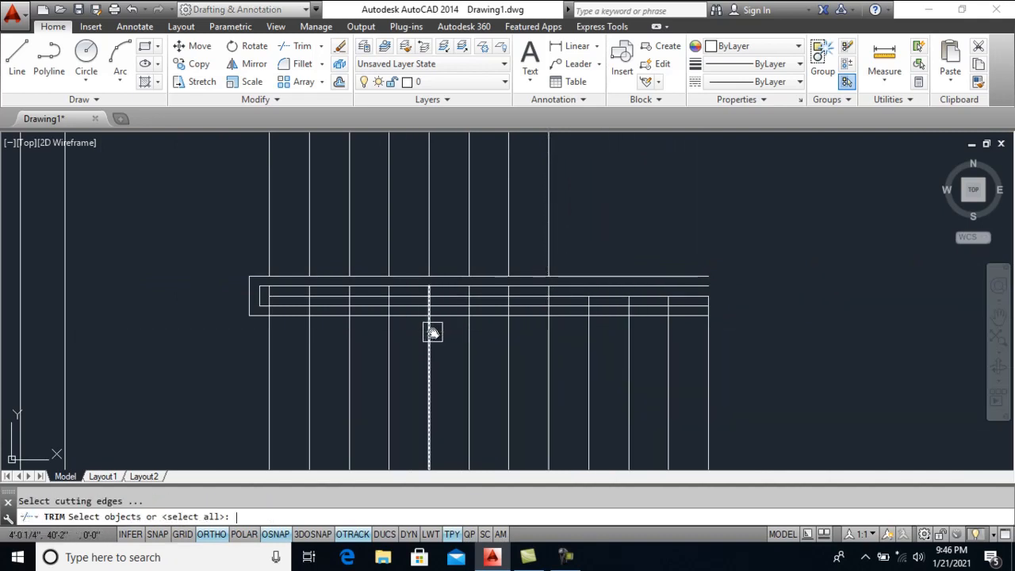
pyautogui.write('F')
pyautogui.press('Return')
pyautogui.scroll(4, 285, 303)
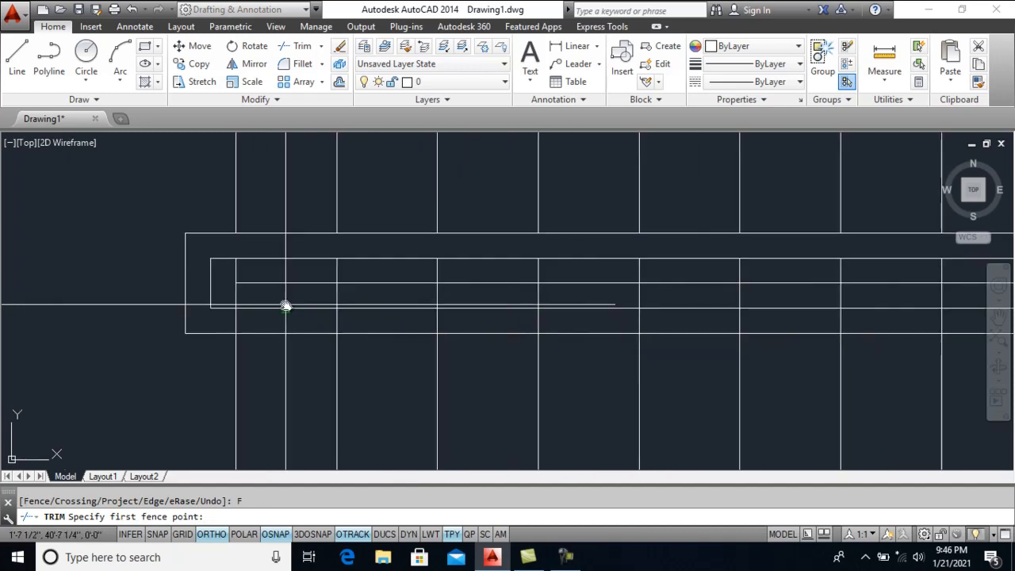
pyautogui.click(235, 271)
pyautogui.scroll(-4, 344, 283)
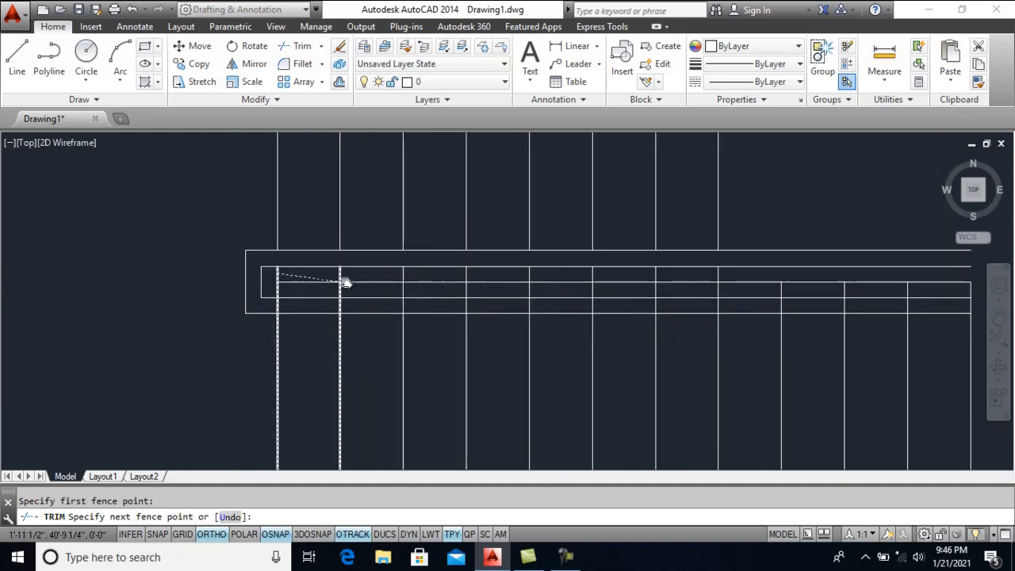
pyautogui.click(780, 282)
pyautogui.press('Return')
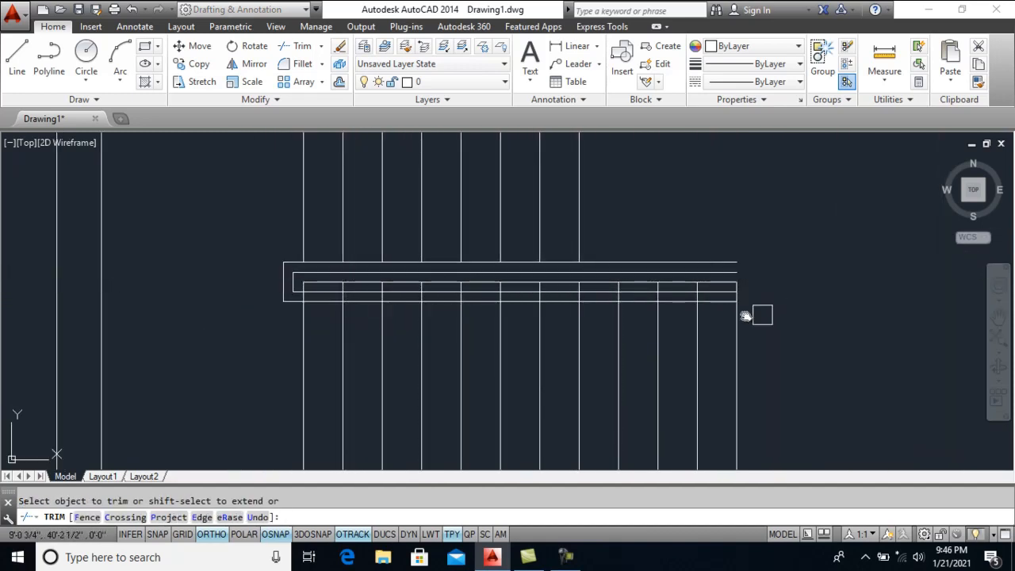
pyautogui.scroll(2, 349, 309)
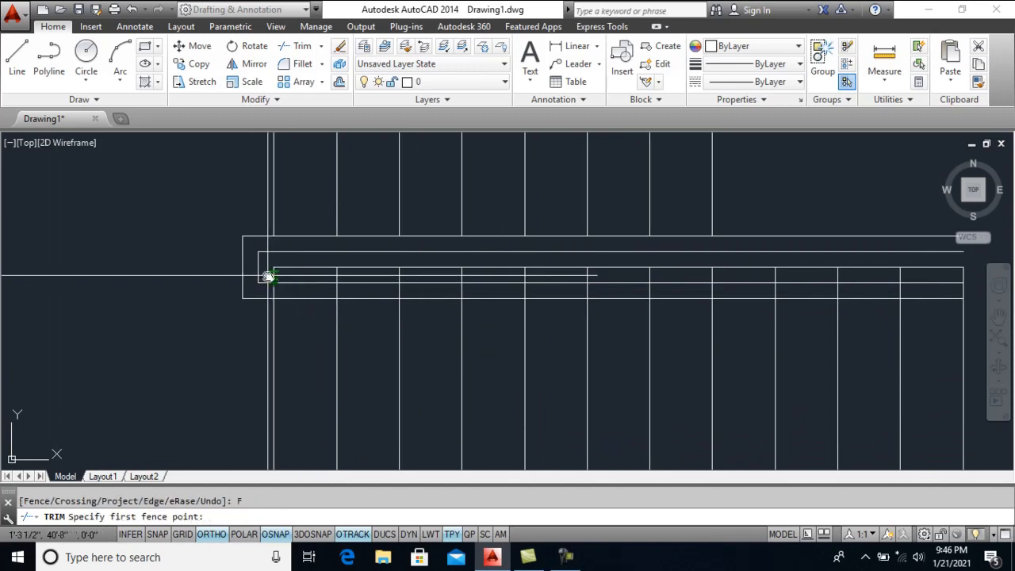
# Trim the tread lines between the stair's centre line and the railing's lower inner line with a fence selection
pyautogui.scroll(4, 267, 276)
pyautogui.scroll(-5, 294, 283)
pyautogui.click(664, 293)
pyautogui.press('Return')
pyautogui.scroll(6, 339, 294)
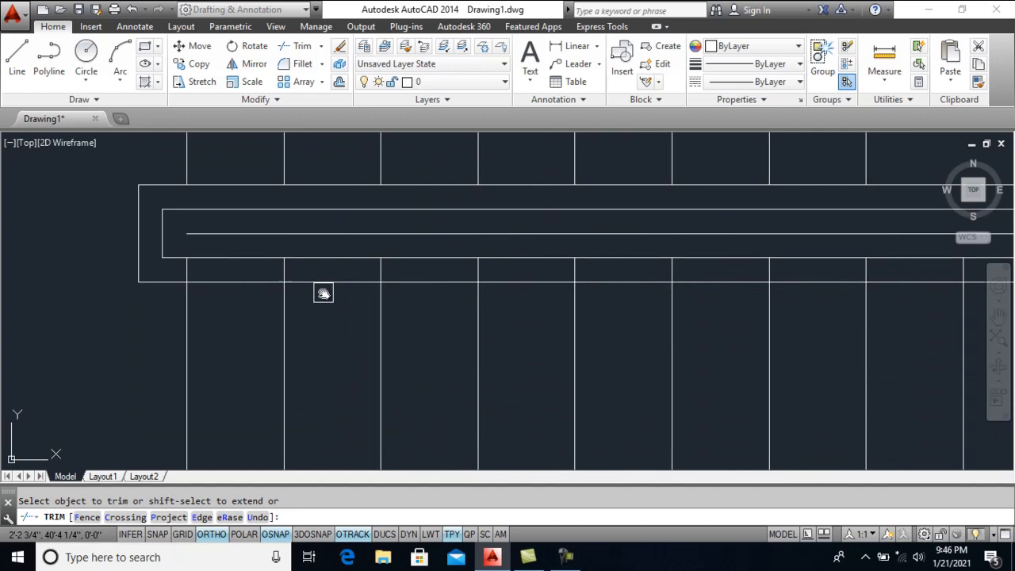
# Trim the tread lines between the railing's lower inner and outer lines with a fence selection
pyautogui.write('F')
pyautogui.press('Return')
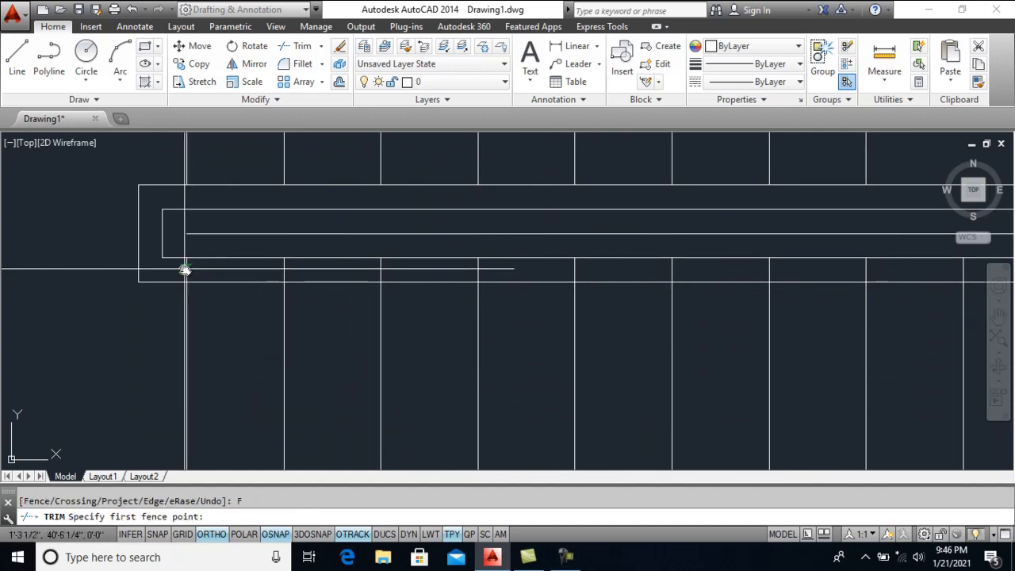
pyautogui.click(172, 274)
pyautogui.scroll(-6, 179, 274)
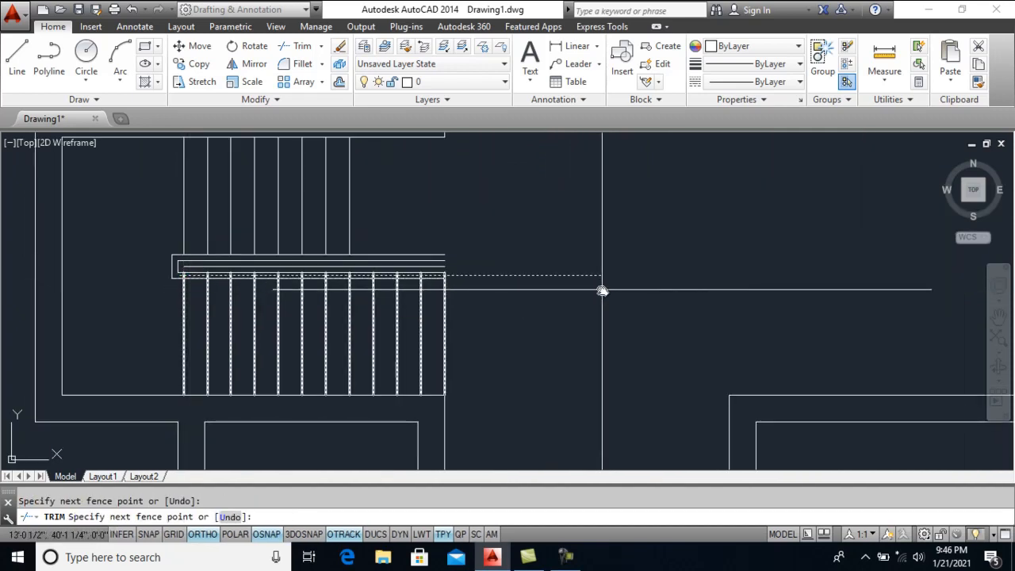
pyautogui.click(586, 290)
pyautogui.press('Return')
pyautogui.scroll(6, 199, 281)
pyautogui.press('Return')
# Delete the stair's centre line inside the railing
pyautogui.click(198, 226)
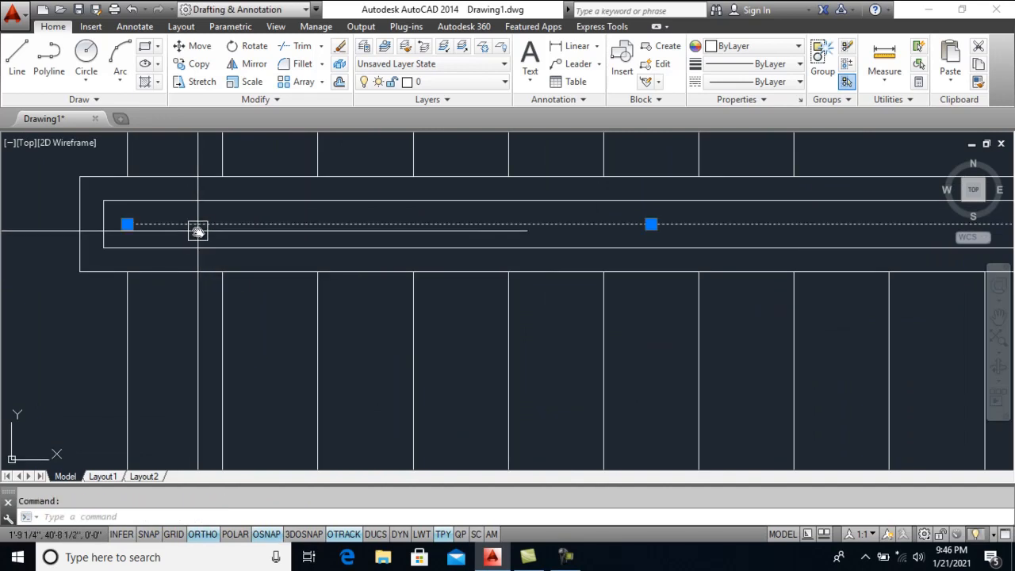
pyautogui.press('Delete')
pyautogui.scroll(-4, 342, 288)
# Draw a horizontal line across the landing from the midpoint of the railing's left end to the wall
pyautogui.moveTo(297, 290); pyautogui.dragTo(370, 336, button='middle')
pyautogui.write('L')
pyautogui.press('Return')
pyautogui.click(306, 295)
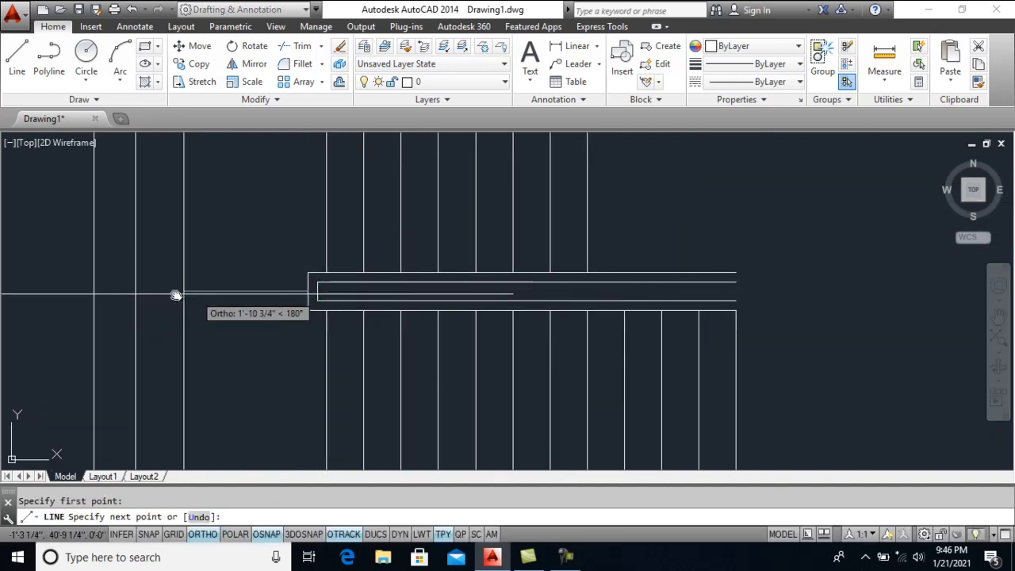
pyautogui.click(136, 291)
pyautogui.press('Return')
# Extend the upper flight's rightmost tread to the railing's upper inner line and trim the upper railing lines beyond it
pyautogui.write('EX')
pyautogui.press('Return')
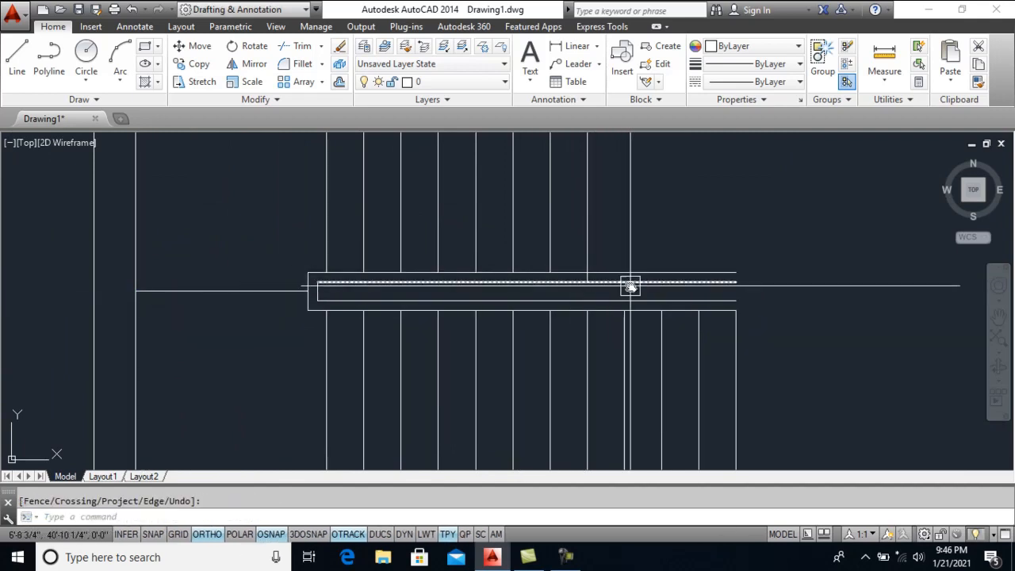
pyautogui.click(619, 275)
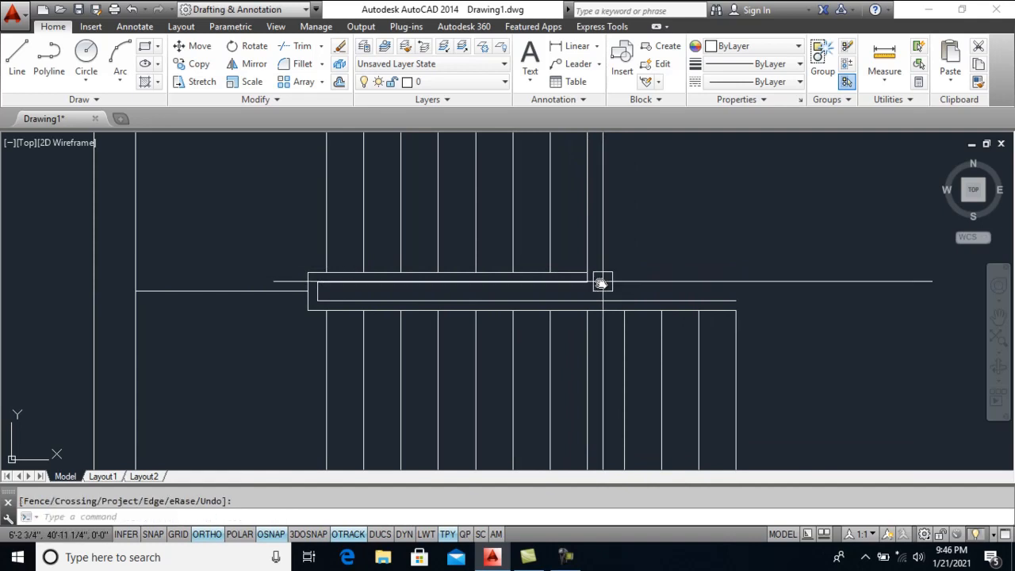
# Fillet the railing's upper inner and outer lines to form a rounded right end
pyautogui.scroll(4, 600, 281)
pyautogui.press('Return')
pyautogui.write('f')
pyautogui.press('Return')
pyautogui.click(555, 281)
pyautogui.click(548, 259)
# Trim the leftover tread segment inside the railing's upper arm at its rounded end
pyautogui.scroll(2, 568, 268)
pyautogui.press('Return')
pyautogui.click(572, 269)
pyautogui.press('Return')
pyautogui.scroll(-4, 507, 275)
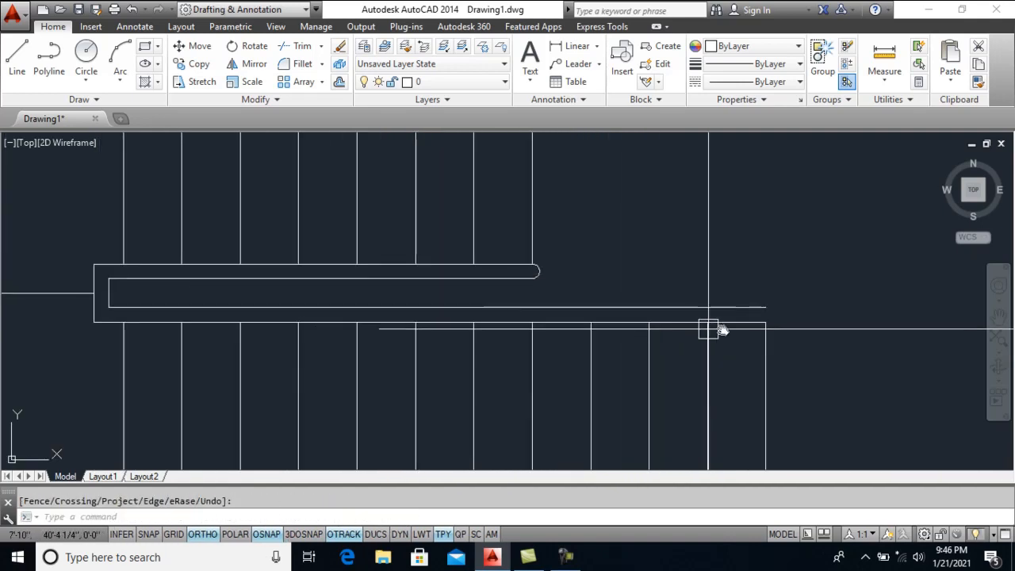
# Fillet the railing's lower inner and outer lines to form a rounded right end
pyautogui.write('f')
pyautogui.press('Return')
pyautogui.click(744, 329)
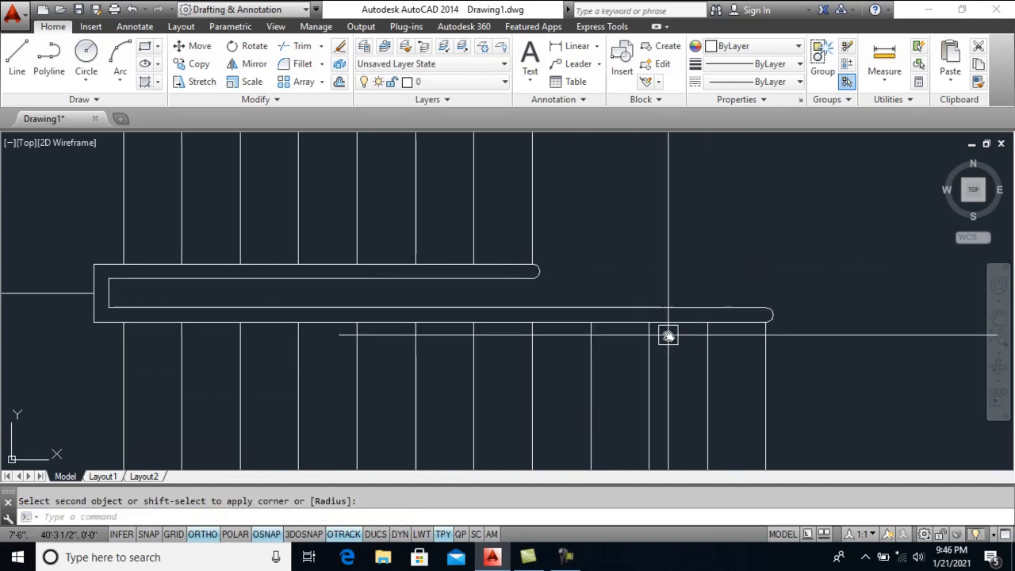
# Examine the finished staircase and the rooms around it in the floor plan
pyautogui.scroll(-3, 661, 339)
pyautogui.scroll(-5, 661, 339)
pyautogui.scroll(3, 443, 344)
pyautogui.moveTo(442, 344); pyautogui.dragTo(439, 339, button='middle')
pyautogui.scroll(-4, 496, 326)
pyautogui.moveTo(534, 291); pyautogui.dragTo(498, 338, button='middle')
pyautogui.moveTo(579, 397); pyautogui.dragTo(512, 278, button='middle')
pyautogui.scroll(2, 474, 331)
pyautogui.scroll(-1, 474, 328)
pyautogui.scroll(-1, 474, 328)
pyautogui.scroll(1, 473, 330)
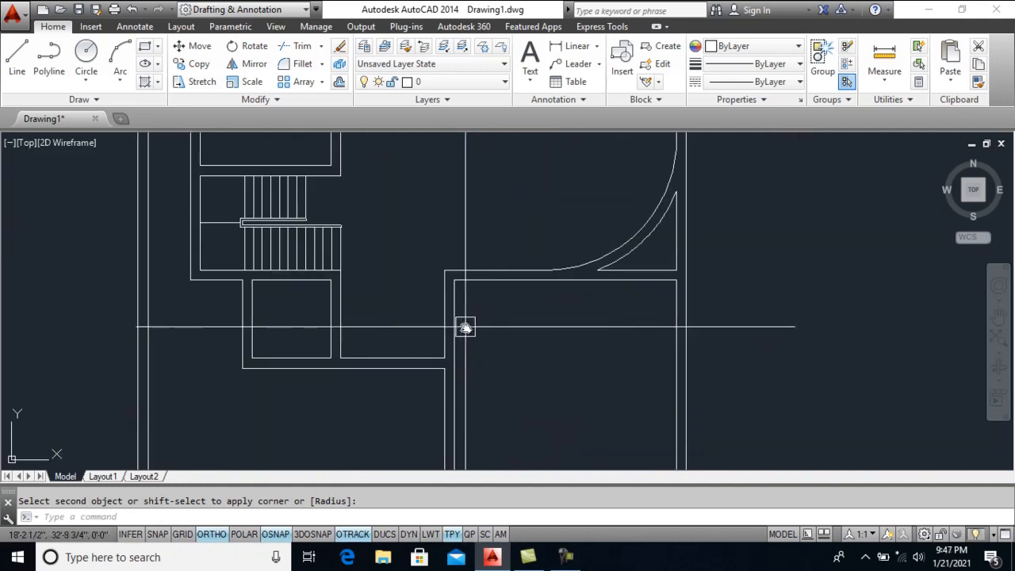
# Try to chamfer the upper-left wall corner of the room below the rounded room with 3' distances
pyautogui.scroll(2, 474, 329)
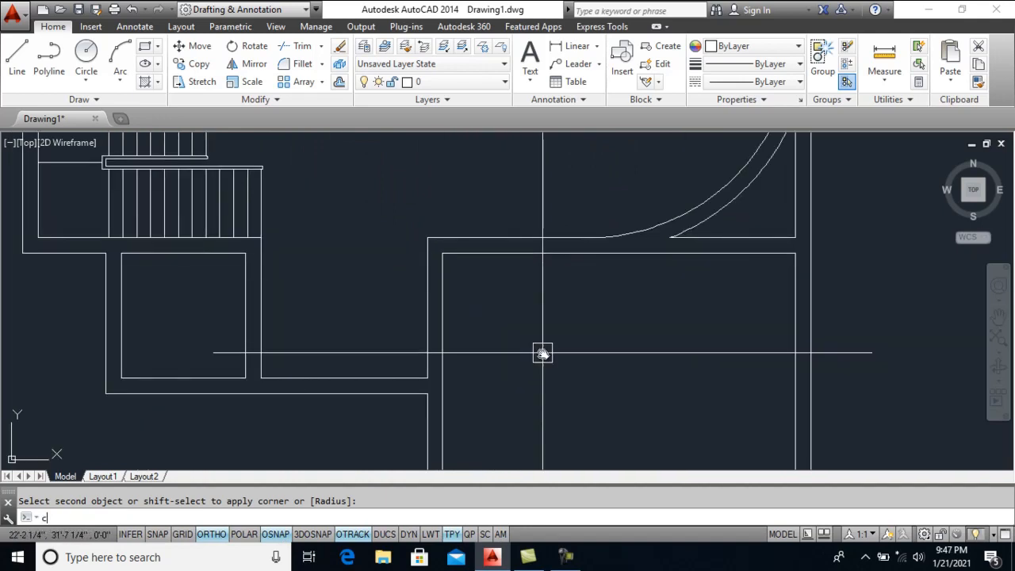
pyautogui.press('Return')
pyautogui.write('d')
pyautogui.press('Return')
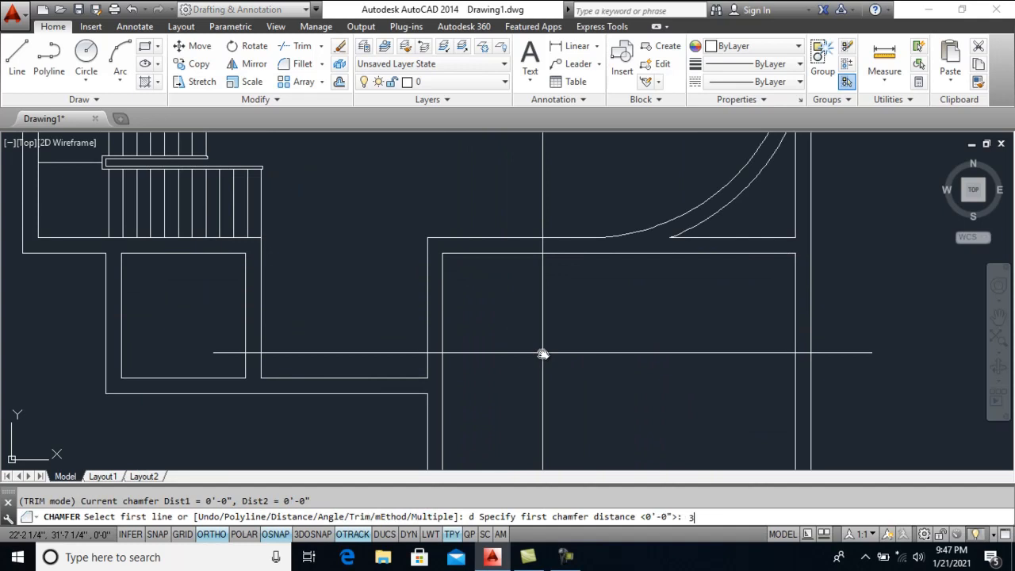
pyautogui.press('Return')
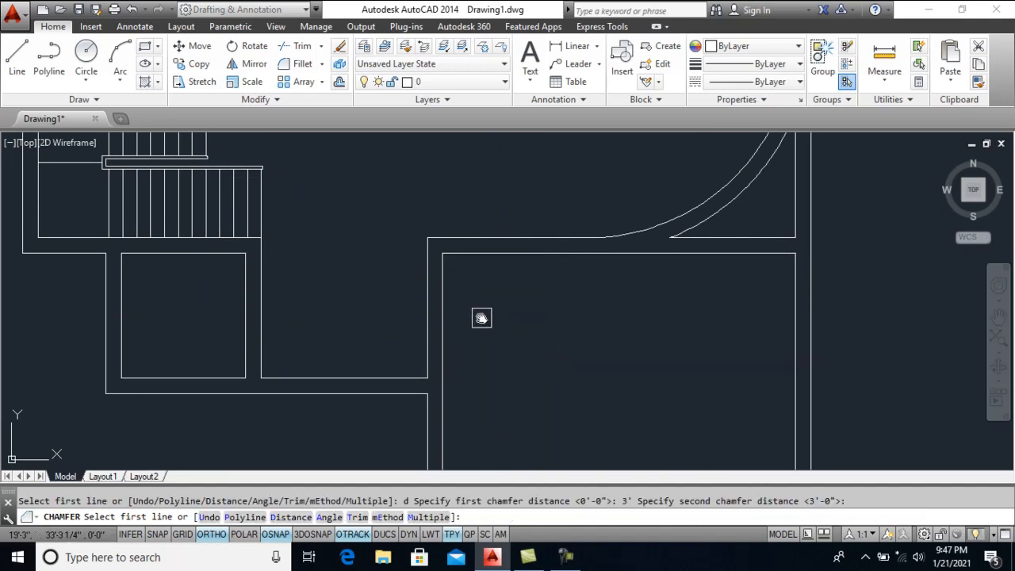
pyautogui.click(444, 309)
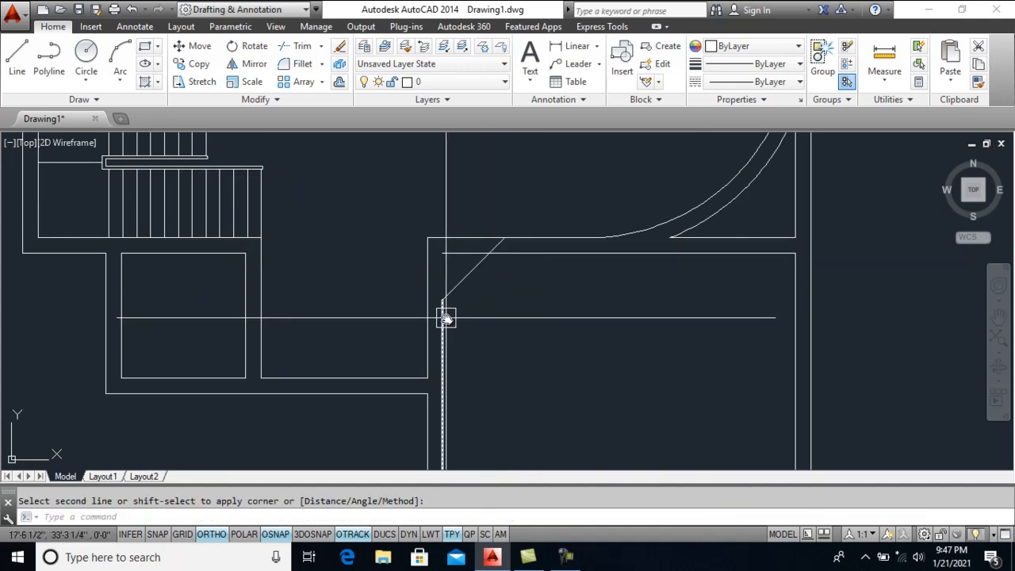
pyautogui.hotkey('ctrl', 'z')
# Chamfer the inner upper-left corner of the room below the rounded room with both distances at 3'
pyautogui.write('ch')
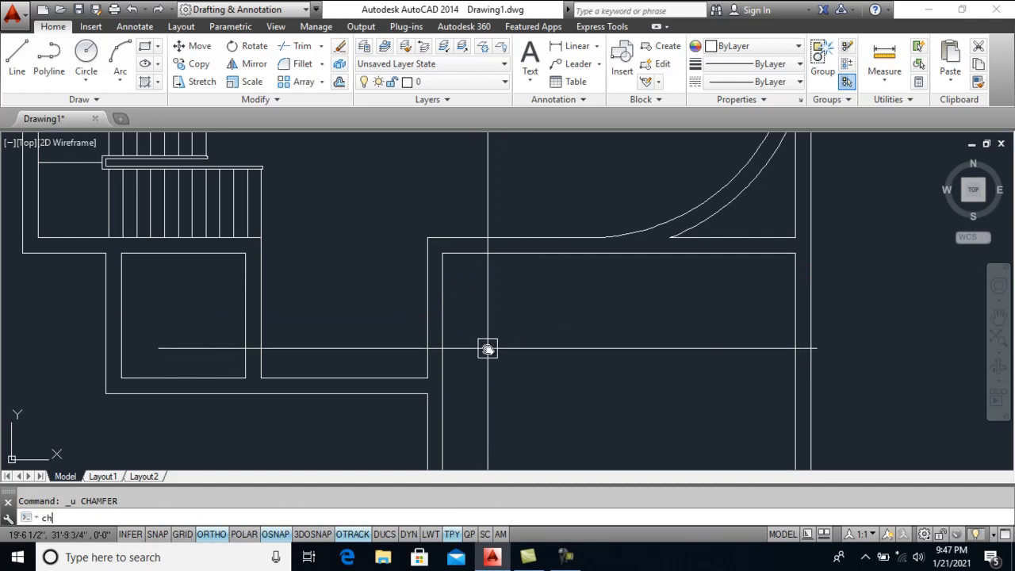
pyautogui.write('a')
pyautogui.press('Return')
pyautogui.write('d')
pyautogui.press('Return')
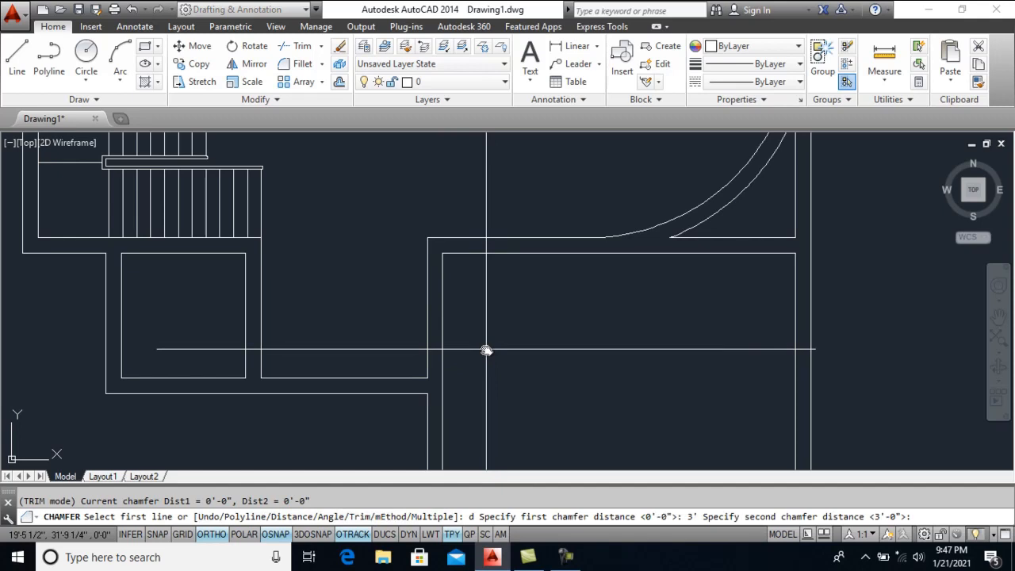
pyautogui.press('Return')
pyautogui.click(441, 319)
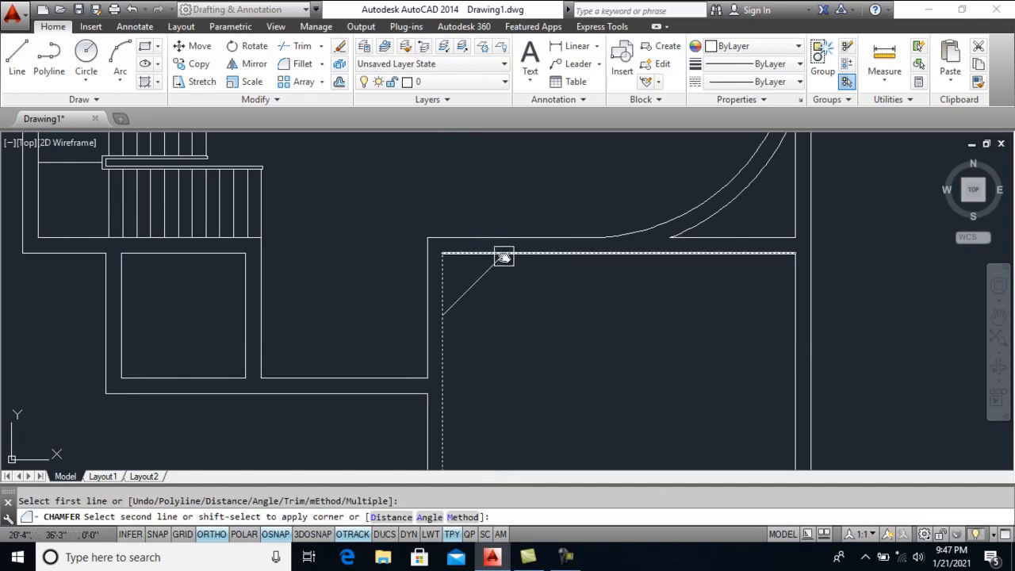
pyautogui.click(537, 258)
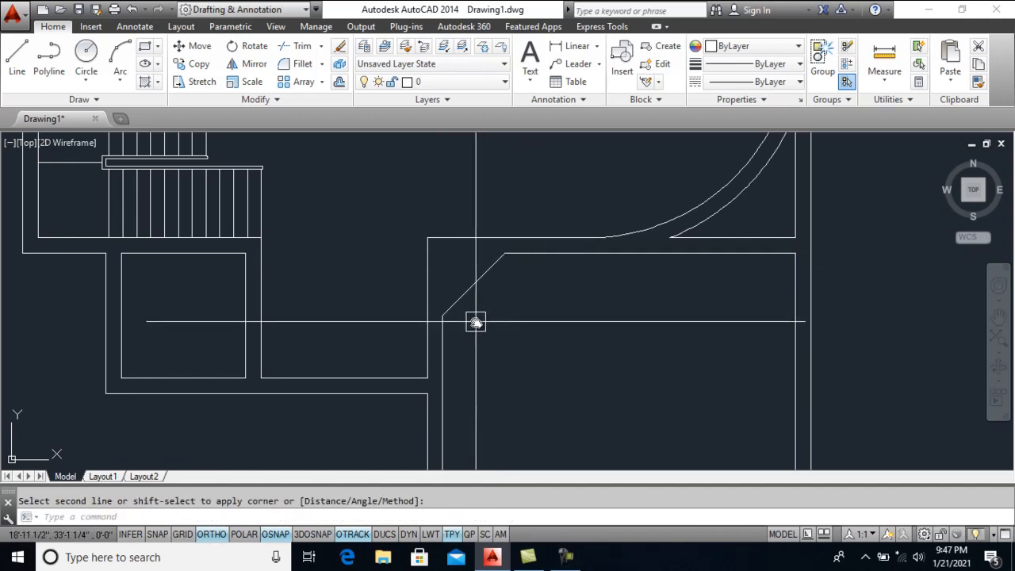
# Offset the diagonal chamfer line toward the outer side of the wall
pyautogui.write('o')
pyautogui.press('Return')
pyautogui.write('6')
pyautogui.press('Return')
pyautogui.click(462, 293)
pyautogui.click(403, 247)
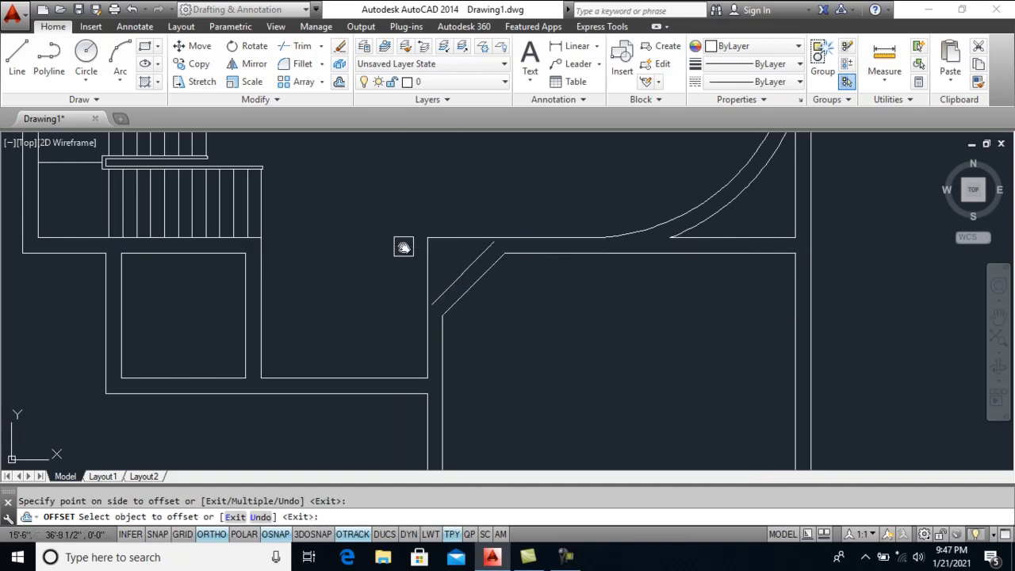
# Undo the diagonal line's offset and the 3' chamfer
pyautogui.press('Escape')
pyautogui.hotkey('ctrl', 'z')
pyautogui.hotkey('ctrl', 'z')
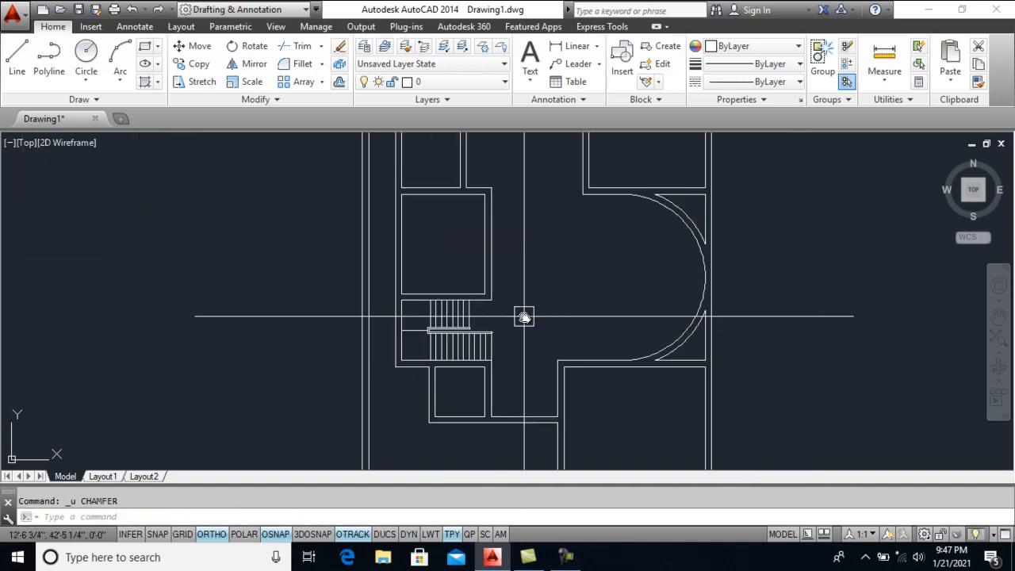
# Chamfer the inner upper-left corner of the room below the rounded room with both distances at 4'
pyautogui.scroll(5, 571, 383)
pyautogui.moveTo(573, 385); pyautogui.dragTo(462, 304, button='middle')
pyautogui.scroll(2, 476, 302)
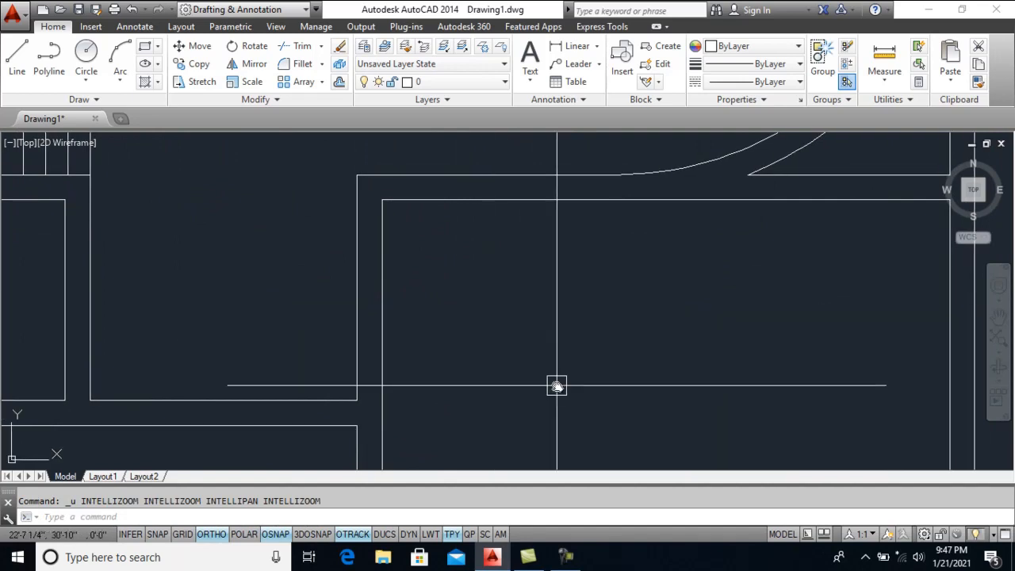
pyautogui.write('a')
pyautogui.press('Return')
pyautogui.write('d')
pyautogui.press('Return')
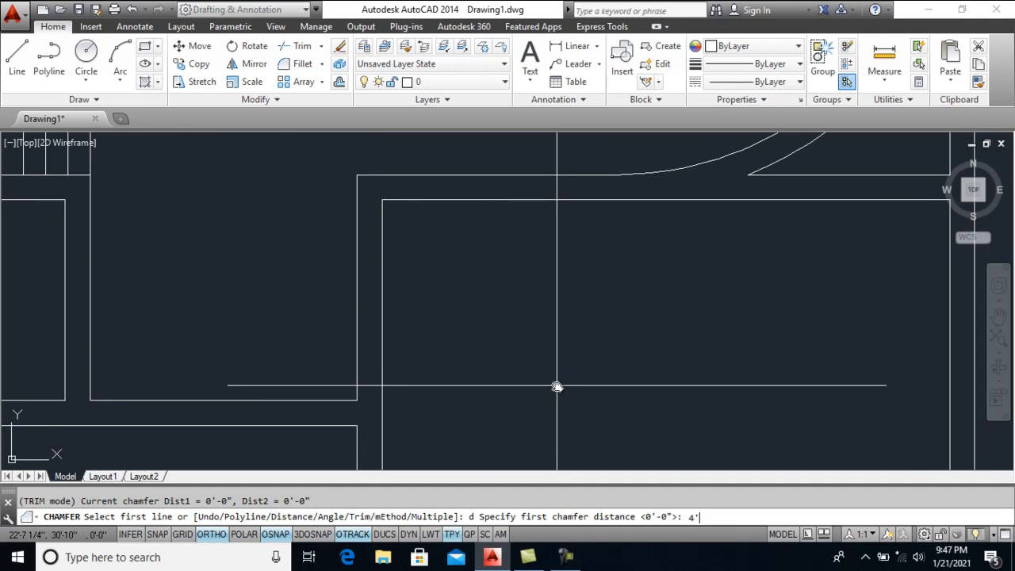
pyautogui.write("4'")
pyautogui.press('Return')
pyautogui.press('Return')
pyautogui.click(386, 269)
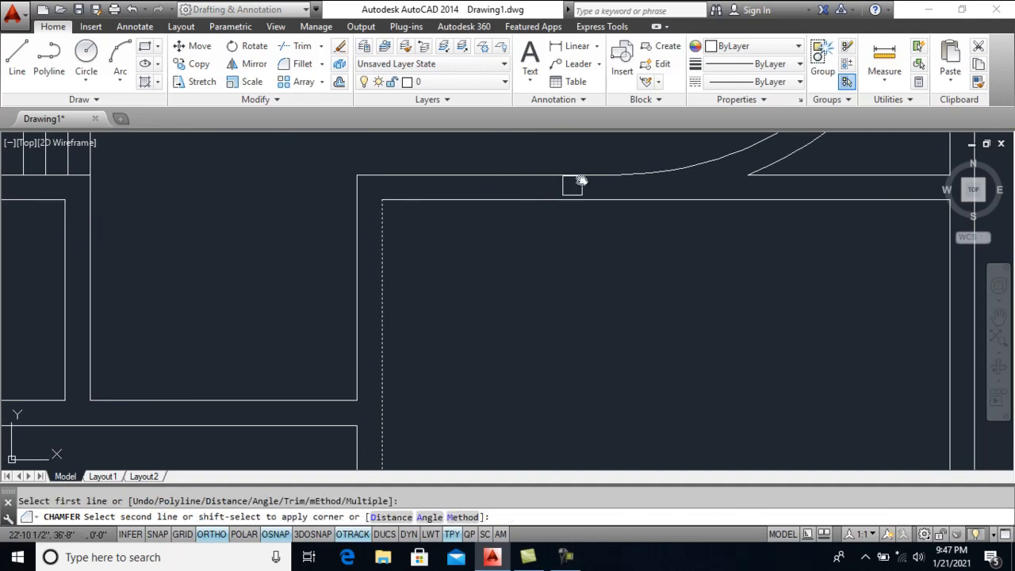
pyautogui.click(571, 200)
# Offset the diagonal chamfer line 9" toward the outer side of the wall
pyautogui.write('o')
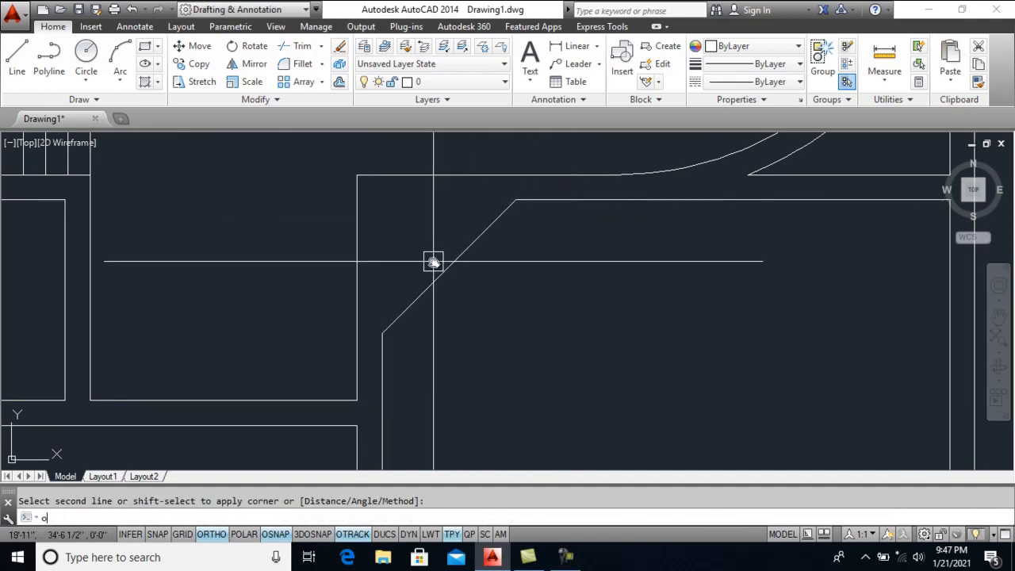
pyautogui.press('Return')
pyautogui.write('9')
pyautogui.click(446, 262)
pyautogui.click(396, 238)
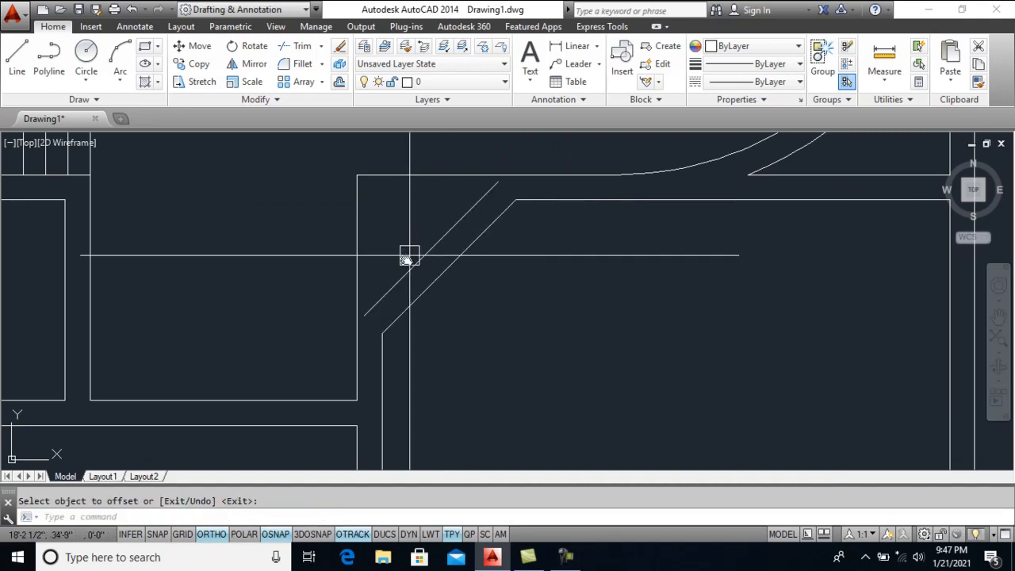
pyautogui.press('Escape')
# Fillet the outer diagonal line with the outer vertical and horizontal wall lines to join them
pyautogui.write('f')
pyautogui.press('Return')
pyautogui.click(362, 340)
pyautogui.click(419, 260)
pyautogui.press('Return')
pyautogui.click(483, 200)
pyautogui.click(545, 175)
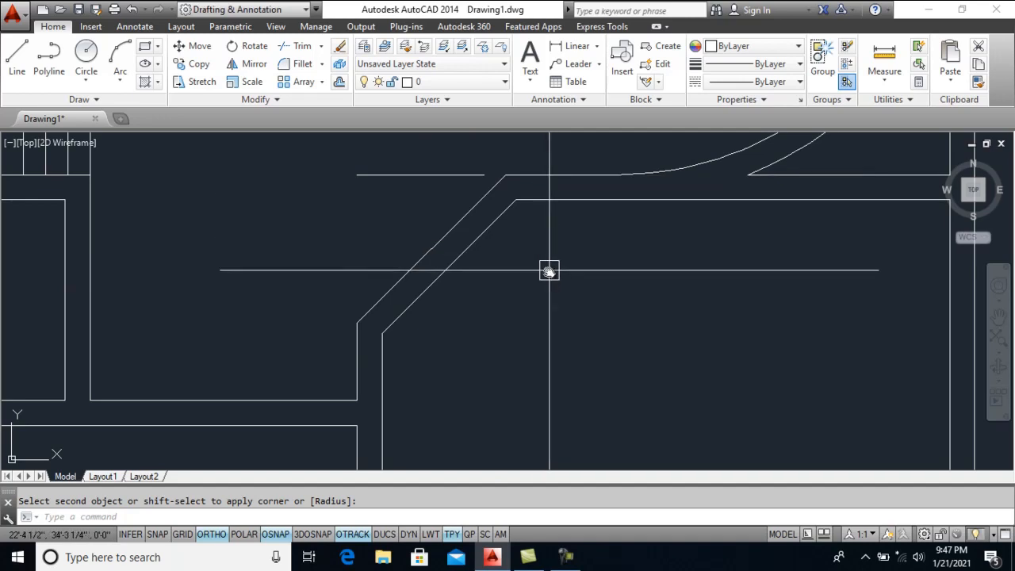
# Delete the leftover horizontal wall segment outside the chamfered corner
pyautogui.click(454, 177)
pyautogui.press('Delete')
pyautogui.scroll(-2, 503, 287)
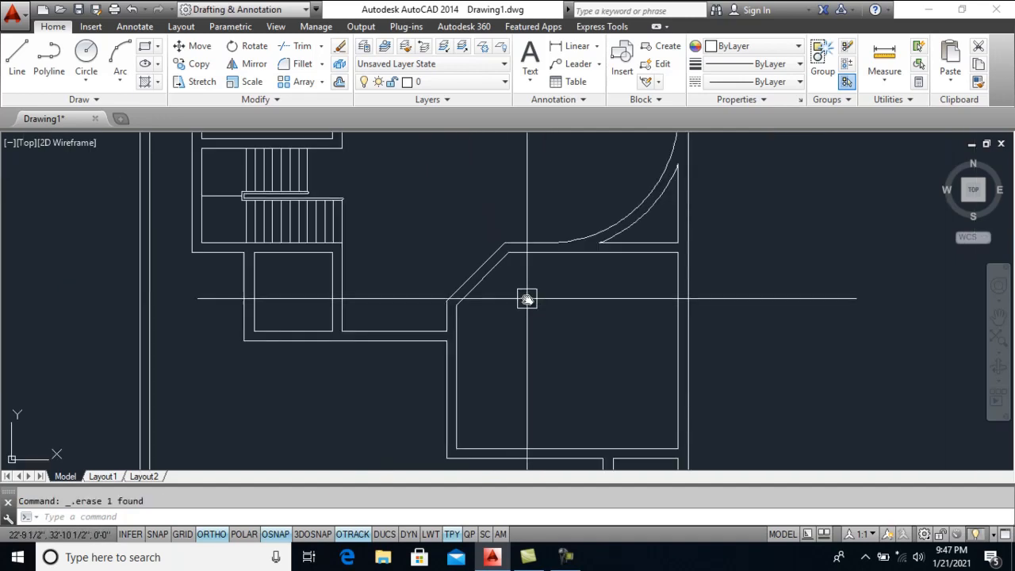
# Examine the staircase and the corner of the room above it
pyautogui.moveTo(476, 286)
pyautogui.mouseDown(button='middle')
pyautogui.moveTo(571, 463)
pyautogui.moveTo(571, 421)
pyautogui.moveTo(611, 401)
pyautogui.moveTo(541, 362)
pyautogui.moveTo(449, 267)
pyautogui.mouseUp(button='middle')
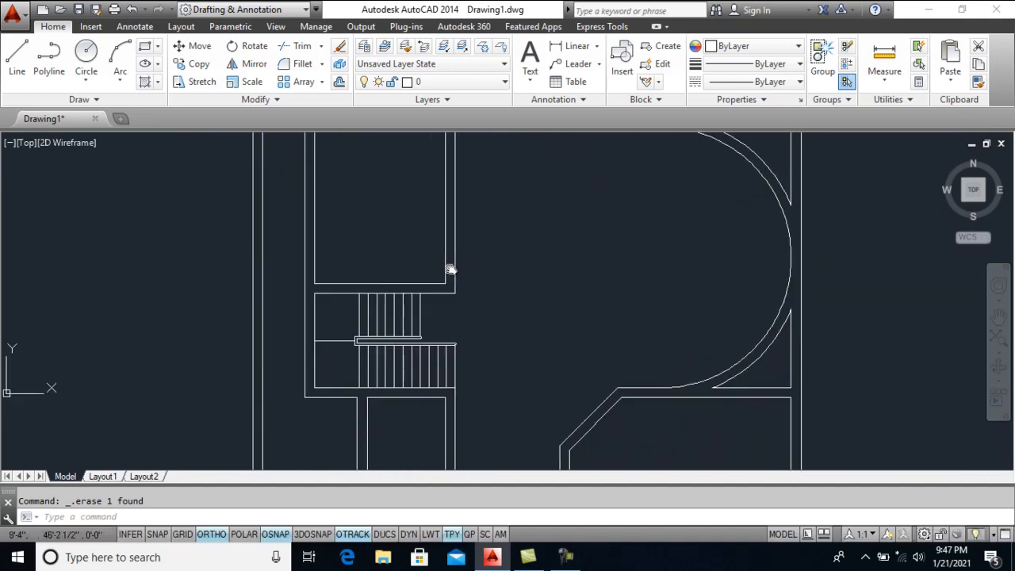
pyautogui.scroll(-4, 494, 233)
pyautogui.scroll(6, 448, 246)
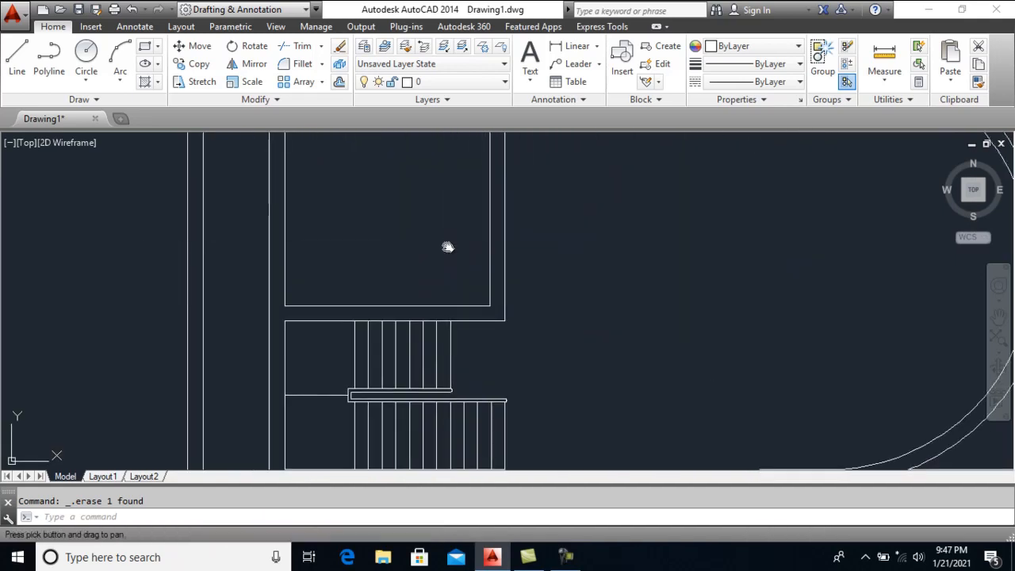
pyautogui.scroll(2, 466, 316)
pyautogui.scroll(-4, 456, 283)
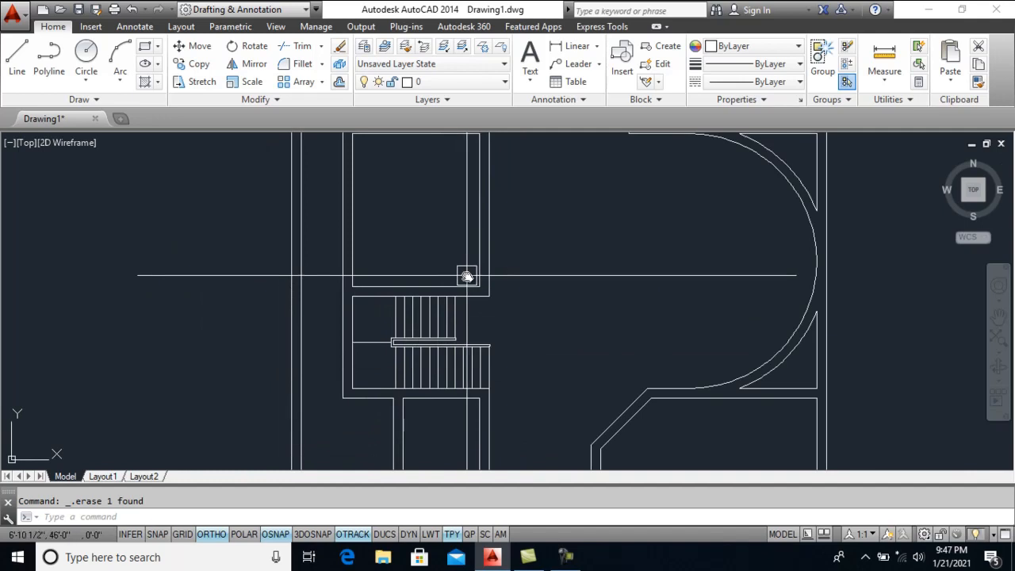
pyautogui.scroll(1, 465, 275)
pyautogui.scroll(-1, 466, 269)
pyautogui.moveTo(465, 265); pyautogui.dragTo(449, 298, button='middle')
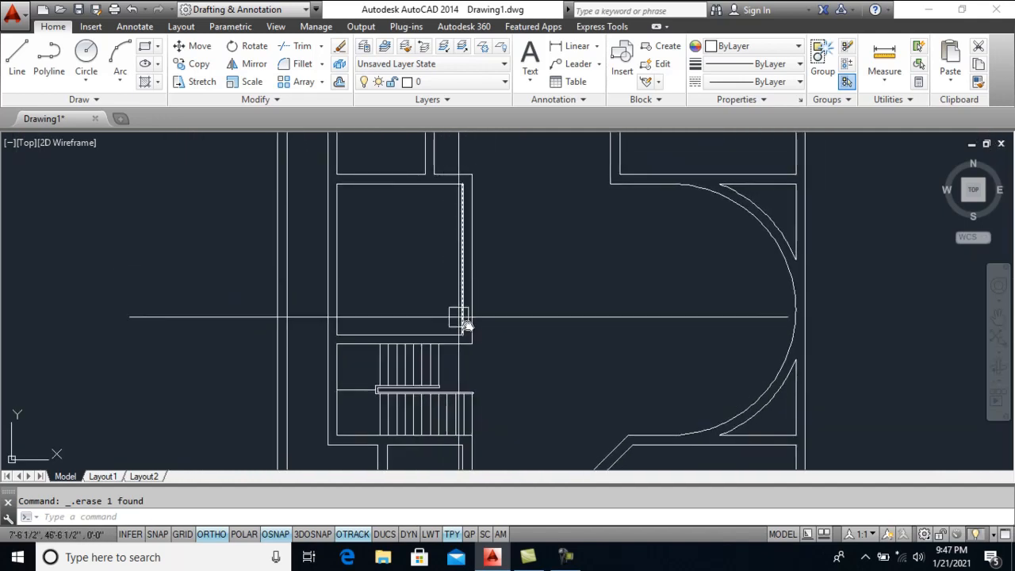
# Fillet the inner lower-right corner of the room above the staircase with a 3' radius
pyautogui.scroll(5, 458, 321)
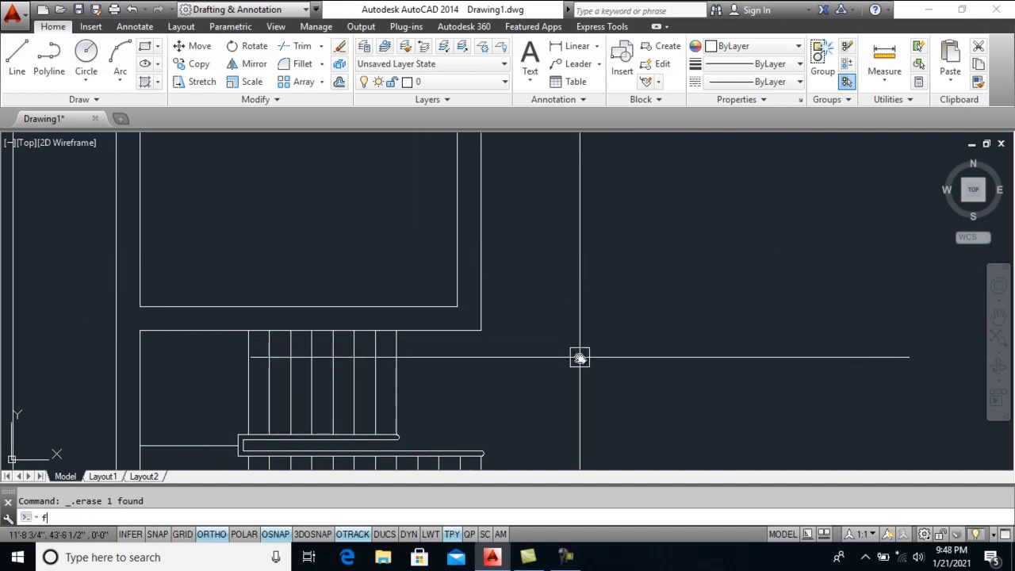
pyautogui.press('Return')
pyautogui.write('r')
pyautogui.press('Return')
pyautogui.write("3'")
pyautogui.press('Return')
pyautogui.click(443, 302)
pyautogui.click(464, 248)
# Offset the corner arc 9" toward the outer side of the wall
pyautogui.write('o')
pyautogui.press('Return')
pyautogui.write('9')
pyautogui.press('Return')
pyautogui.click(430, 278)
pyautogui.click(544, 363)
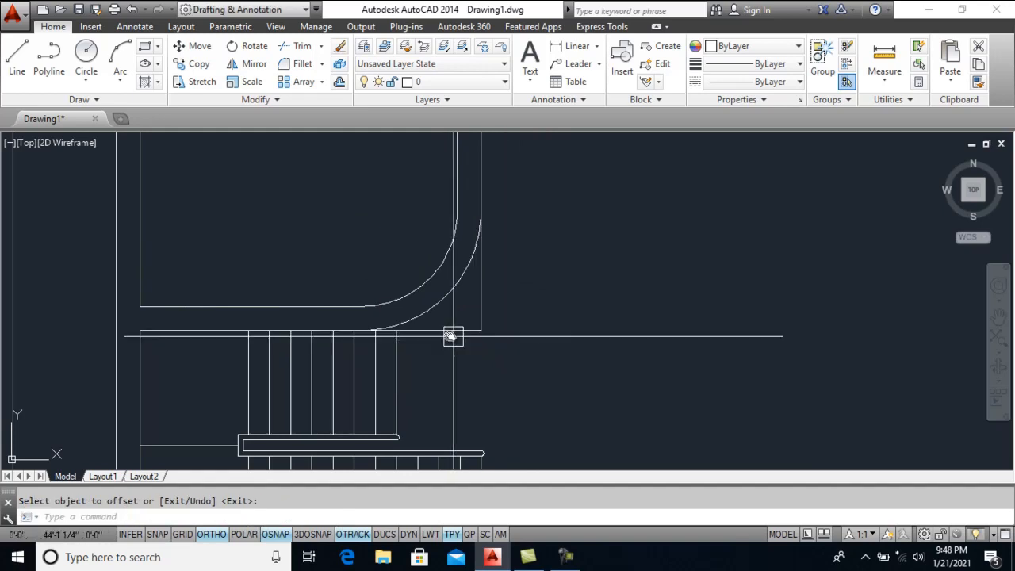
# Trim the outer wall lines that project beyond the offset arc at the rounded corner
pyautogui.write('tr')
pyautogui.press('Return')
pyautogui.press('Return')
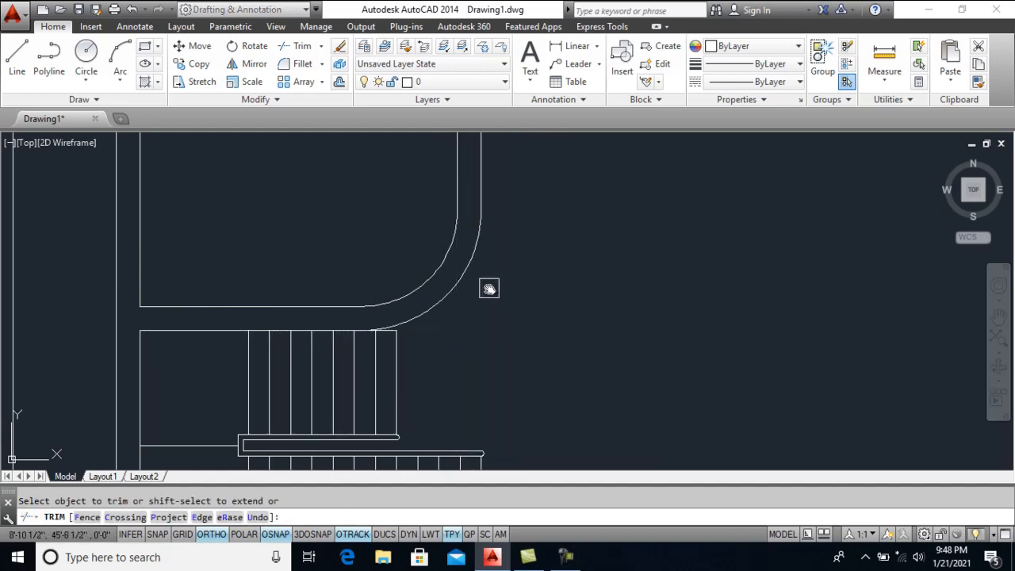
pyautogui.scroll(4, 444, 327)
pyautogui.scroll(-5, 376, 306)
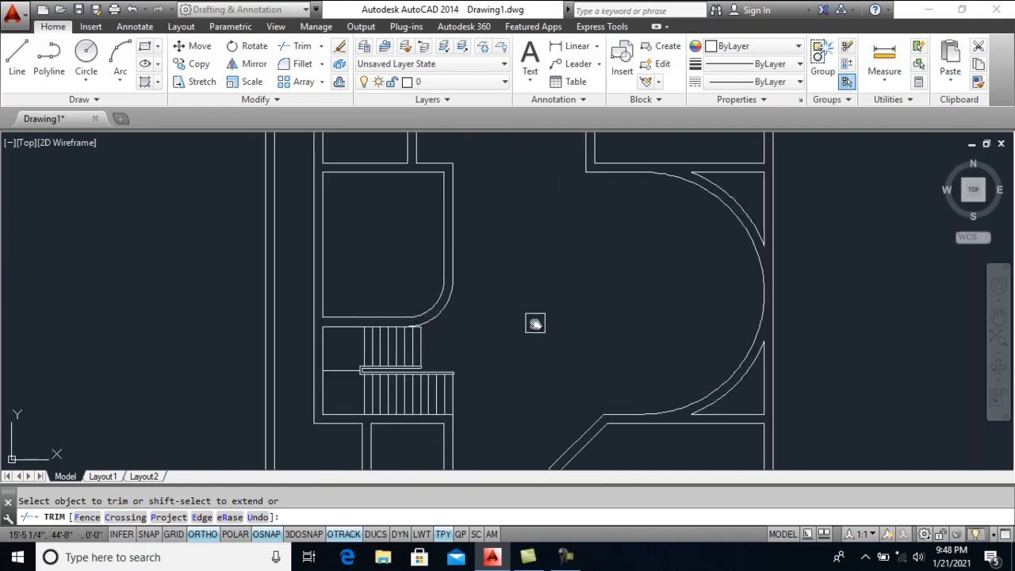
# Undo the trim, offset and fillet that rounded the lower-right corner of the room above the staircase
pyautogui.scroll(-4, 536, 323)
pyautogui.scroll(3, 536, 323)
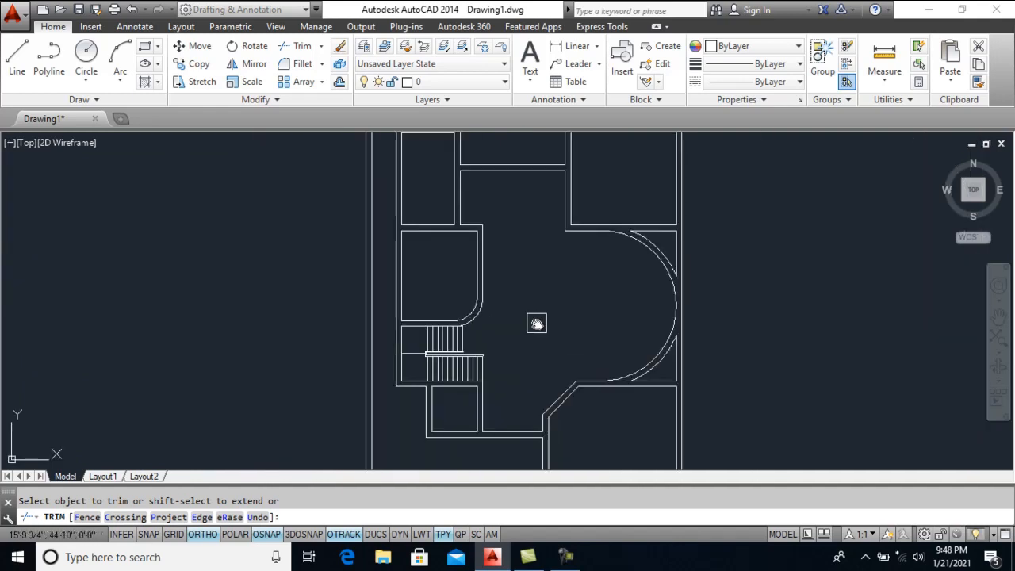
pyautogui.press('Escape')
pyautogui.press('Escape')
pyautogui.hotkey('ctrl', 'z')
pyautogui.scroll(5, 544, 349)
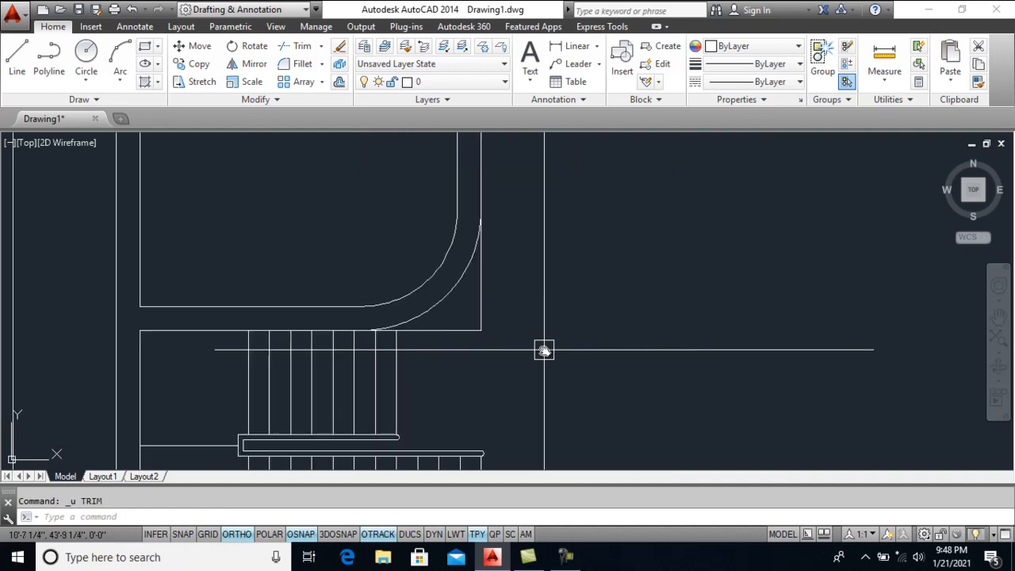
pyautogui.hotkey('ctrl', 'z')
pyautogui.moveTo(552, 347); pyautogui.dragTo(470, 394, button='middle')
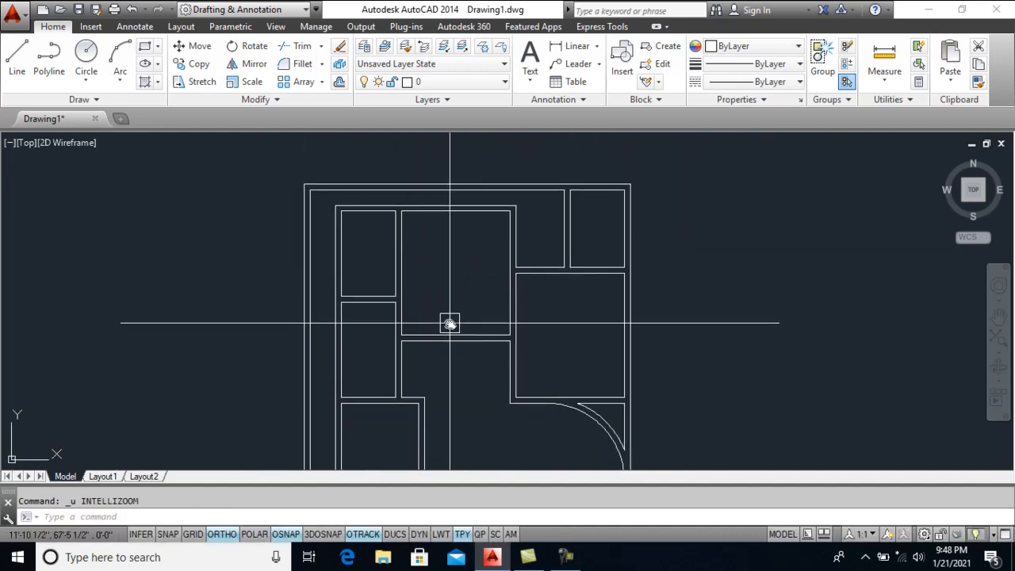
# Offset one wall line 4.5" inward in each upper room: central room's left, middle-right room's bottom, top-right room's right, upper-left room's top
pyautogui.scroll(4, 458, 331)
pyautogui.write('o')
pyautogui.press('Return')
pyautogui.write('4.5')
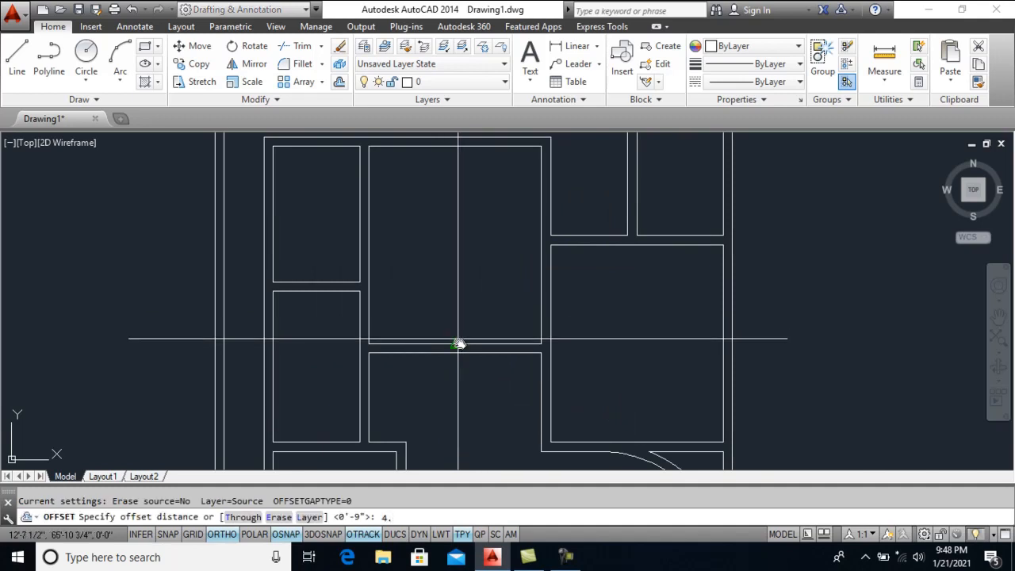
pyautogui.press('Return')
pyautogui.moveTo(392, 314); pyautogui.dragTo(342, 295, button='middle')
pyautogui.click(322, 302)
pyautogui.click(396, 302)
pyautogui.moveTo(529, 413); pyautogui.dragTo(596, 283, button='middle')
pyautogui.click(671, 275)
pyautogui.click(664, 274)
pyautogui.click(274, 216)
pyautogui.click(281, 286)
# Offset the second left room's right and top wall lines and the bottom wall line of the room above the staircase 4.5" inward
pyautogui.moveTo(303, 297); pyautogui.dragTo(412, 231, button='middle')
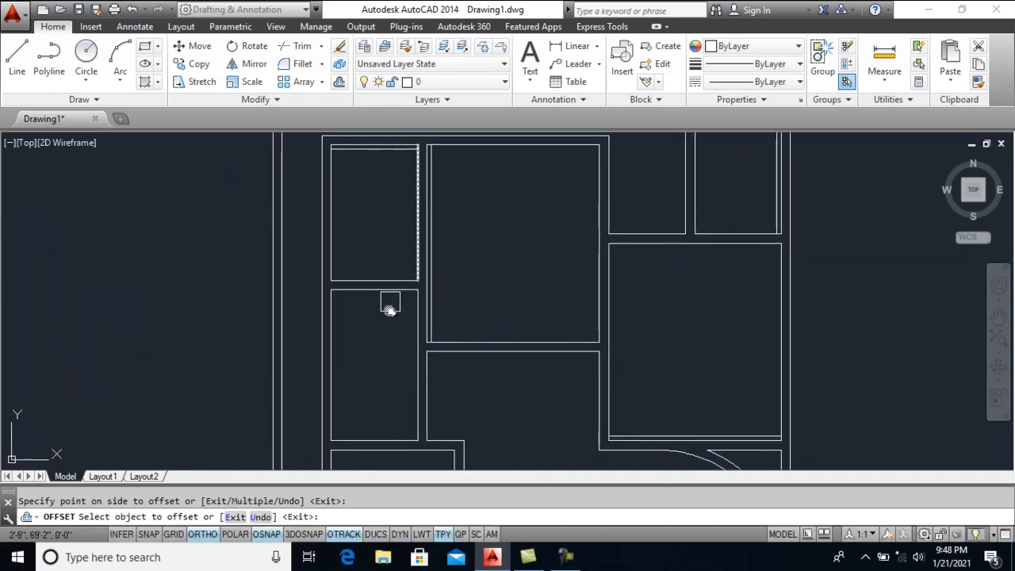
pyautogui.moveTo(389, 310); pyautogui.dragTo(393, 242, button='middle')
pyautogui.click(360, 181)
pyautogui.click(373, 245)
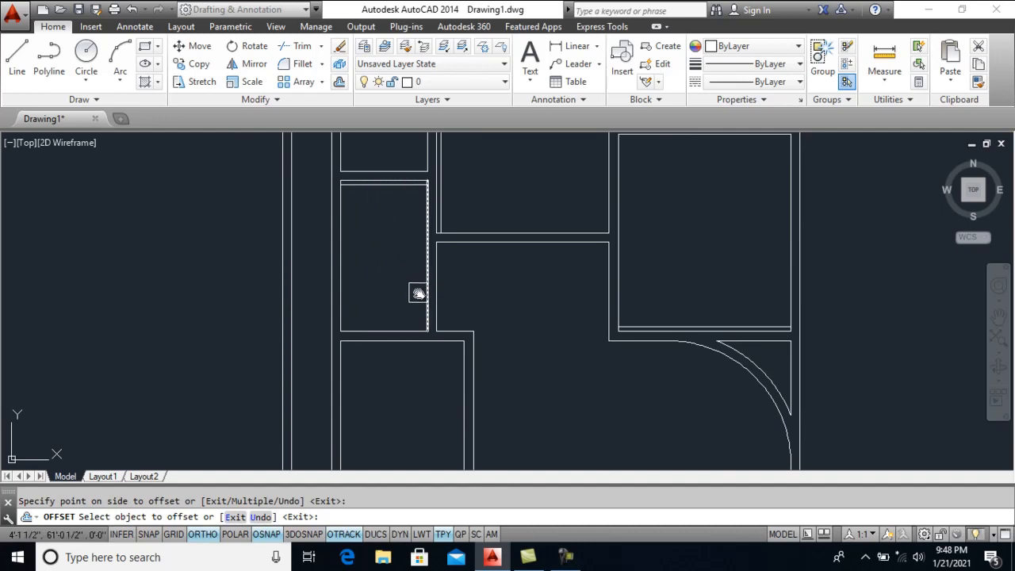
pyautogui.moveTo(420, 349); pyautogui.dragTo(372, 273, button='middle')
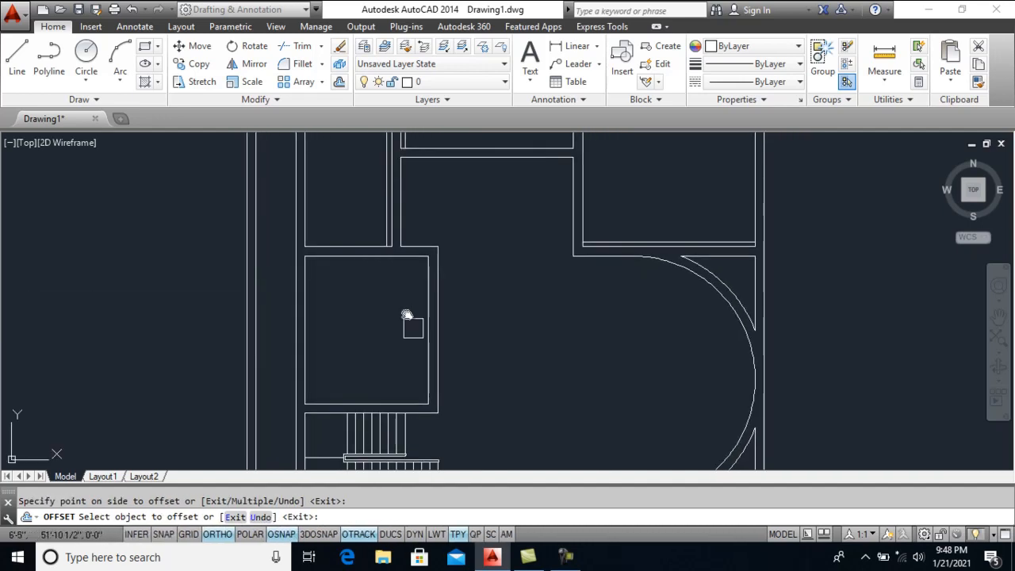
pyautogui.moveTo(407, 315); pyautogui.dragTo(405, 276, button='middle')
pyautogui.click(404, 366)
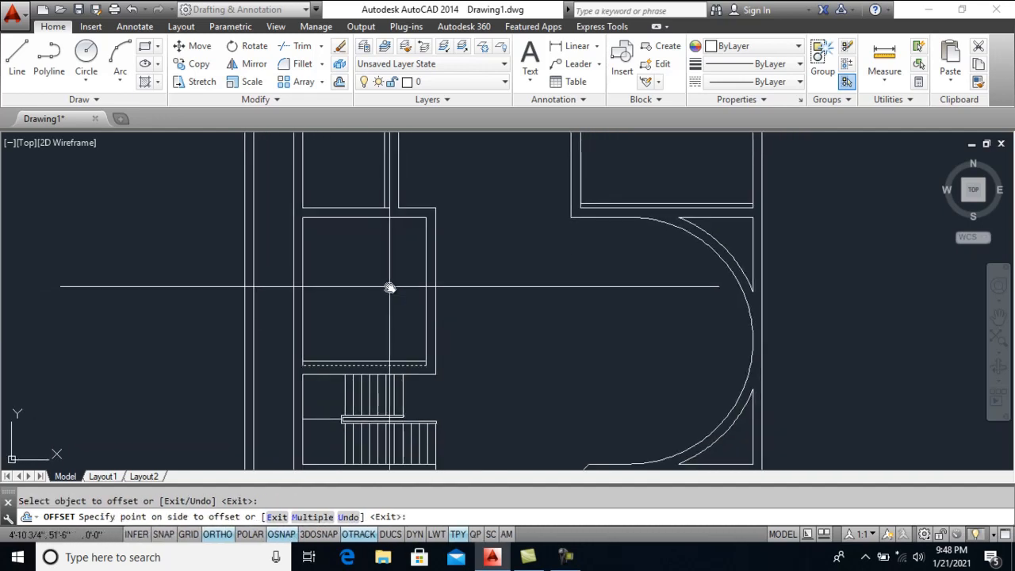
pyautogui.click(392, 291)
# Offset the bottom wall lines of the lower-right room and the small room below the staircase 4.5" inward
pyautogui.moveTo(431, 338)
pyautogui.mouseDown(button='middle')
pyautogui.moveTo(433, 232)
pyautogui.moveTo(414, 151)
pyautogui.mouseUp(button='middle')
pyautogui.moveTo(639, 382); pyautogui.dragTo(513, 244, button='middle')
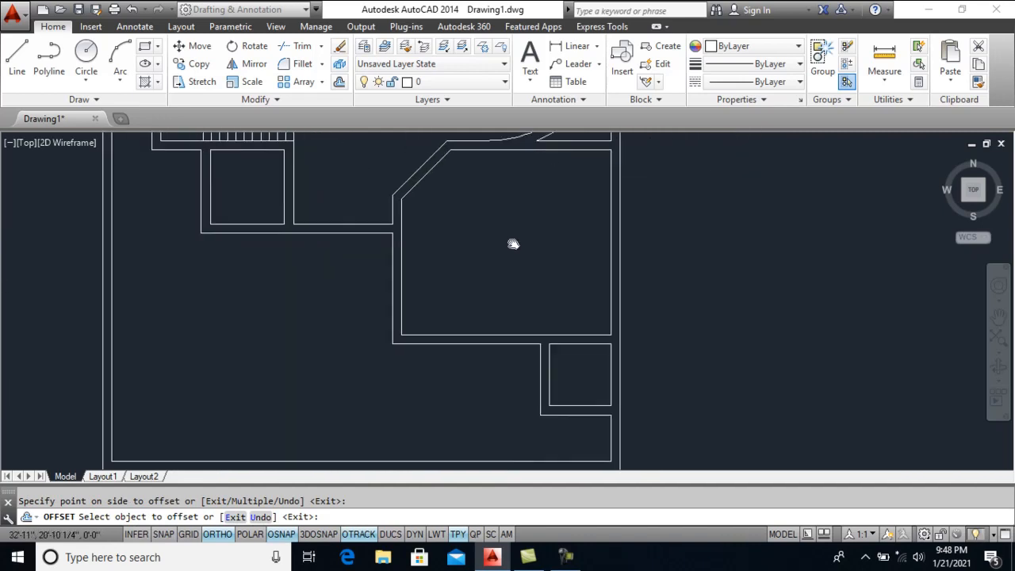
pyautogui.click(446, 327)
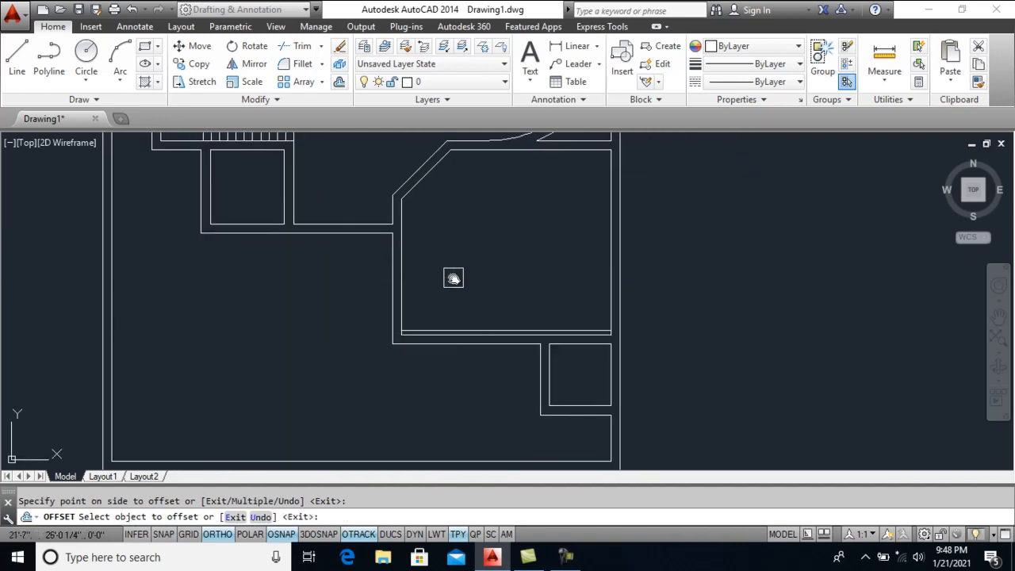
pyautogui.moveTo(220, 198); pyautogui.dragTo(282, 261, button='middle')
pyautogui.click(301, 284)
pyautogui.click(302, 236)
pyautogui.press('Return')
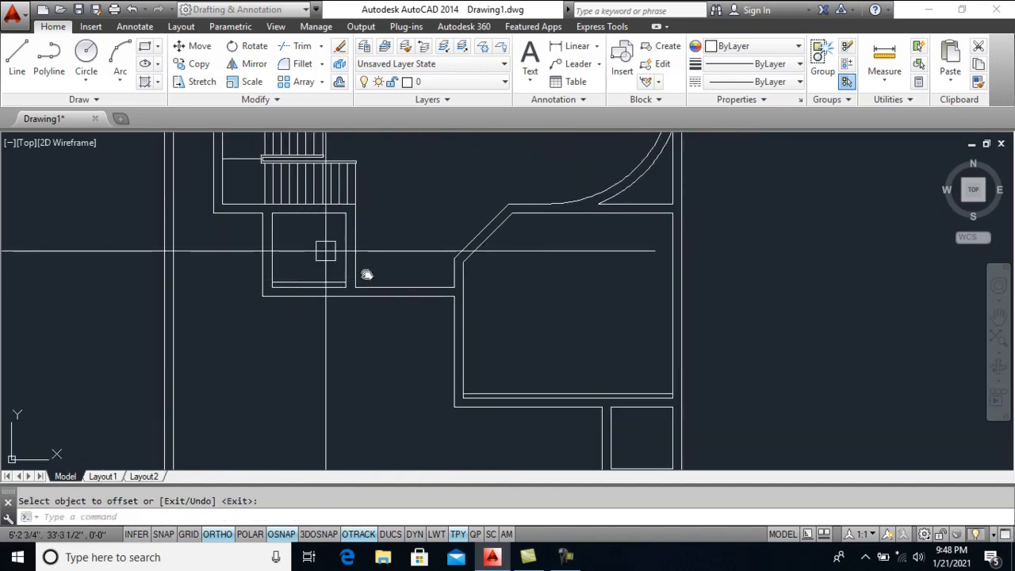
# Offset the door jamb lines of the lower-right, middle-right and central rooms 42" further into each room
pyautogui.press('Return')
pyautogui.write('42')
pyautogui.press('Return')
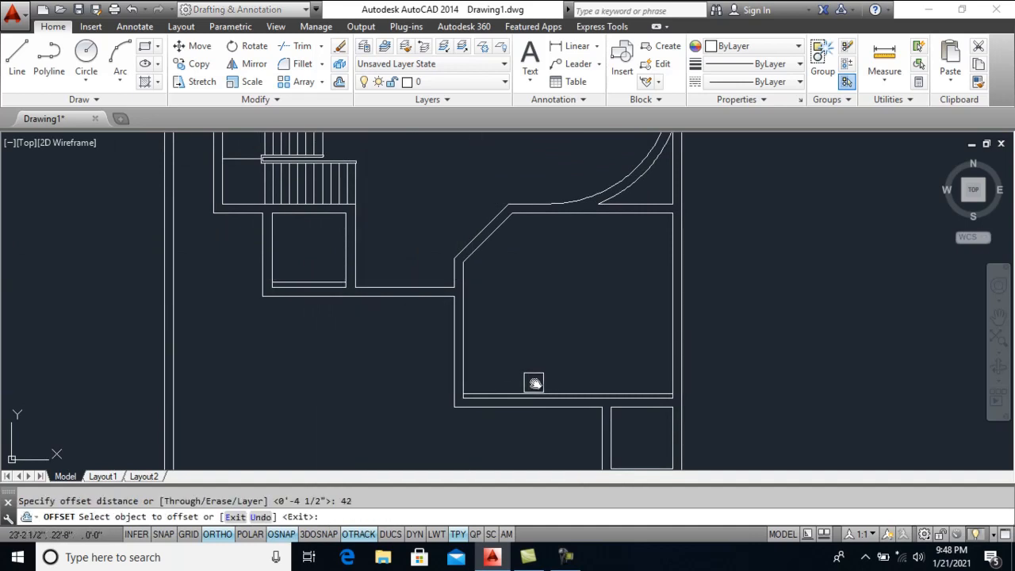
pyautogui.click(531, 389)
pyautogui.click(523, 344)
pyautogui.moveTo(504, 275); pyautogui.dragTo(505, 507, button='middle')
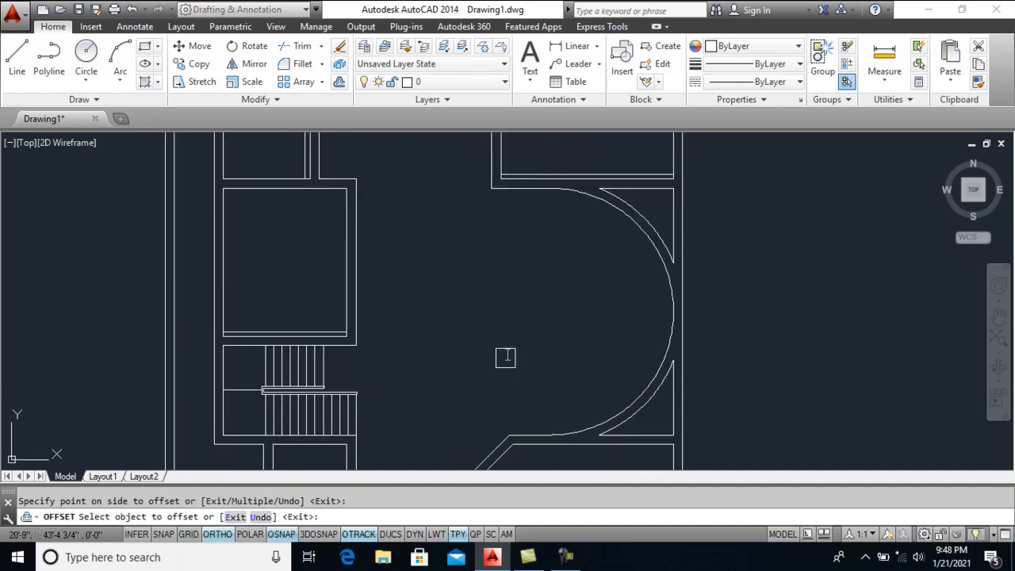
pyautogui.moveTo(512, 194); pyautogui.dragTo(514, 366, button='middle')
pyautogui.scroll(2, 524, 333)
pyautogui.click(523, 349)
pyautogui.click(523, 294)
pyautogui.moveTo(336, 220); pyautogui.dragTo(443, 358, button='middle')
# Extend the 42" door jamb lines across the walls of the central, middle-right and lower-right rooms
pyautogui.press('Escape')
pyautogui.write('ex')
pyautogui.press('Return')
pyautogui.press('Return')
pyautogui.click(381, 311)
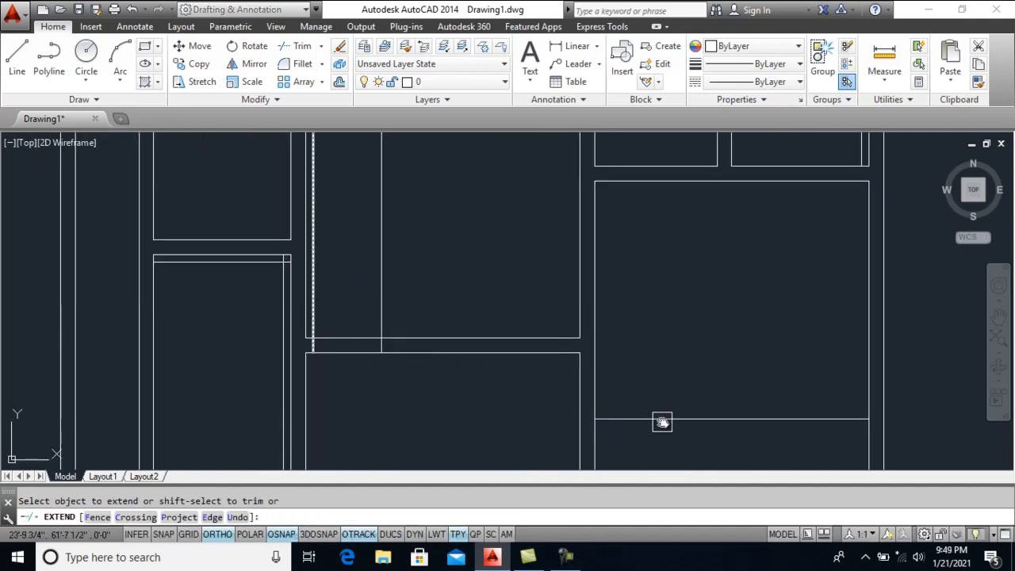
pyautogui.moveTo(655, 418); pyautogui.dragTo(638, 290, button='middle')
pyautogui.scroll(-4, 539, 270)
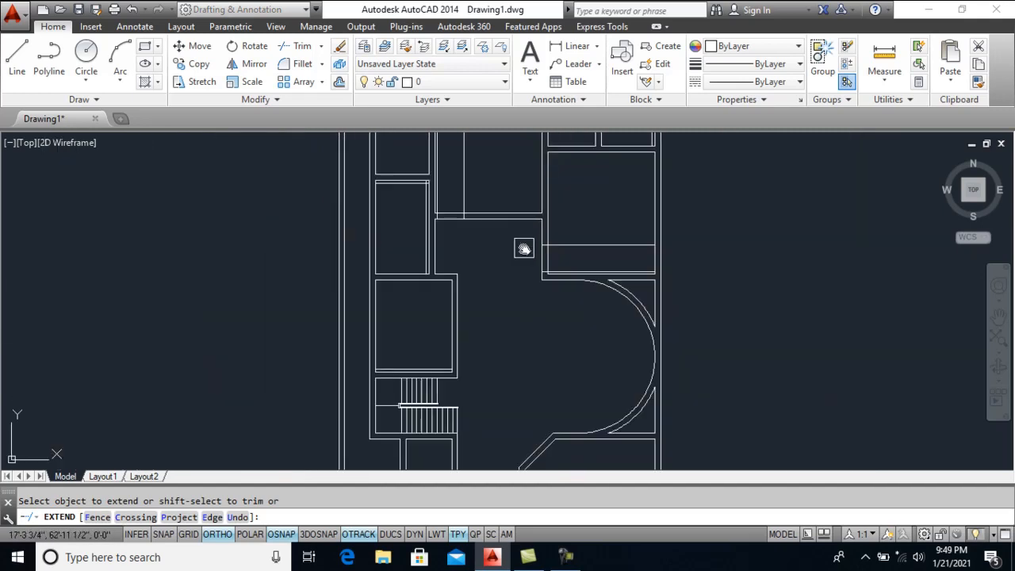
pyautogui.scroll(3, 514, 264)
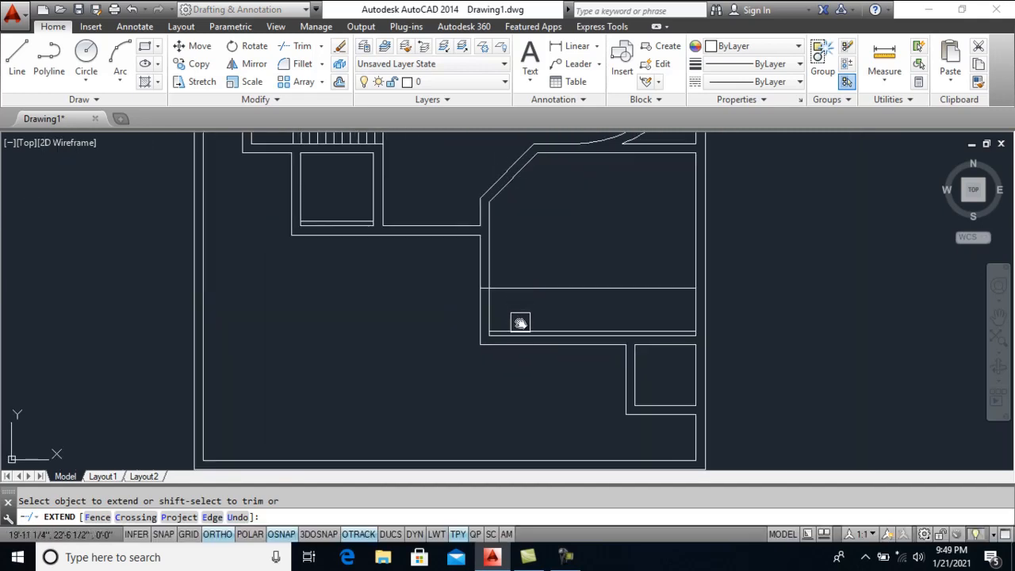
# Trim the lower-right room's left wall and leftover jamb lines to open a 42" doorway
pyautogui.press('Escape')
pyautogui.write('tr')
pyautogui.press('Return')
pyautogui.press('Return')
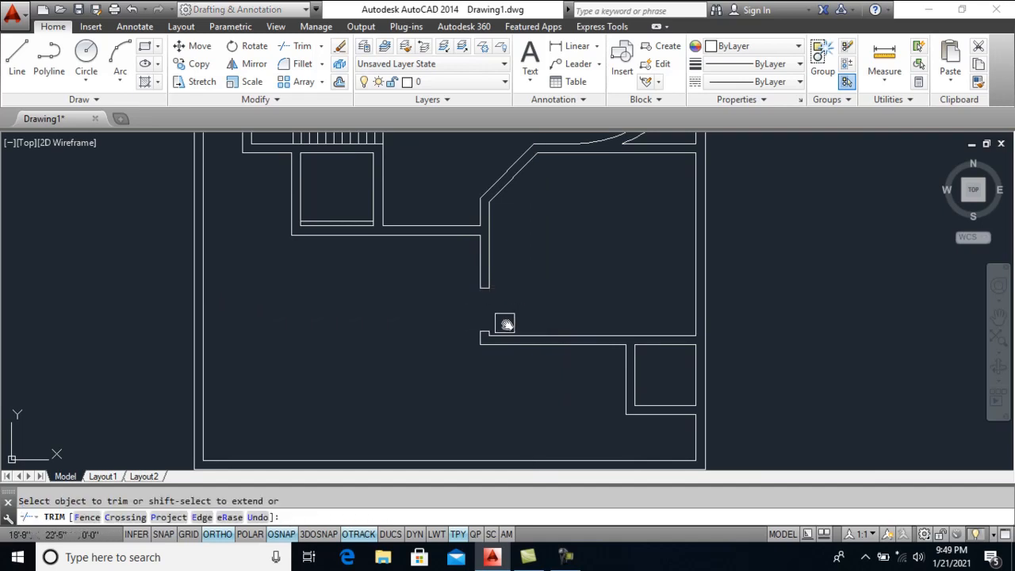
# Trim 42" door openings in the middle-right room's left wall and the central room's bottom wall, removing the excess jamb lines
pyautogui.scroll(-3, 505, 323)
pyautogui.moveTo(475, 197); pyautogui.dragTo(503, 301, button='middle')
pyautogui.scroll(5, 557, 245)
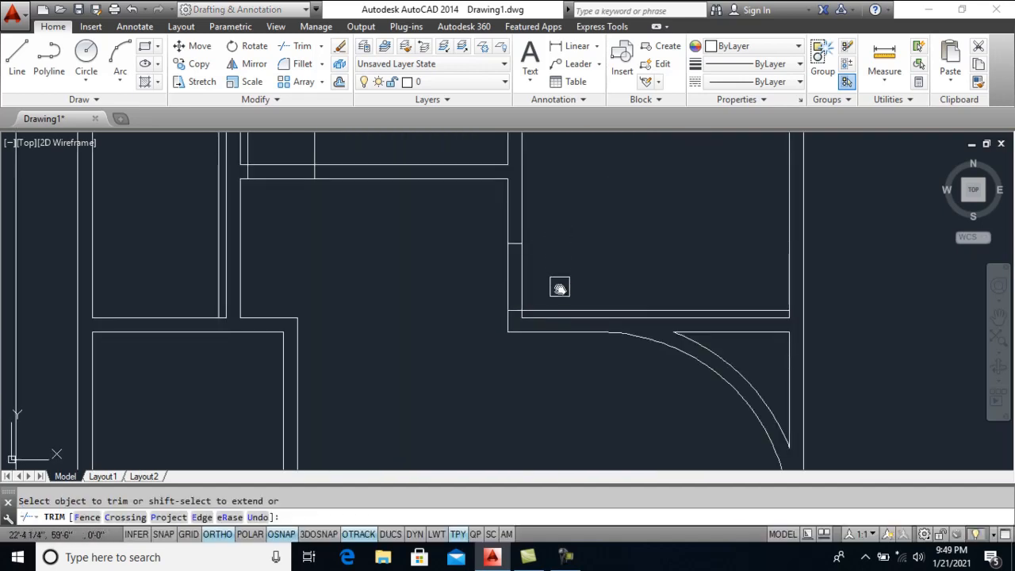
pyautogui.click(448, 288)
pyautogui.moveTo(345, 209); pyautogui.dragTo(420, 318, button='middle')
pyautogui.click(367, 256)
pyautogui.click(346, 316)
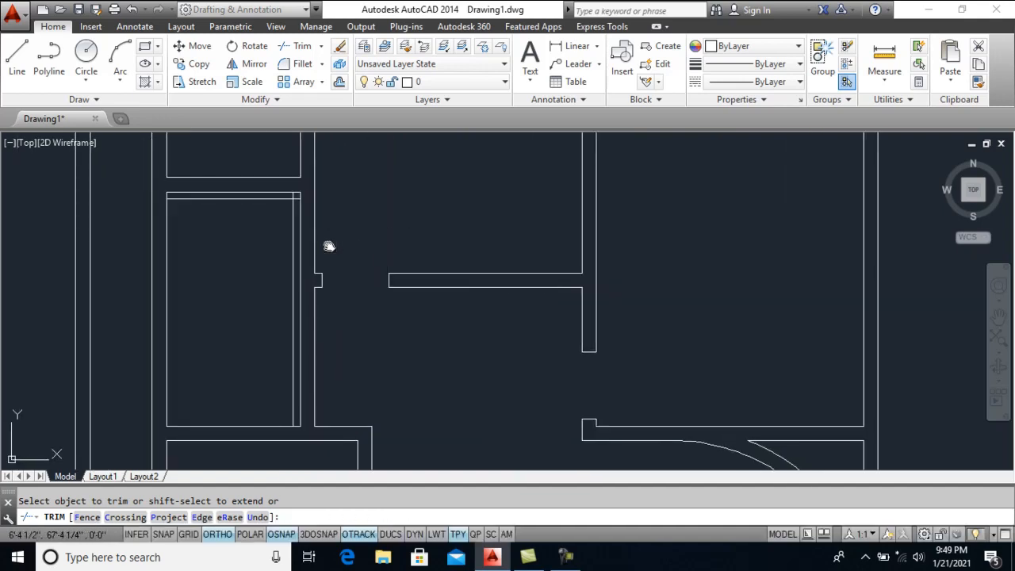
pyautogui.scroll(-2, 418, 245)
pyautogui.press('Return')
# Offset the lower door jamb line of the room above the staircase 3' upward
pyautogui.moveTo(356, 329); pyautogui.dragTo(421, 271, button='middle')
pyautogui.write('o')
pyautogui.press('Return')
pyautogui.write("3'")
pyautogui.press('Return')
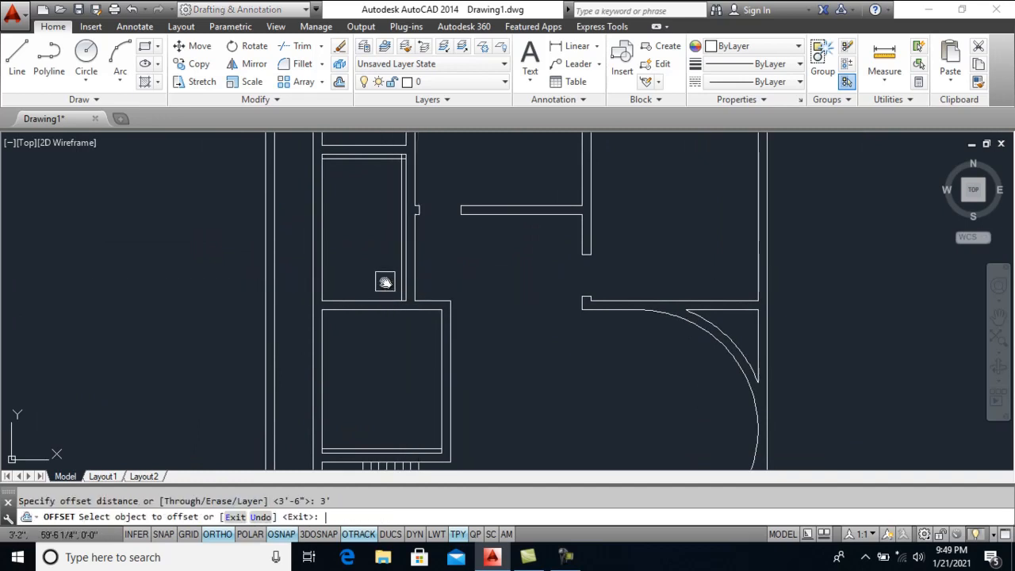
pyautogui.moveTo(427, 352); pyautogui.dragTo(427, 275, button='middle')
pyautogui.scroll(2, 426, 349)
pyautogui.click(421, 377)
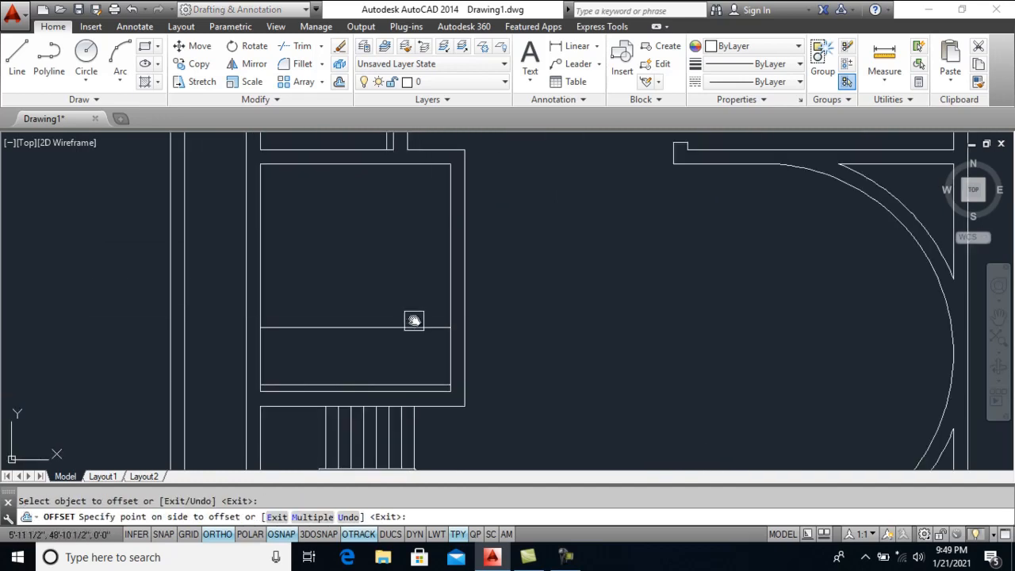
pyautogui.scroll(-4, 421, 197)
pyautogui.scroll(2, 399, 310)
pyautogui.scroll(-2, 440, 307)
pyautogui.moveTo(466, 200); pyautogui.dragTo(477, 315, button='middle')
pyautogui.moveTo(443, 367); pyautogui.dragTo(467, 317, button='middle')
pyautogui.scroll(5, 450, 298)
pyautogui.press('space')
# Extend the jamb lines across the right wall of the room above the staircase and trim out the 3' door opening
pyautogui.moveTo(472, 355); pyautogui.dragTo(472, 337, button='middle')
pyautogui.write('ex')
pyautogui.press('space')
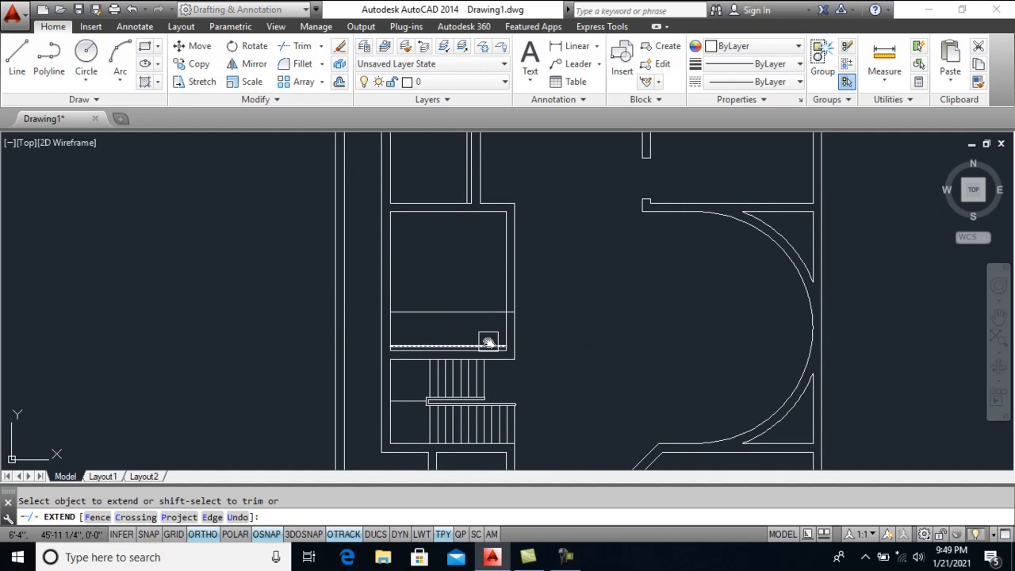
pyautogui.press('space')
pyautogui.write('tr')
pyautogui.press('space')
pyautogui.press('space')
pyautogui.click(520, 328)
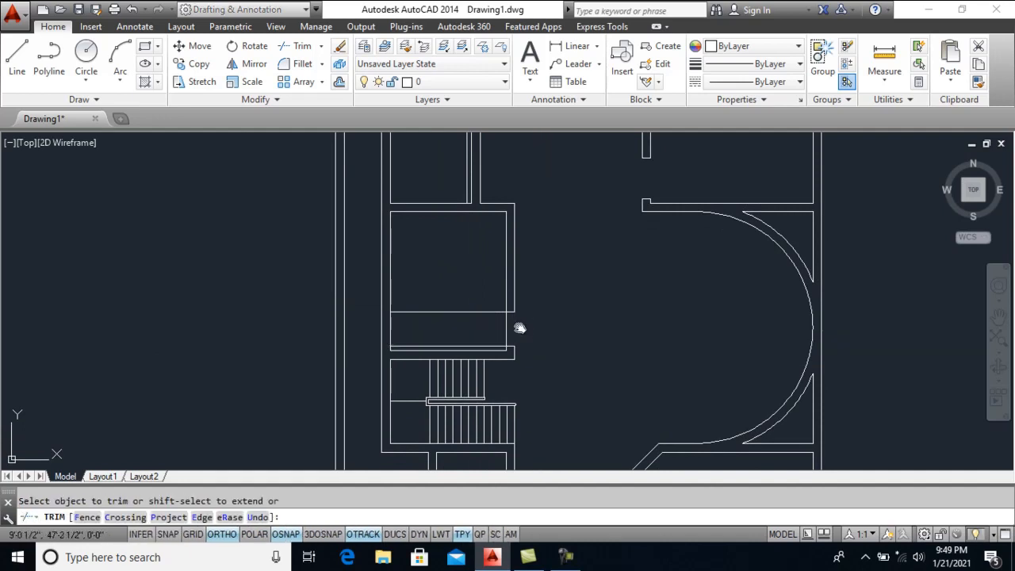
pyautogui.press('space')
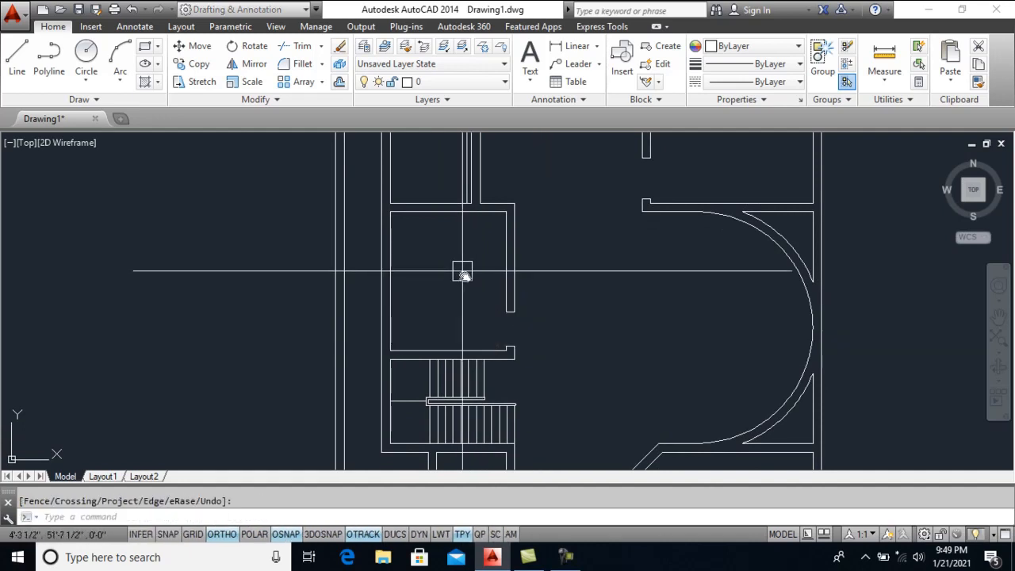
# Offset the second left room's vertical and horizontal door jamb lines 30" into the room
pyautogui.moveTo(455, 241); pyautogui.dragTo(460, 312, button='middle')
pyautogui.write('o')
pyautogui.press('space')
pyautogui.write('30')
pyautogui.press('space')
pyautogui.click(463, 240)
pyautogui.click(425, 232)
pyautogui.moveTo(425, 232); pyautogui.dragTo(439, 268, button='middle')
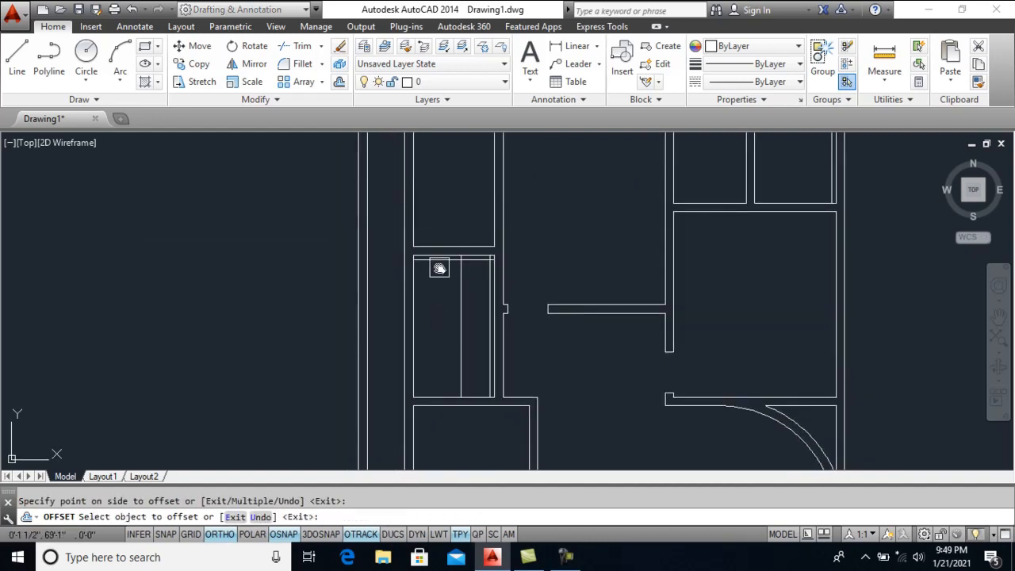
pyautogui.click(433, 261)
pyautogui.click(433, 268)
# Offset the door jamb lines of the upper-left room, the top-right room and the small room below the staircase 30" inward
pyautogui.moveTo(462, 224); pyautogui.dragTo(464, 372, button='middle')
pyautogui.click(444, 275)
pyautogui.click(443, 304)
pyautogui.click(824, 308)
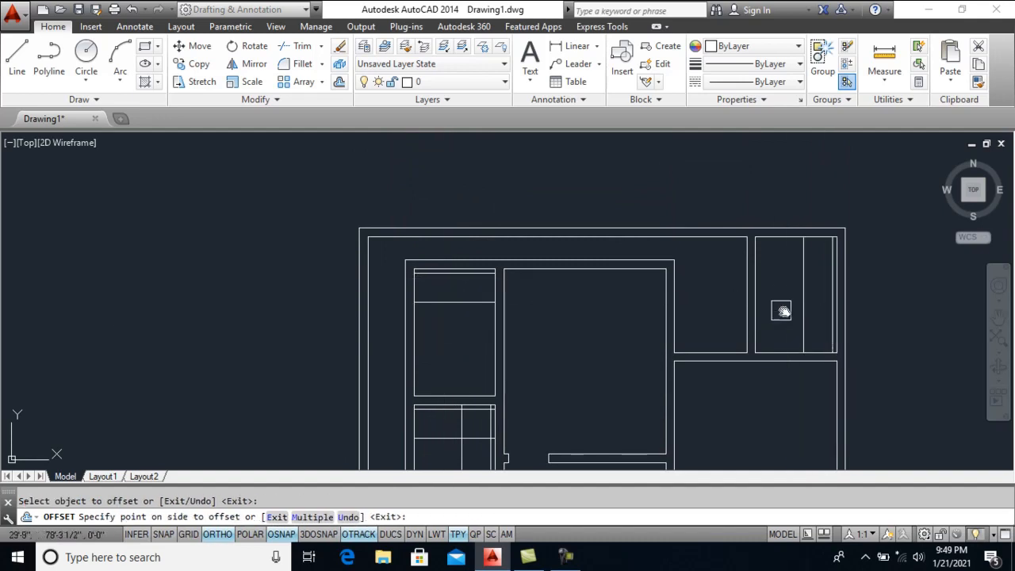
pyautogui.click(780, 311)
pyautogui.moveTo(776, 342); pyautogui.dragTo(689, 76, button='middle')
pyautogui.moveTo(472, 325); pyautogui.dragTo(544, 96, button='middle')
pyautogui.click(489, 359)
pyautogui.click(487, 331)
pyautogui.press('Return')
# Extend the 30" door jamb lines across the walls of the small room below the staircase, both left rooms and the top-right room
pyautogui.write('ex')
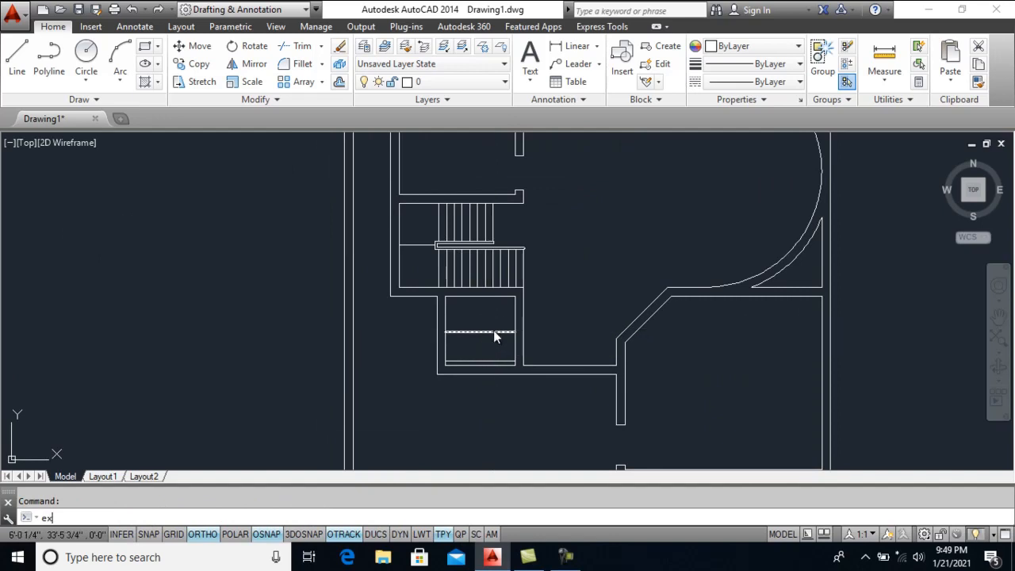
pyautogui.press('Return')
pyautogui.press('Return')
pyautogui.click(495, 356)
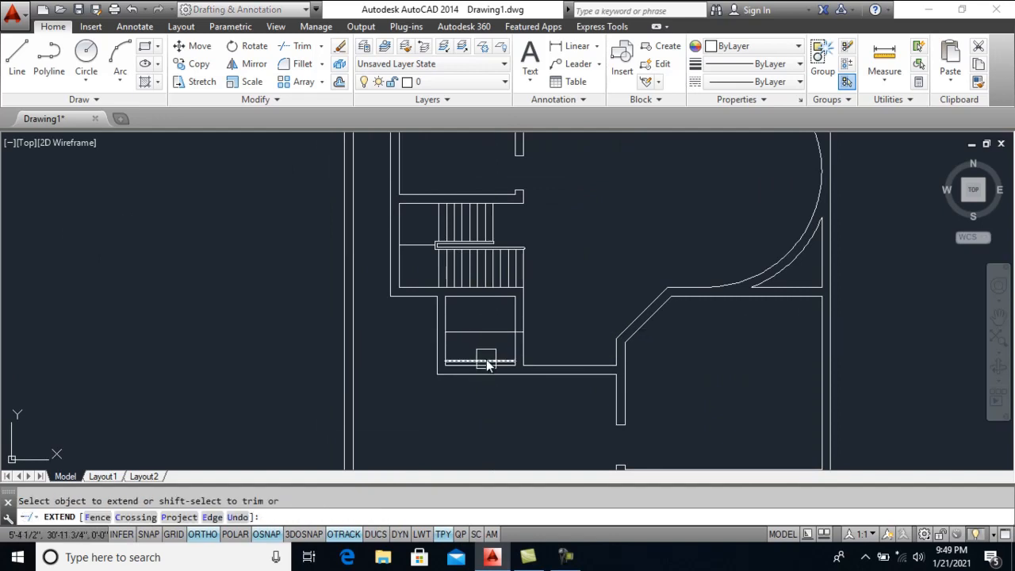
pyautogui.moveTo(544, 287); pyautogui.dragTo(546, 446, button='middle')
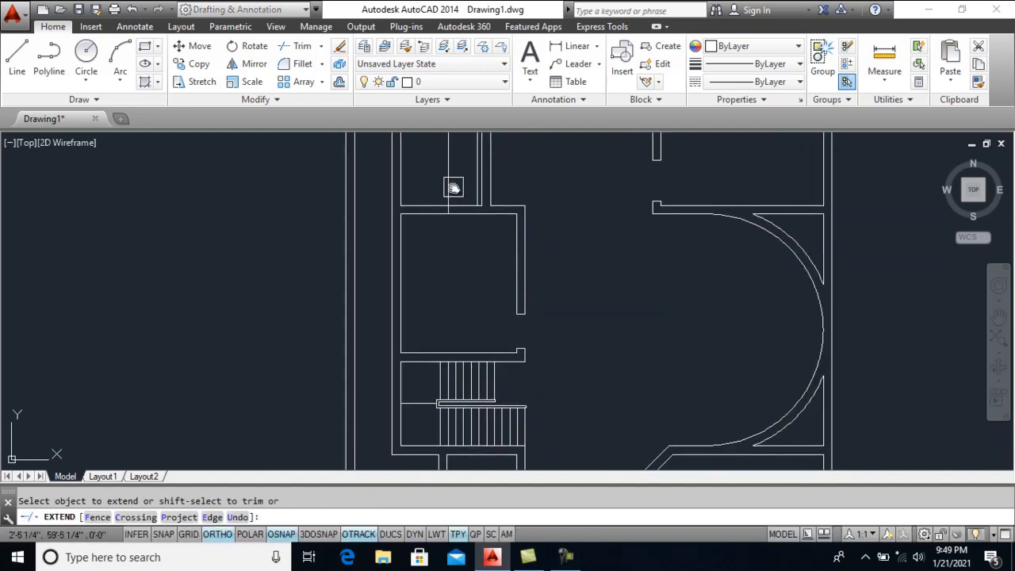
pyautogui.moveTo(453, 187); pyautogui.dragTo(491, 341, button='middle')
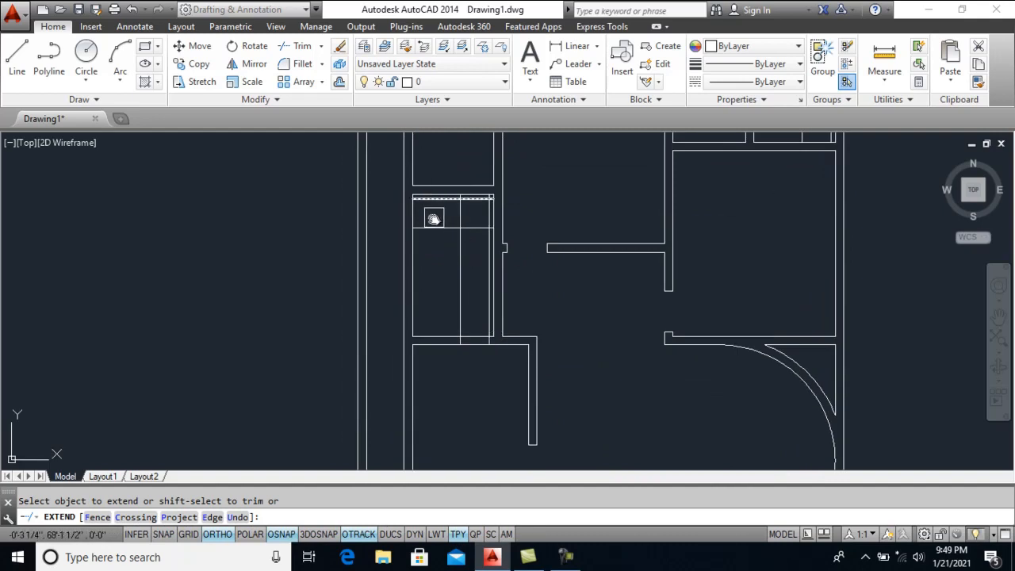
pyautogui.moveTo(468, 204); pyautogui.dragTo(531, 353, button='middle')
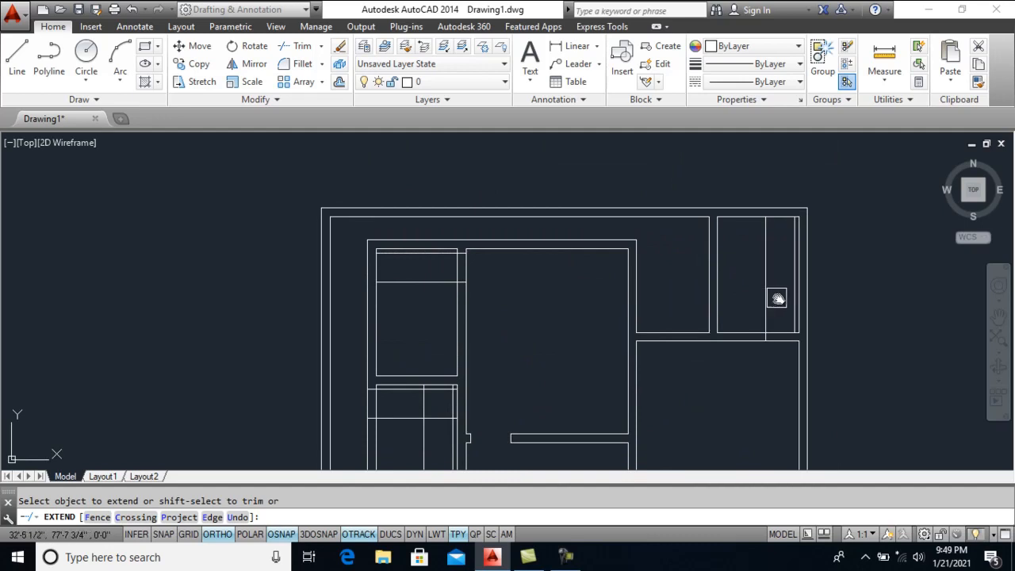
# Trim 30" door openings in the upper-left room's right wall and the top-right room's bottom wall, removing the excess jamb lines
pyautogui.write('t')
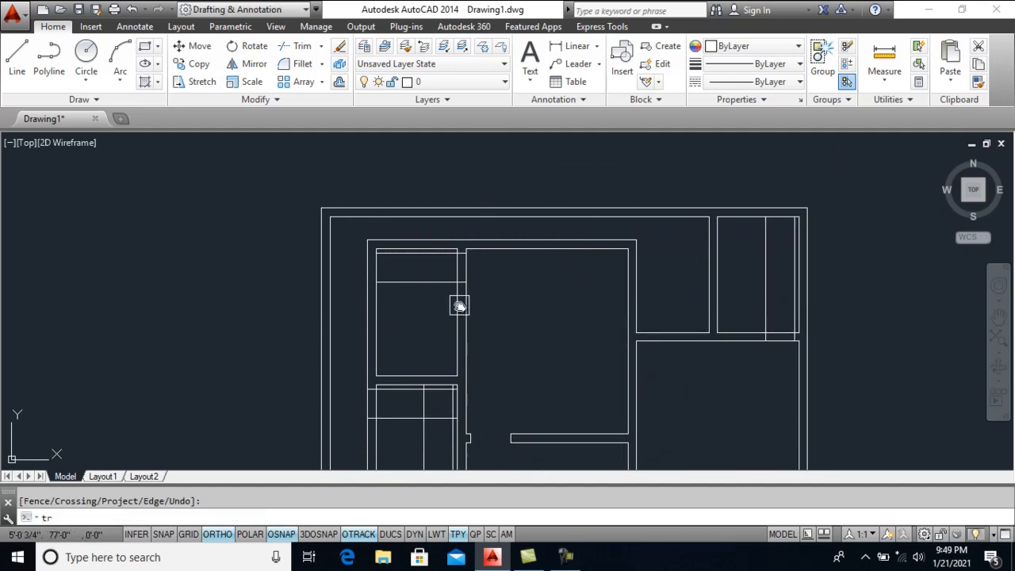
pyautogui.write('r')
pyautogui.press('Return')
pyautogui.press('Return')
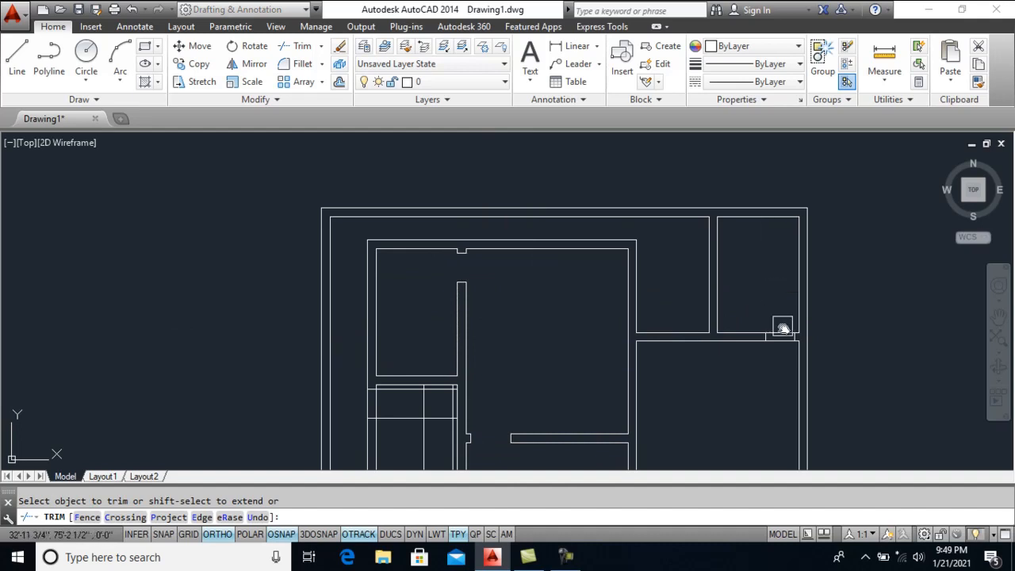
pyautogui.moveTo(666, 333); pyautogui.dragTo(707, 193, button='middle')
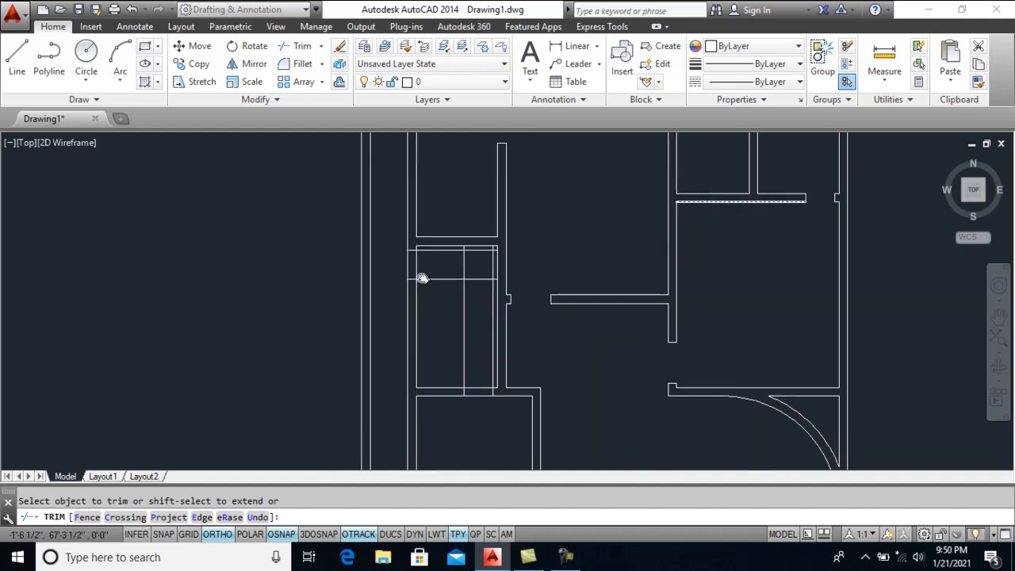
# Trim 30" door openings in the second left room's left and bottom walls
pyautogui.scroll(2, 425, 276)
pyautogui.click(415, 235)
pyautogui.click(330, 254)
pyautogui.scroll(-2, 559, 262)
pyautogui.scroll(1, 559, 370)
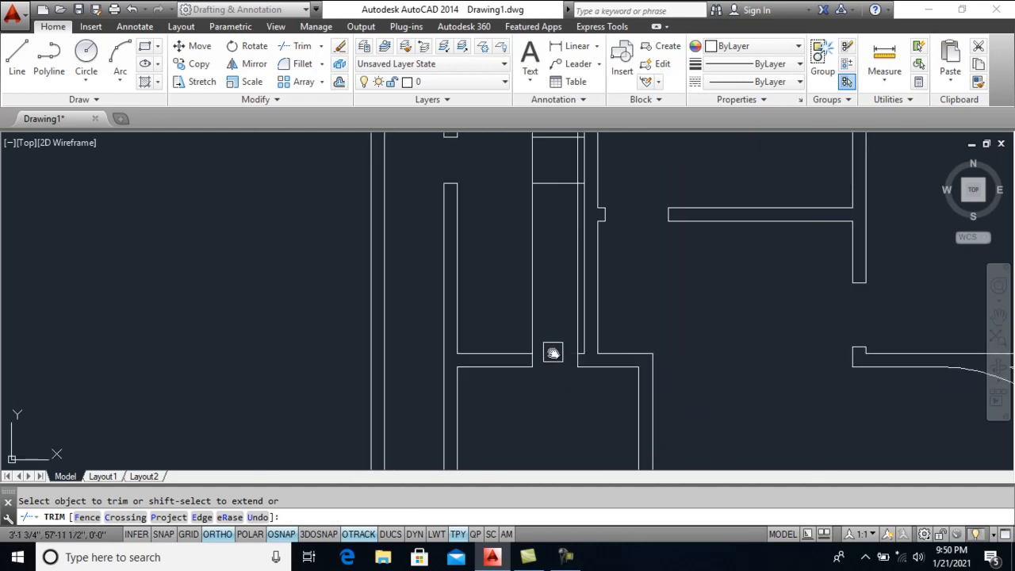
pyautogui.click(533, 310)
pyautogui.moveTo(560, 216); pyautogui.dragTo(561, 324, button='middle')
pyautogui.press('Return')
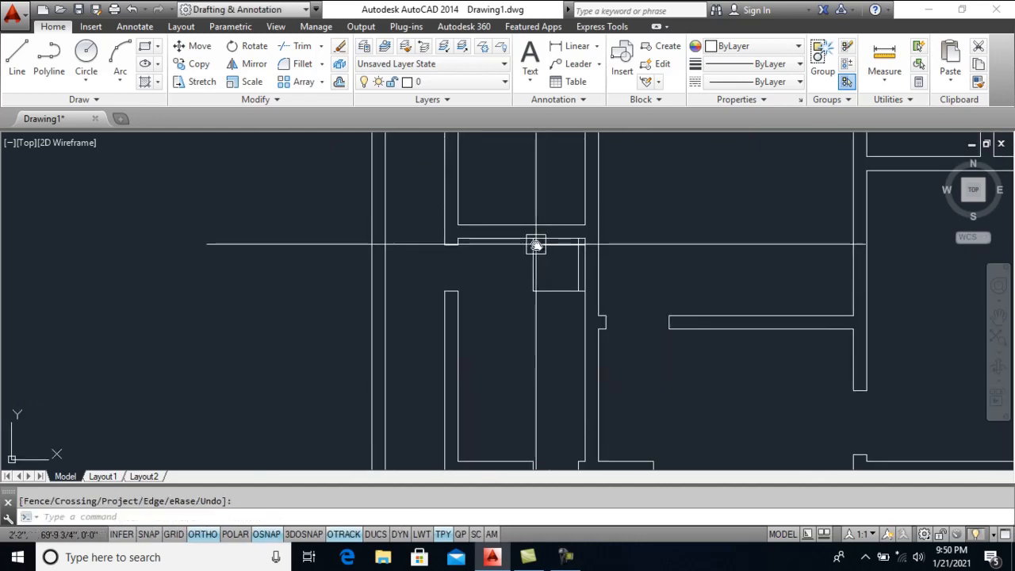
# Delete the leftover vertical and horizontal jamb lines inside the second left room
pyautogui.click(524, 209)
pyautogui.click(576, 328)
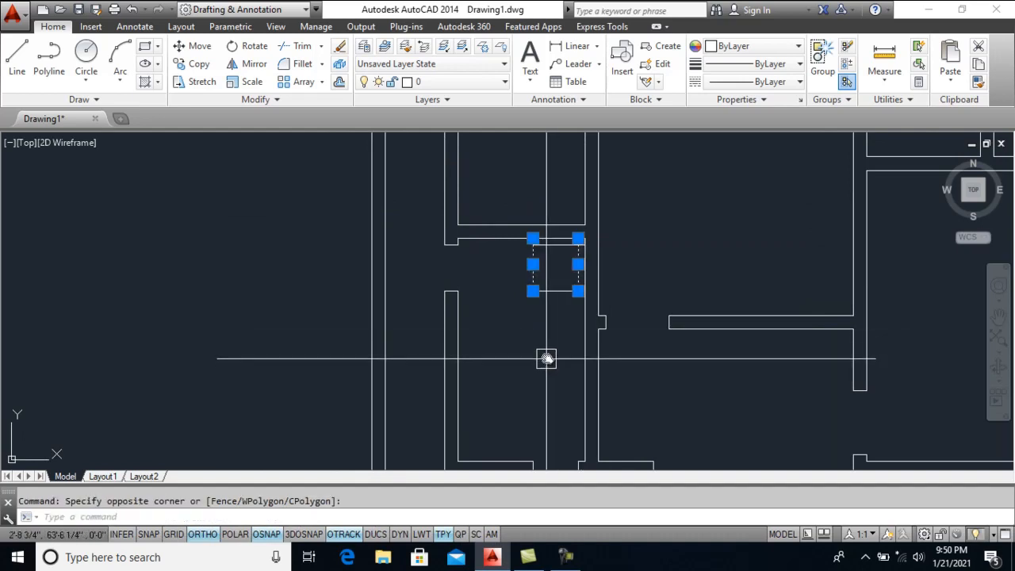
pyautogui.press('Delete')
pyautogui.click(559, 292)
pyautogui.press('Delete')
pyautogui.click(558, 244)
pyautogui.press('Delete')
pyautogui.scroll(-2, 561, 259)
pyautogui.moveTo(594, 324); pyautogui.dragTo(548, 179, button='middle')
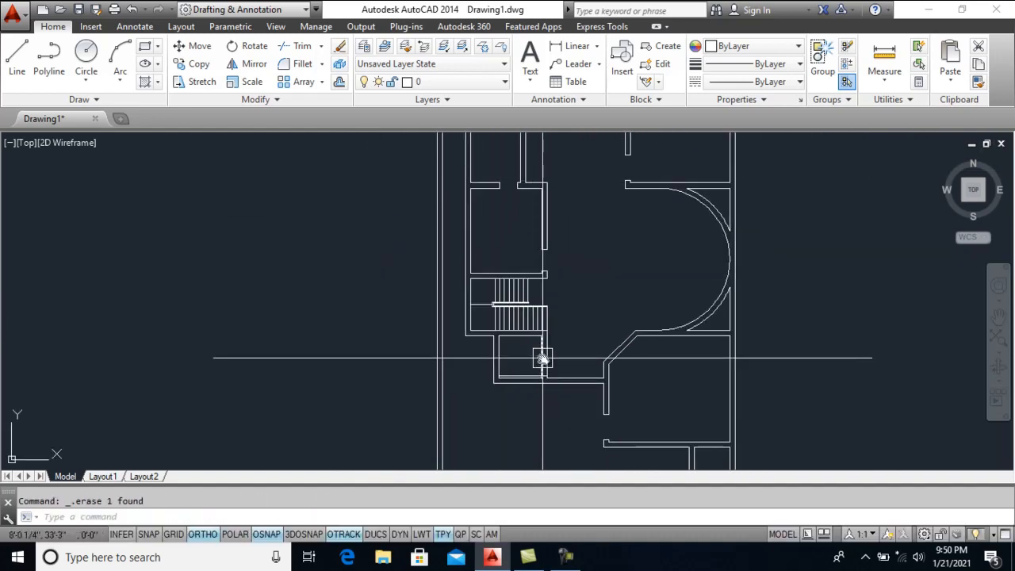
# Trim the 30" door opening in the right wall of the small room below the staircase, removing the excess jamb line
pyautogui.scroll(4, 559, 369)
pyautogui.write('t')
pyautogui.press('Return')
pyautogui.press('Return')
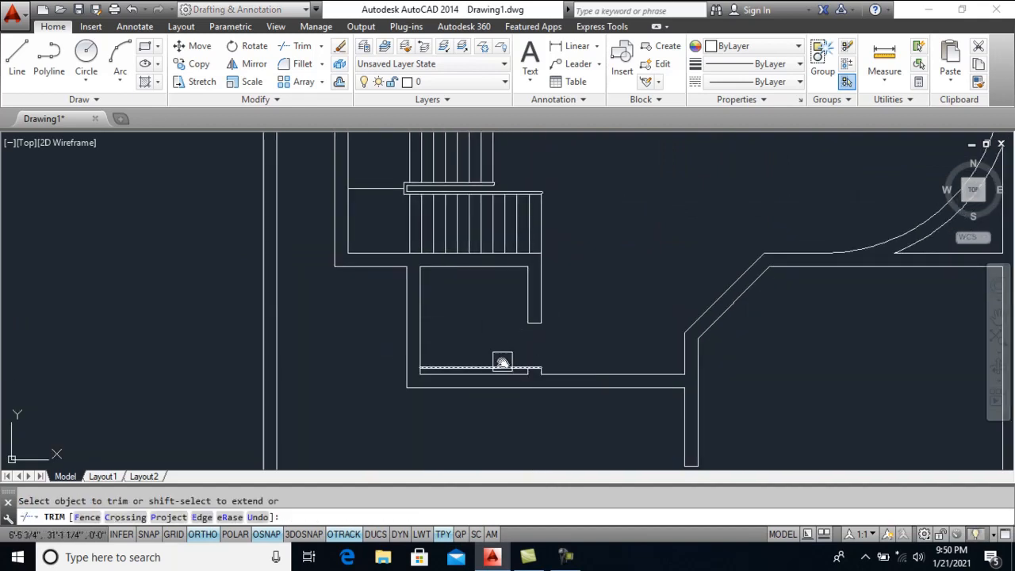
pyautogui.click(502, 362)
pyautogui.press('Return')
# Draw a vertical line across the horizontal wall between the small room below the staircase and the diagonal wall, at the wall's midpoint
pyautogui.moveTo(608, 350); pyautogui.dragTo(564, 270, button='middle')
pyautogui.scroll(1, 564, 270)
pyautogui.write('l')
pyautogui.press('Return')
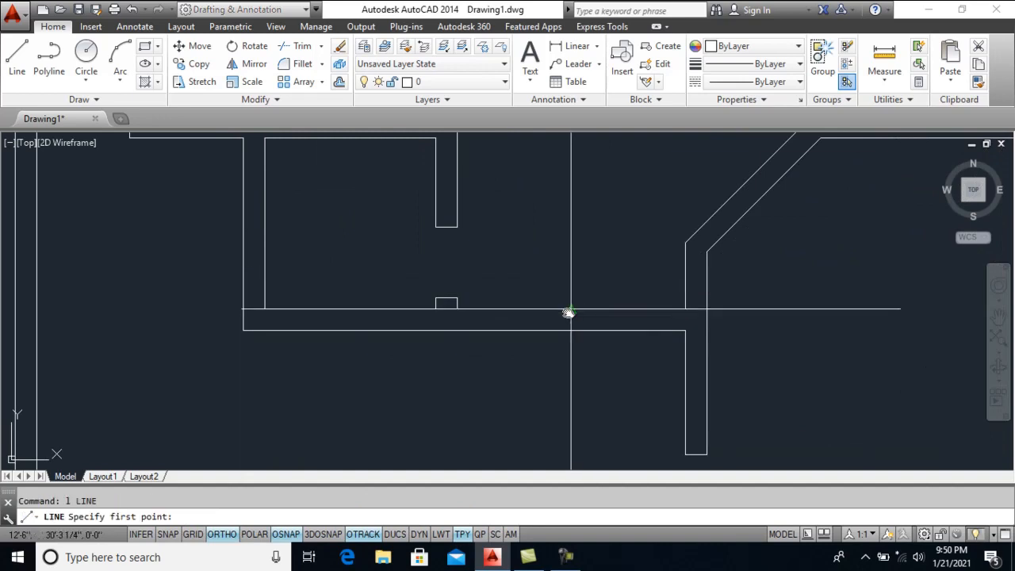
pyautogui.click(570, 310)
pyautogui.click(571, 331)
pyautogui.press('Return')
# Offset the wall's midpoint line 2' to both sides and delete the original centre line
pyautogui.write('o')
pyautogui.press('Return')
pyautogui.write("2'")
pyautogui.scroll(4, 593, 353)
pyautogui.press('Return')
pyautogui.click(537, 282)
pyautogui.click(612, 278)
pyautogui.press('Escape')
pyautogui.click(529, 284)
pyautogui.press('Delete')
# Trim both wall lines between the two offset lines to form a 4' opening
pyautogui.write('tr')
pyautogui.press('Return')
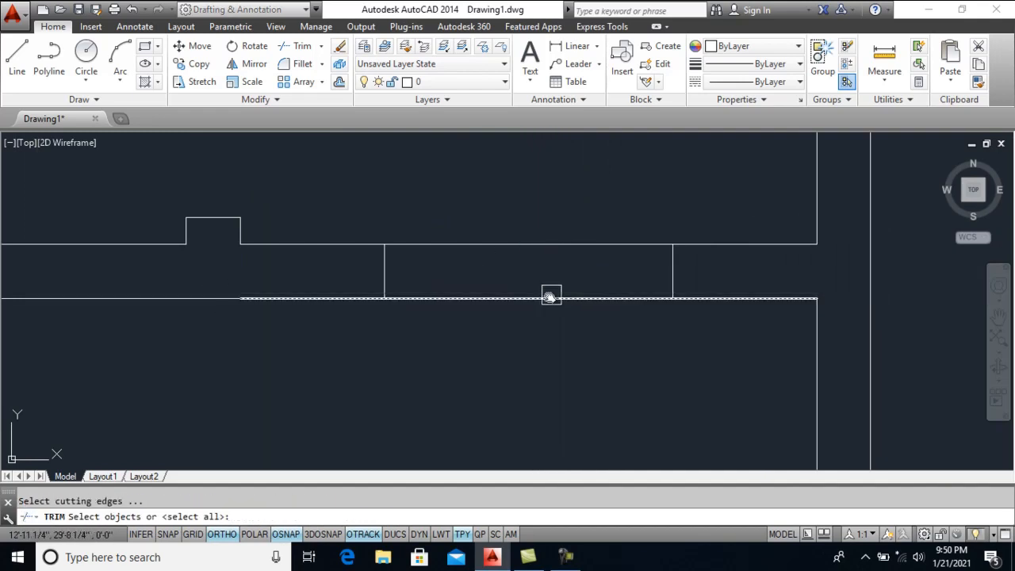
pyautogui.press('Return')
pyautogui.click(550, 297)
pyautogui.click(544, 251)
pyautogui.press('Return')
# Offset both end lines of the 4' opening 1' into the adjoining wall stubs
pyautogui.moveTo(607, 305); pyautogui.dragTo(521, 300, button='middle')
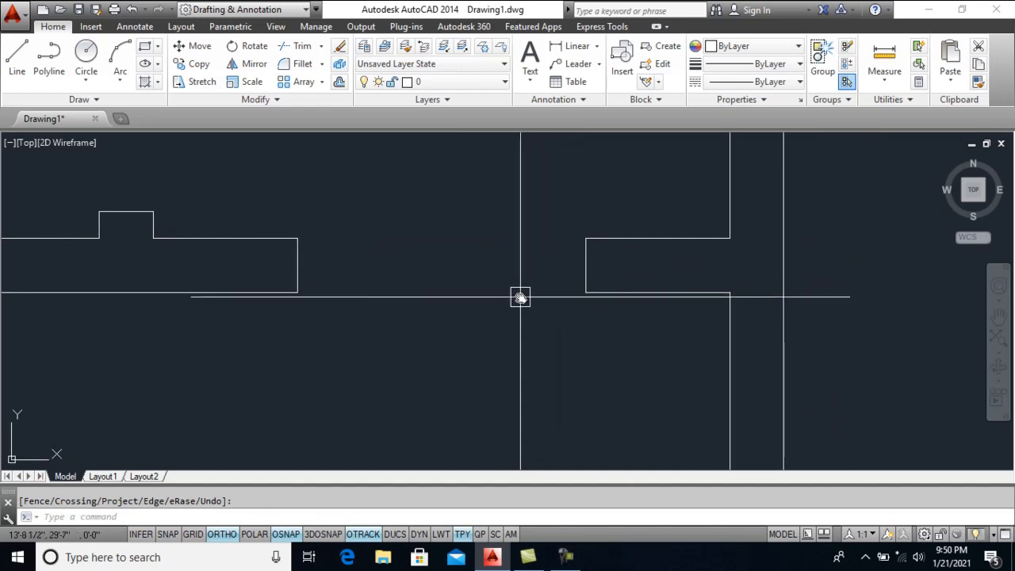
pyautogui.write('o')
pyautogui.press('Return')
pyautogui.write('1')
pyautogui.press('Return')
pyautogui.click(586, 275)
pyautogui.click(639, 267)
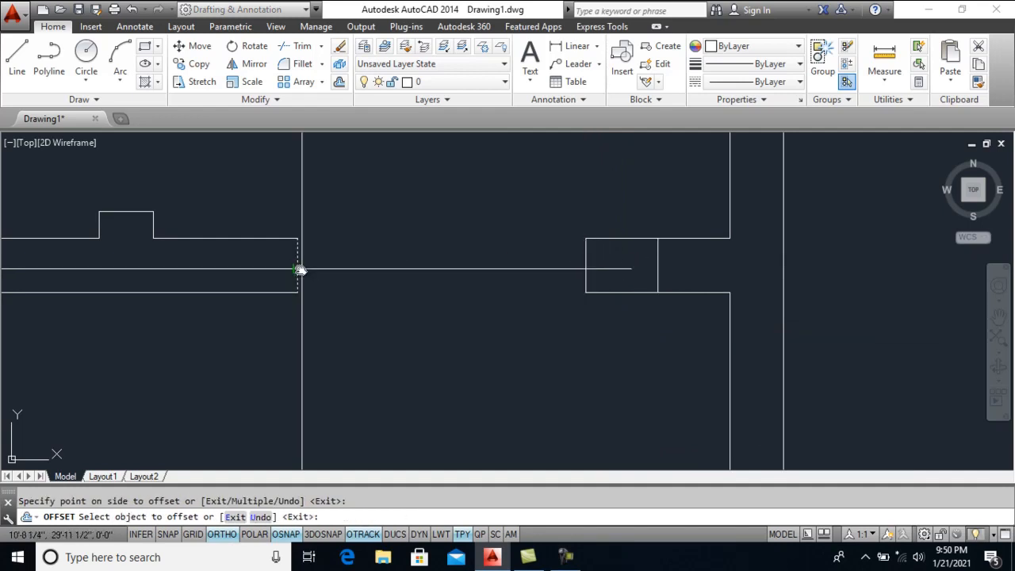
pyautogui.press('Return')
# Draw a line squarely across the diagonal wall at its midpoint
pyautogui.scroll(-4, 362, 291)
pyautogui.scroll(-2, 458, 292)
pyautogui.scroll(-1, 516, 285)
pyautogui.moveTo(514, 251); pyautogui.dragTo(511, 301, button='middle')
pyautogui.scroll(3, 511, 301)
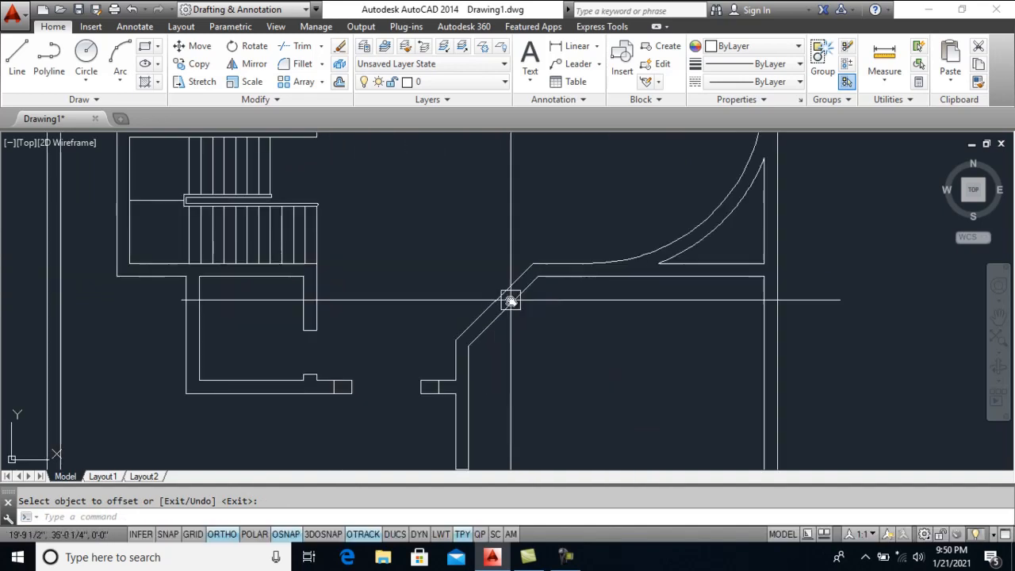
pyautogui.write('l')
pyautogui.press('Return')
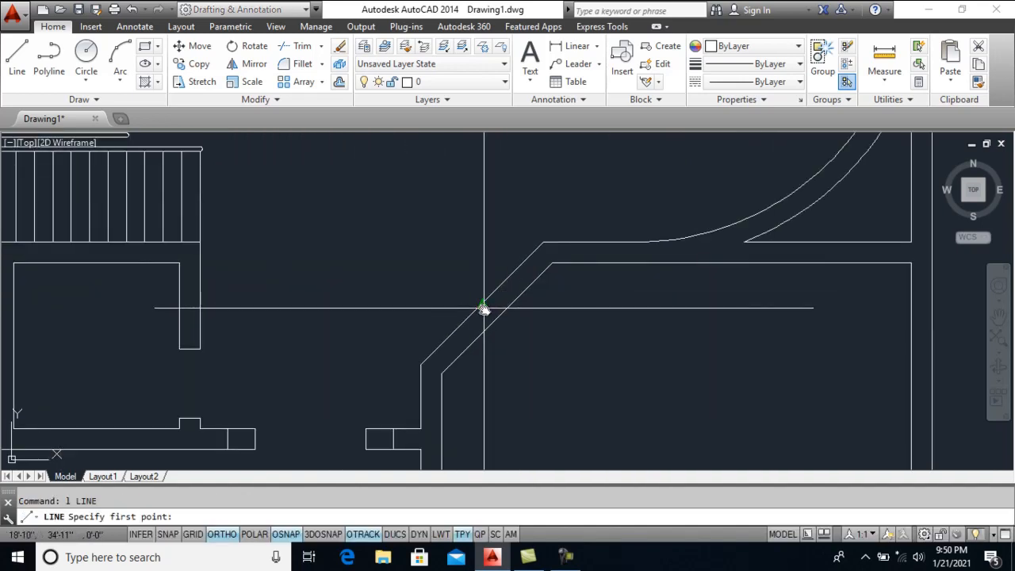
pyautogui.click(489, 310)
pyautogui.click(496, 316)
pyautogui.press('Return')
# Offset the diagonal wall's midpoint line 18" to both sides and delete the original line
pyautogui.write('o')
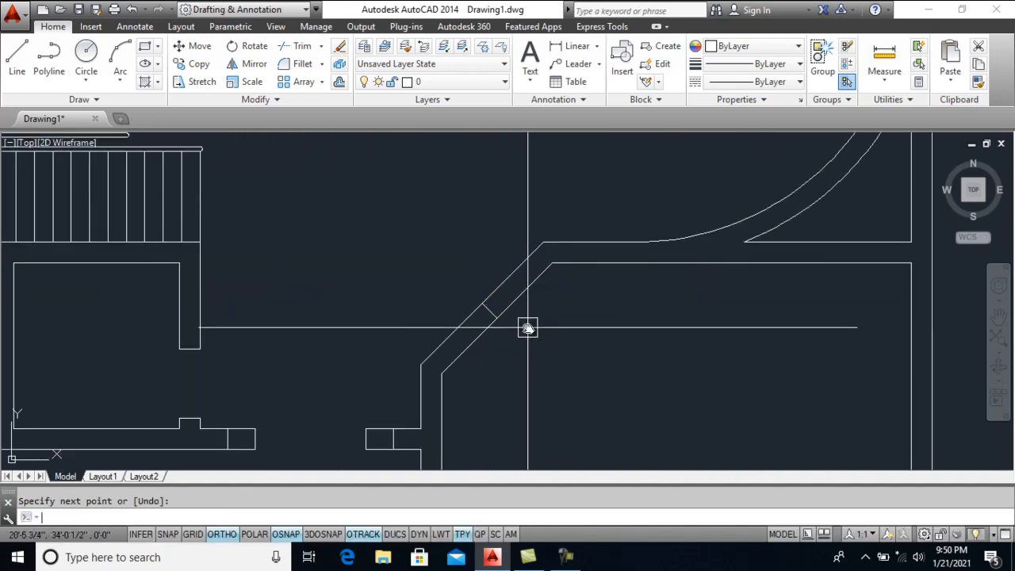
pyautogui.press('Return')
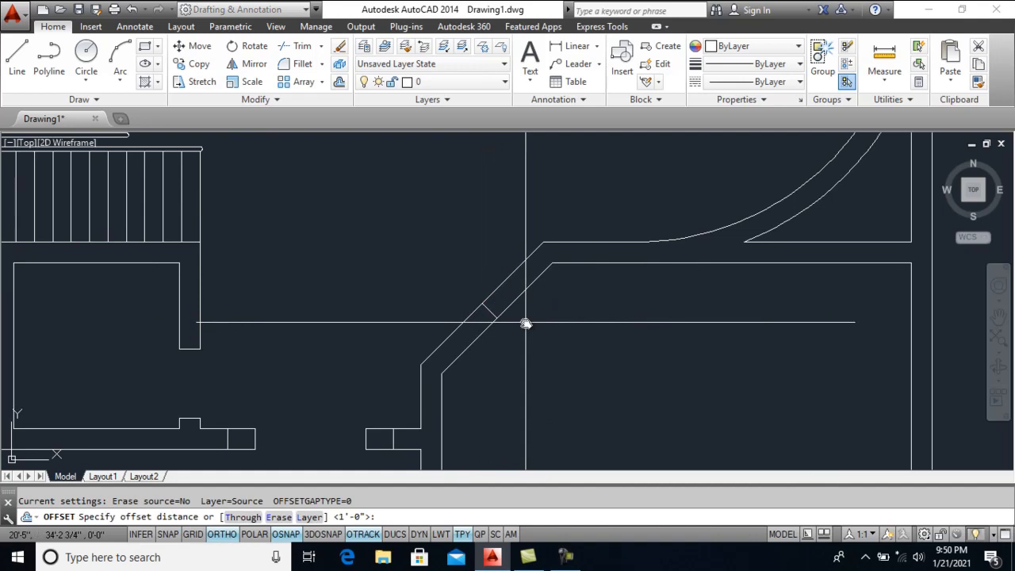
pyautogui.write('18')
pyautogui.press('Return')
pyautogui.scroll(2, 488, 307)
pyautogui.click(490, 314)
pyautogui.click(499, 315)
pyautogui.click(487, 315)
pyautogui.click(483, 319)
pyautogui.press('Return')
pyautogui.click(486, 315)
pyautogui.press('Delete')
# Trim both diagonal wall lines between the offset lines to form a 3' door opening
pyautogui.write('tr')
pyautogui.press('Return')
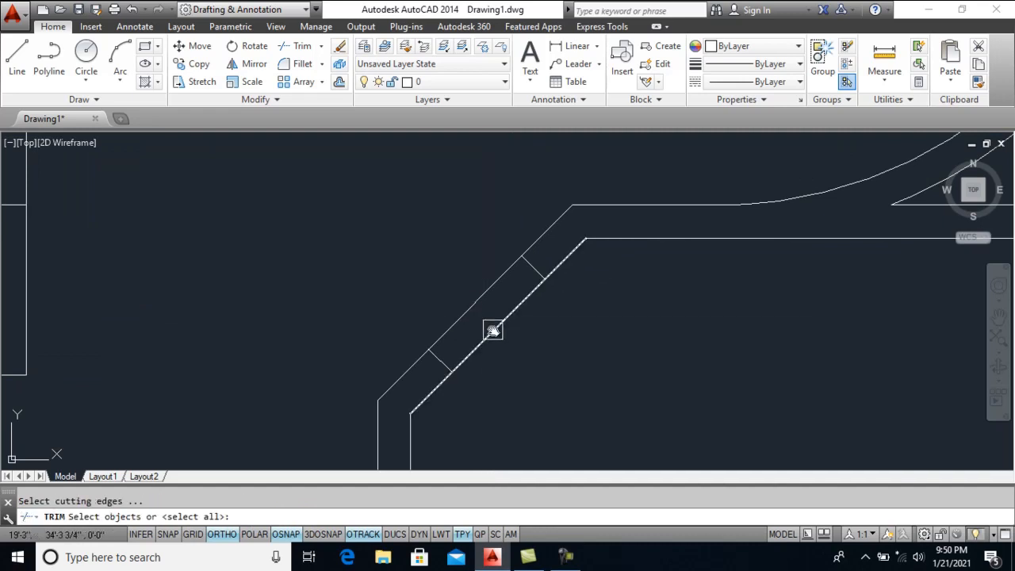
pyautogui.press('Return')
pyautogui.click(494, 330)
pyautogui.scroll(-5, 468, 319)
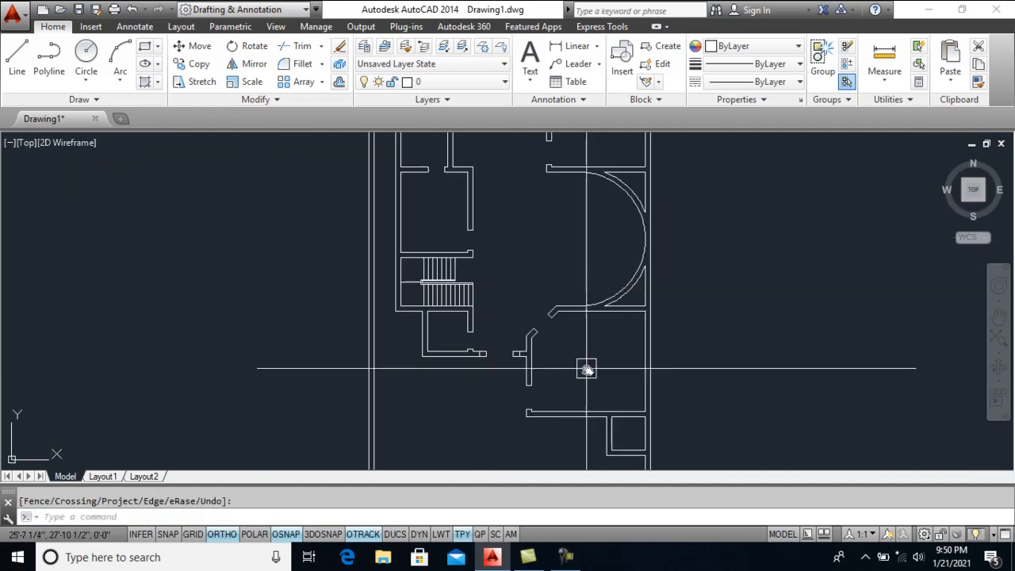
# Review the wall layout and door openings across the whole floor plan
pyautogui.scroll(-5, 578, 296)
pyautogui.scroll(8, 566, 280)
pyautogui.scroll(-2, 557, 348)
pyautogui.moveTo(557, 349); pyautogui.dragTo(561, 391, button='middle')
pyautogui.scroll(-3, 545, 230)
pyautogui.scroll(2, 547, 272)
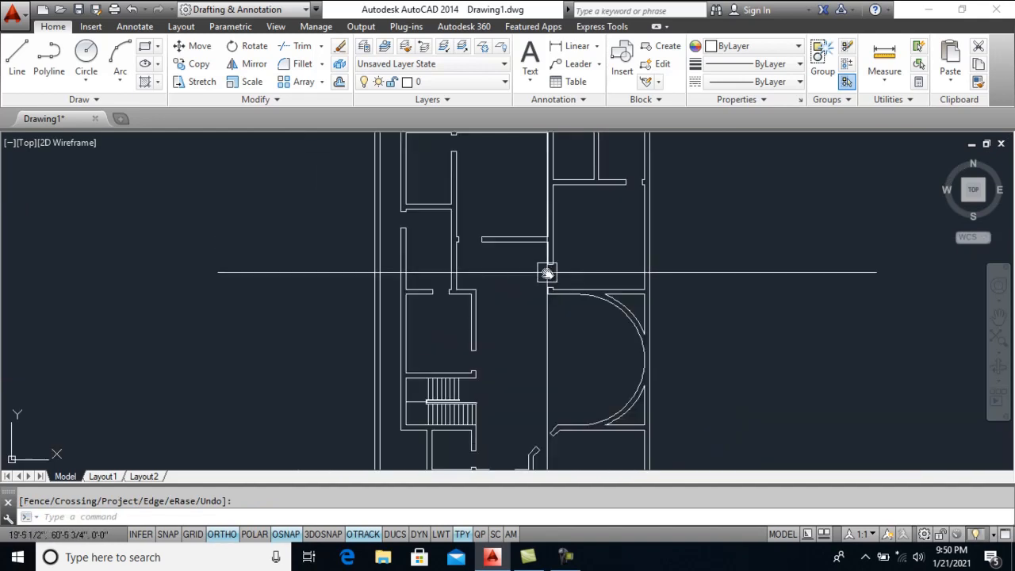
pyautogui.moveTo(547, 271); pyautogui.dragTo(547, 314, button='middle')
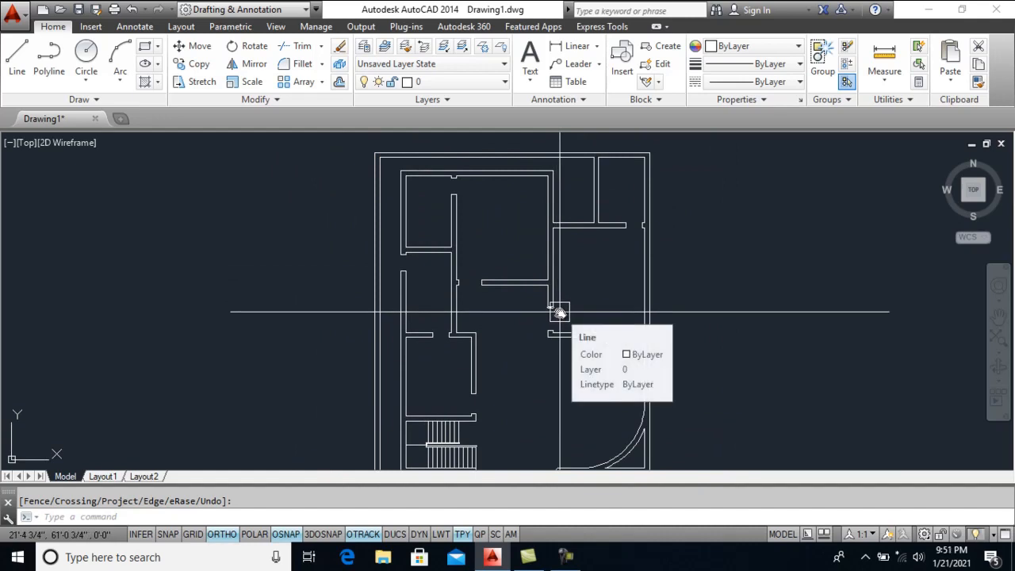
pyautogui.moveTo(557, 340); pyautogui.dragTo(503, 384, button='middle')
pyautogui.scroll(1, 498, 264)
pyautogui.scroll(-1, 511, 248)
pyautogui.scroll(4, 494, 247)
pyautogui.moveTo(453, 277); pyautogui.dragTo(480, 310, button='middle')
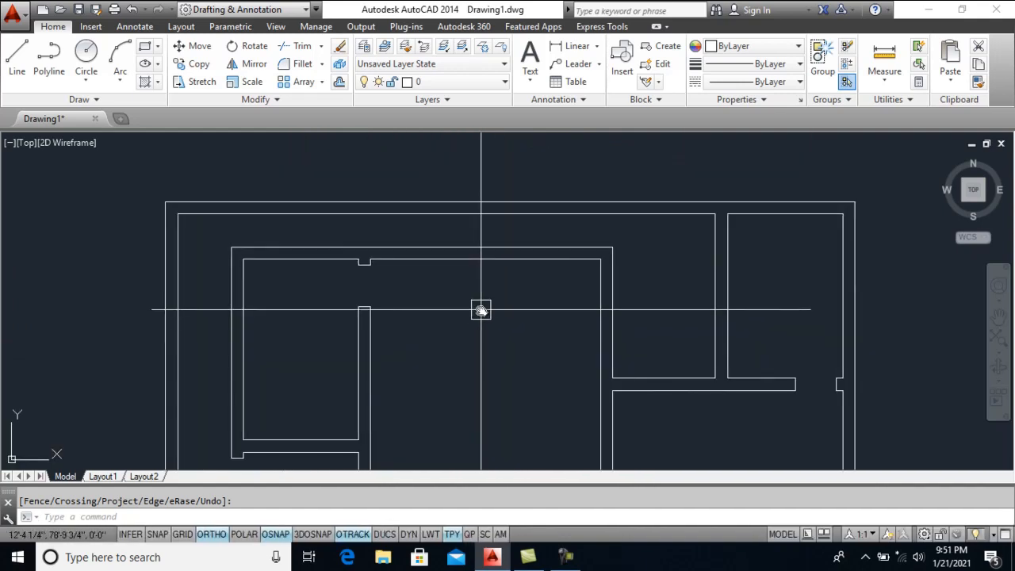
# Draw a short vertical line across the top wall of the upper-middle room, near the wall's middle
pyautogui.press('Return')
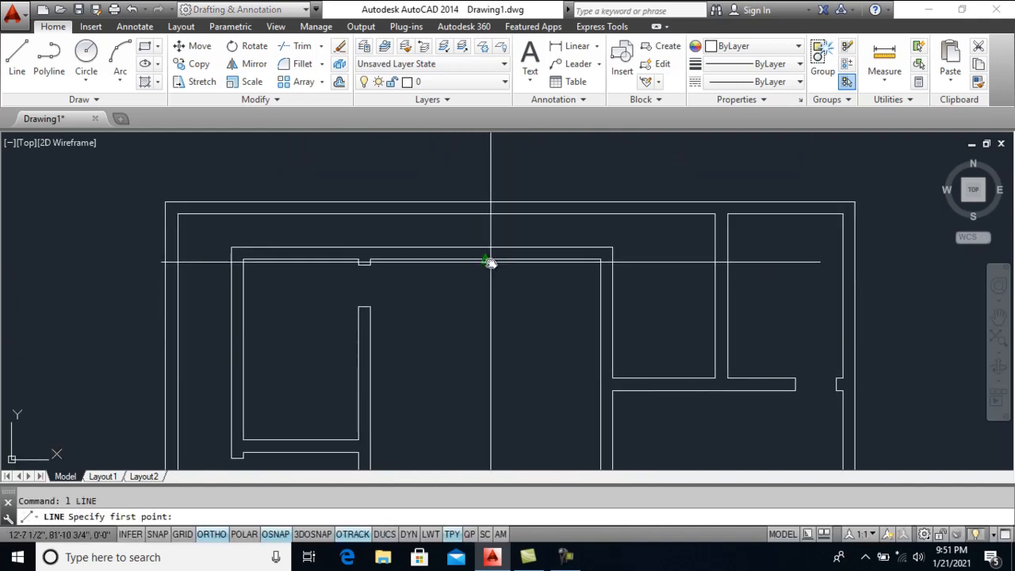
pyautogui.click(483, 229)
pyautogui.click(484, 258)
pyautogui.press('Return')
# Draw a horizontal line across the upper-left room between the midpoints of its side walls
pyautogui.moveTo(663, 405); pyautogui.dragTo(639, 335, button='middle')
pyautogui.scroll(-2, 627, 301)
pyautogui.scroll(3, 448, 290)
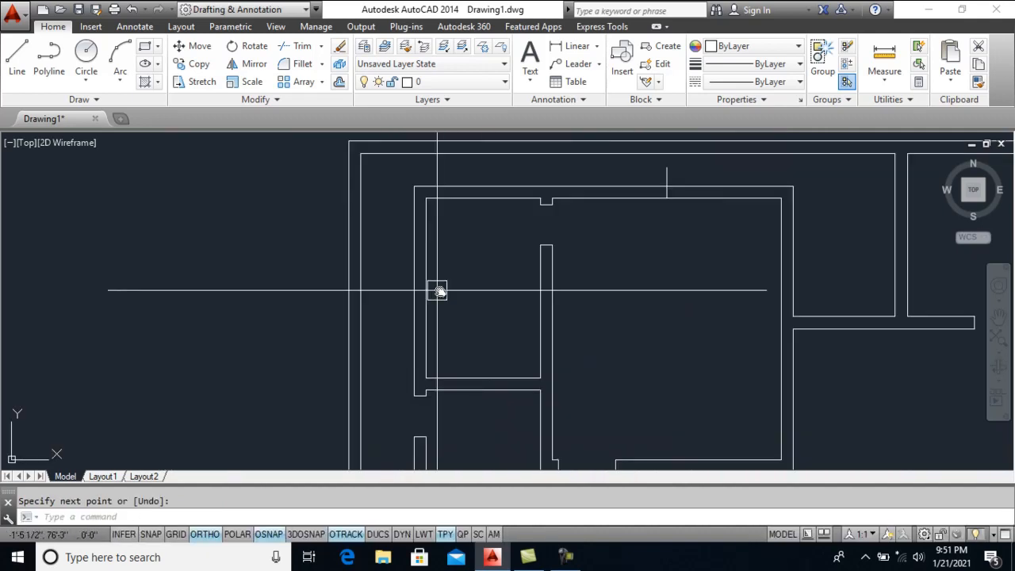
pyautogui.scroll(2, 480, 281)
pyautogui.moveTo(485, 276); pyautogui.dragTo(503, 315, button='middle')
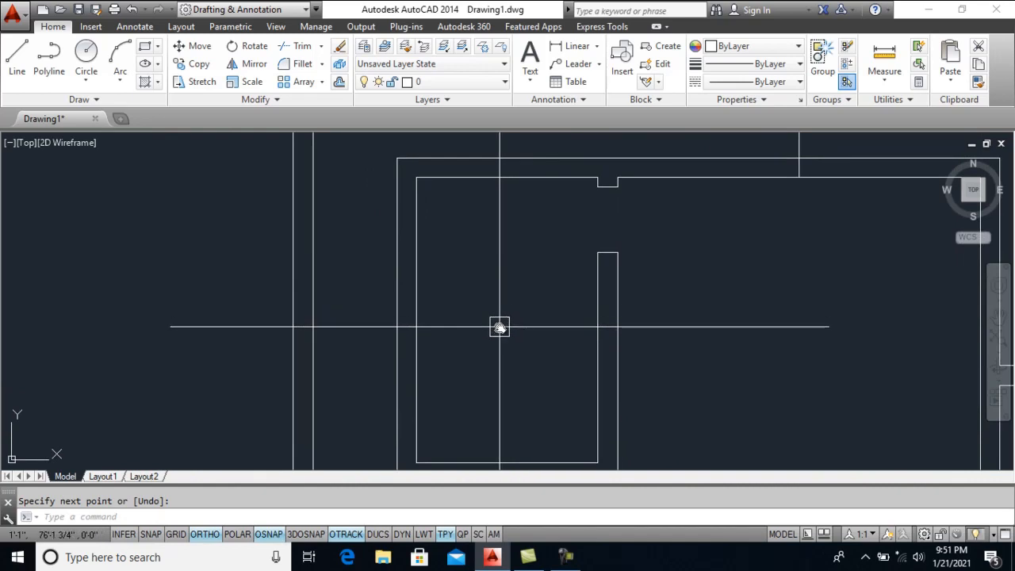
pyautogui.write('l')
pyautogui.press('Return')
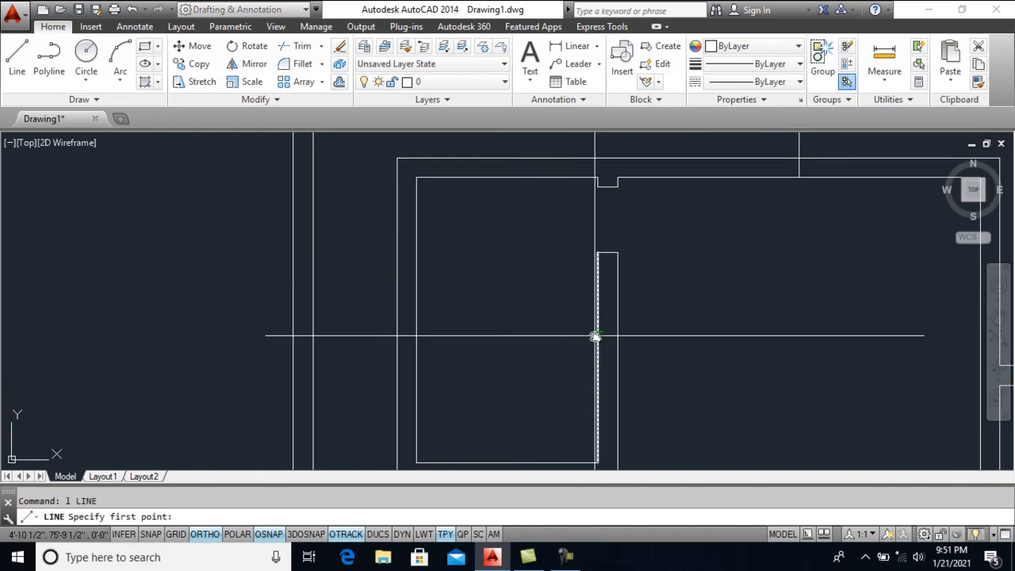
pyautogui.click(416, 320)
pyautogui.click(597, 319)
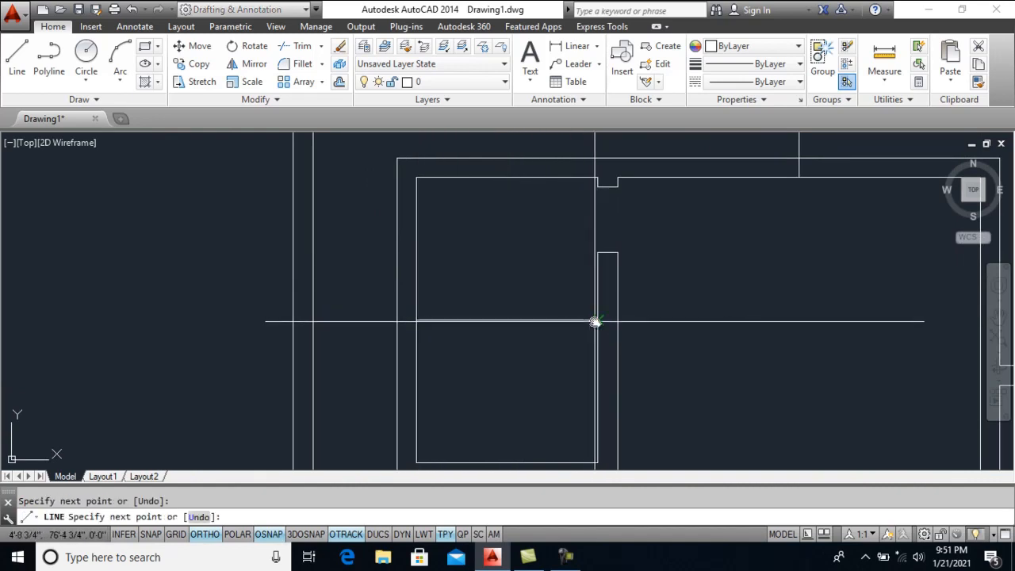
pyautogui.press('Return')
# Offset the upper-left room's horizontal midline 2.25" up and down, and delete all three lines
pyautogui.write('o')
pyautogui.press('Return')
pyautogui.write('2')
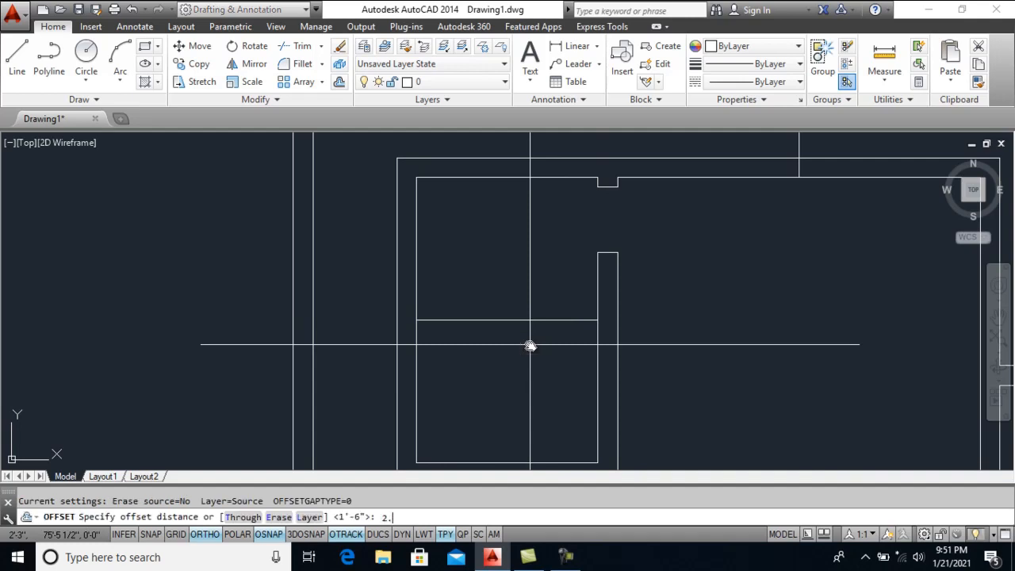
pyautogui.write('.2')
pyautogui.press('Return')
pyautogui.click(514, 320)
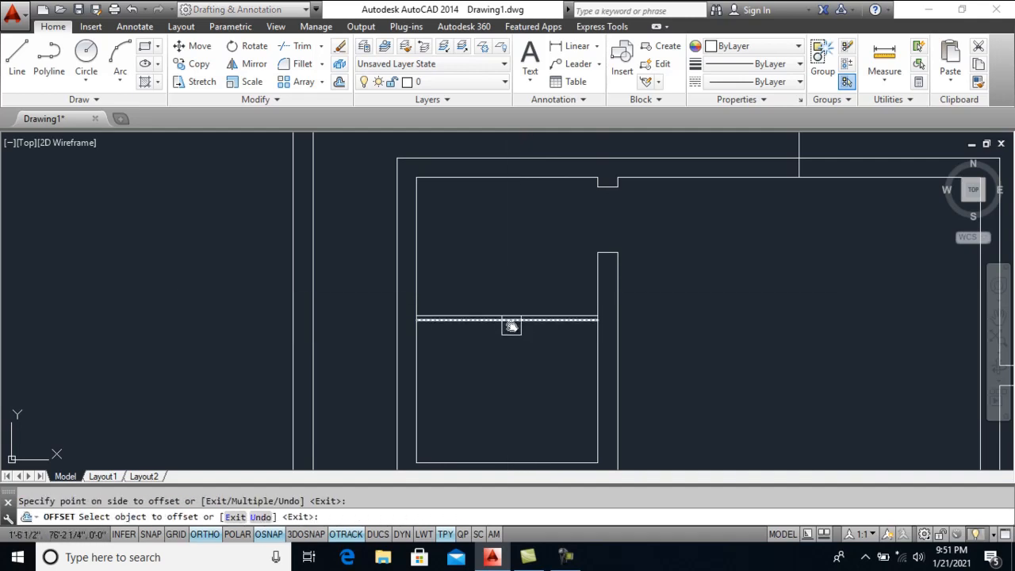
pyautogui.click(507, 353)
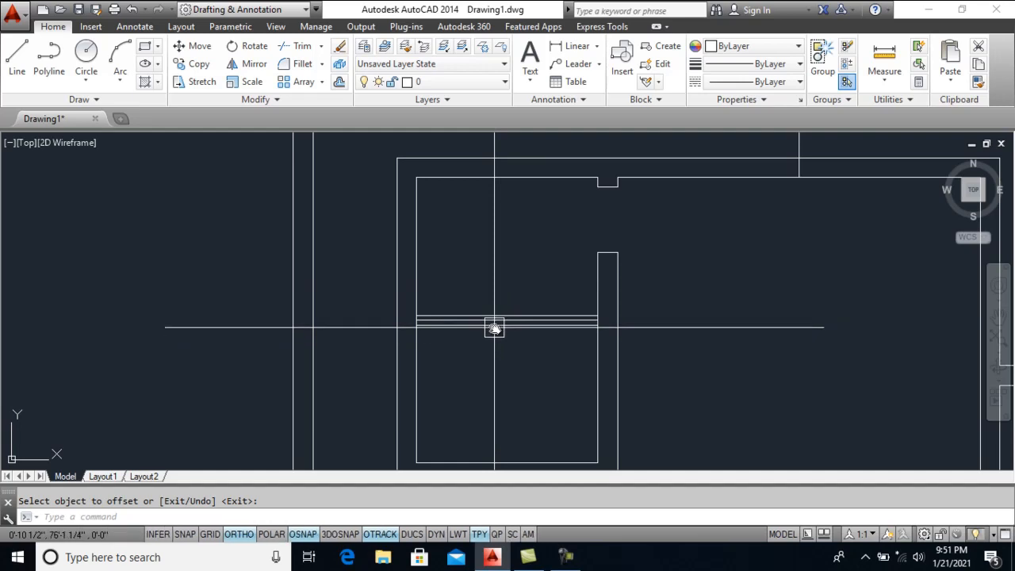
pyautogui.press('Escape')
pyautogui.moveTo(512, 306); pyautogui.dragTo(493, 351)
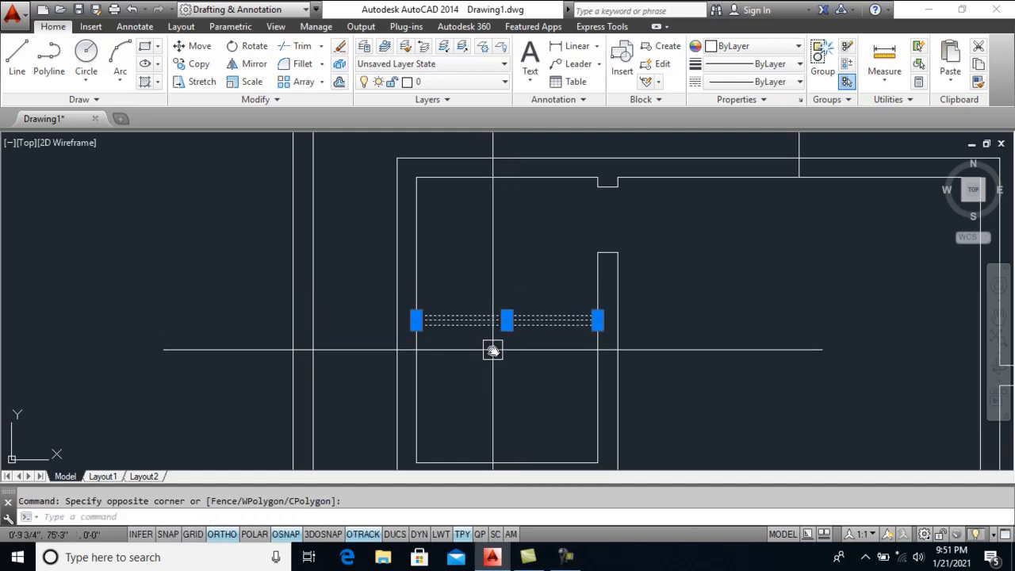
pyautogui.moveTo(503, 367); pyautogui.dragTo(498, 333, button='middle')
# Offset the upper-left room's bottom wall line 6' upward into the room
pyautogui.write('o')
pyautogui.press('Return')
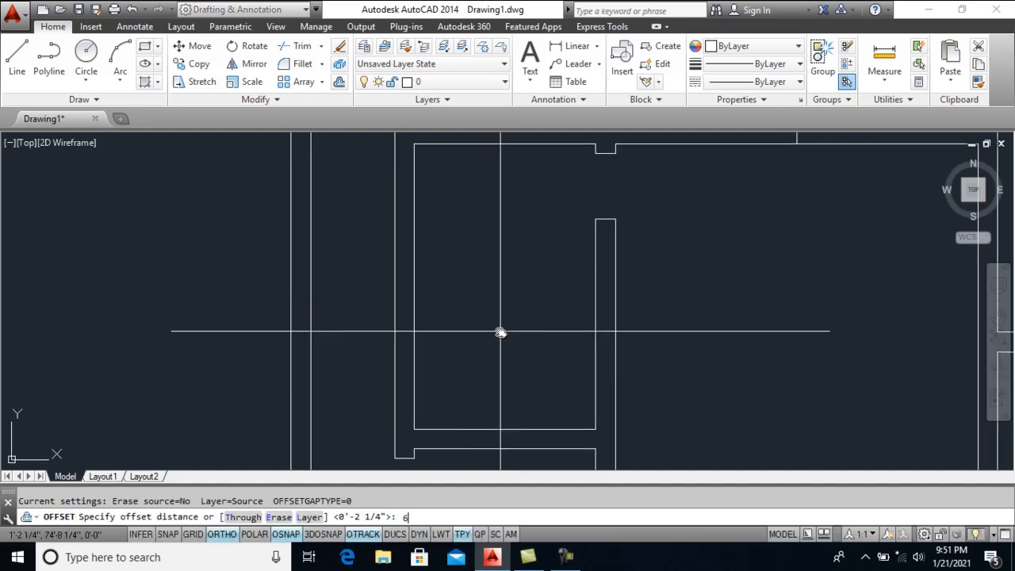
pyautogui.write('6')
pyautogui.press('Return')
pyautogui.click(512, 428)
pyautogui.click(504, 351)
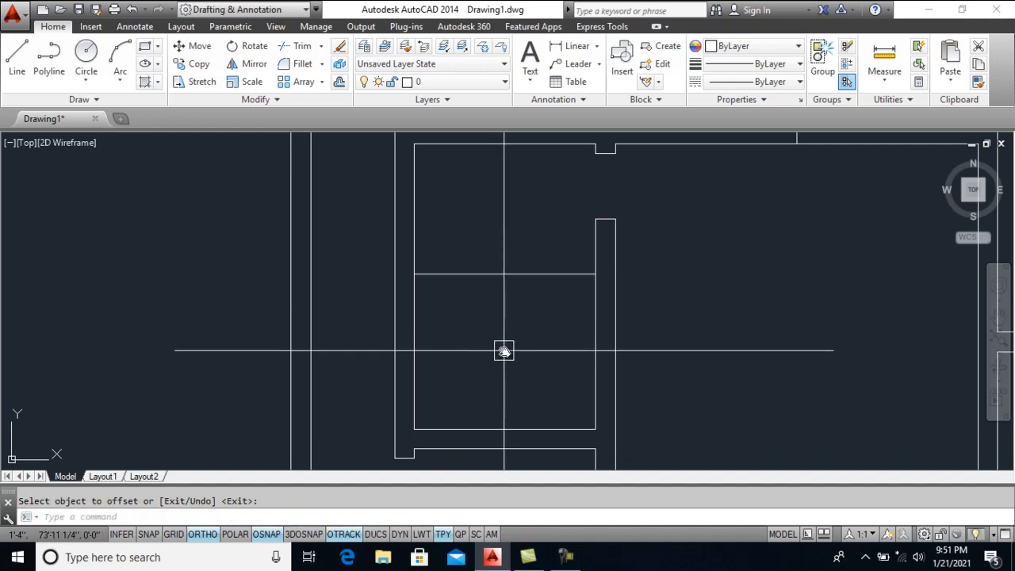
# Offset the new horizontal partition line 4.5" upward to form a thin partition wall
pyautogui.press('Return')
pyautogui.write('4.5')
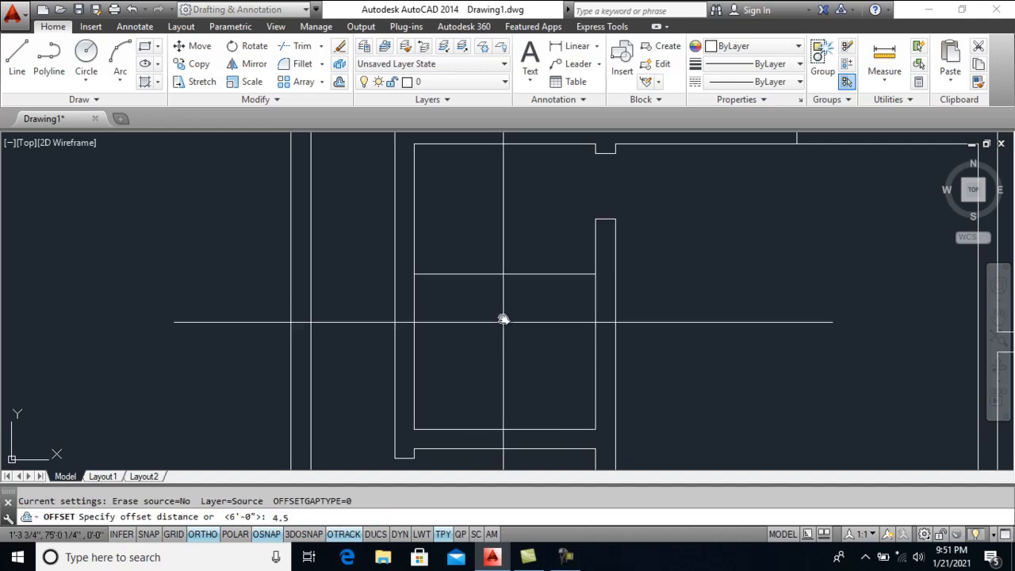
pyautogui.press('Return')
pyautogui.click(496, 278)
pyautogui.click(483, 216)
pyautogui.press('Return')
# Trim the side wall lines between the two partition lines where the partition meets the room's walls
pyautogui.scroll(2, 416, 282)
pyautogui.scroll(2, 412, 279)
pyautogui.write('tr')
pyautogui.press('Return')
pyautogui.press('Return')
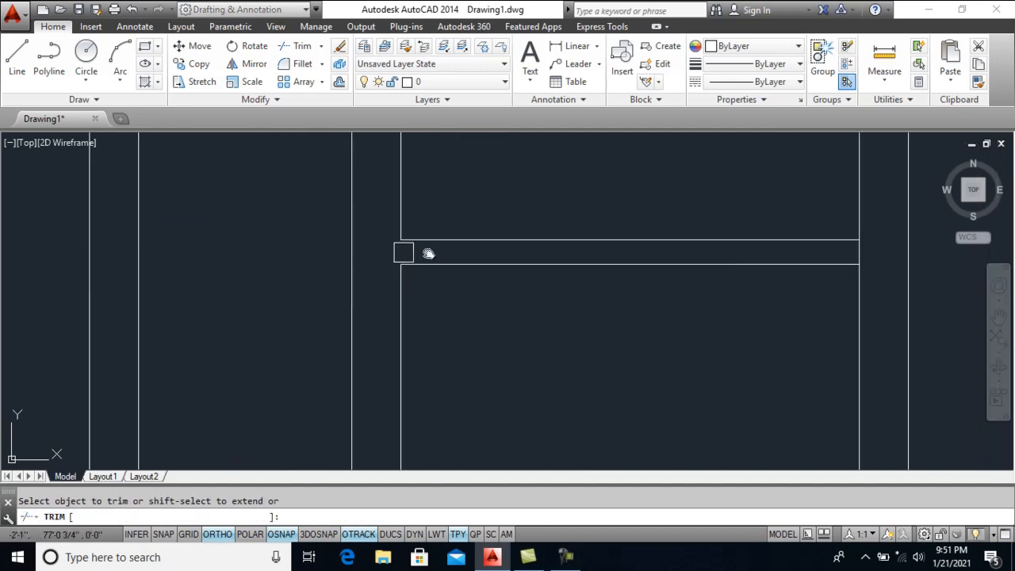
pyautogui.scroll(-2, 720, 254)
pyautogui.press('Return')
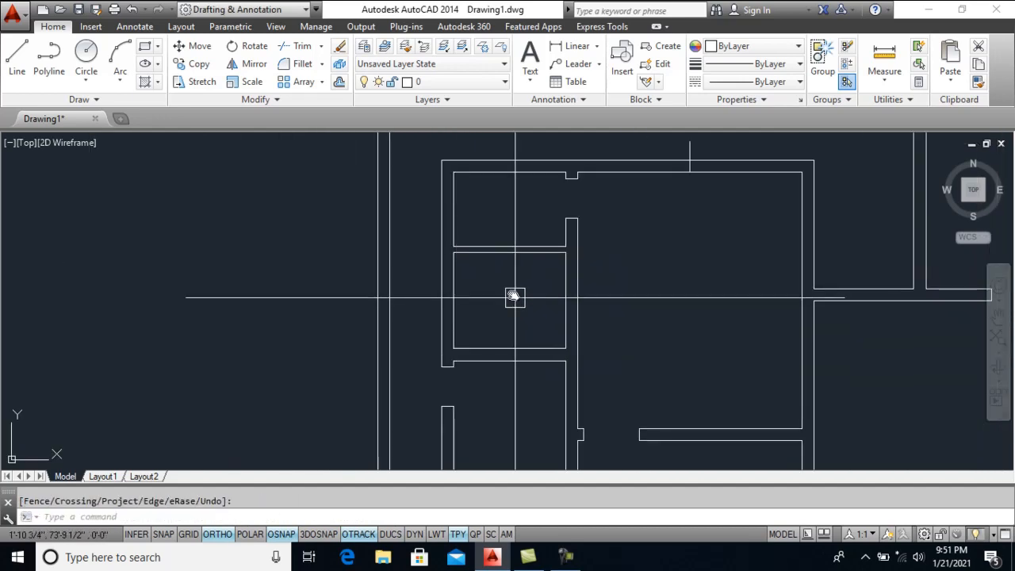
# Offset the right wall line of the room below the partition 4.5" into the room
pyautogui.write('o')
pyautogui.press('Return')
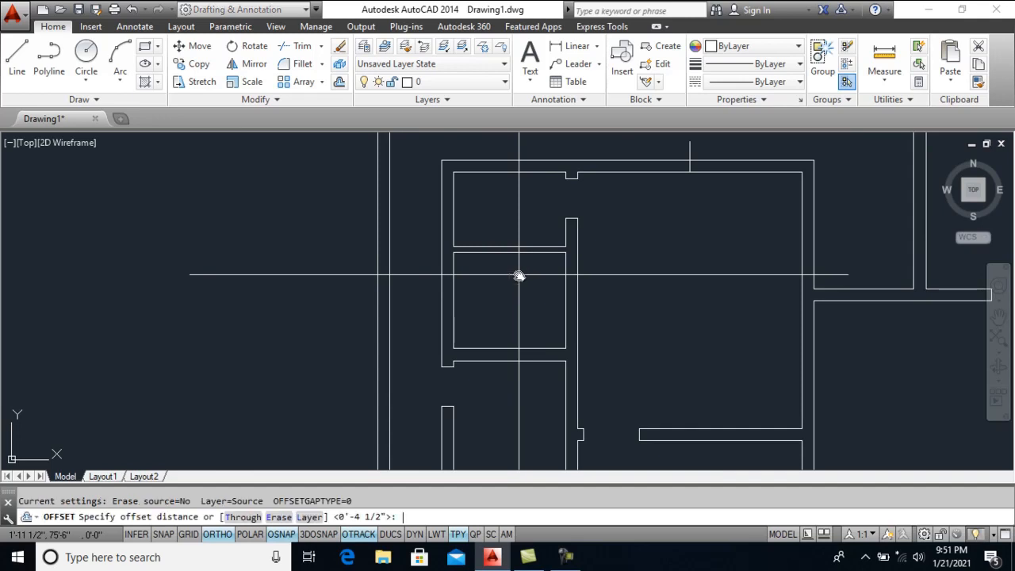
pyautogui.write('4.5')
pyautogui.press('Return')
pyautogui.click(565, 275)
pyautogui.click(532, 275)
# Offset the vertical jamb line 30" further into the room below the partition
pyautogui.press('Return')
pyautogui.write('30')
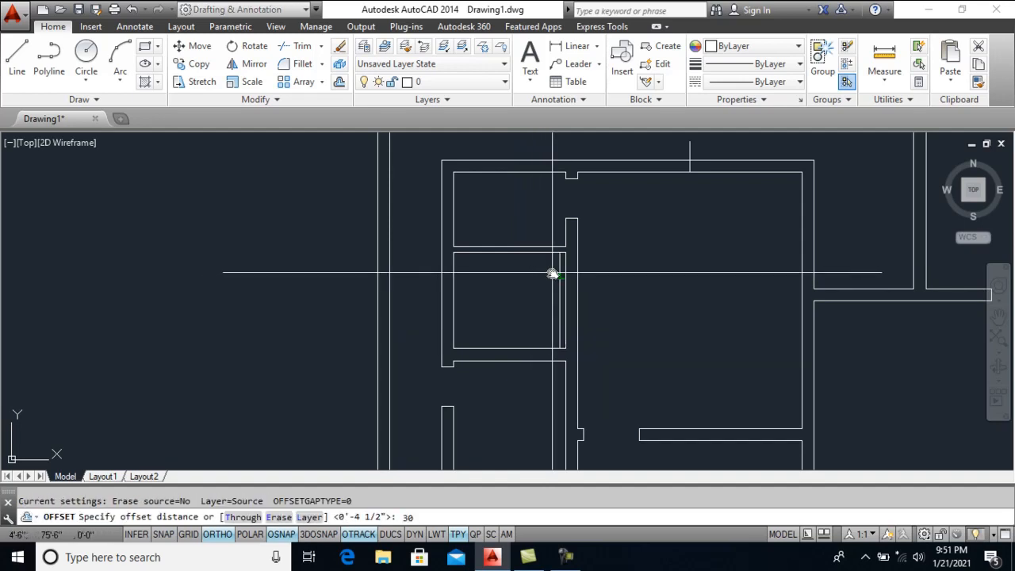
pyautogui.press('Return')
pyautogui.click(556, 273)
pyautogui.click(523, 276)
pyautogui.press('Return')
# Extend both vertical jamb lines upward across the partition wall
pyautogui.write('ex')
pyautogui.press('Return')
pyautogui.press('Return')
pyautogui.press('Escape')
# Trim the partition and jamb lines to form the 30" opening between the two small upper-left rooms
pyautogui.write('tr')
pyautogui.press('Return')
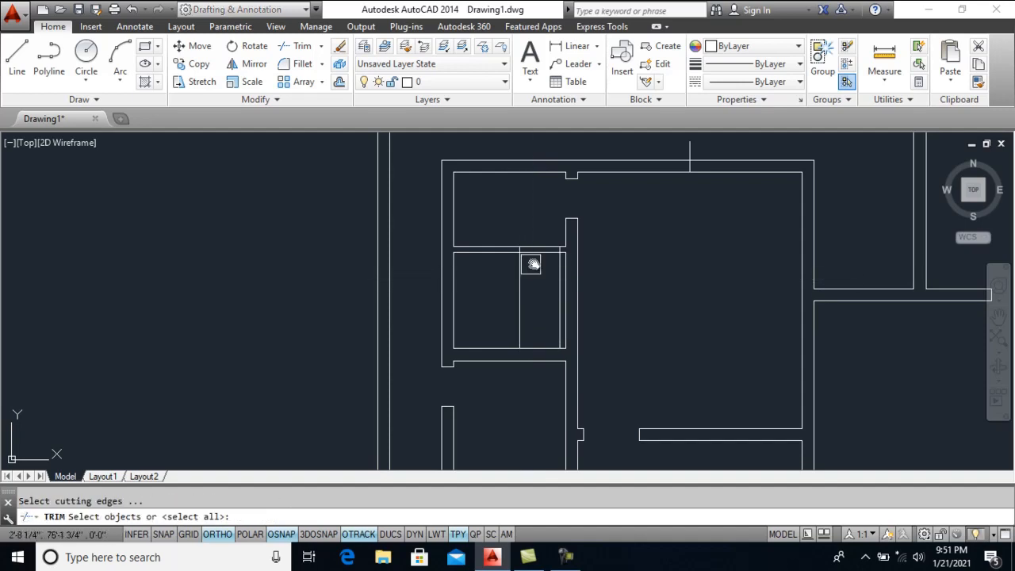
pyautogui.press('Return')
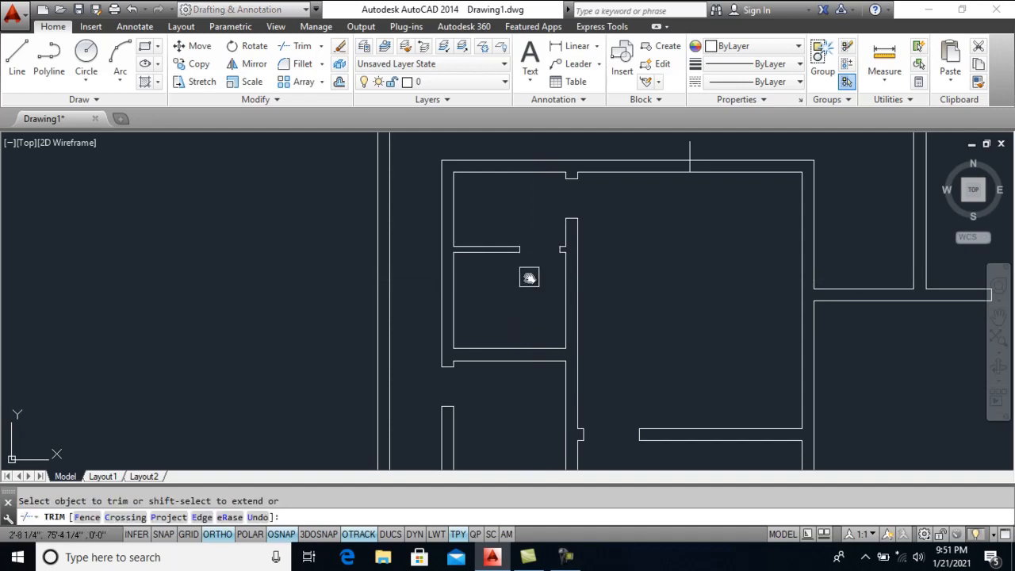
pyautogui.press('Escape')
# Offset the inner top wall line of the upper-right room 6' downward
pyautogui.scroll(-2, 527, 279)
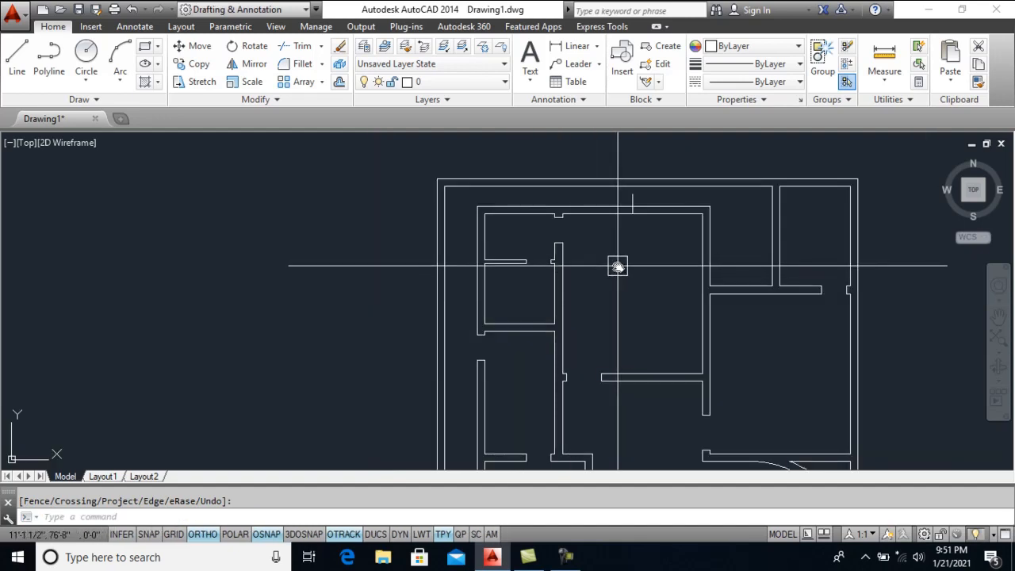
pyautogui.scroll(-2, 618, 266)
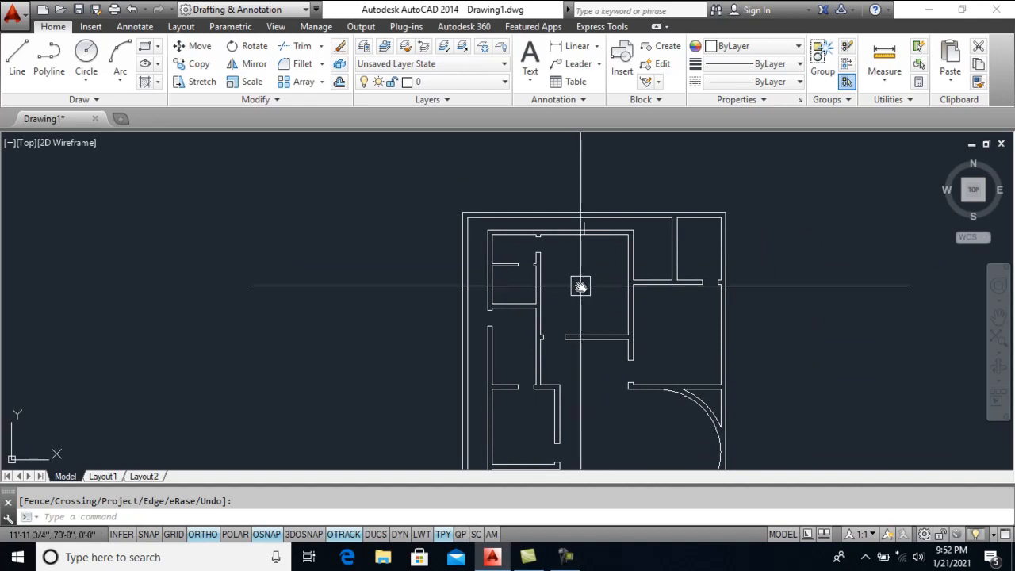
pyautogui.moveTo(581, 285); pyautogui.dragTo(537, 276, button='middle')
pyautogui.scroll(2, 533, 273)
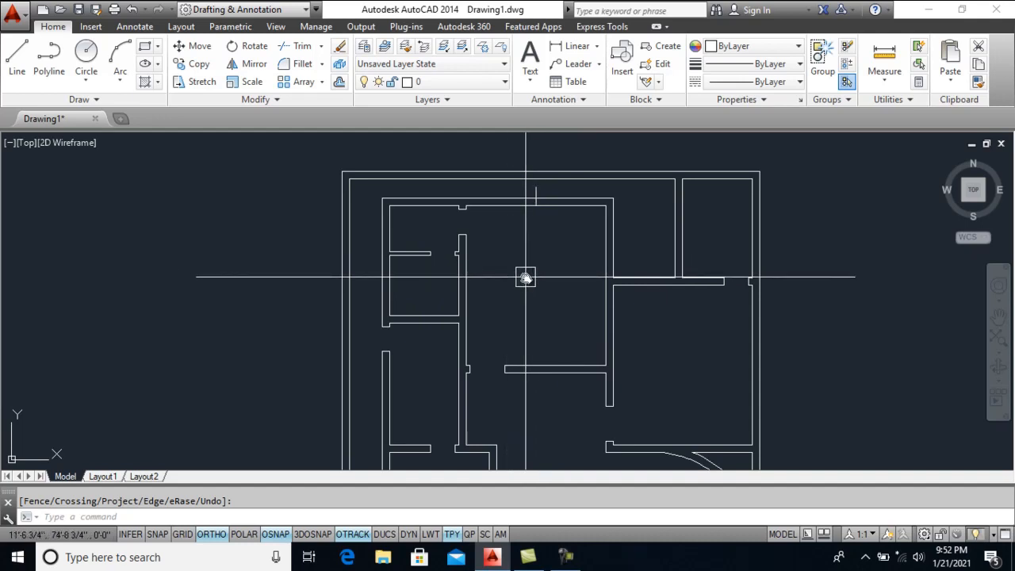
pyautogui.moveTo(534, 277); pyautogui.dragTo(491, 272, button='middle')
pyautogui.scroll(2, 602, 247)
pyautogui.moveTo(604, 246); pyautogui.dragTo(593, 308, button='middle')
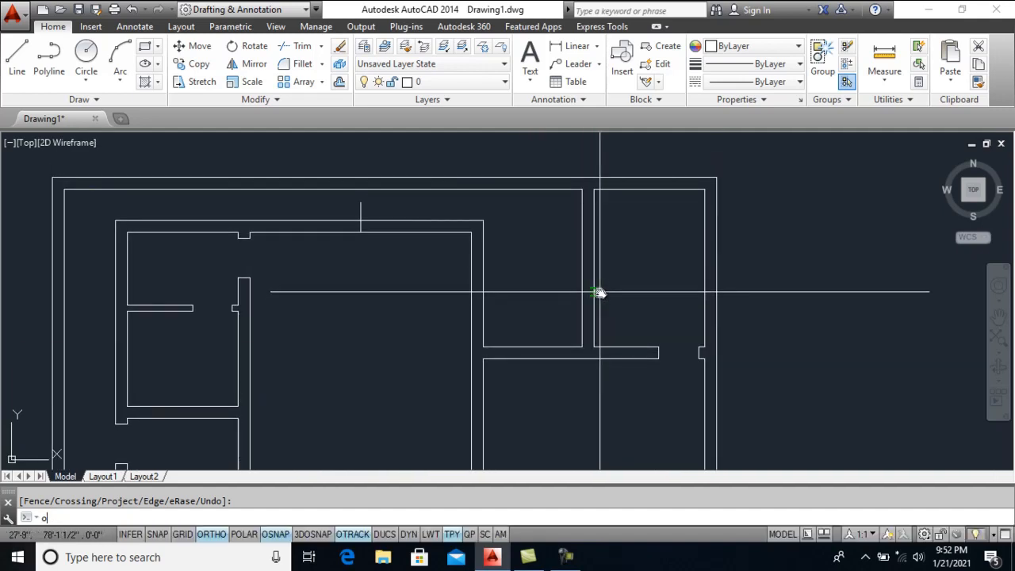
pyautogui.press('Return')
pyautogui.write("6'")
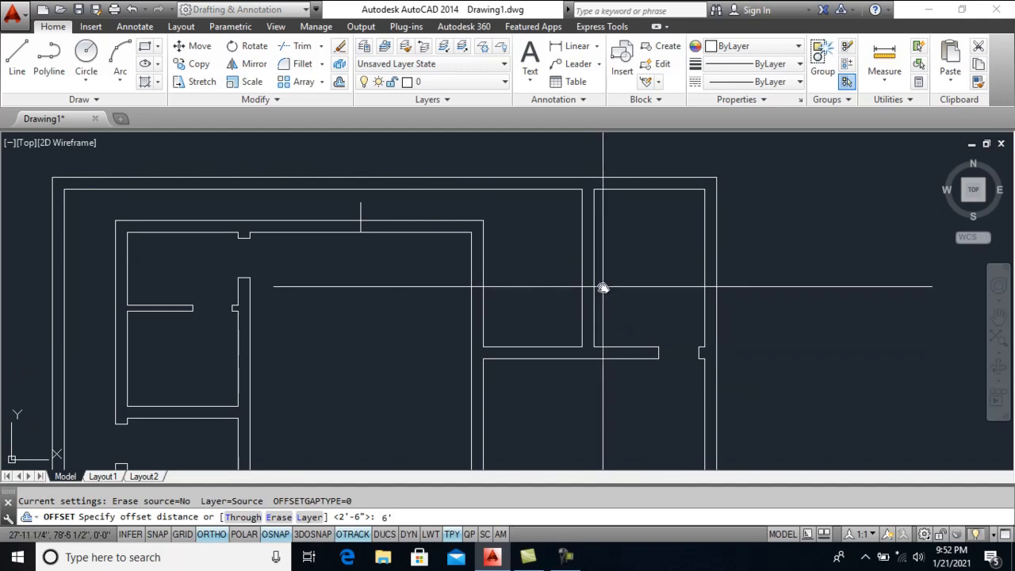
pyautogui.press('Return')
pyautogui.click(641, 195)
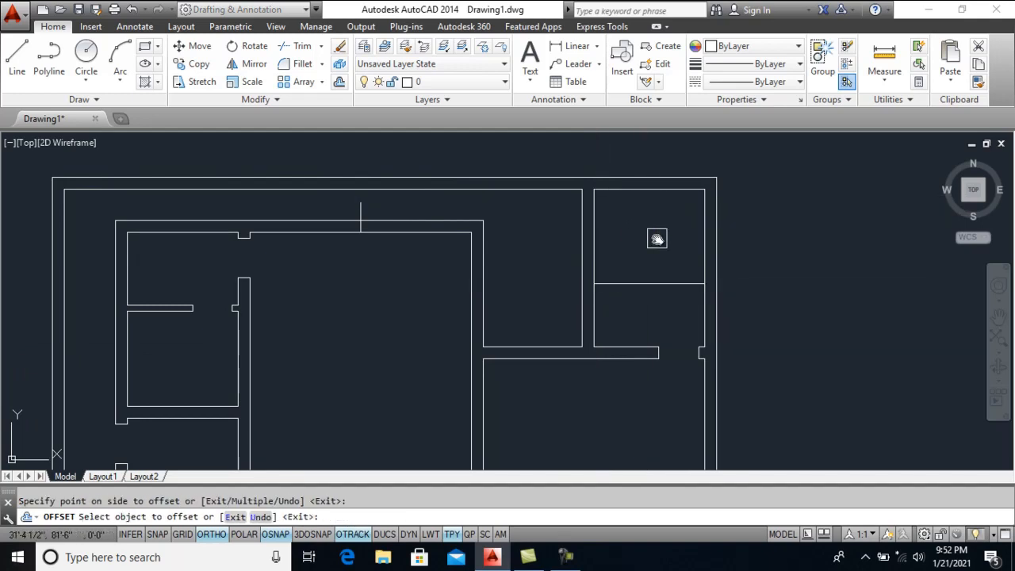
pyautogui.click(648, 246)
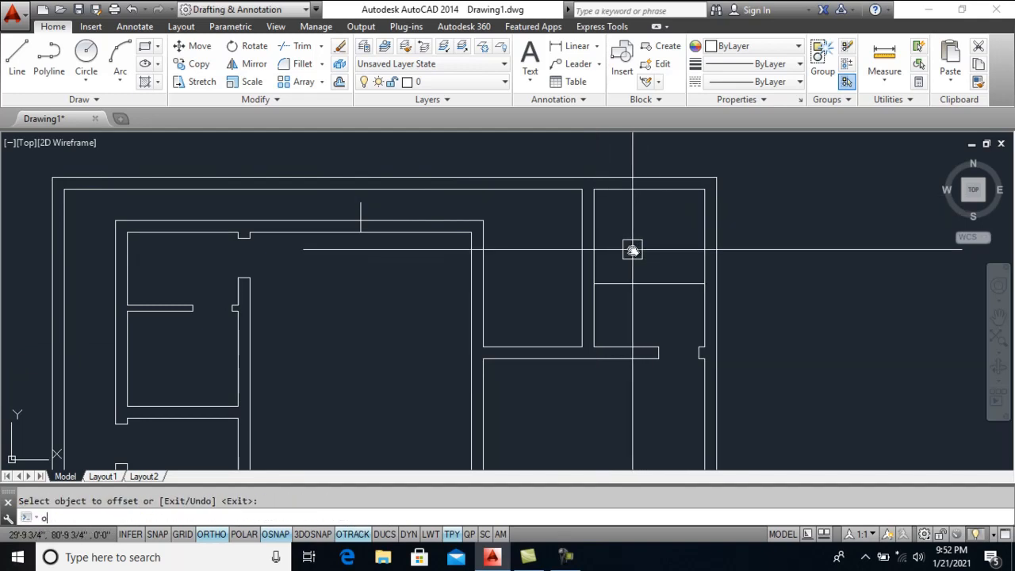
# Offset the new horizontal line in the upper-right room 4.5" downward to form a partition
pyautogui.write('o')
pyautogui.press('Return')
pyautogui.write('4.6')
pyautogui.press('Return')
pyautogui.click(634, 285)
pyautogui.click(623, 303)
# Trim the side wall lines between the two partition lines at both ends of the upper-right room's partition
pyautogui.scroll(4, 599, 302)
pyautogui.press('Escape')
pyautogui.write('tr')
pyautogui.press('Return')
pyautogui.press('Return')
pyautogui.scroll(2, 578, 274)
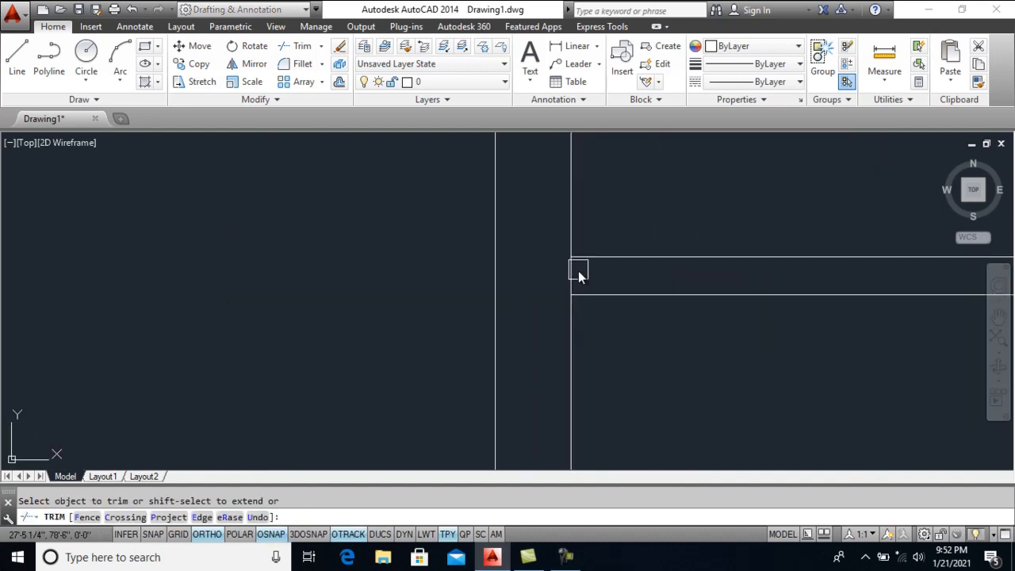
pyautogui.scroll(-4, 569, 279)
pyautogui.scroll(4, 687, 279)
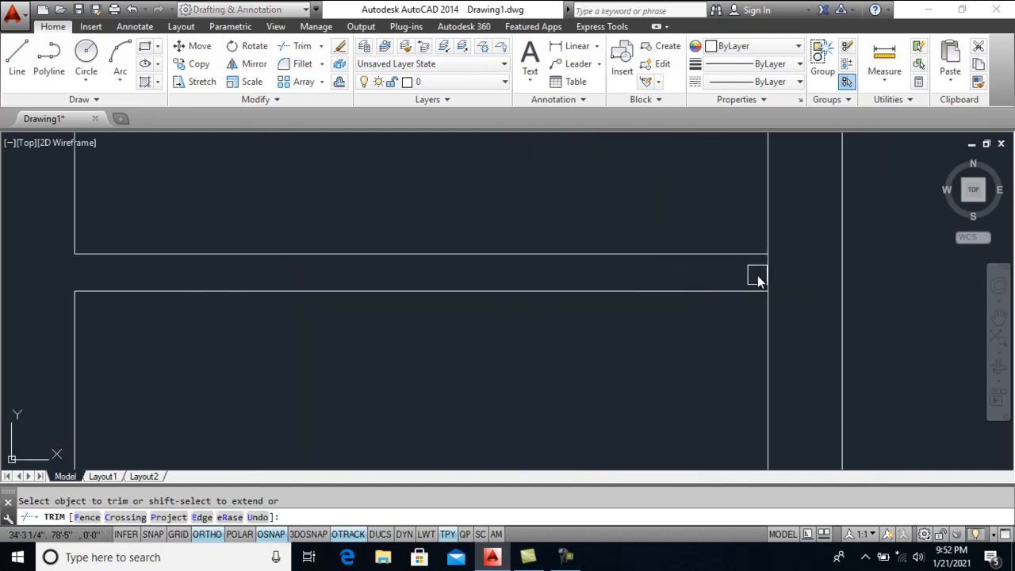
pyautogui.scroll(-5, 638, 253)
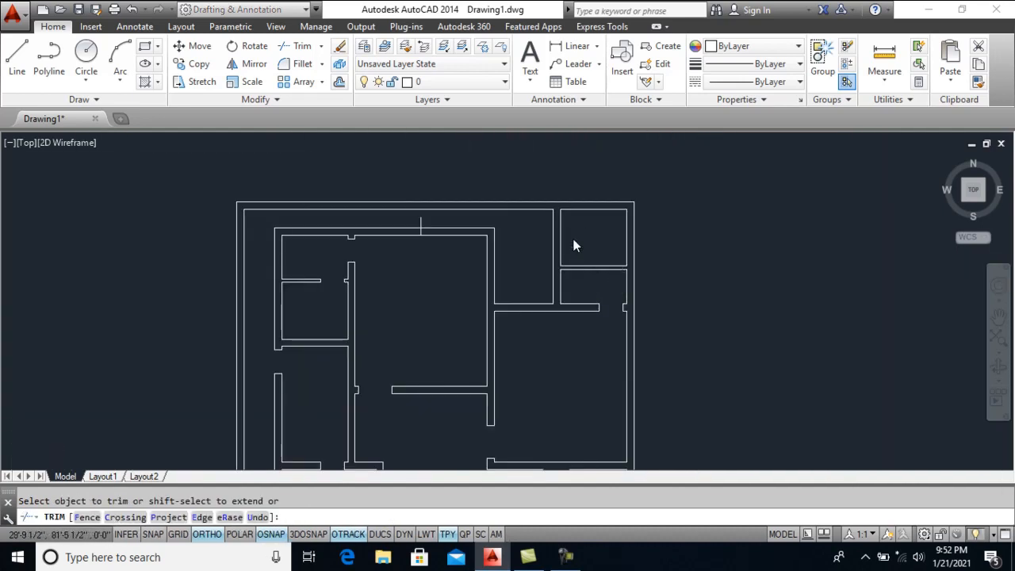
pyautogui.scroll(4, 574, 244)
pyautogui.press('Escape')
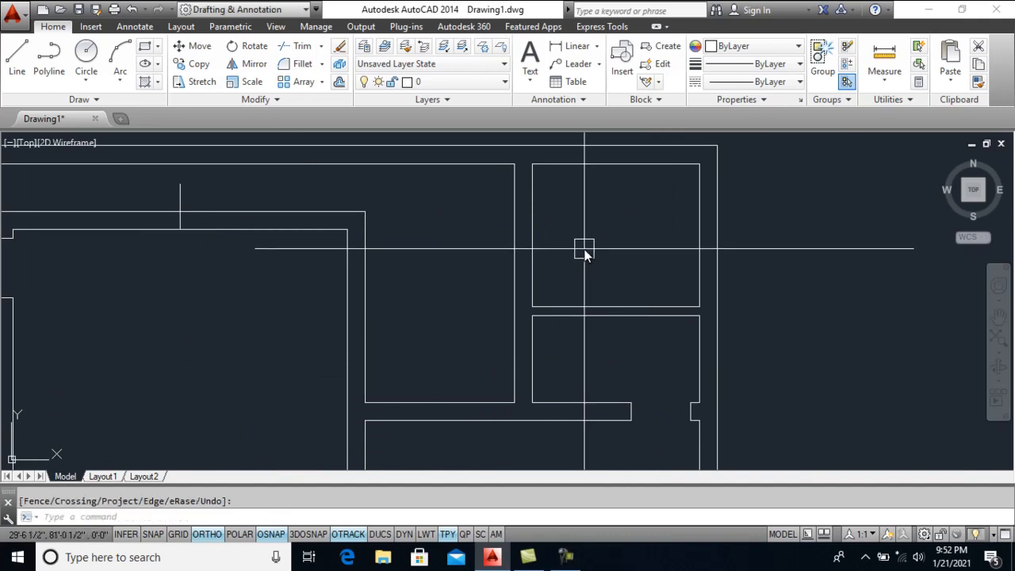
# Offset the right wall line of the upper-right room 4.5" into the room
pyautogui.write('o')
pyautogui.press('Return')
pyautogui.write('4.5')
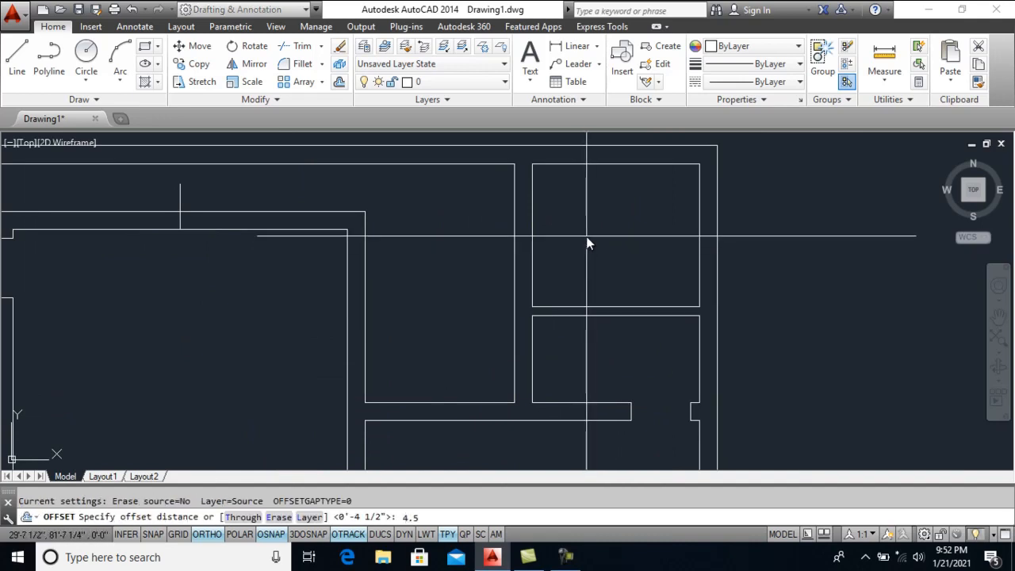
pyautogui.press('Return')
pyautogui.click(690, 266)
pyautogui.click(650, 266)
# Offset the upper-right room's vertical jamb line 30" further into the room
pyautogui.write('o')
pyautogui.press('Return')
pyautogui.write('30')
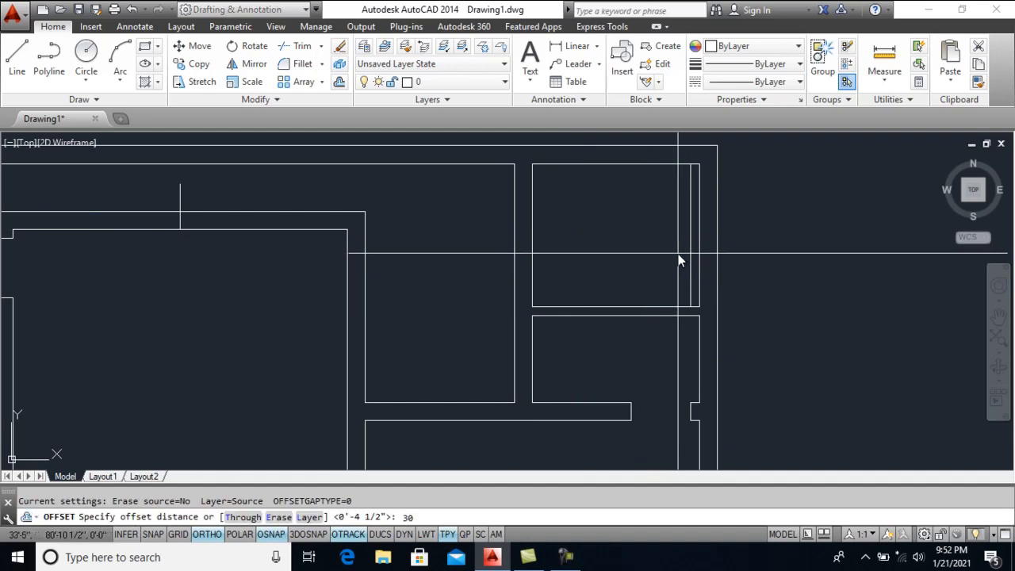
pyautogui.press('Return')
pyautogui.click(685, 256)
pyautogui.click(653, 259)
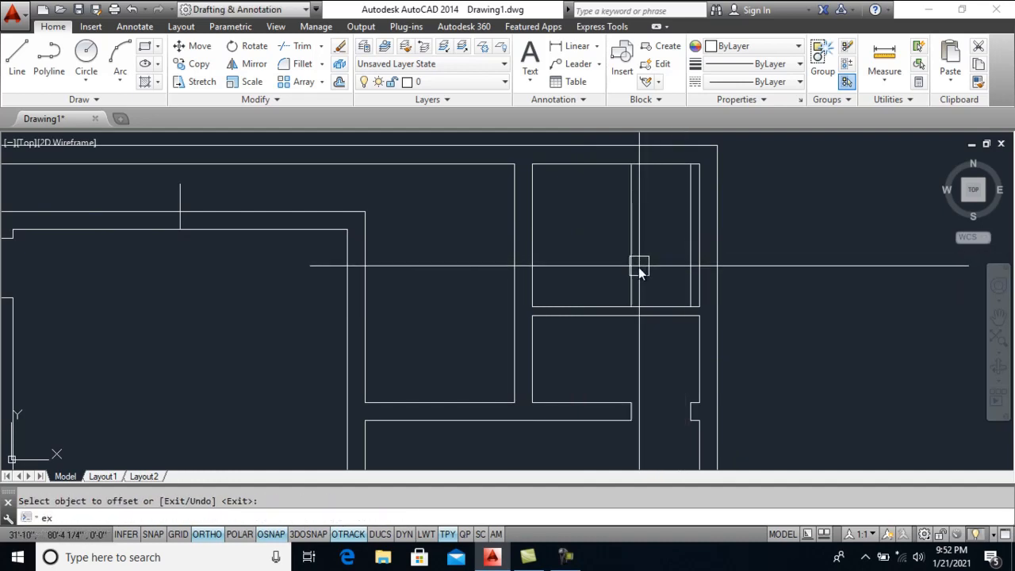
pyautogui.press('Return')
# Extend both vertical jamb lines downward across the upper-right room's partition
pyautogui.write('ex')
pyautogui.press('Return')
pyautogui.press('Return')
pyautogui.press('Return')
# Trim the partition and excess jamb lines to form the 30" opening in the upper-right room's partition
pyautogui.write('tr')
pyautogui.press('Return')
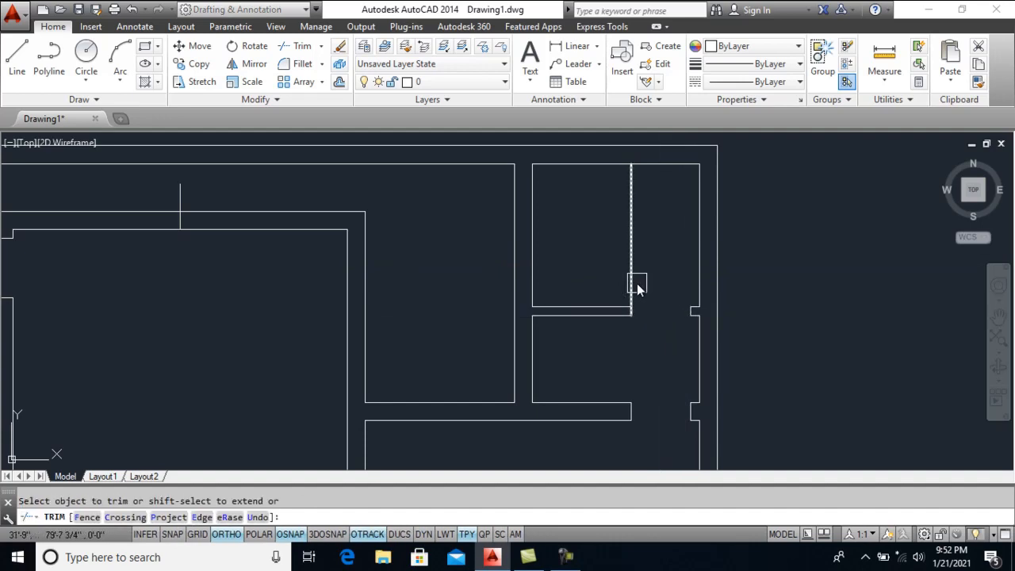
pyautogui.scroll(-4, 610, 254)
pyautogui.scroll(4, 552, 263)
pyautogui.moveTo(405, 249)
pyautogui.mouseDown(button='middle')
pyautogui.moveTo(417, 267)
pyautogui.moveTo(467, 292)
pyautogui.mouseUp(button='middle')
pyautogui.press('Escape')
# Offset the short vertical line on the large upper room's top wall 3' to both sides, and erase the original line
pyautogui.write('o')
pyautogui.press('Return')
pyautogui.write('3')
pyautogui.press('Return')
pyautogui.click(398, 208)
pyautogui.click(449, 203)
pyautogui.click(399, 205)
pyautogui.click(351, 206)
pyautogui.press('Escape')
pyautogui.click(395, 204)
pyautogui.press('Delete')
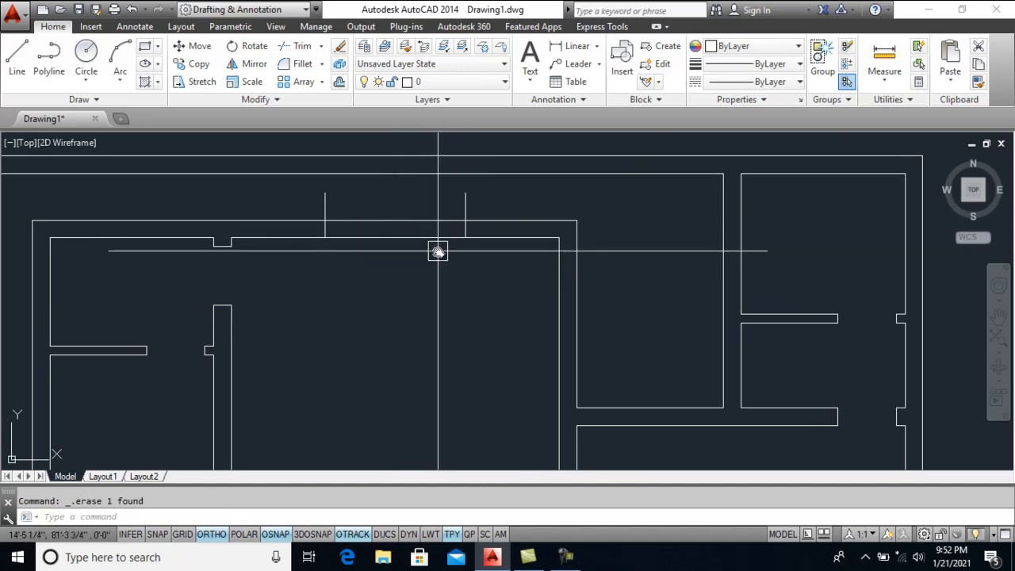
# Trim the top wall lines between the two offset lines and the line ends projecting above the wall
pyautogui.write('tr')
pyautogui.press('Return')
pyautogui.press('Return')
pyautogui.click(413, 238)
pyautogui.click(409, 219)
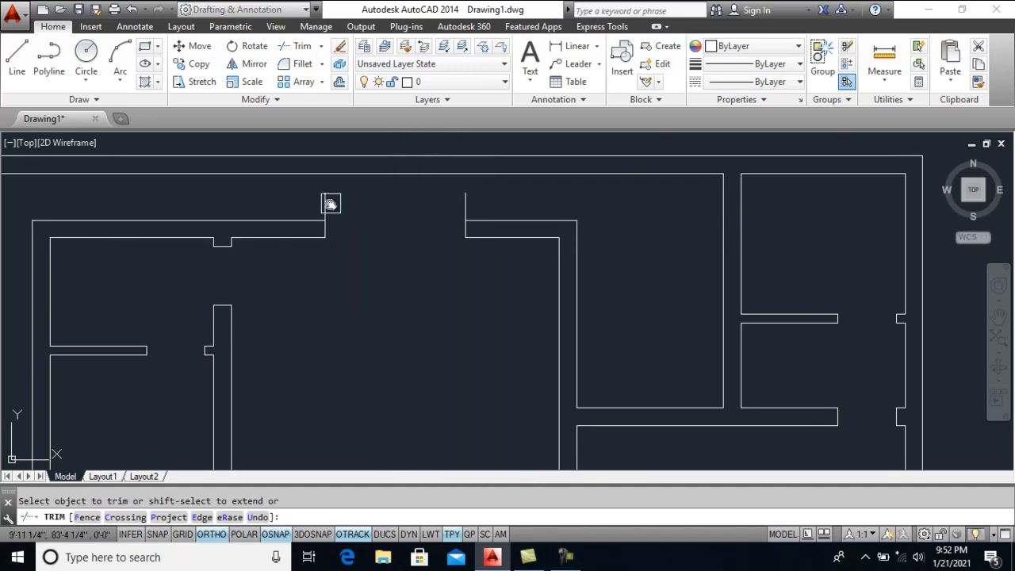
pyautogui.scroll(-3, 274, 220)
pyautogui.scroll(3, 277, 224)
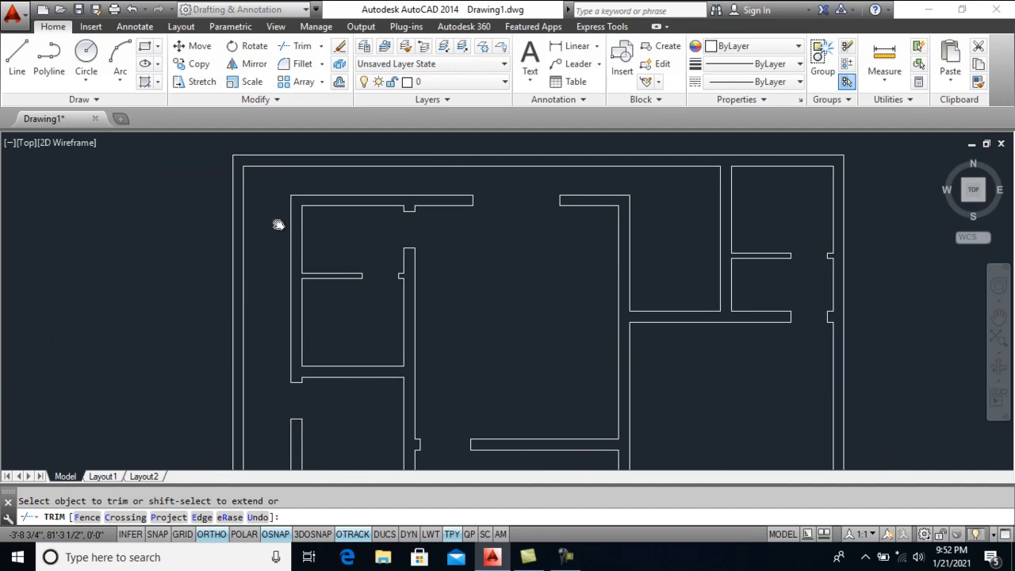
pyautogui.press('Return')
# Draw a short horizontal line outward from the midpoint of the left wall of the room below the upper-left partition
pyautogui.write('l')
pyautogui.press('Return')
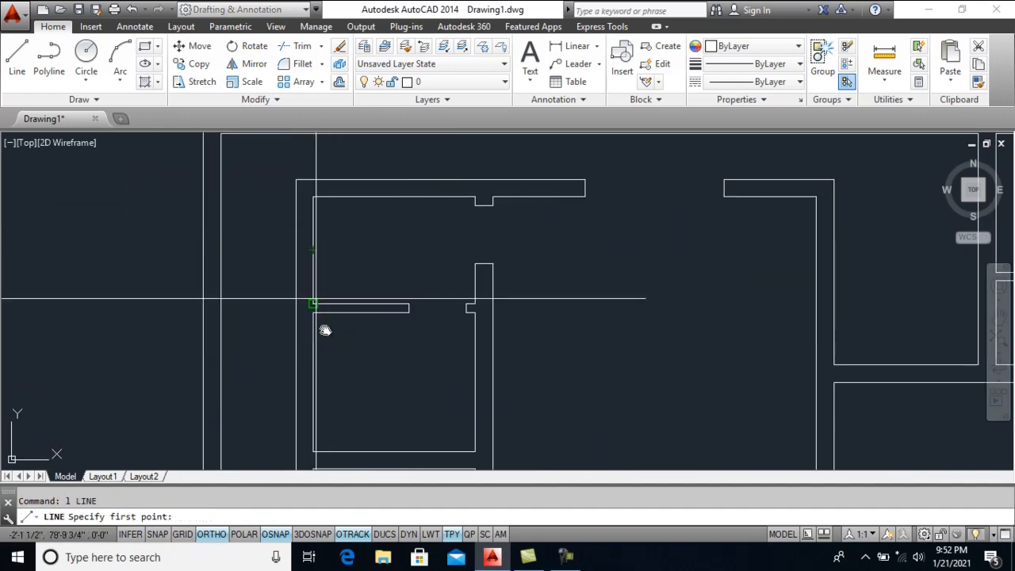
pyautogui.moveTo(324, 328); pyautogui.dragTo(378, 270, button='middle')
pyautogui.click(338, 296)
pyautogui.click(270, 297)
pyautogui.press('Return')
# Draw a short horizontal line outward across the left wall from the midpoint of the wall segment below the left-side opening
pyautogui.moveTo(391, 321); pyautogui.dragTo(395, 179, button='middle')
pyautogui.scroll(-2, 394, 179)
pyautogui.press('Return')
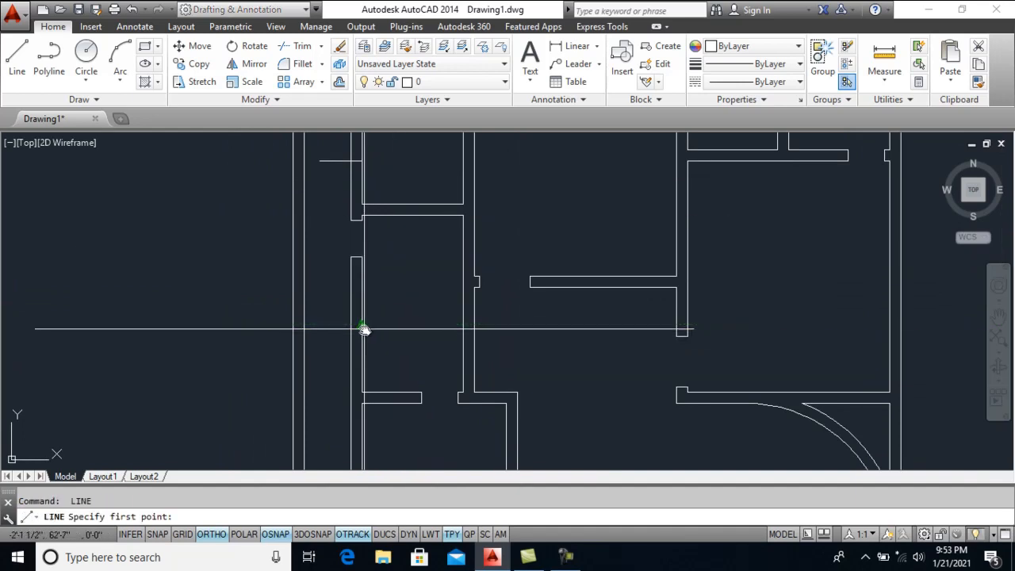
pyautogui.click(363, 330)
pyautogui.click(335, 331)
pyautogui.press('Return')
# Draw a short horizontal line outward across the left wall of the next room down
pyautogui.moveTo(390, 353); pyautogui.dragTo(446, 199, button='middle')
pyautogui.press('Return')
pyautogui.click(418, 335)
pyautogui.click(378, 336)
pyautogui.press('Return')
# Draw a short horizontal line outward across the left wall of the small room below the staircase
pyautogui.scroll(-2, 428, 281)
pyautogui.moveTo(436, 363); pyautogui.dragTo(455, 233, button='middle')
pyautogui.scroll(2, 455, 233)
pyautogui.press('Return')
pyautogui.click(484, 314)
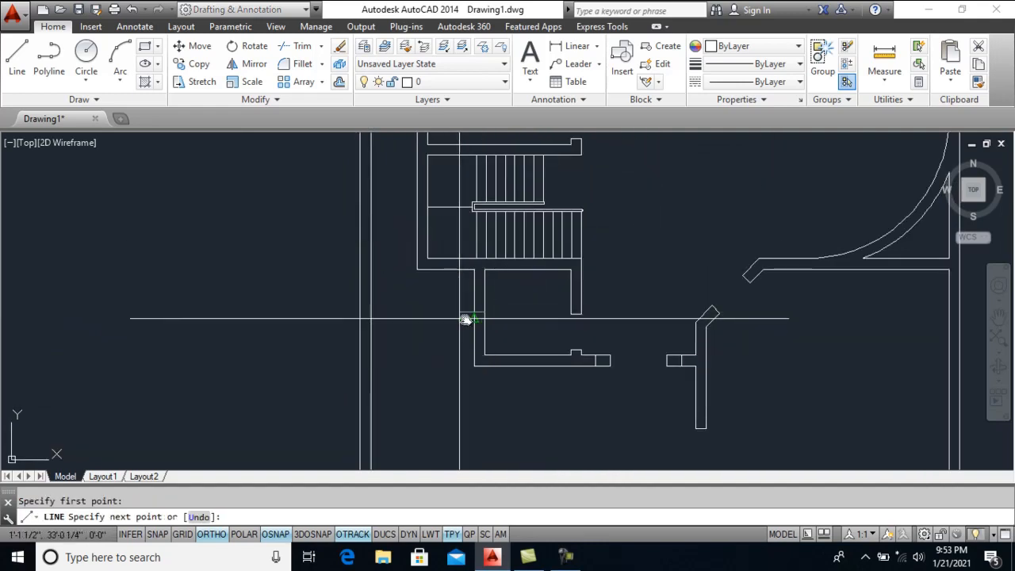
pyautogui.click(425, 322)
pyautogui.press('Return')
# Draw a vertical line upward across the lower-right room's bottom wall from the midpoint of its outer line
pyautogui.scroll(-2, 420, 317)
pyautogui.moveTo(544, 337); pyautogui.dragTo(476, 203, button='middle')
pyautogui.scroll(2, 563, 287)
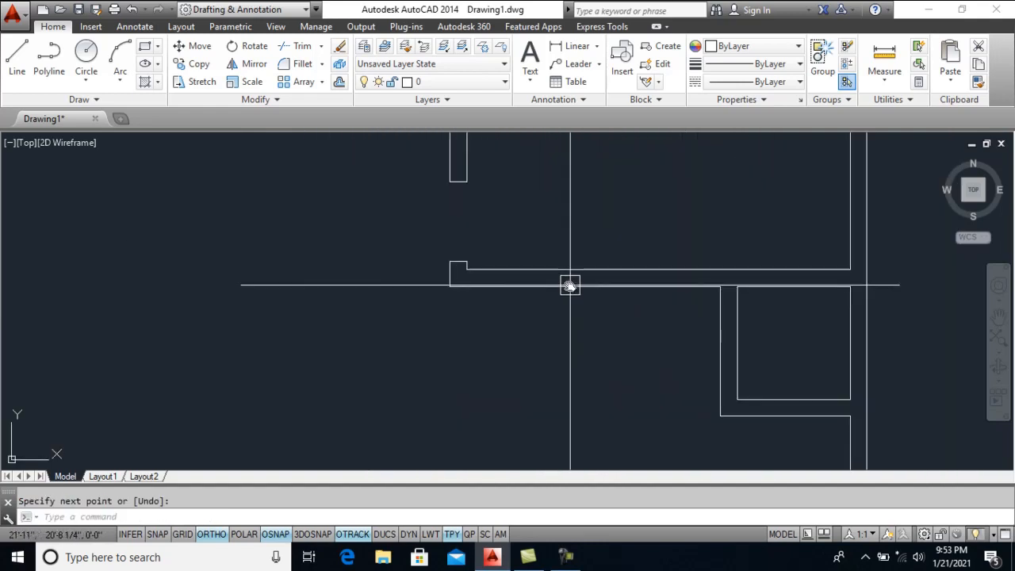
pyautogui.press('Return')
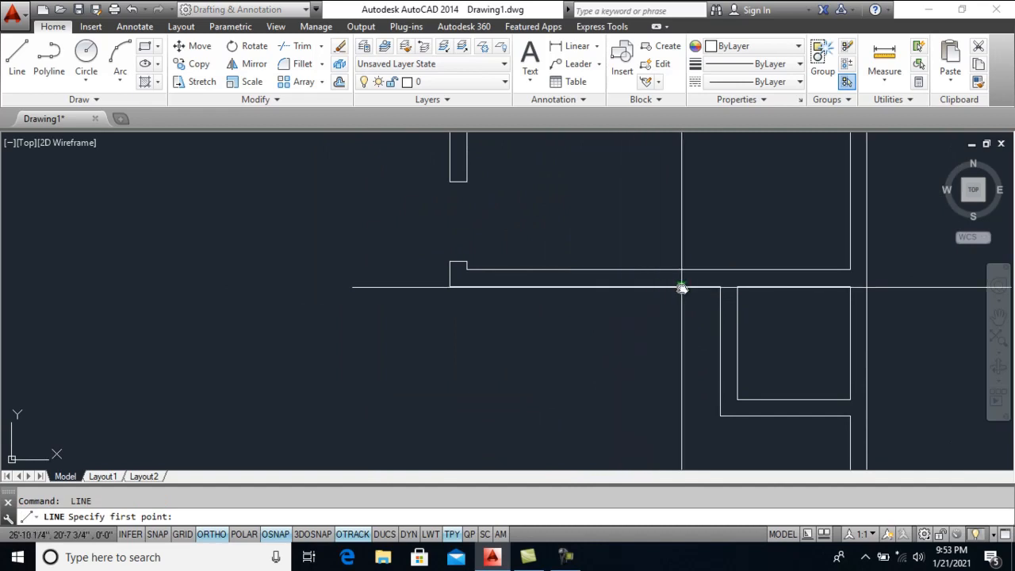
pyautogui.click(581, 287)
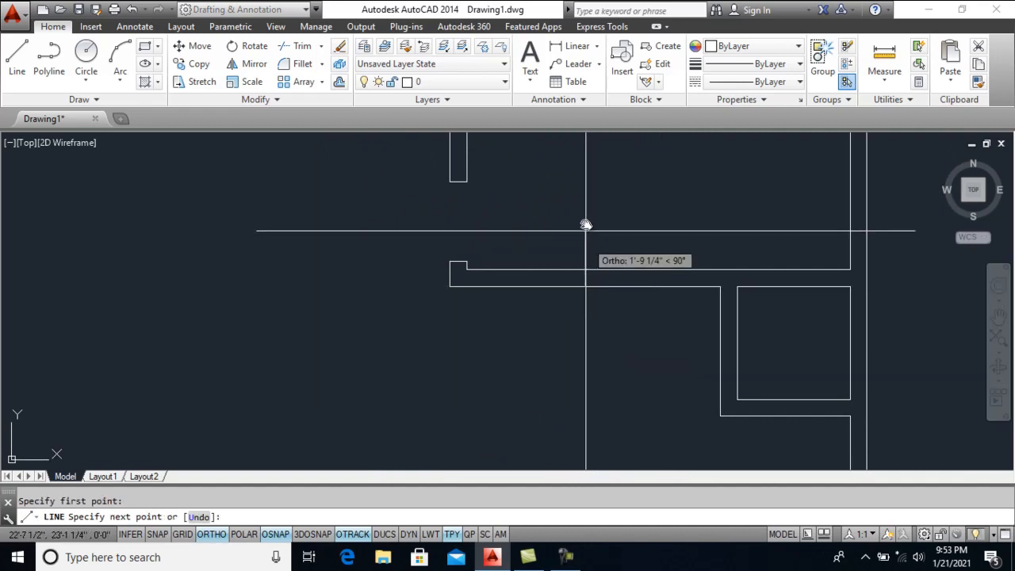
pyautogui.moveTo(619, 272); pyautogui.dragTo(564, 333, button='middle')
pyautogui.scroll(-2, 607, 344)
pyautogui.scroll(2, 641, 367)
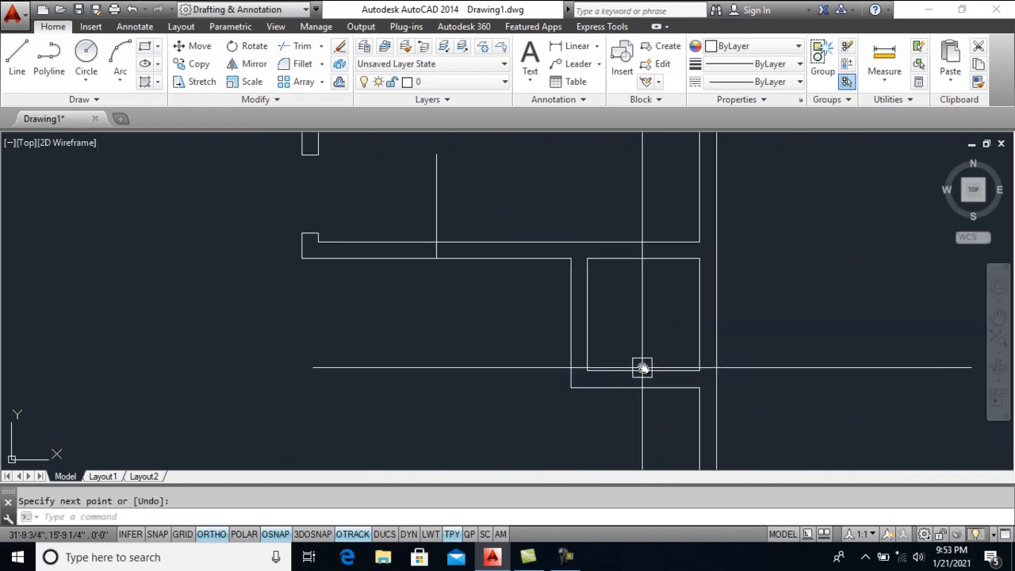
pyautogui.press('Return')
# Remove the horizontal wall between the large upper room and the upper-right rooms, extending the adjoining vertical wall line down to close its end
pyautogui.scroll(-4, 645, 421)
pyautogui.moveTo(629, 246); pyautogui.dragTo(615, 399, button='middle')
pyautogui.moveTo(586, 211); pyautogui.dragTo(588, 368, button='middle')
pyautogui.scroll(-1, 566, 306)
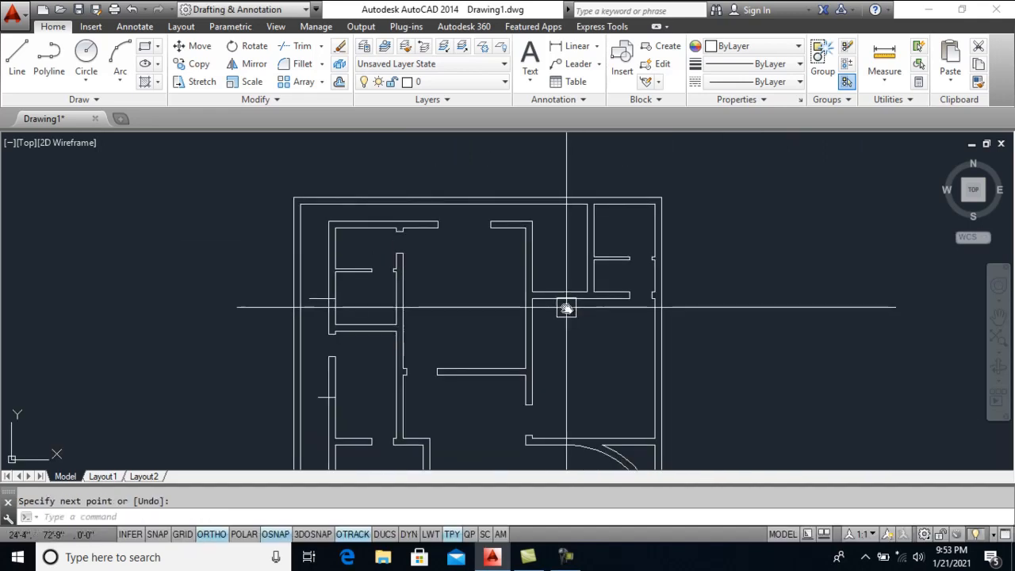
pyautogui.scroll(4, 564, 306)
pyautogui.write('e')
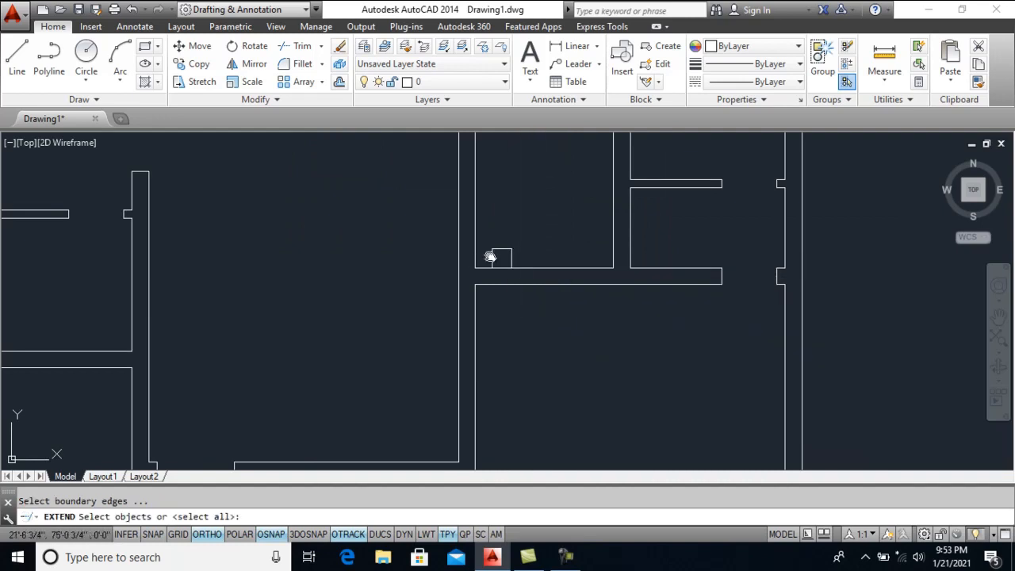
pyautogui.press('Return')
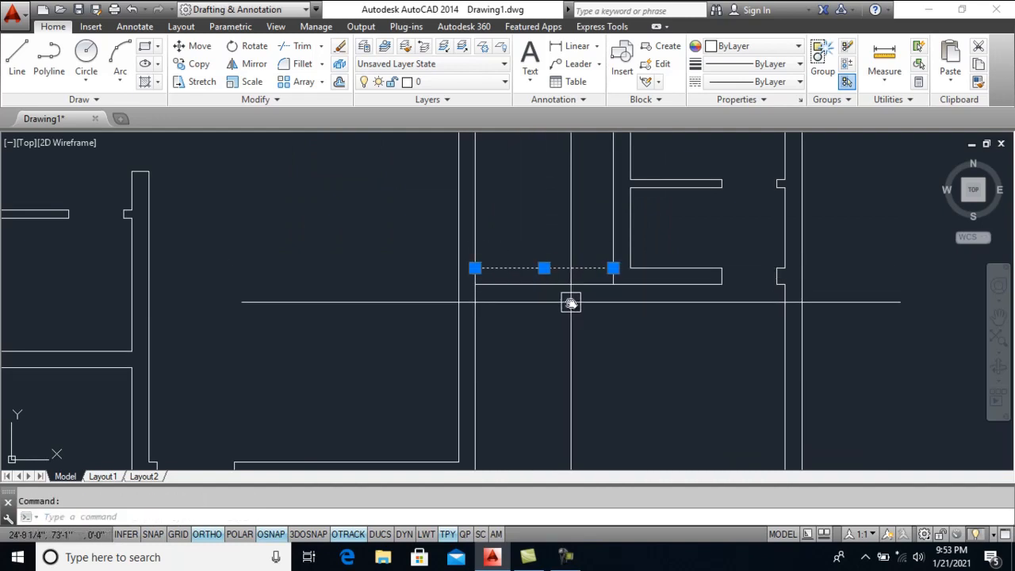
pyautogui.write('tr')
pyautogui.press('Return')
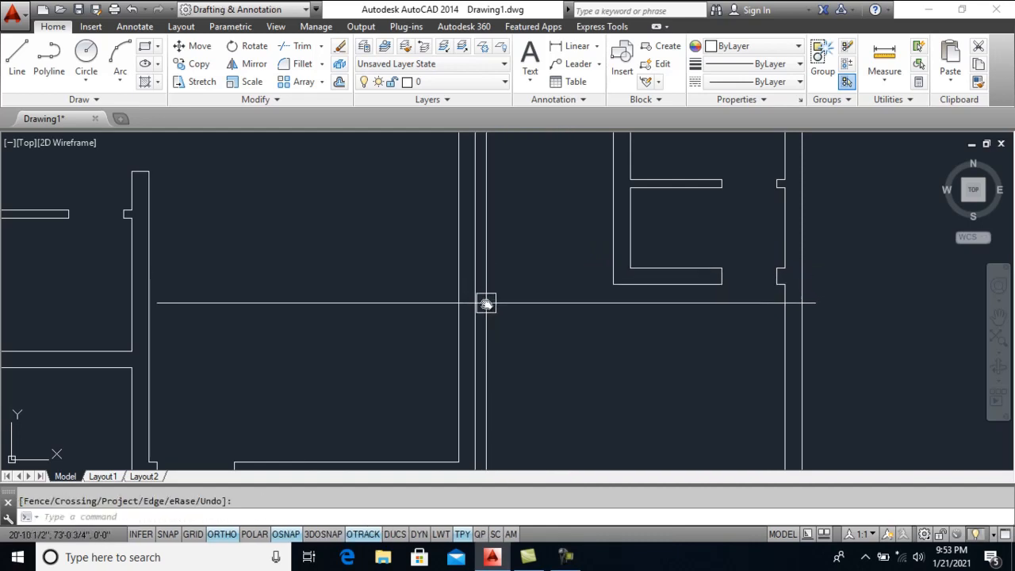
# Join the two pieces of the large upper room's outer right wall line into one line
pyautogui.press('Return')
pyautogui.click(480, 302)
pyautogui.press('Return')
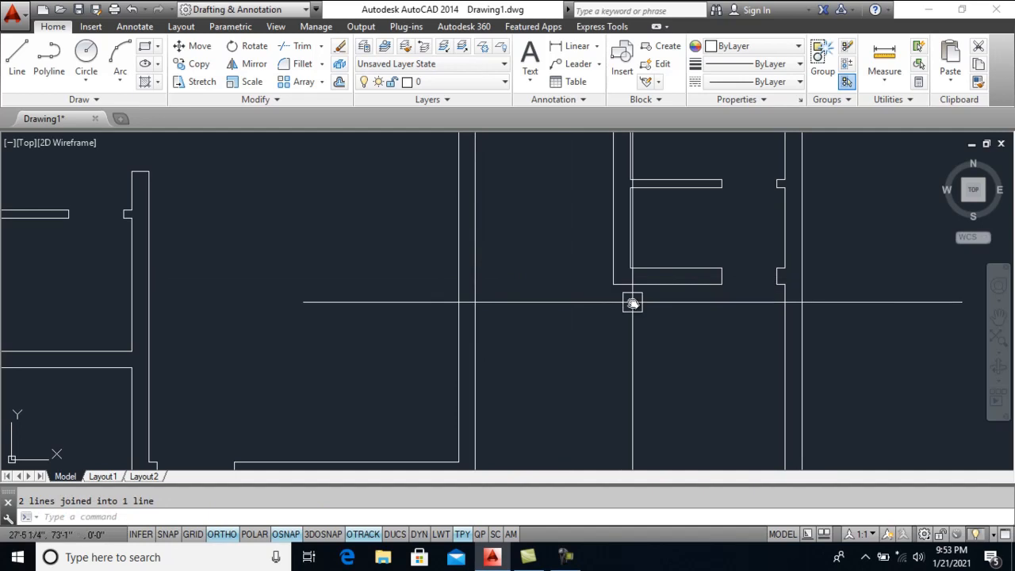
# Draw a horizontal line across the cleared gap from the upper-right rooms' lower wall corner to the large room's right wall
pyautogui.scroll(-3, 635, 294)
pyautogui.scroll(3, 618, 300)
pyautogui.write('l')
pyautogui.press('Return')
pyautogui.click(657, 285)
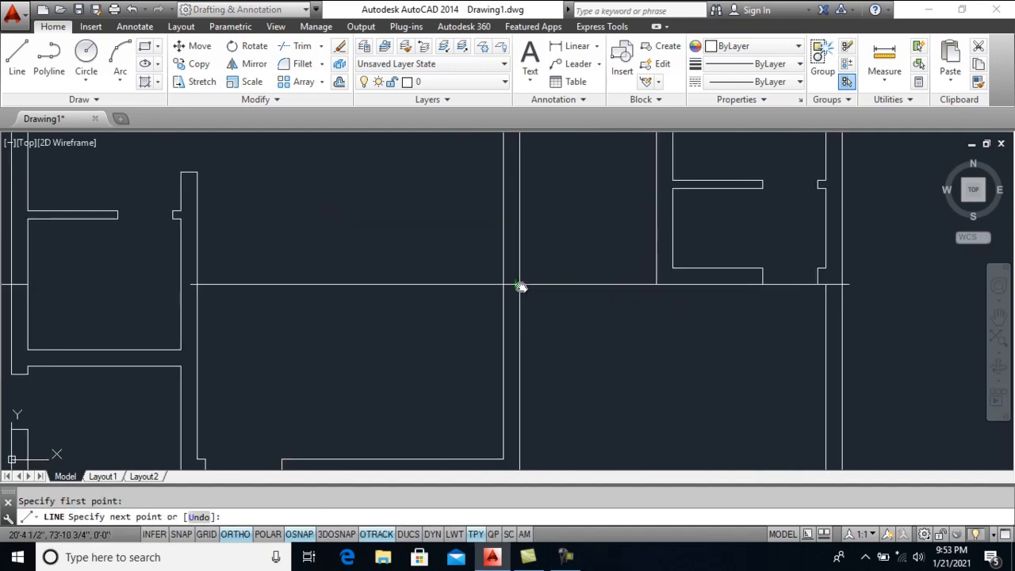
pyautogui.click(521, 286)
pyautogui.press('Return')
# Offset the horizontal line across the gap upward by the 9" wall thickness
pyautogui.write('o')
pyautogui.press('Return')
pyautogui.write('6')
pyautogui.press('Return')
pyautogui.click(593, 283)
pyautogui.click(589, 242)
# Offset both horizontal lines across the gap 3" inward to form the window lines
pyautogui.scroll(2, 567, 293)
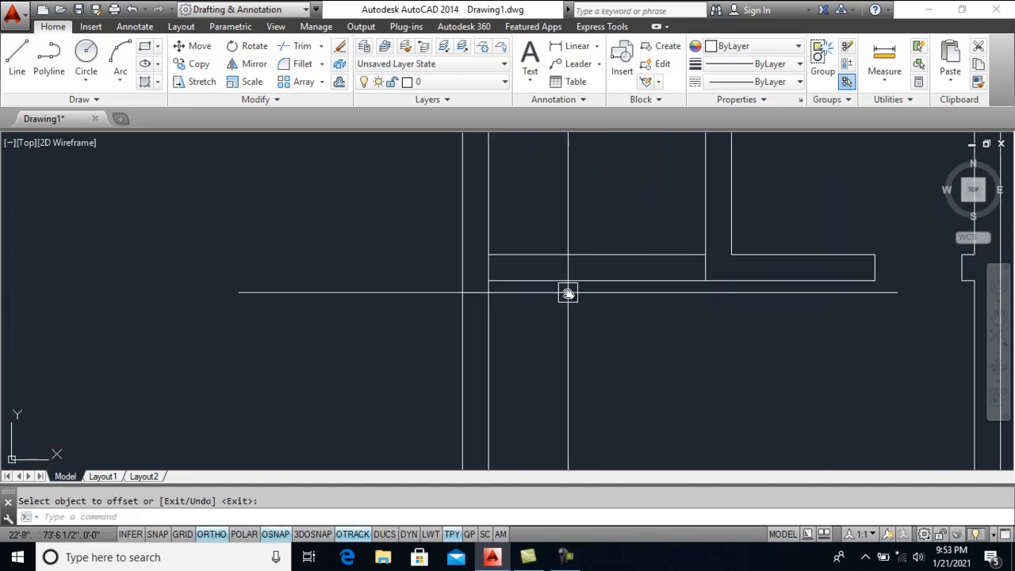
pyautogui.press('Return')
pyautogui.write('3')
pyautogui.press('Return')
pyautogui.click(577, 281)
pyautogui.click(580, 222)
pyautogui.click(579, 250)
pyautogui.click(576, 304)
pyautogui.scroll(-3, 604, 337)
pyautogui.press('Return')
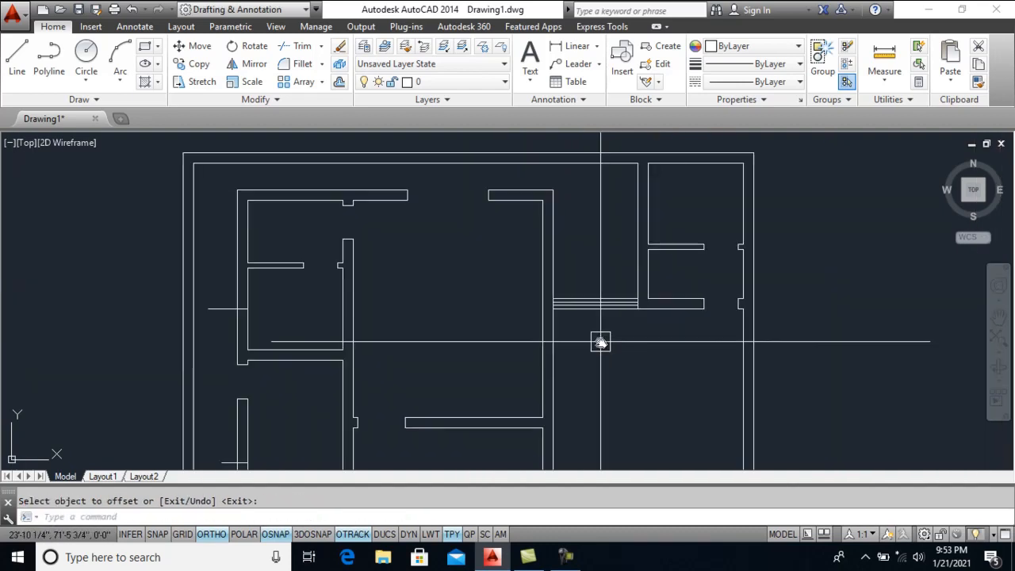
# Create a new multiline style named WINDOW based on STANDARD
pyautogui.scroll(-2, 606, 333)
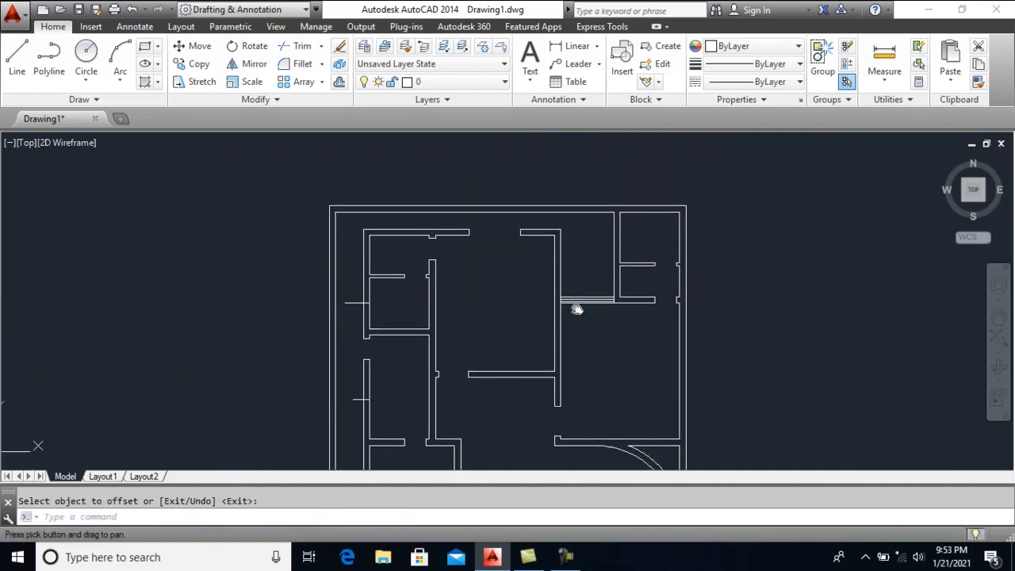
pyautogui.scroll(5, 518, 277)
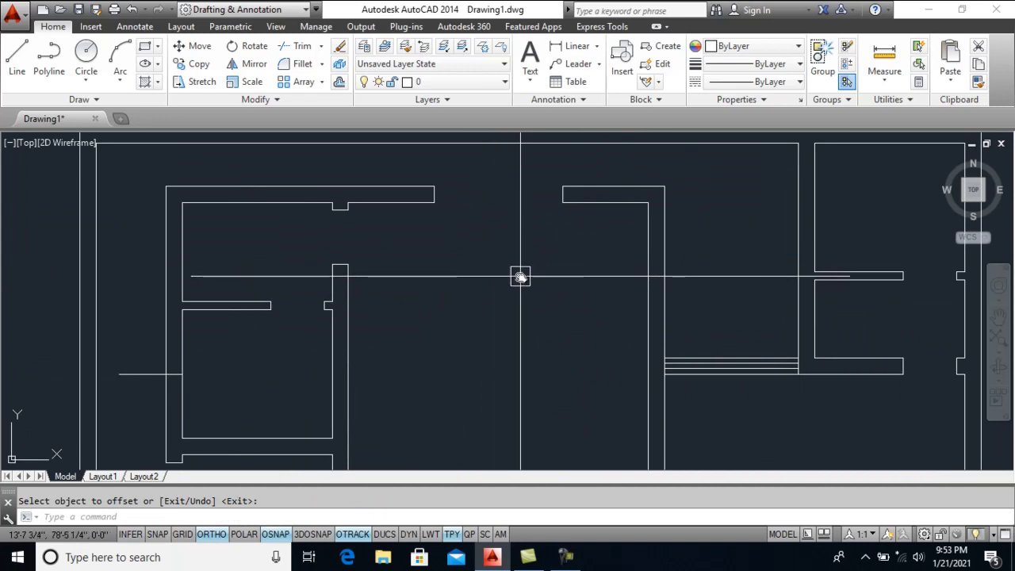
pyautogui.write('mlstyle')
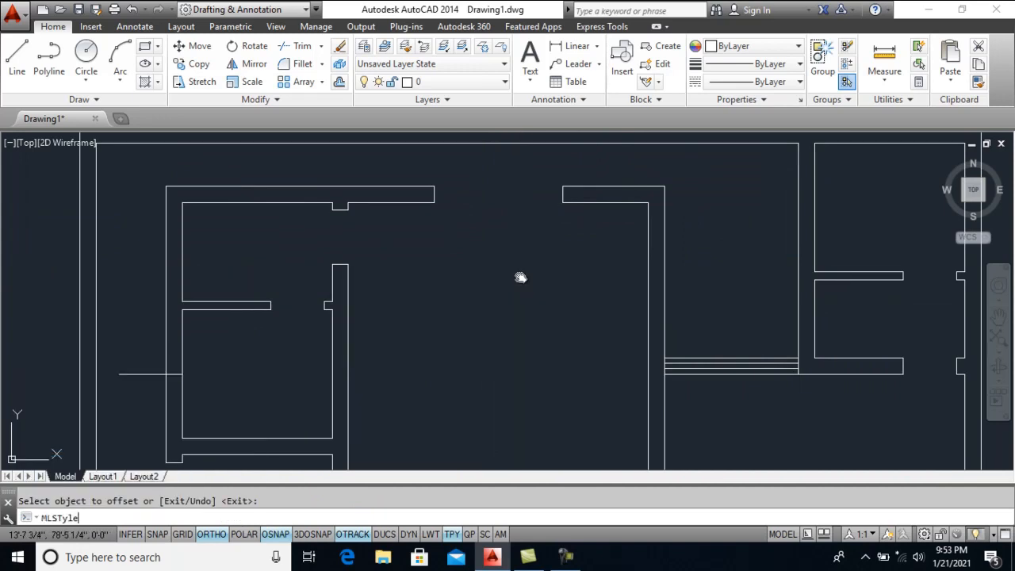
pyautogui.press('Return')
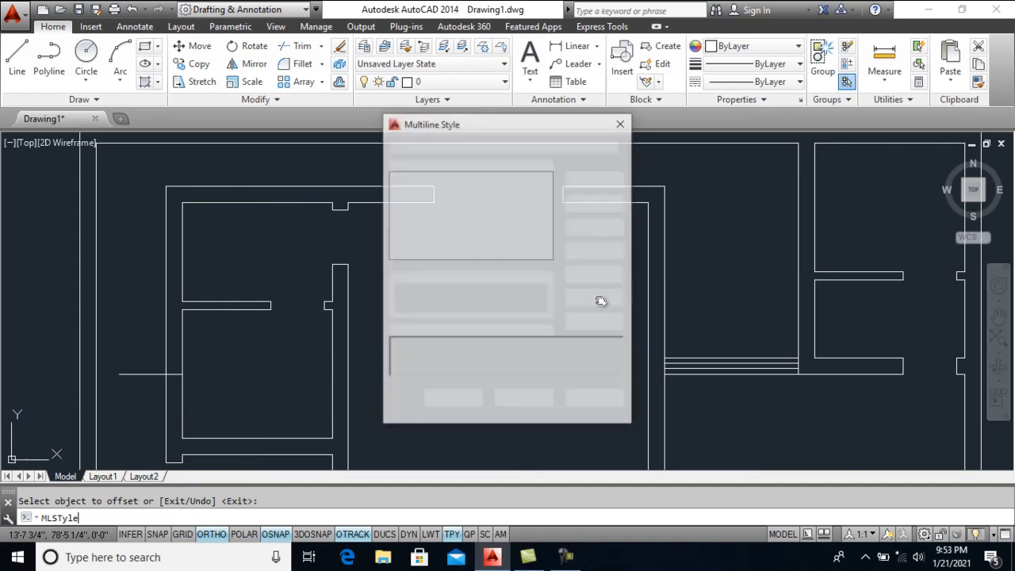
pyautogui.click(598, 204)
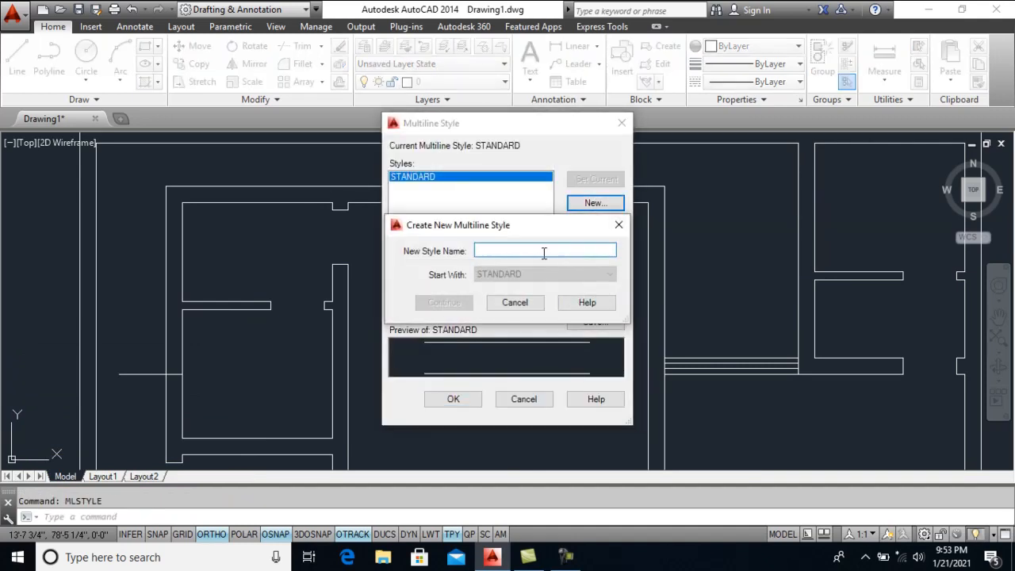
pyautogui.press('Return')
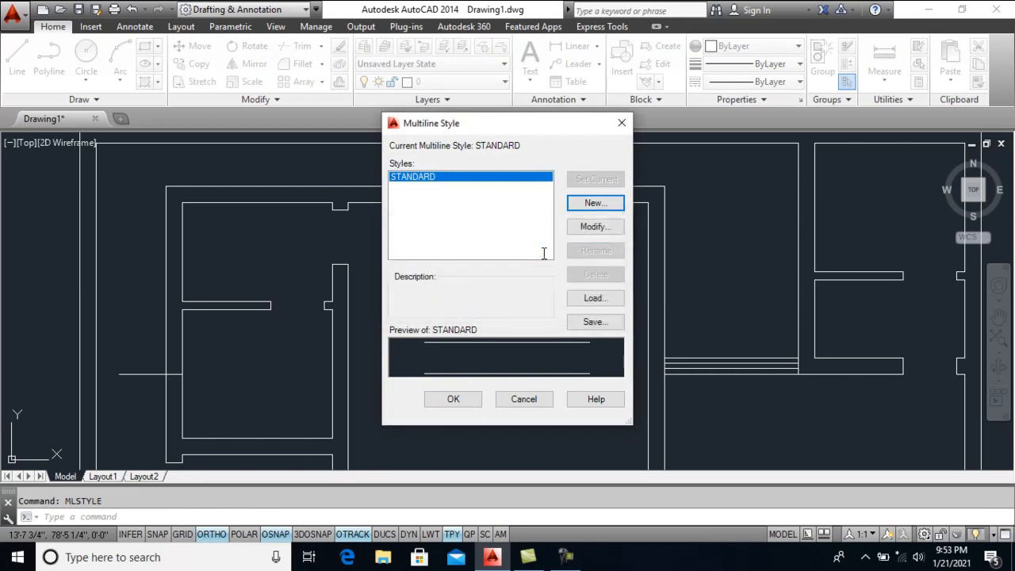
# Give the WINDOW multiline style elements at offsets 9, 5.5 and 3.5 plus one at the default offset, and make it current
pyautogui.click(599, 271)
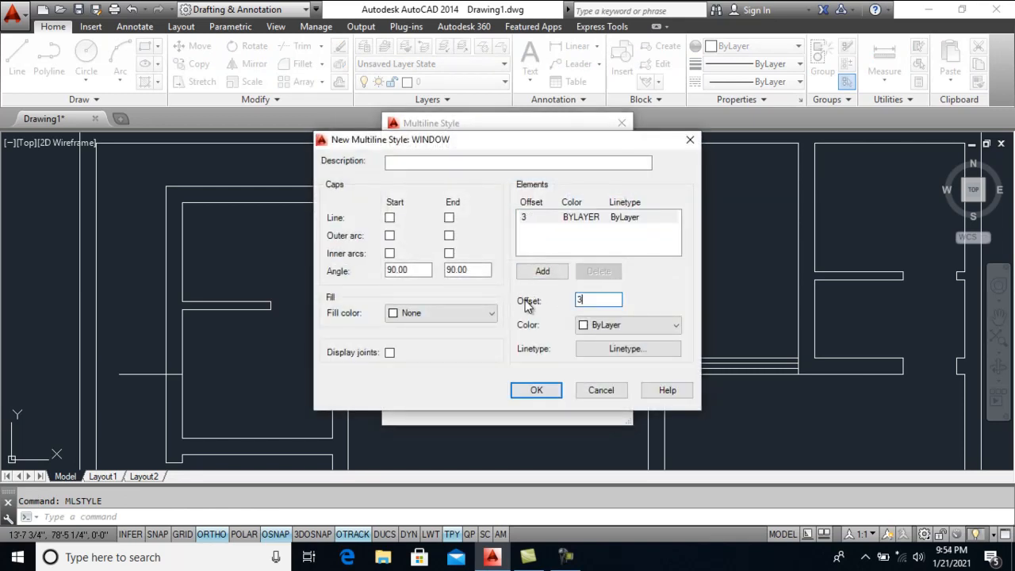
pyautogui.click(559, 272)
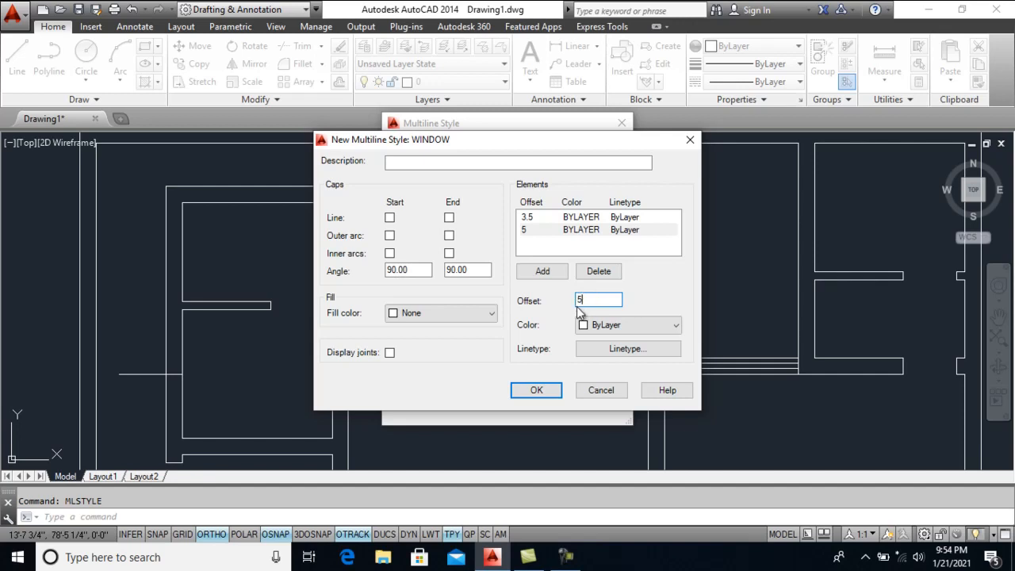
pyautogui.click(543, 272)
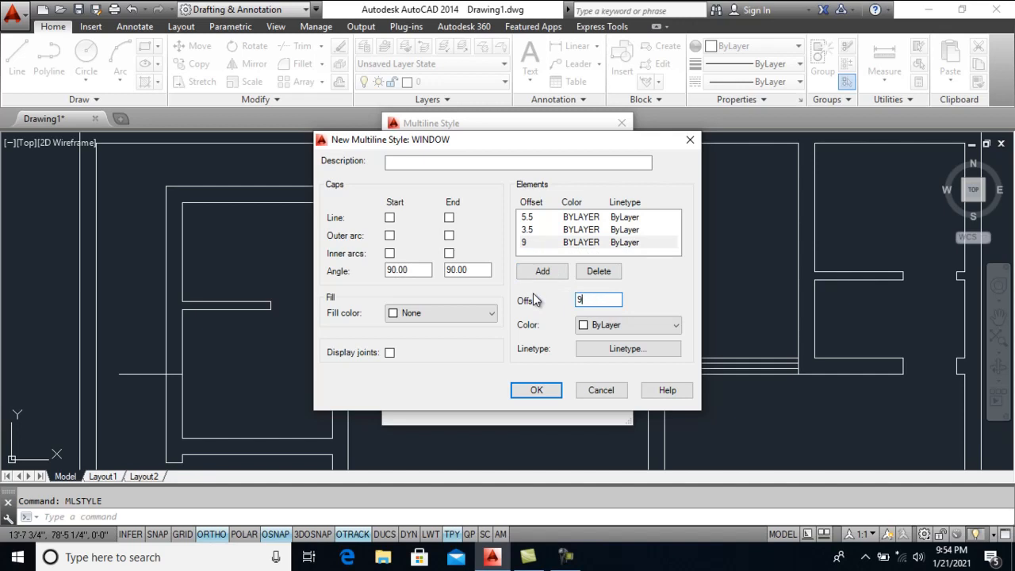
pyautogui.click(543, 271)
pyautogui.click(537, 391)
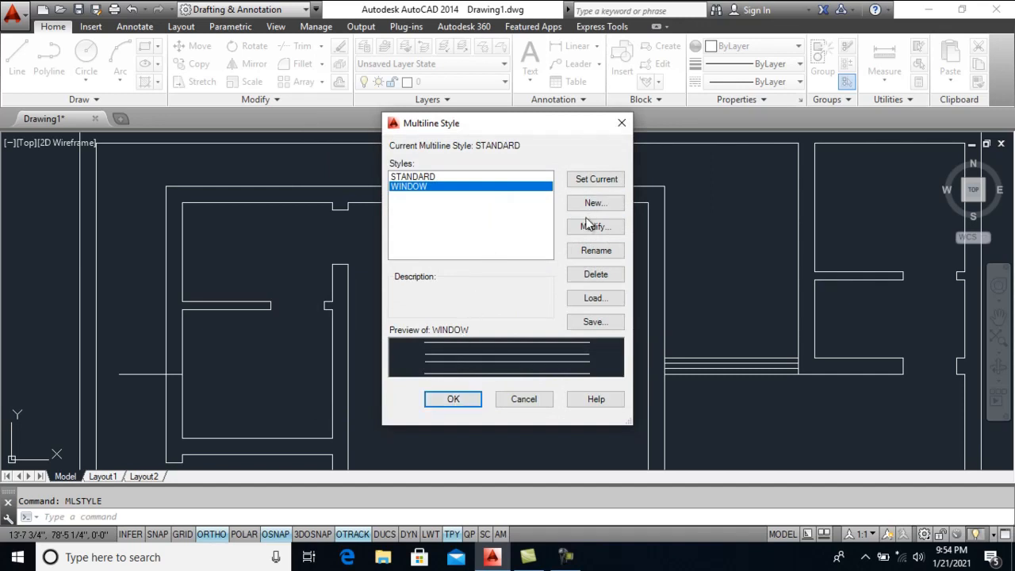
pyautogui.click(454, 399)
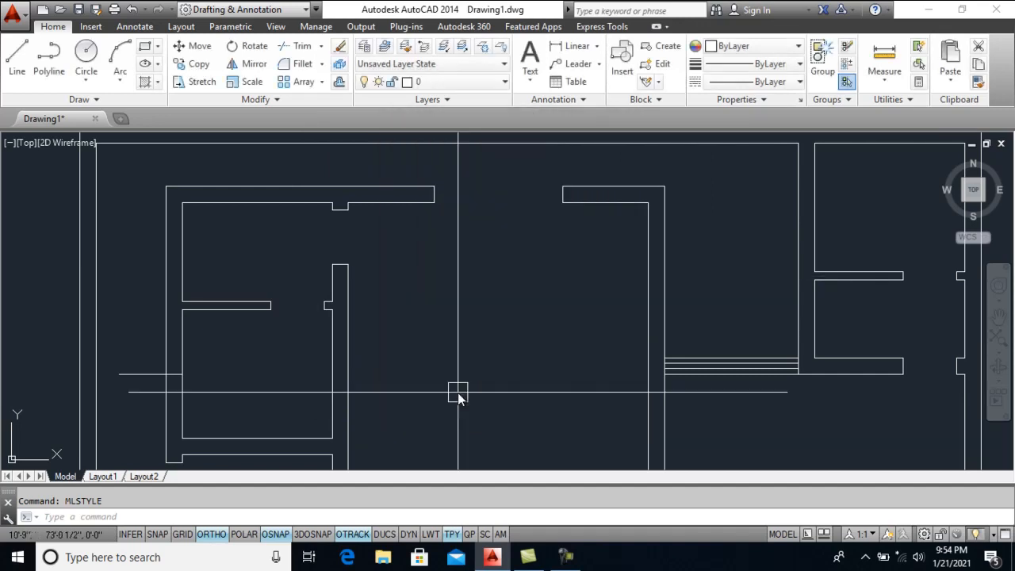
# Draw a window multiline across the gap in the large upper room's top wall, between the outer corners of the wall ends
pyautogui.scroll(-3, 501, 297)
pyautogui.scroll(4, 437, 351)
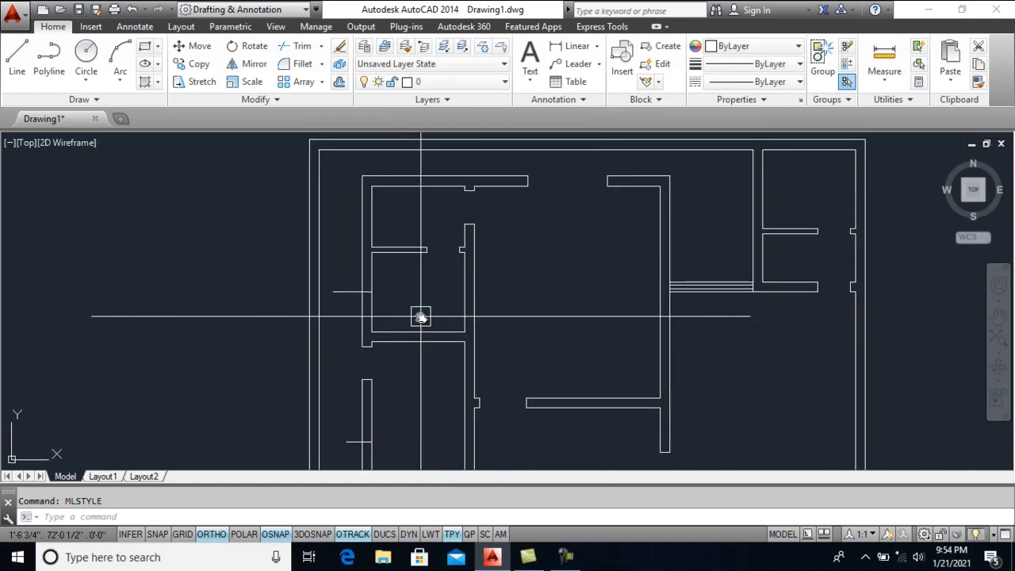
pyautogui.moveTo(420, 316); pyautogui.dragTo(440, 314, button='middle')
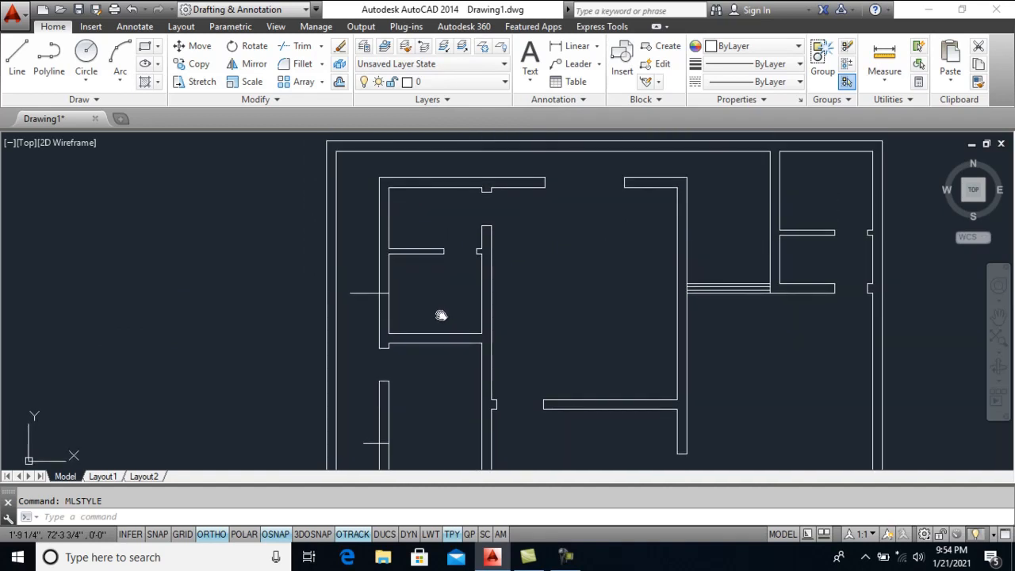
pyautogui.moveTo(522, 241); pyautogui.dragTo(512, 299, button='middle')
pyautogui.write('ml')
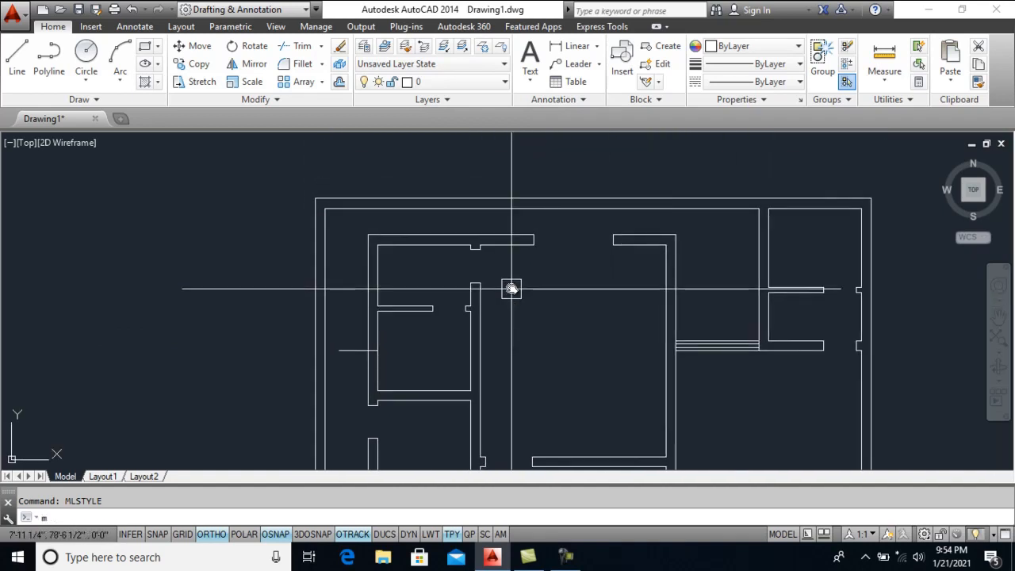
pyautogui.press('Return')
pyautogui.click(533, 235)
pyautogui.click(613, 235)
pyautogui.press('Return')
pyautogui.moveTo(567, 319); pyautogui.dragTo(564, 242, button='middle')
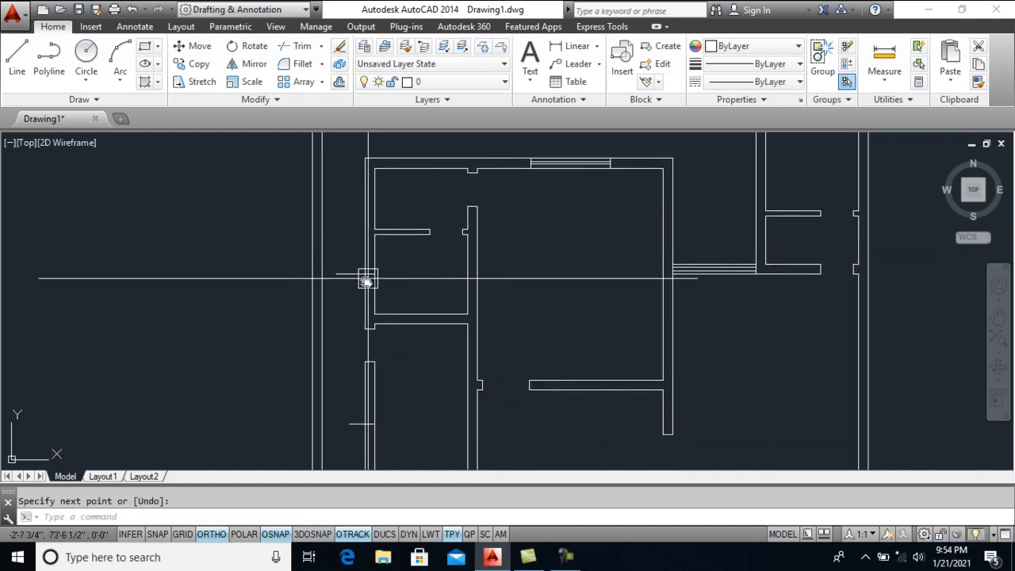
pyautogui.scroll(2, 366, 288)
pyautogui.write('o')
pyautogui.press('Return')
pyautogui.write('1')
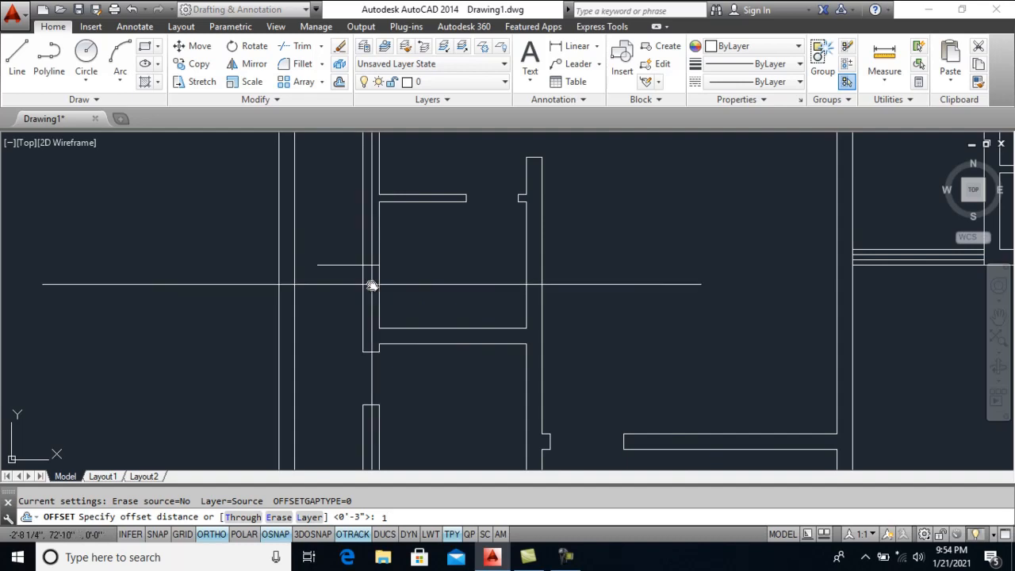
pyautogui.press('Escape')
# Offset the short marker line on the upper-left small room's left wall 1' to both sides
pyautogui.write('o')
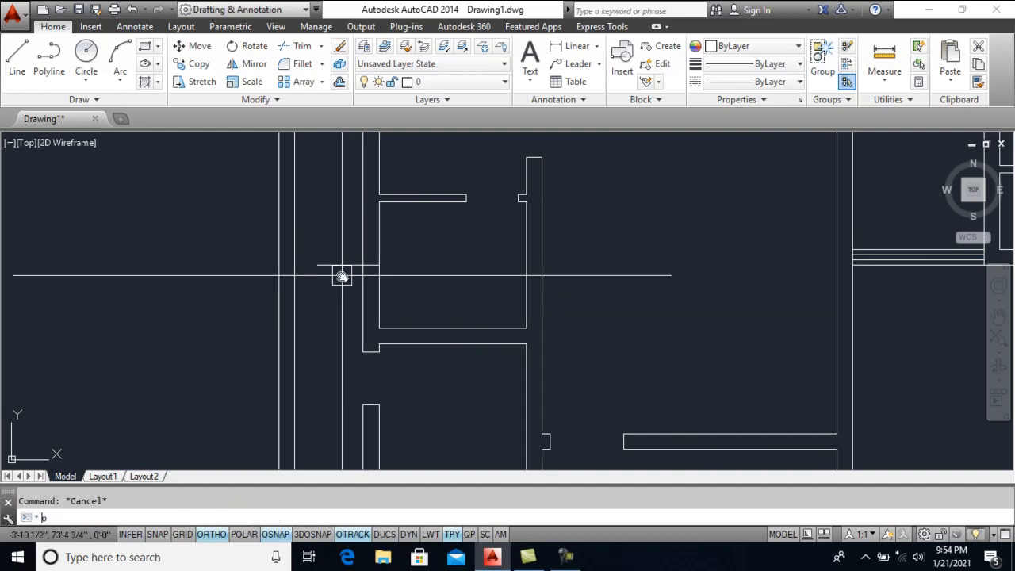
pyautogui.press('Return')
pyautogui.write("1'")
pyautogui.press('Return')
pyautogui.click(337, 264)
pyautogui.click(338, 228)
pyautogui.press('Return')
# Delete the original marker and trim the upper-left small room's left wall and the overhanging line ends into a window gap
pyautogui.click(341, 265)
pyautogui.click(346, 264)
pyautogui.press('Delete')
pyautogui.write('tr')
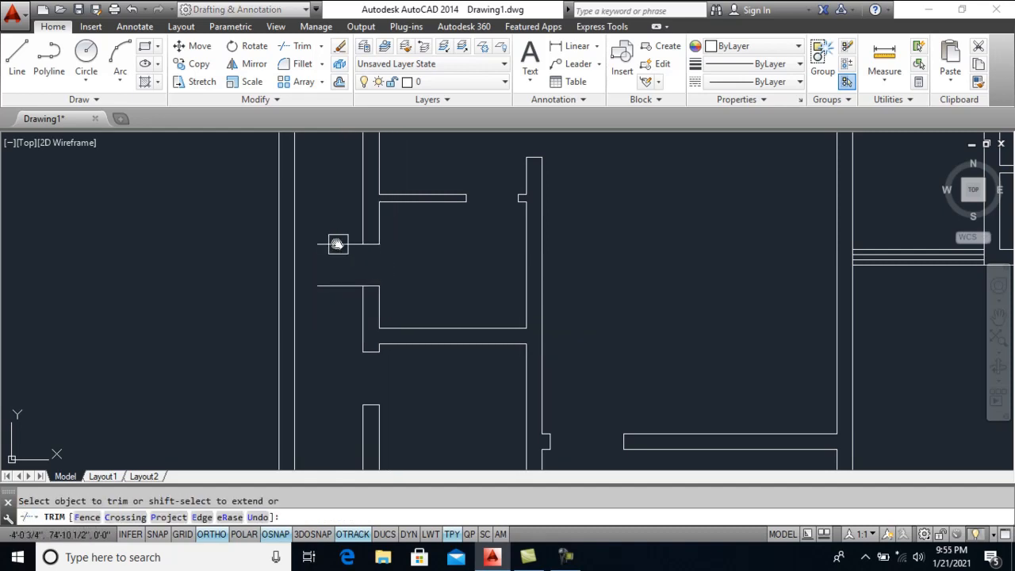
pyautogui.click(338, 285)
pyautogui.press('Return')
# Draw a window multiline down the inner side of the new gap in the upper-left small room's left wall
pyautogui.write('ml')
pyautogui.press('Return')
pyautogui.click(379, 246)
pyautogui.click(378, 290)
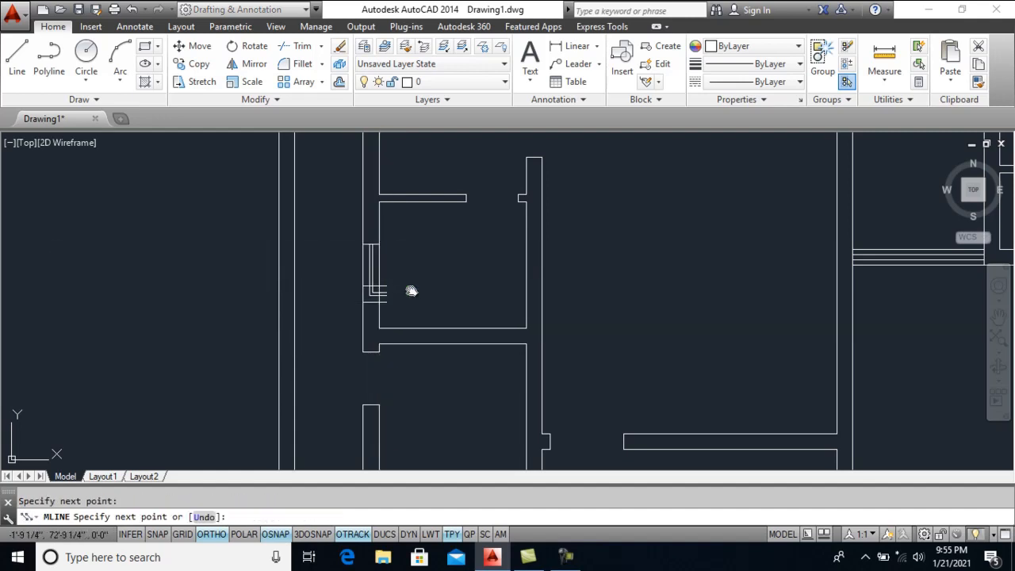
# Offset the marker line on the left wall of the next room down 1'-6" to both sides
pyautogui.scroll(-3, 419, 343)
pyautogui.scroll(5, 418, 342)
pyautogui.write('o')
pyautogui.press('Return')
pyautogui.write('10')
pyautogui.press('Return')
pyautogui.click(371, 299)
pyautogui.click(363, 252)
pyautogui.click(365, 301)
pyautogui.press('Return')
# Delete that room's original marker and trim the left wall and the overhanging line ends into a window gap
pyautogui.click(359, 299)
pyautogui.moveTo(356, 299)
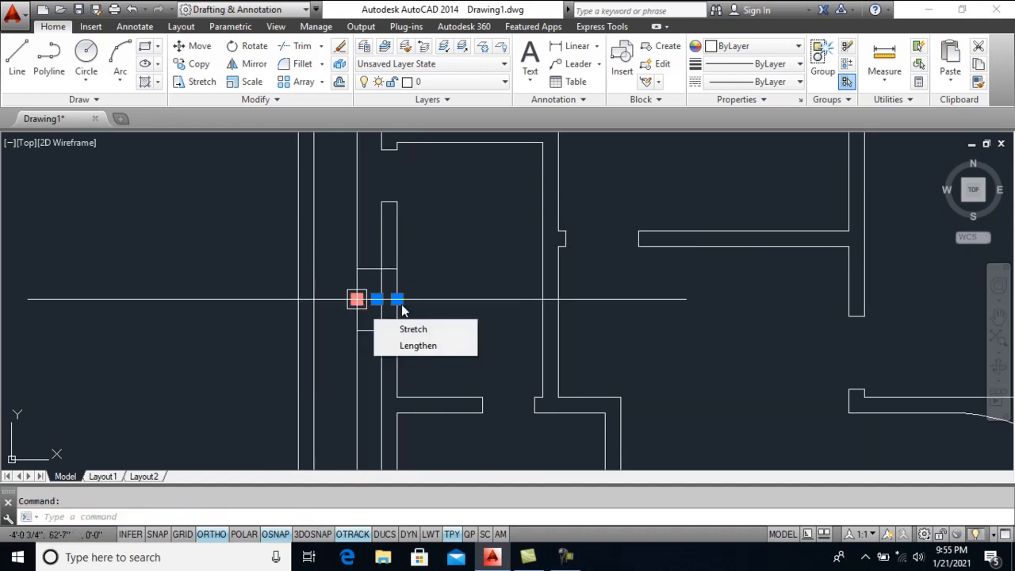
pyautogui.press('Delete')
pyautogui.write('t')
pyautogui.press('Return')
pyautogui.click(396, 301)
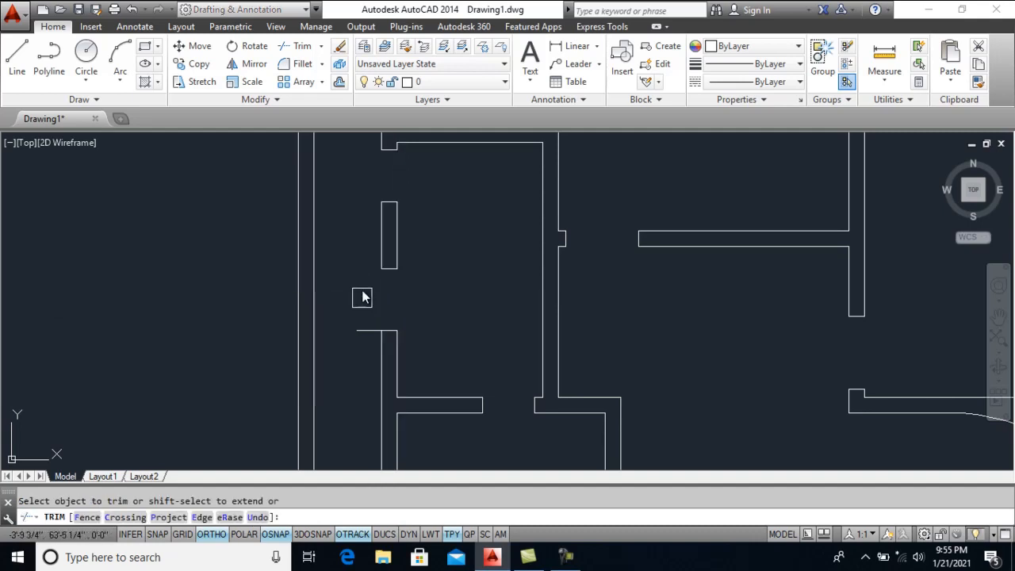
pyautogui.press('Return')
# Draw a window multiline between the inner corners of the second left-wall gap
pyautogui.write('ml')
pyautogui.press('Return')
pyautogui.click(398, 270)
pyautogui.click(397, 330)
pyautogui.press('Return')
# Offset the marker line on the left wall of the room above the staircase 3' to both sides
pyautogui.scroll(-2, 428, 299)
pyautogui.moveTo(455, 389); pyautogui.dragTo(467, 251, button='middle')
pyautogui.write('o')
pyautogui.press('Return')
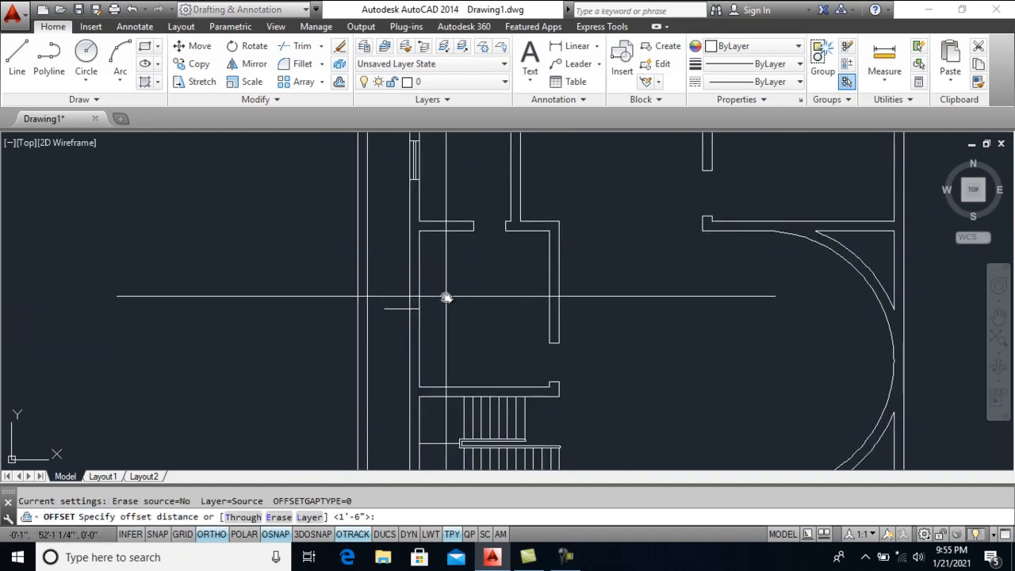
pyautogui.write("3'")
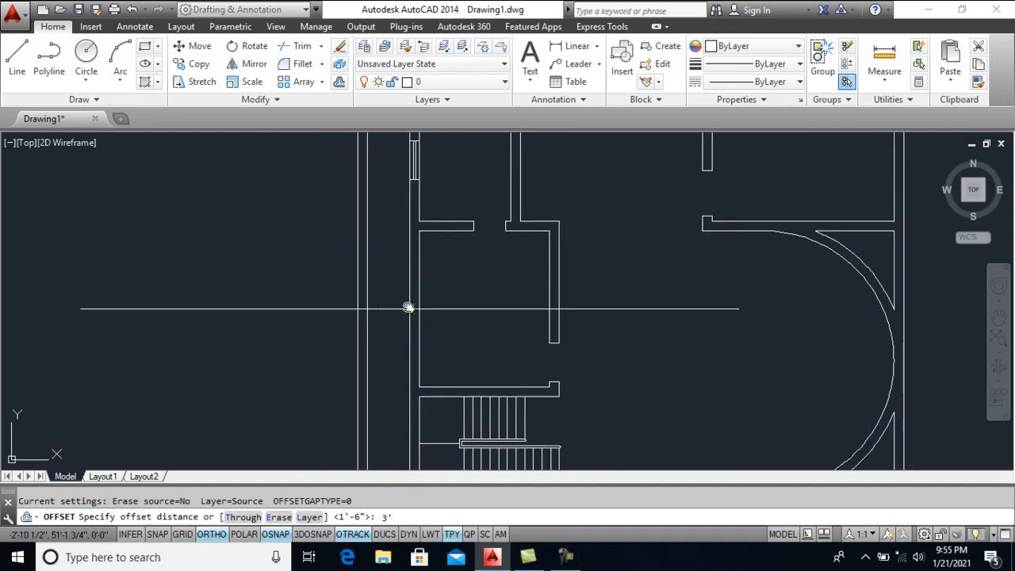
pyautogui.press('Return')
pyautogui.click(400, 309)
pyautogui.click(394, 283)
pyautogui.click(394, 308)
pyautogui.click(394, 322)
pyautogui.press('Return')
# Delete the original marker beside the room above the staircase and trim its left wall and the overhangs into a window gap
pyautogui.click(392, 310)
pyautogui.press('Delete')
pyautogui.write('tr')
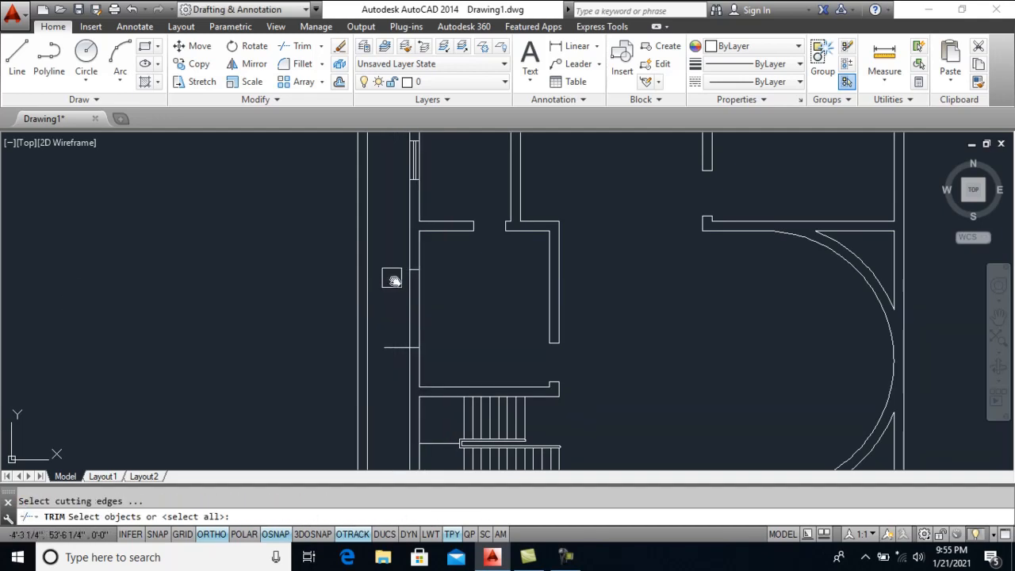
pyautogui.press('Return')
pyautogui.click(420, 299)
pyautogui.press('Return')
# Draw a window multiline between the inner corners of the gap in the left wall above the staircase
pyautogui.scroll(2, 399, 288)
pyautogui.write('ml')
pyautogui.press('Return')
pyautogui.click(428, 264)
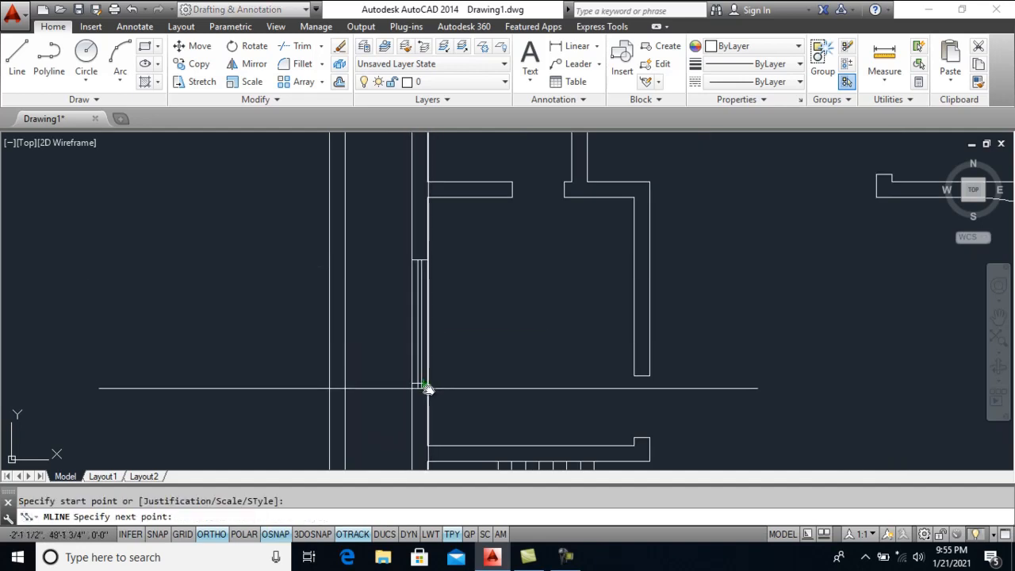
pyautogui.click(428, 383)
# Offset the marker line on the left wall of the small room below the staircase 1' to both sides
pyautogui.scroll(-2, 428, 383)
pyautogui.moveTo(471, 395); pyautogui.dragTo(480, 273, button='middle')
pyautogui.scroll(5, 471, 347)
pyautogui.write('o')
pyautogui.press('Return')
pyautogui.write('1')
pyautogui.press('Return')
pyautogui.click(432, 285)
pyautogui.click(426, 247)
pyautogui.press('Escape')
# Delete the original marker at the small room below the staircase and trim its left wall and the overhangs into a window gap
pyautogui.click(436, 285)
pyautogui.write('tr')
pyautogui.press('Return')
pyautogui.press('Return')
pyautogui.click(451, 305)
pyautogui.click(475, 285)
pyautogui.click(446, 265)
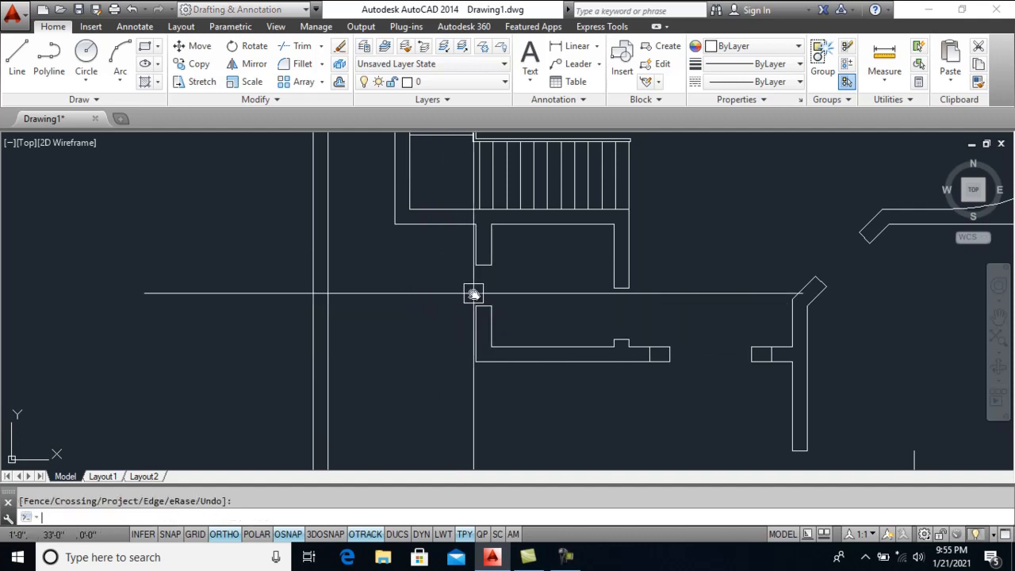
pyautogui.press('Escape')
# Draw a window multiline between the inner corners of the gap in the left wall below the staircase
pyautogui.write('ml')
pyautogui.press('Return')
pyautogui.click(492, 265)
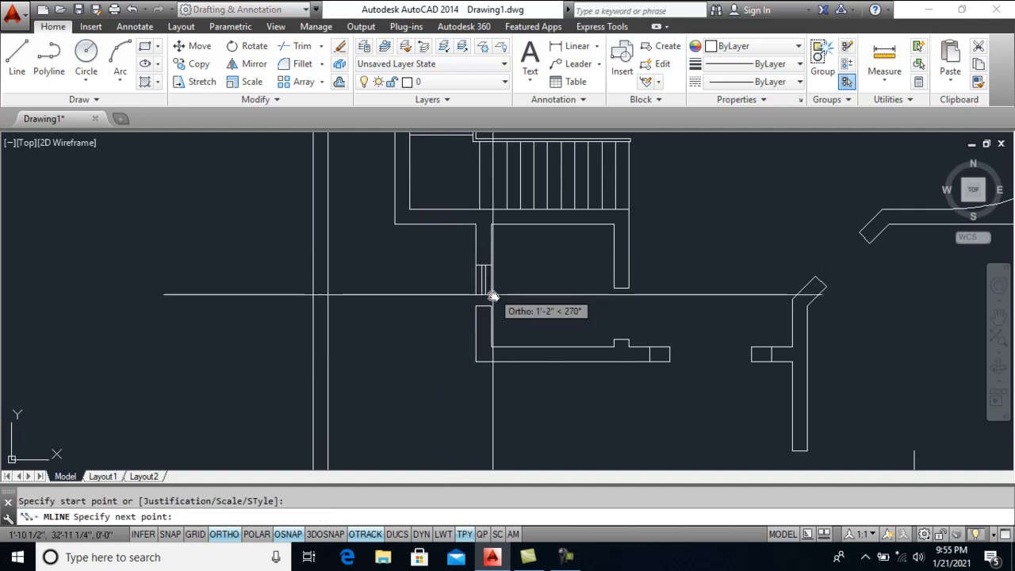
pyautogui.click(491, 305)
pyautogui.press('Return')
# Draw a window multiline across the short framed section at the wall end left of the lower door opening
pyautogui.scroll(5, 659, 358)
pyautogui.press('Return')
pyautogui.click(632, 328)
pyautogui.click(683, 328)
pyautogui.press('Return')
# Draw a window multiline across the short framed section at the wall end right of the lower door opening
pyautogui.moveTo(781, 363); pyautogui.dragTo(546, 361, button='middle')
pyautogui.press('Return')
pyautogui.click(655, 327)
pyautogui.click(702, 328)
pyautogui.scroll(-5, 646, 346)
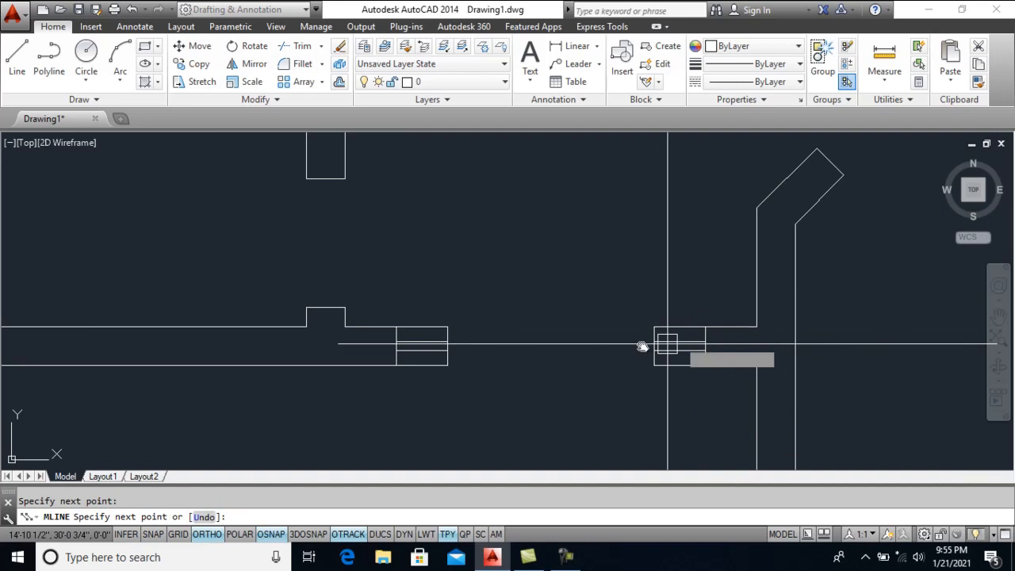
# Offset the vertical guide line on the wall above the small square room 3' to both sides and erase the original
pyautogui.scroll(2, 637, 353)
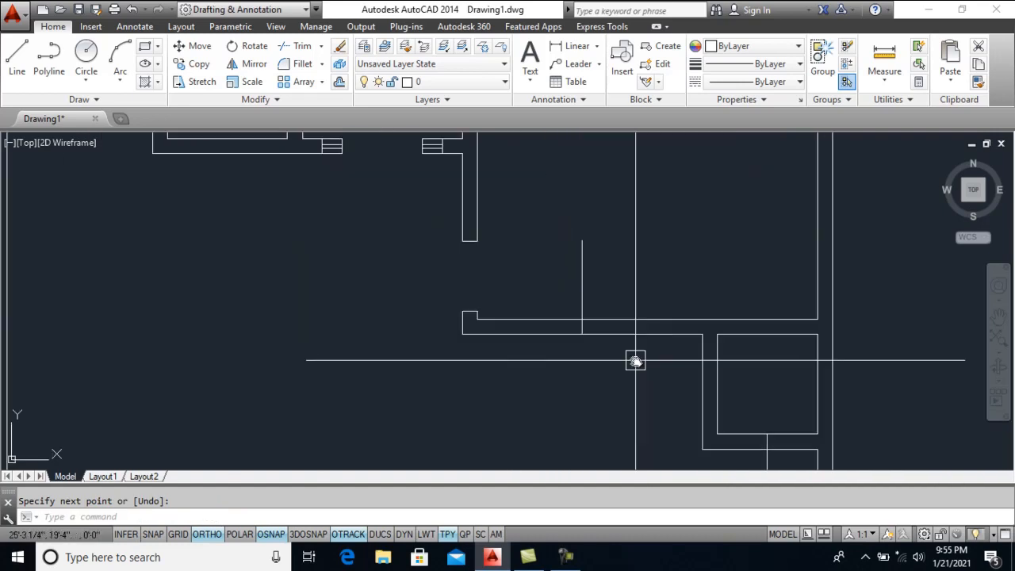
pyautogui.press('Return')
pyautogui.write('o')
pyautogui.press('Return')
pyautogui.write("3'")
pyautogui.click(583, 298)
pyautogui.click(592, 302)
pyautogui.click(582, 301)
pyautogui.click(552, 303)
pyautogui.press('Return')
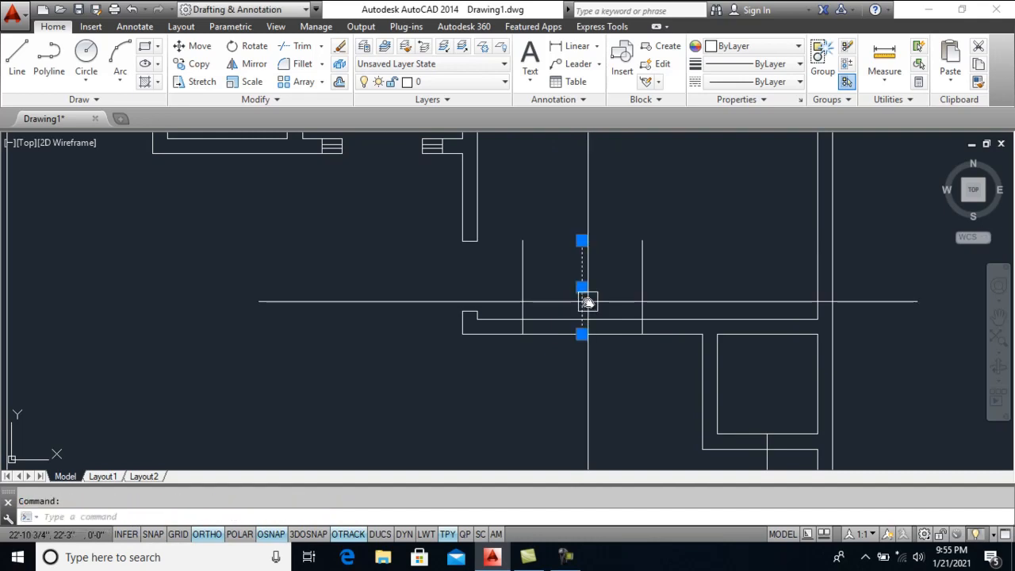
# Trim the wall lines between the two offset guides and the guide ends above the wall to form a window opening
pyautogui.write('tr')
pyautogui.press('Return')
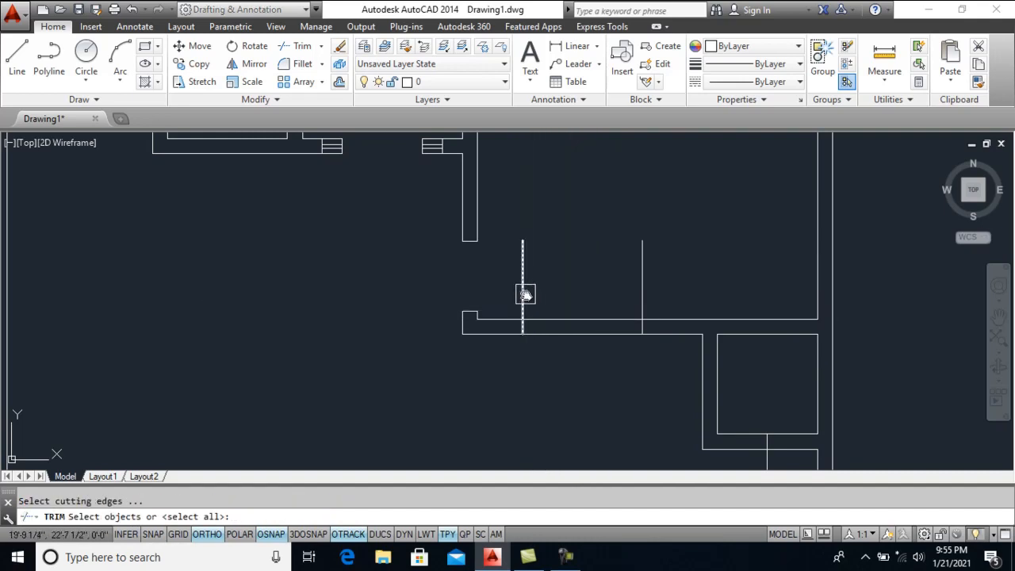
pyautogui.click(639, 282)
pyautogui.press('Return')
# Draw a multiline window across the new opening from one jamb to the other
pyautogui.write('ml')
pyautogui.press('Return')
pyautogui.click(522, 320)
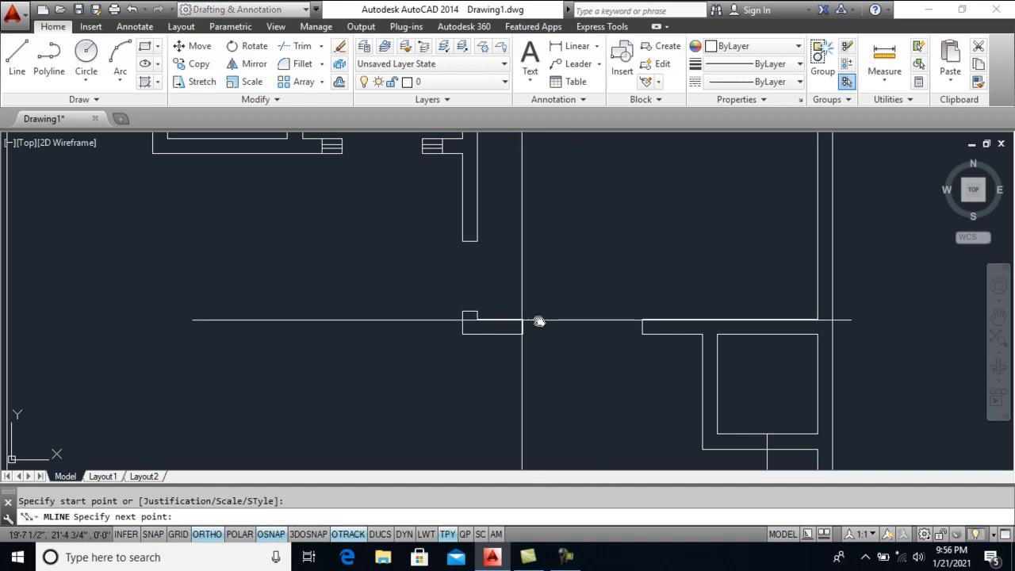
pyautogui.press('Return')
# Draw a short guide line across the wall below the curved wall, midway along its straight segment near the outer wall
pyautogui.scroll(-5, 660, 336)
pyautogui.scroll(8, 718, 221)
pyautogui.moveTo(672, 213); pyautogui.dragTo(673, 327, button='middle')
pyautogui.write('l')
pyautogui.press('Return')
pyautogui.click(642, 319)
pyautogui.press('Return')
# Offset the short guide line below the curved wall 2' to both sides
pyautogui.write('o')
pyautogui.press('Return')
pyautogui.write('2')
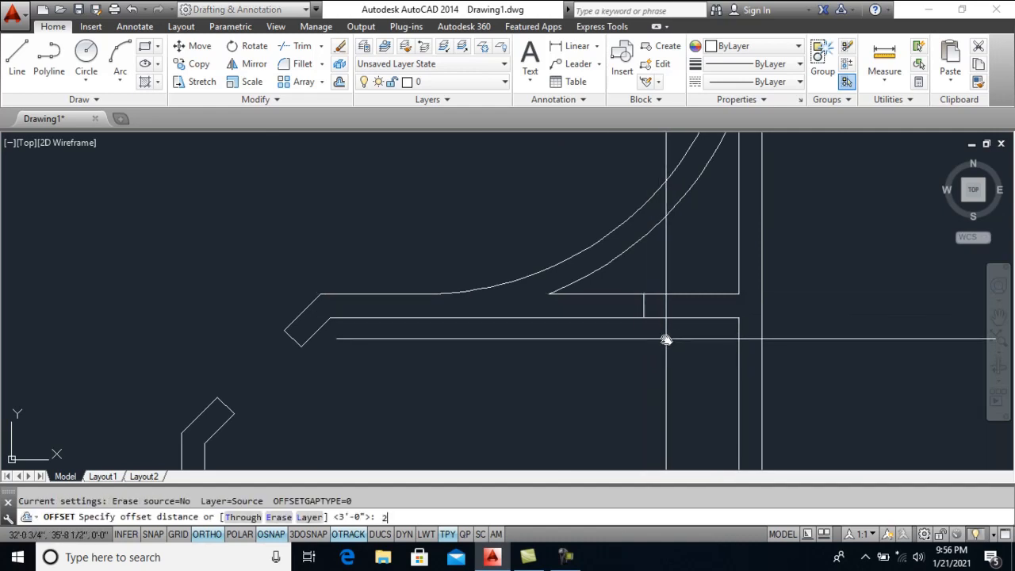
pyautogui.write("'")
pyautogui.scroll(2, 634, 309)
pyautogui.press('Return')
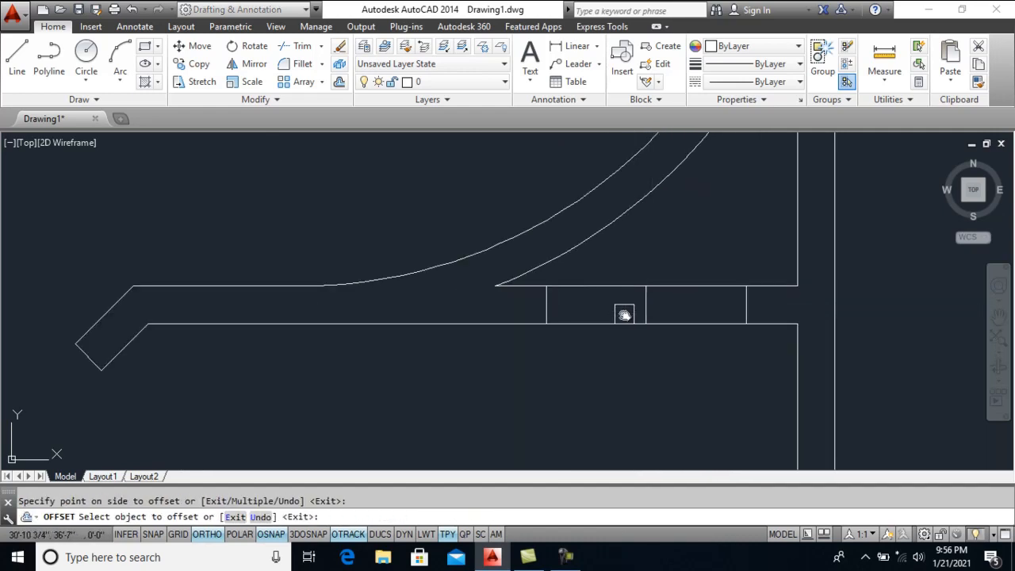
# Erase the middle guide line and trim both wall lines between the offset guides to open the window gap
pyautogui.press('Escape')
pyautogui.click(645, 311)
pyautogui.press('Delete')
pyautogui.write('tr')
pyautogui.press('Return')
pyautogui.press('Return')
pyautogui.click(644, 323)
pyautogui.click(646, 286)
# Draw a multiline window across the opening in the wall below the curved wall
pyautogui.write('ml')
pyautogui.press('Return')
pyautogui.click(547, 286)
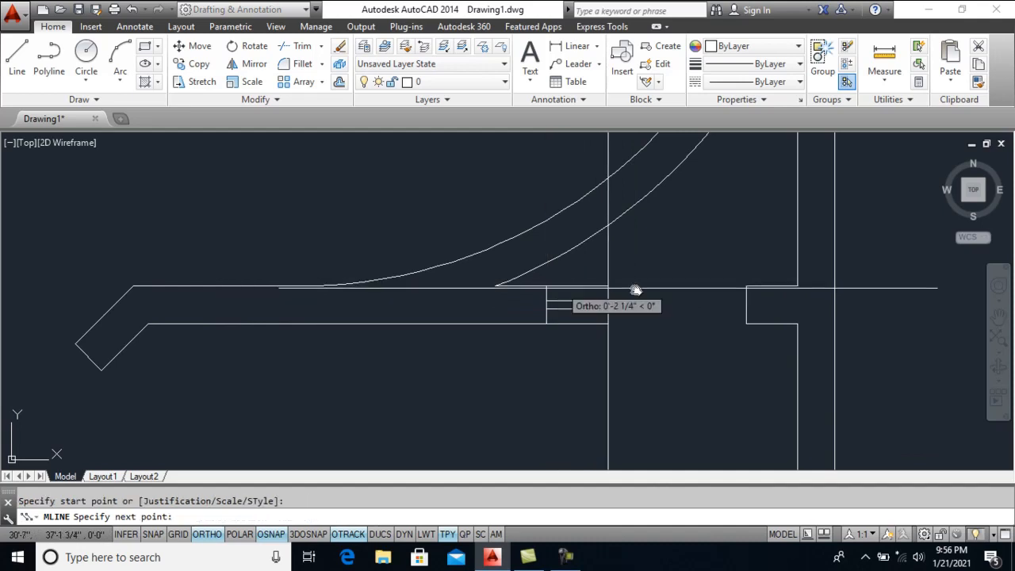
pyautogui.click(747, 287)
pyautogui.scroll(-3, 692, 355)
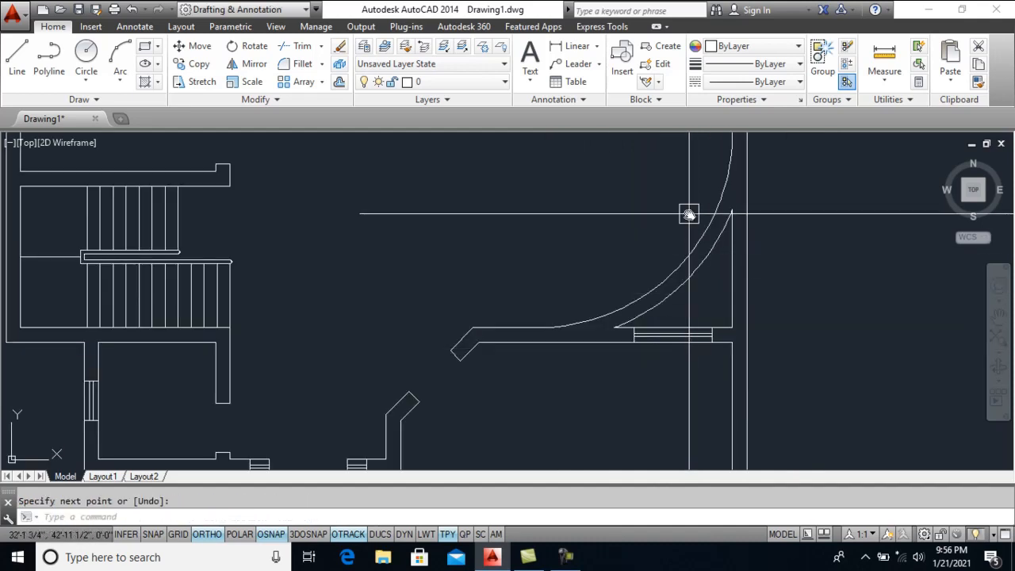
# Draw a vertical guide line from the wall above the curved wall, midway along its straight segment near the outer wall
pyautogui.moveTo(692, 159); pyautogui.dragTo(666, 448, button='middle')
pyautogui.scroll(2, 657, 269)
pyautogui.moveTo(657, 269); pyautogui.dragTo(656, 338, button='middle')
pyautogui.press('Return')
pyautogui.write('l')
pyautogui.press('Return')
pyautogui.click(632, 305)
pyautogui.click(632, 229)
pyautogui.press('Return')
# Offset the vertical guide line above the curved wall 2' to both sides
pyautogui.write('o')
pyautogui.press('Return')
pyautogui.press('Return')
pyautogui.click(632, 242)
pyautogui.click(664, 247)
pyautogui.click(633, 247)
pyautogui.click(589, 248)
pyautogui.press('Return')
# Erase the middle guide and trim the wall lines and guide ends to form the opening above the curved wall
pyautogui.click(631, 249)
pyautogui.press('Delete')
pyautogui.write('tr')
pyautogui.press('Return')
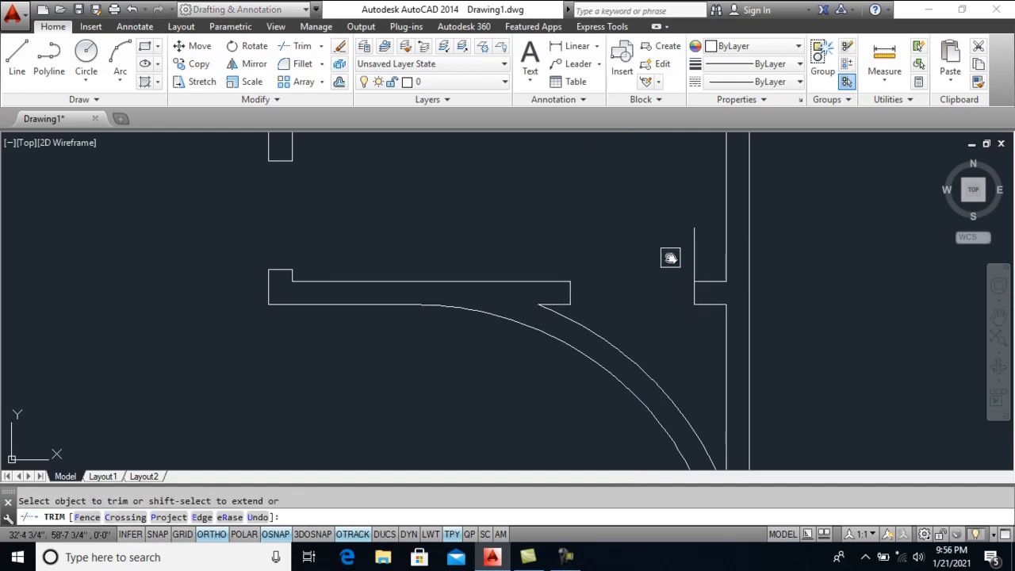
pyautogui.press('Escape')
# Draw a multiline window across the opening in the wall above the curved wall
pyautogui.write('ml')
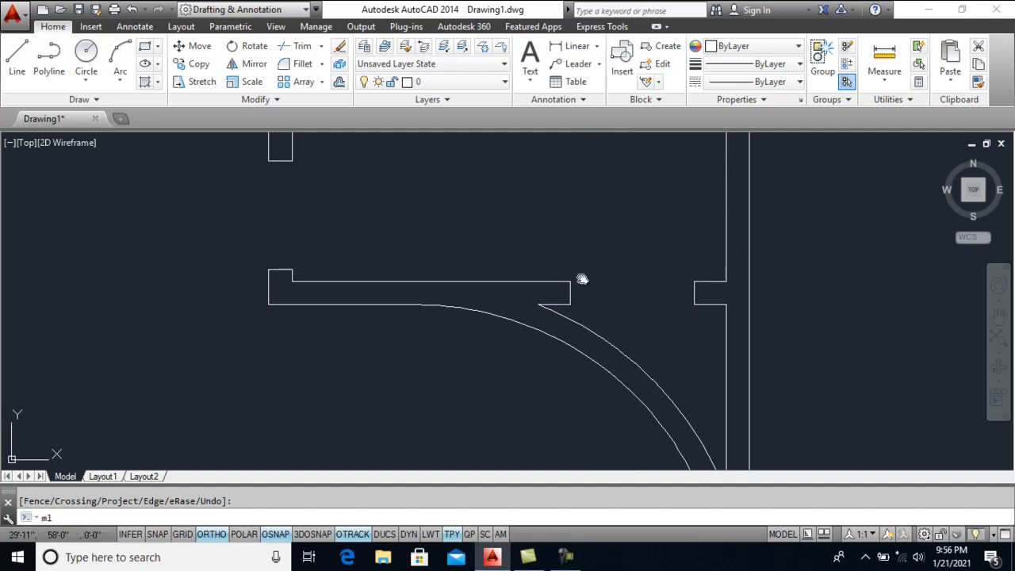
pyautogui.press('Return')
pyautogui.click(570, 280)
pyautogui.click(695, 281)
pyautogui.press('Return')
# Draw a diagonal guide line from the curved wall's arc center to the upper inner corner at the outer wall
pyautogui.scroll(-4, 619, 202)
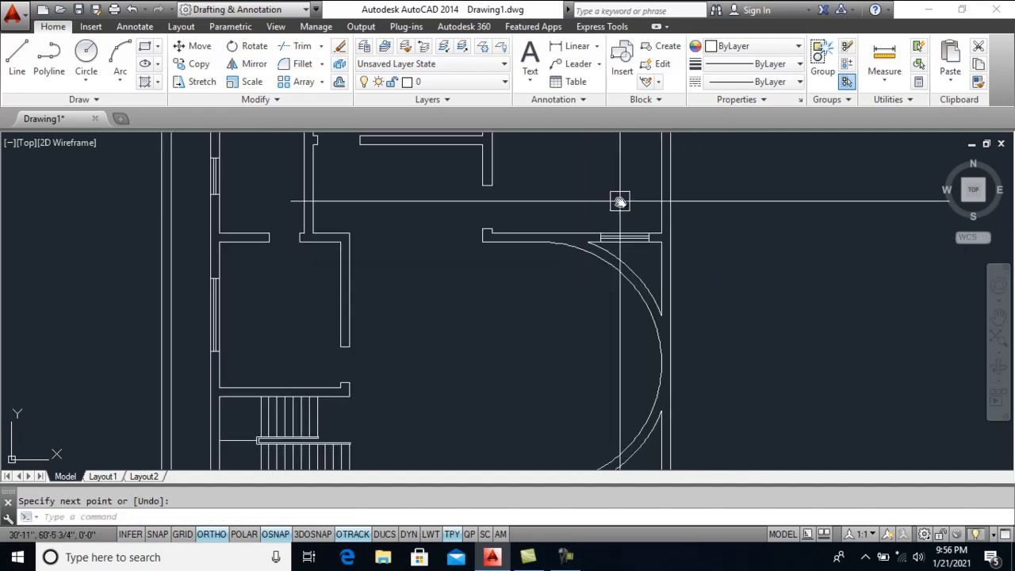
pyautogui.scroll(-4, 616, 248)
pyautogui.scroll(2, 610, 286)
pyautogui.write('l')
pyautogui.press('Return')
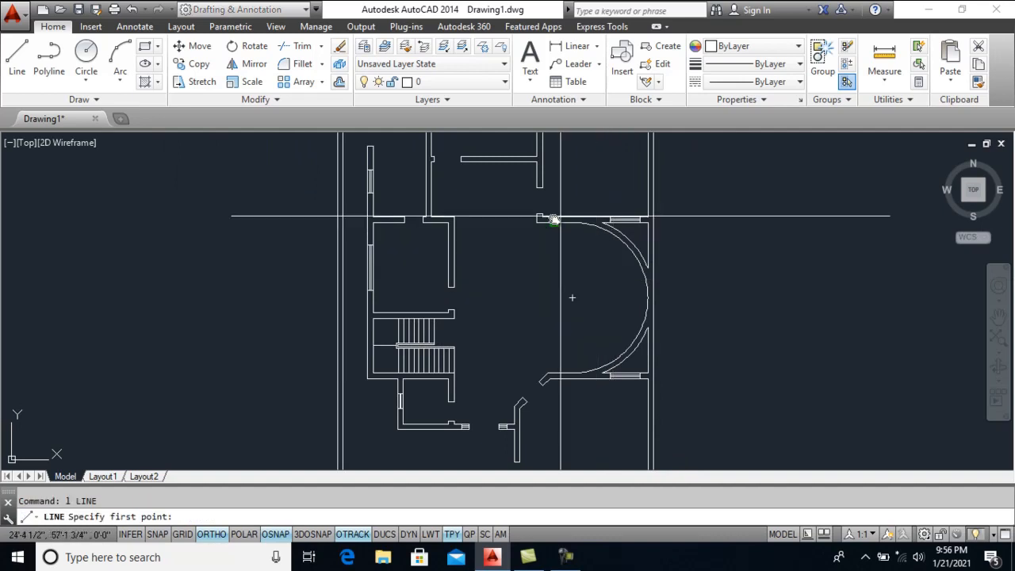
pyautogui.click(574, 298)
pyautogui.scroll(4, 642, 231)
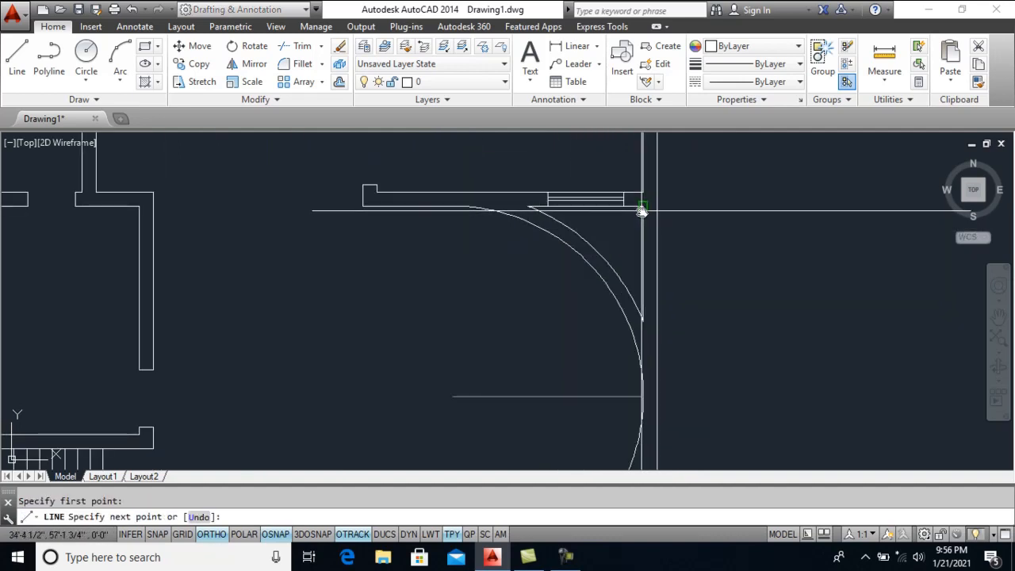
pyautogui.click(642, 208)
pyautogui.scroll(-4, 638, 208)
pyautogui.press('Return')
# Draw a second diagonal guide line from the arc center to the lower inner corner at the outer wall
pyautogui.press('Return')
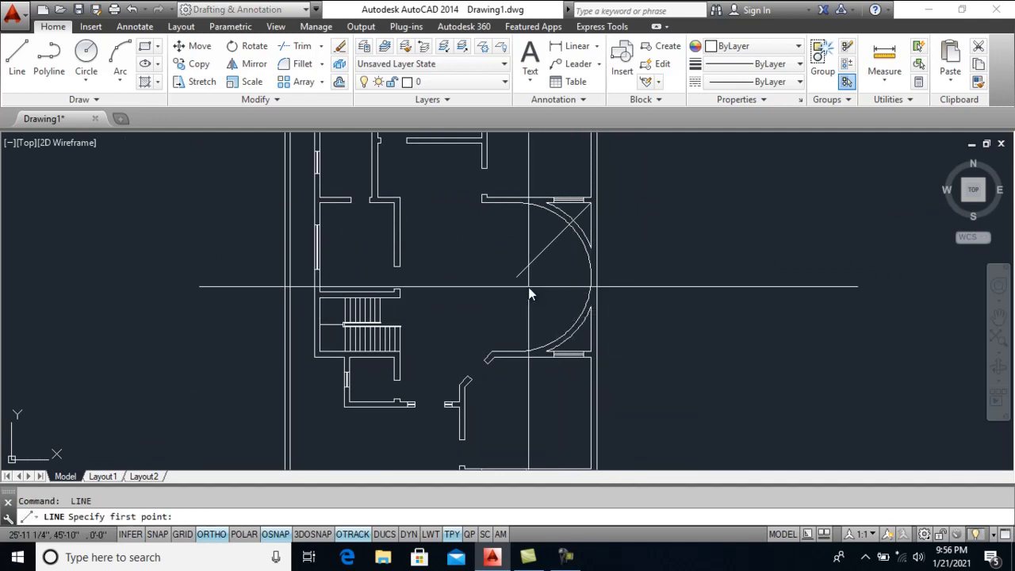
pyautogui.click(521, 279)
pyautogui.scroll(4, 598, 357)
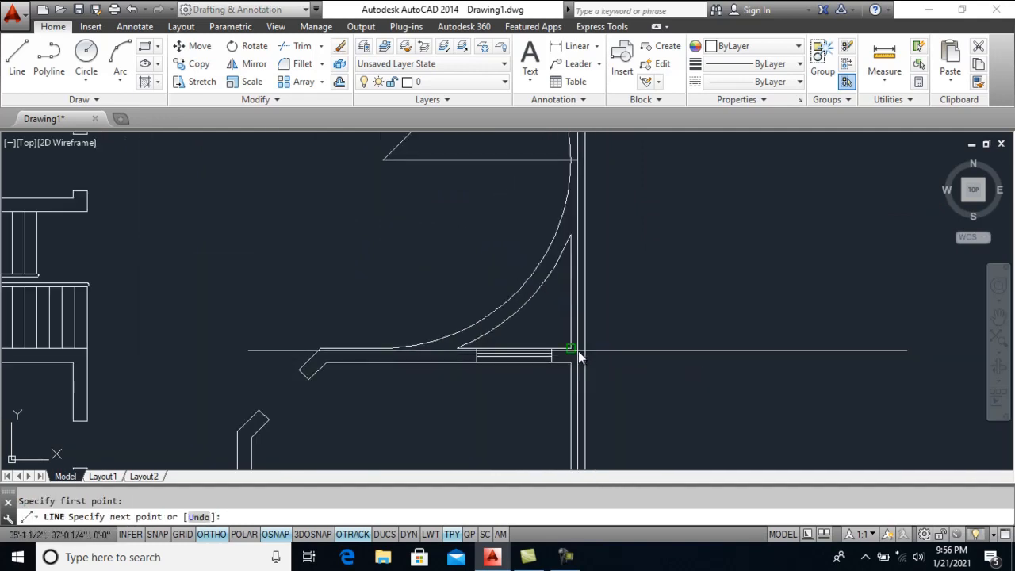
pyautogui.click(571, 349)
pyautogui.press('Return')
# Offset both diagonal guide lines 3' to each side across the curved wall
pyautogui.write('o')
pyautogui.press('Return')
pyautogui.write('3')
pyautogui.press('Return')
pyautogui.click(466, 244)
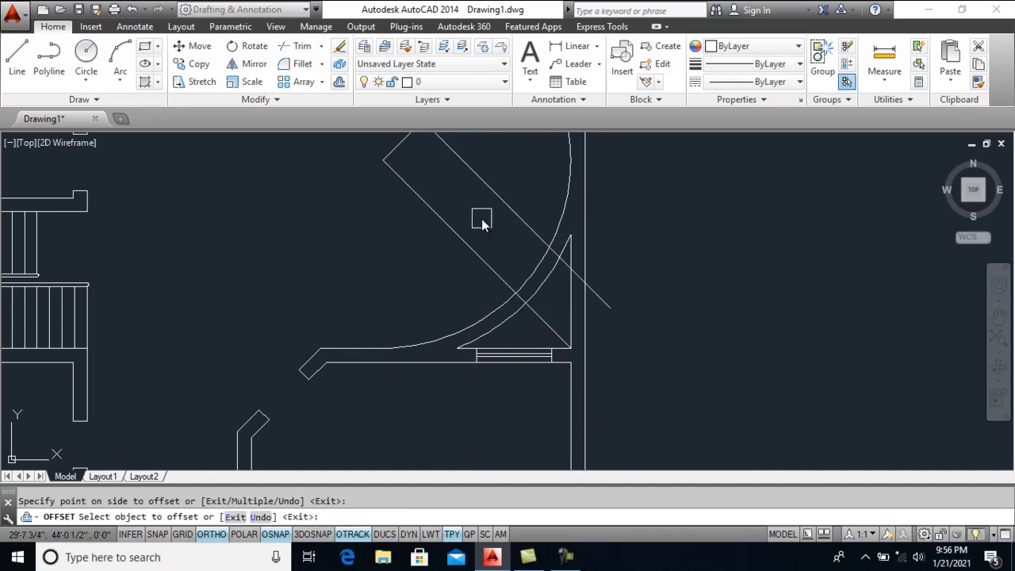
pyautogui.moveTo(484, 213); pyautogui.dragTo(491, 376, button='middle')
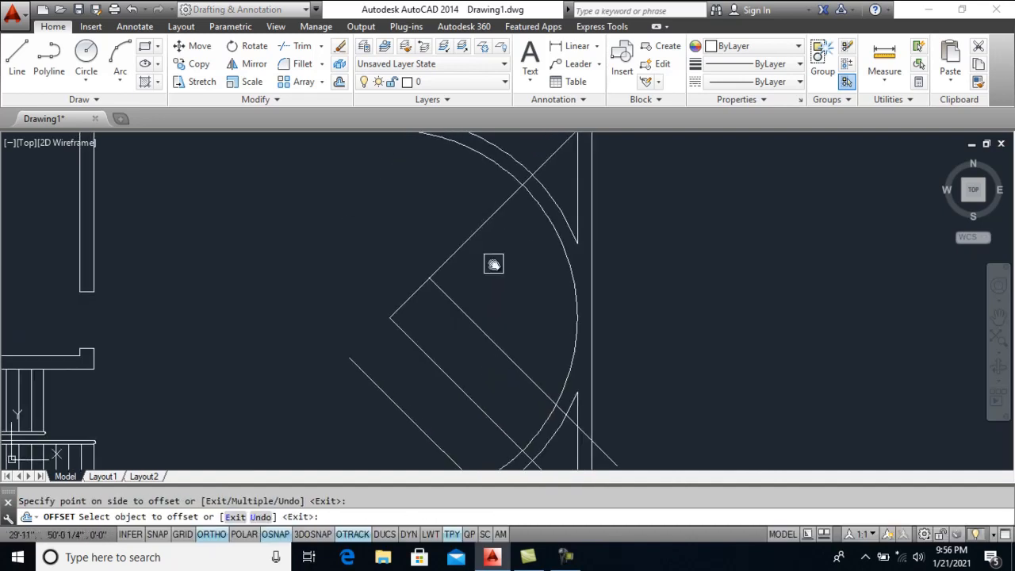
pyautogui.moveTo(500, 206); pyautogui.dragTo(493, 312, button='middle')
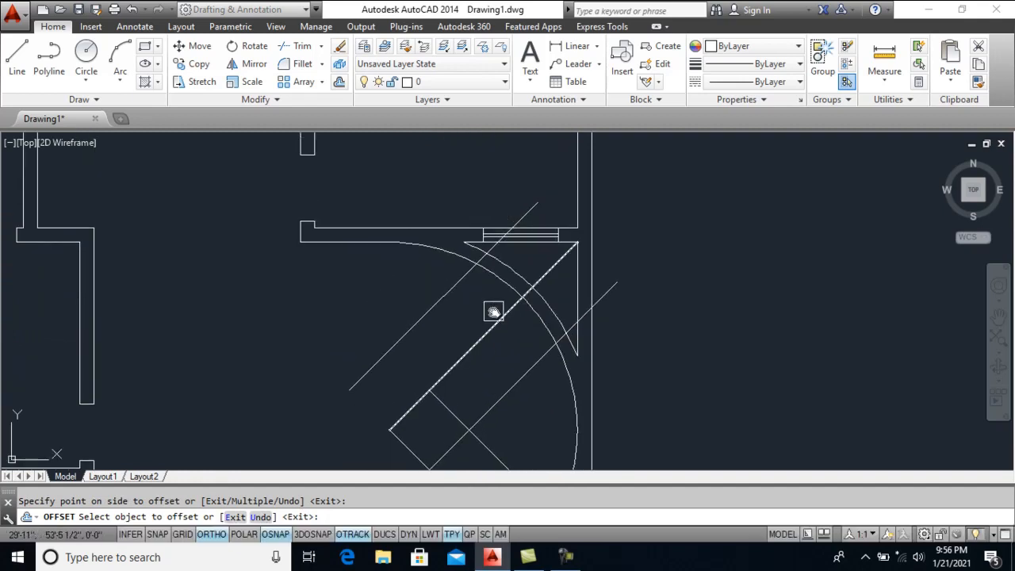
# Erase the two original diagonal guide lines, keeping only their offsets
pyautogui.click(498, 315)
pyautogui.press('Delete')
pyautogui.moveTo(512, 361); pyautogui.dragTo(502, 240, button='middle')
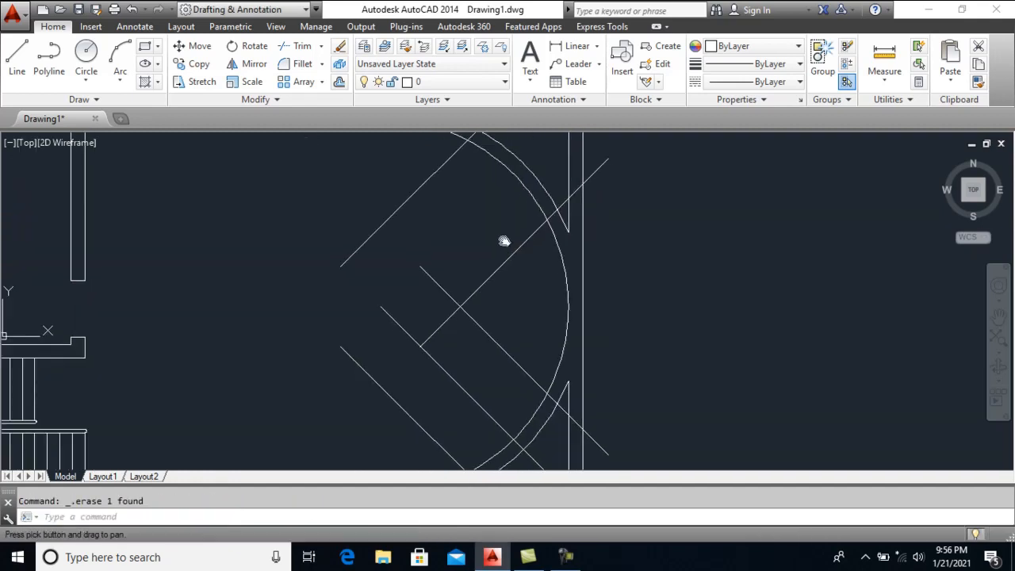
pyautogui.click(444, 363)
pyautogui.press('Delete')
# Offset the upper part of the curved wall's inner and outer arcs 3" into the wall thickness
pyautogui.moveTo(457, 292); pyautogui.dragTo(449, 337, button='middle')
pyautogui.scroll(2, 460, 291)
pyautogui.write('o3')
pyautogui.press('Return')
pyautogui.click(524, 207)
pyautogui.click(595, 168)
pyautogui.scroll(3, 547, 178)
pyautogui.click(469, 276)
pyautogui.click(558, 229)
pyautogui.scroll(-3, 549, 270)
pyautogui.press('Return')
# Trim the two upper offset arcs so they remain only between the upper pair of diagonal guides
pyautogui.scroll(2, 492, 243)
pyautogui.write('tr')
pyautogui.press('Return')
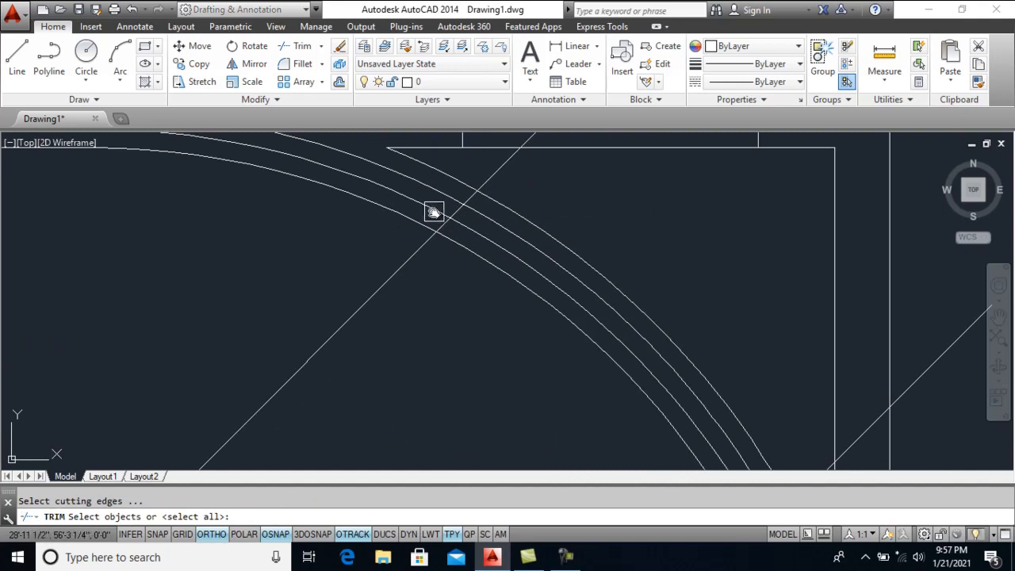
pyautogui.press('Return')
pyautogui.click(435, 210)
pyautogui.click(433, 193)
pyautogui.scroll(-2, 417, 194)
pyautogui.scroll(3, 559, 349)
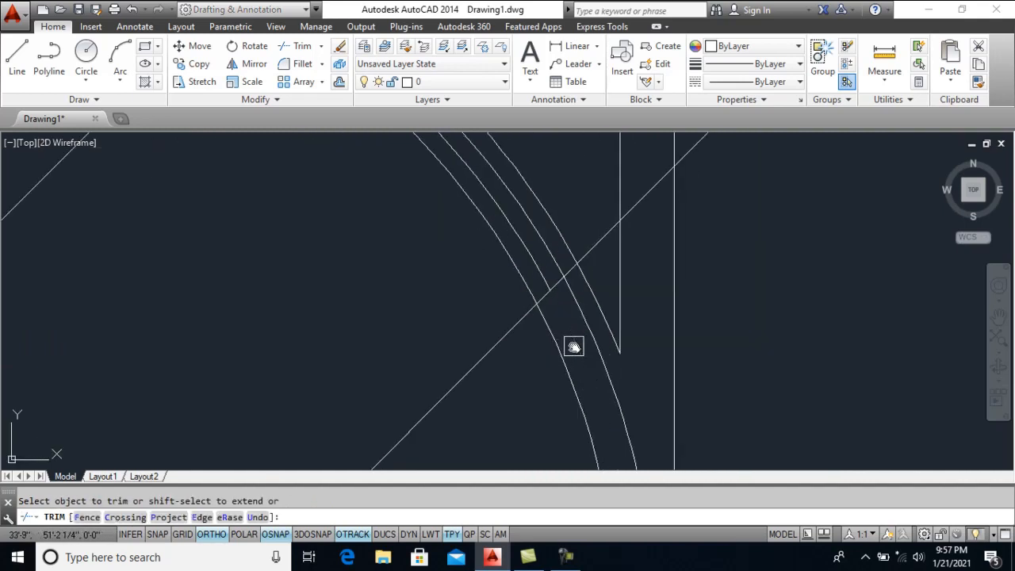
pyautogui.scroll(-2, 531, 327)
pyautogui.scroll(2, 583, 274)
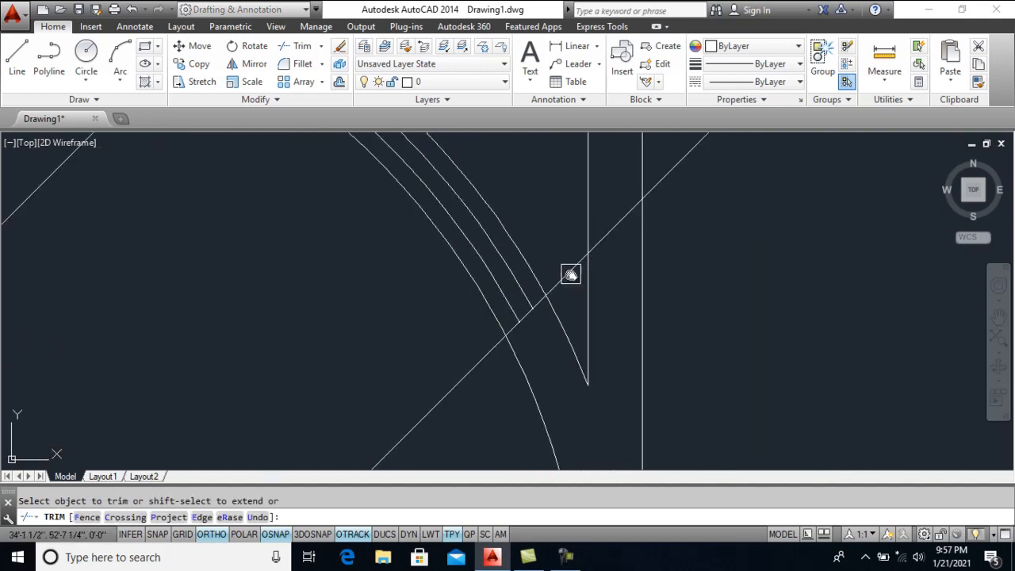
# Trim the upper diagonal guides to the curved wall's thickness and erase the leftover piece crossing the outer wall
pyautogui.scroll(-2, 495, 363)
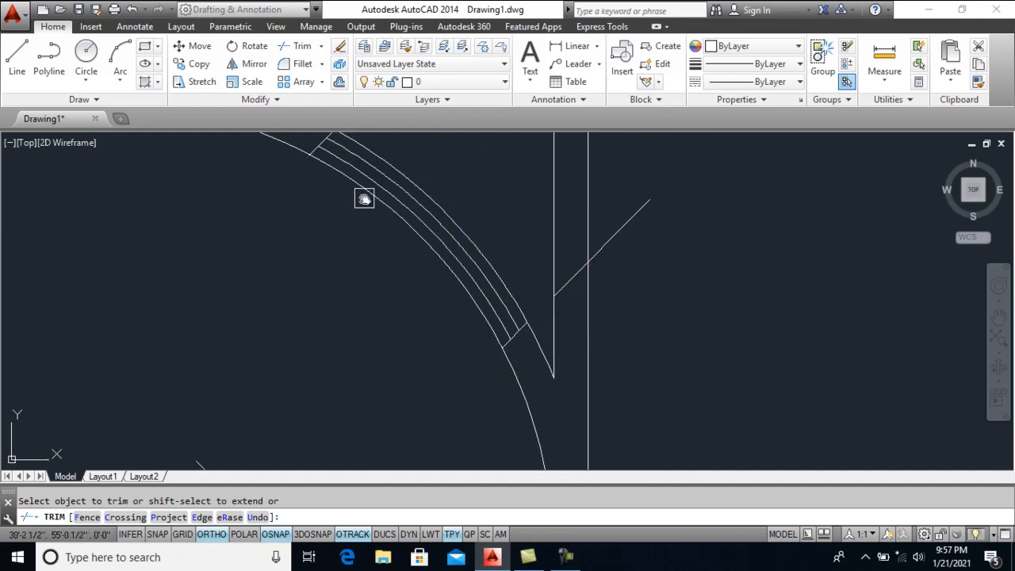
pyautogui.moveTo(364, 199); pyautogui.dragTo(367, 231, button='middle')
pyautogui.scroll(2, 351, 219)
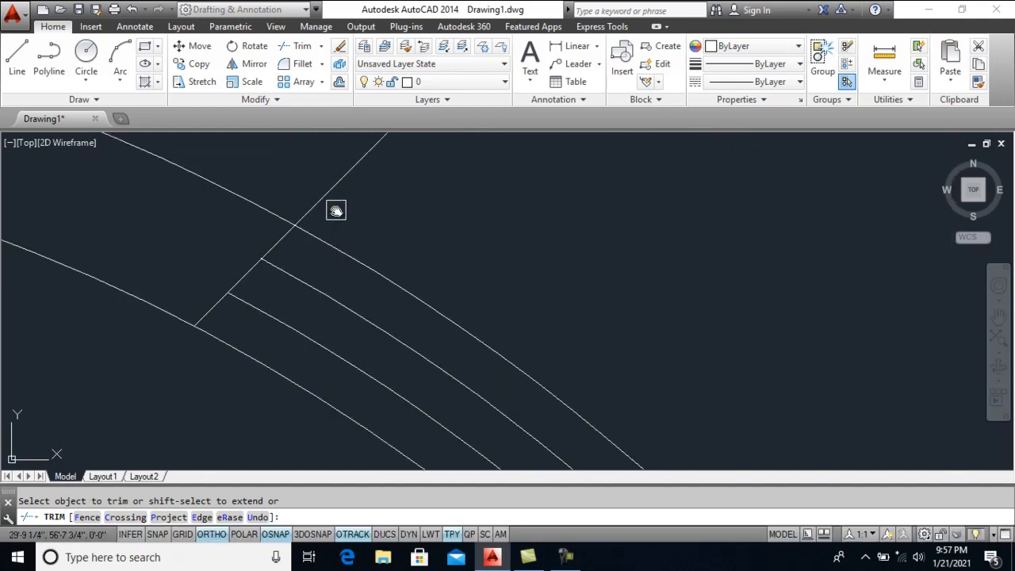
pyautogui.scroll(-2, 330, 196)
pyautogui.press('Escape')
pyautogui.click(777, 354)
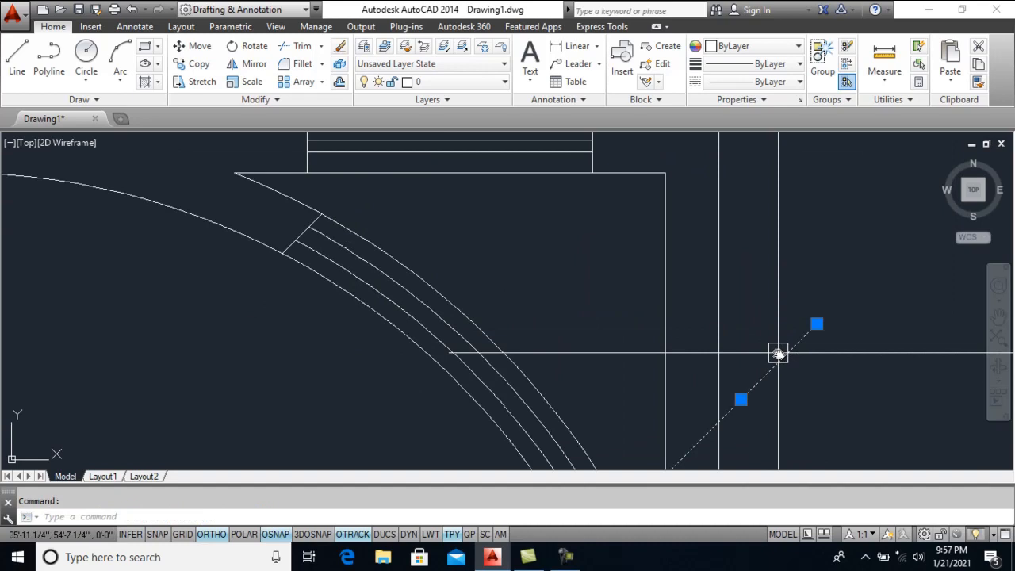
pyautogui.press('Delete')
# Offset the lower part of the curved wall's inner and outer arcs 3" into the wall thickness
pyautogui.scroll(-4, 572, 227)
pyautogui.moveTo(584, 394); pyautogui.dragTo(581, 306, button='middle')
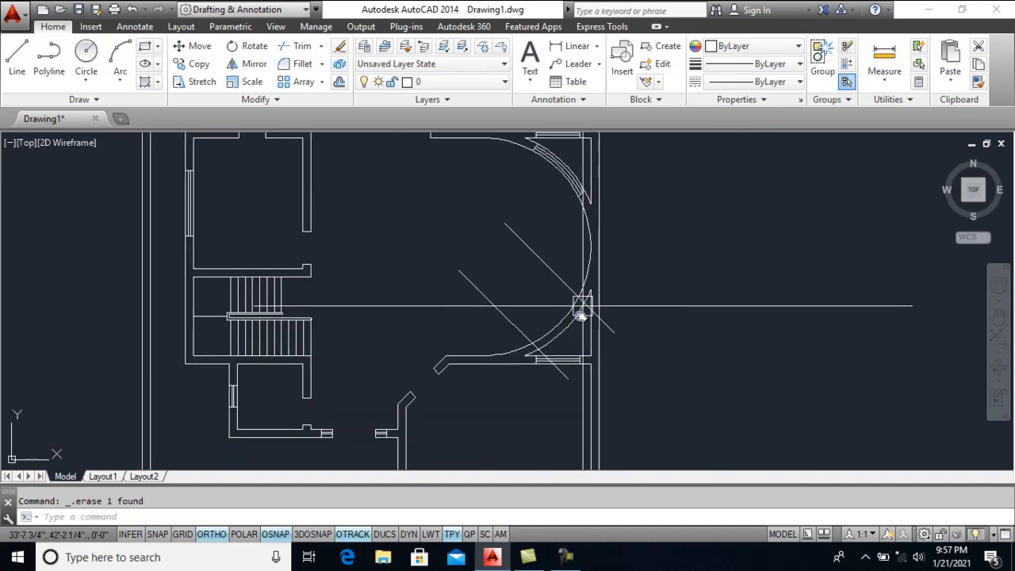
pyautogui.scroll(3, 579, 320)
pyautogui.write('o')
pyautogui.press('Return')
pyautogui.press('Return')
pyautogui.click(501, 318)
pyautogui.click(530, 356)
pyautogui.click(492, 336)
pyautogui.click(535, 363)
pyautogui.press('Return')
# Trim the lower offset arcs where they extend beyond the lower pair of diagonal guides
pyautogui.write('tr')
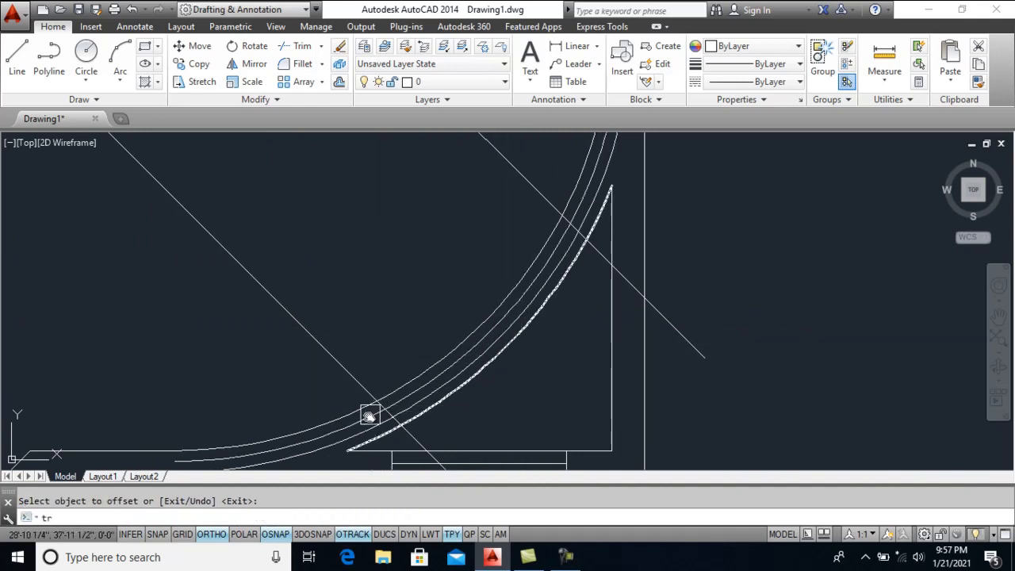
pyautogui.press('Return')
pyautogui.press('Return')
pyautogui.scroll(2, 605, 254)
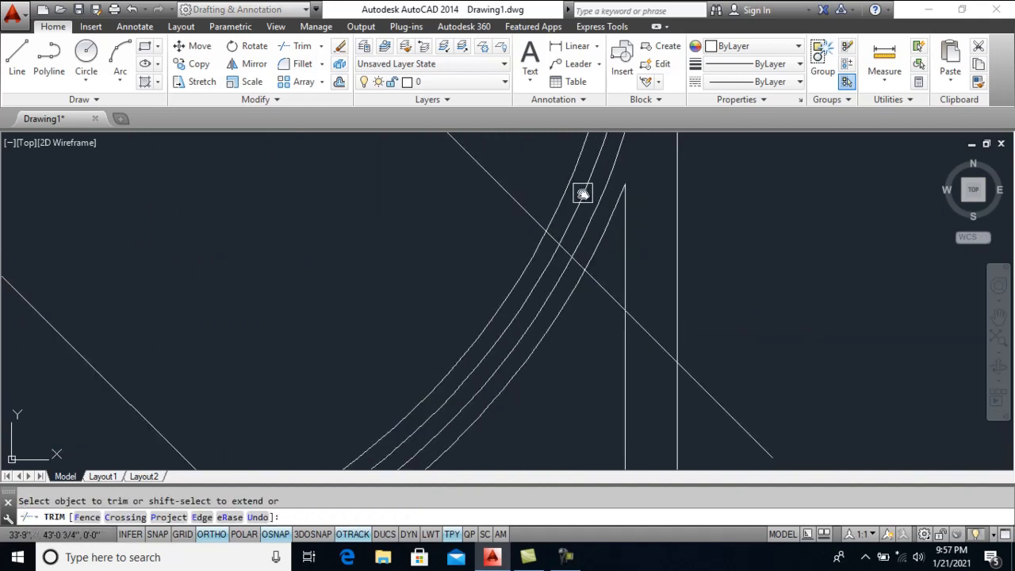
pyautogui.scroll(10, 580, 284)
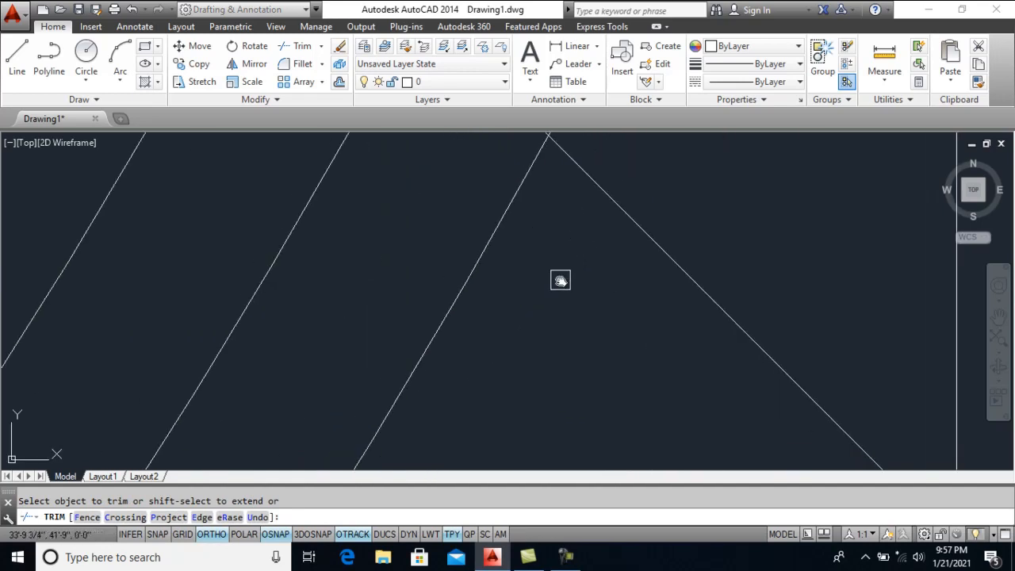
pyautogui.moveTo(665, 262)
pyautogui.mouseDown(button='middle')
pyautogui.moveTo(788, 428)
pyautogui.moveTo(817, 403)
pyautogui.mouseUp(button='middle')
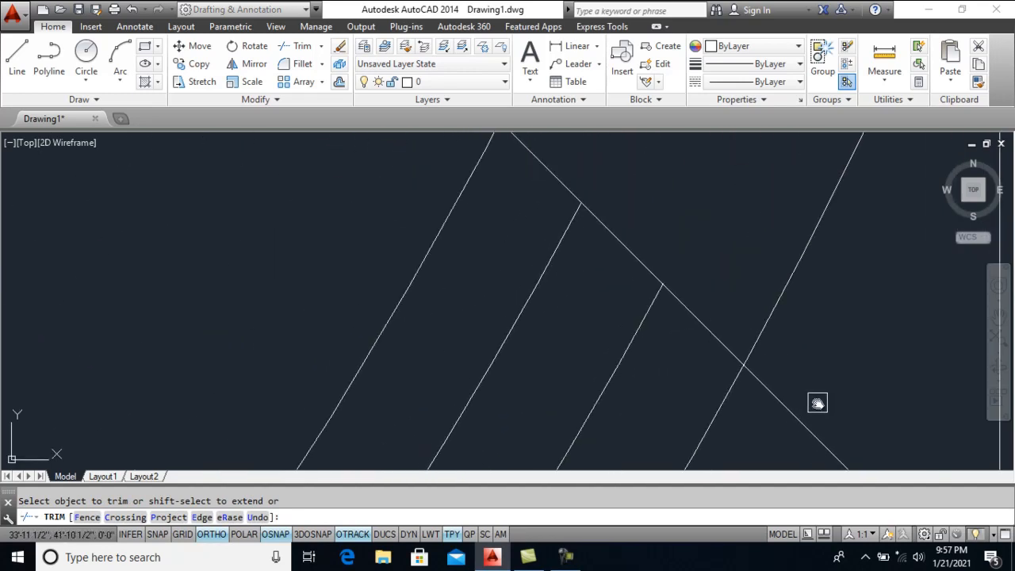
# Trim the lower diagonal guides to the curved wall's thickness and erase the leftover piece crossing the outer wall
pyautogui.scroll(-4, 761, 379)
pyautogui.scroll(-6, 682, 204)
pyautogui.moveTo(653, 338); pyautogui.dragTo(750, 261, button='middle')
pyautogui.scroll(2, 667, 348)
pyautogui.scroll(-5, 575, 343)
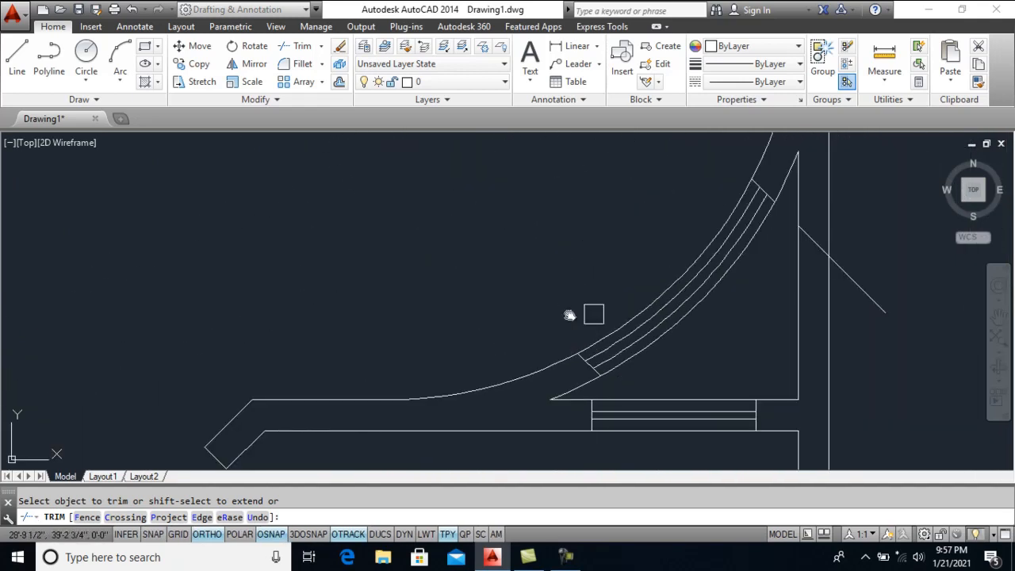
pyautogui.moveTo(762, 261); pyautogui.dragTo(647, 312, button='middle')
pyautogui.press('Delete')
pyautogui.scroll(-3, 731, 312)
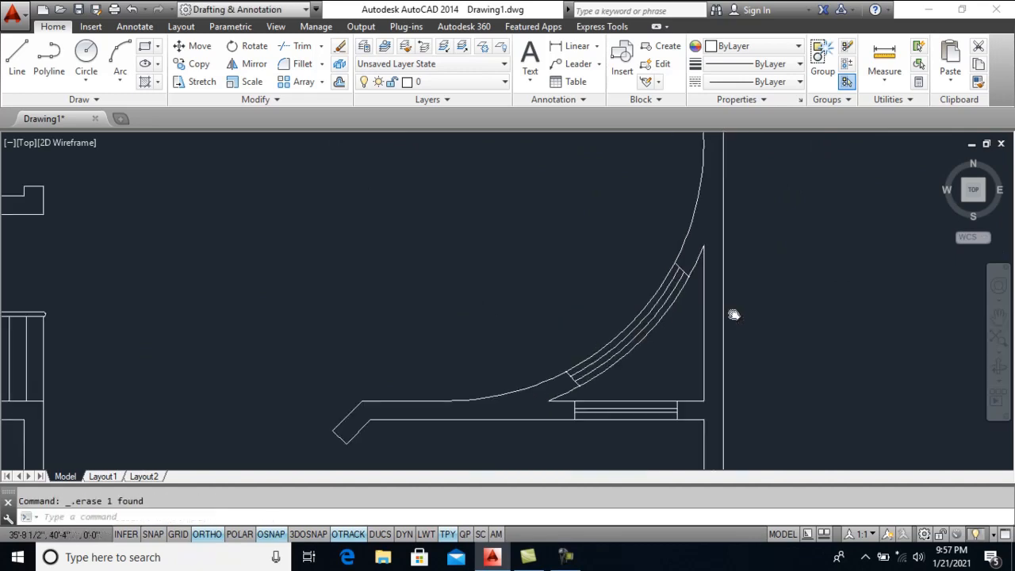
pyautogui.scroll(3, 716, 237)
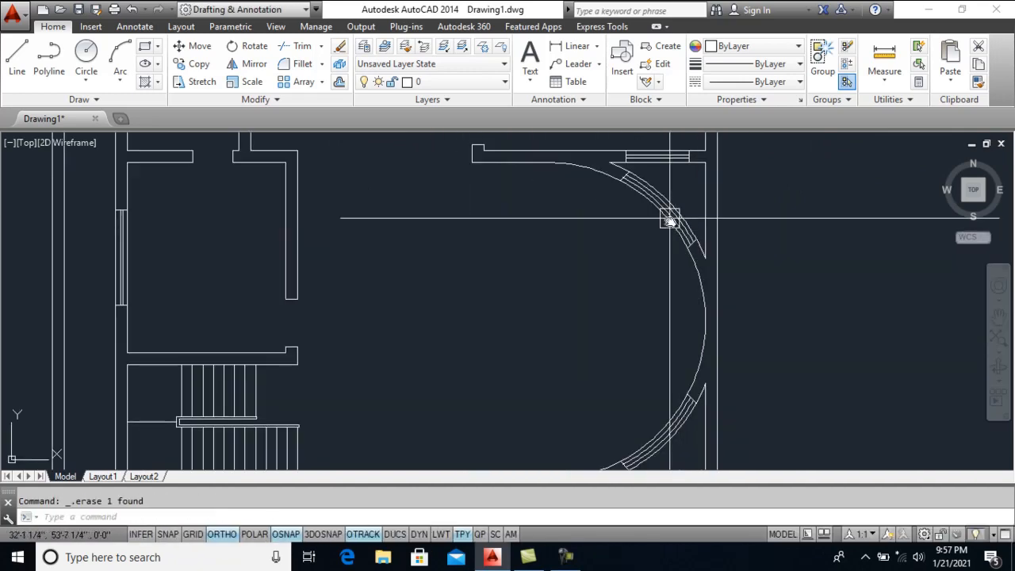
pyautogui.scroll(-4, 651, 196)
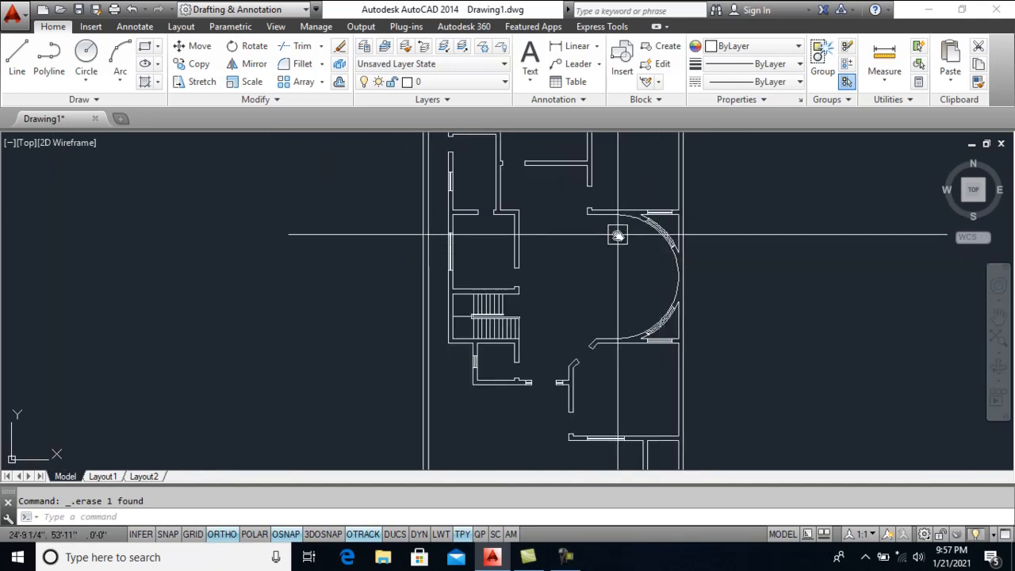
pyautogui.scroll(3, 622, 237)
pyautogui.scroll(-1, 634, 242)
pyautogui.scroll(1, 616, 231)
pyautogui.moveTo(616, 235)
pyautogui.mouseDown(button='middle')
pyautogui.moveTo(611, 273)
pyautogui.moveTo(629, 329)
pyautogui.mouseUp(button='middle')
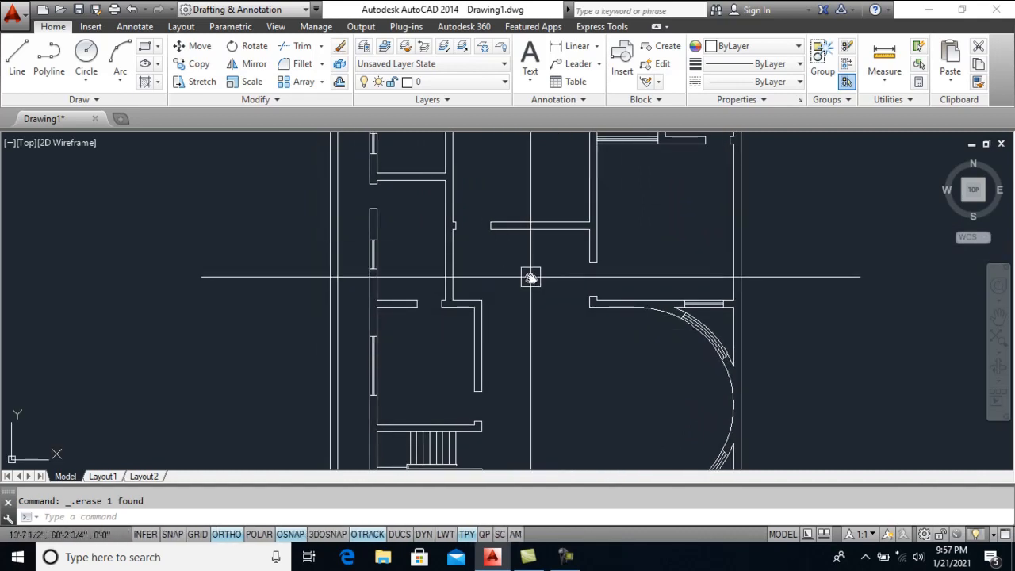
# Draw a vertical guide down from the midpoint of the free-ended horizontal interior wall and offset it 3' to both sides
pyautogui.scroll(2, 545, 238)
pyautogui.moveTo(545, 238); pyautogui.dragTo(544, 279, button='middle')
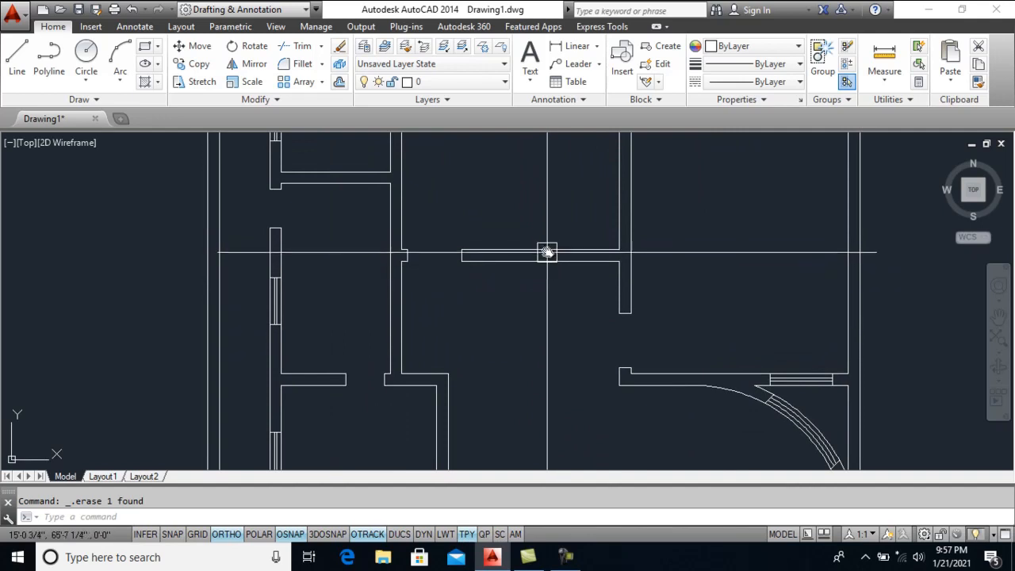
pyautogui.click(546, 249)
pyautogui.click(549, 321)
pyautogui.press('Return')
pyautogui.scroll(2, 575, 305)
pyautogui.write('o')
pyautogui.press('Return')
pyautogui.write('3')
pyautogui.press('Return')
pyautogui.click(520, 274)
pyautogui.click(531, 275)
pyautogui.press('Escape')
# Erase the middle guide and trim the interior wall lines and outer guides to form the window opening
pyautogui.click(510, 275)
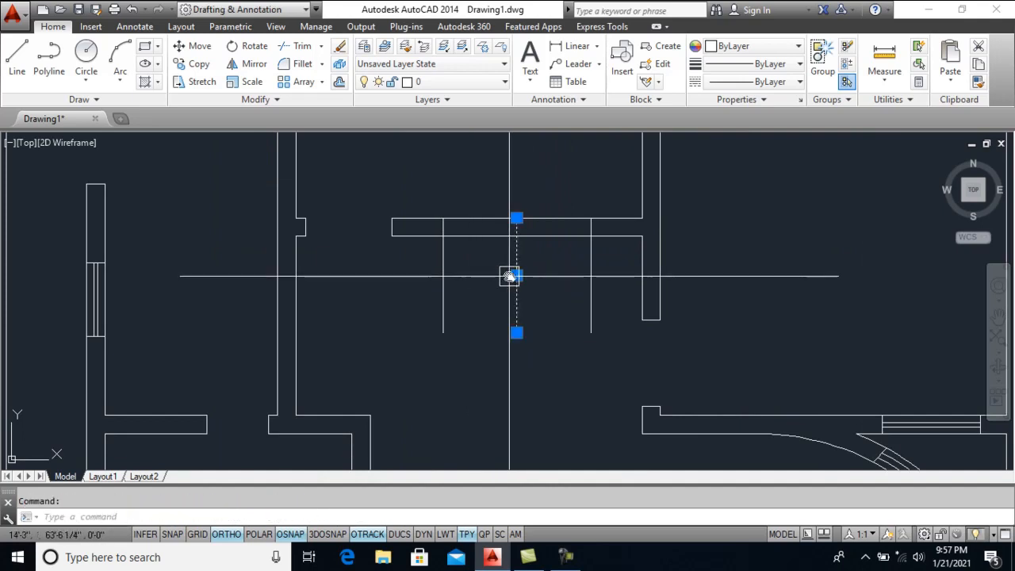
pyautogui.write('tr')
pyautogui.press('Return')
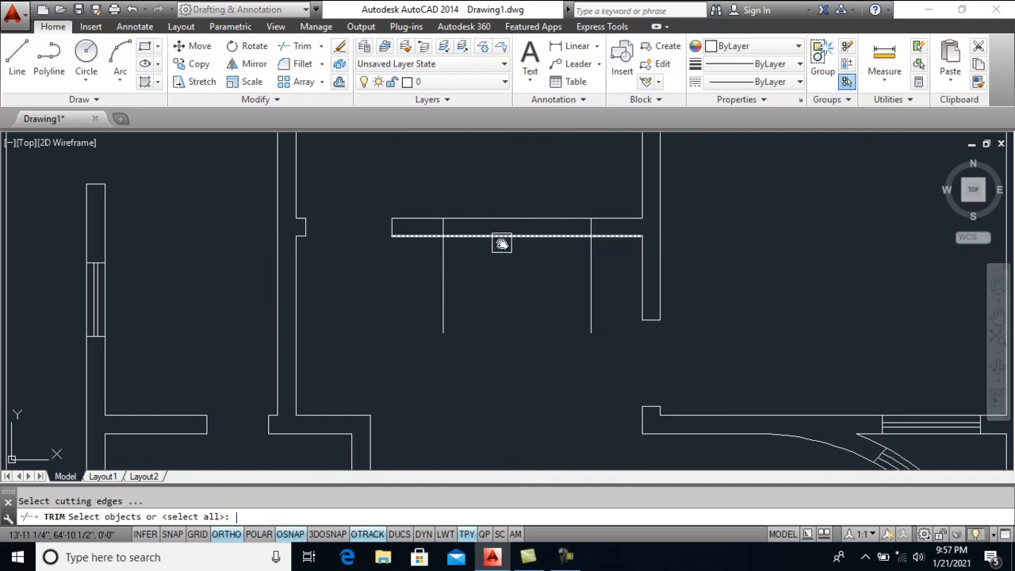
pyautogui.click(591, 269)
pyautogui.press('Return')
# Draw the multiline window symbol across the new opening in the horizontal interior wall
pyautogui.write('ml')
pyautogui.press('Return')
pyautogui.click(443, 220)
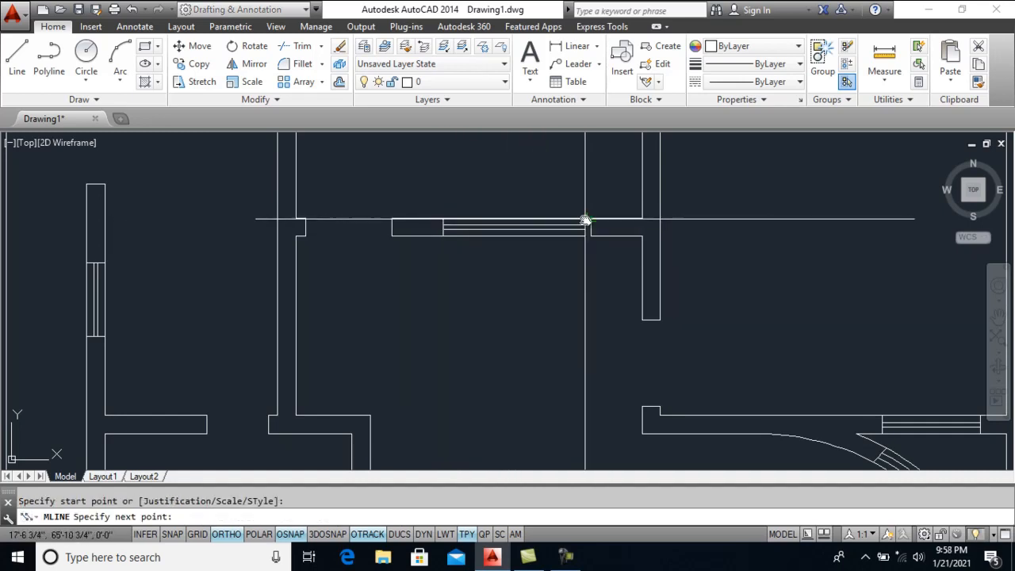
pyautogui.press('Return')
# Offset the lower-right small room's right inner wall line 4.5" inward, and offset that copy another 30"
pyautogui.scroll(-3, 590, 219)
pyautogui.scroll(3, 615, 237)
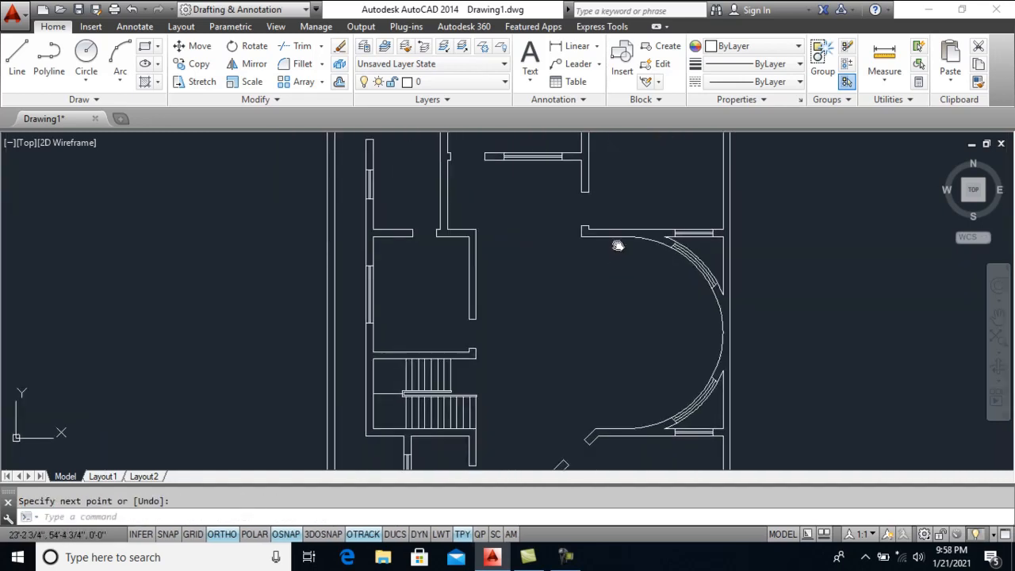
pyautogui.scroll(-2, 607, 237)
pyautogui.scroll(6, 507, 262)
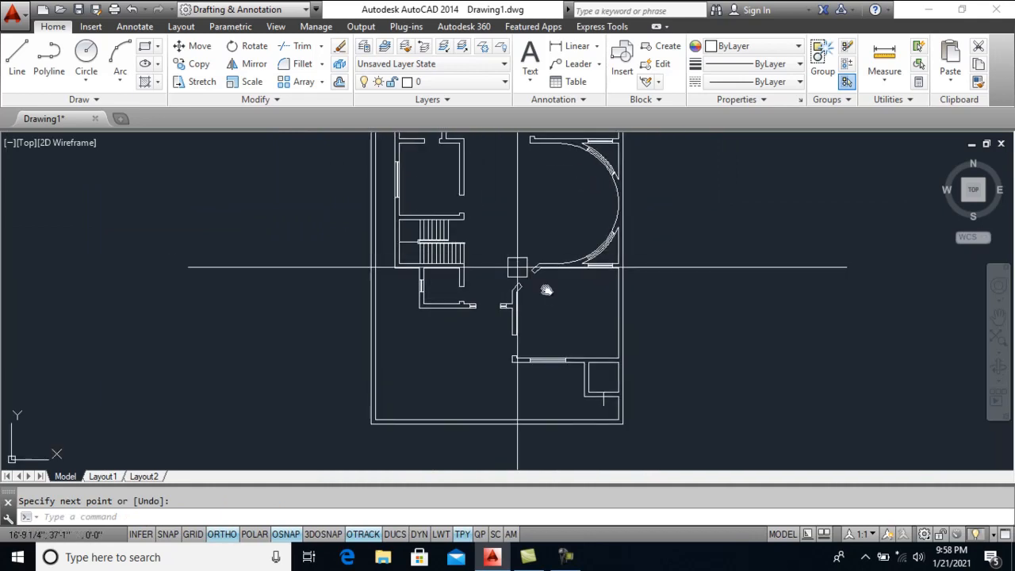
pyautogui.moveTo(607, 370)
pyautogui.mouseDown(button='middle')
pyautogui.moveTo(594, 295)
pyautogui.moveTo(586, 310)
pyautogui.mouseUp(button='middle')
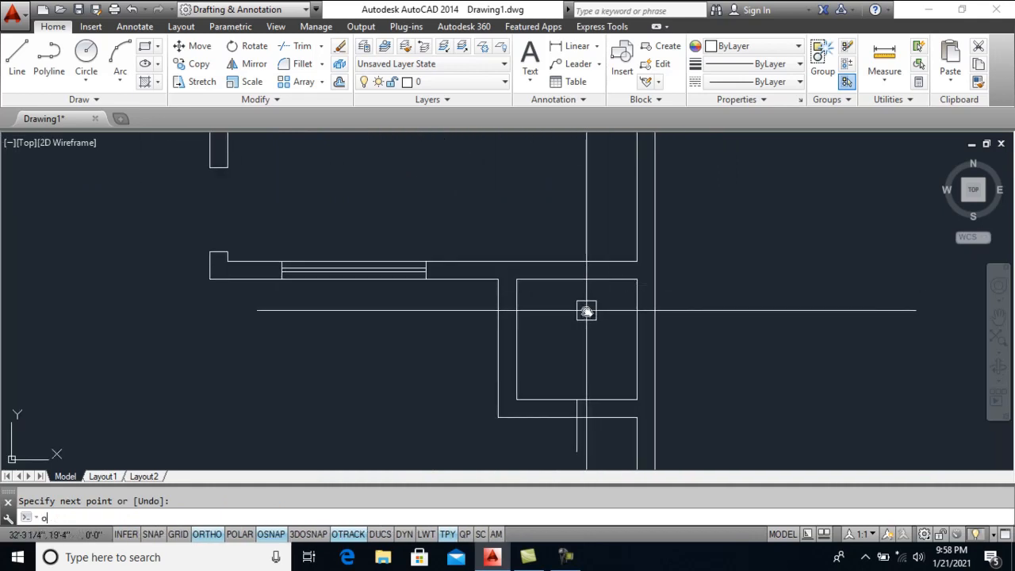
pyautogui.write('5')
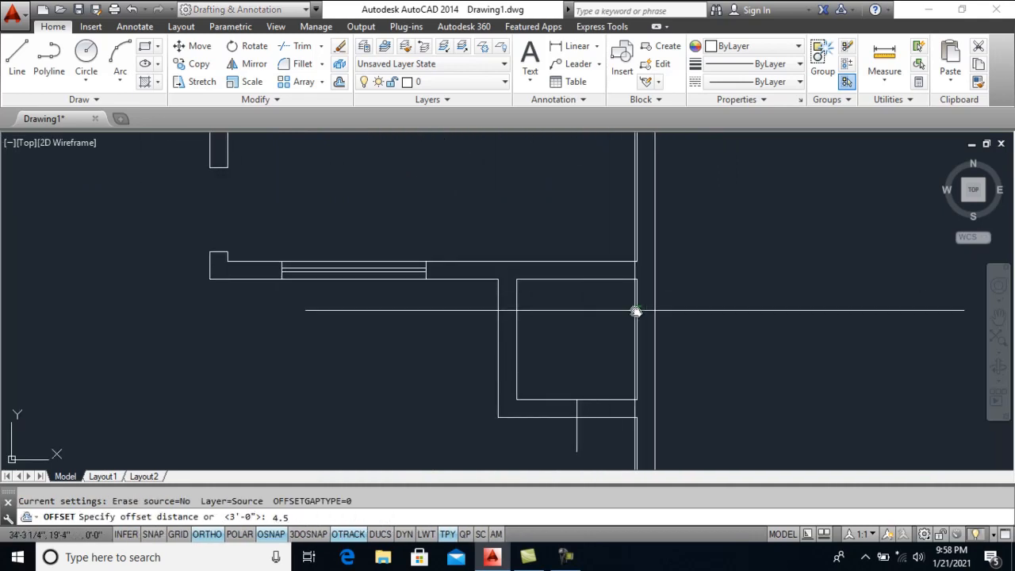
pyautogui.click(591, 316)
pyautogui.write('o')
pyautogui.press('Return')
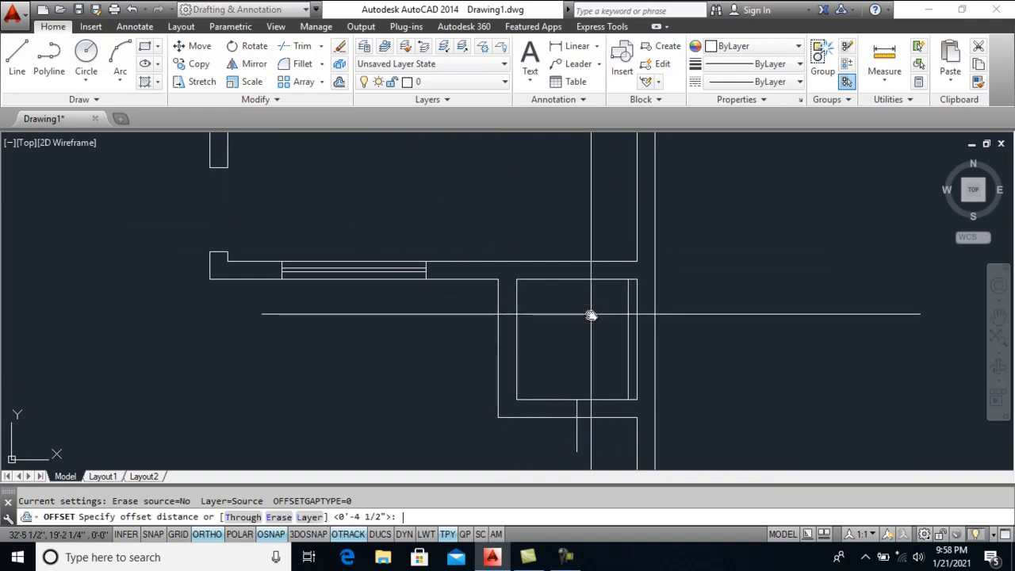
pyautogui.write('30')
pyautogui.press('Return')
pyautogui.click(627, 312)
pyautogui.click(591, 319)
# Extend the offset lines through the small room's upper wall and trim out the door opening with its leftover pieces
pyautogui.write('ex')
pyautogui.write('t')
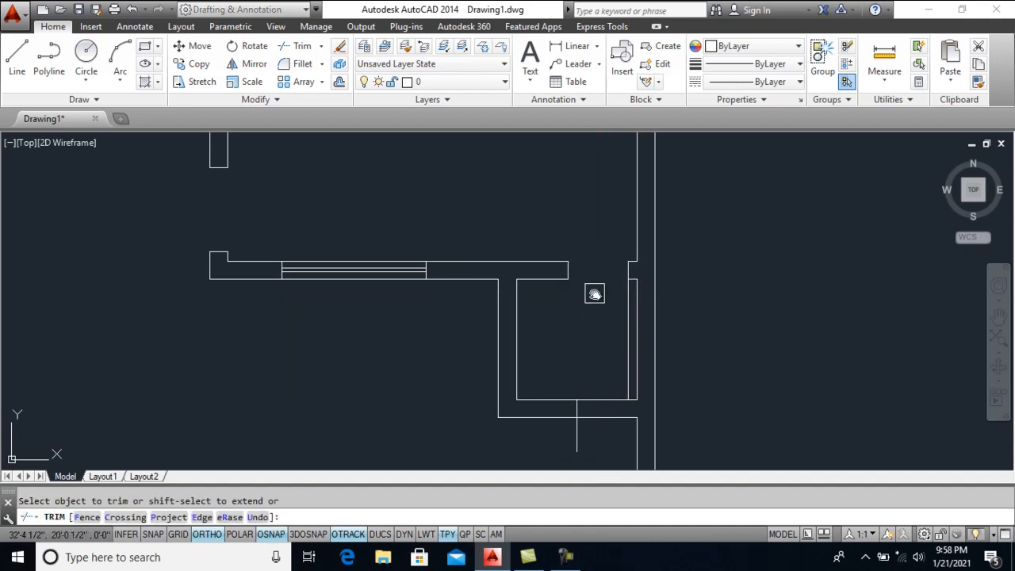
pyautogui.scroll(-2, 599, 313)
pyautogui.press('Return')
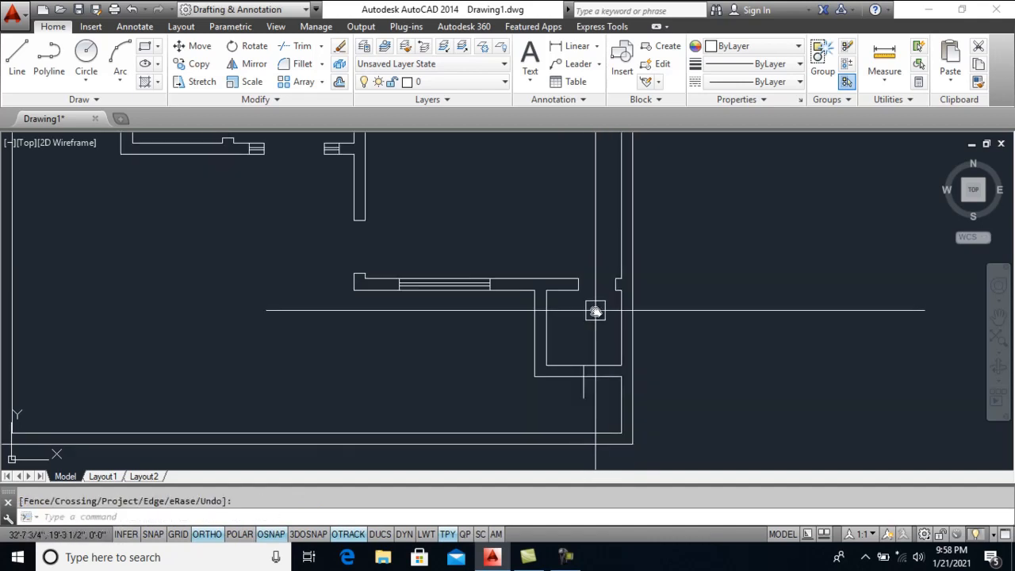
# Offset the short vertical guide on the small room's lower wall 1' to both sides and erase the original
pyautogui.scroll(-2, 594, 310)
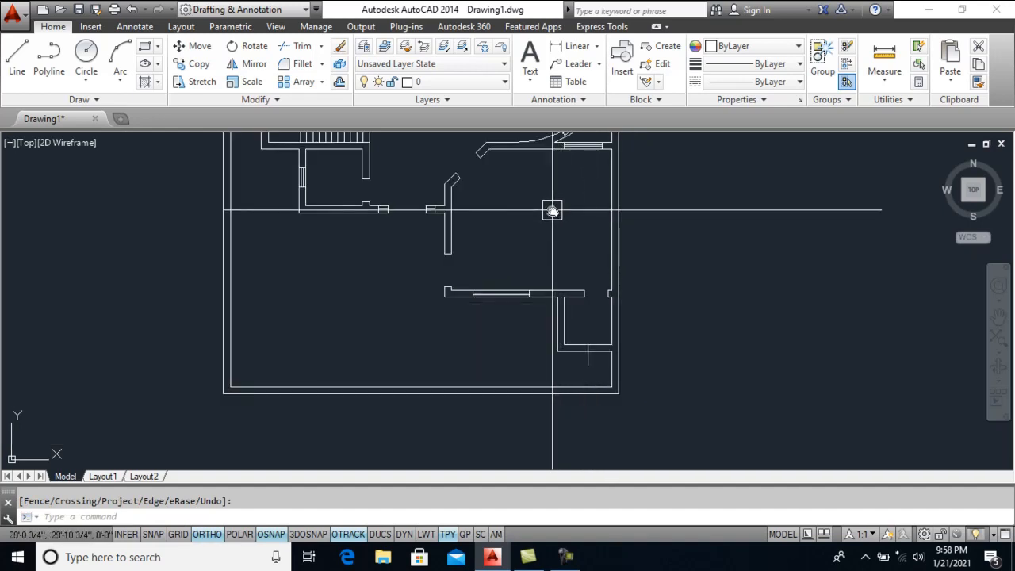
pyautogui.moveTo(583, 247); pyautogui.dragTo(579, 224, button='middle')
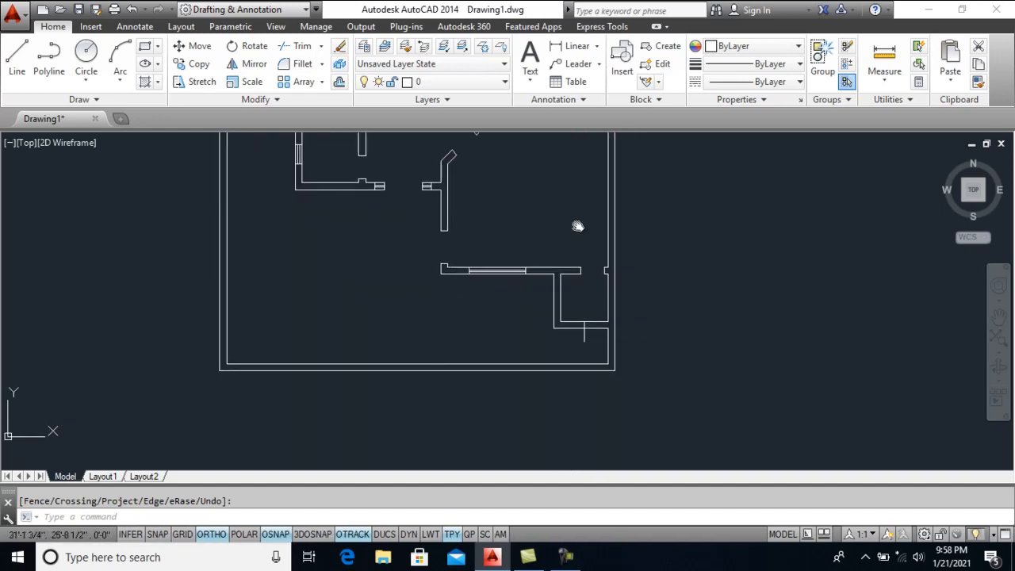
pyautogui.scroll(2, 572, 325)
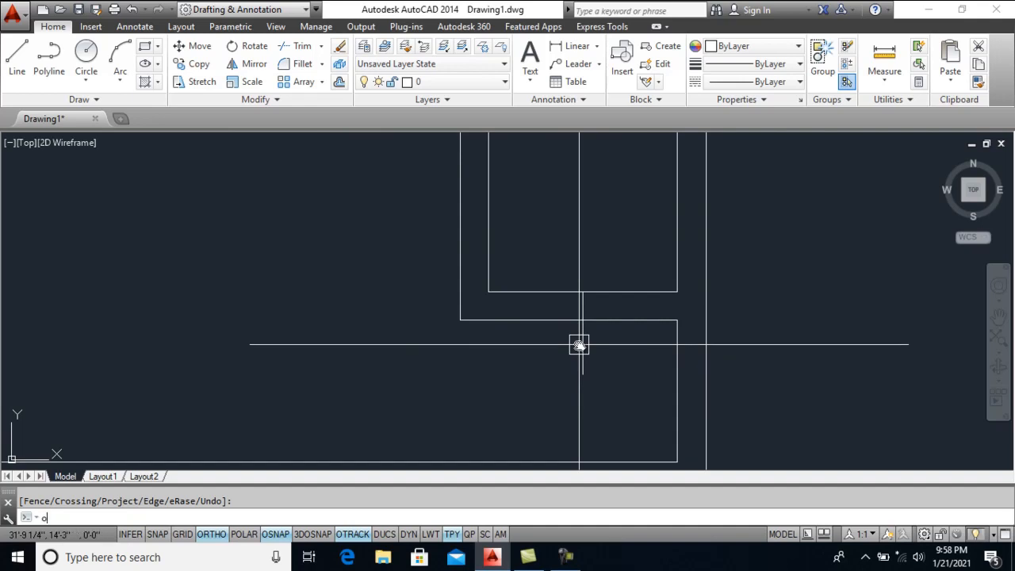
pyautogui.press('Return')
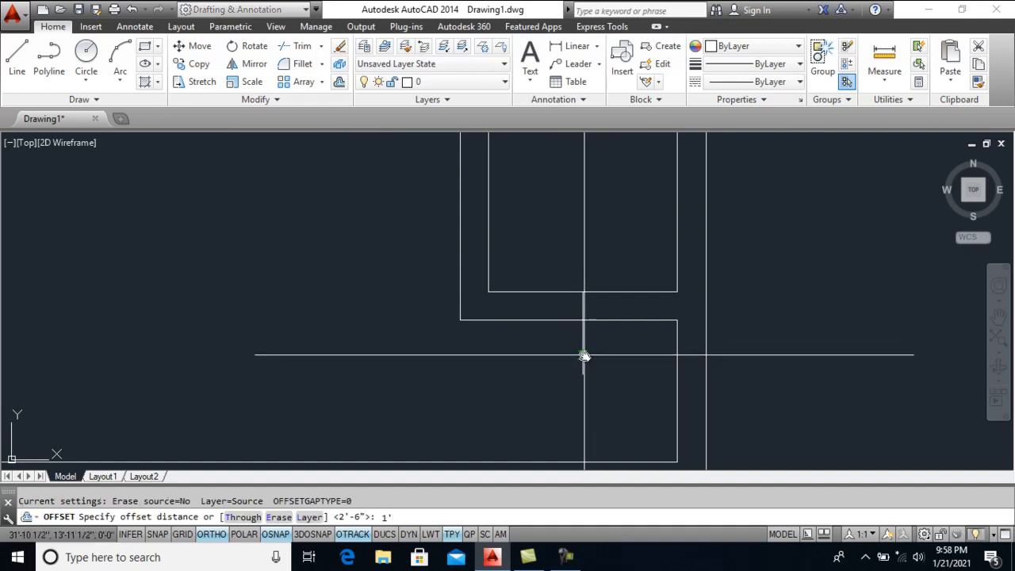
pyautogui.write("1'")
pyautogui.press('Return')
pyautogui.scroll(-2, 582, 328)
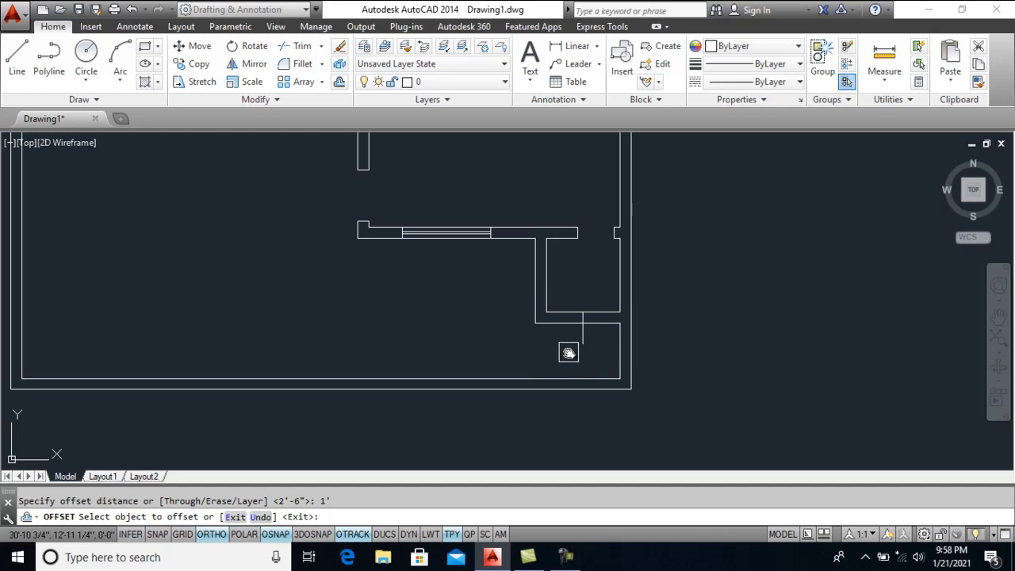
pyautogui.scroll(4, 571, 351)
pyautogui.click(591, 318)
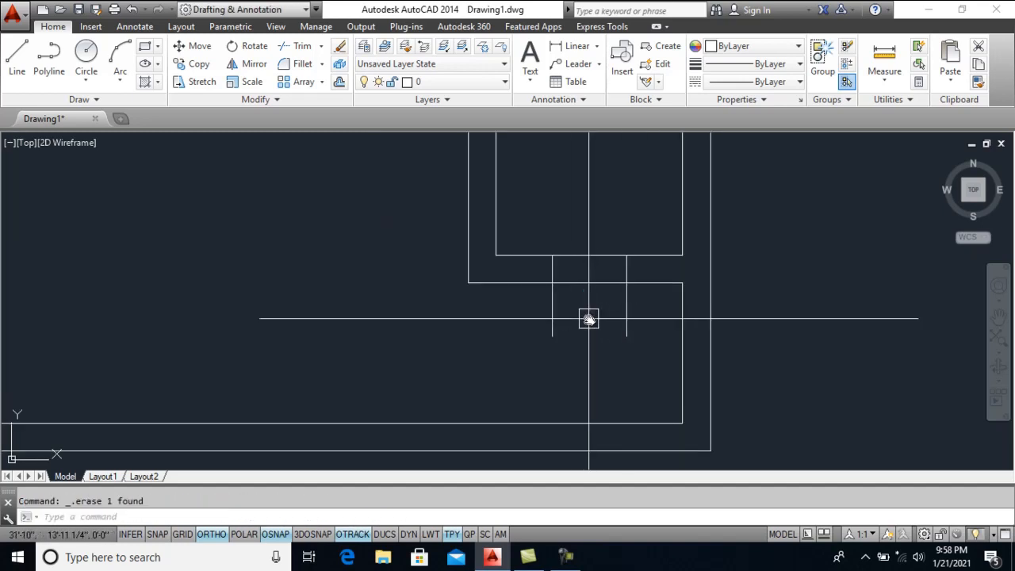
# Trim the lower wall and guides to form the opening, and draw a multiline window symbol across it
pyautogui.press('Return')
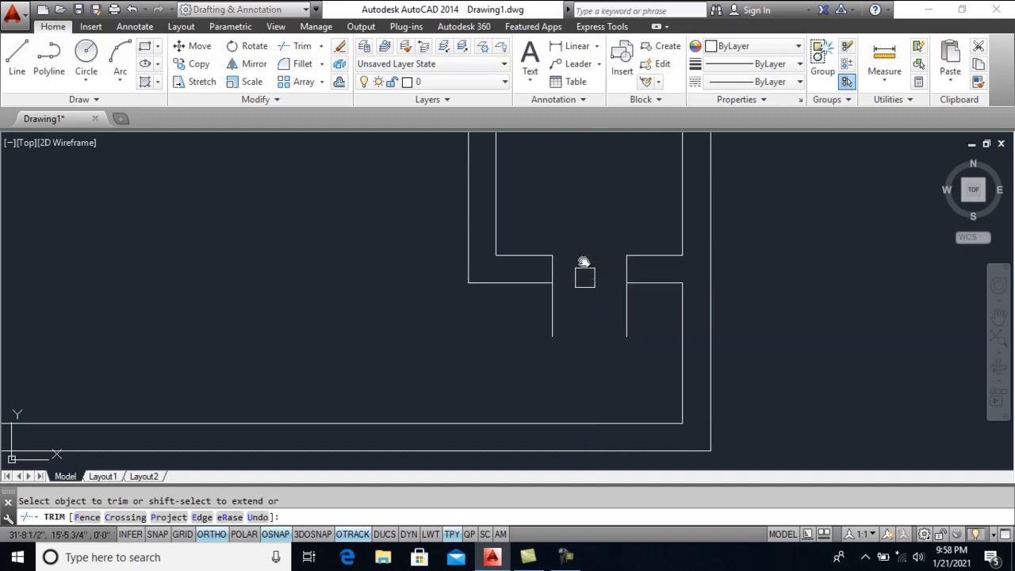
pyautogui.write('ml')
pyautogui.press('Return')
pyautogui.click(553, 256)
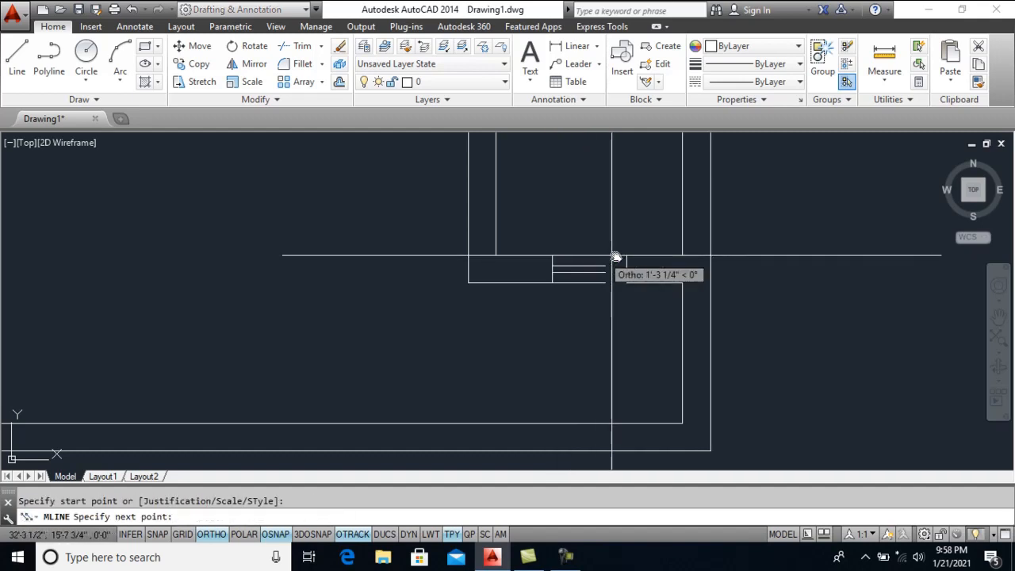
pyautogui.press('Return')
# Draw a short horizontal guide outward from the midpoint of the upper-right room's left inner wall line
pyautogui.scroll(-5, 593, 335)
pyautogui.scroll(2, 589, 340)
pyautogui.moveTo(566, 328); pyautogui.dragTo(666, 357, button='middle')
pyautogui.scroll(-4, 666, 357)
pyautogui.moveTo(575, 249); pyautogui.dragTo(578, 385, button='middle')
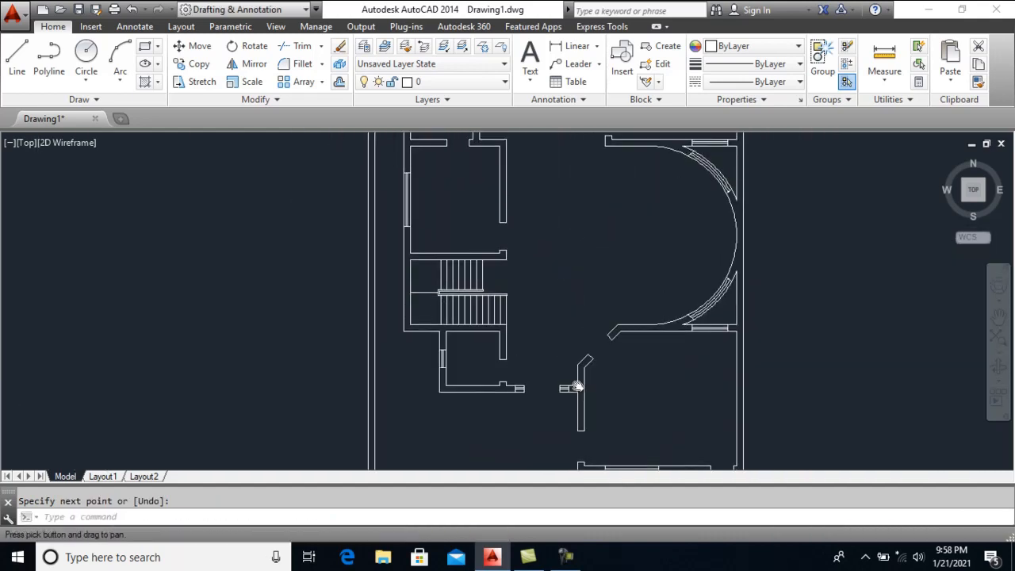
pyautogui.scroll(-2, 578, 383)
pyautogui.moveTo(548, 233); pyautogui.dragTo(548, 322, button='middle')
pyautogui.scroll(3, 517, 223)
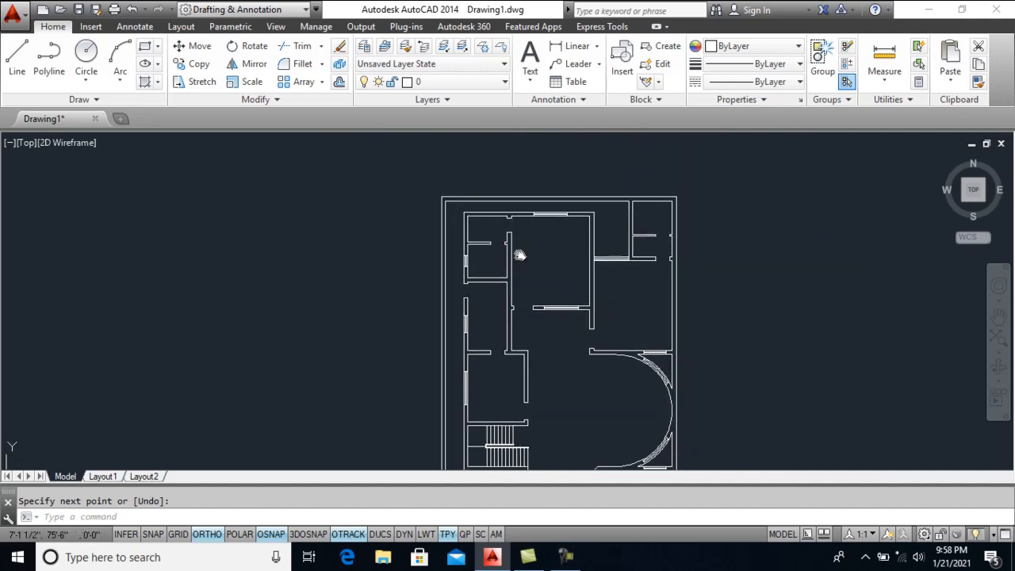
pyautogui.scroll(4, 712, 229)
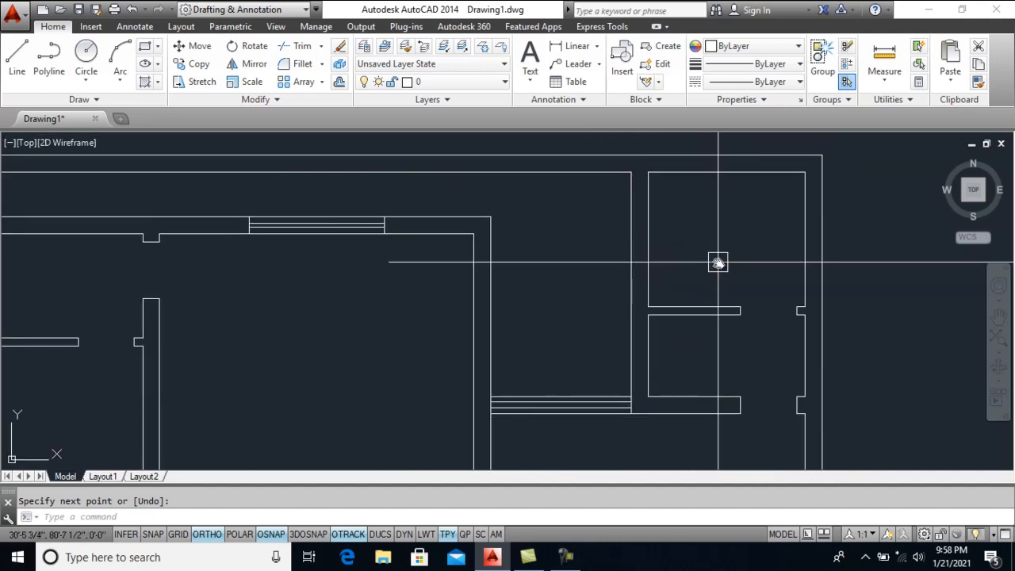
pyautogui.press('Return')
pyautogui.click(632, 247)
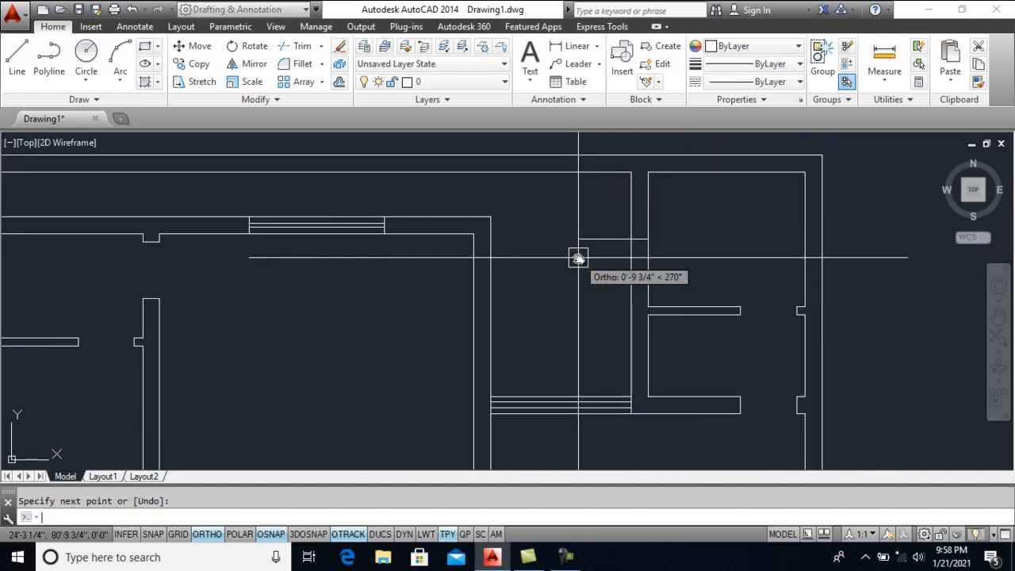
# Offset the horizontal guide 1' above and below, and erase the original guide
pyautogui.write("'")
pyautogui.press('Return')
pyautogui.click(593, 238)
pyautogui.click(589, 217)
pyautogui.click(592, 239)
pyautogui.click(594, 277)
pyautogui.press('Return')
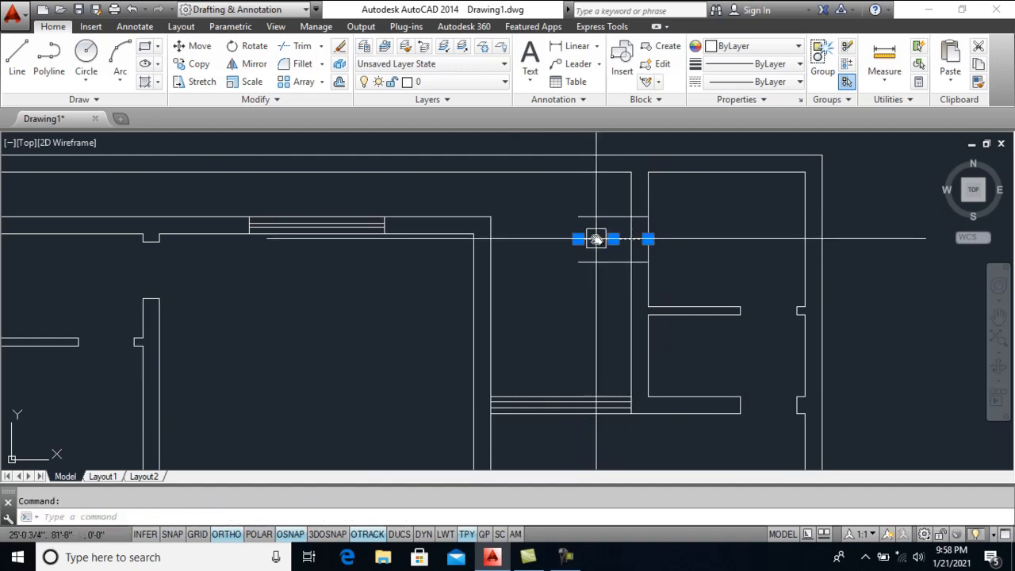
pyautogui.press('Delete')
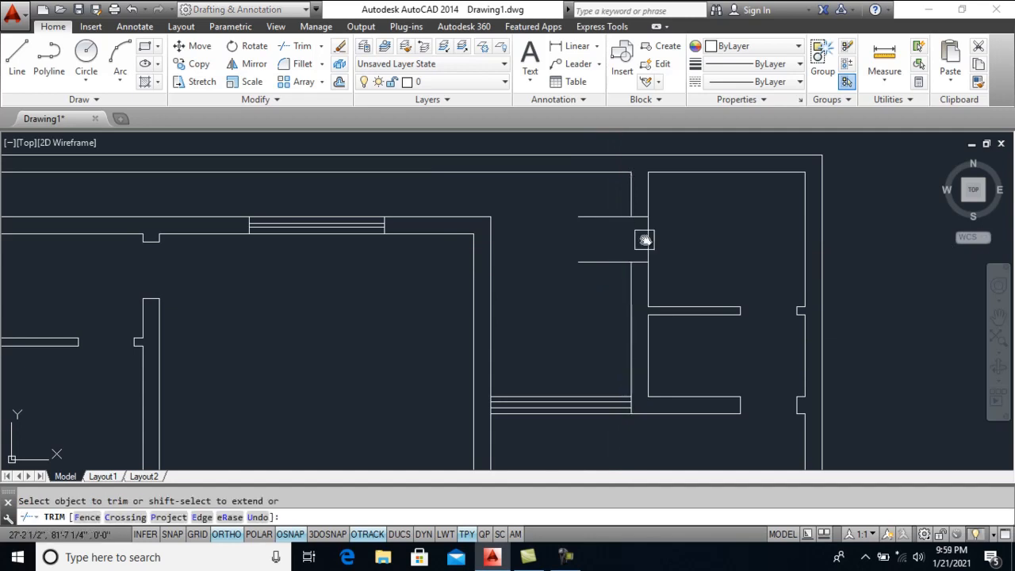
# Trim the upper-right room's left wall and guides to form the opening, and draw a multiline window symbol in it
pyautogui.press('Escape')
pyautogui.write('ml')
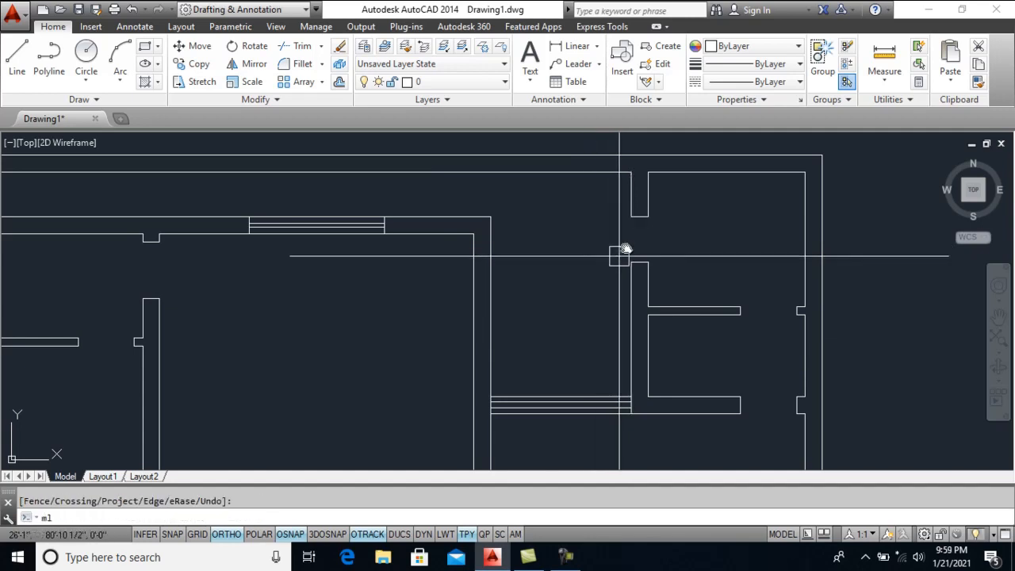
pyautogui.press('Return')
pyautogui.click(647, 217)
pyautogui.click(645, 262)
pyautogui.press('Return')
# Offset the left inner wall line of the small room below the new window 2' into the room
pyautogui.scroll(5, 639, 319)
pyautogui.write('o')
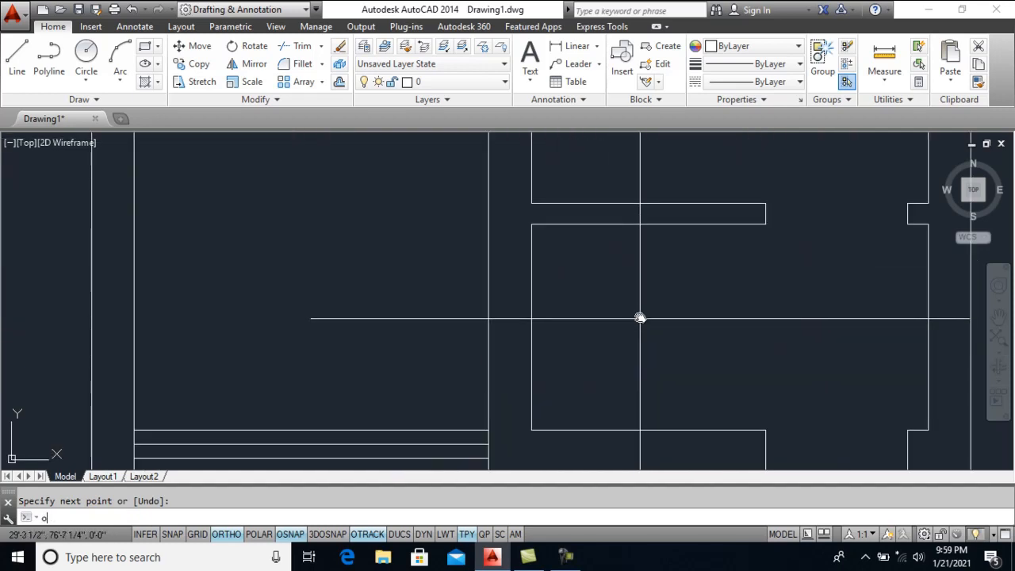
pyautogui.press('Return')
pyautogui.write("2'")
pyautogui.press('Return')
pyautogui.click(534, 299)
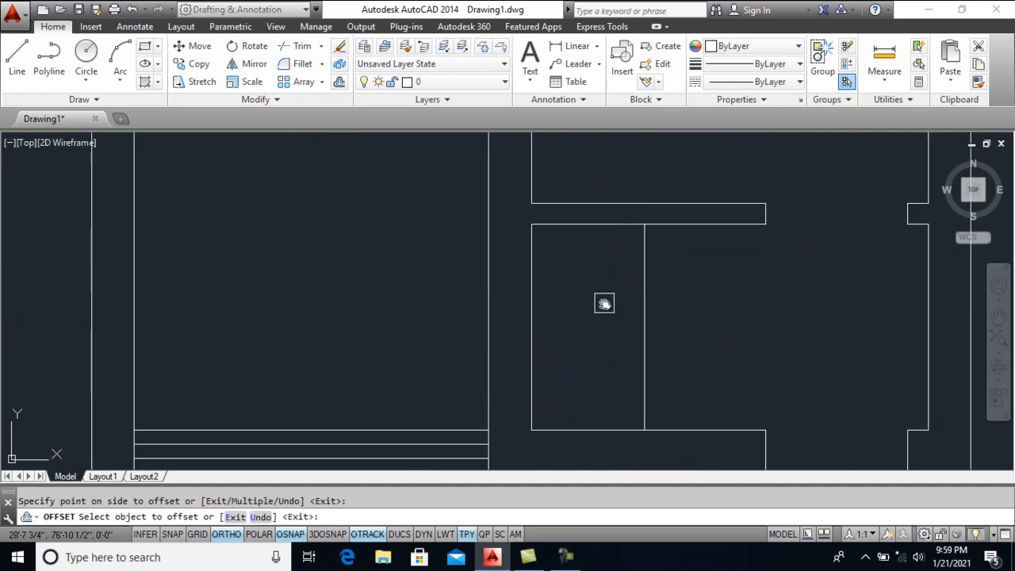
pyautogui.click(603, 302)
# Draw a diagonal line across the 2' strip from its lower-left corner to its upper-right corner
pyautogui.scroll(-3, 605, 301)
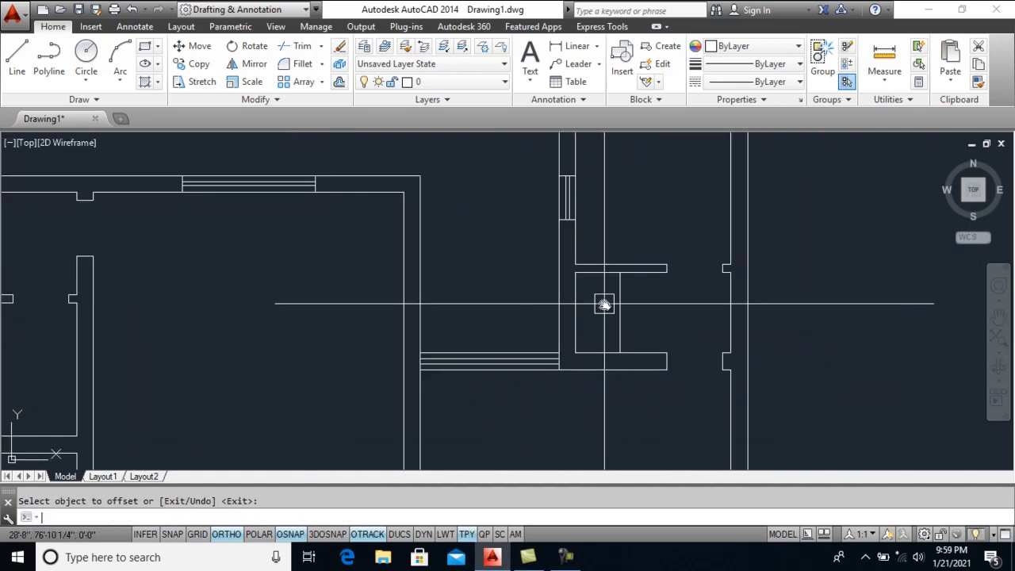
pyautogui.click(580, 349)
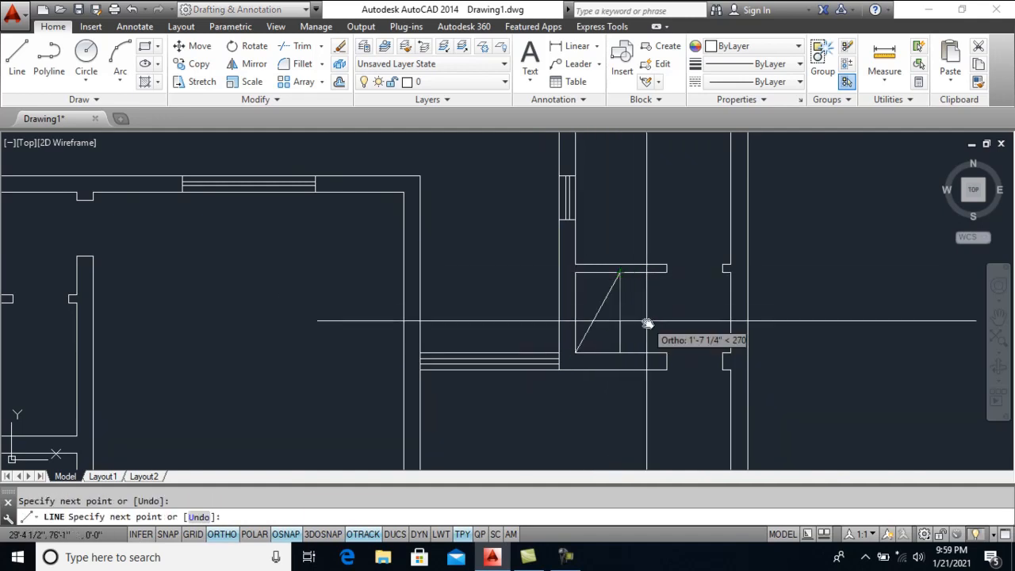
pyautogui.press('Escape')
# Offset the left inner wall line of the plan's upper-left room 2' into the room
pyautogui.scroll(-2, 370, 294)
pyautogui.scroll(2, 389, 335)
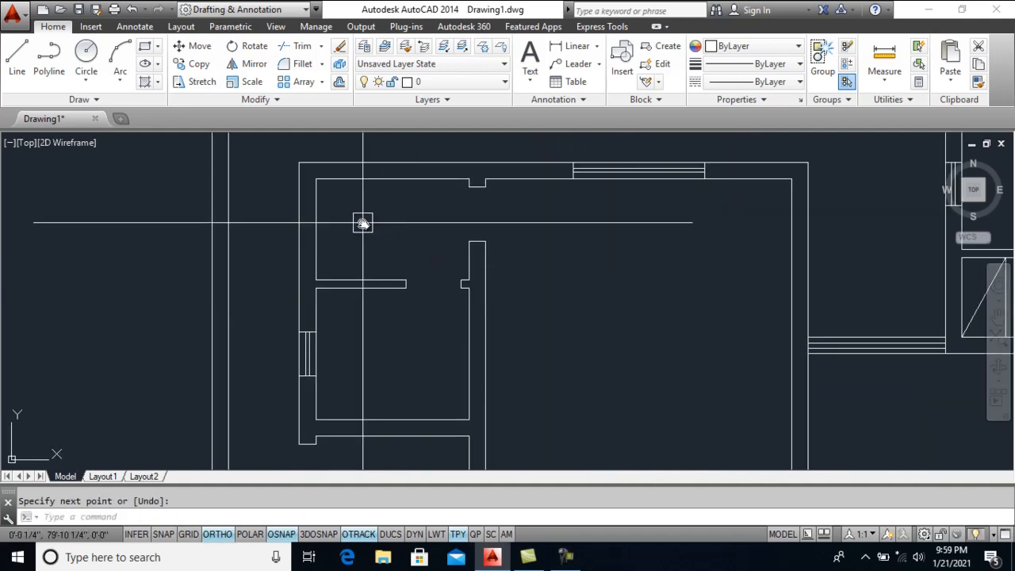
pyautogui.write('o')
pyautogui.press('Return')
pyautogui.press('Return')
pyautogui.click(318, 206)
pyautogui.click(371, 217)
pyautogui.press('Escape')
# Draw a diagonal line from the lower-left to the upper-right corner of the upper-left room's strip
pyautogui.write('l')
pyautogui.press('Return')
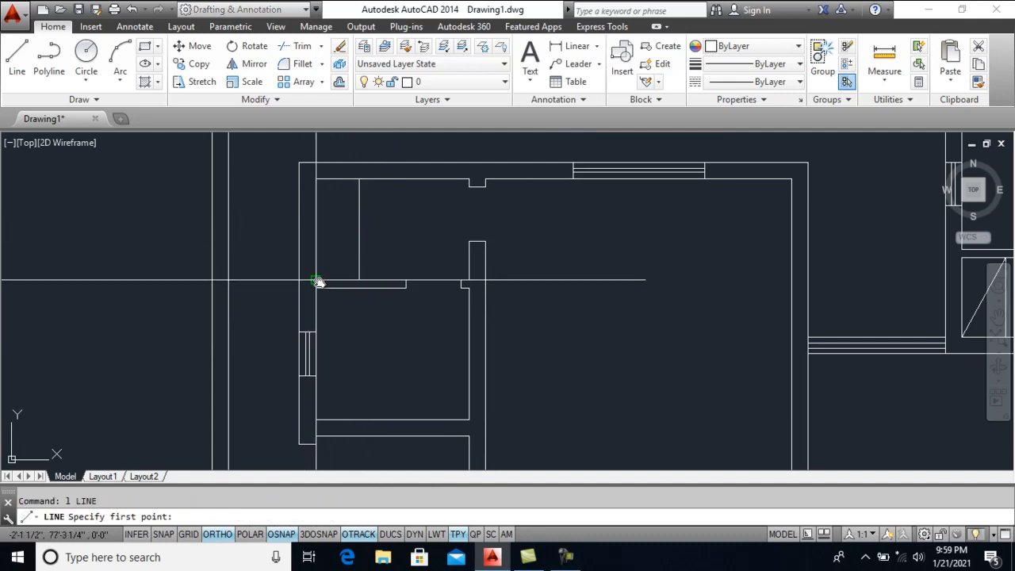
pyautogui.click(316, 282)
pyautogui.scroll(-3, 391, 229)
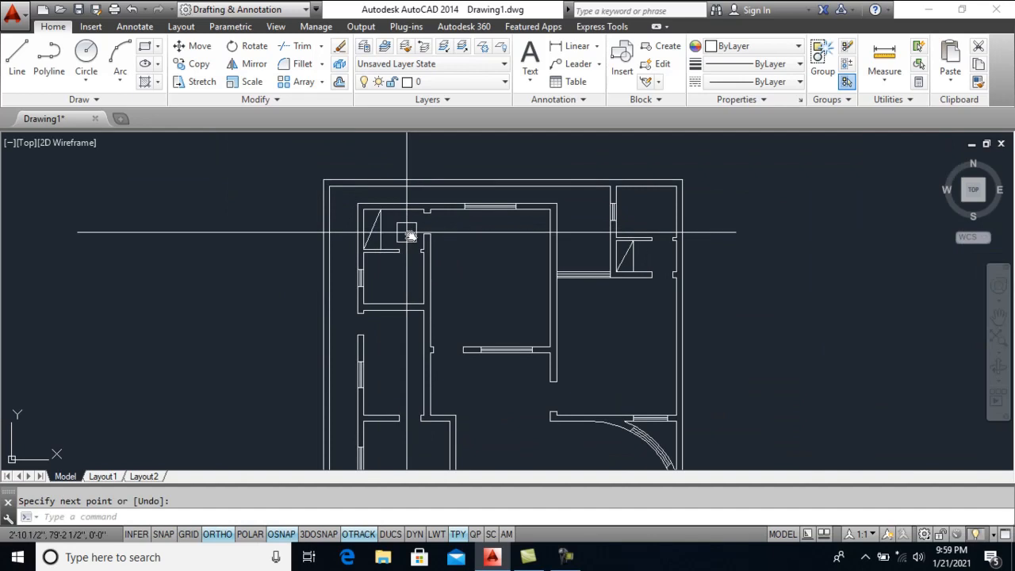
# Examine the floor plan from the upper rooms down to the front walls and entrance
pyautogui.moveTo(541, 332); pyautogui.dragTo(538, 304, button='middle')
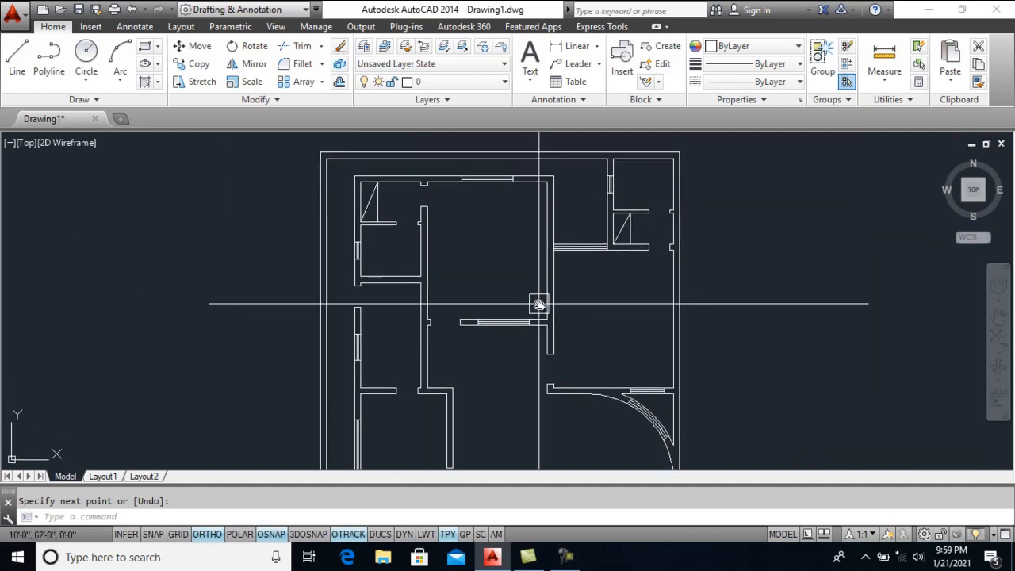
pyautogui.scroll(-2, 542, 307)
pyautogui.scroll(2, 566, 319)
pyautogui.moveTo(613, 360); pyautogui.dragTo(577, 270, button='middle')
pyautogui.scroll(-1, 607, 328)
pyautogui.moveTo(576, 369); pyautogui.dragTo(581, 258, button='middle')
pyautogui.scroll(1, 475, 314)
pyautogui.scroll(-1, 509, 332)
pyautogui.moveTo(524, 230); pyautogui.dragTo(530, 306, button='middle')
pyautogui.moveTo(548, 370); pyautogui.dragTo(553, 263, button='middle')
pyautogui.scroll(5, 480, 331)
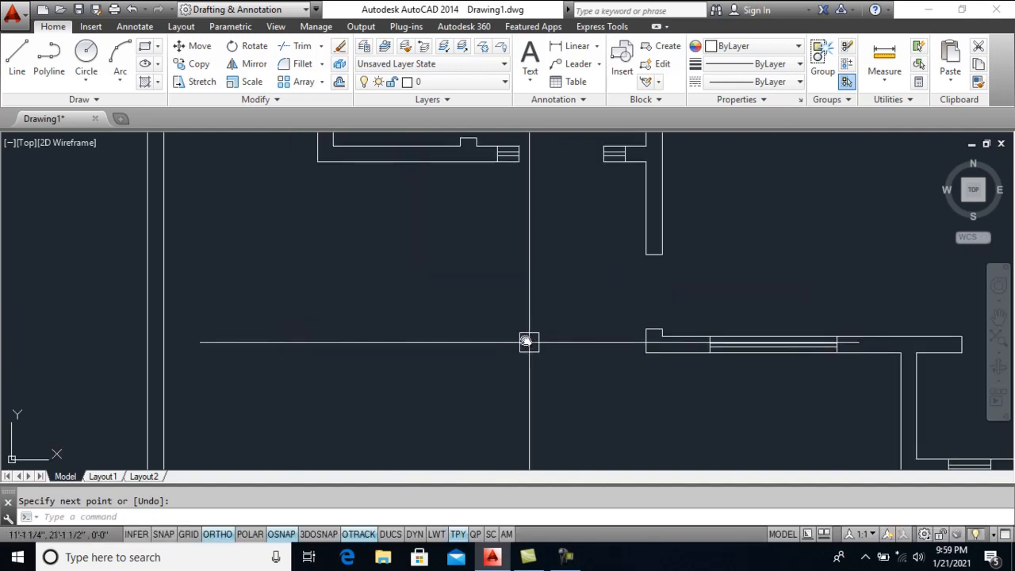
# Draw a horizontal line leftward from the lower-left corner of the front window wall, past the entrance wall above
pyautogui.write('1')
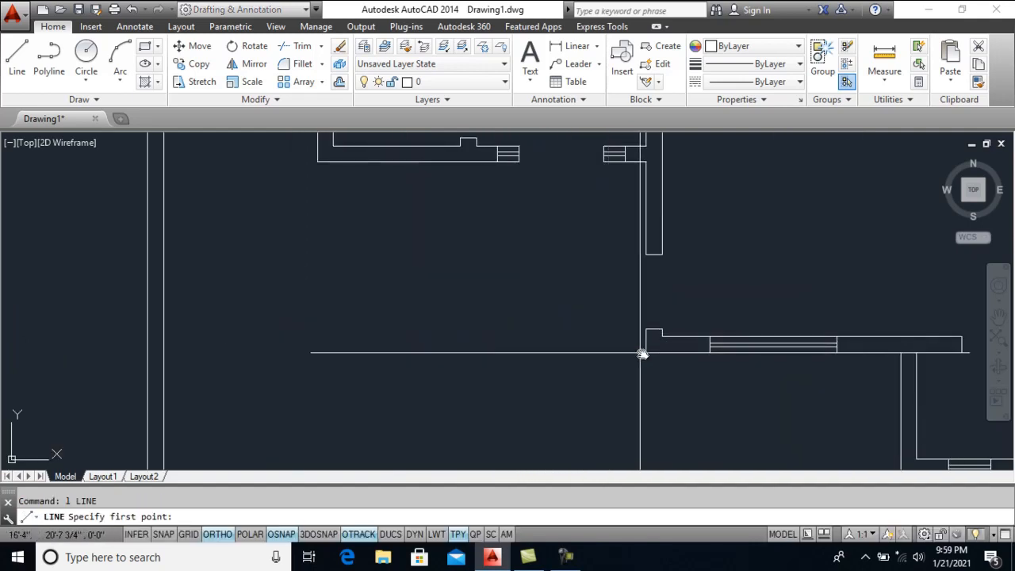
pyautogui.click(470, 350)
pyautogui.press('Return')
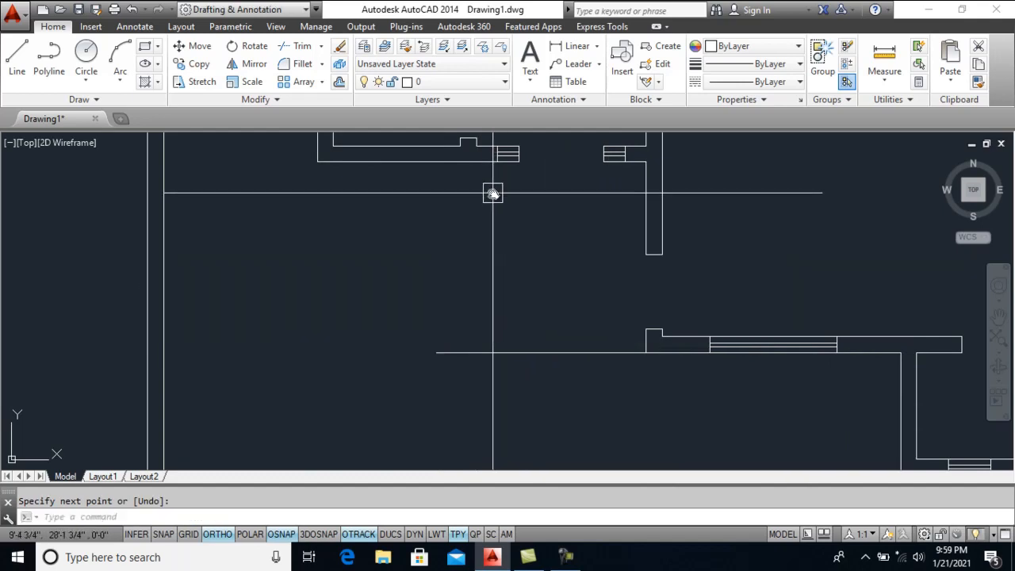
# Draw a vertical line from the lower edge of the wall beside the entrance down to the new horizontal line
pyautogui.moveTo(471, 196); pyautogui.dragTo(487, 280, button='middle')
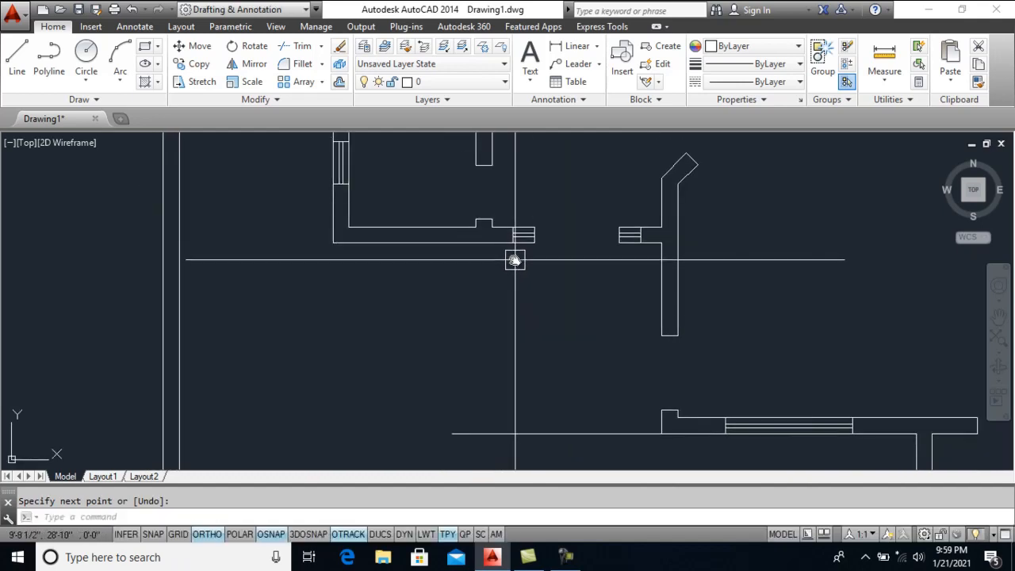
pyautogui.press('Return')
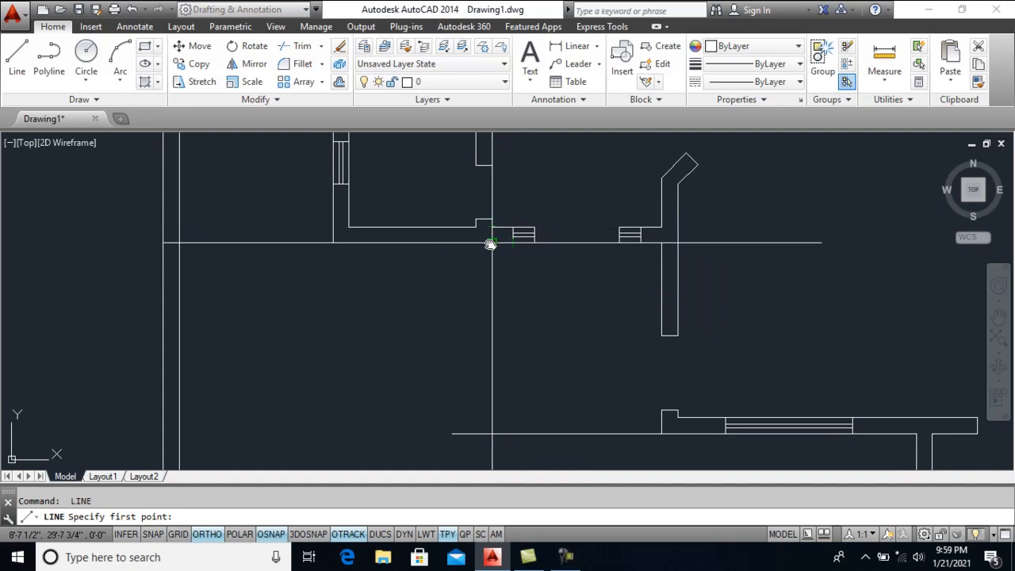
pyautogui.click(490, 245)
pyautogui.click(491, 433)
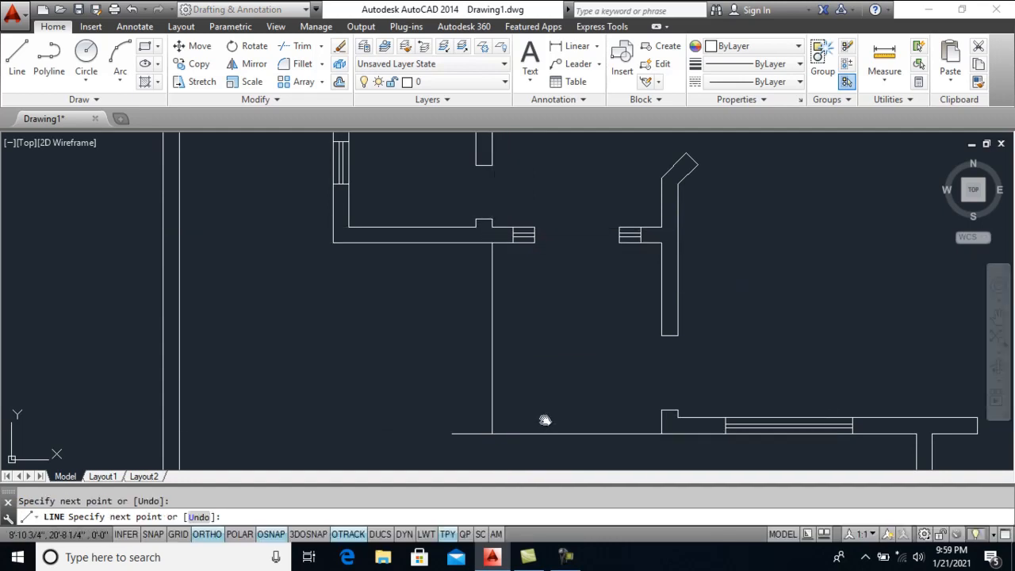
pyautogui.press('Return')
# Fillet the vertical and horizontal lines in front of the entrance into a sharp corner
pyautogui.write('f')
pyautogui.click(530, 435)
pyautogui.scroll(-3, 487, 396)
pyautogui.moveTo(589, 291)
pyautogui.mouseDown(button='middle')
pyautogui.moveTo(489, 335)
pyautogui.moveTo(525, 271)
pyautogui.moveTo(531, 369)
pyautogui.moveTo(496, 322)
pyautogui.mouseUp(button='middle')
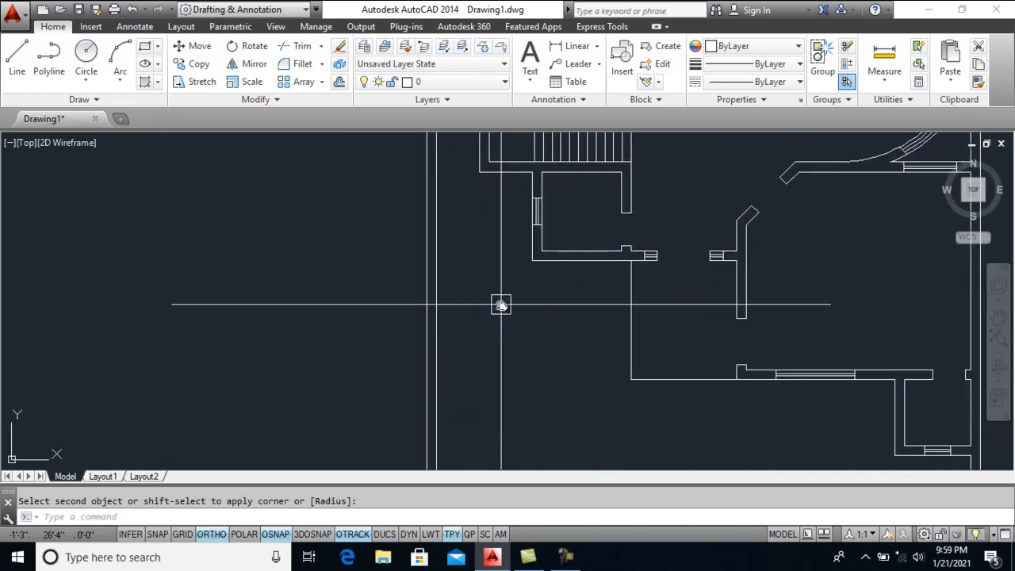
# Measure the horizontal distance from the entrance area's vertical line to the left boundary wall
pyautogui.moveTo(505, 306); pyautogui.dragTo(530, 287, button='middle')
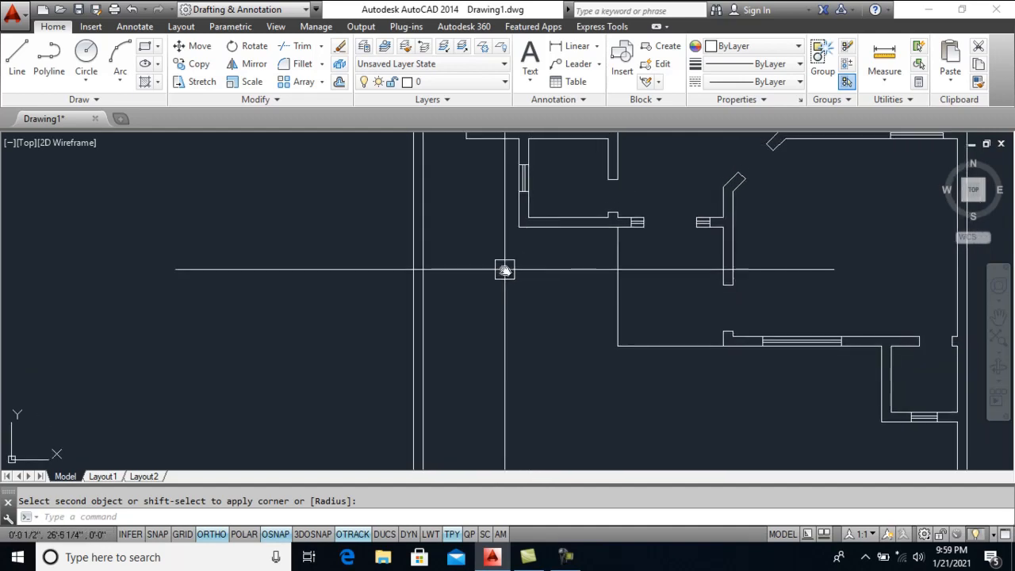
pyautogui.moveTo(525, 292); pyautogui.dragTo(521, 272, button='middle')
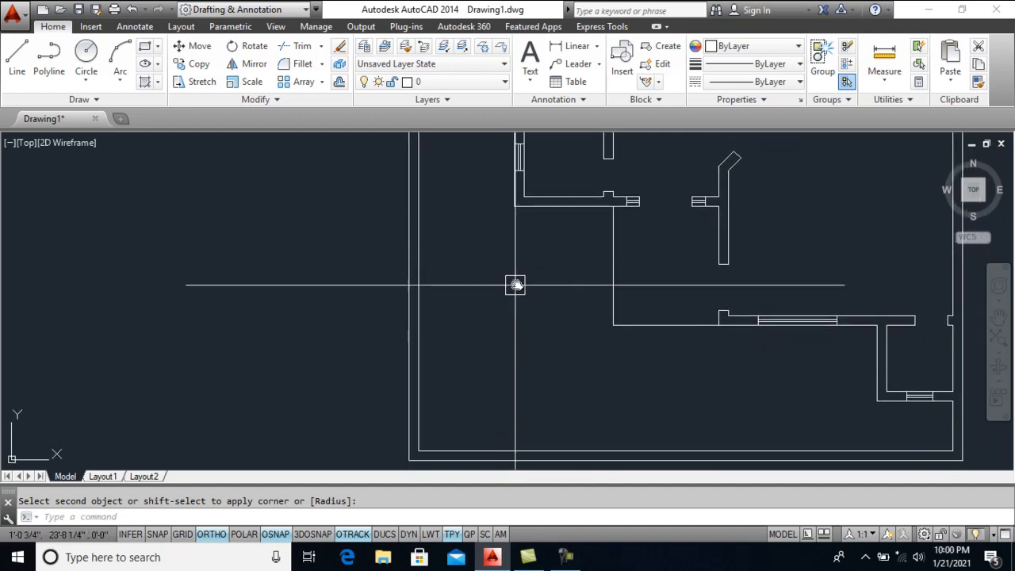
pyautogui.write('i')
pyautogui.press('Return')
pyautogui.click(613, 265)
pyautogui.click(414, 265)
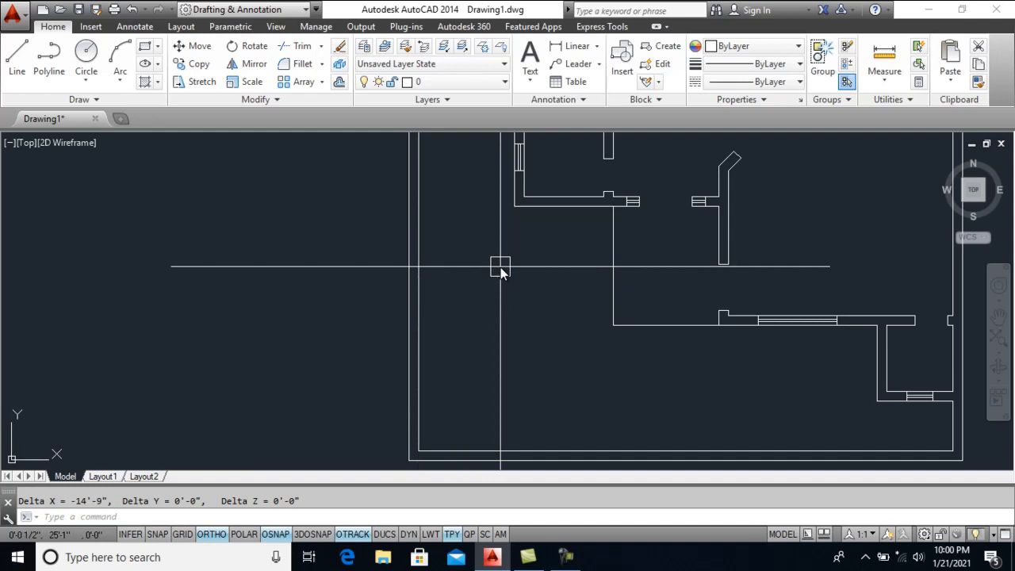
# Offset the outer left and bottom boundary wall lines 1' inward at the plot's lower-left corner
pyautogui.moveTo(625, 289); pyautogui.dragTo(620, 256, button='middle')
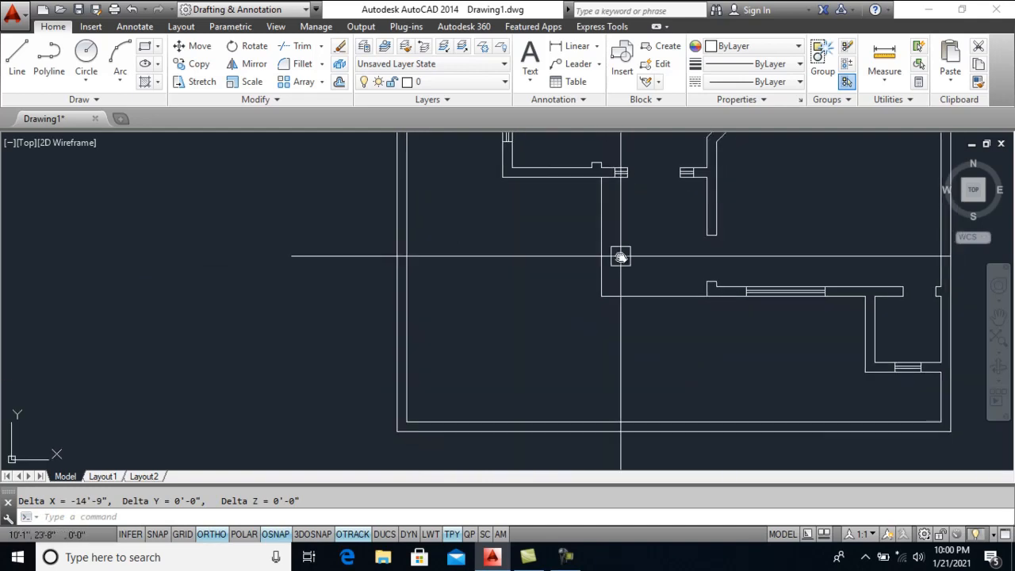
pyautogui.scroll(-2, 617, 297)
pyautogui.moveTo(616, 296); pyautogui.dragTo(610, 274, button='middle')
pyautogui.scroll(4, 525, 333)
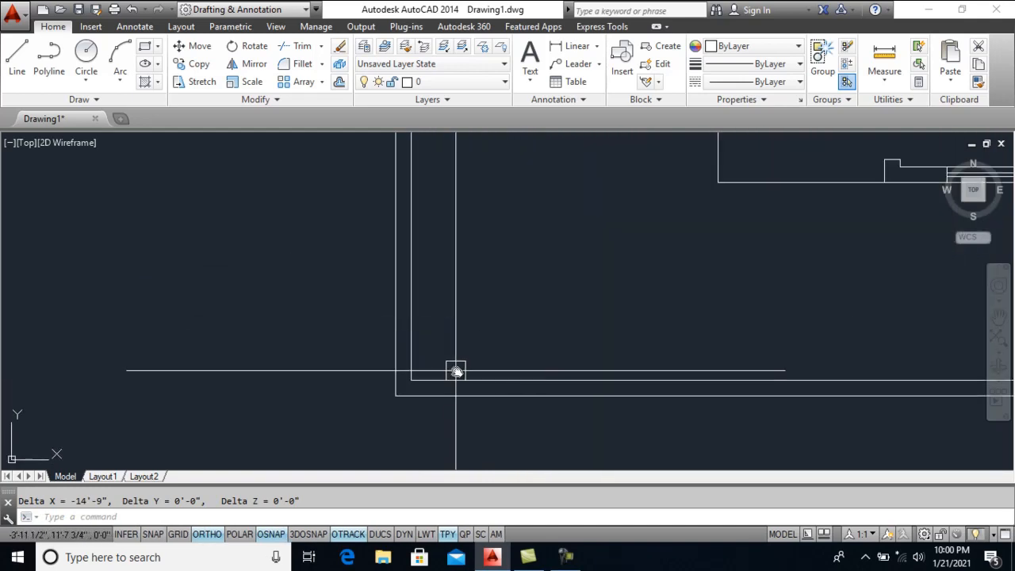
pyautogui.scroll(2, 456, 371)
pyautogui.write('o')
pyautogui.press('Return')
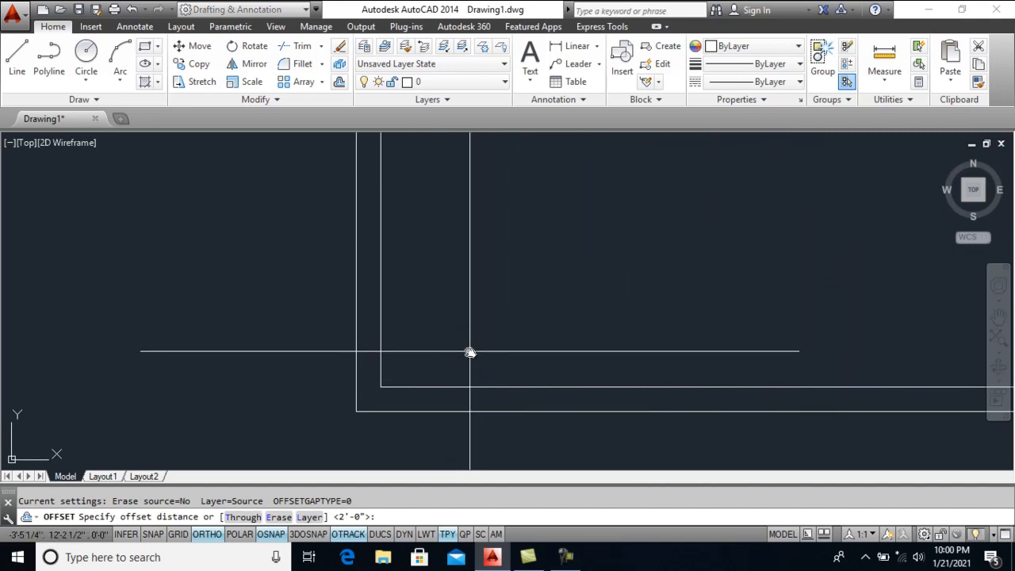
pyautogui.write('1')
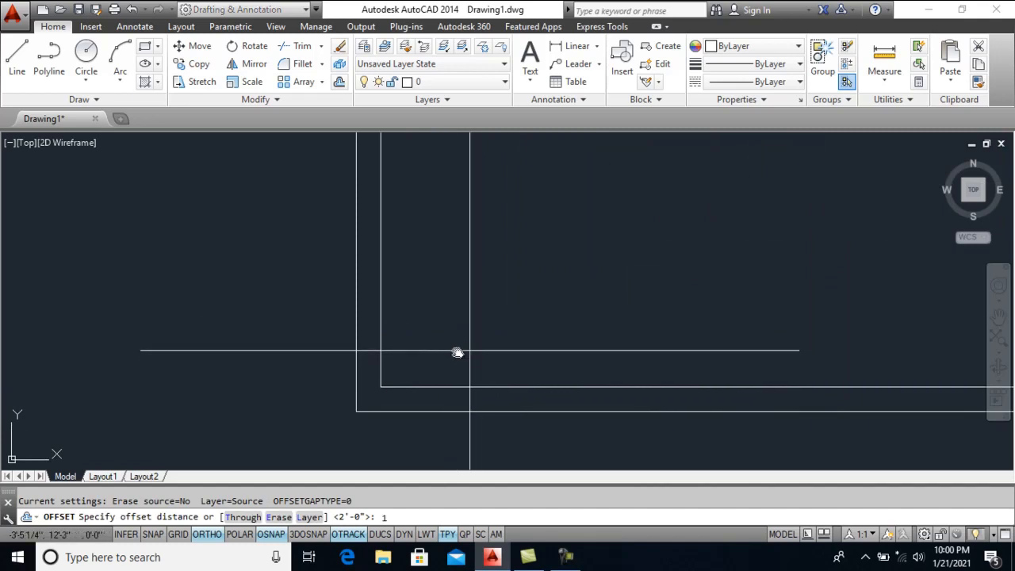
pyautogui.write("'")
pyautogui.press('Return')
pyautogui.click(361, 347)
pyautogui.click(390, 389)
pyautogui.scroll(4, 387, 392)
pyautogui.click(420, 441)
pyautogui.click(419, 357)
pyautogui.press('Return')
# Fillet the 1' offset lines into a square corner pillar and trim the wall lines inside it
pyautogui.scroll(1, 363, 389)
pyautogui.write('f')
pyautogui.press('Return')
pyautogui.click(379, 344)
pyautogui.click(392, 362)
pyautogui.write('tr')
pyautogui.press('Return')
pyautogui.press('Return')
pyautogui.click(378, 376)
pyautogui.scroll(-3, 356, 287)
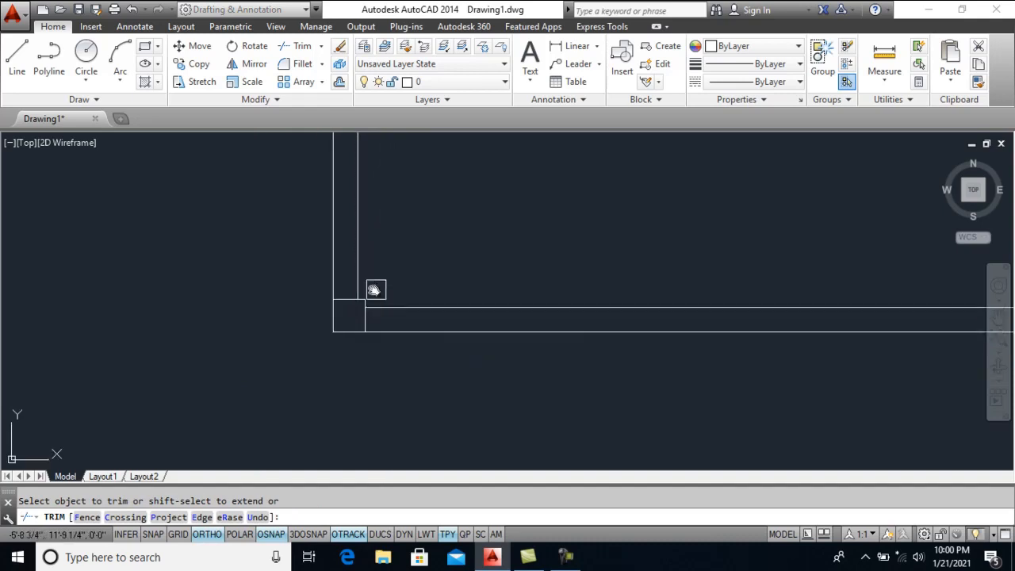
pyautogui.press('Return')
# Offset the right side of the corner pillar 10' to the right along the front boundary wall
pyautogui.moveTo(434, 357); pyautogui.dragTo(344, 354, button='middle')
pyautogui.write('o')
pyautogui.press('Return')
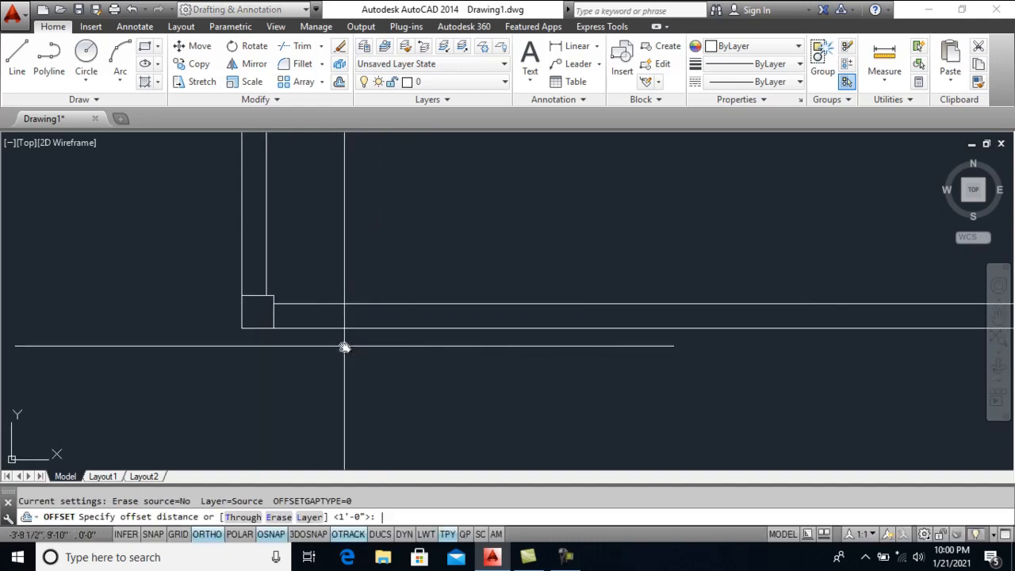
pyautogui.write("10'")
pyautogui.press('Return')
pyautogui.click(283, 318)
pyautogui.click(504, 371)
# Offset the new vertical line 1' to the right and the outer bottom boundary line 1' upward for a second pillar
pyautogui.write("1'")
pyautogui.click(600, 317)
pyautogui.click(618, 365)
pyautogui.press('Return')
pyautogui.press('Return')
pyautogui.press('Return')
pyautogui.click(654, 328)
pyautogui.click(630, 301)
pyautogui.press('Return')
pyautogui.scroll(4, 616, 313)
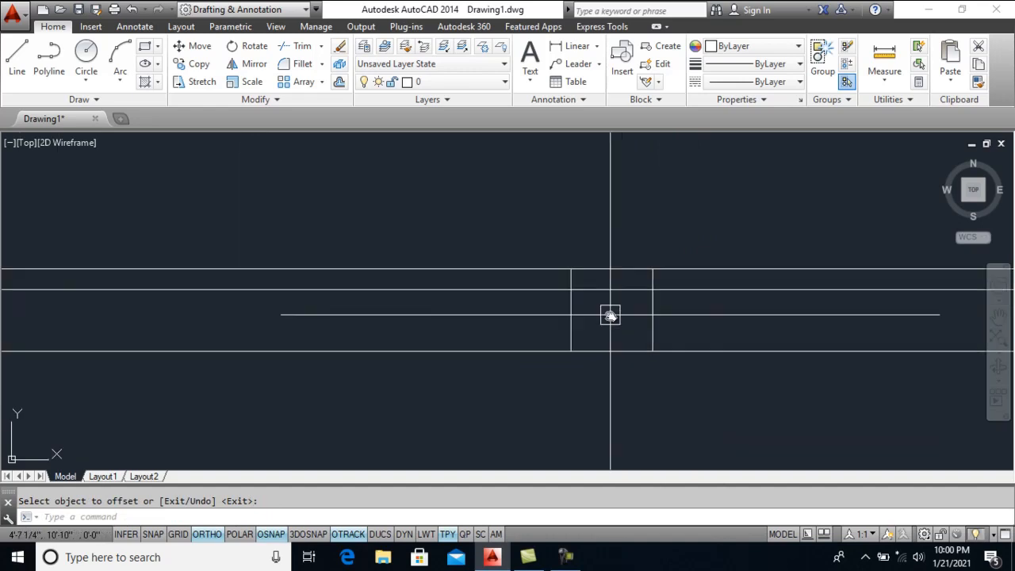
# Fillet the offset lines into the two upper corners of the second 1' pillar
pyautogui.write('f')
pyautogui.press('Return')
pyautogui.click(573, 304)
pyautogui.click(605, 269)
pyautogui.press('Return')
pyautogui.click(616, 269)
pyautogui.click(650, 285)
pyautogui.click(626, 307)
# Trim the wall line inside the second pillar and remove the boundary wall lines between the two pillars to open the gate
pyautogui.write('tr')
pyautogui.press('Return')
pyautogui.press('Return')
pyautogui.scroll(-4, 596, 309)
pyautogui.scroll(-2, 524, 321)
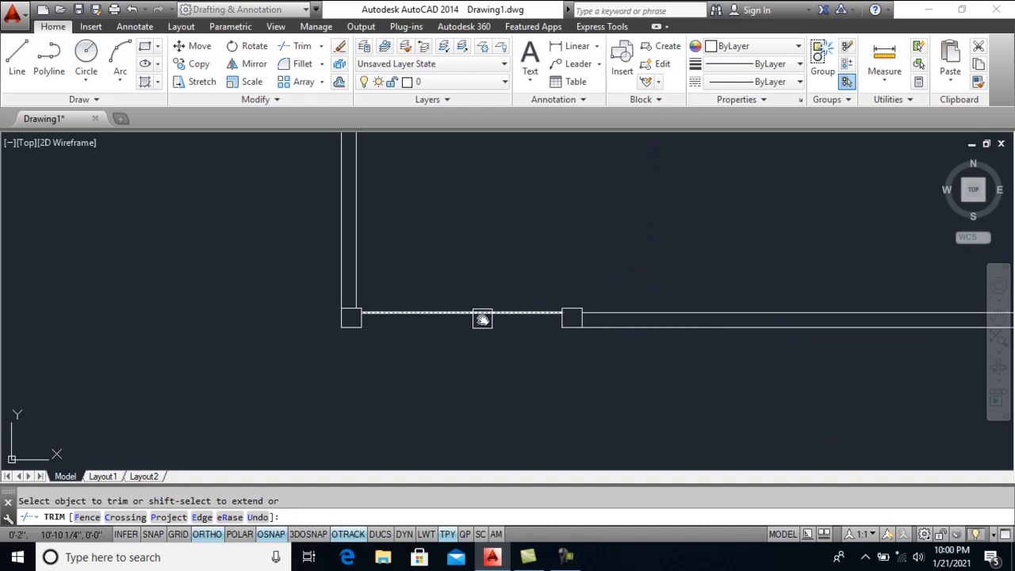
pyautogui.press('Escape')
pyautogui.click(482, 313)
pyautogui.press('Delete')
# Draw a vertical line from the front window wall's lower-left corner down to the inner line of the bottom boundary wall
pyautogui.scroll(-2, 555, 367)
pyautogui.scroll(4, 508, 375)
pyautogui.scroll(-2, 435, 370)
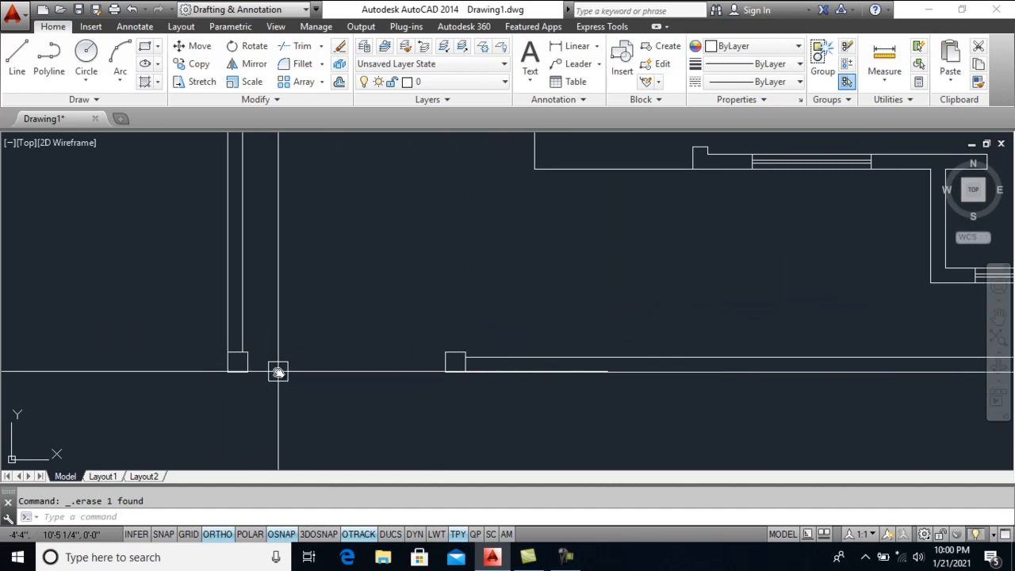
pyautogui.scroll(-2, 428, 379)
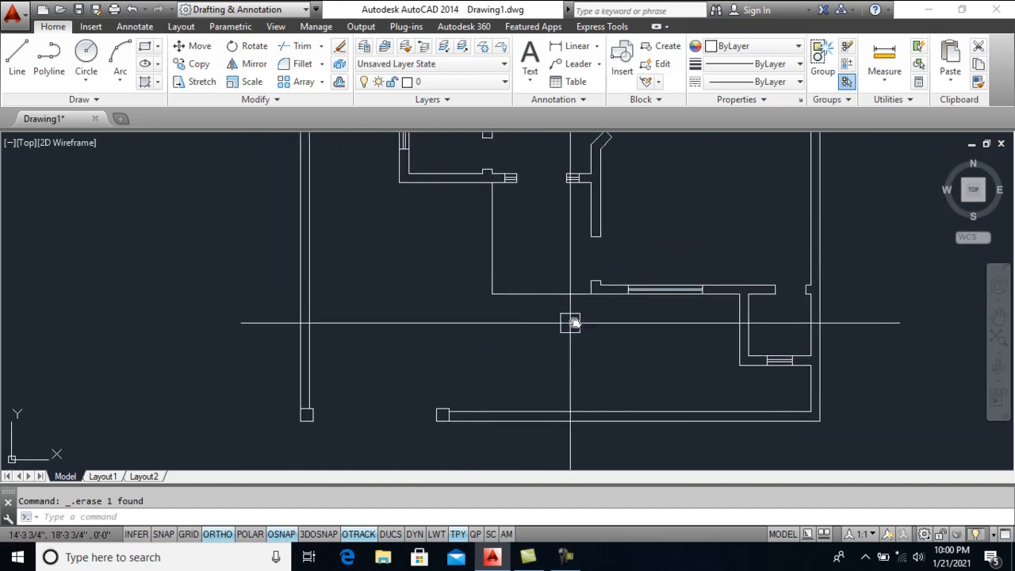
pyautogui.scroll(3, 570, 322)
pyautogui.scroll(-3, 564, 333)
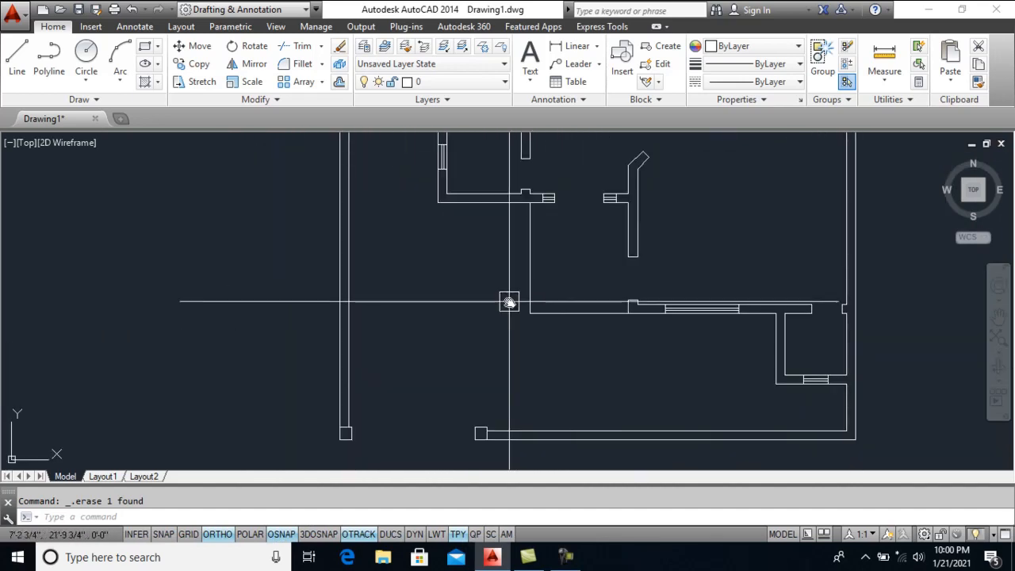
pyautogui.moveTo(631, 334); pyautogui.dragTo(615, 322, button='middle')
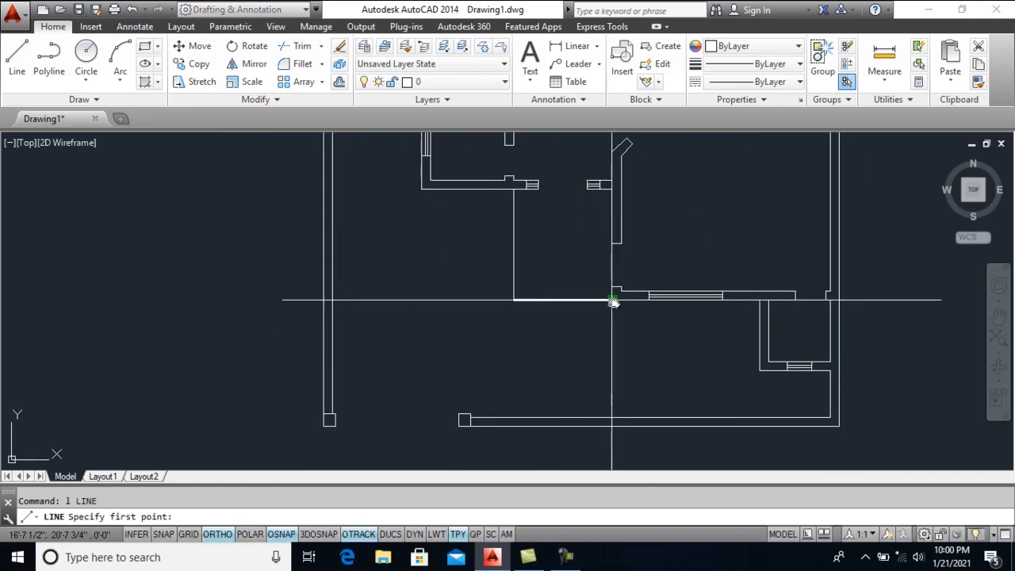
pyautogui.click(616, 307)
pyautogui.click(614, 415)
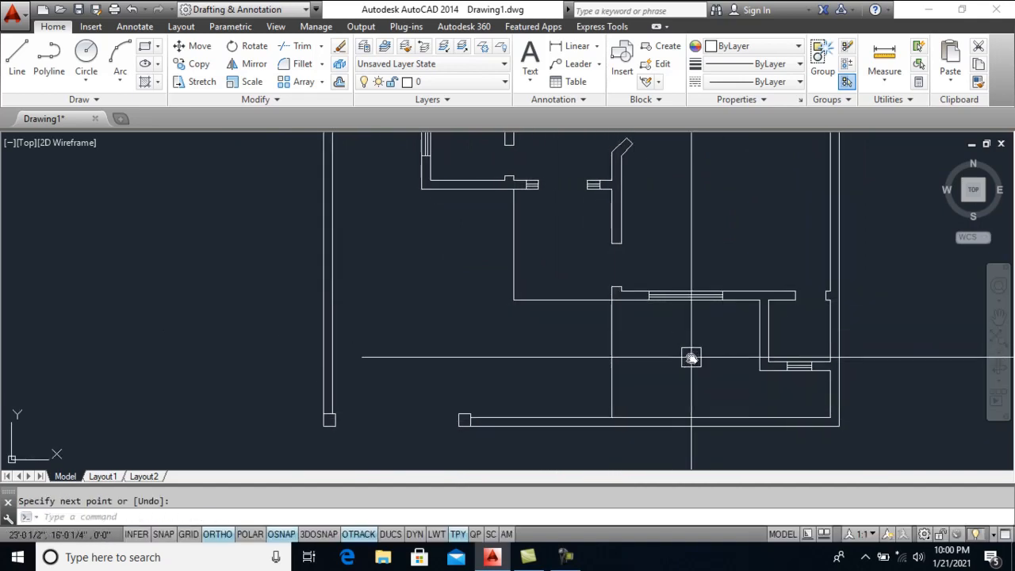
# Offset the lower wall line of the small room left of the entrance 10' downward
pyautogui.scroll(1, 528, 310)
pyautogui.moveTo(528, 310); pyautogui.dragTo(558, 375, button='middle')
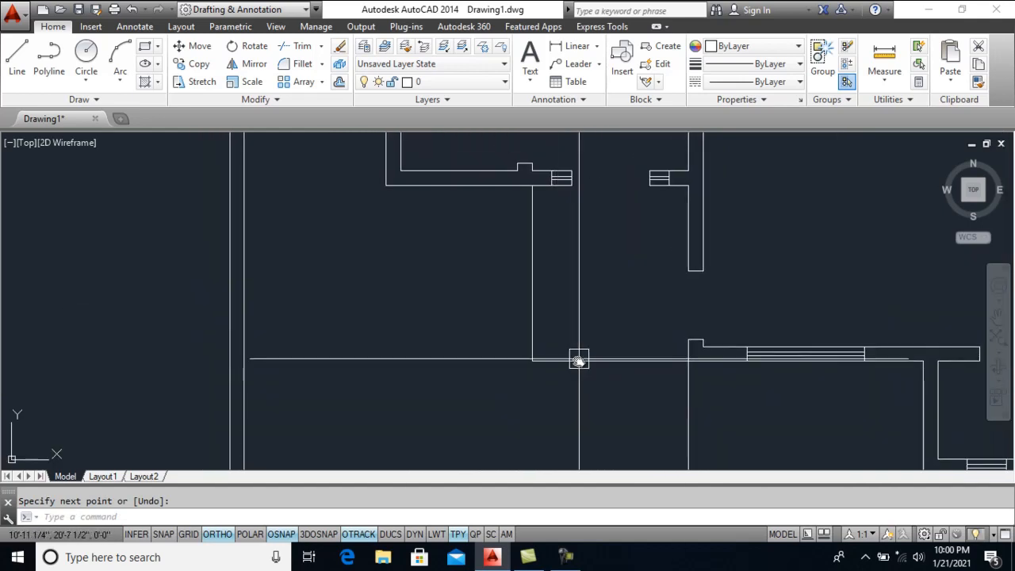
pyautogui.moveTo(576, 338); pyautogui.dragTo(575, 322, button='middle')
pyautogui.scroll(-1, 576, 322)
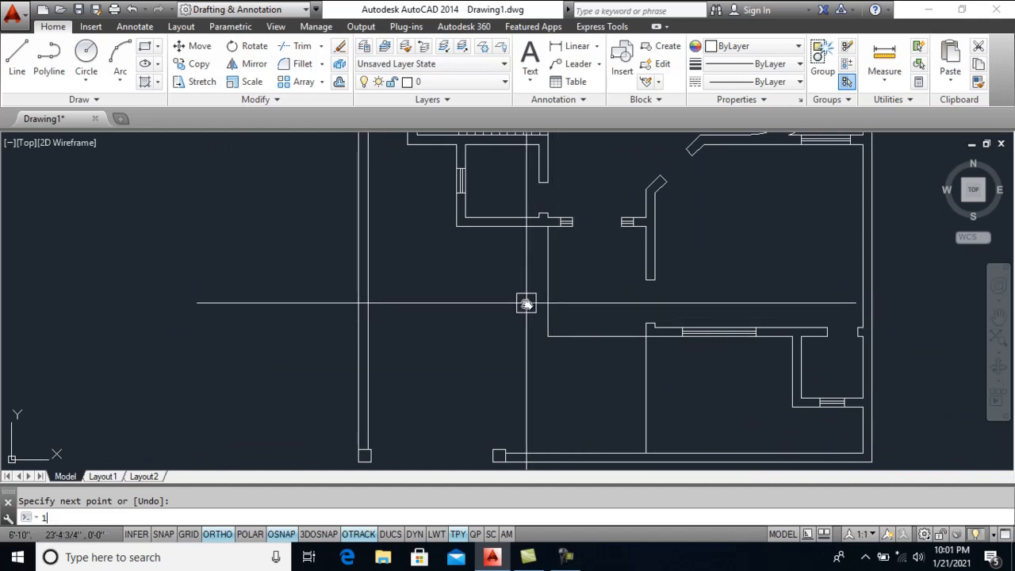
pyautogui.press('BackSpace')
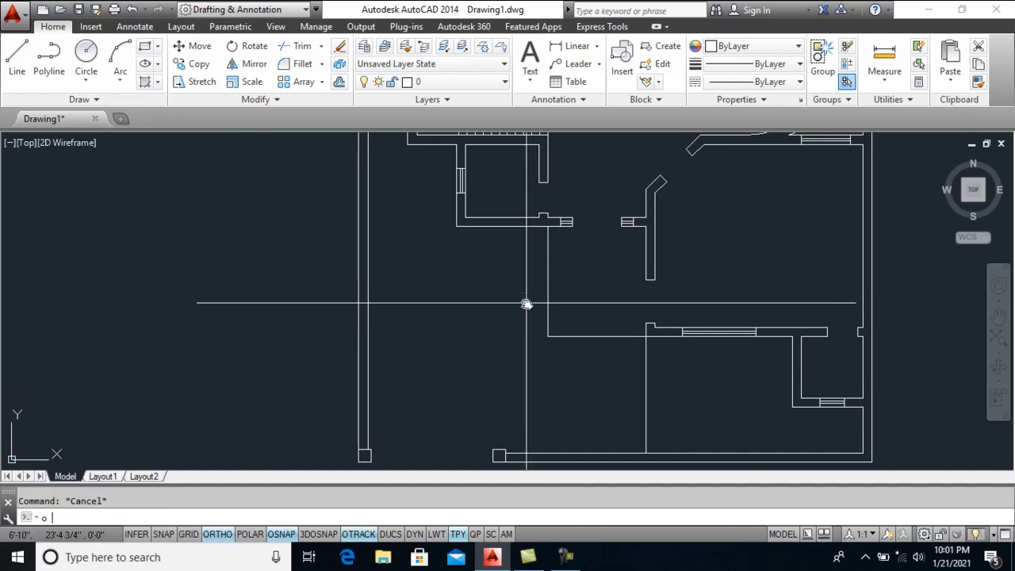
pyautogui.write("10'")
pyautogui.click(477, 228)
pyautogui.click(494, 344)
pyautogui.press('Return')
pyautogui.scroll(2, 499, 366)
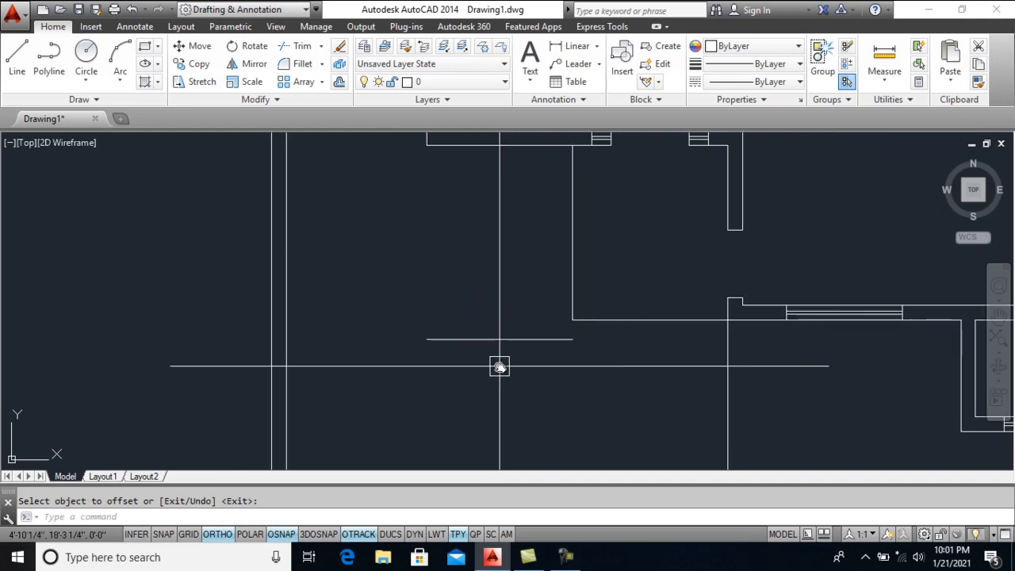
# Extend the 10' offset line to the left boundary wall and to the vertical line below the front window wall
pyautogui.press('Return')
pyautogui.write('ex')
pyautogui.press('Return')
pyautogui.press('Return')
pyautogui.click(498, 340)
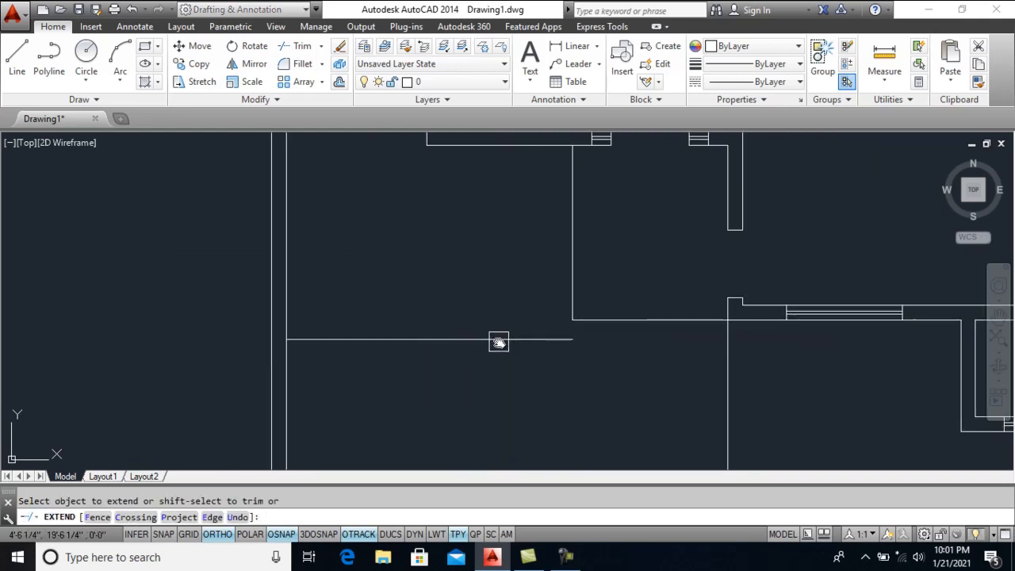
pyautogui.press('Return')
pyautogui.scroll(4, 702, 365)
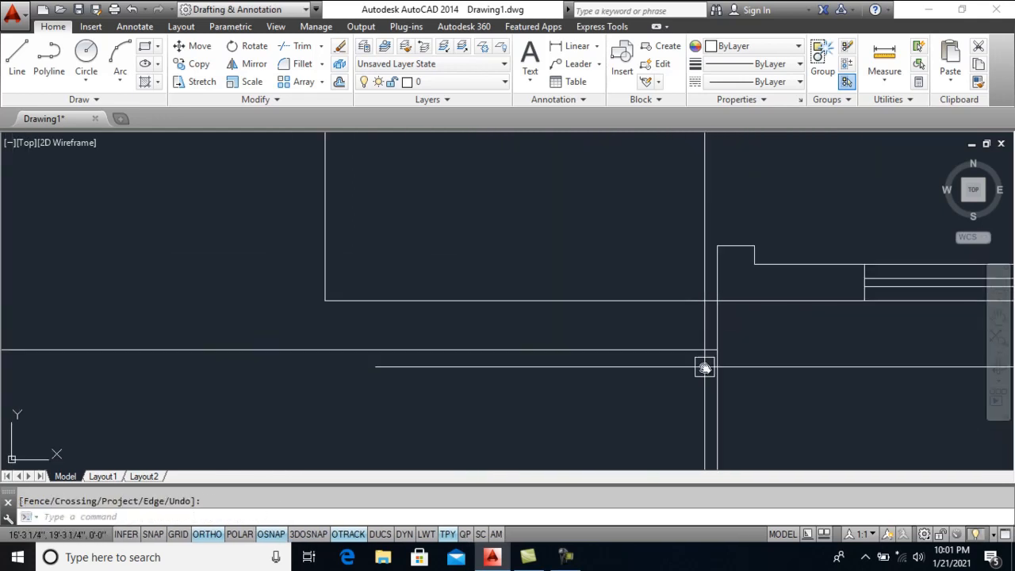
pyautogui.write('rec')
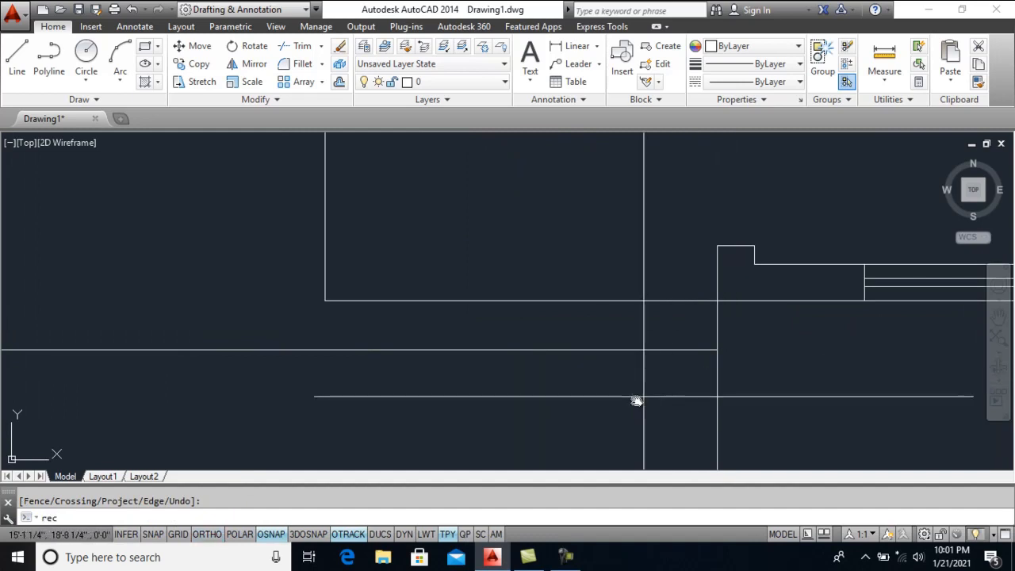
pyautogui.press('Return')
pyautogui.click(606, 412)
pyautogui.press('Escape')
pyautogui.press('Escape')
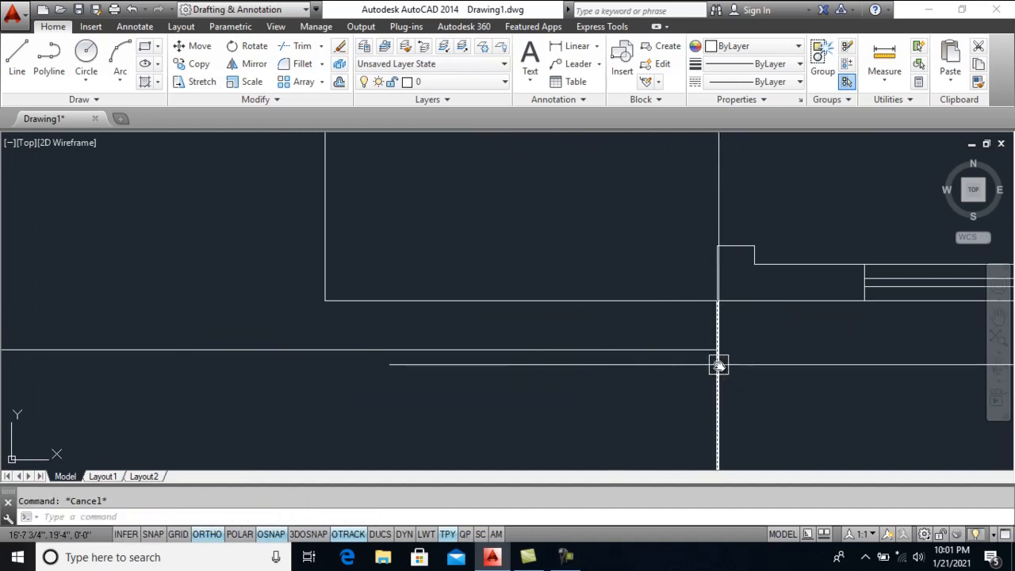
# Measure the vertical distance from the extended line's right end to the front edge of the entrance area
pyautogui.write('di')
pyautogui.press('Return')
pyautogui.click(717, 350)
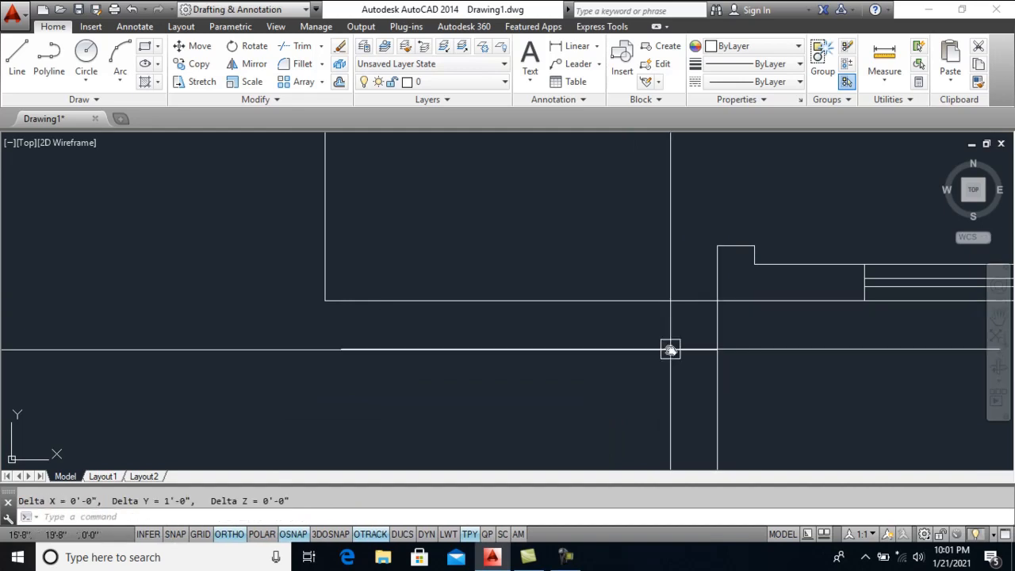
# Draw a 1' by 1' square in the open area below the extended line
pyautogui.write('rec')
pyautogui.press('Return')
pyautogui.click(523, 422)
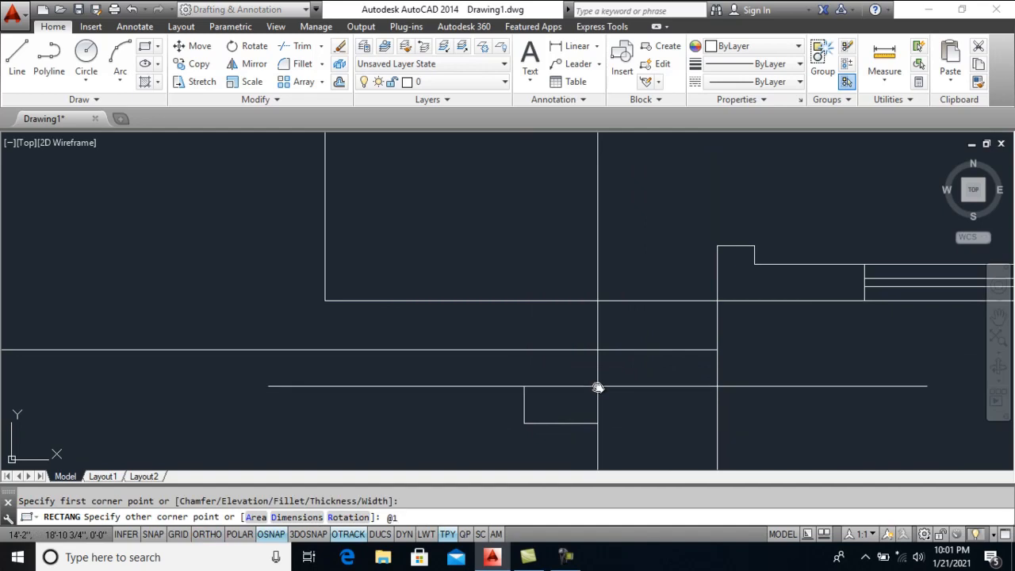
pyautogui.write("@1',1'")
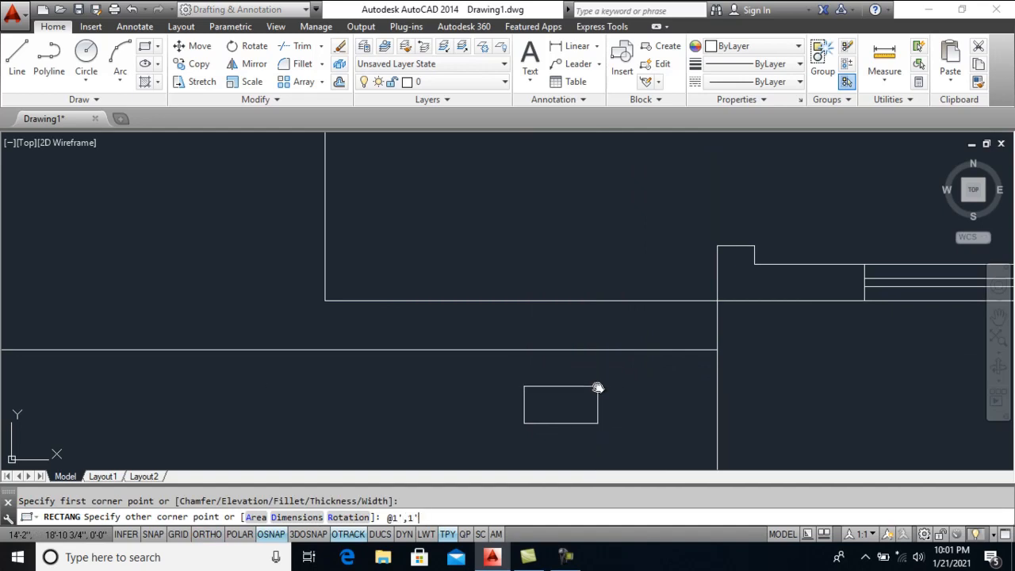
pyautogui.press('Return')
# Move the 1' square so its lower-left corner sits on the right end of the extended porch line
pyautogui.press('F8')
pyautogui.write('m')
pyautogui.press('Return')
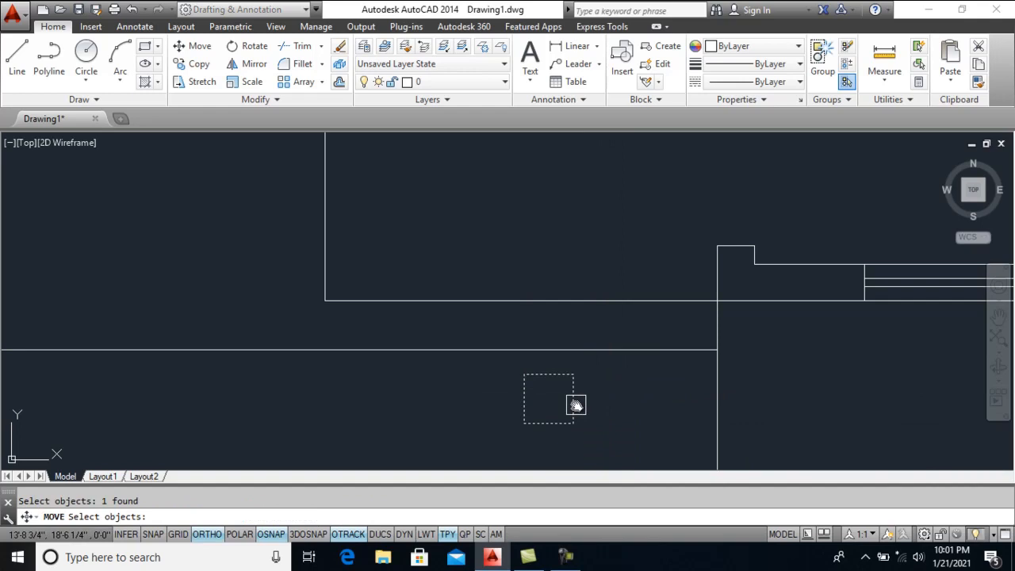
pyautogui.press('Return')
pyautogui.click(523, 423)
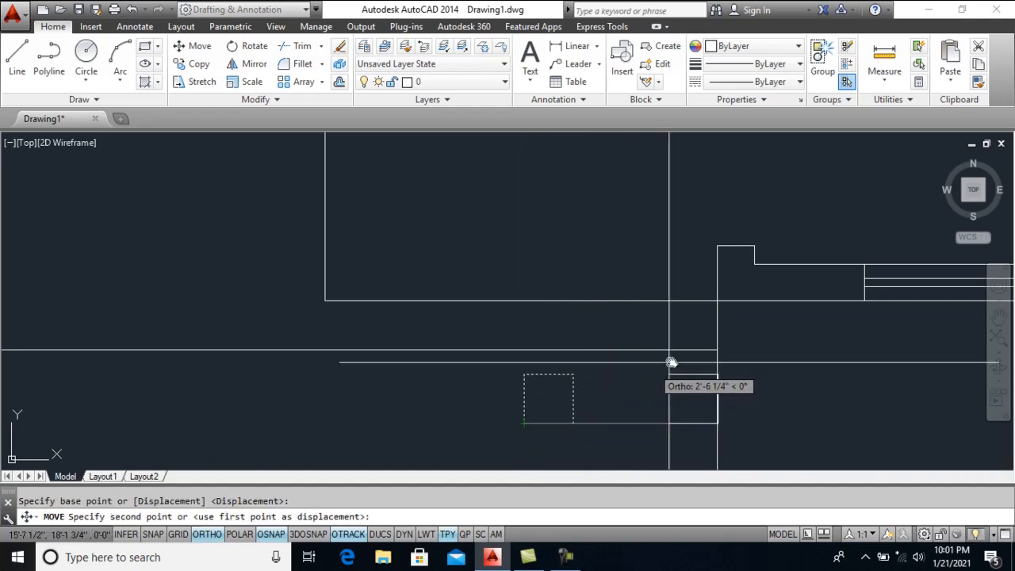
pyautogui.click(716, 349)
pyautogui.scroll(-3, 611, 378)
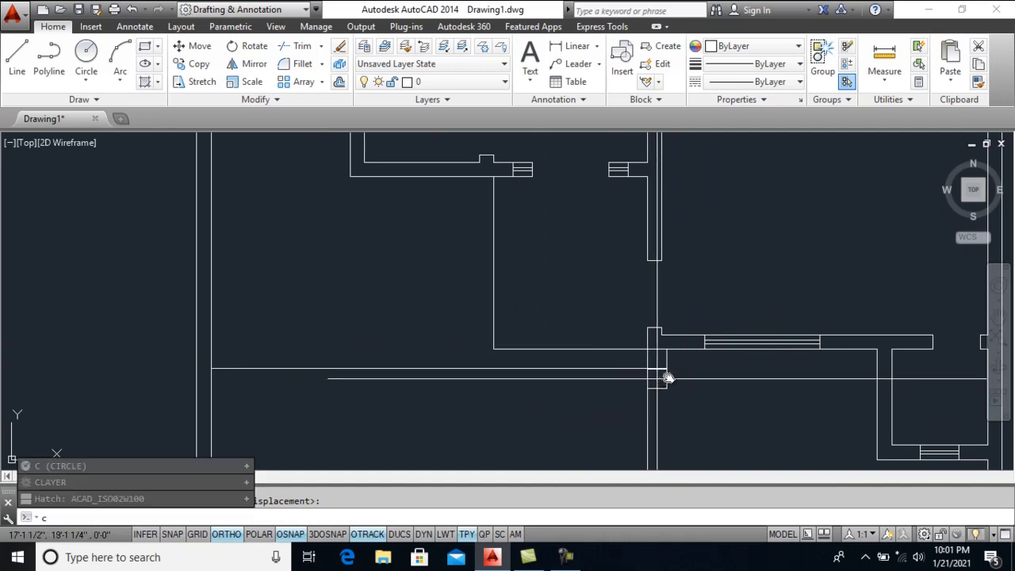
# Copy the 1' pillar along the porch line to the vertical entrance line and to the left boundary wall
pyautogui.press('Return')
pyautogui.press('Escape')
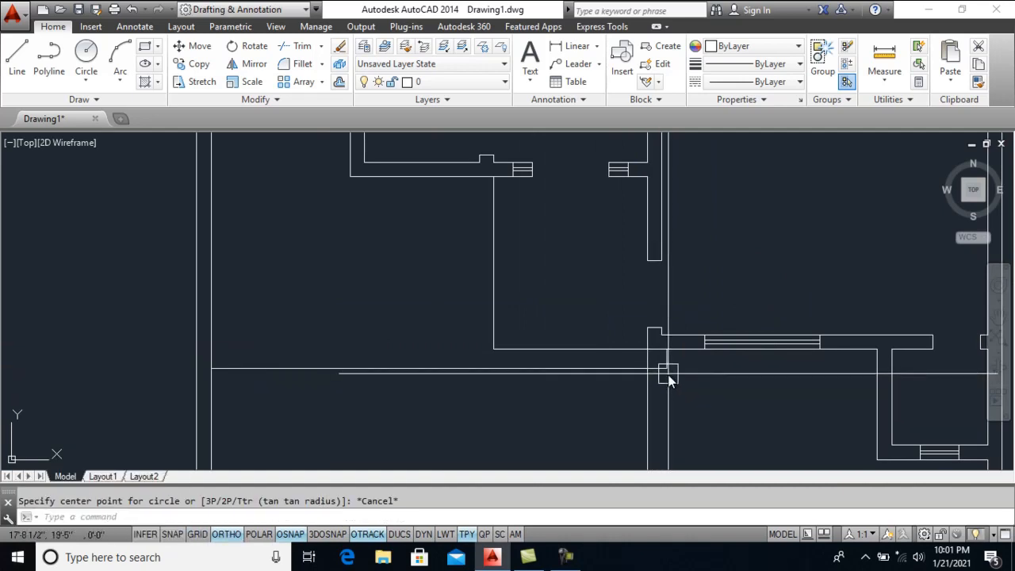
pyautogui.write('co')
pyautogui.press('Return')
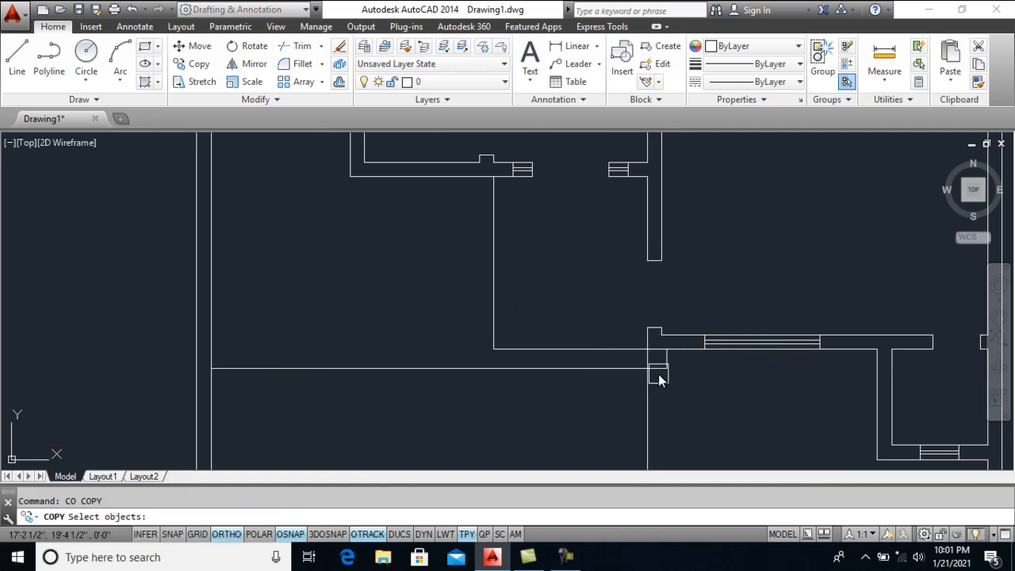
pyautogui.press('Return')
pyautogui.click(647, 349)
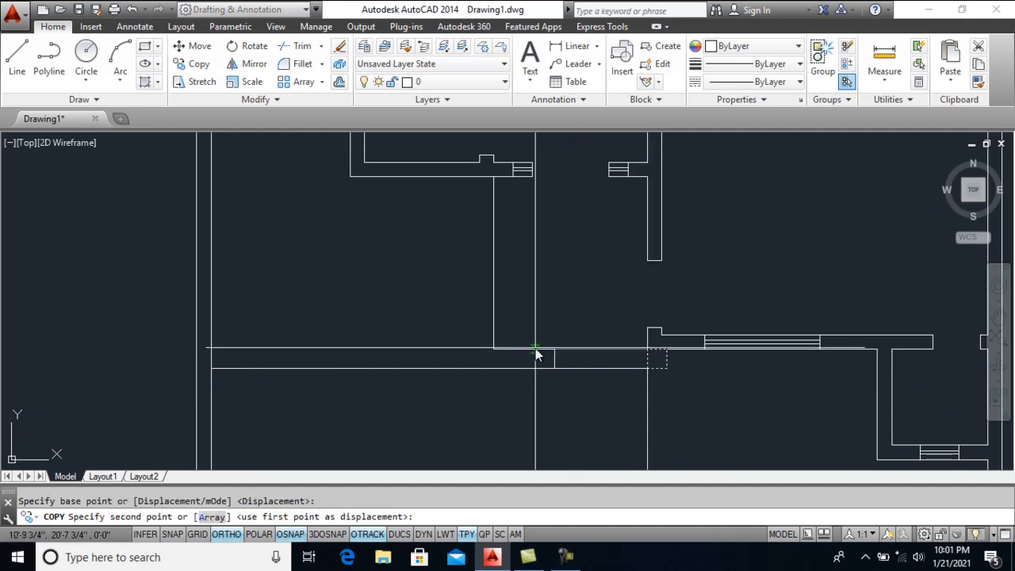
pyautogui.click(493, 350)
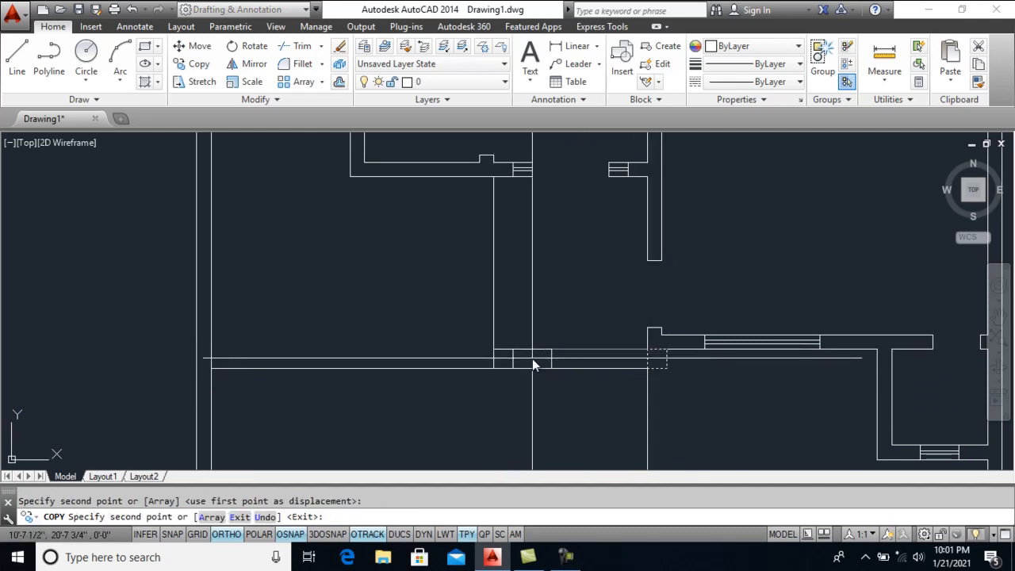
pyautogui.scroll(5, 198, 354)
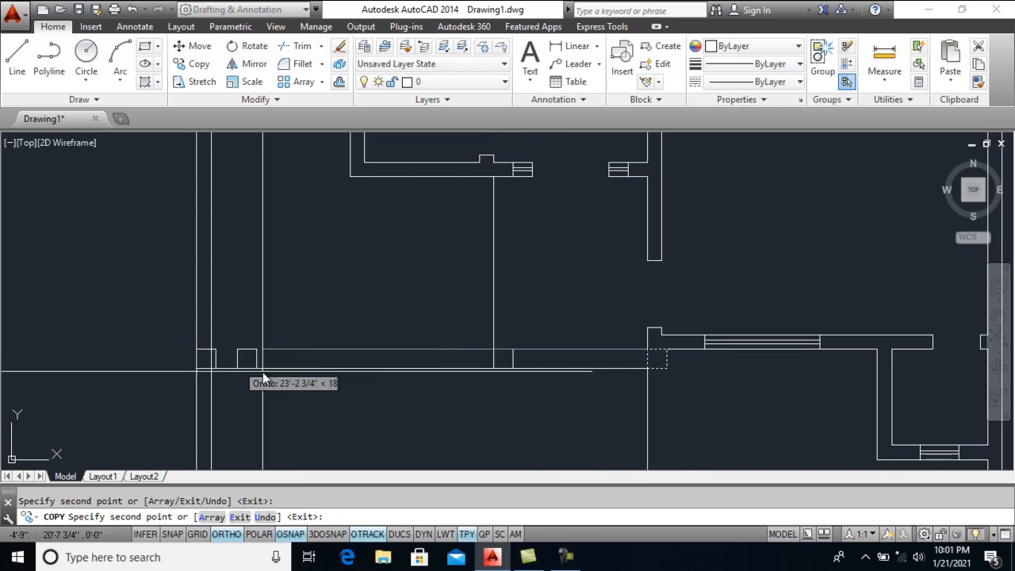
pyautogui.press('Return')
# Erase the pillar copy at the left boundary wall
pyautogui.write('tr')
pyautogui.press('Escape')
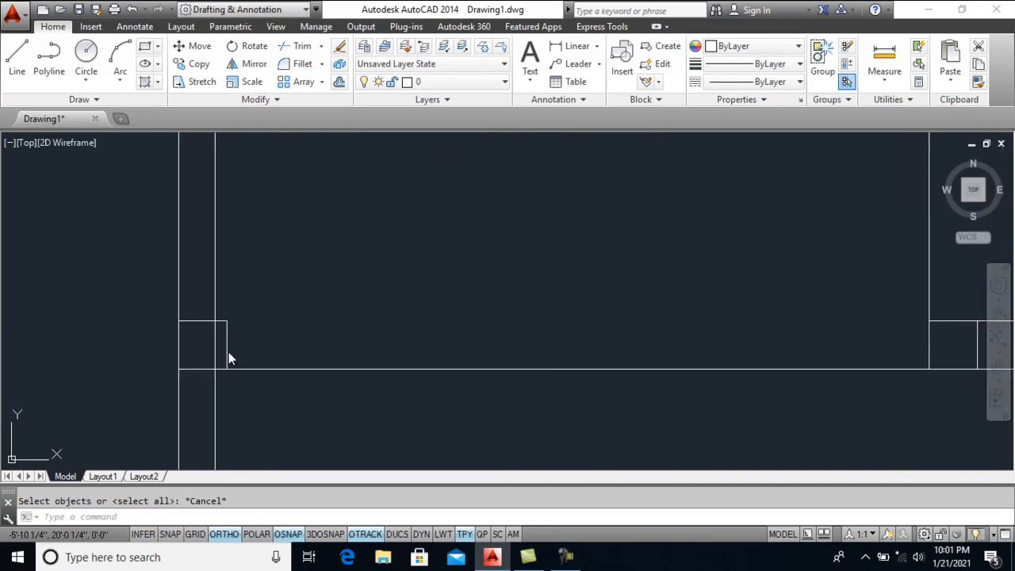
pyautogui.scroll(-4, 290, 355)
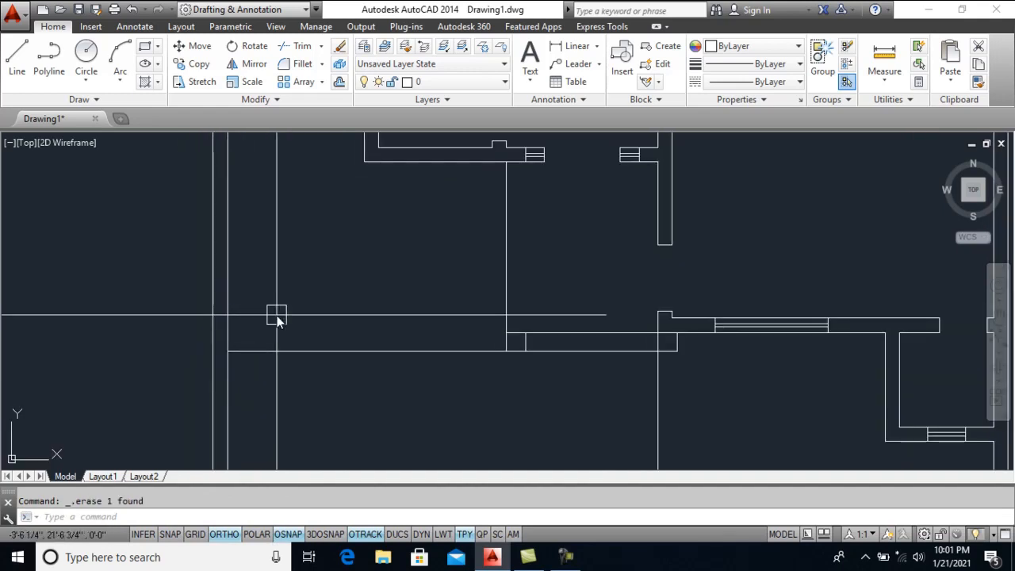
# Move the middle pillar left by its own width along the porch line
pyautogui.scroll(2, 535, 355)
pyautogui.scroll(2, 527, 342)
pyautogui.write('m')
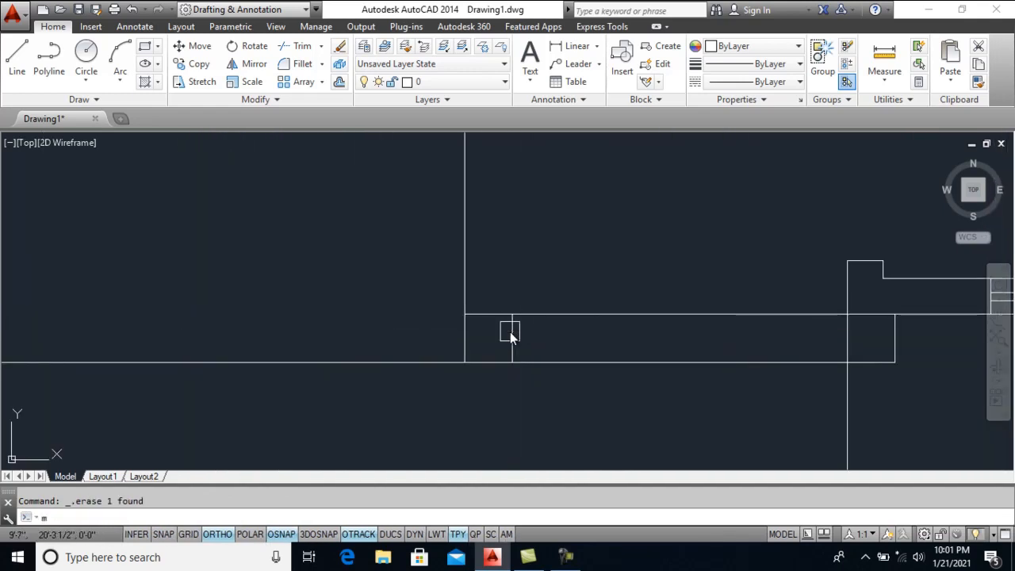
pyautogui.press('Return')
pyautogui.click(510, 333)
pyautogui.press('Return')
pyautogui.click(512, 314)
pyautogui.click(469, 316)
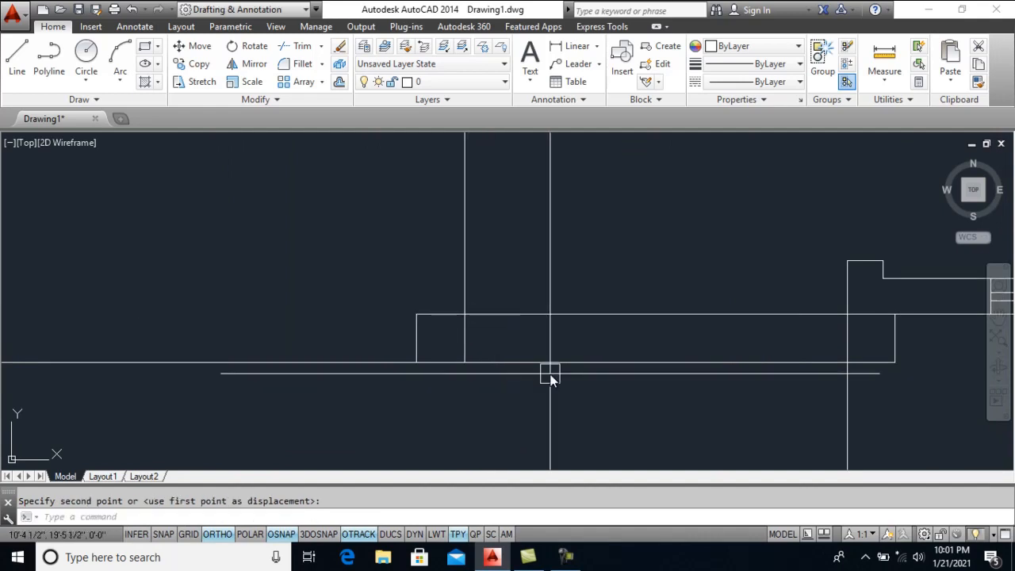
# Draw a vertical guide line from the left edge of the small room's corner projection down past the middle pillar
pyautogui.scroll(-2, 548, 369)
pyautogui.press('Escape')
pyautogui.write('l')
pyautogui.press('Return')
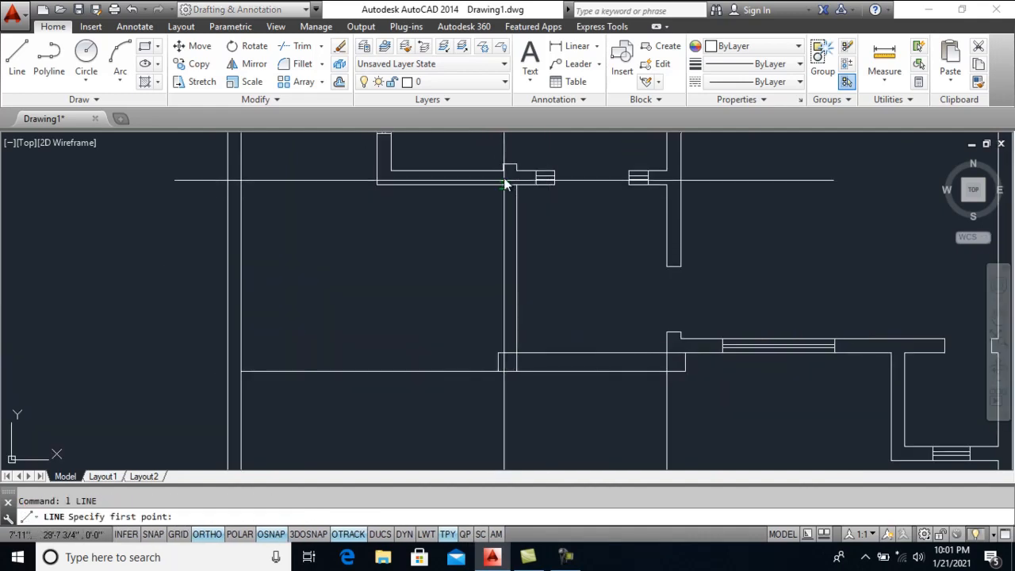
pyautogui.click(507, 171)
pyautogui.click(521, 430)
pyautogui.press('Return')
# Move the middle pillar right so its left edge lines up with the vertical guide line
pyautogui.scroll(2, 485, 351)
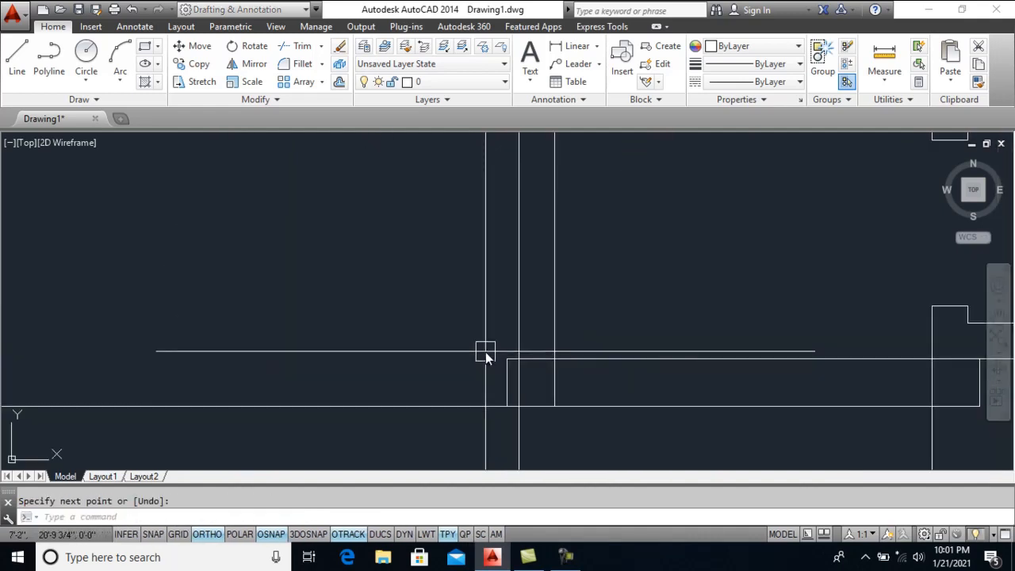
pyautogui.write('m')
pyautogui.press('Return')
pyautogui.click(501, 371)
pyautogui.press('Return')
pyautogui.click(508, 364)
pyautogui.click(519, 359)
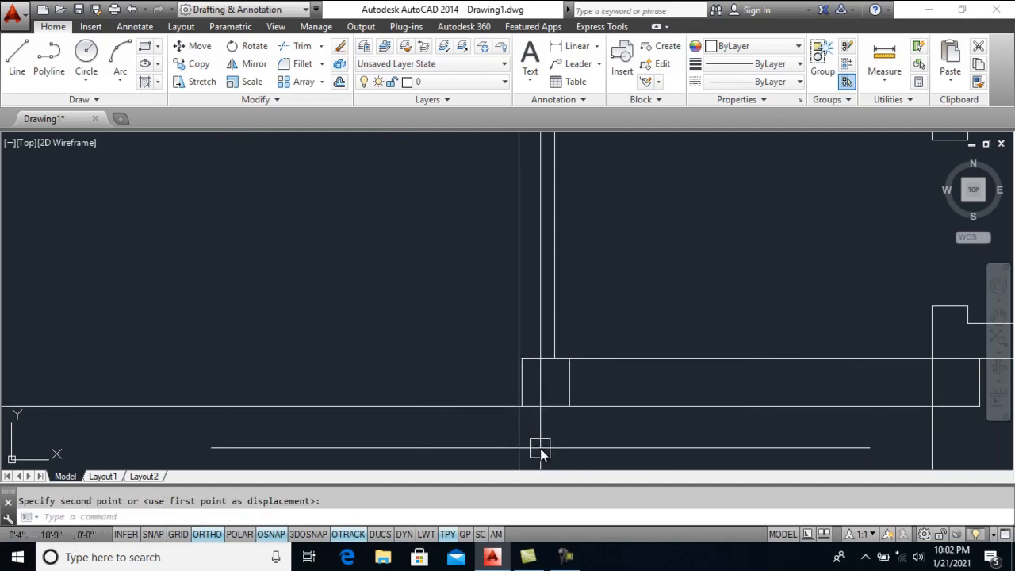
# Erase the vertical guide line and the original vertical line between the small room's wall and the middle pillar
pyautogui.click(524, 448)
pyautogui.press('Delete')
pyautogui.scroll(-3, 517, 347)
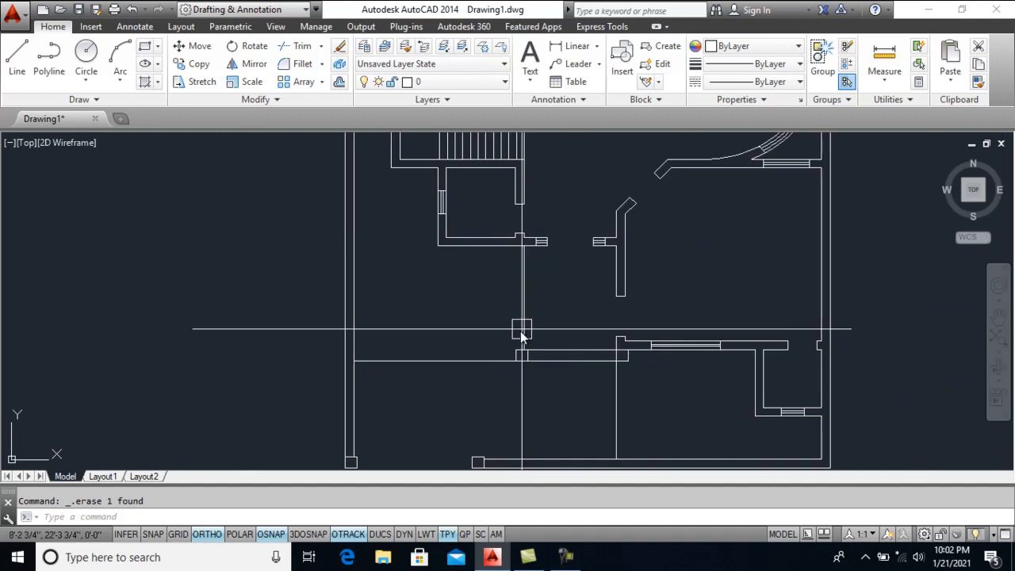
pyautogui.scroll(2, 646, 362)
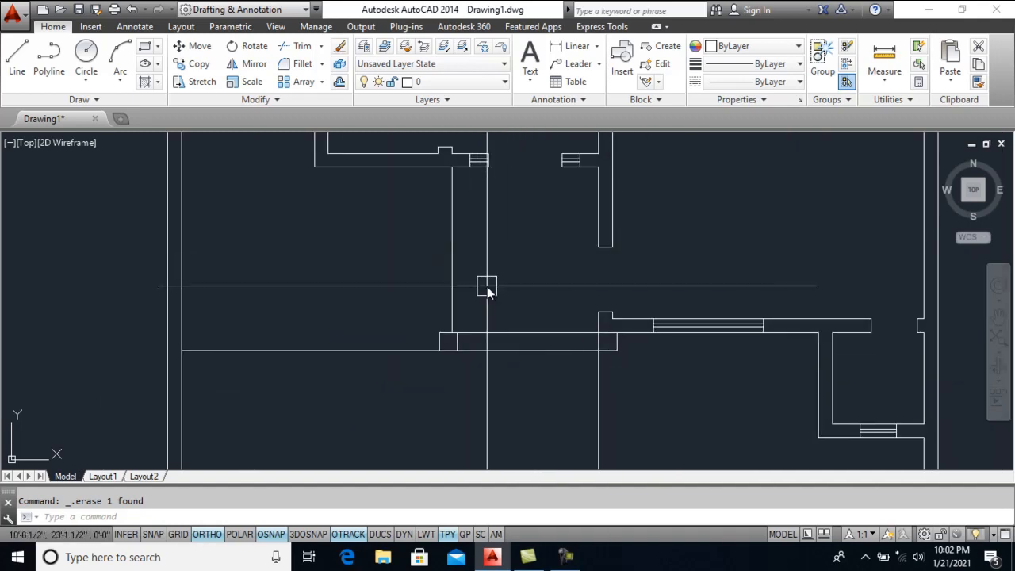
pyautogui.click(453, 258)
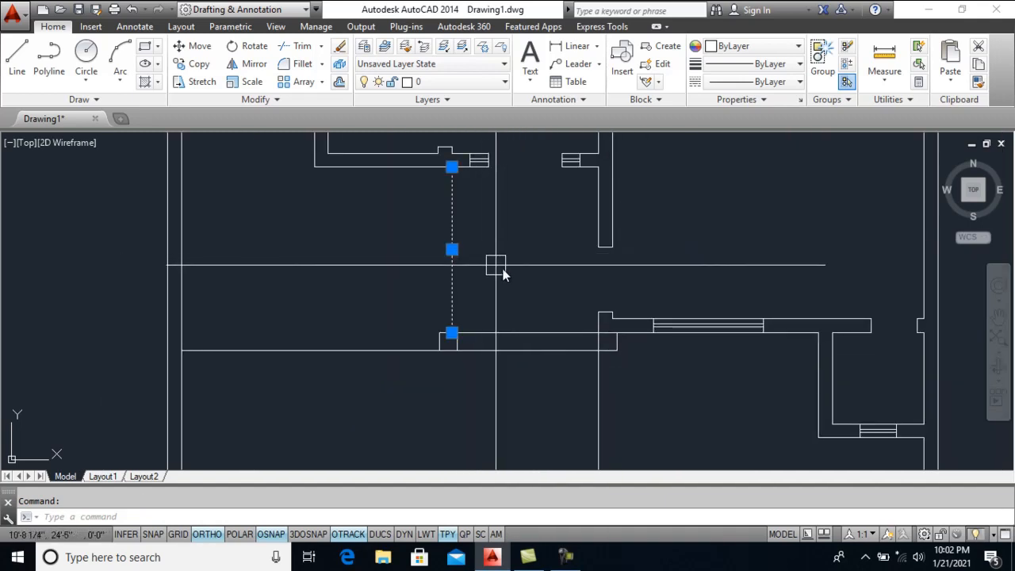
pyautogui.press('Delete')
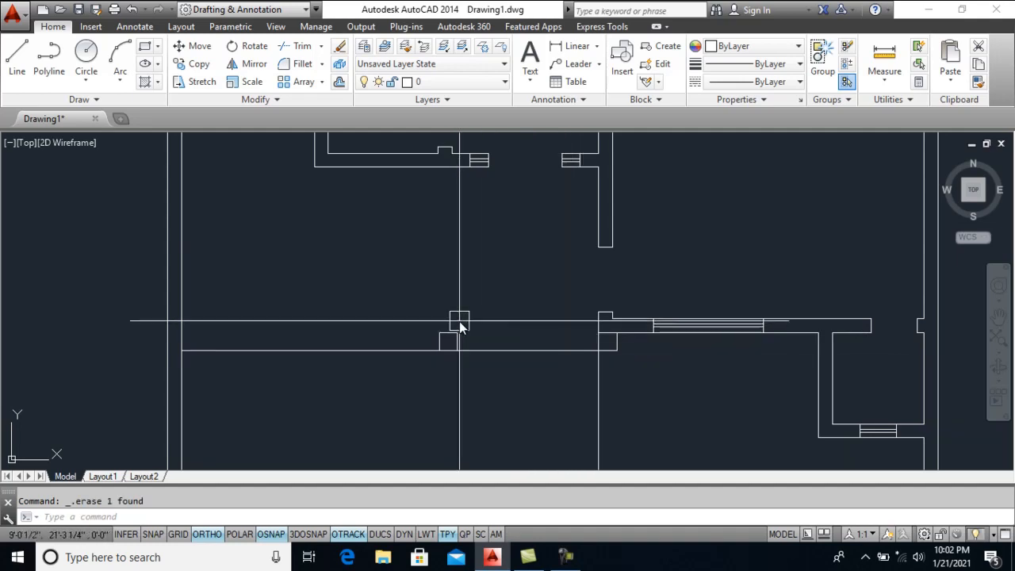
# Draw a vertical line from the middle pillar's upper-left corner up to the small room's lower wall
pyautogui.write('l')
pyautogui.press('Return')
pyautogui.click(440, 334)
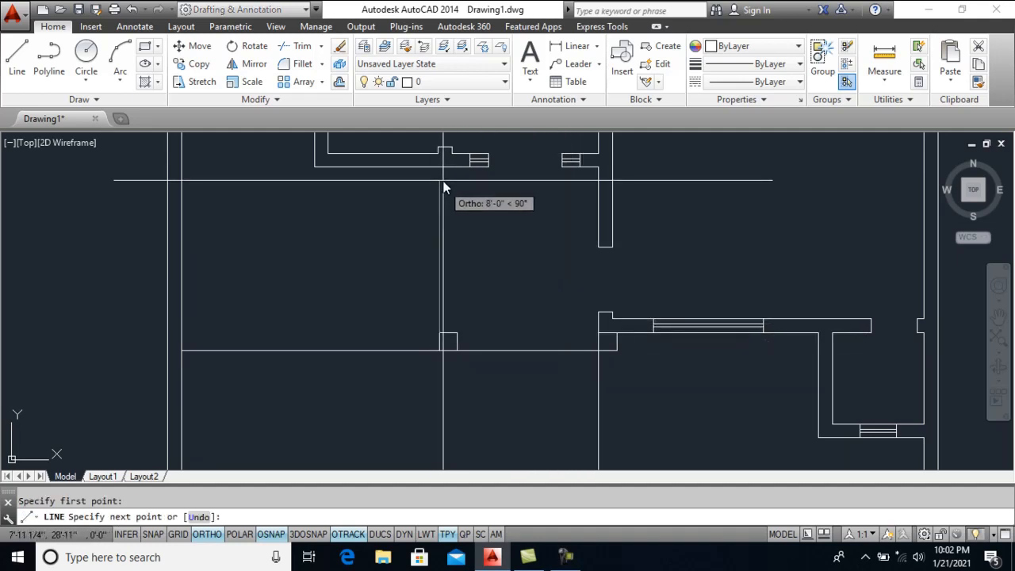
pyautogui.click(442, 169)
pyautogui.scroll(-3, 547, 291)
pyautogui.press('Return')
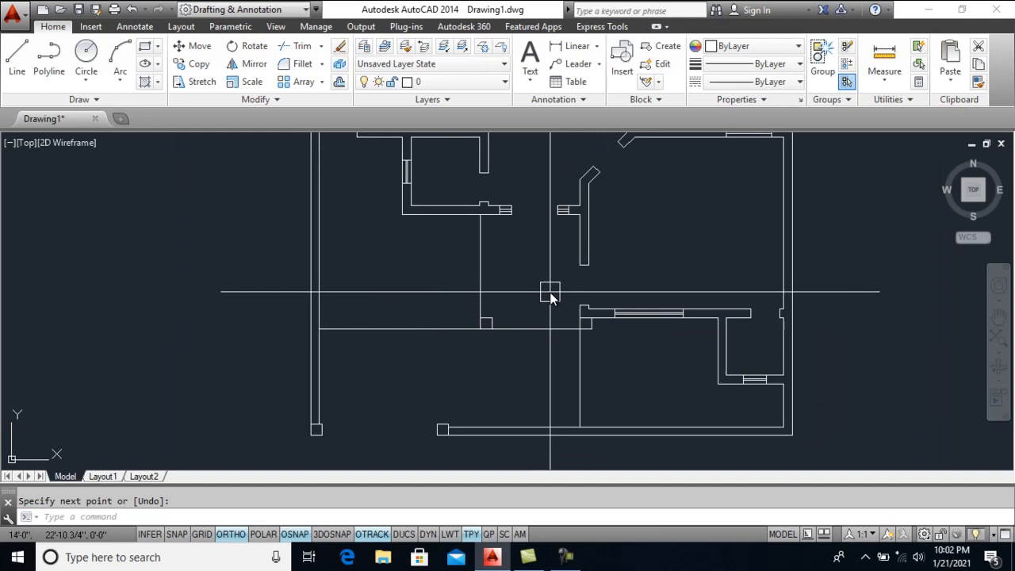
pyautogui.moveTo(413, 286); pyautogui.dragTo(409, 278, button='middle')
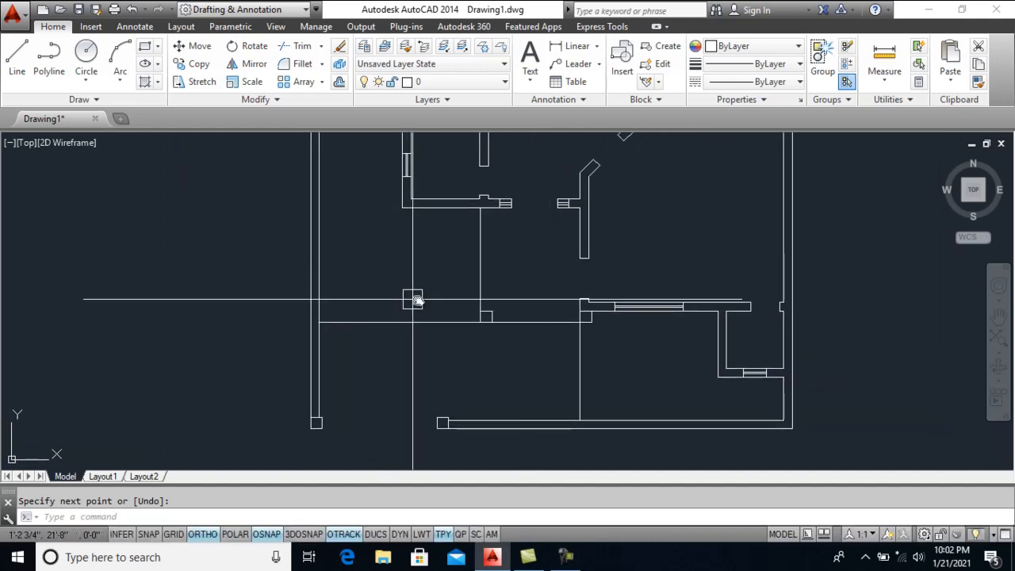
pyautogui.moveTo(426, 282); pyautogui.dragTo(424, 335, button='middle')
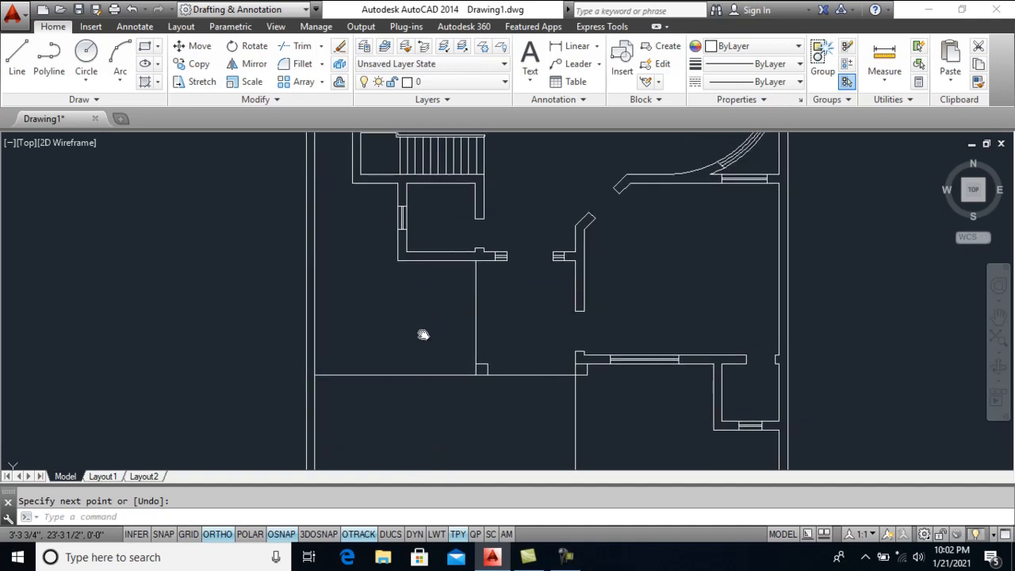
pyautogui.scroll(-2, 424, 319)
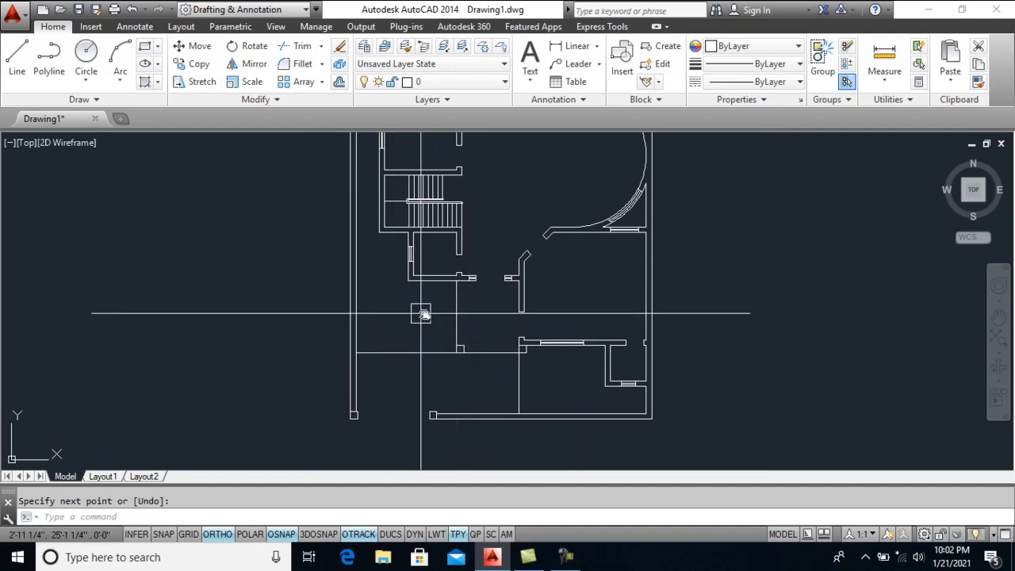
pyautogui.scroll(-4, 443, 321)
pyautogui.scroll(2, 503, 314)
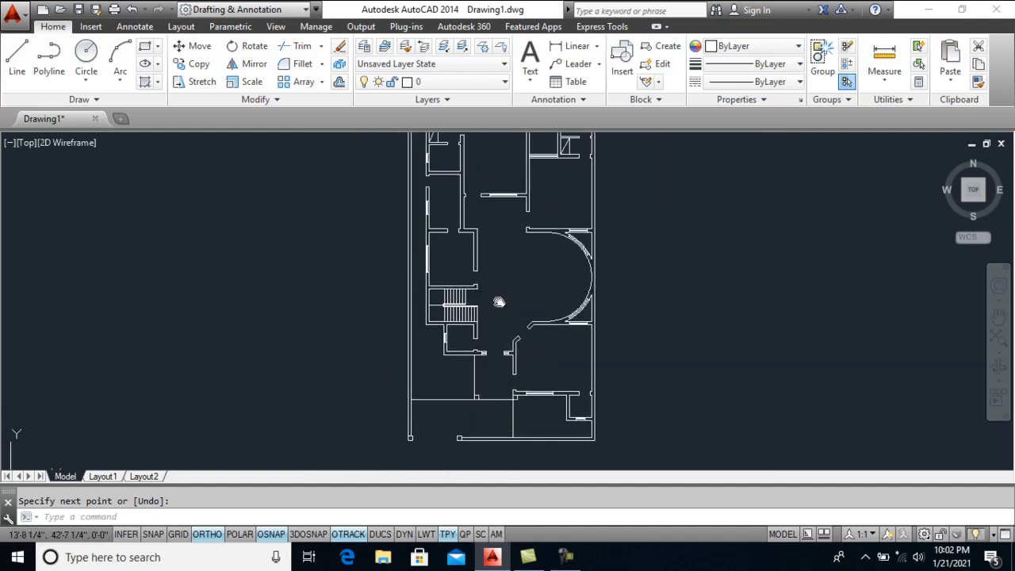
pyautogui.scroll(-2, 488, 319)
pyautogui.scroll(2, 444, 289)
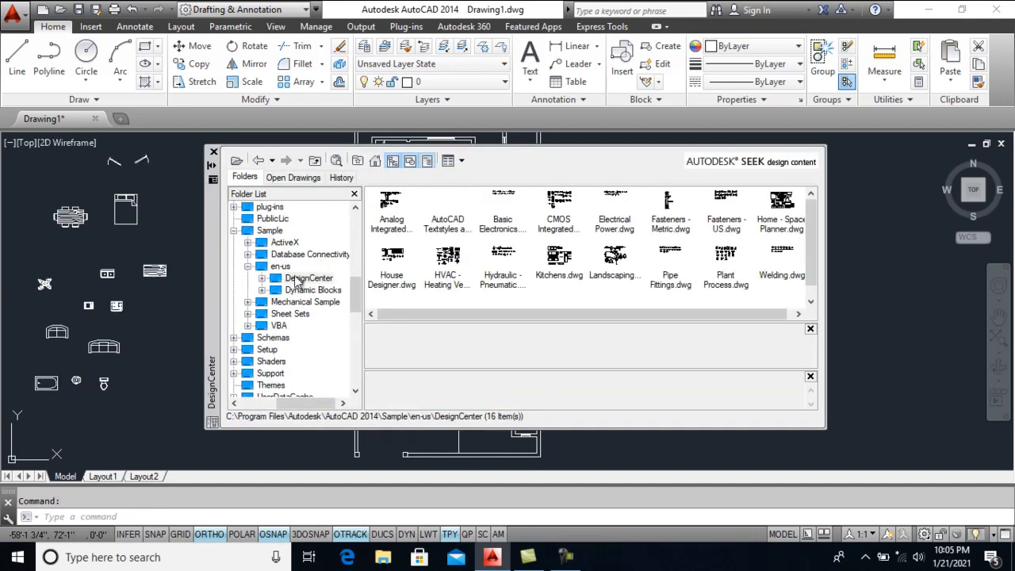
# Browse the blocks of Kitchens.dwg in the DesignCenter sample folder, and close DesignCenter
pyautogui.click(262, 279)
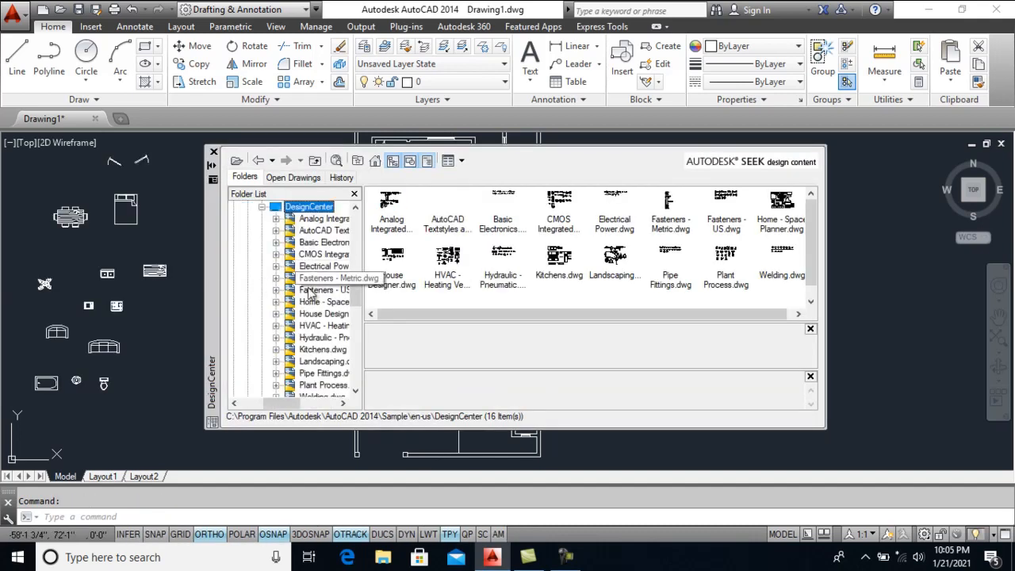
pyautogui.moveTo(288, 406); pyautogui.dragTo(290, 409)
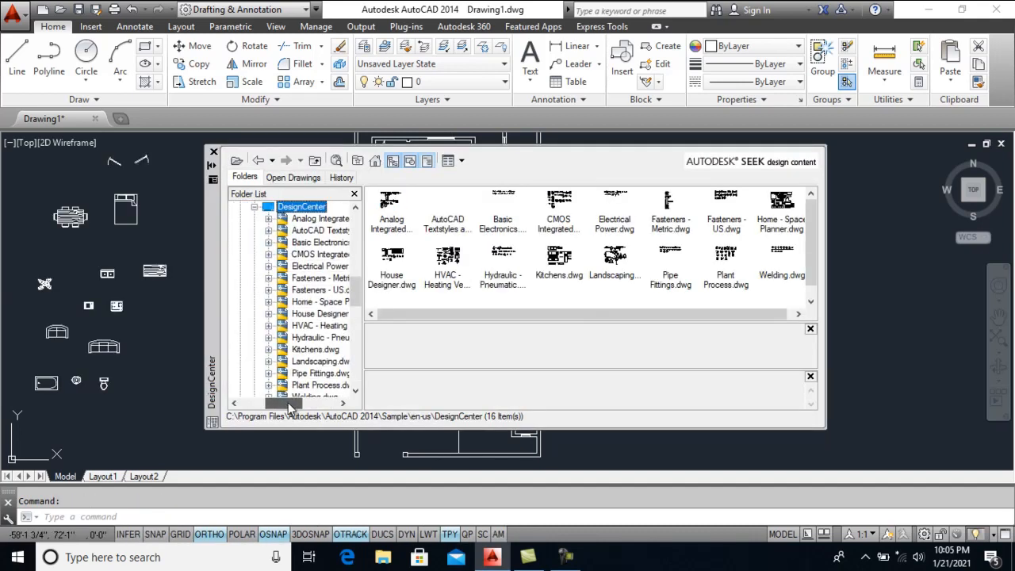
pyautogui.click(315, 350)
pyautogui.doubleClick(402, 208)
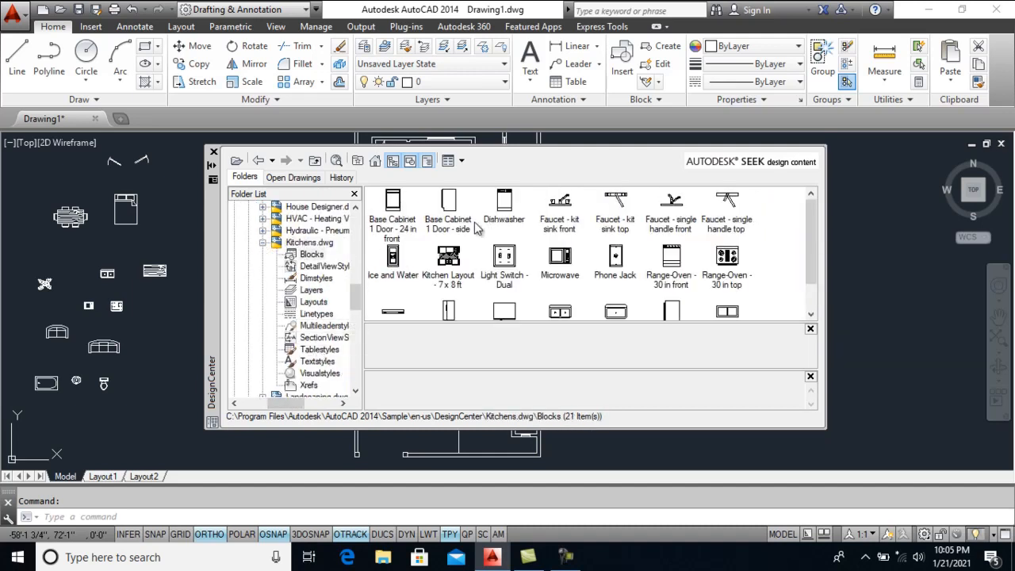
pyautogui.click(214, 151)
pyautogui.moveTo(143, 183); pyautogui.dragTo(238, 187, button='middle')
pyautogui.moveTo(524, 239)
pyautogui.mouseDown(button='middle')
pyautogui.moveTo(444, 248)
pyautogui.moveTo(408, 232)
pyautogui.mouseUp(button='middle')
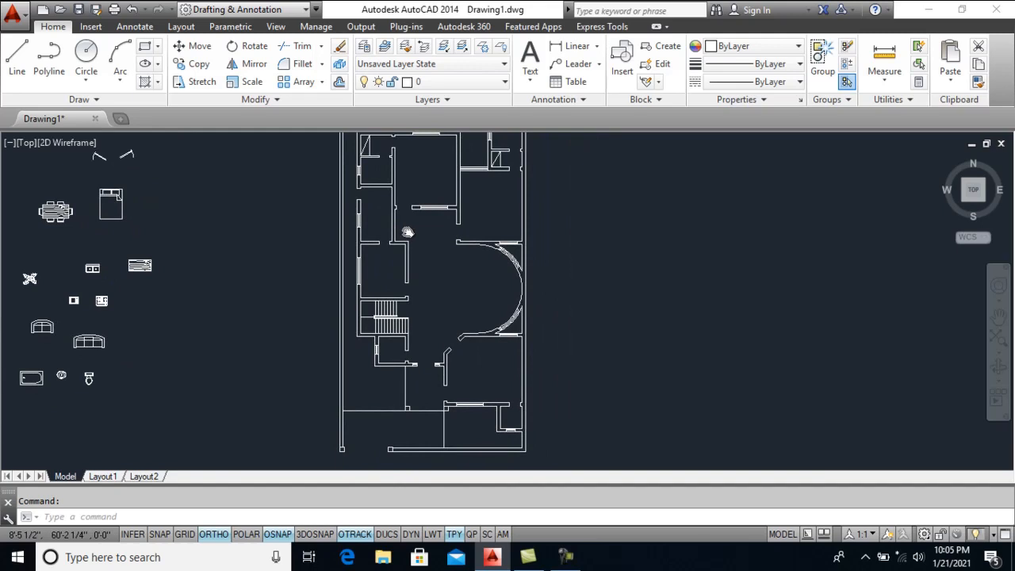
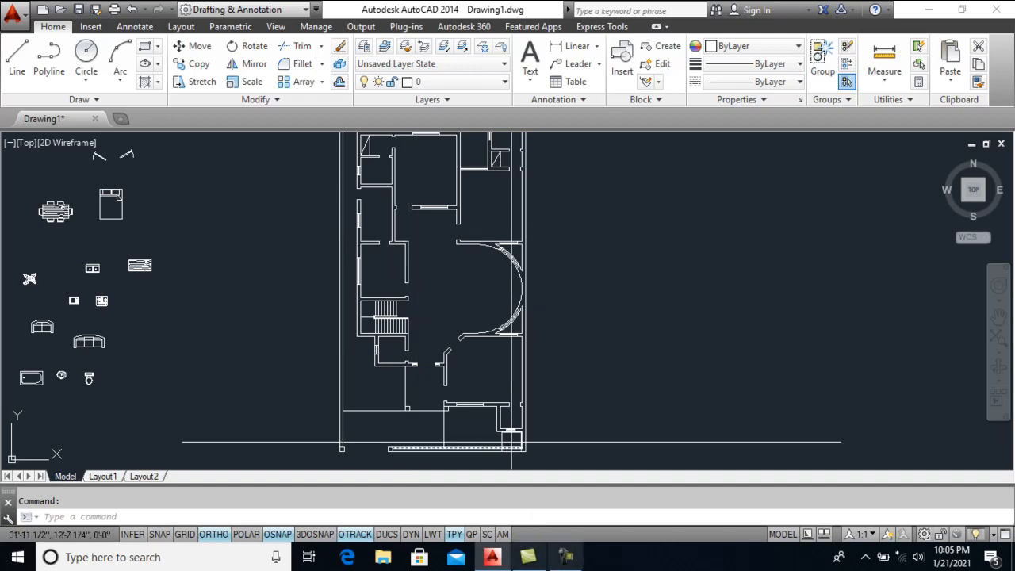
pyautogui.click(565, 556)
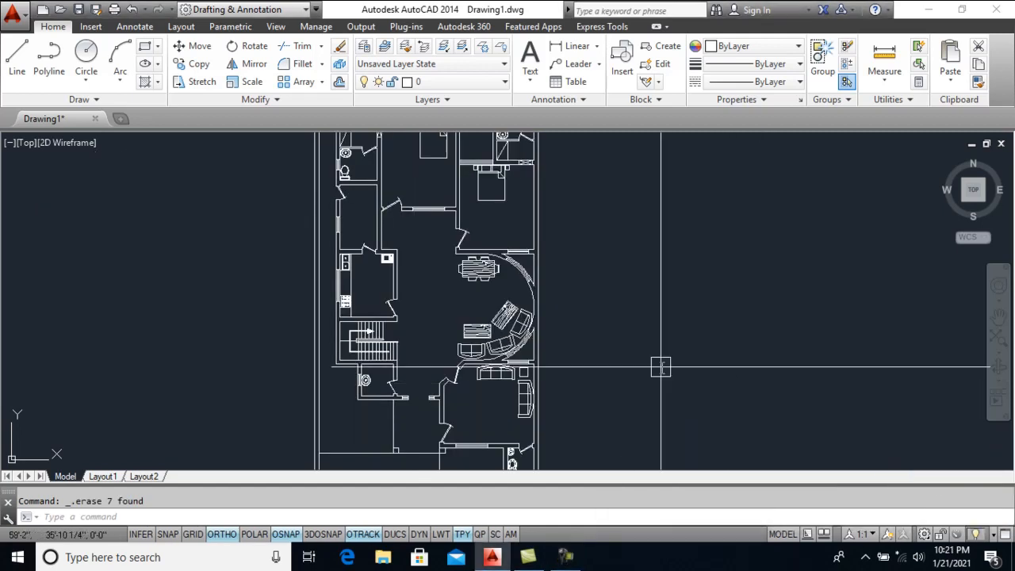
# Copy the entire furnished floor plan about 49' horizontally to the right of the original
pyautogui.scroll(3, 626, 361)
pyautogui.moveTo(467, 243); pyautogui.dragTo(456, 215, button='middle')
pyautogui.scroll(-1, 455, 215)
pyautogui.scroll(1, 455, 236)
pyautogui.write('co')
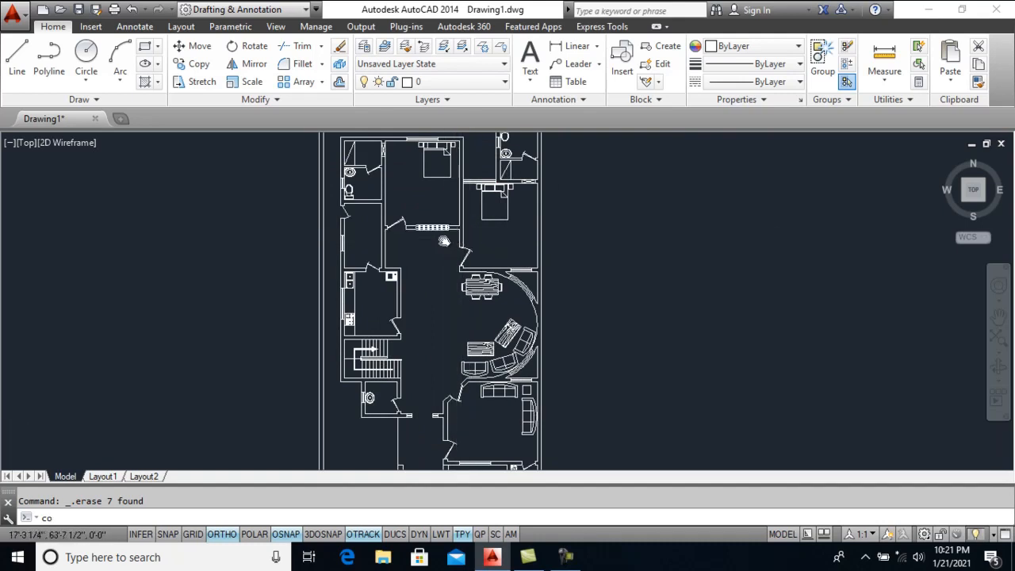
pyautogui.press('Return')
pyautogui.scroll(-1, 428, 226)
pyautogui.click(335, 146)
pyautogui.click(516, 401)
pyautogui.press('Return')
pyautogui.click(556, 428)
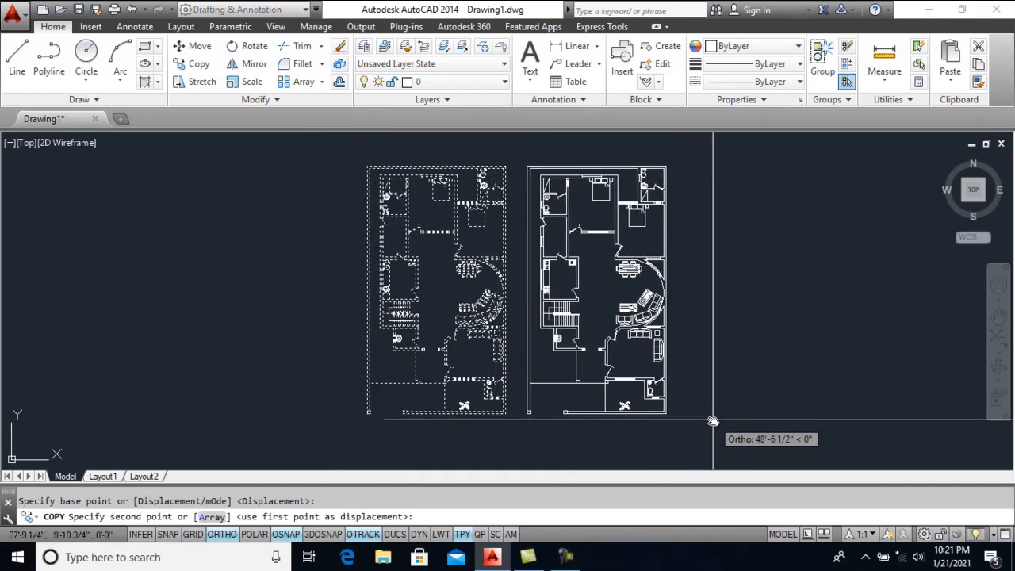
pyautogui.click(716, 419)
pyautogui.scroll(4, 452, 232)
pyautogui.scroll(-4, 430, 312)
pyautogui.scroll(3, 373, 283)
pyautogui.scroll(2, 435, 342)
pyautogui.moveTo(497, 352); pyautogui.dragTo(483, 268, button='middle')
pyautogui.moveTo(494, 388)
pyautogui.mouseDown(button='middle')
pyautogui.moveTo(492, 310)
pyautogui.moveTo(482, 386)
pyautogui.moveTo(468, 346)
pyautogui.mouseUp(button='middle')
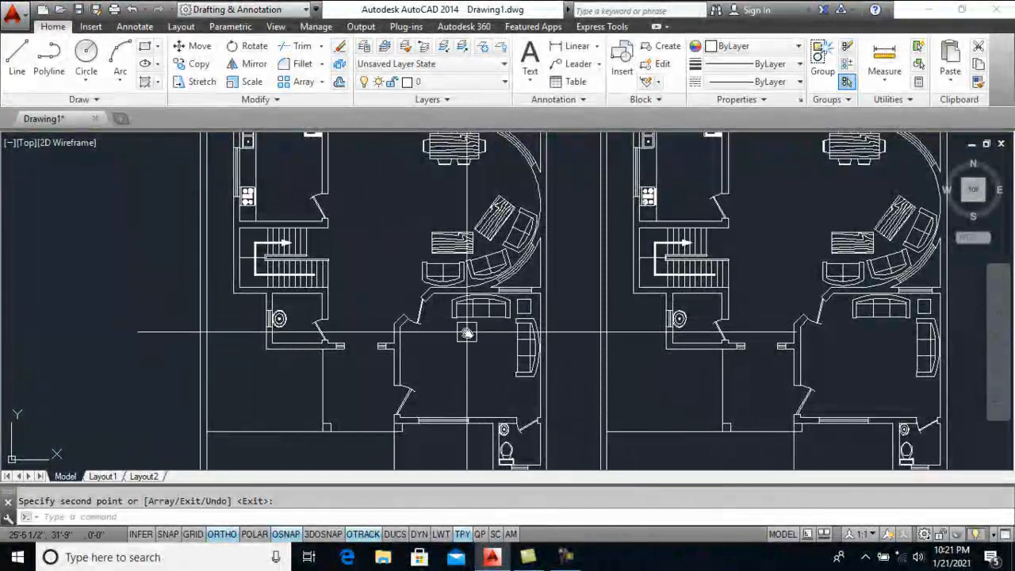
# Erase both sofas and the corner table from the front room of the copied plan
pyautogui.scroll(-5, 467, 333)
pyautogui.press('Escape')
pyautogui.scroll(6, 467, 326)
pyautogui.moveTo(467, 325)
pyautogui.mouseDown(button='middle')
pyautogui.moveTo(514, 333)
pyautogui.moveTo(510, 249)
pyautogui.mouseUp(button='middle')
pyautogui.click(595, 320)
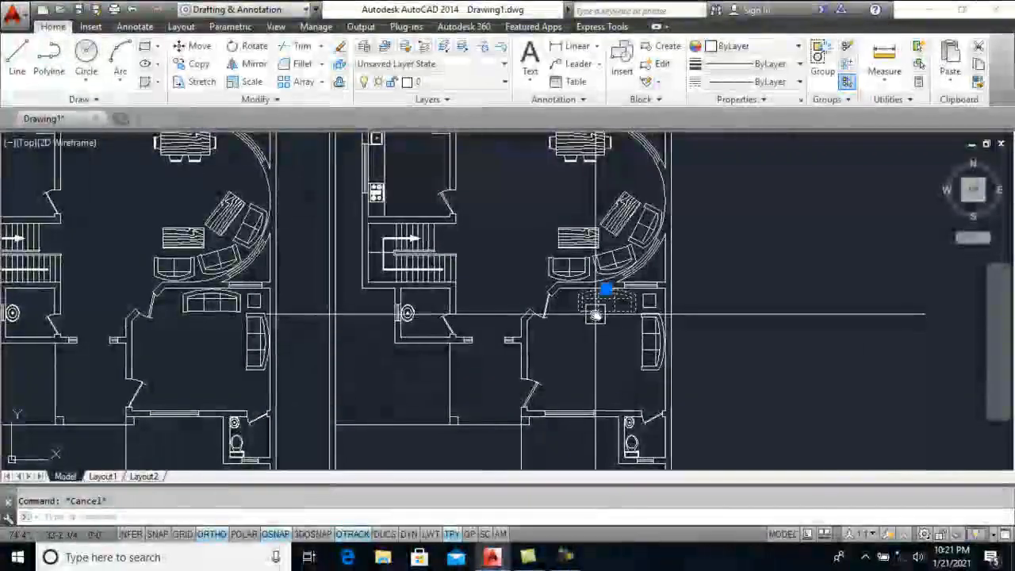
pyautogui.press('Delete')
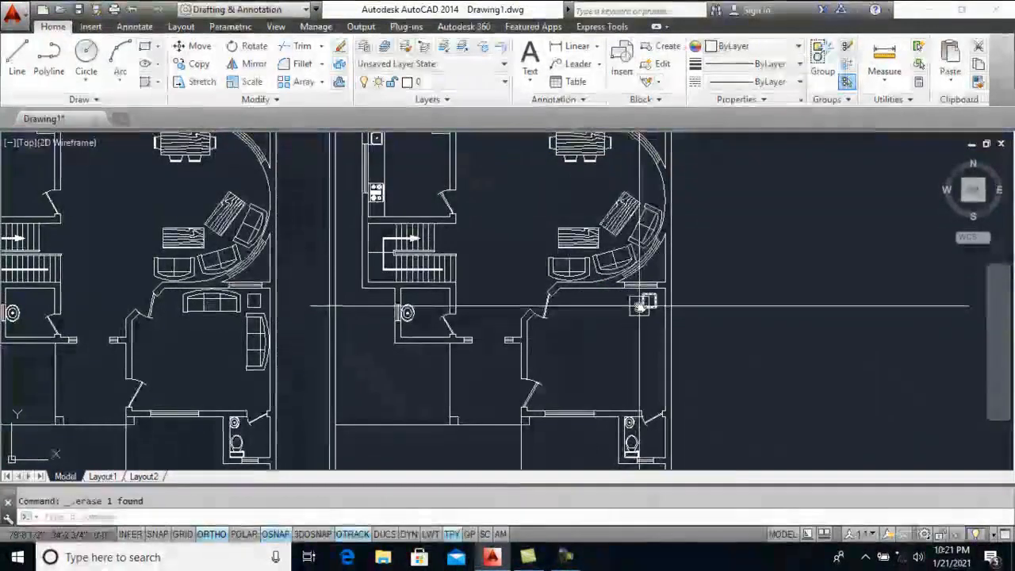
pyautogui.moveTo(489, 385); pyautogui.dragTo(513, 351, button='middle')
pyautogui.click(502, 336)
pyautogui.click(460, 338)
pyautogui.press('Delete')
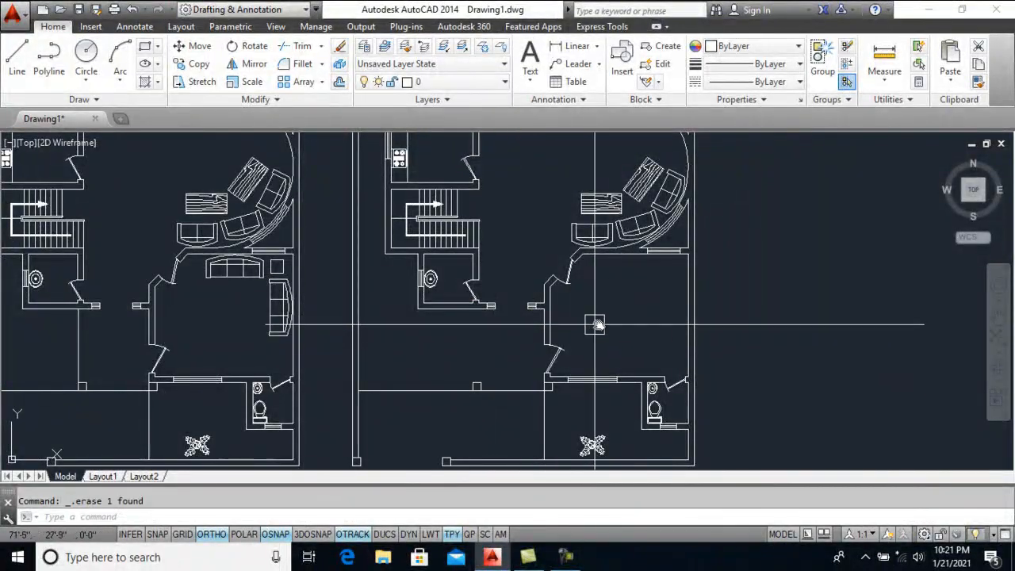
# Copy the bed with its bedside tables from the copied plan's bedroom straight down into the emptied front room, against its upper wall
pyautogui.scroll(-3, 595, 324)
pyautogui.scroll(5, 586, 349)
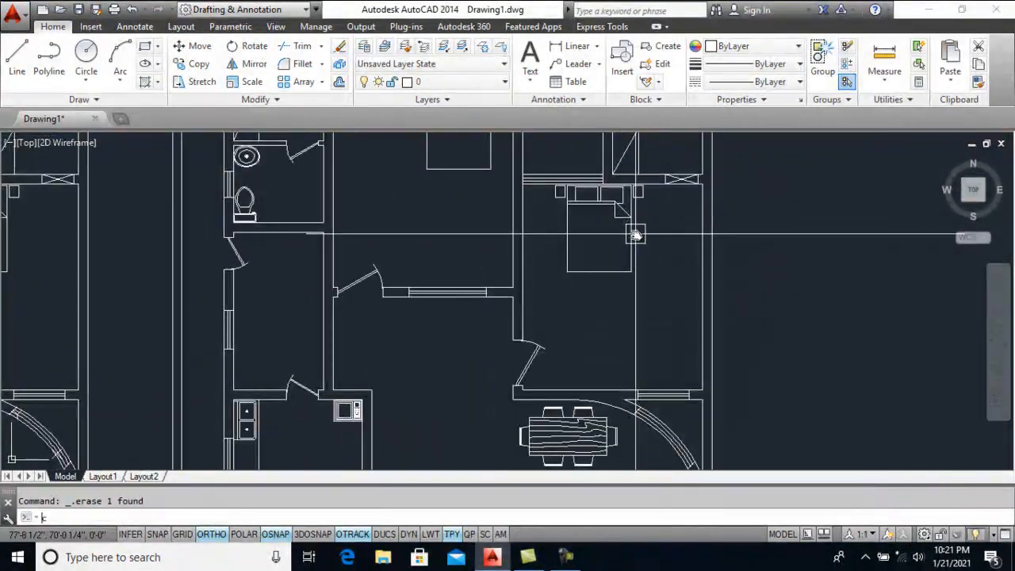
pyautogui.click(622, 210)
pyautogui.press('Return')
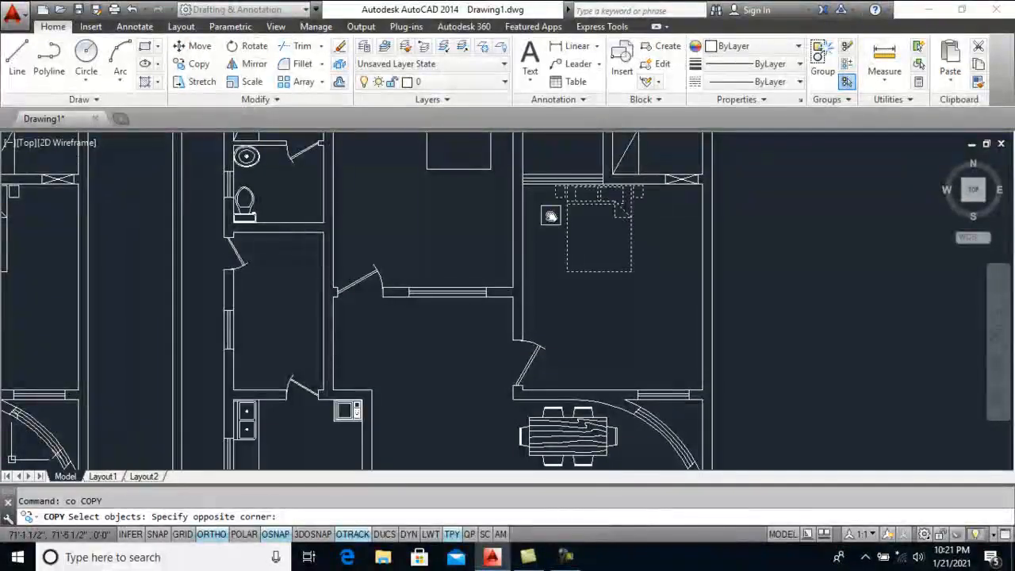
pyautogui.click(602, 190)
pyautogui.scroll(-3, 602, 190)
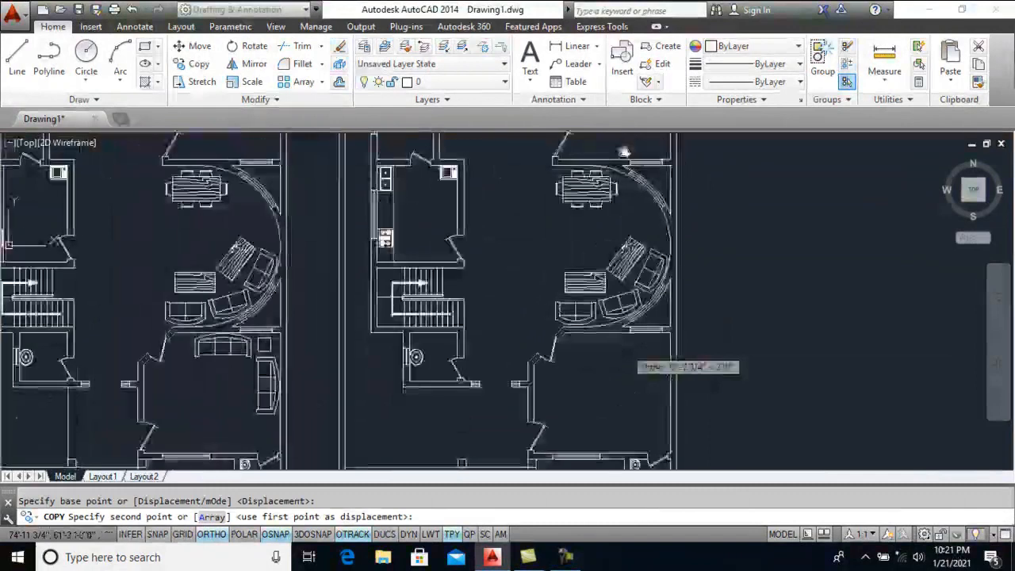
pyautogui.scroll(2, 610, 214)
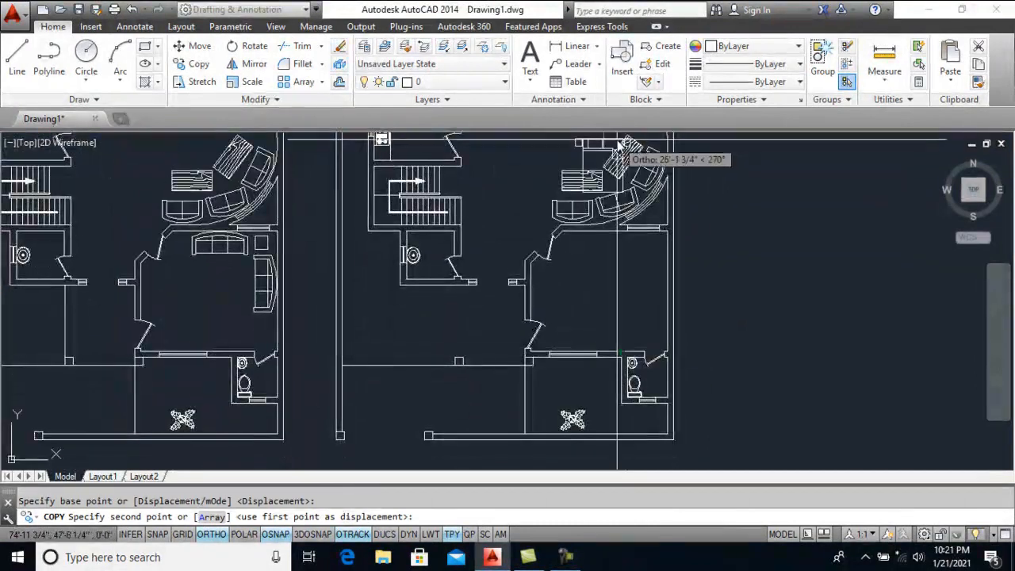
pyautogui.click(607, 242)
pyautogui.scroll(4, 611, 254)
pyautogui.press('Return')
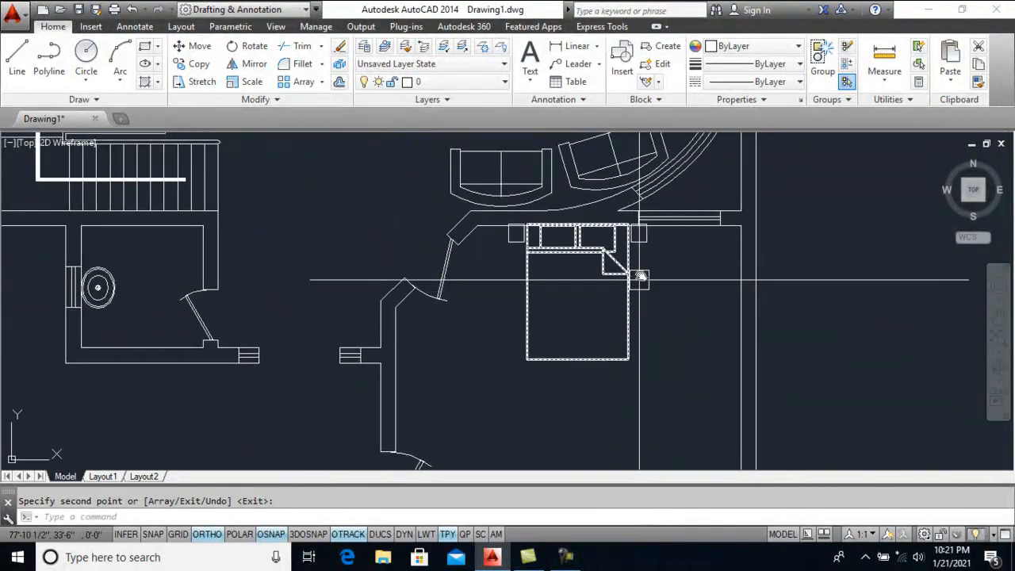
# Move the front room's bed and bedside tables slightly down off the upper wall and right toward the outer side wall
pyautogui.click(665, 244)
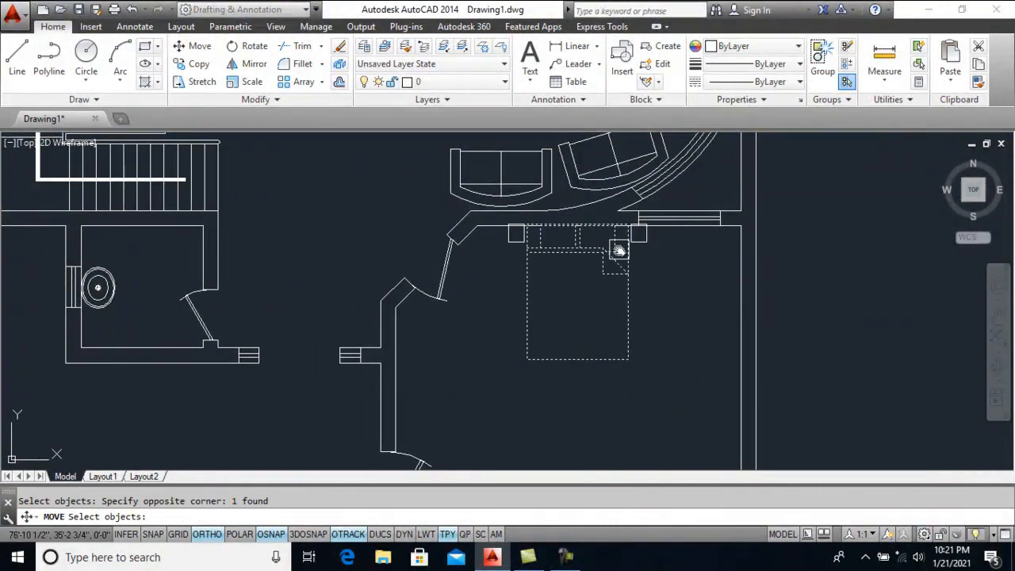
pyautogui.press('Return')
pyautogui.click(506, 297)
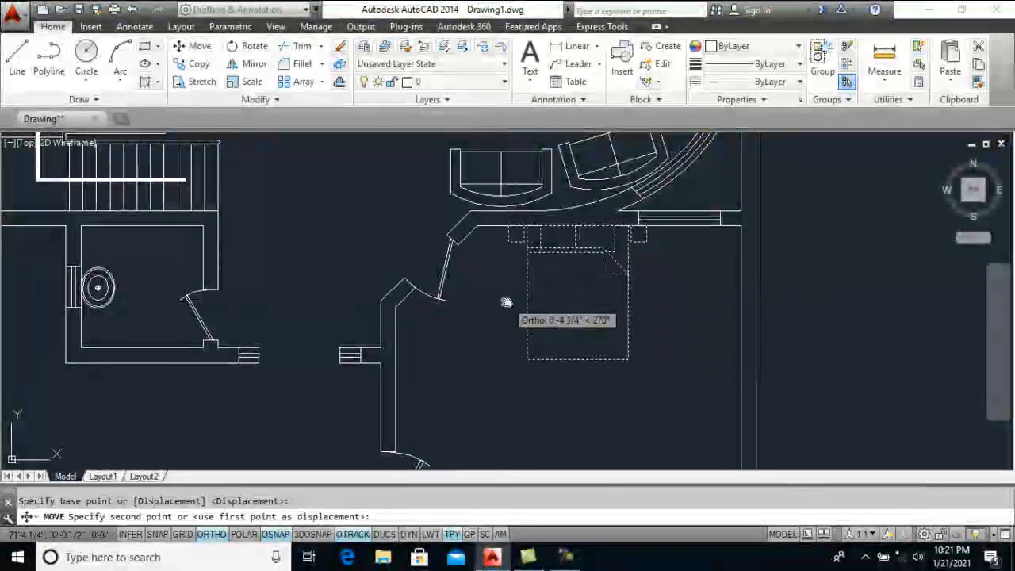
pyautogui.click(507, 303)
pyautogui.click(495, 275)
pyautogui.press('Return')
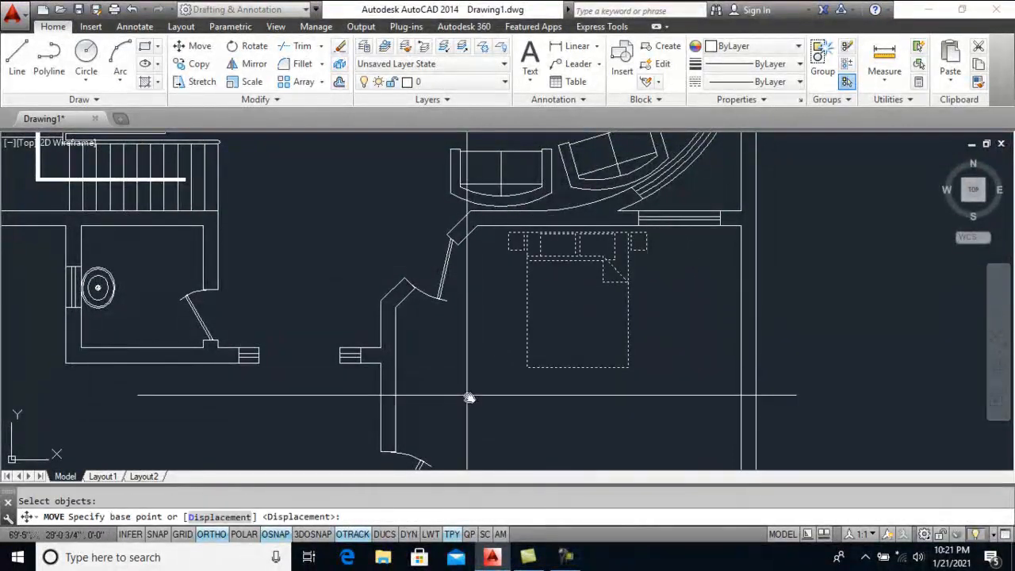
pyautogui.click(469, 396)
pyautogui.click(553, 396)
pyautogui.scroll(-2, 603, 355)
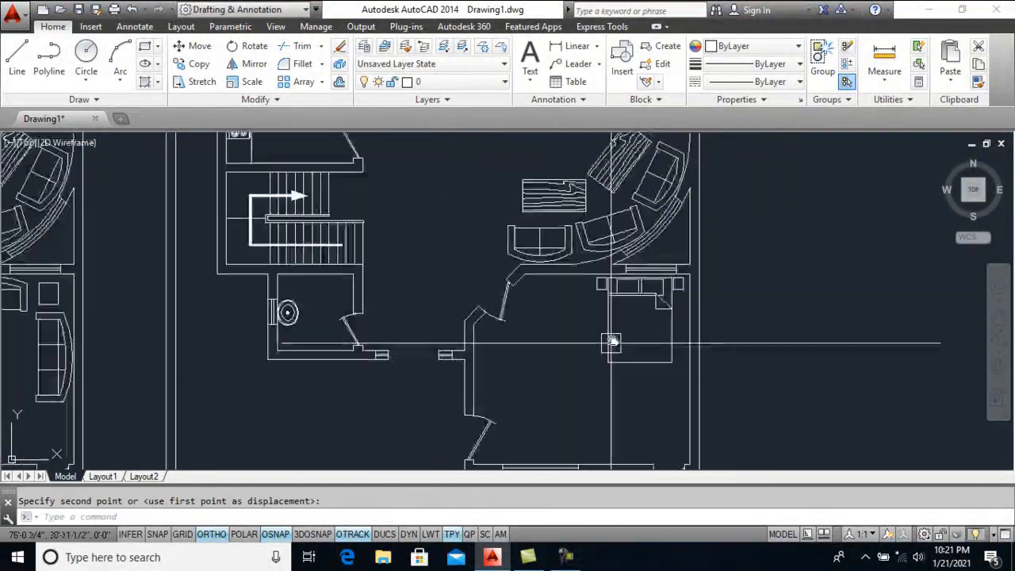
# Examine the copied plan's kitchen, passage, bathroom and staircase against the original plan
pyautogui.moveTo(480, 228); pyautogui.dragTo(606, 274, button='middle')
pyautogui.moveTo(609, 345); pyautogui.dragTo(613, 306, button='middle')
pyautogui.moveTo(606, 247); pyautogui.dragTo(610, 363, button='middle')
pyautogui.scroll(2, 568, 248)
pyautogui.moveTo(567, 248); pyautogui.dragTo(608, 293, button='middle')
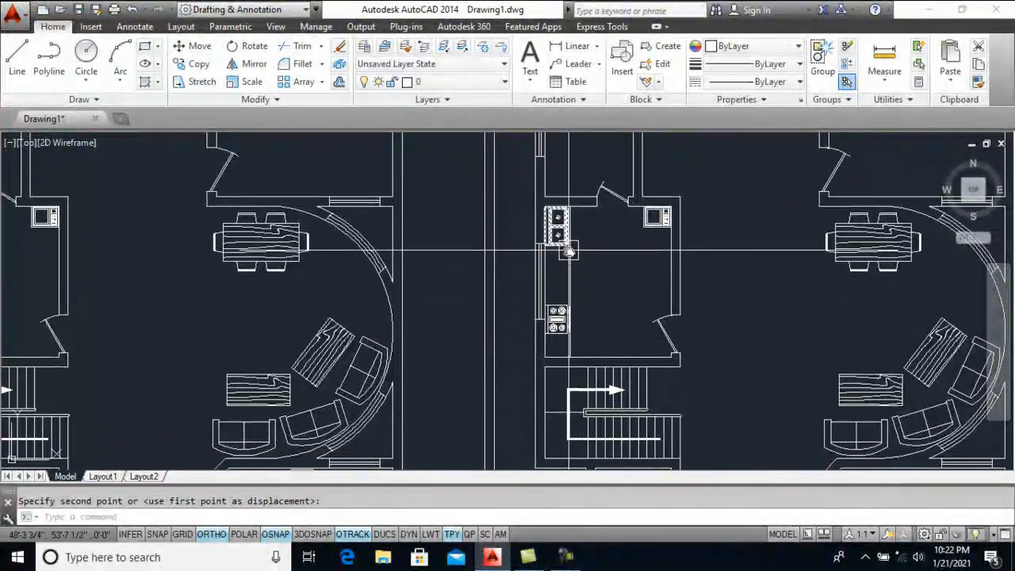
pyautogui.moveTo(581, 260); pyautogui.dragTo(626, 330, button='middle')
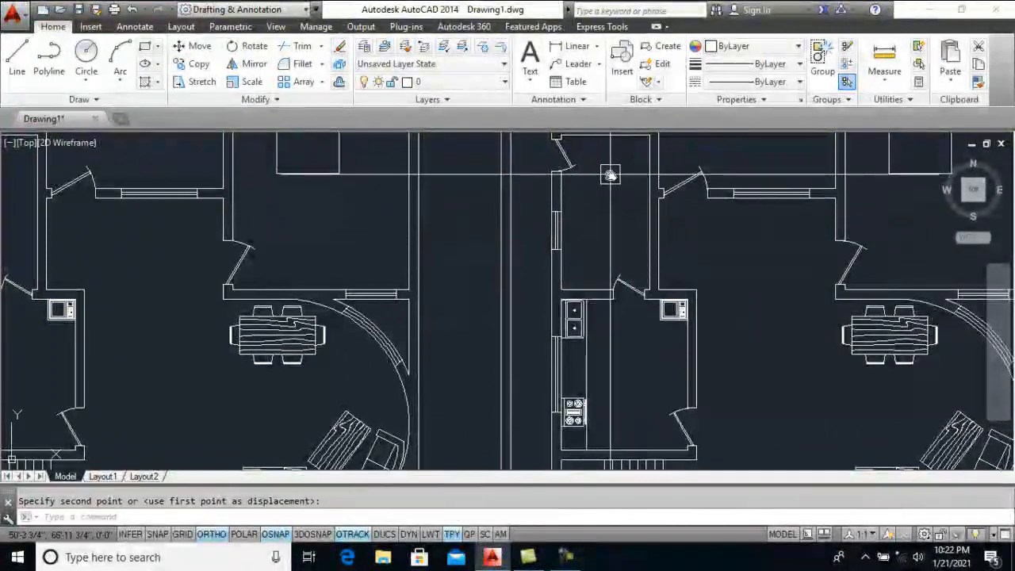
pyautogui.scroll(-2, 611, 300)
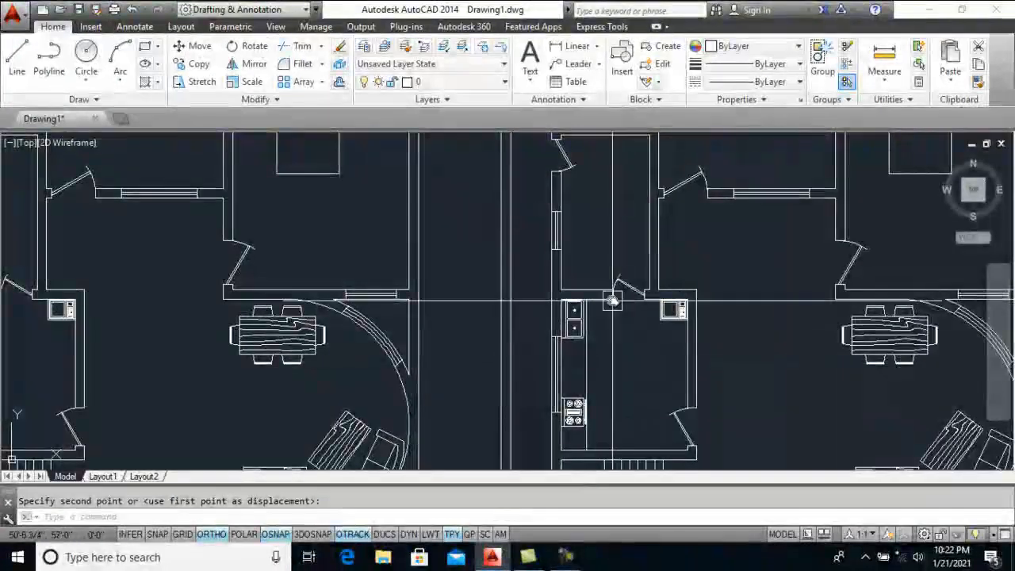
pyautogui.moveTo(613, 335); pyautogui.dragTo(616, 208, button='middle')
pyautogui.scroll(-1, 618, 212)
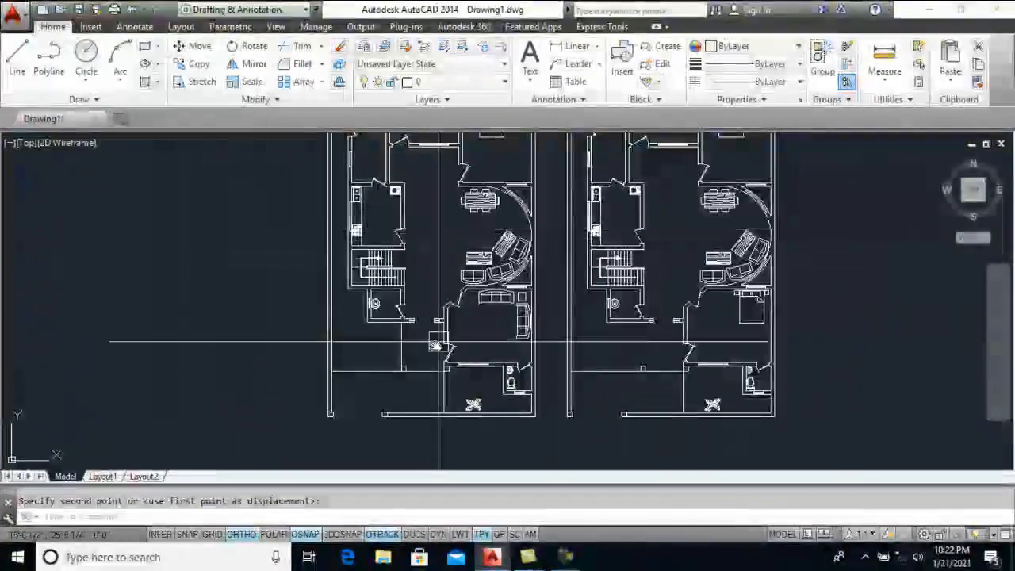
pyautogui.scroll(2, 402, 354)
pyautogui.scroll(-2, 294, 308)
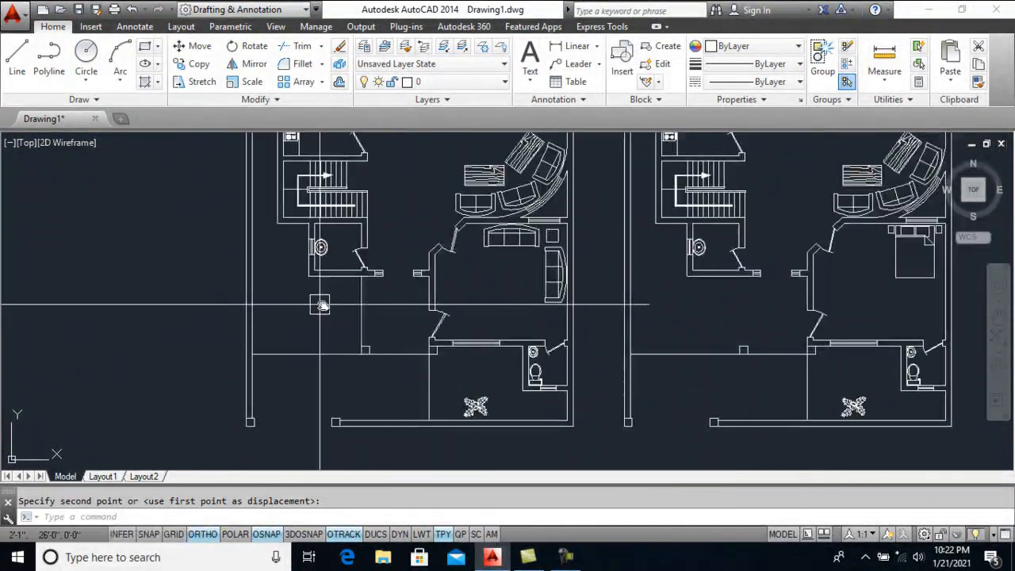
pyautogui.moveTo(647, 288); pyautogui.dragTo(685, 292, button='middle')
pyautogui.moveTo(662, 251); pyautogui.dragTo(652, 371, button='middle')
pyautogui.moveTo(665, 163)
pyautogui.mouseDown(button='middle')
pyautogui.moveTo(645, 340)
pyautogui.moveTo(648, 294)
pyautogui.moveTo(662, 369)
pyautogui.mouseUp(button='middle')
pyautogui.scroll(2, 605, 206)
pyautogui.scroll(-1, 648, 270)
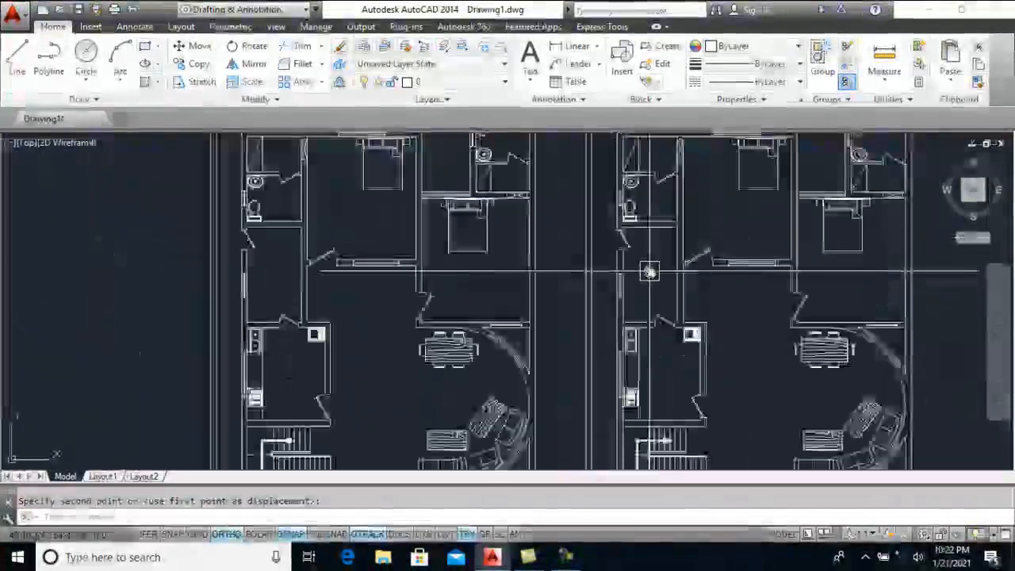
pyautogui.scroll(1, 643, 308)
pyautogui.moveTo(643, 308); pyautogui.dragTo(648, 265, button='middle')
pyautogui.scroll(2, 652, 325)
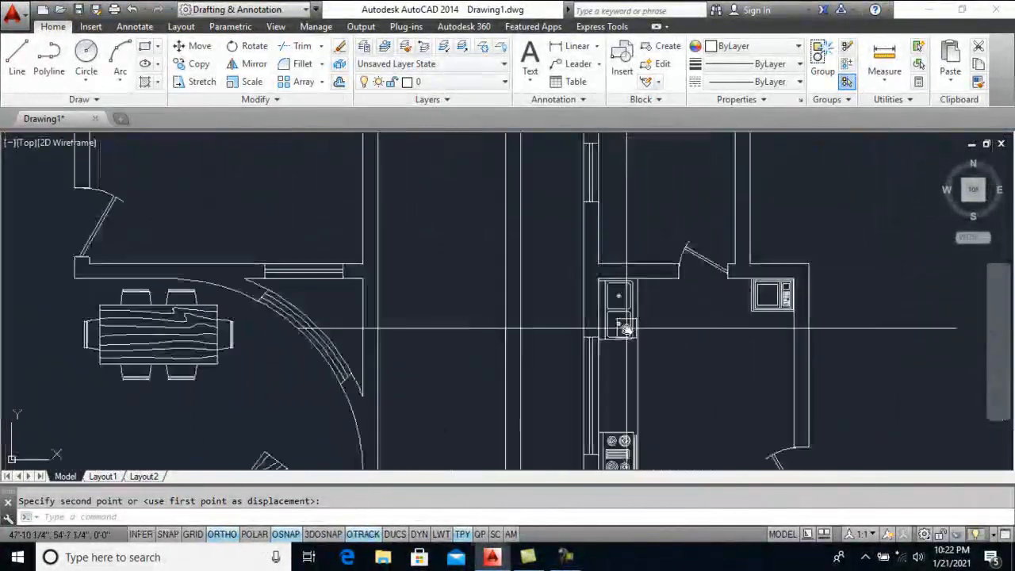
# Try to fillet the wall line of the passage below the copied plan's bathroom, and undo the fillet
pyautogui.scroll(3, 649, 293)
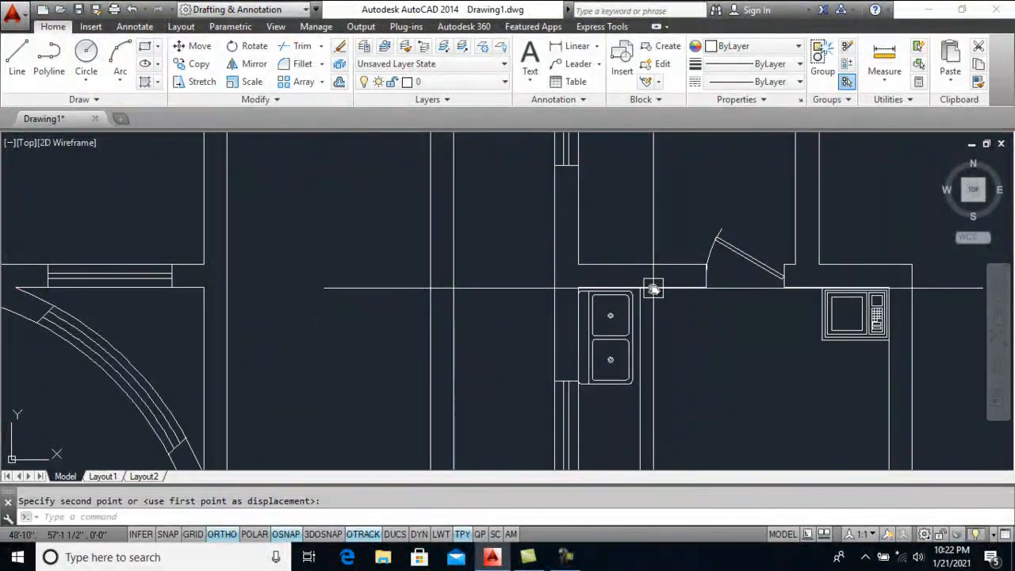
pyautogui.press('Return')
pyautogui.click(660, 286)
pyautogui.moveTo(553, 232); pyautogui.dragTo(625, 272, button='middle')
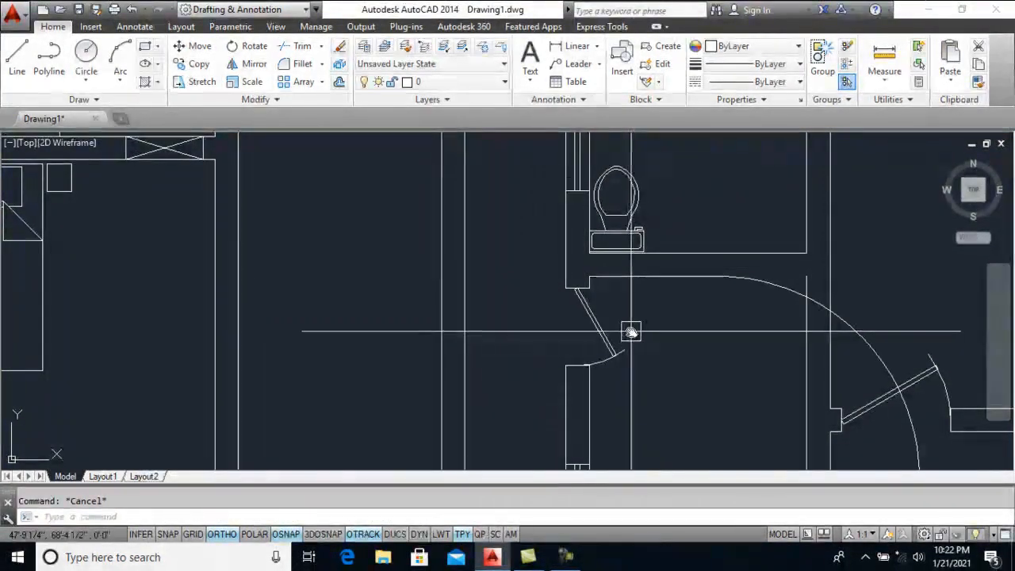
pyautogui.hotkey('ctrl', 'z')
# Fillet the bathroom's lower wall line with the outer wall line at radius 0, and erase the passage's outer door
pyautogui.scroll(-5, 617, 305)
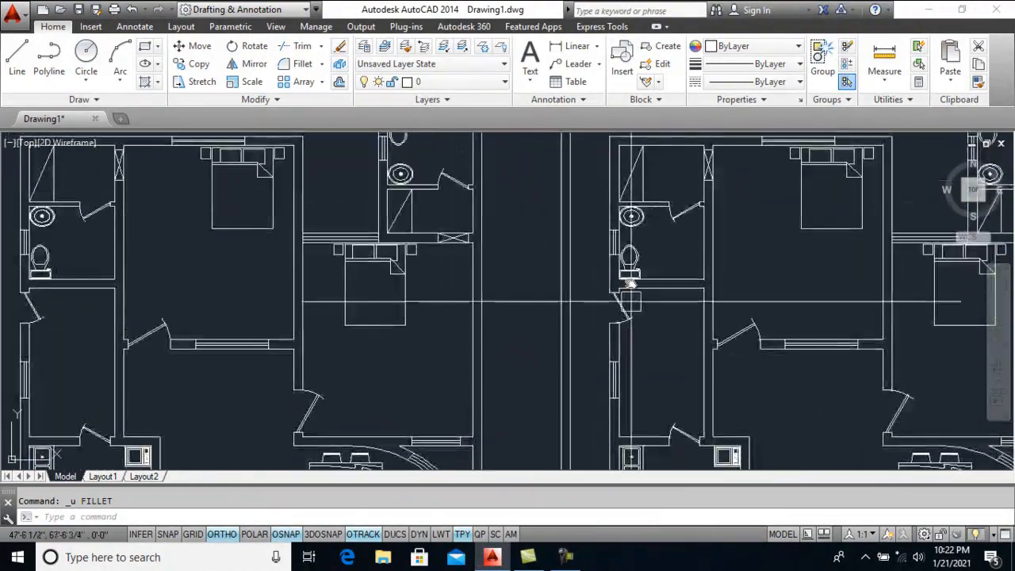
pyautogui.scroll(5, 627, 274)
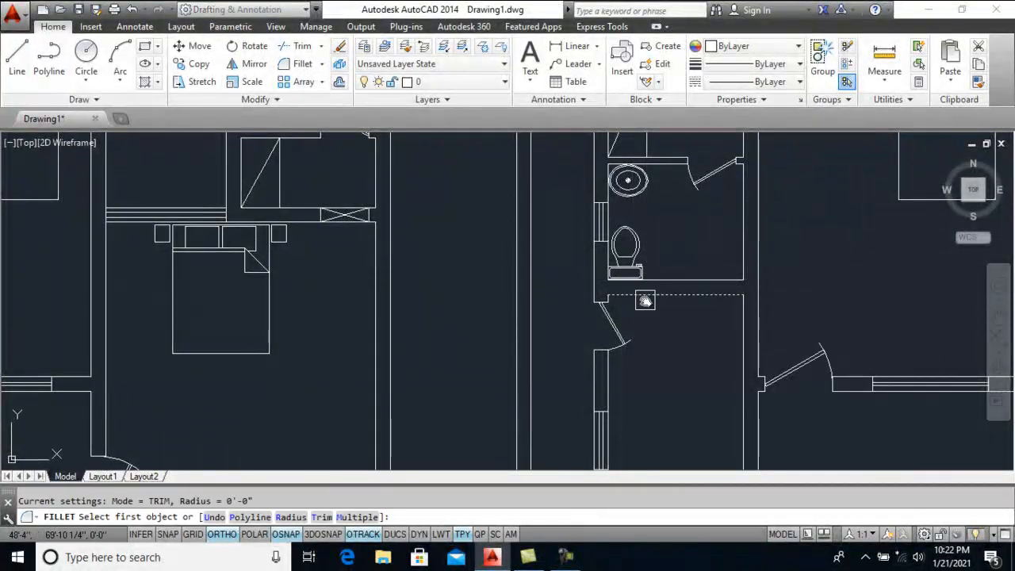
pyautogui.scroll(3, 589, 265)
pyautogui.click(512, 321)
pyautogui.press('Delete')
pyautogui.scroll(-1, 612, 330)
# Erase the passage window with its adjoining outer wall pieces, and the inner line and end cap of the remaining wall stub
pyautogui.moveTo(628, 378); pyautogui.dragTo(622, 256, button='middle')
pyautogui.click(613, 261)
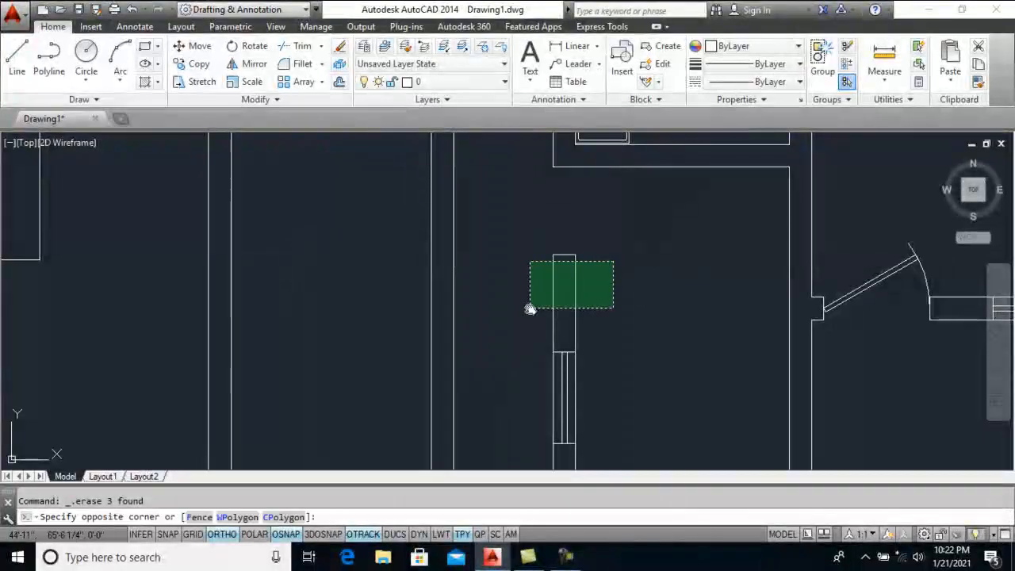
pyautogui.click(530, 308)
pyautogui.press('Delete')
pyautogui.scroll(-3, 607, 242)
pyautogui.click(560, 322)
pyautogui.press('Delete')
pyautogui.scroll(3, 595, 283)
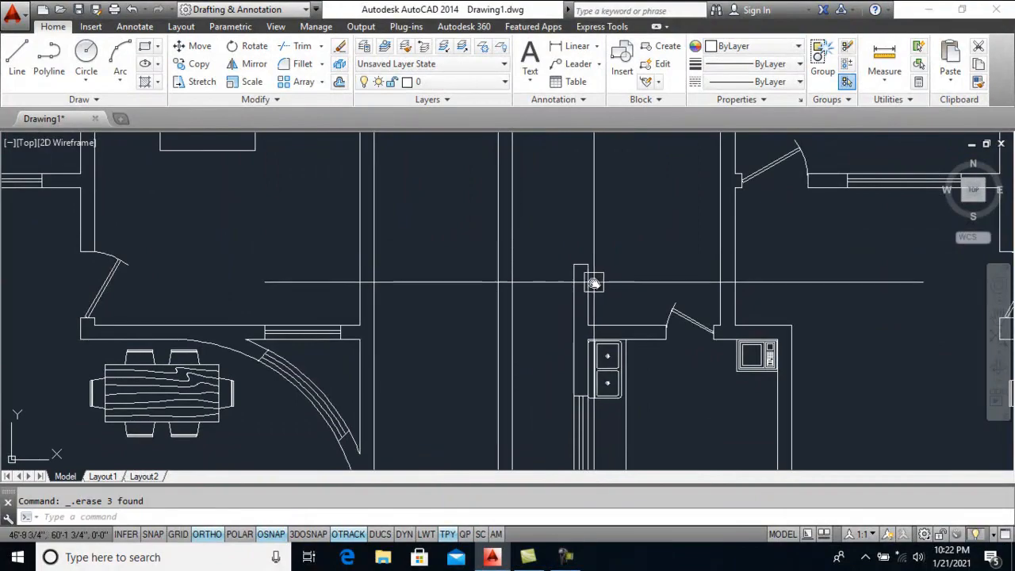
pyautogui.click(593, 265)
pyautogui.press('Delete')
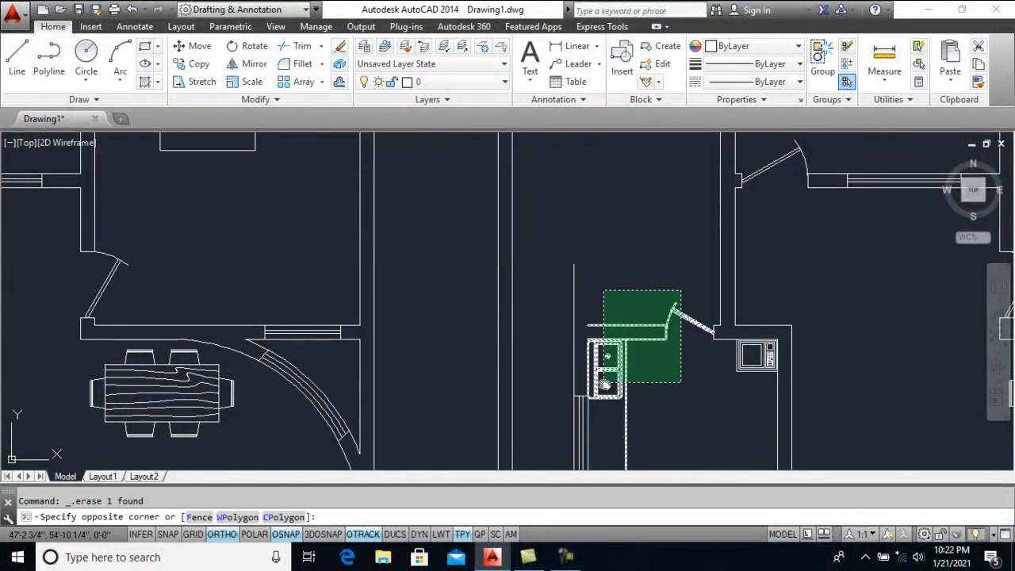
# Erase the copied kitchen's upper wall, upper door, sink, counter line and stove
pyautogui.click(604, 385)
pyautogui.press('Delete')
pyautogui.scroll(-2, 645, 381)
pyautogui.scroll(3, 616, 254)
pyautogui.click(600, 232)
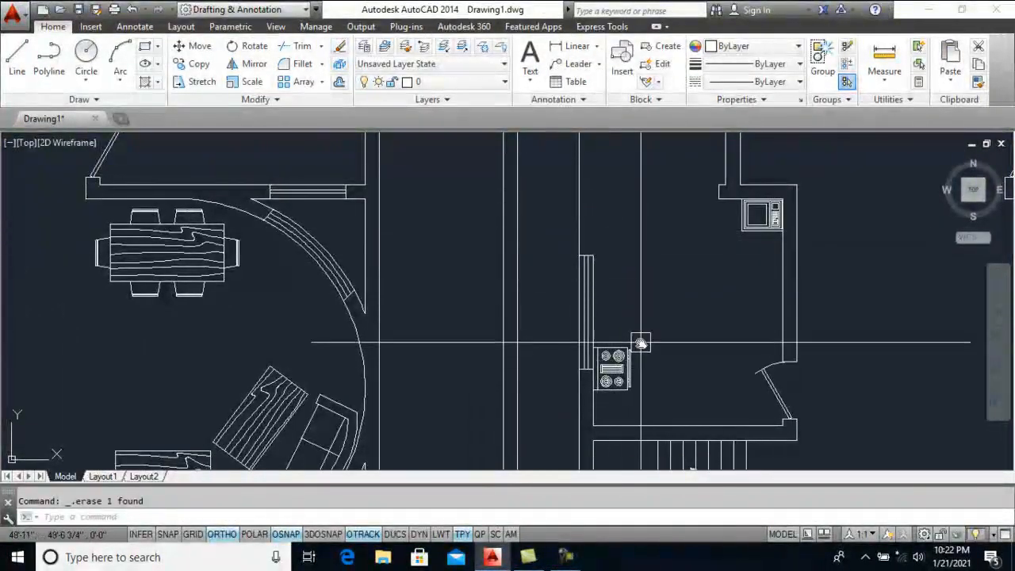
pyautogui.press('Delete')
# Fillet the outer wall line with the upper line of the wall above the staircase into a square corner
pyautogui.moveTo(638, 388); pyautogui.dragTo(640, 242, button='middle')
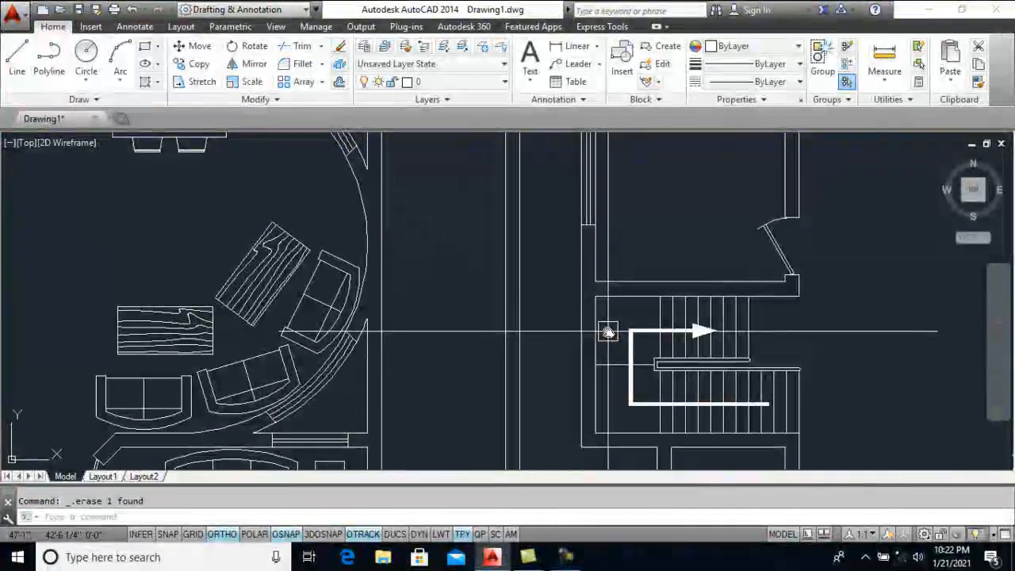
pyautogui.click(624, 275)
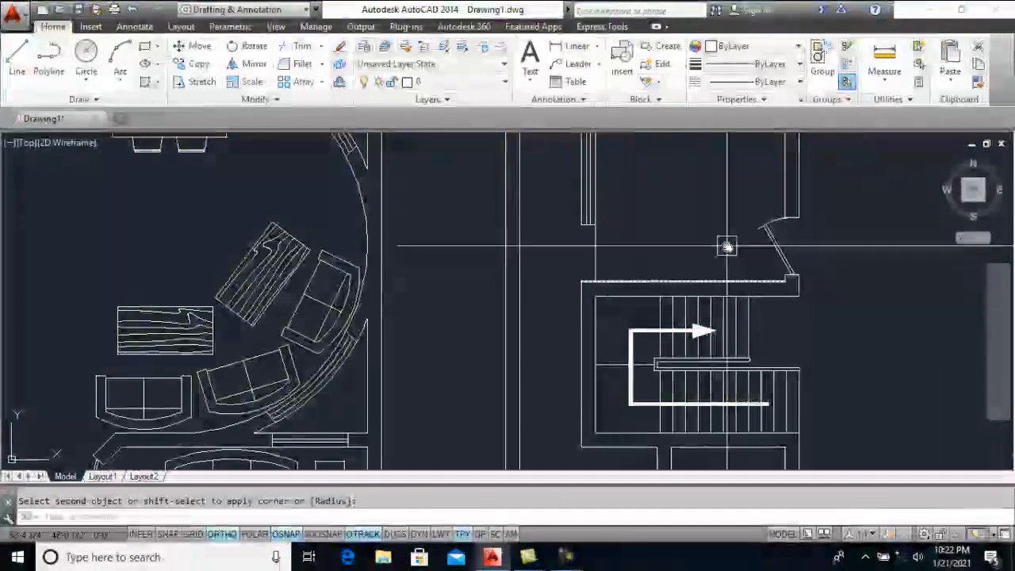
pyautogui.moveTo(726, 236); pyautogui.dragTo(702, 362, button='middle')
# Erase the copied kitchen's window and the leftover outer wall lines above the staircase corner
pyautogui.click(620, 262)
pyautogui.click(539, 312)
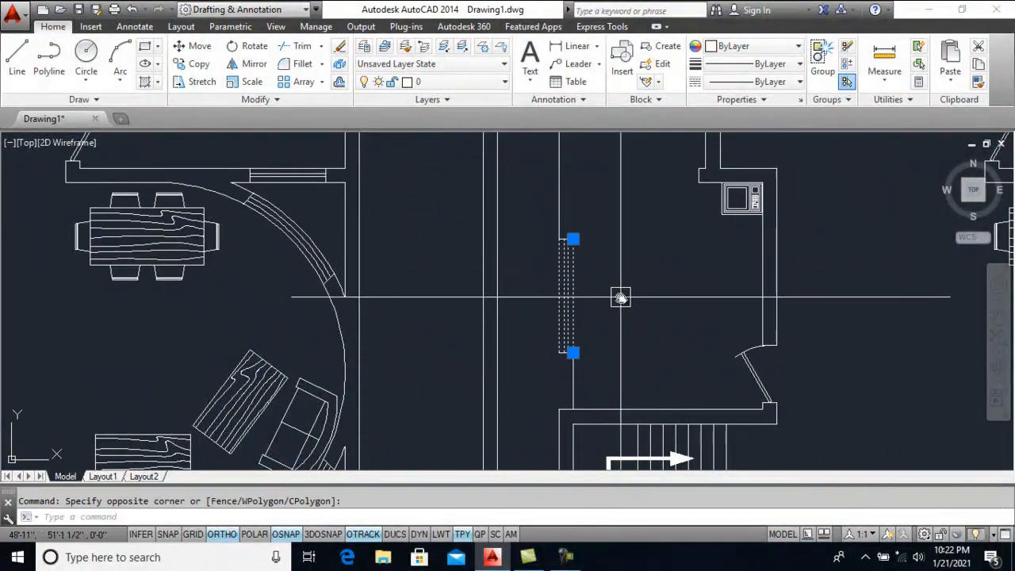
pyautogui.press('Delete')
pyautogui.scroll(-1, 631, 299)
pyautogui.click(614, 199)
pyautogui.click(590, 268)
pyautogui.click(612, 181)
pyautogui.click(583, 227)
pyautogui.press('Delete')
pyautogui.click(602, 319)
pyautogui.click(578, 342)
pyautogui.press('Delete')
# Fillet the passage's right wall line with the wall line above the microwave into a square corner
pyautogui.moveTo(683, 264); pyautogui.dragTo(648, 375, button='middle')
pyautogui.scroll(3, 659, 324)
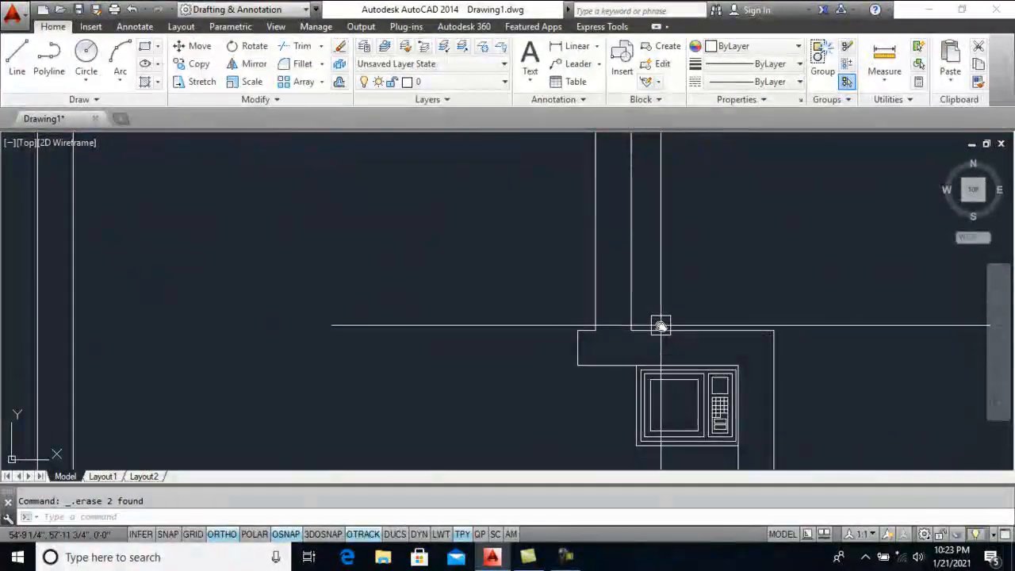
pyautogui.write('f')
pyautogui.click(620, 369)
pyautogui.click(594, 290)
# Erase the microwave and the leftover wall stub beside the new corner
pyautogui.click(673, 404)
pyautogui.click(609, 419)
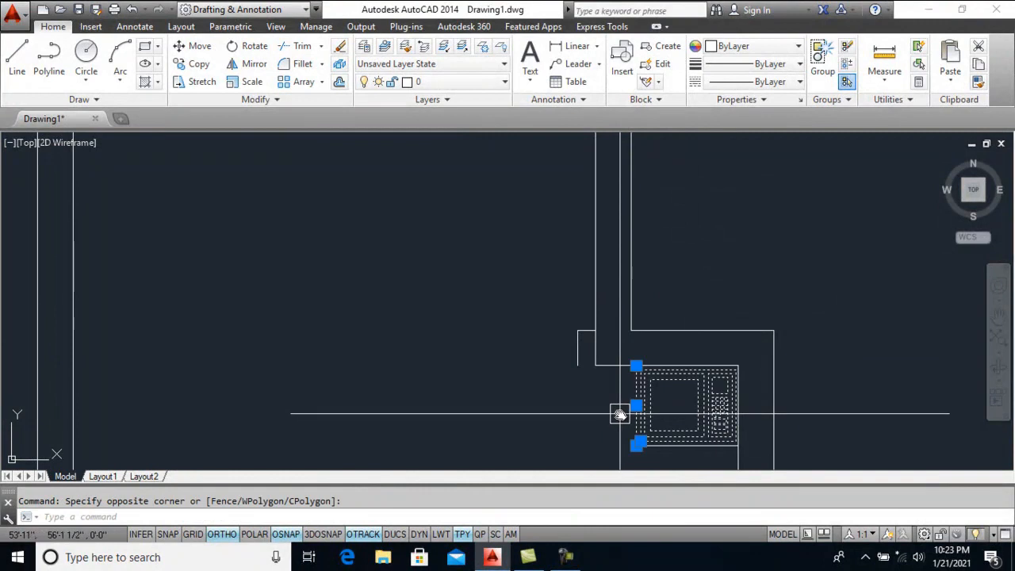
pyautogui.press('Delete')
pyautogui.click(585, 315)
pyautogui.click(559, 361)
pyautogui.press('Delete')
# Erase the copied kitchen's side door between the right wall and the staircase wall
pyautogui.moveTo(639, 394); pyautogui.dragTo(643, 255, button='middle')
pyautogui.click(648, 293)
pyautogui.click(626, 319)
pyautogui.press('Delete')
pyautogui.scroll(-2, 598, 245)
pyautogui.moveTo(644, 349)
pyautogui.mouseDown(button='middle')
pyautogui.moveTo(673, 226)
pyautogui.moveTo(660, 352)
pyautogui.moveTo(658, 288)
pyautogui.mouseUp(button='middle')
pyautogui.click(636, 290)
pyautogui.press('Delete')
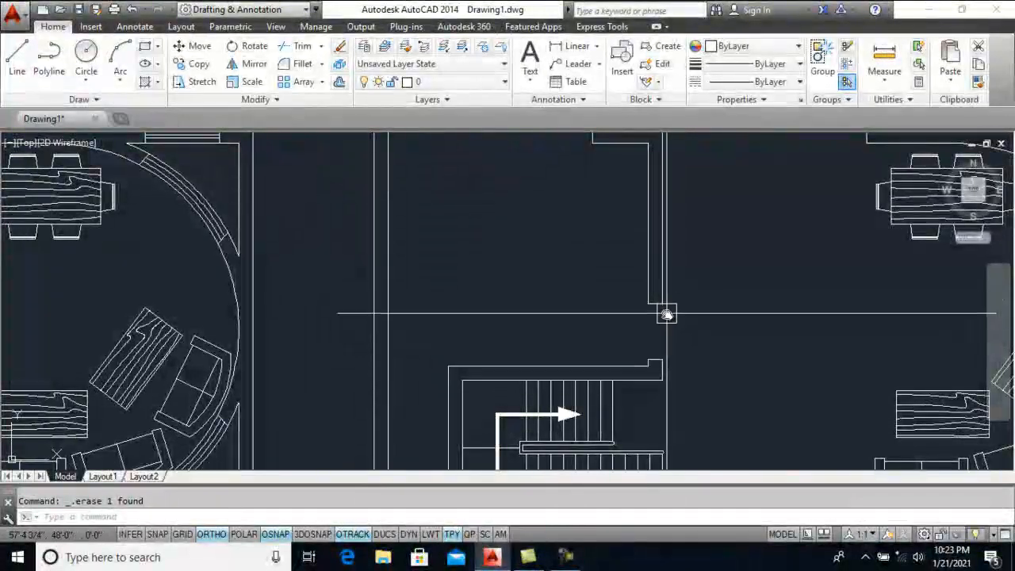
# Join the wall lines across the former kitchen door opening on both faces, and erase the leftover door jamb lines
pyautogui.scroll(3, 671, 356)
pyautogui.write('j')
pyautogui.press('Return')
pyautogui.click(621, 235)
pyautogui.press('Return')
pyautogui.click(591, 328)
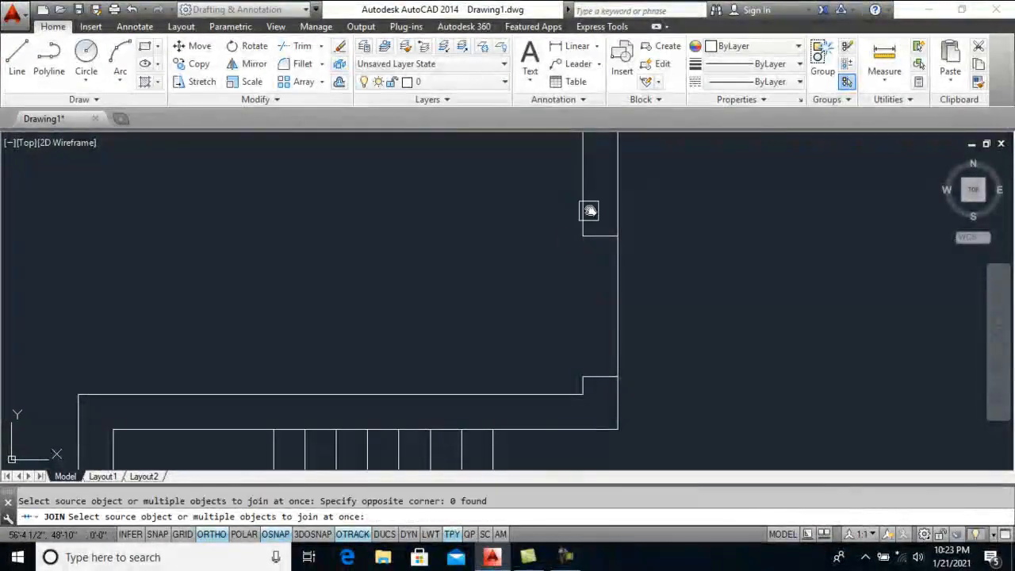
pyautogui.scroll(2, 585, 378)
pyautogui.press('Return')
pyautogui.scroll(-2, 612, 386)
pyautogui.click(571, 214)
pyautogui.click(633, 273)
pyautogui.press('Delete')
# Draw a short horizontal line from the right kitchen wall's inner face outward across the wall
pyautogui.scroll(-3, 675, 367)
pyautogui.write('1')
pyautogui.press('Return')
pyautogui.click(642, 272)
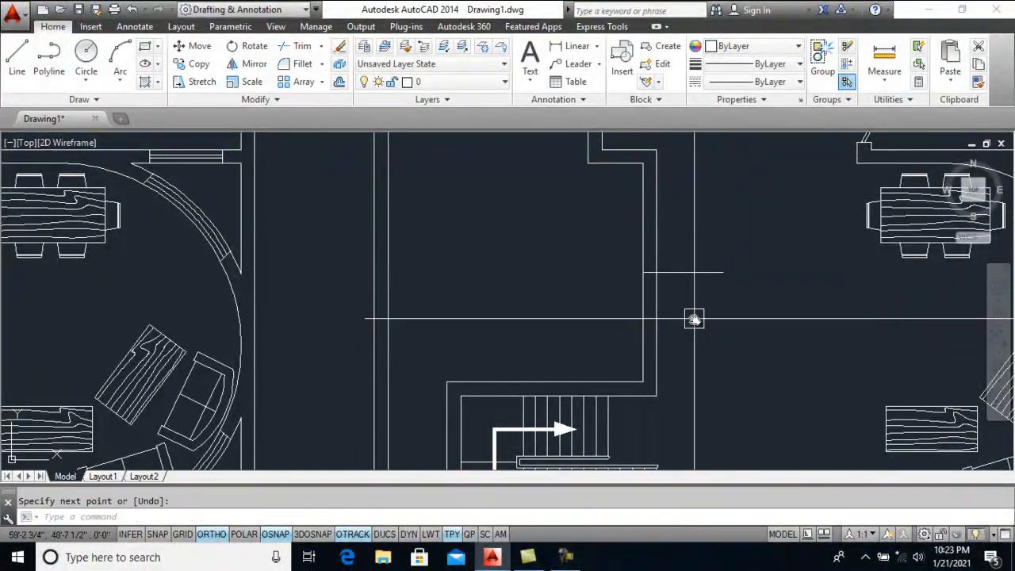
# Offset the short line on the former kitchen's right wall 2' to each side, and erase the original line
pyautogui.press('Return')
pyautogui.write('o')
pyautogui.press('Return')
pyautogui.write("2'")
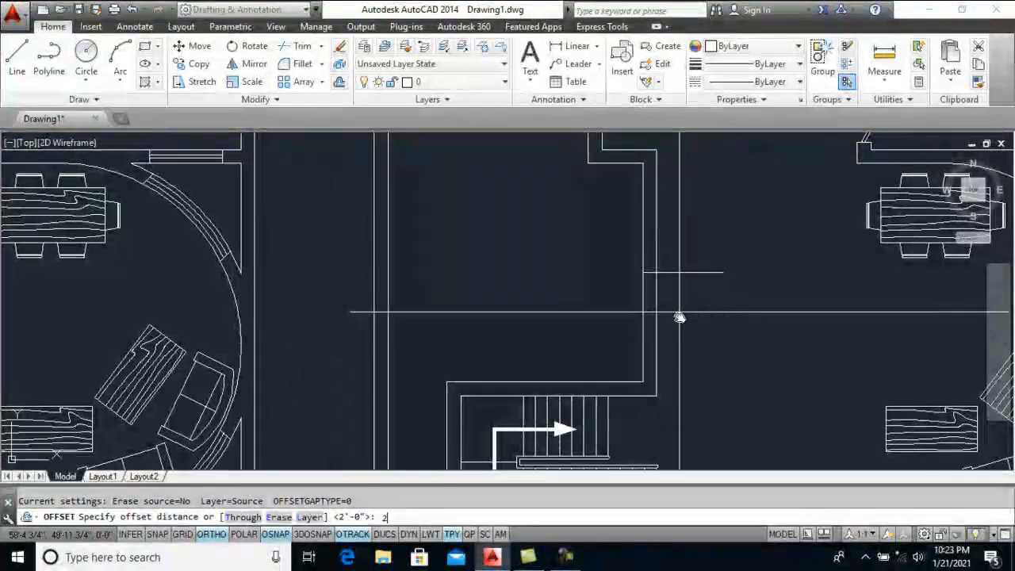
pyautogui.click(679, 324)
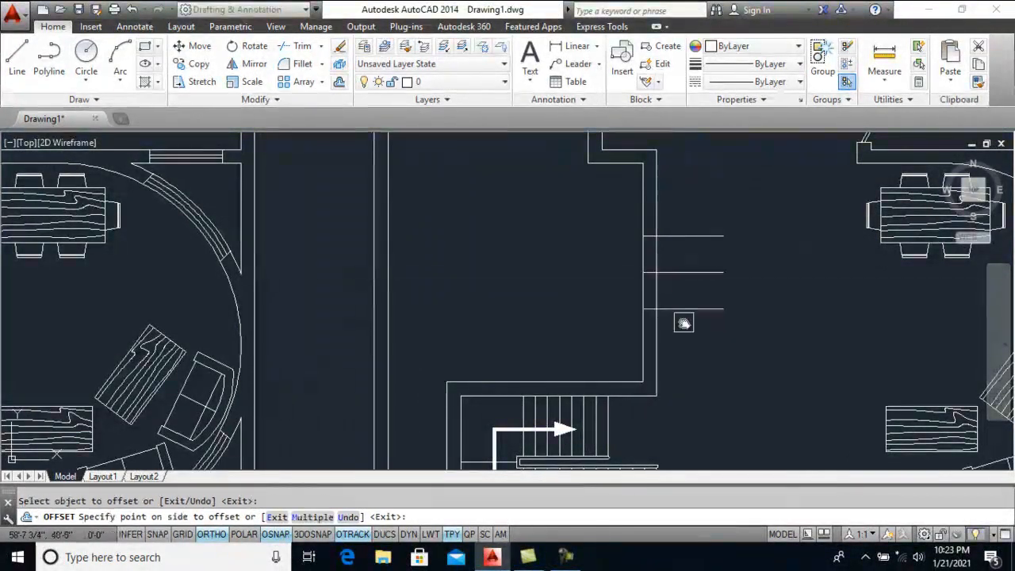
pyautogui.press('Return')
pyautogui.click(684, 271)
pyautogui.press('Delete')
# Trim the two offset lines back to the wall thickness and cut away both wall faces between them to form an opening
pyautogui.write('tr')
pyautogui.press('Return')
pyautogui.press('Return')
pyautogui.click(687, 237)
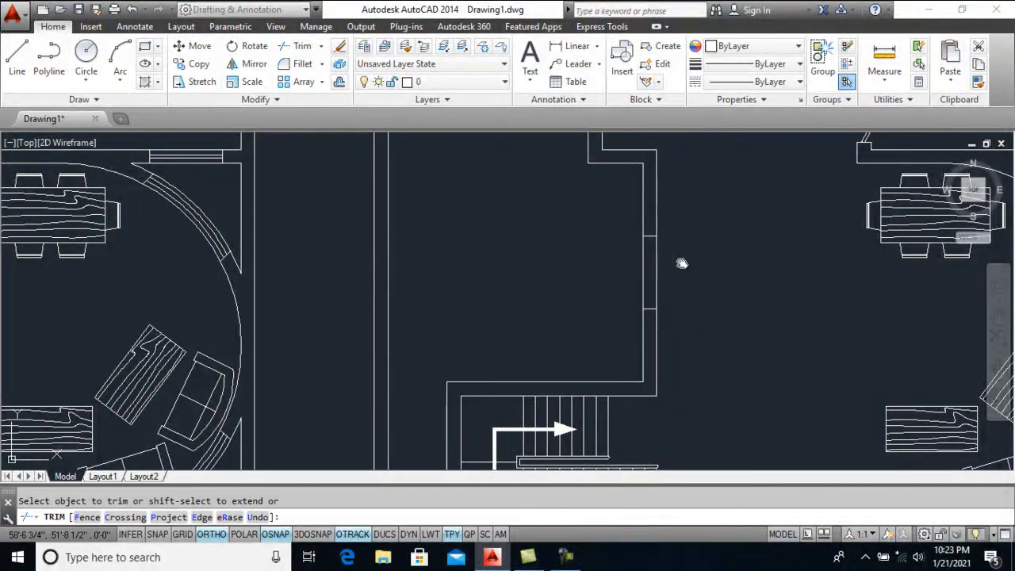
pyautogui.press('Return')
# Offset the opening's upper jamb line upward and its lower jamb line downward into the wall, 3' each
pyautogui.scroll(2, 619, 299)
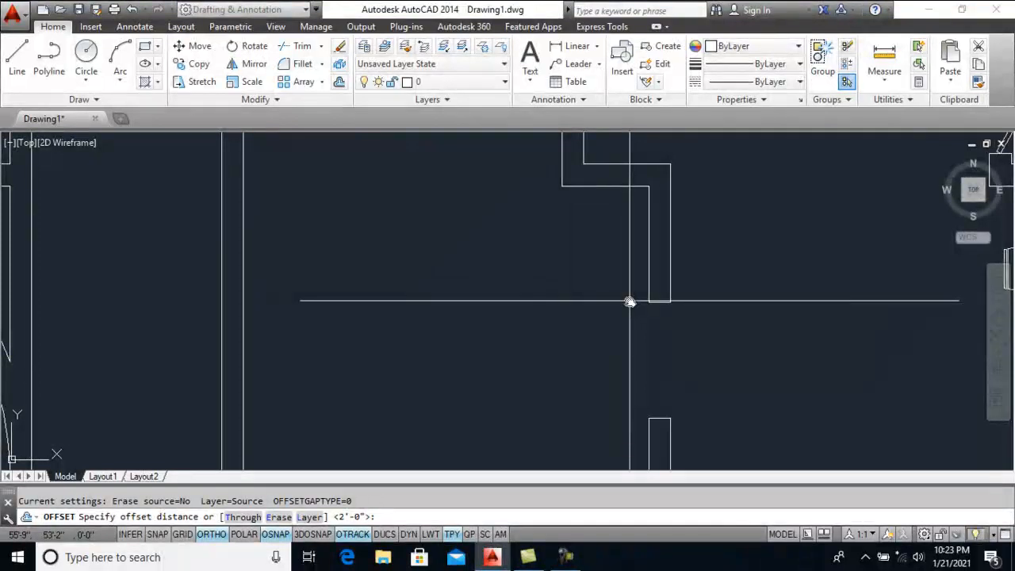
pyautogui.write("'")
pyautogui.press('Return')
pyautogui.scroll(2, 658, 303)
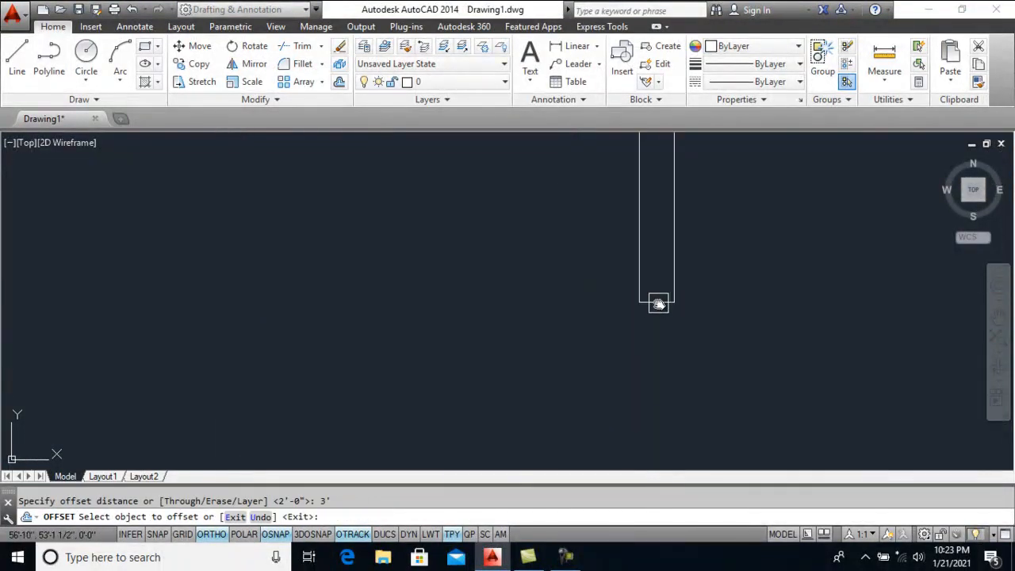
pyautogui.click(655, 253)
pyautogui.scroll(-2, 655, 253)
pyautogui.scroll(2, 658, 359)
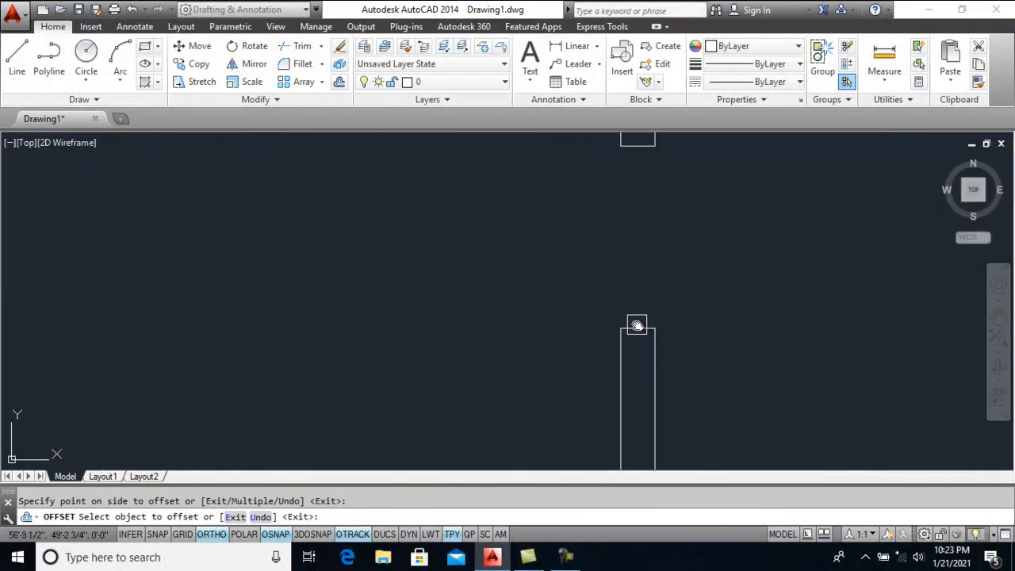
pyautogui.press('Escape')
# Draw WINDOW-style multilines in the wall on both sides of the opening, from each jamb to its 3' offset line
pyautogui.scroll(-2, 647, 314)
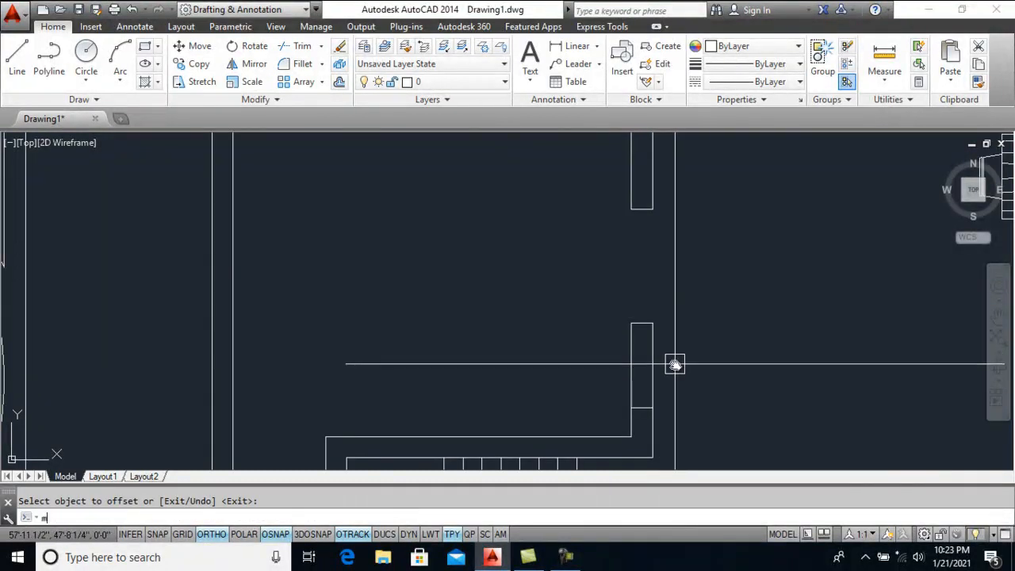
pyautogui.write('ml')
pyautogui.press('Return')
pyautogui.click(653, 323)
pyautogui.click(652, 407)
pyautogui.press('Return')
pyautogui.moveTo(687, 263); pyautogui.dragTo(679, 400, button='middle')
pyautogui.press('Return')
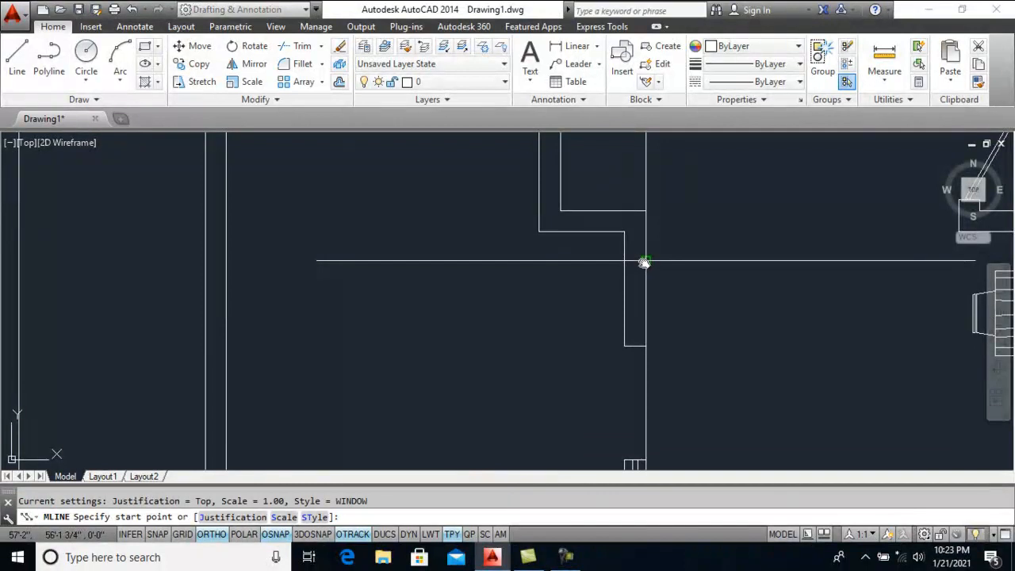
pyautogui.click(645, 260)
pyautogui.click(645, 345)
pyautogui.press('Return')
# Draw a vertical line across the opening along the outer wall face, and a horizontal line from its midpoint toward the room
pyautogui.scroll(2, 658, 377)
pyautogui.moveTo(659, 357); pyautogui.dragTo(657, 247, button='middle')
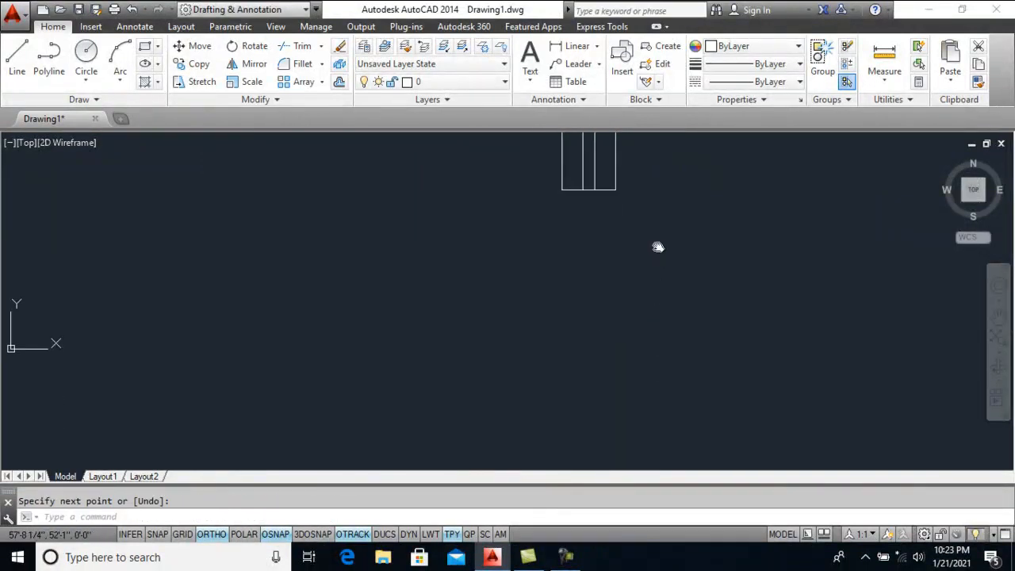
pyautogui.write('l')
pyautogui.press('Return')
pyautogui.click(632, 207)
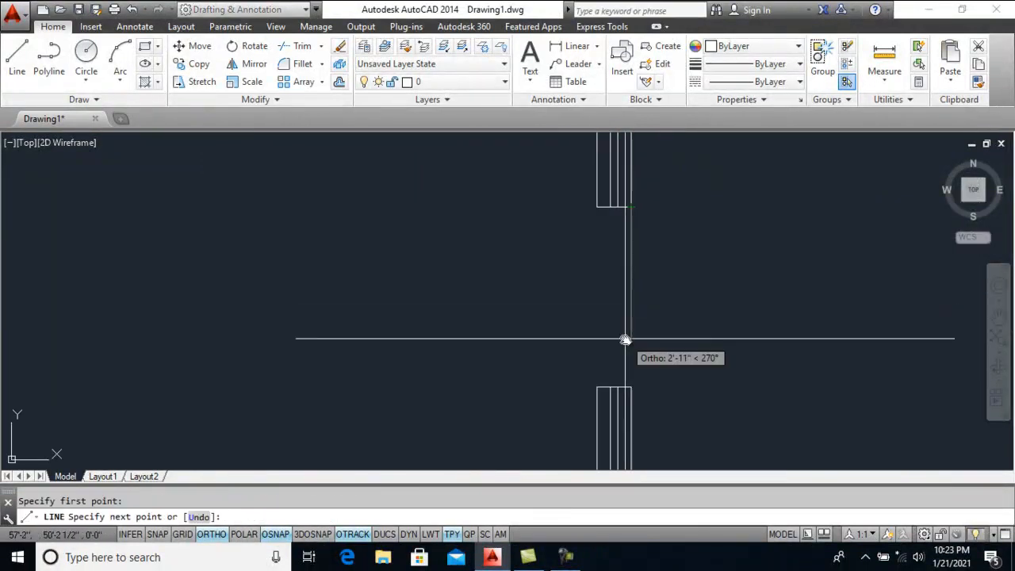
pyautogui.click(632, 387)
pyautogui.press('Return')
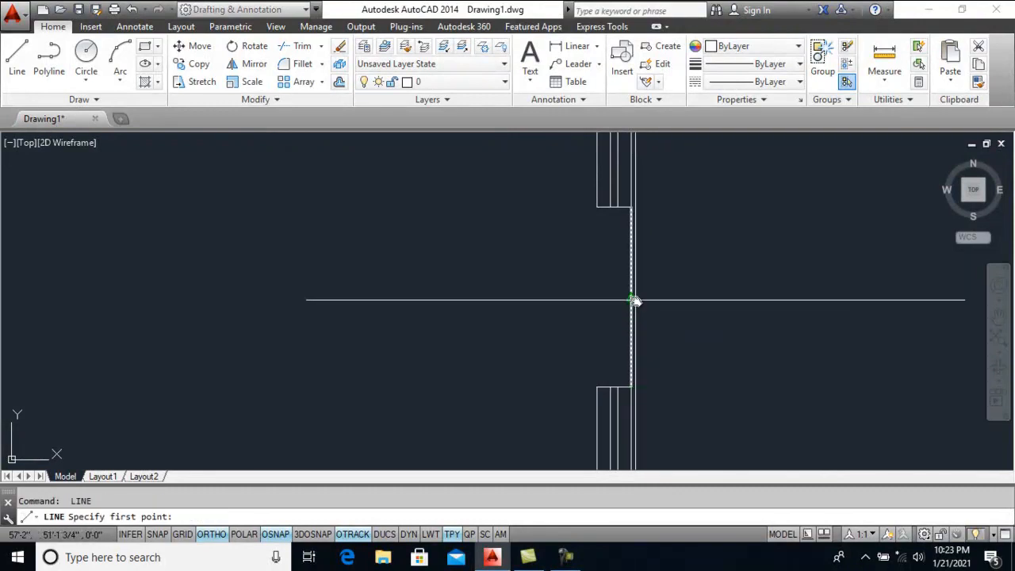
pyautogui.click(632, 299)
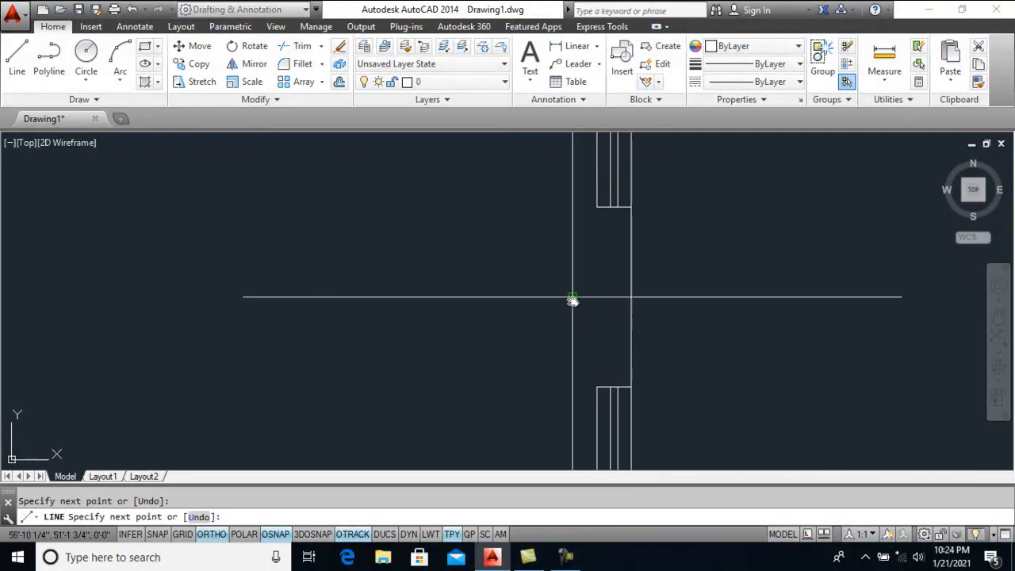
pyautogui.click(572, 298)
pyautogui.press('Return')
# Offset the vertical line 2" inward twice, and trim the lines into two staggered sliding door panels
pyautogui.write('o')
pyautogui.press('Return')
pyautogui.write('2')
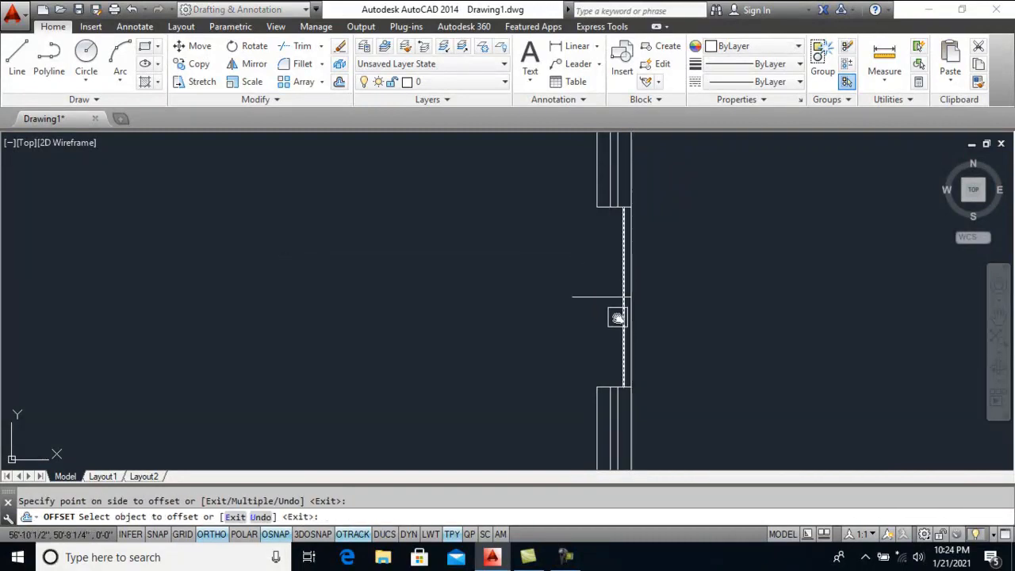
pyautogui.click(617, 321)
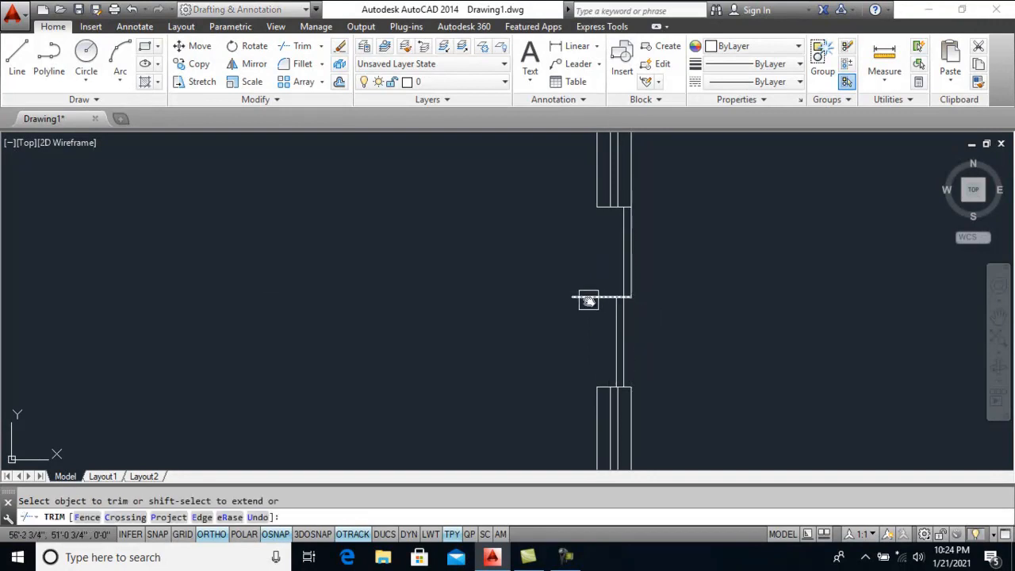
pyautogui.press('Return')
pyautogui.scroll(-1, 576, 269)
pyautogui.scroll(1, 599, 307)
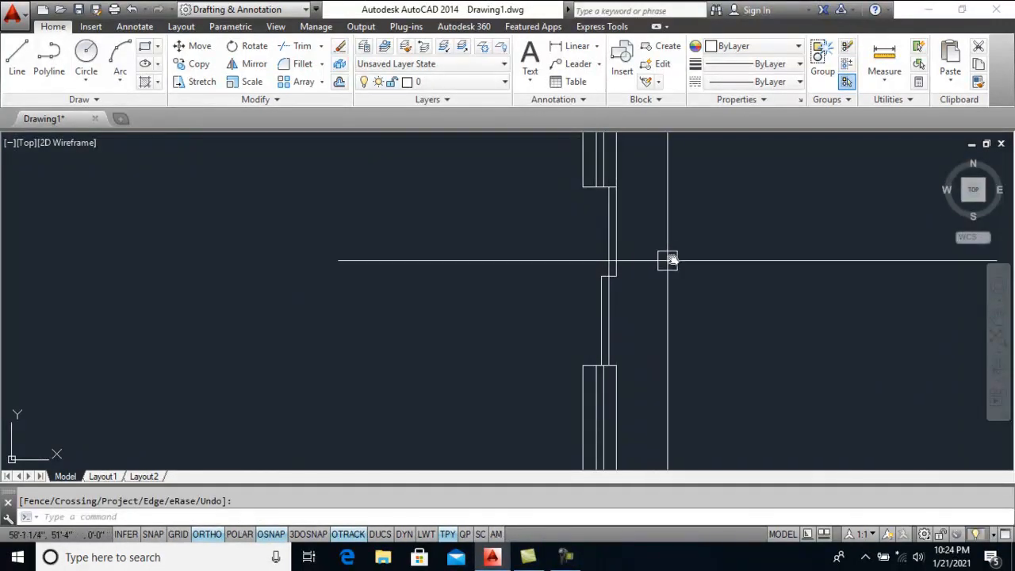
# Draw a vertical line along the open left side from the toilet wall to the staircase wall, and offset it 2" inward
pyautogui.scroll(-2, 674, 269)
pyautogui.scroll(-2, 678, 271)
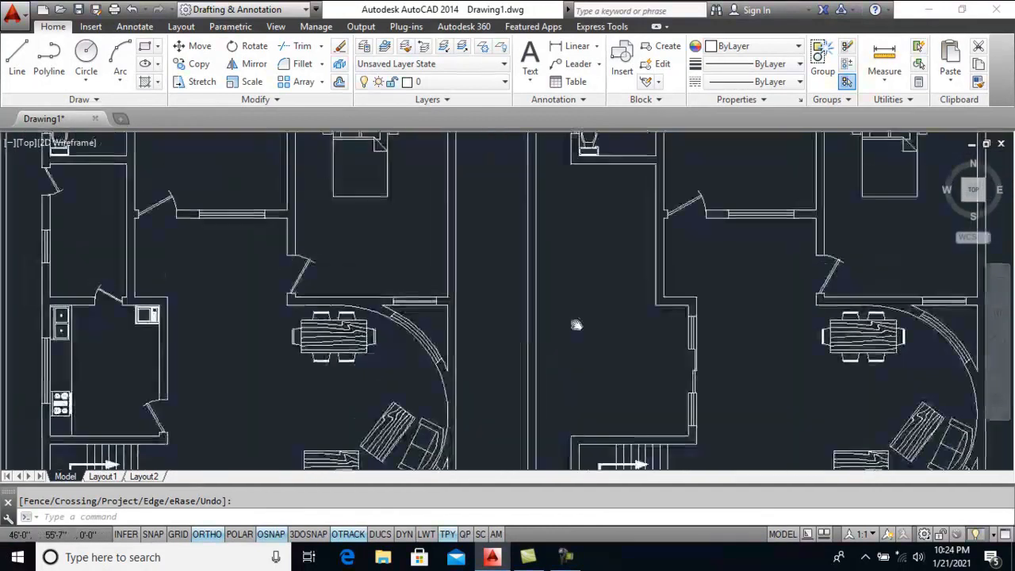
pyautogui.write('1')
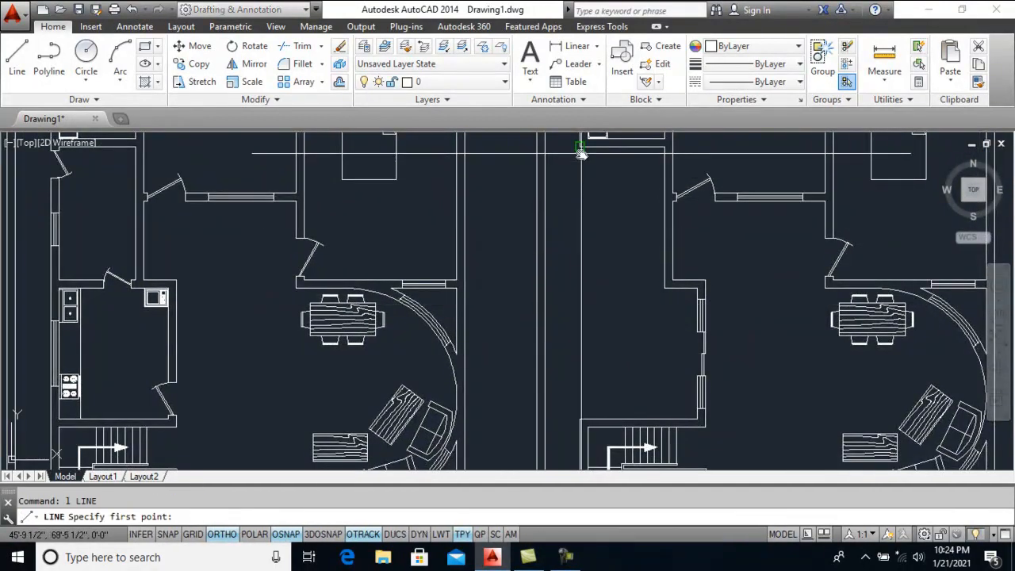
pyautogui.click(583, 417)
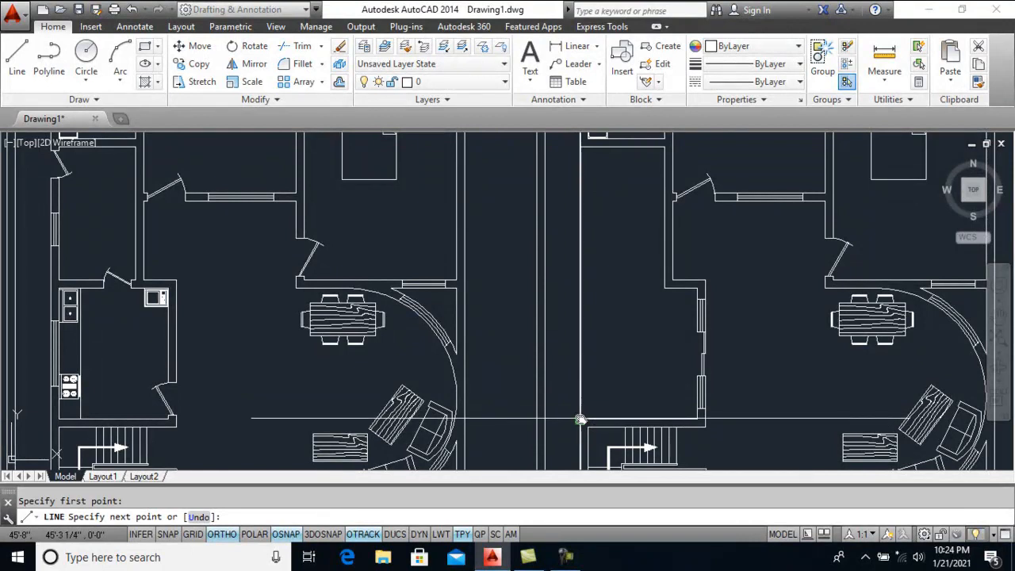
pyautogui.press('Return')
pyautogui.write('o')
pyautogui.press('Return')
pyautogui.write('2')
pyautogui.press('Return')
pyautogui.click(580, 310)
pyautogui.click(631, 310)
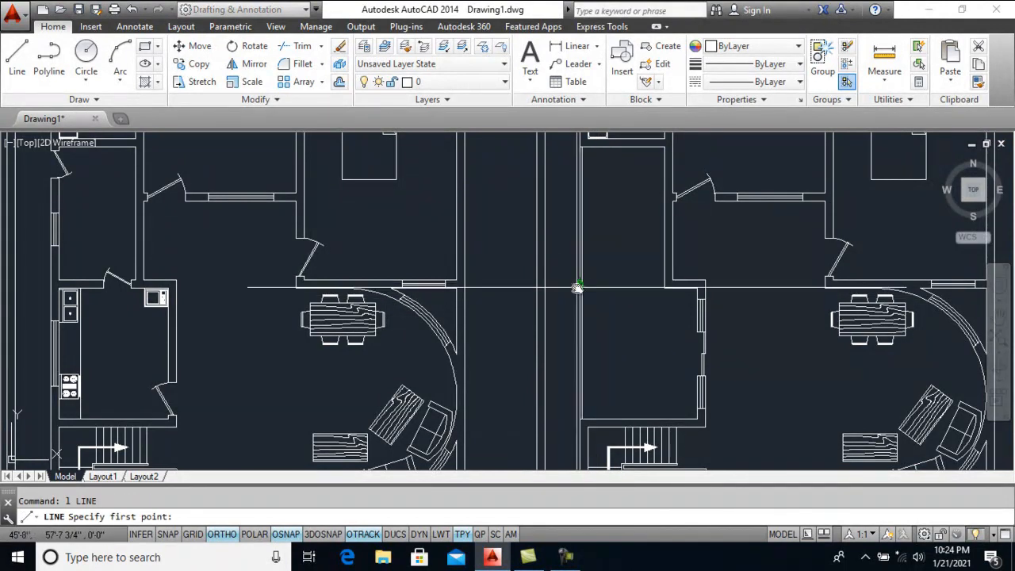
# Draw a horizontal guide line from the inner railing line's midpoint, offset it 2" up and down, and offset the inner line 2" inward
pyautogui.scroll(4, 583, 285)
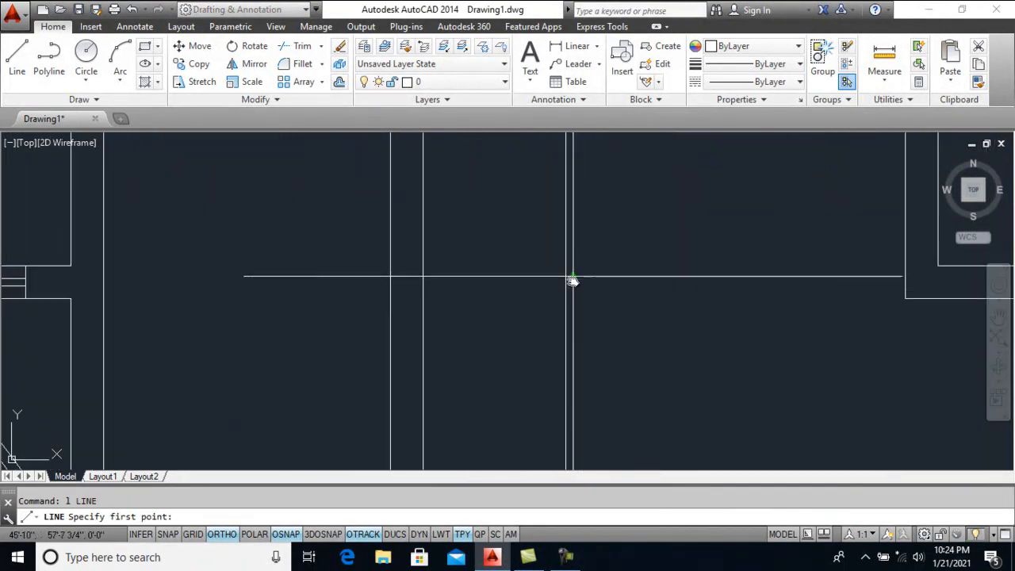
pyautogui.click(573, 277)
pyautogui.write('o')
pyautogui.press('Return')
pyautogui.write('2')
pyautogui.press('Return')
pyautogui.click(540, 276)
pyautogui.click(538, 259)
pyautogui.click(538, 280)
pyautogui.click(538, 308)
pyautogui.scroll(4, 561, 279)
pyautogui.click(652, 227)
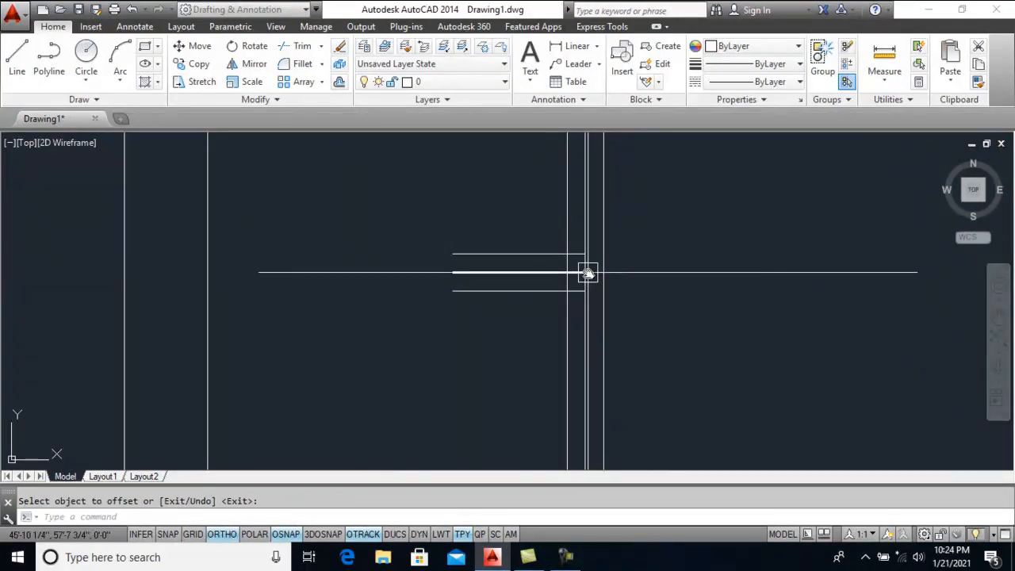
# Join and trim the offset lines into a square post at the railing's middle, and erase the leftover centre line
pyautogui.scroll(4, 566, 262)
pyautogui.click(654, 245)
pyautogui.press('Return')
pyautogui.click(591, 336)
pyautogui.click(654, 310)
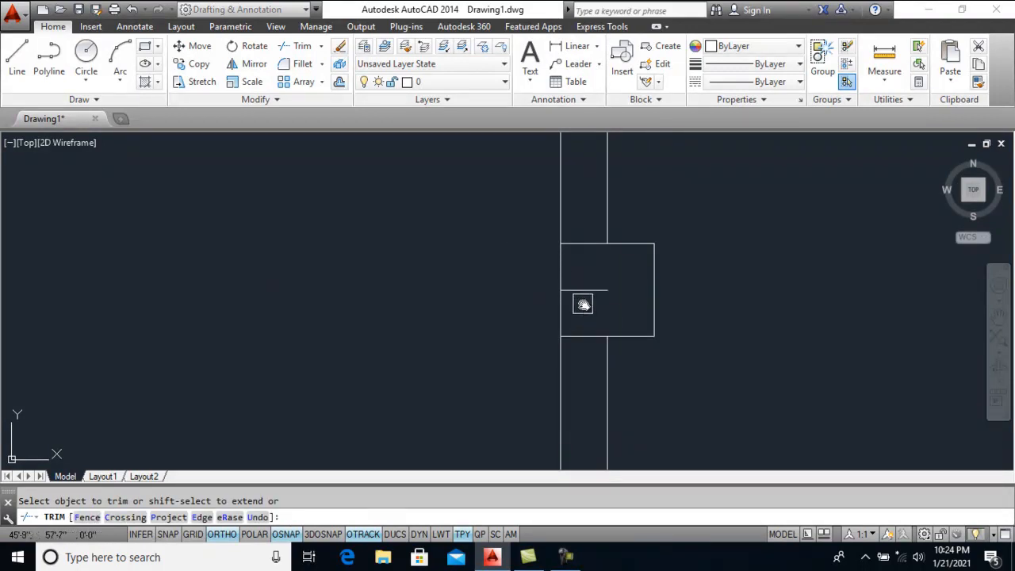
pyautogui.press('Escape')
pyautogui.click(593, 290)
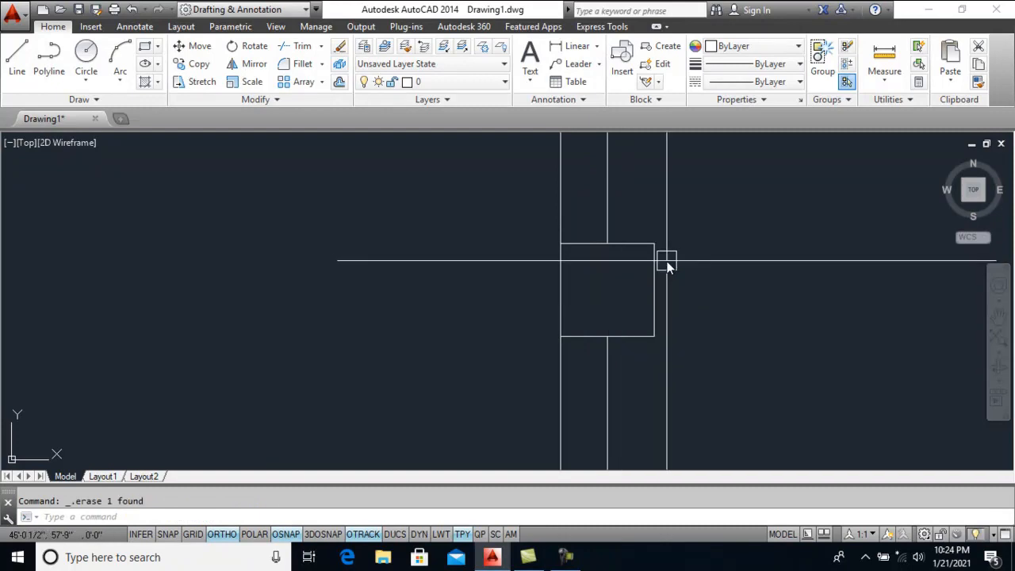
# Draw a guide line at the midpoint of the railing's upper half, and offset it and the inner railing line 2" for another post
pyautogui.scroll(-3, 672, 263)
pyautogui.scroll(-2, 703, 257)
pyautogui.moveTo(735, 234); pyautogui.dragTo(712, 391, button='middle')
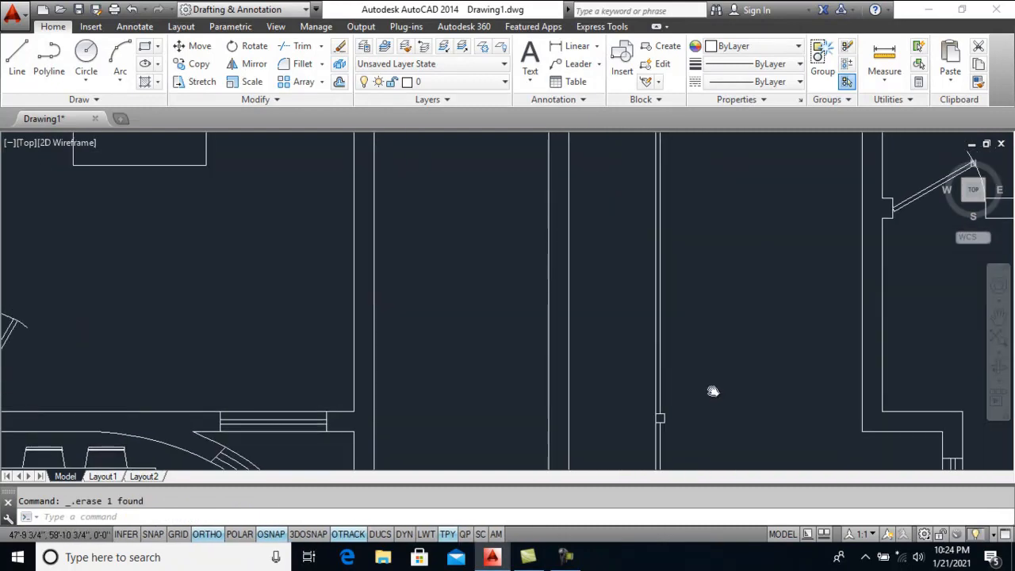
pyautogui.scroll(-2, 713, 391)
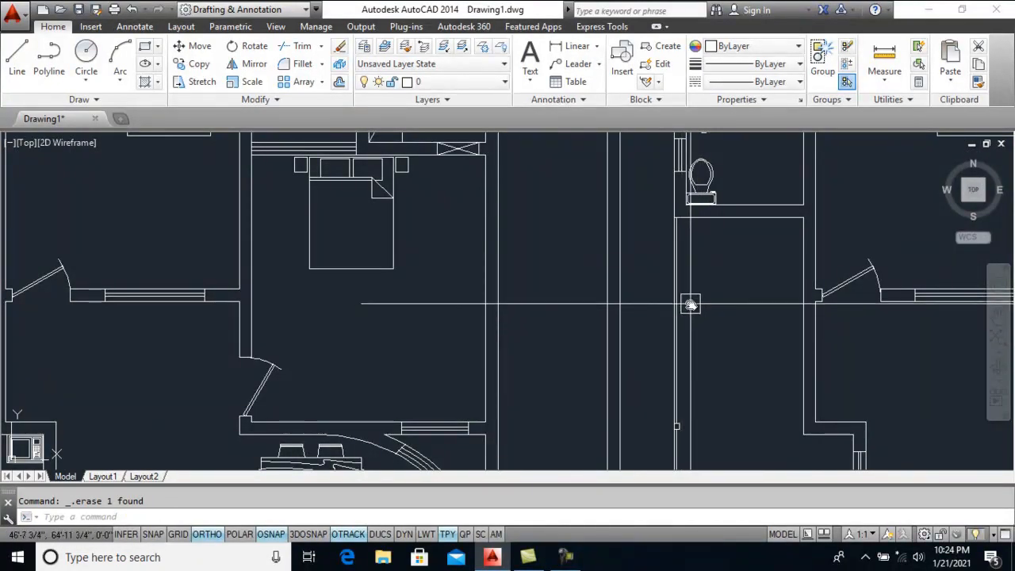
pyautogui.scroll(3, 689, 324)
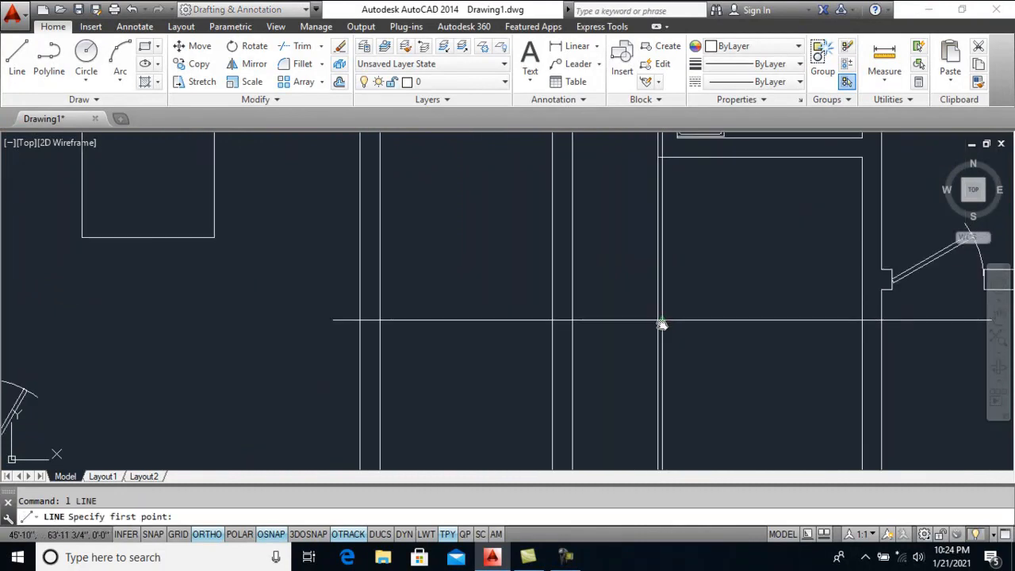
pyautogui.click(661, 320)
pyautogui.click(598, 336)
pyautogui.press('space')
pyautogui.scroll(1, 615, 334)
pyautogui.write('o')
pyautogui.press('space')
pyautogui.press('space')
pyautogui.click(645, 314)
pyautogui.scroll(2, 647, 315)
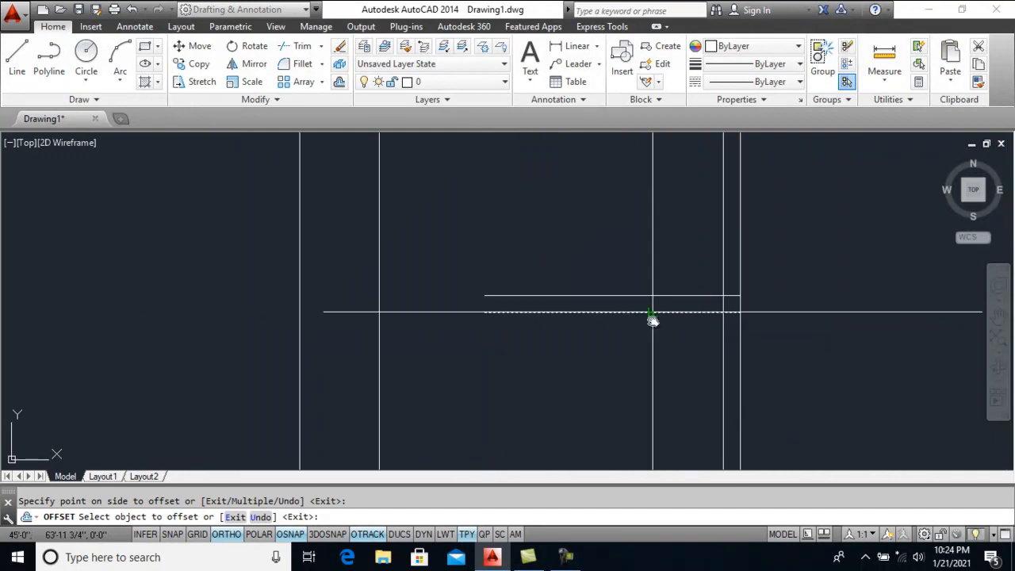
pyautogui.click(739, 268)
pyautogui.click(810, 276)
pyautogui.press('space')
# Fillet and trim the offset lines into a square post on the upper railing half, and erase the leftover guide lines
pyautogui.scroll(2, 736, 321)
pyautogui.write('f')
pyautogui.press('space')
pyautogui.click(720, 261)
pyautogui.click(782, 277)
pyautogui.press('space')
pyautogui.click(722, 349)
pyautogui.click(780, 325)
pyautogui.write('tr')
pyautogui.press('space')
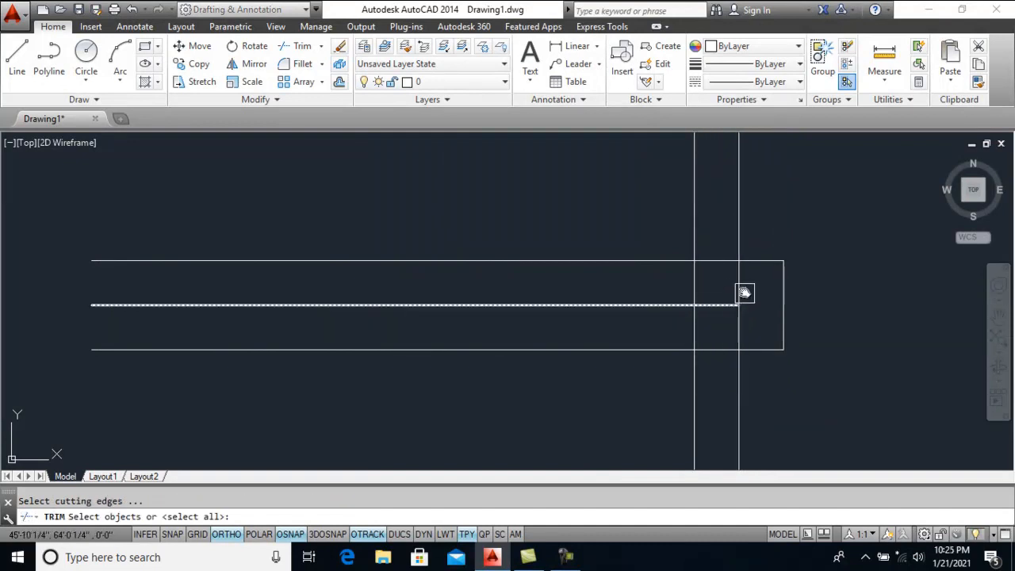
pyautogui.press('space')
pyautogui.click(743, 291)
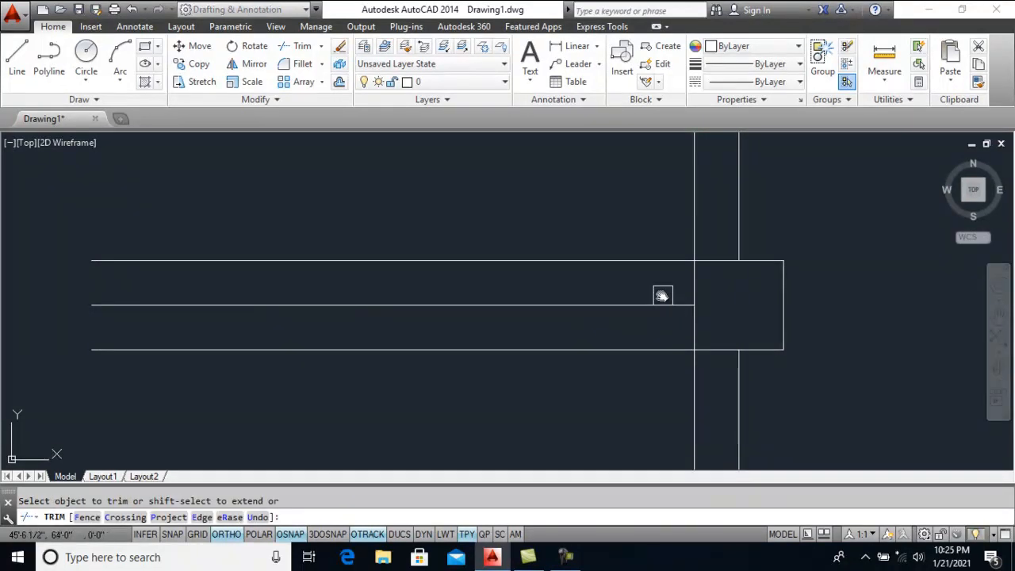
pyautogui.click(650, 278)
pyautogui.click(578, 326)
pyautogui.press('Delete')
# Draw a guide line at the midpoint of the railing's lower half, offset it 2" up and down, and erase the original
pyautogui.scroll(-6, 639, 309)
pyautogui.moveTo(718, 375); pyautogui.dragTo(716, 221, button='middle')
pyautogui.scroll(2, 686, 377)
pyautogui.write('l')
pyautogui.press('space')
pyautogui.scroll(-2, 682, 349)
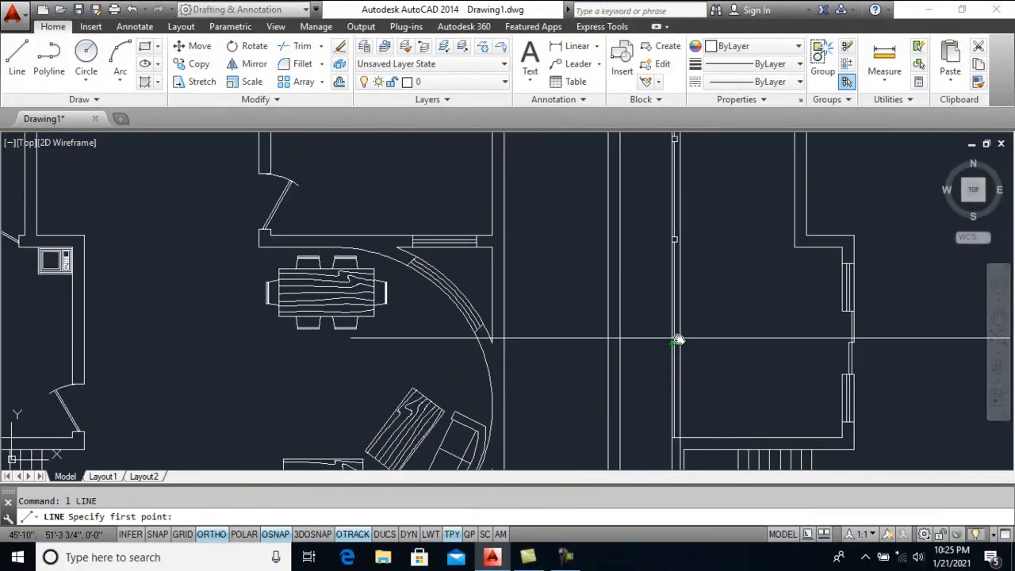
pyautogui.click(672, 343)
pyautogui.scroll(3, 649, 346)
pyautogui.write('o')
pyautogui.press('space')
pyautogui.press('space')
pyautogui.click(664, 332)
pyautogui.click(657, 284)
pyautogui.scroll(4, 658, 334)
pyautogui.click(658, 329)
pyautogui.click(670, 339)
pyautogui.press('space')
pyautogui.click(688, 327)
pyautogui.press('Delete')
# Offset the lower inner railing line 2" inward, then fillet and trim the lines into a square post
pyautogui.scroll(4, 705, 336)
pyautogui.write('o')
pyautogui.press('space')
pyautogui.press('space')
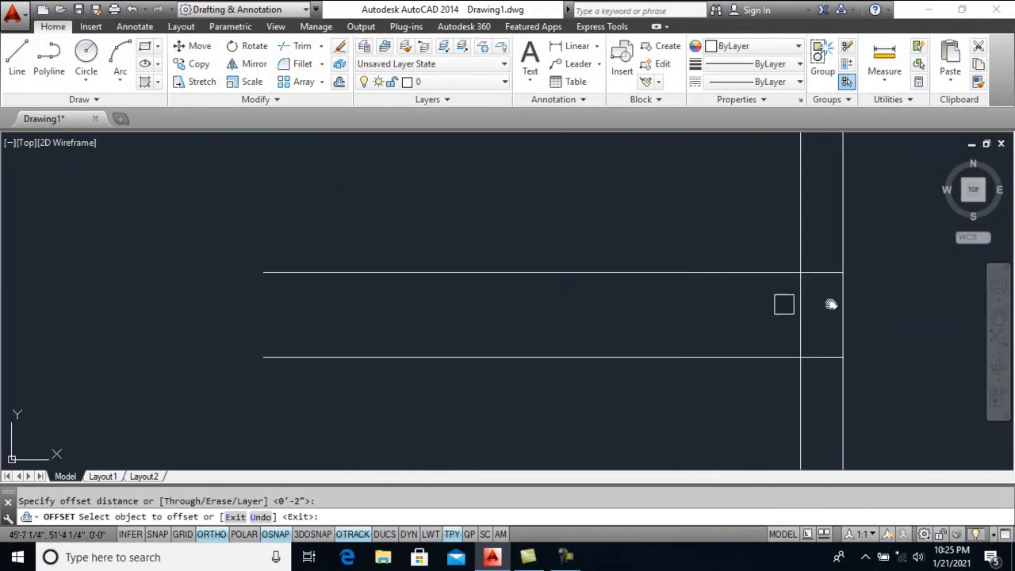
pyautogui.click(842, 307)
pyautogui.click(907, 306)
pyautogui.press('space')
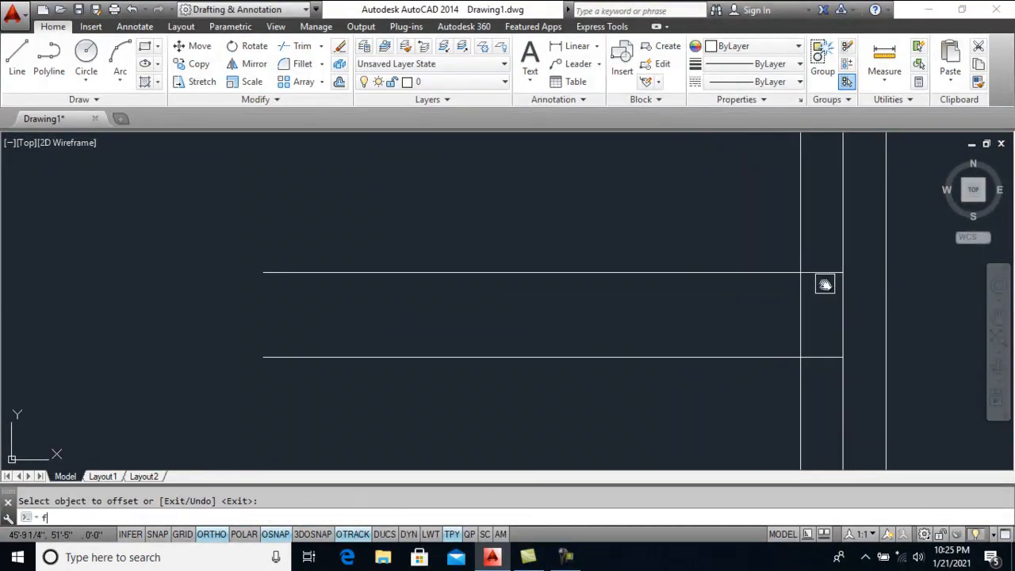
pyautogui.write('f')
pyautogui.press('space')
pyautogui.click(824, 272)
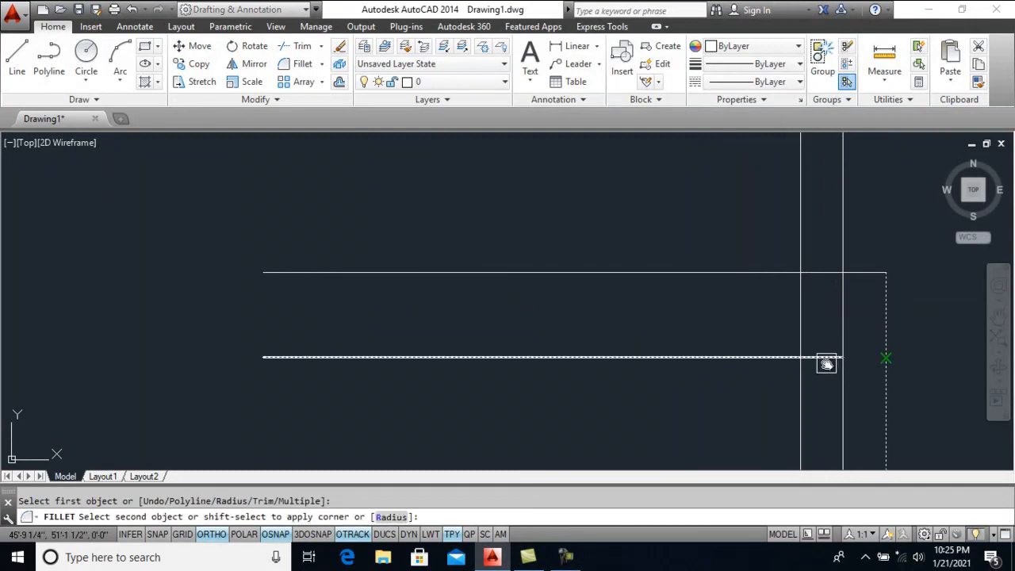
pyautogui.click(826, 362)
pyautogui.write('tr')
pyautogui.press('space')
pyautogui.press('space')
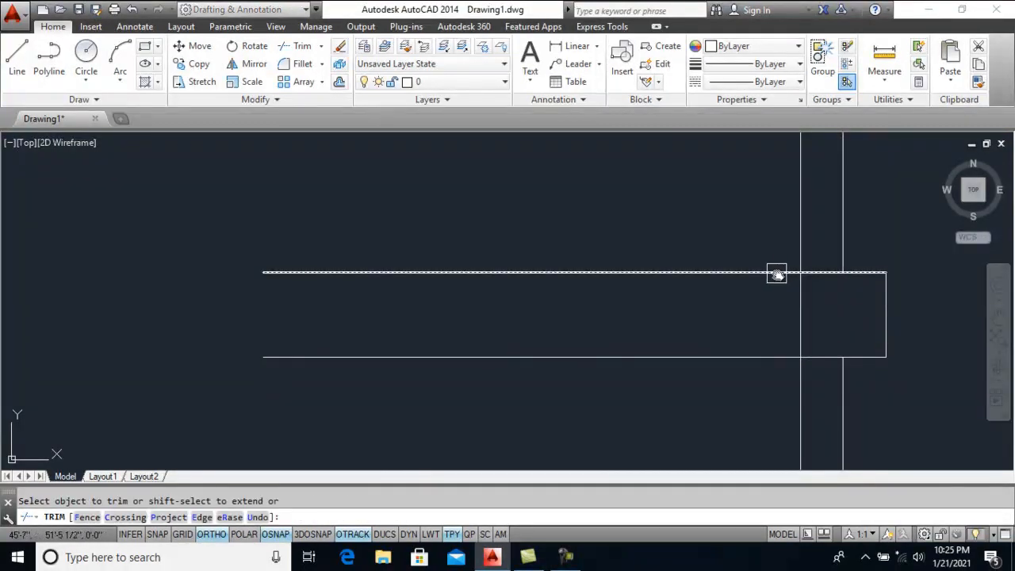
pyautogui.scroll(-8, 658, 263)
pyautogui.moveTo(686, 281); pyautogui.dragTo(661, 252, button='middle')
pyautogui.press('space')
pyautogui.scroll(-5, 660, 251)
pyautogui.scroll(5, 670, 367)
pyautogui.scroll(2, 626, 364)
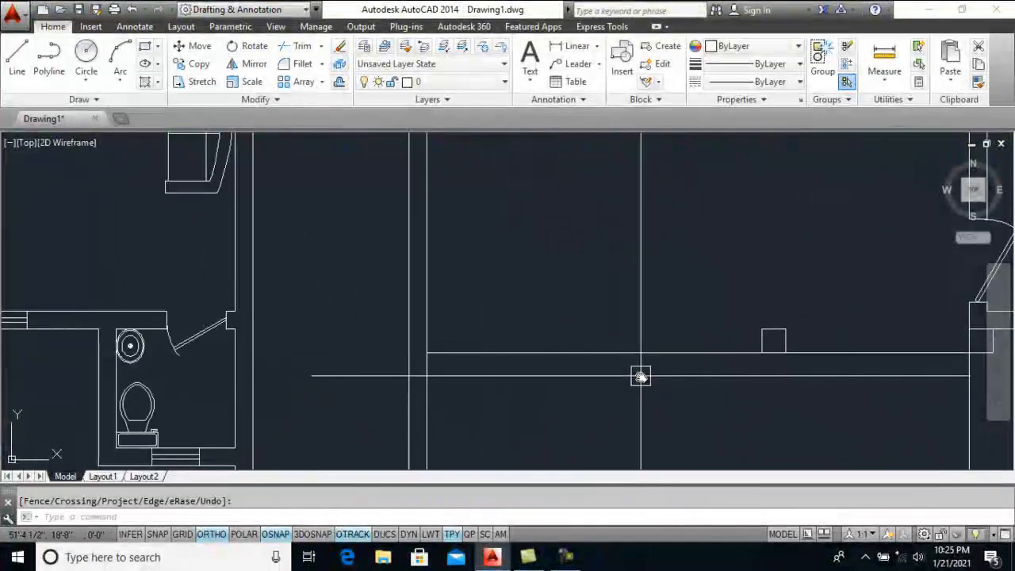
# Create a multiline text label "Bath" with a text height of 1' in the empty space beside the original floor plan
pyautogui.scroll(-5, 666, 371)
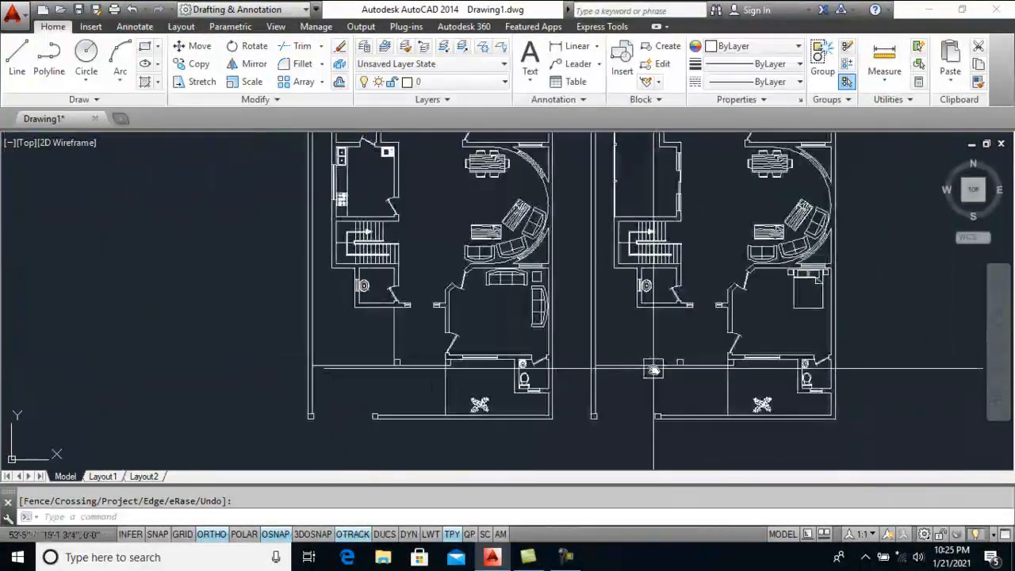
pyautogui.scroll(3, 648, 344)
pyautogui.scroll(-2, 690, 331)
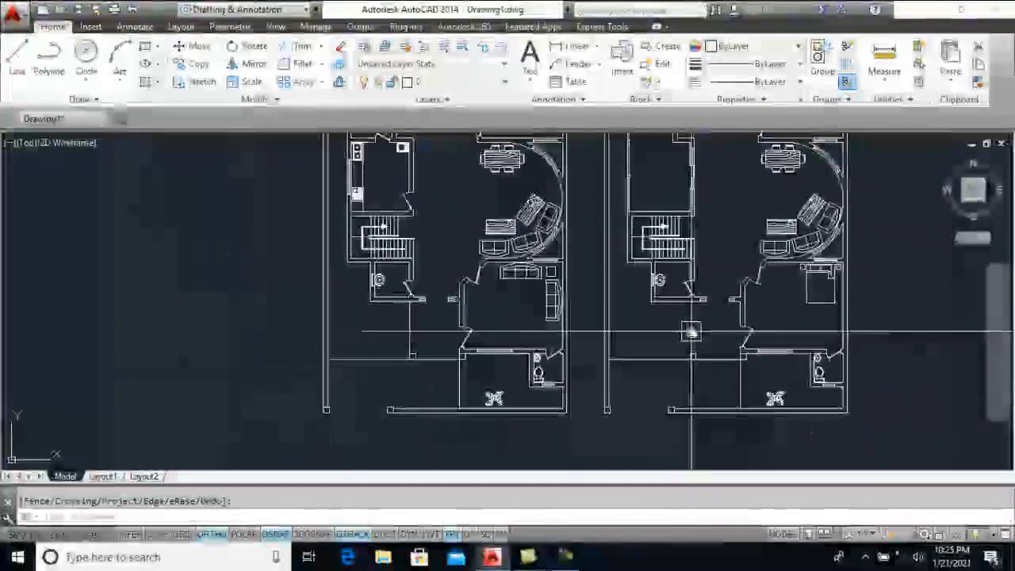
pyautogui.moveTo(609, 261); pyautogui.dragTo(666, 340, button='middle')
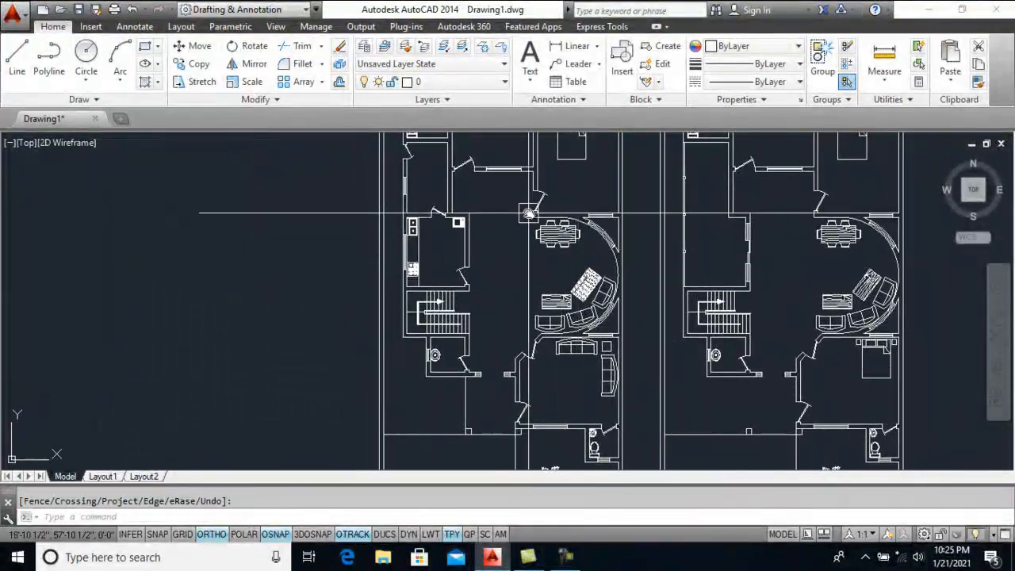
pyautogui.moveTo(528, 213); pyautogui.dragTo(578, 307, button='middle')
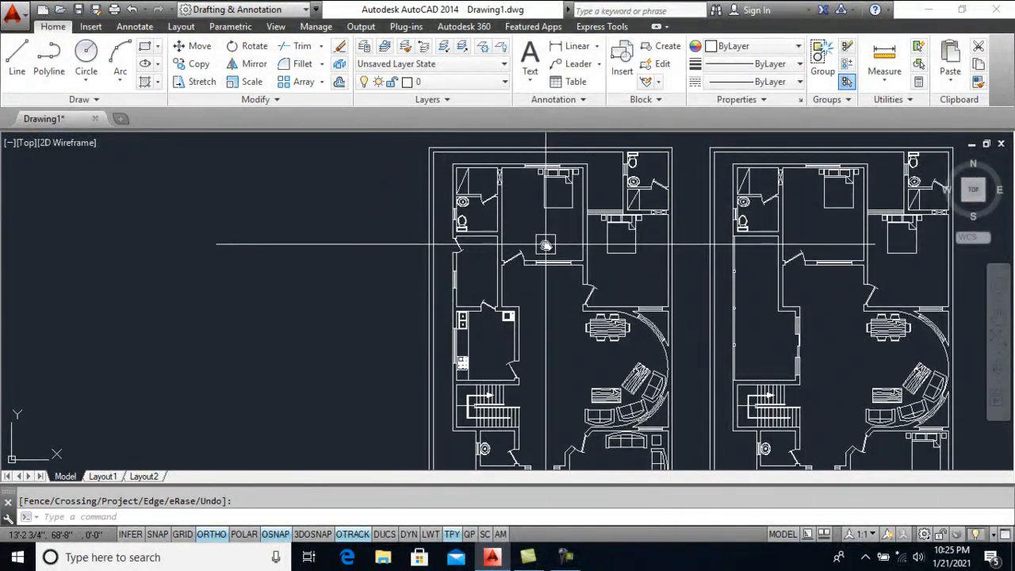
pyautogui.scroll(3, 520, 224)
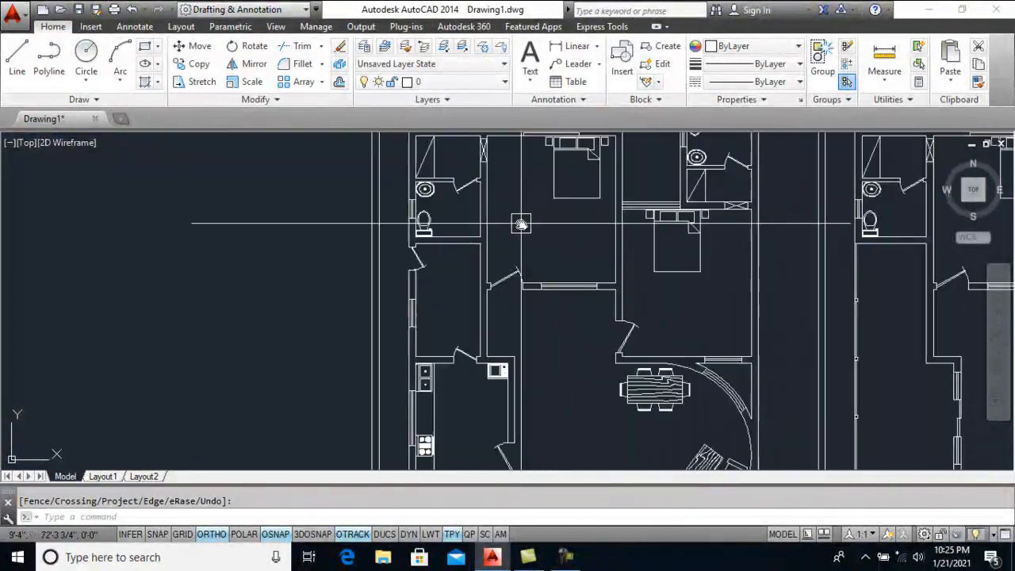
pyautogui.moveTo(520, 224); pyautogui.dragTo(526, 267, button='middle')
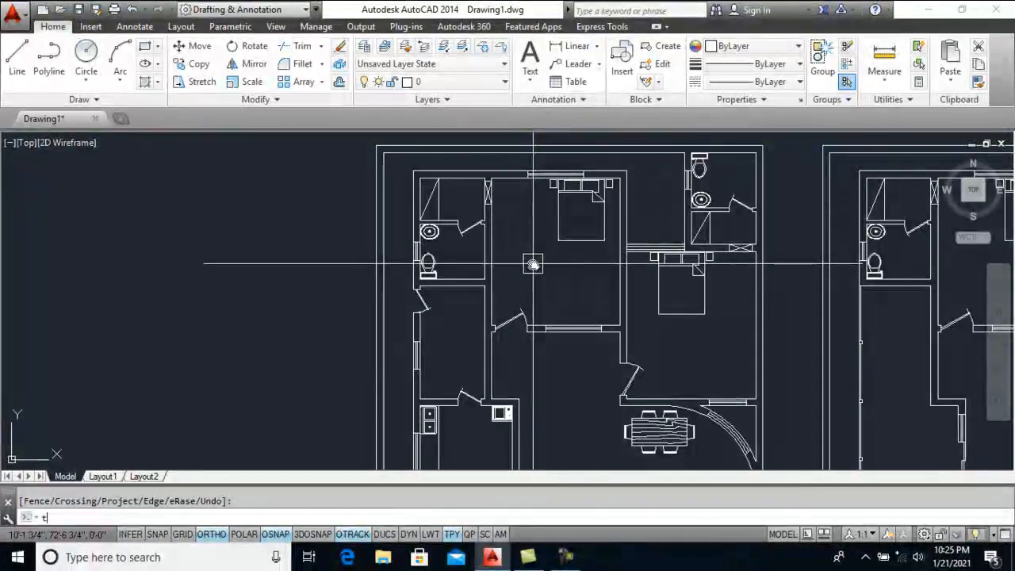
pyautogui.write('mt')
pyautogui.press('Return')
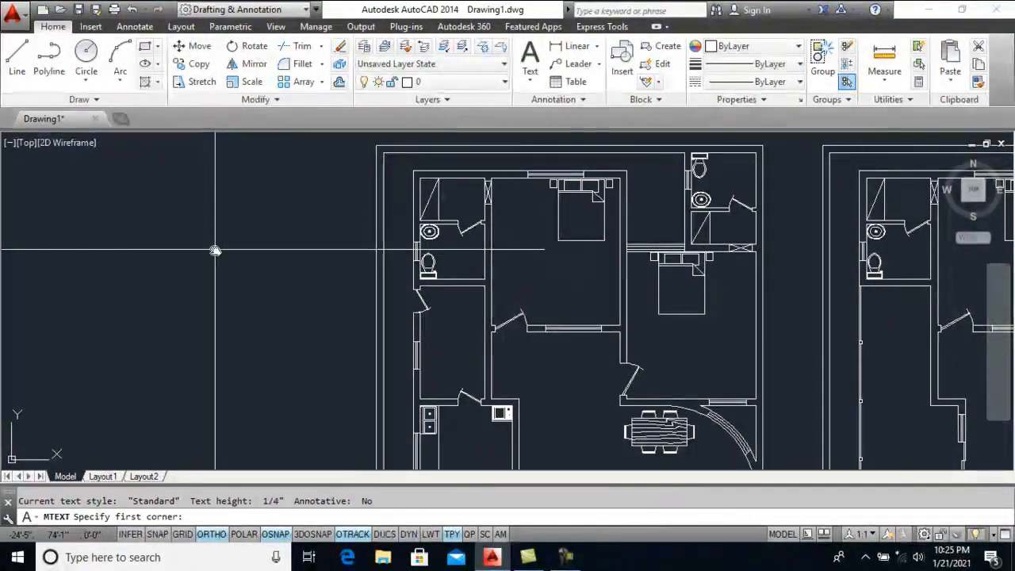
pyautogui.click(215, 250)
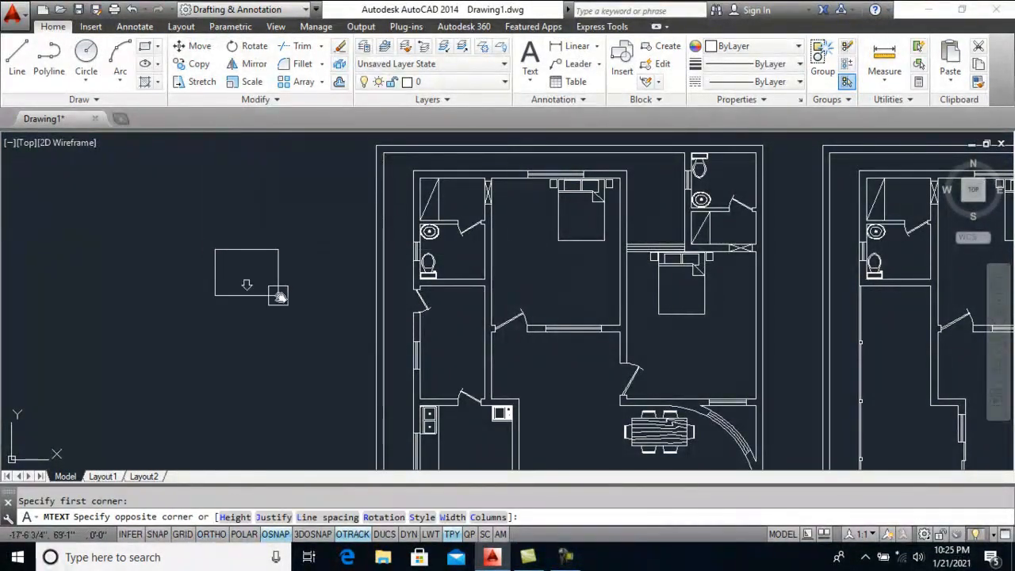
pyautogui.click(348, 137)
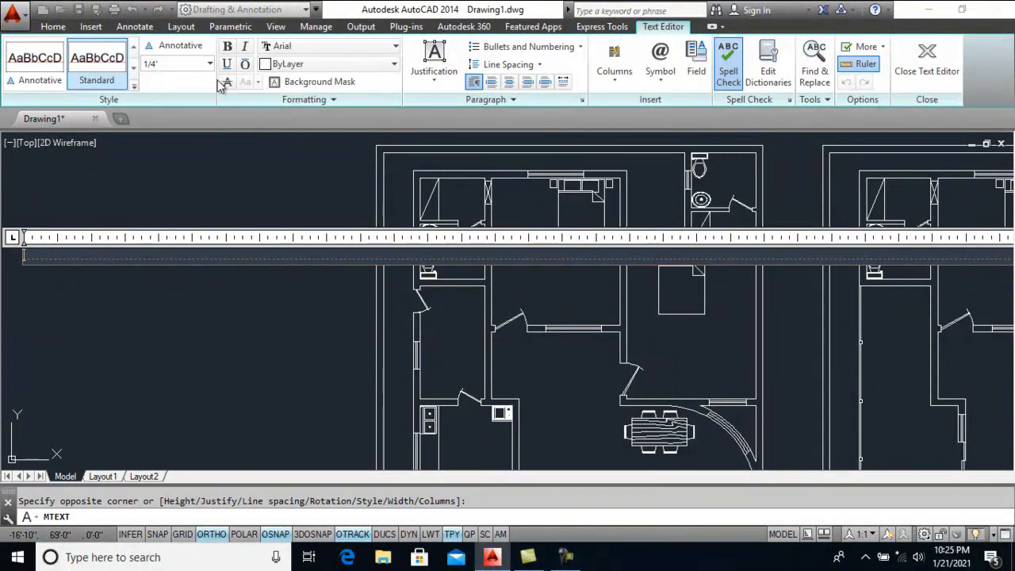
pyautogui.write("1'")
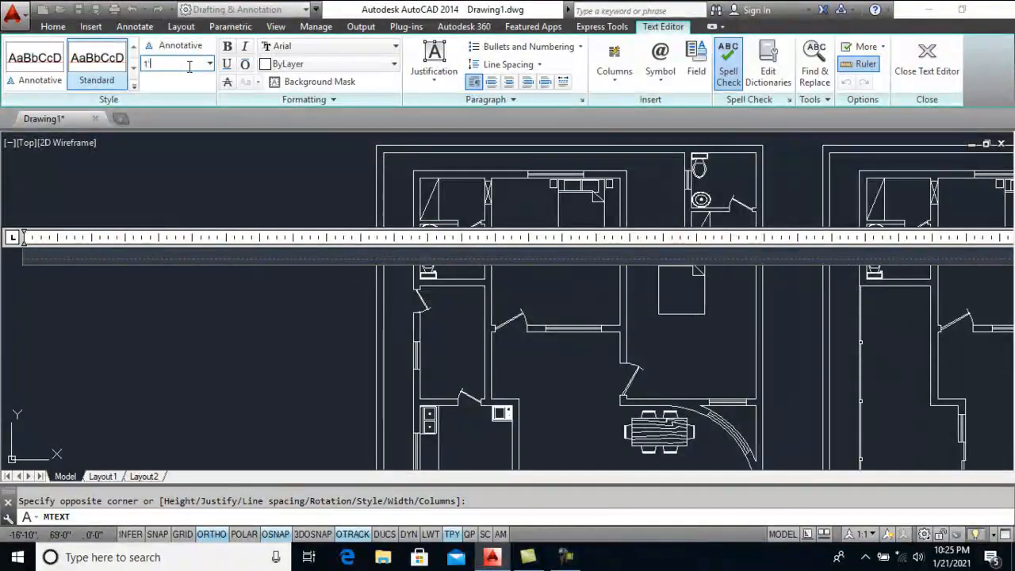
pyautogui.press('Return')
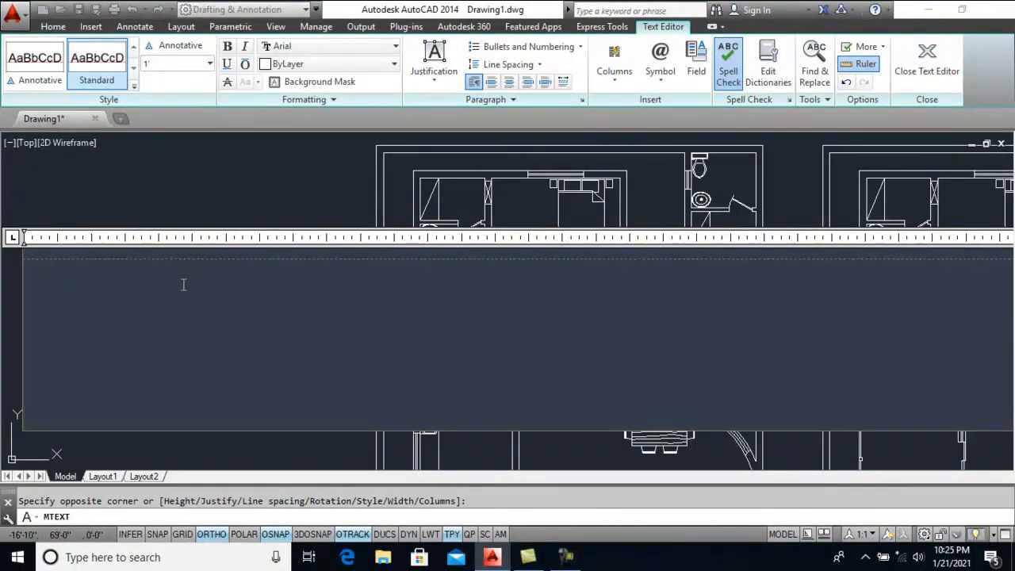
pyautogui.write('Bath')
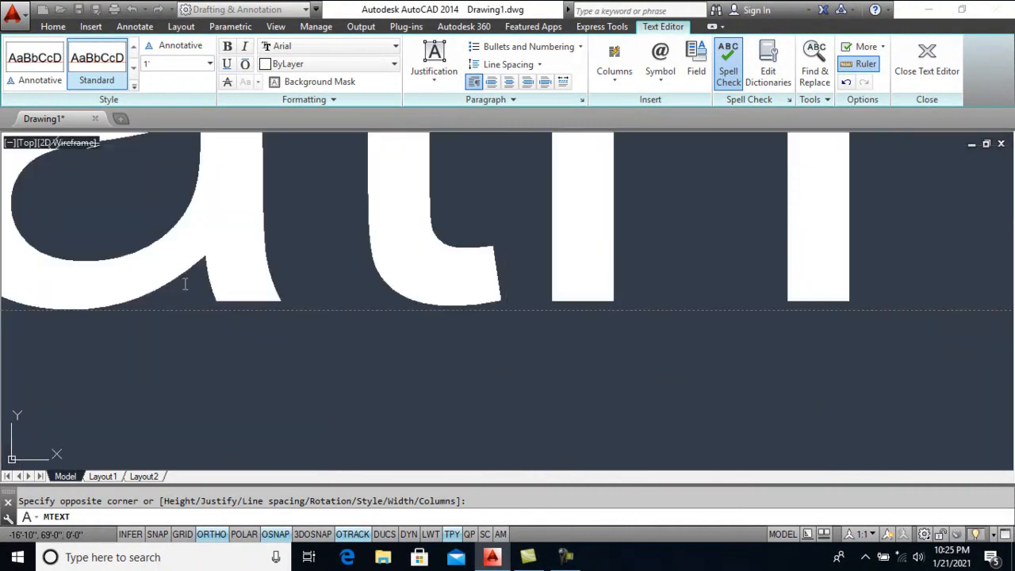
pyautogui.click(926, 63)
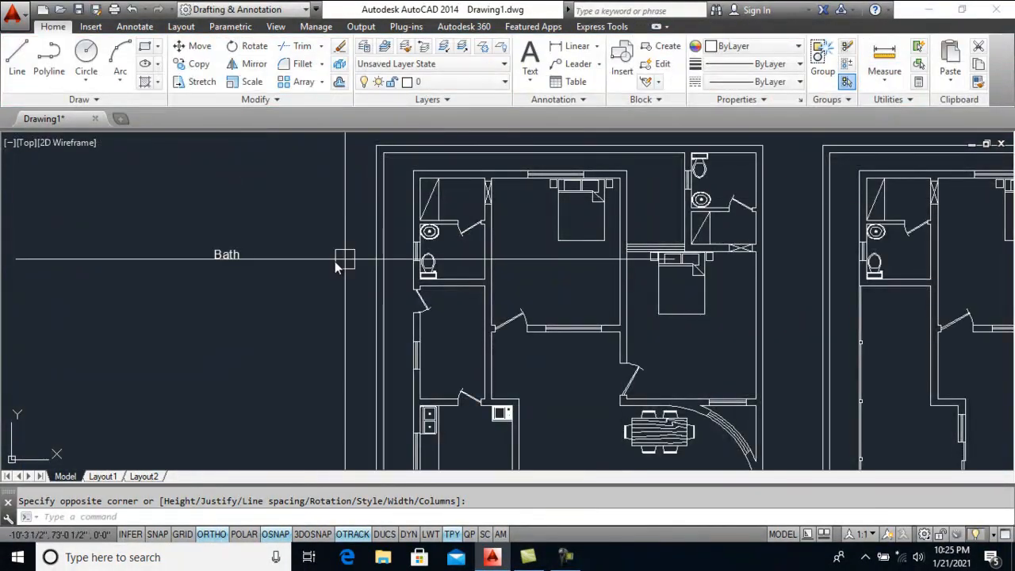
# Move the "Bath" label into the original plan's upper-left bathroom, beside the toilet
pyautogui.write('m')
pyautogui.press('space')
pyautogui.click(235, 260)
pyautogui.press('space')
pyautogui.click(214, 259)
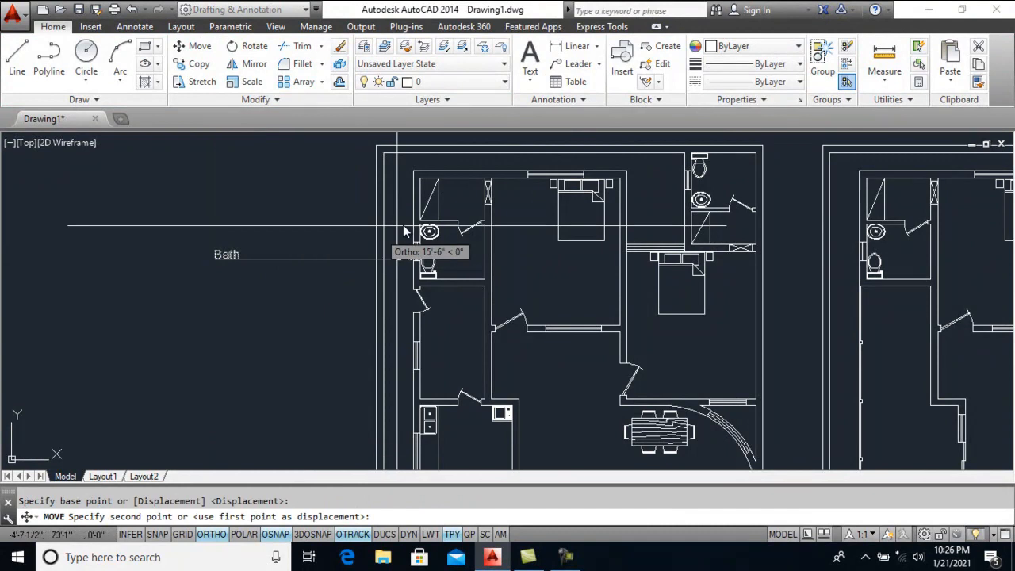
pyautogui.click(445, 262)
# Copy the "Bath" label horizontally into the adjacent bedroom, below the bed
pyautogui.write('co')
pyautogui.press('space')
pyautogui.click(447, 256)
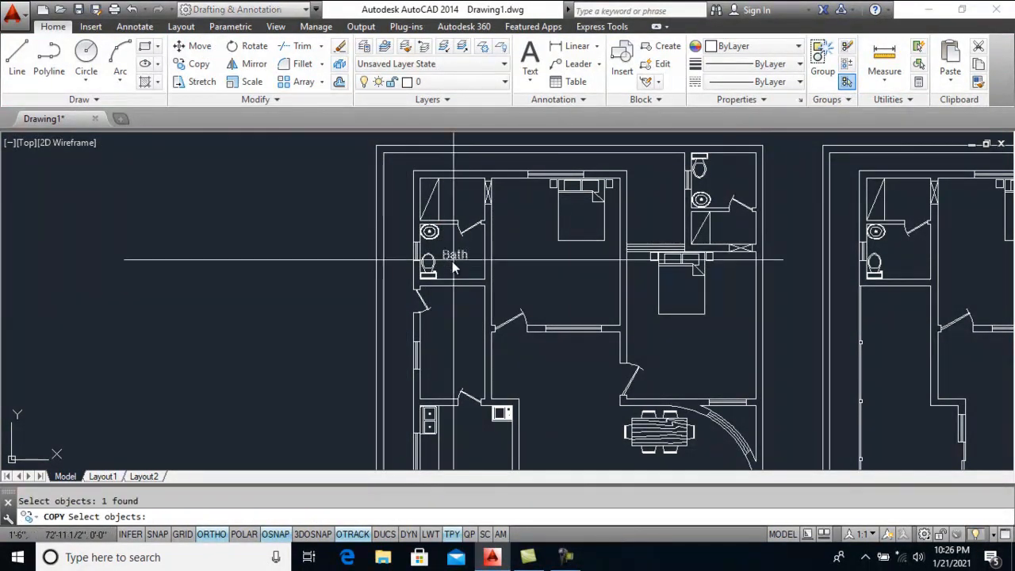
pyautogui.press('space')
pyautogui.click(443, 262)
pyautogui.click(533, 264)
pyautogui.scroll(3, 537, 270)
pyautogui.press('Return')
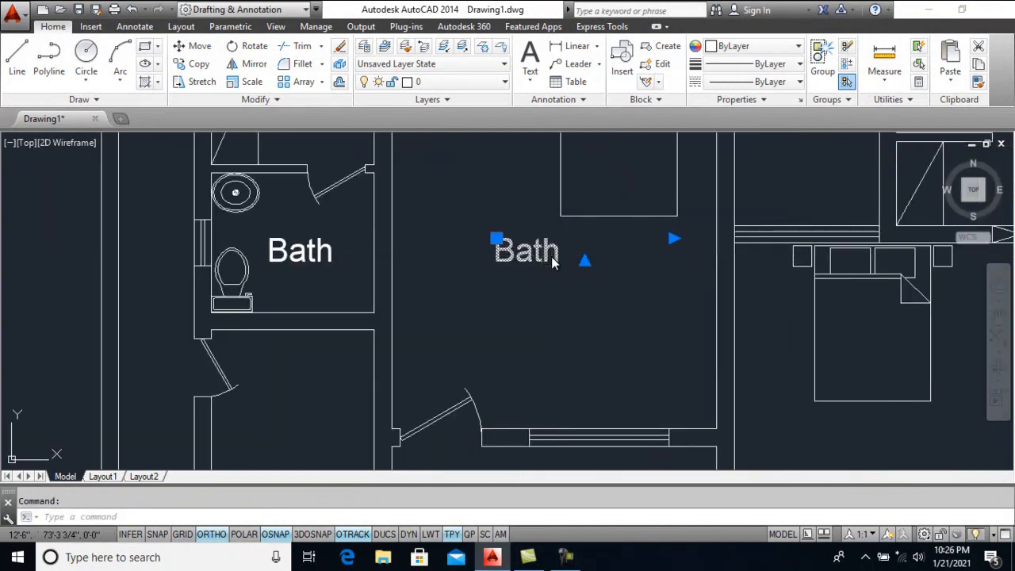
# Change the copied label in the bedroom to "Master Bedroom" on two lines
pyautogui.doubleClick(523, 252)
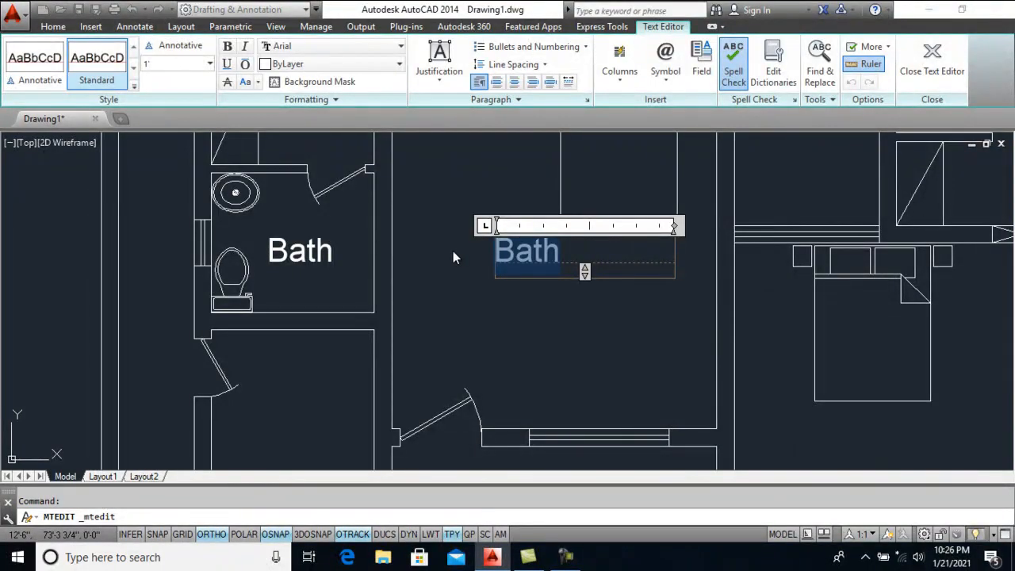
pyautogui.write('Master')
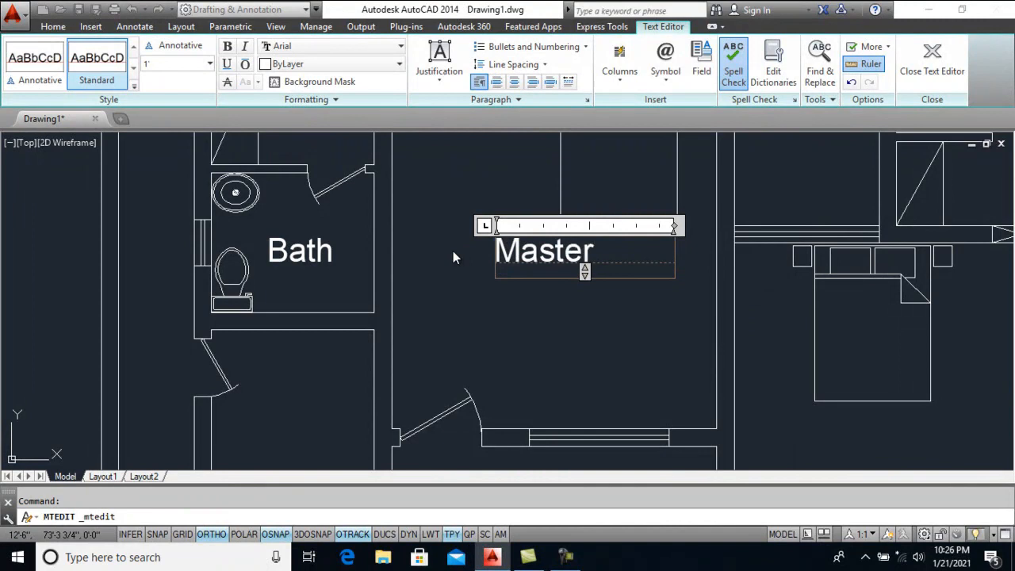
pyautogui.press('Return')
pyautogui.write('B')
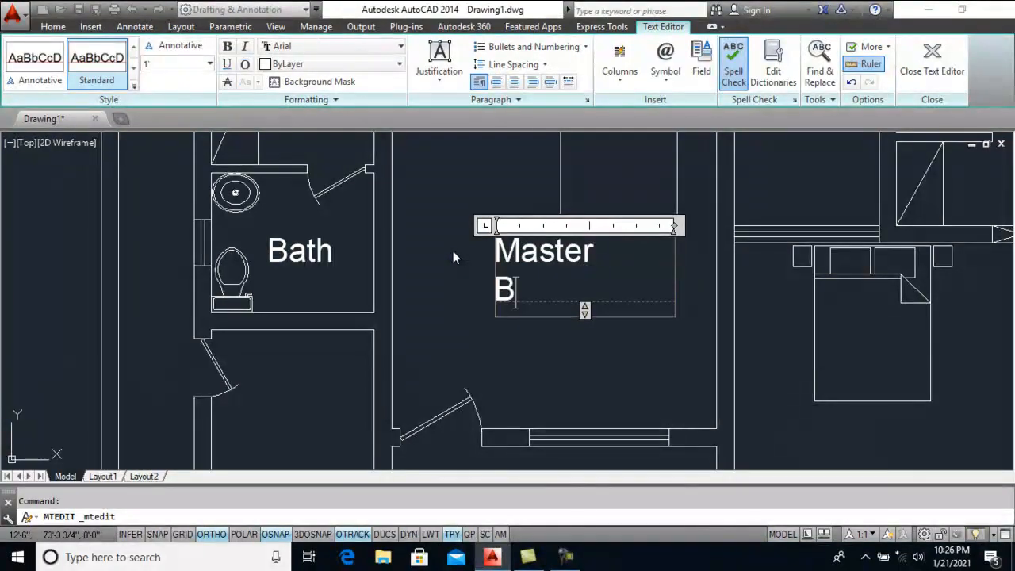
pyautogui.write('edroom')
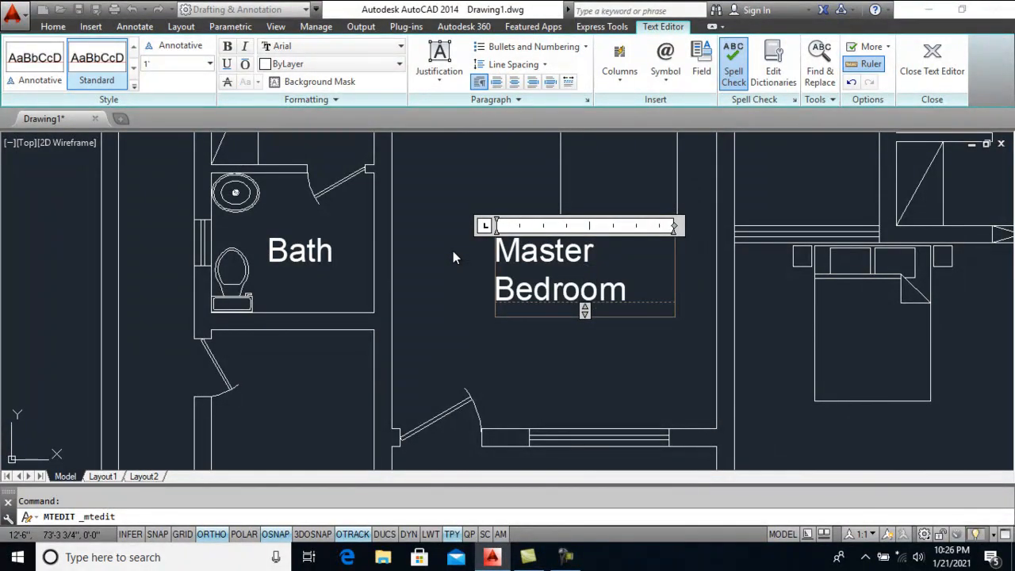
pyautogui.click(904, 93)
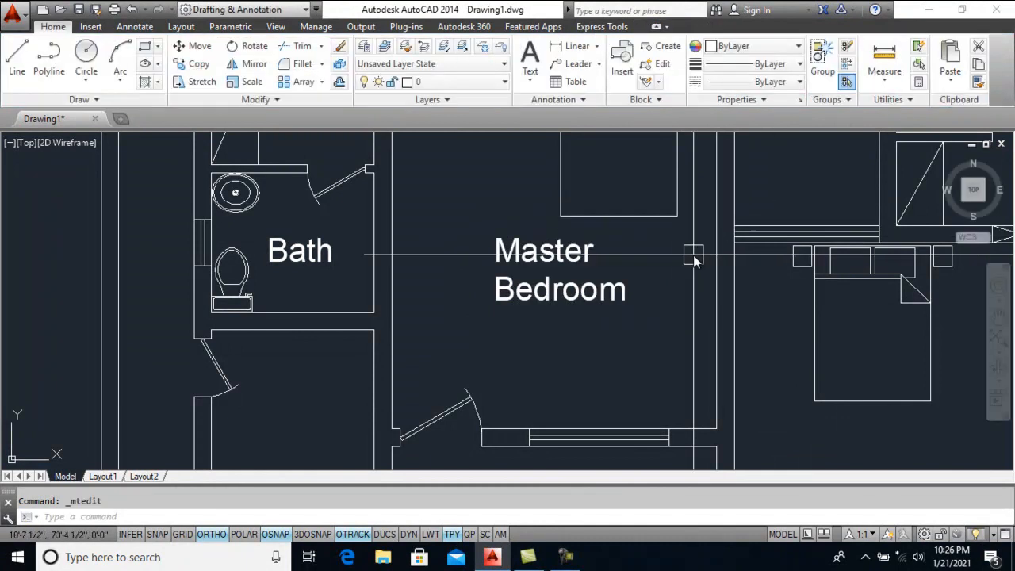
# Copy the "Master Bedroom" label into the second bedroom on the plan's right side
pyautogui.scroll(-2, 646, 287)
pyautogui.write('co')
pyautogui.press('Return')
pyautogui.click(611, 292)
pyautogui.press('Return')
pyautogui.click(552, 296)
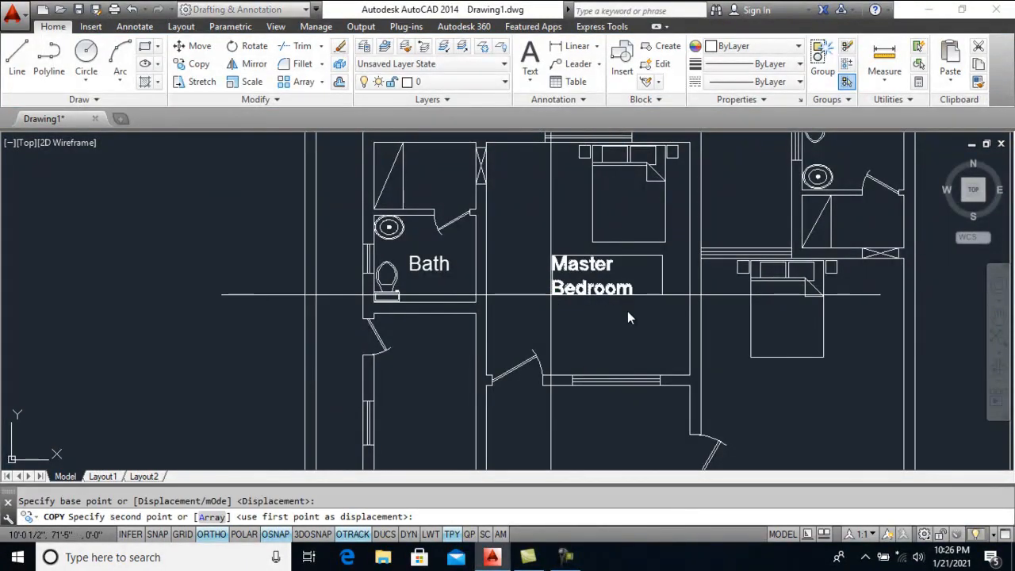
pyautogui.click(754, 364)
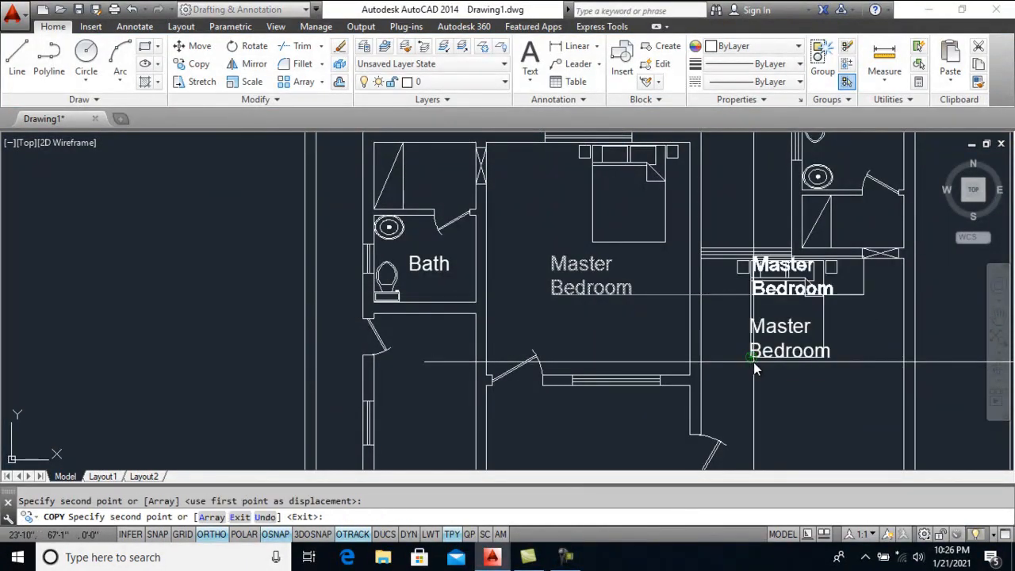
pyautogui.press('Return')
# Move the copied "Master Bedroom" label straight down so it sits below the second bedroom's bed
pyautogui.moveTo(765, 381); pyautogui.dragTo(752, 308, button='middle')
pyautogui.write('m')
pyautogui.press('Return')
pyautogui.click(734, 269)
pyautogui.press('Return')
pyautogui.click(778, 336)
pyautogui.click(782, 389)
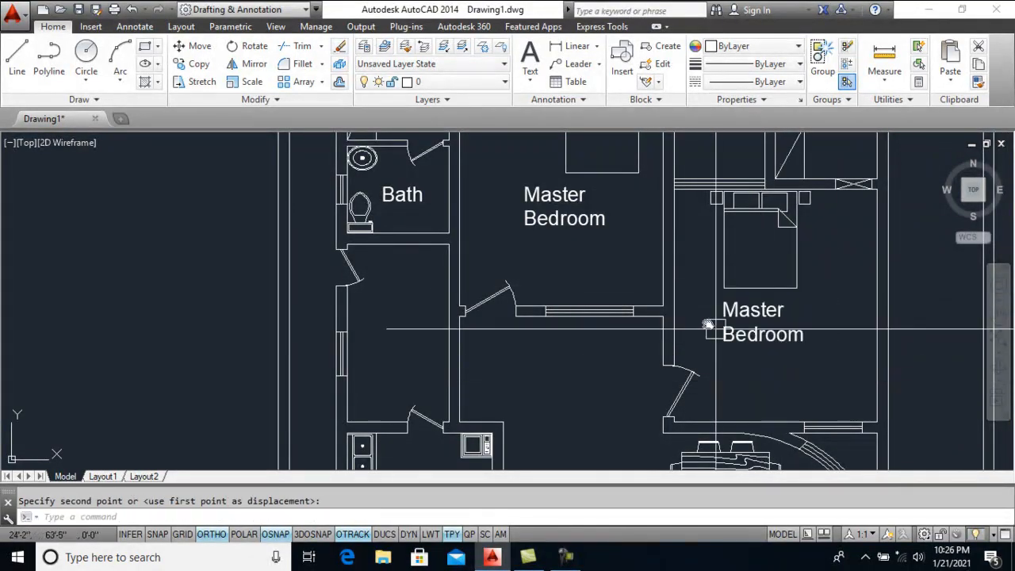
# Copy the "Bath" label from the upper-left bathroom into the upper-right bathroom, using matching room corners as reference points
pyautogui.moveTo(641, 256); pyautogui.dragTo(642, 352, button='middle')
pyautogui.write('co')
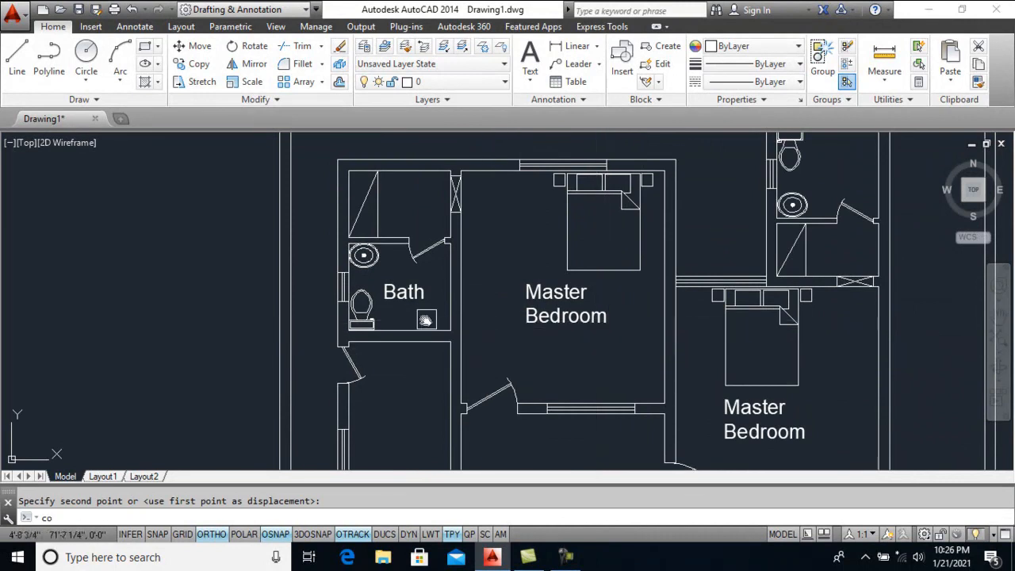
pyautogui.click(402, 293)
pyautogui.press('Return')
pyautogui.click(351, 335)
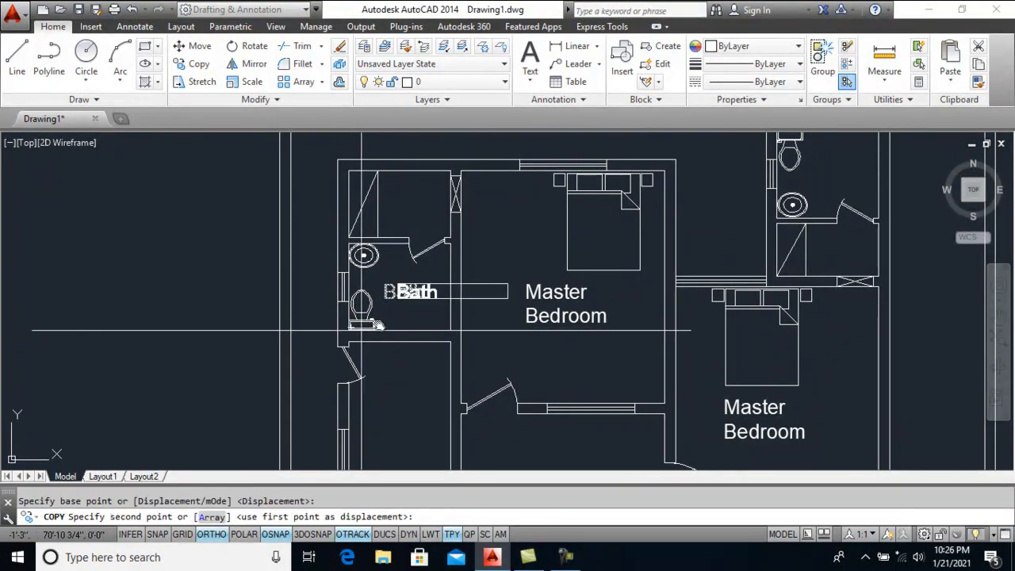
pyautogui.moveTo(801, 220); pyautogui.dragTo(706, 347, button='middle')
pyautogui.click(681, 345)
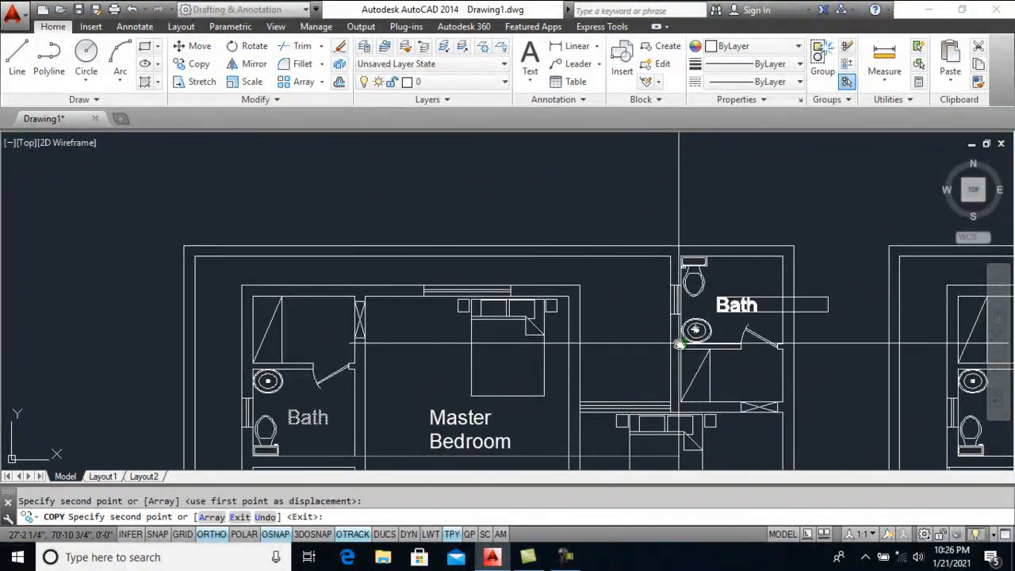
pyautogui.scroll(-1, 778, 213)
pyautogui.press('Return')
pyautogui.moveTo(771, 298); pyautogui.dragTo(773, 224, button='middle')
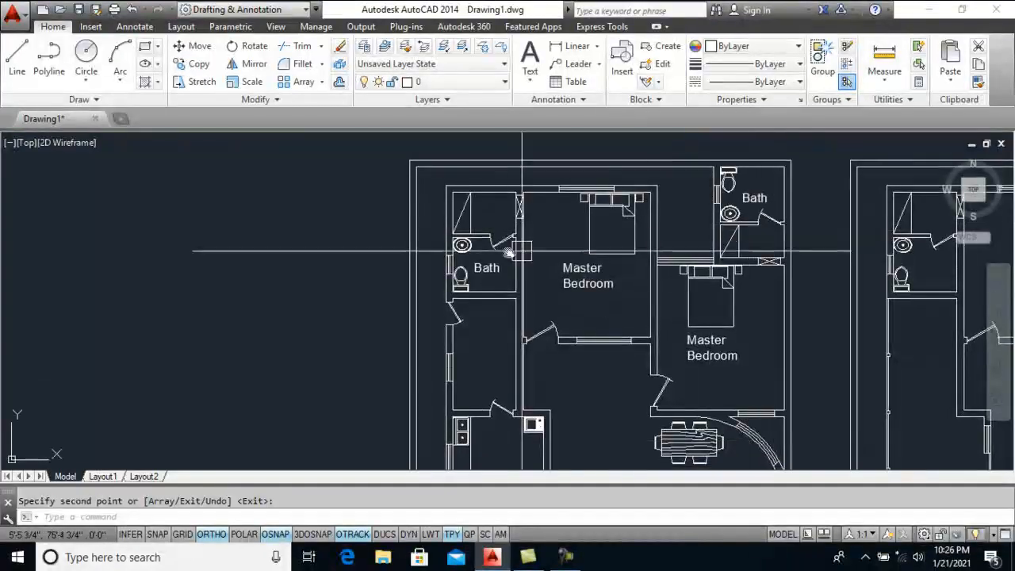
# Copy the "Bath" label straight up into the dressing area above the upper-left bathroom
pyautogui.scroll(1, 504, 252)
pyautogui.press('Escape')
pyautogui.write('co')
pyautogui.press('Return')
pyautogui.click(480, 270)
pyautogui.press('Return')
pyautogui.click(492, 275)
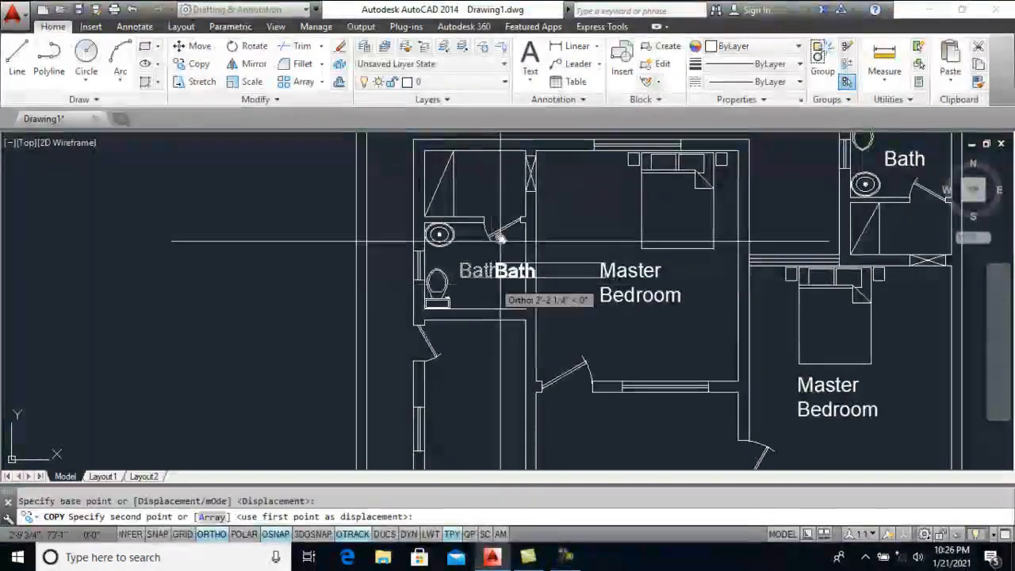
pyautogui.click(491, 195)
pyautogui.scroll(2, 484, 194)
pyautogui.press('Escape')
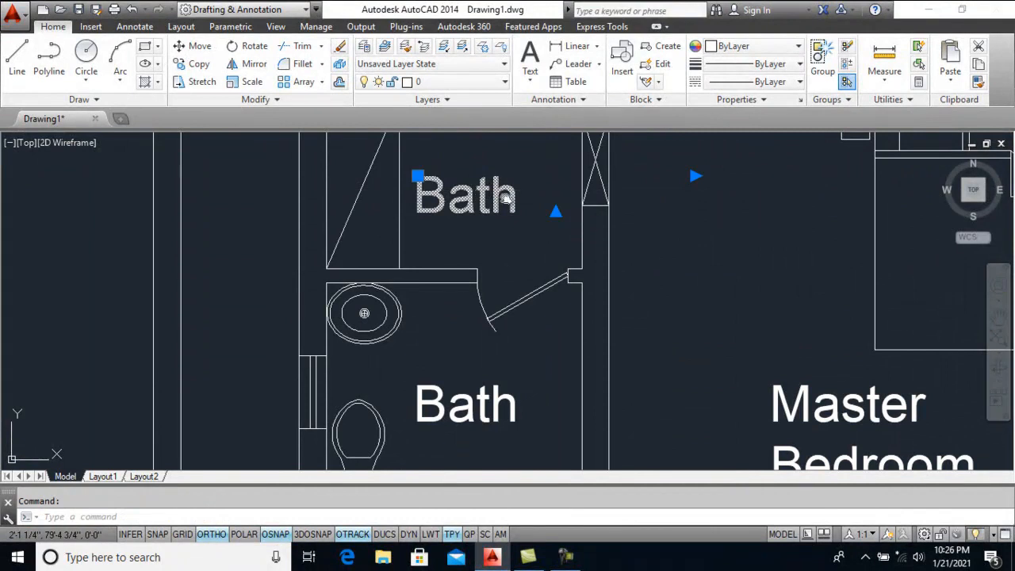
# Change the copied label in the dressing area to "Dress"
pyautogui.doubleClick(480, 197)
pyautogui.moveTo(453, 196); pyautogui.dragTo(420, 203)
pyautogui.write('Dress')
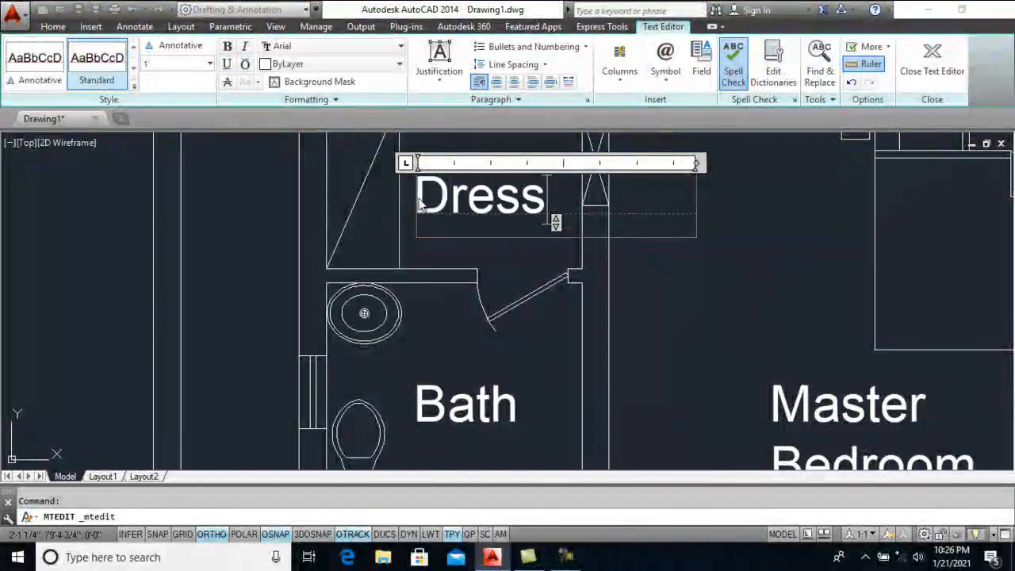
pyautogui.click(931, 61)
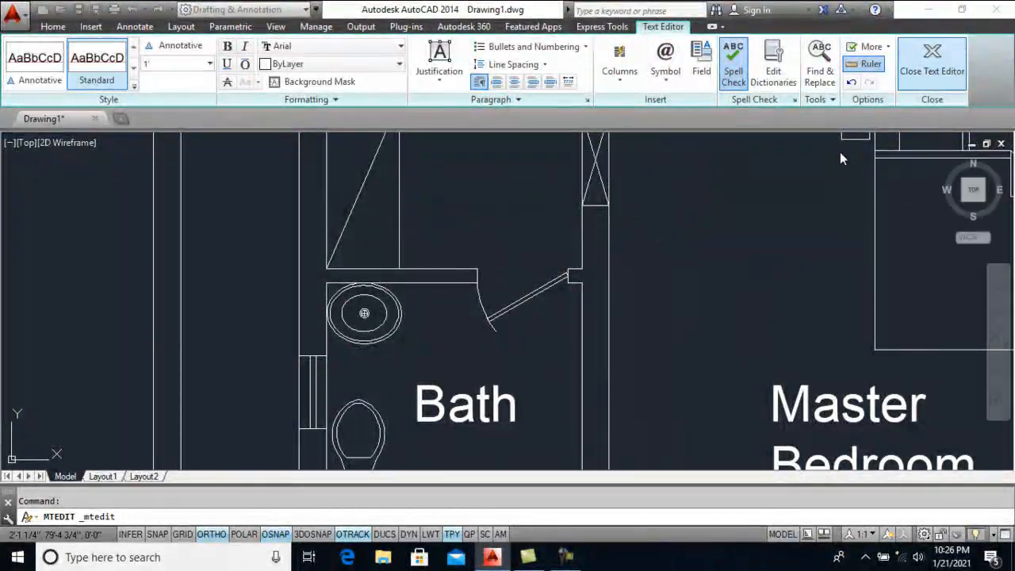
pyautogui.scroll(-8, 579, 196)
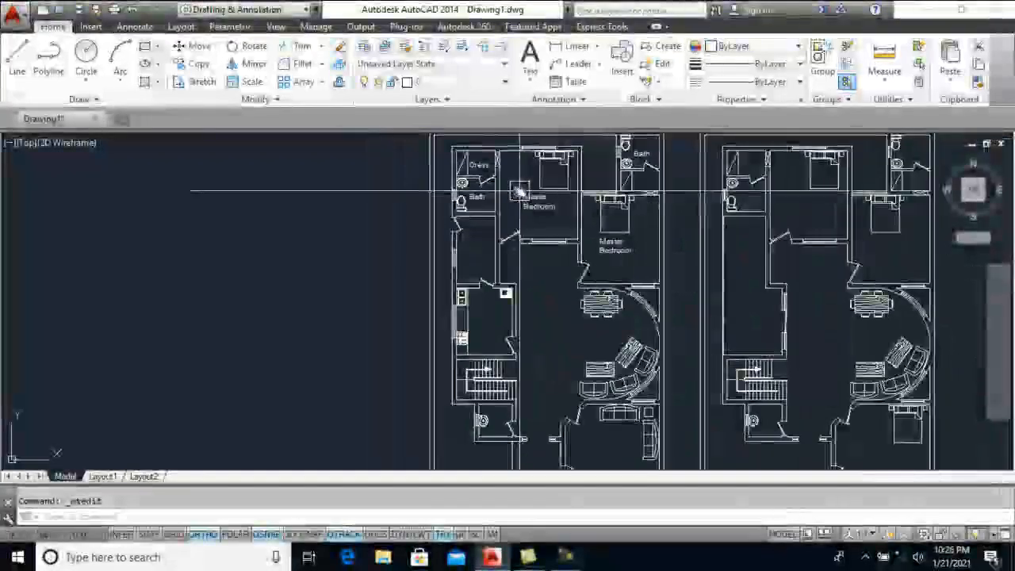
pyautogui.click(566, 556)
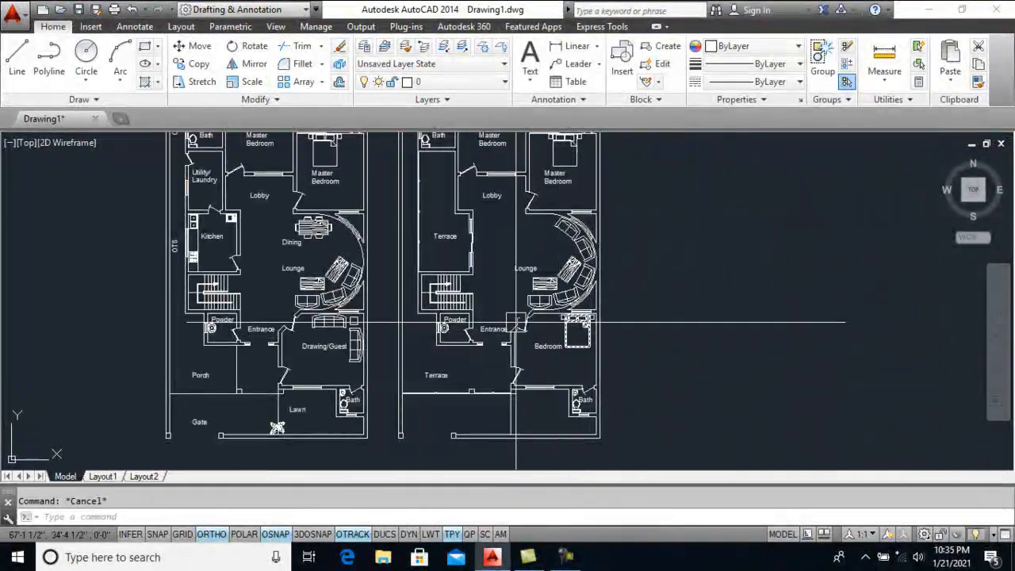
pyautogui.moveTo(516, 322); pyautogui.dragTo(583, 386, button='middle')
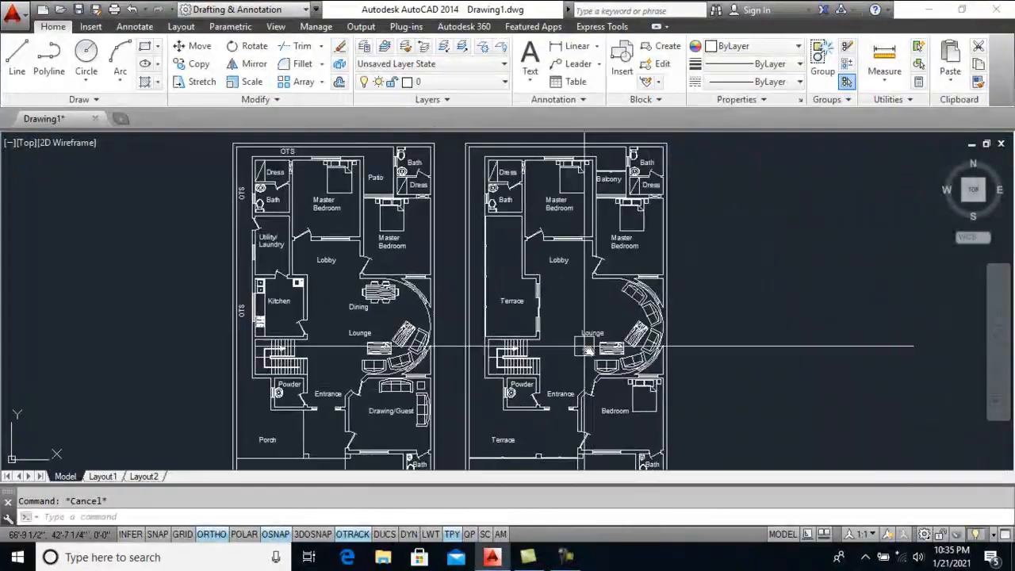
# Create two new layers in the drawing named "Walls" and "Window"
pyautogui.write('l')
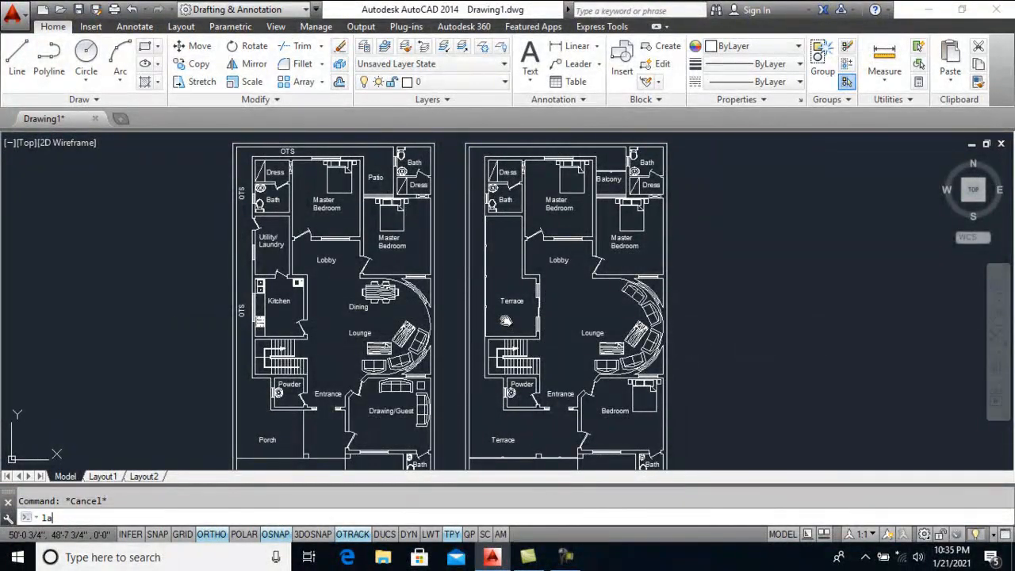
pyautogui.write('a')
pyautogui.press('Return')
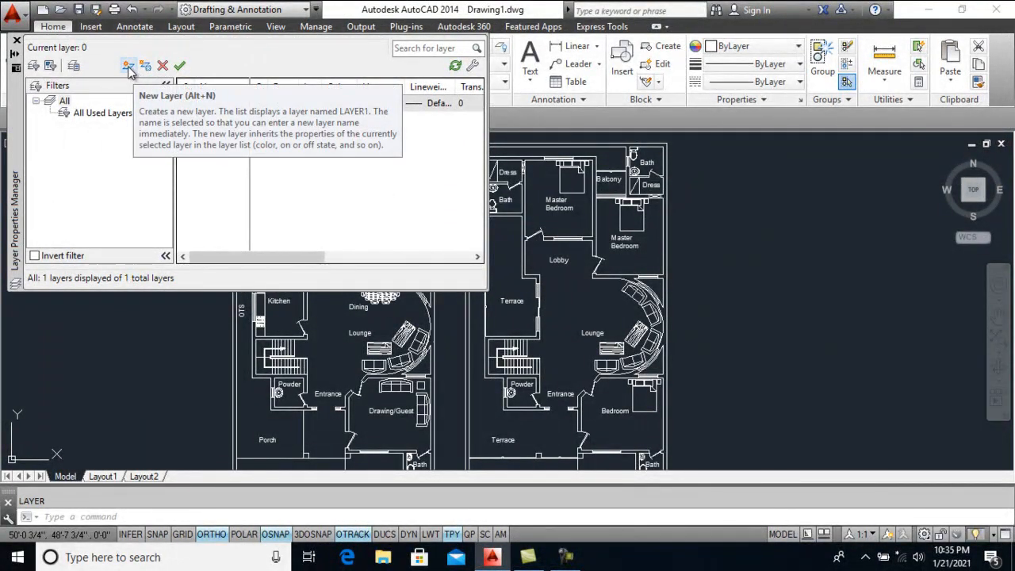
pyautogui.click(129, 67)
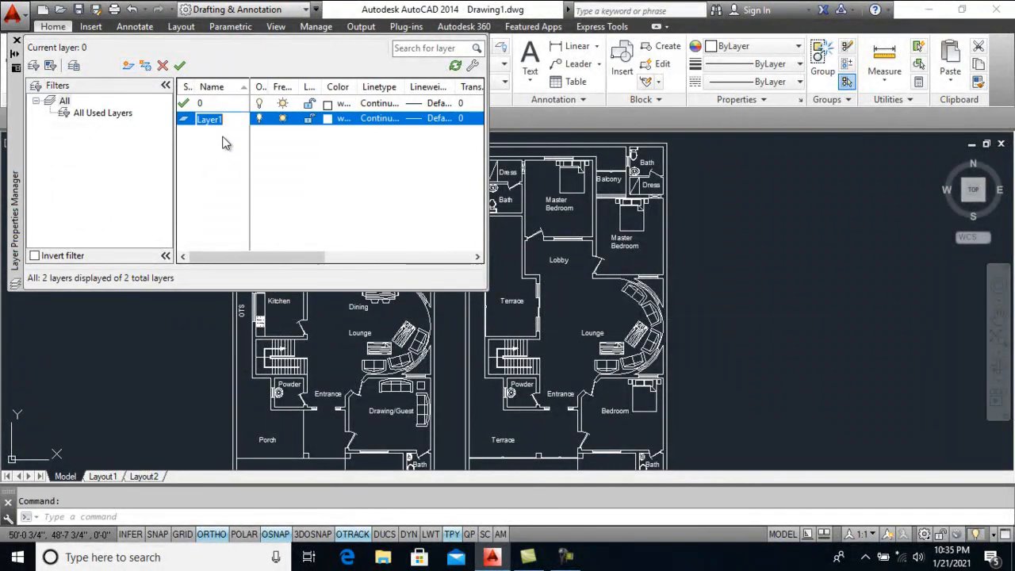
pyautogui.write('Walls')
pyautogui.press(',')
pyautogui.write('Window')
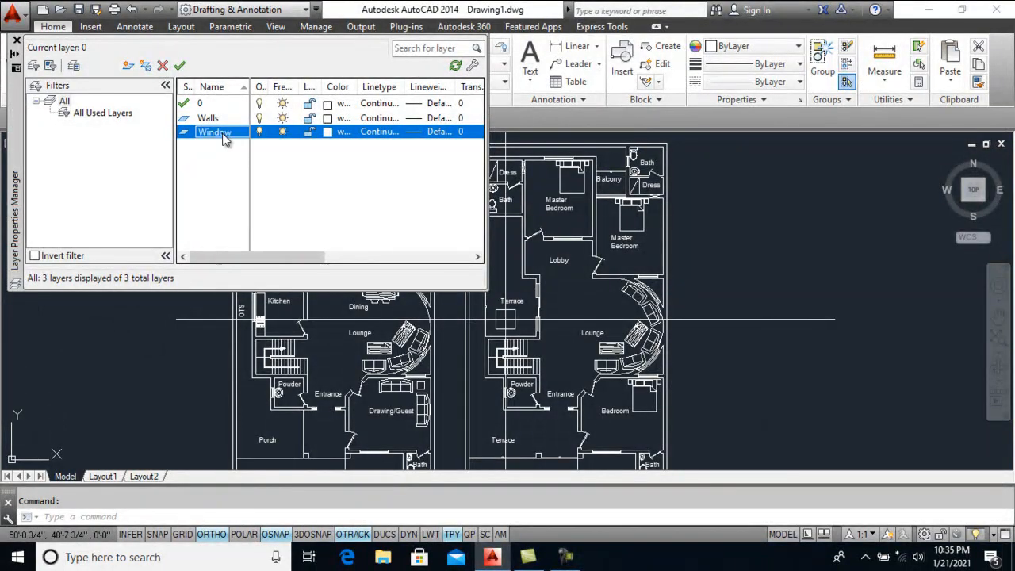
# Add three more layers named "Doors", "Furniture" and "text"
pyautogui.press(',')
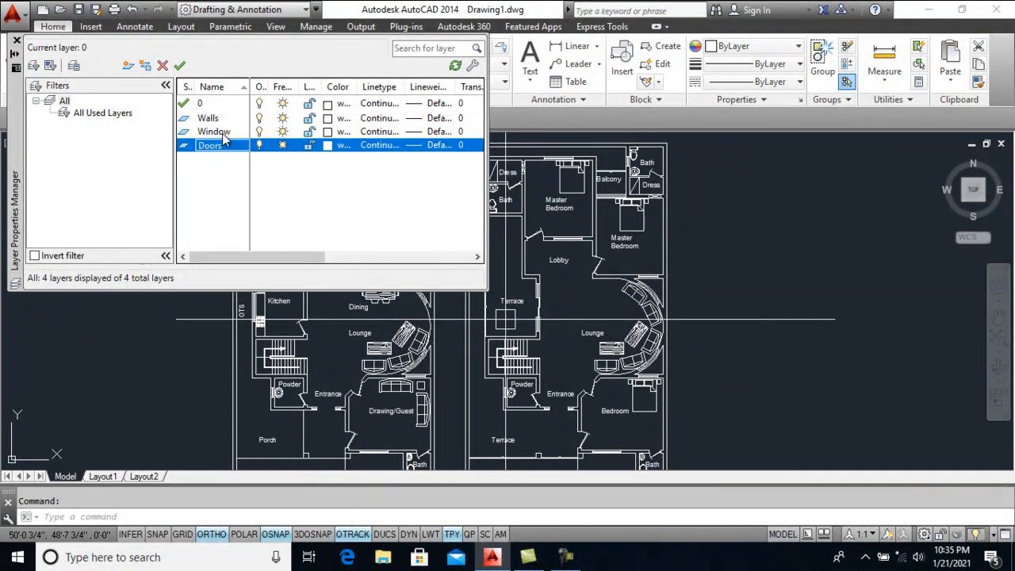
pyautogui.press(',')
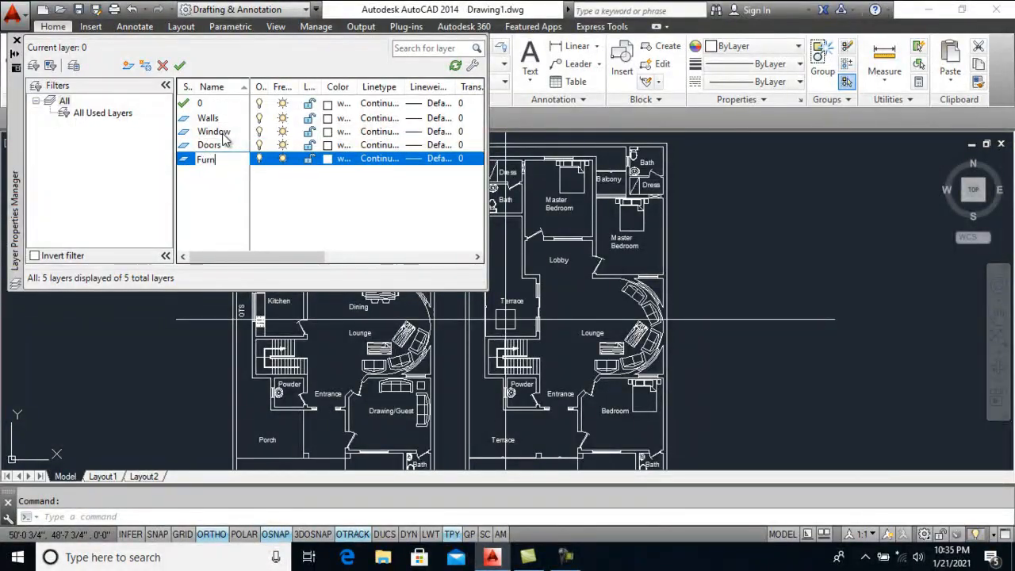
pyautogui.press(',')
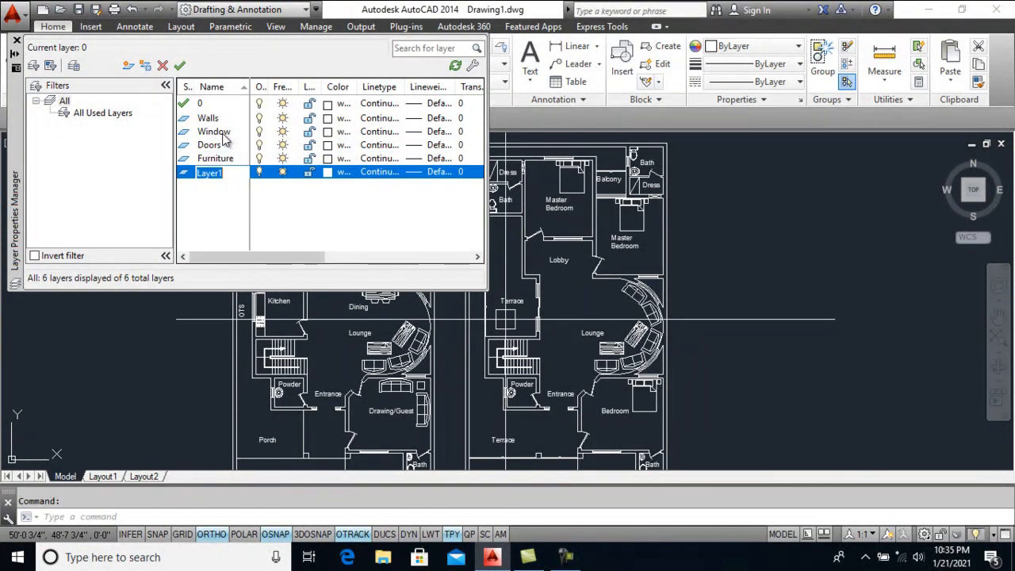
pyautogui.write('text')
pyautogui.press('BackSpace')
pyautogui.press('BackSpace')
pyautogui.press('BackSpace')
pyautogui.press('BackSpace')
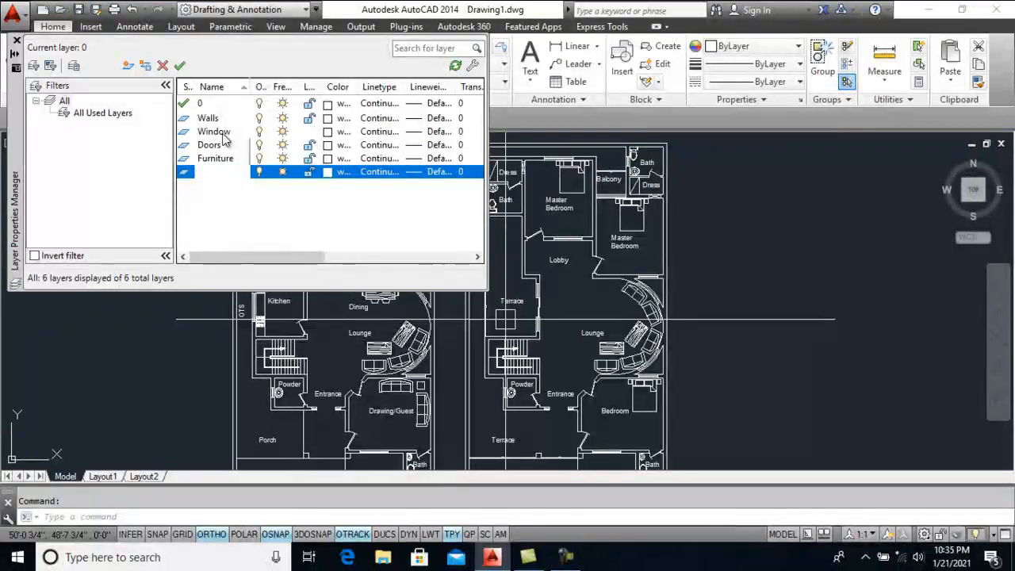
# Set the Furniture layer's color to index 30 and the text layer's color to index 20, and close the layer manager
pyautogui.click(326, 159)
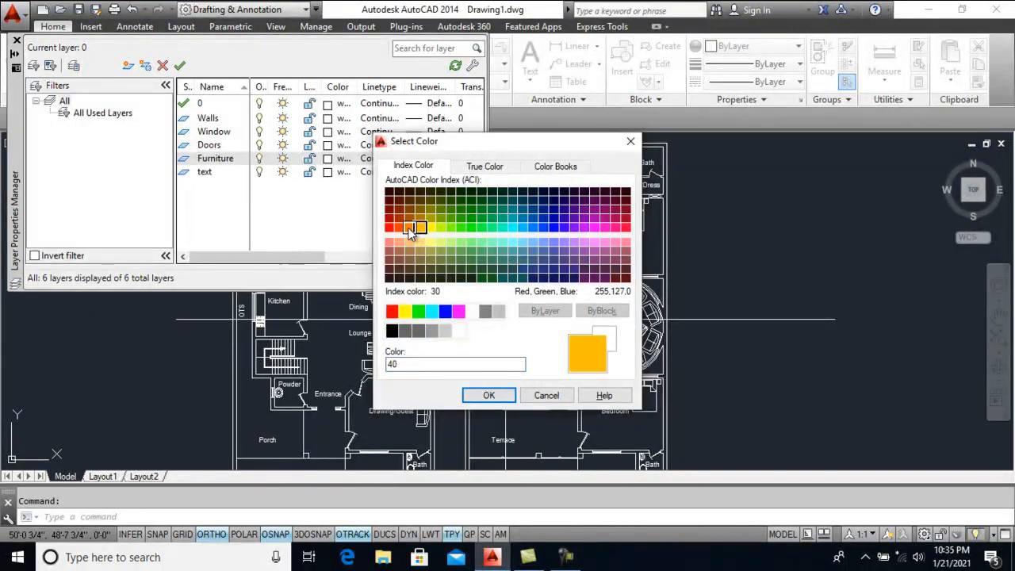
pyautogui.click(485, 395)
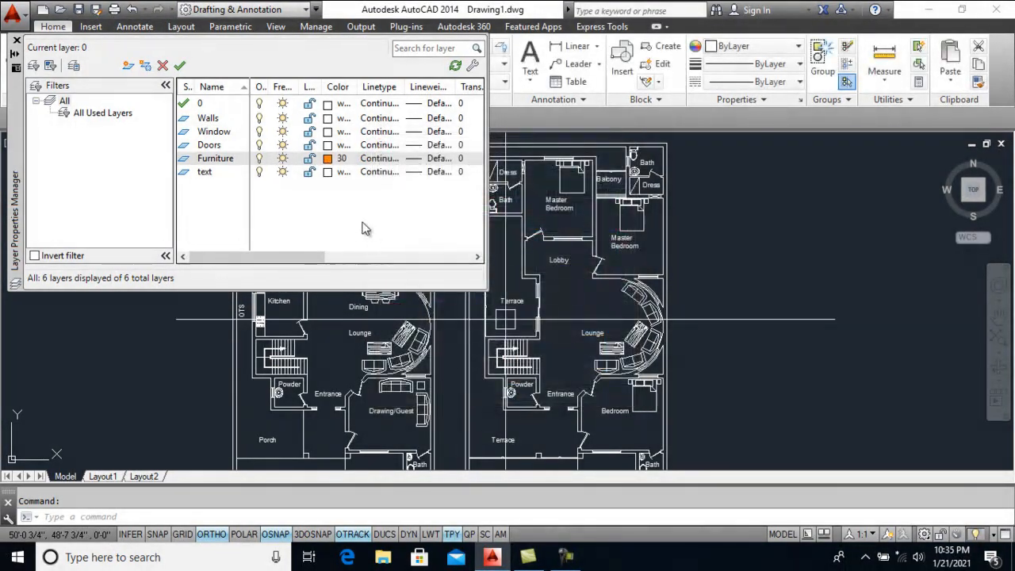
pyautogui.click(326, 174)
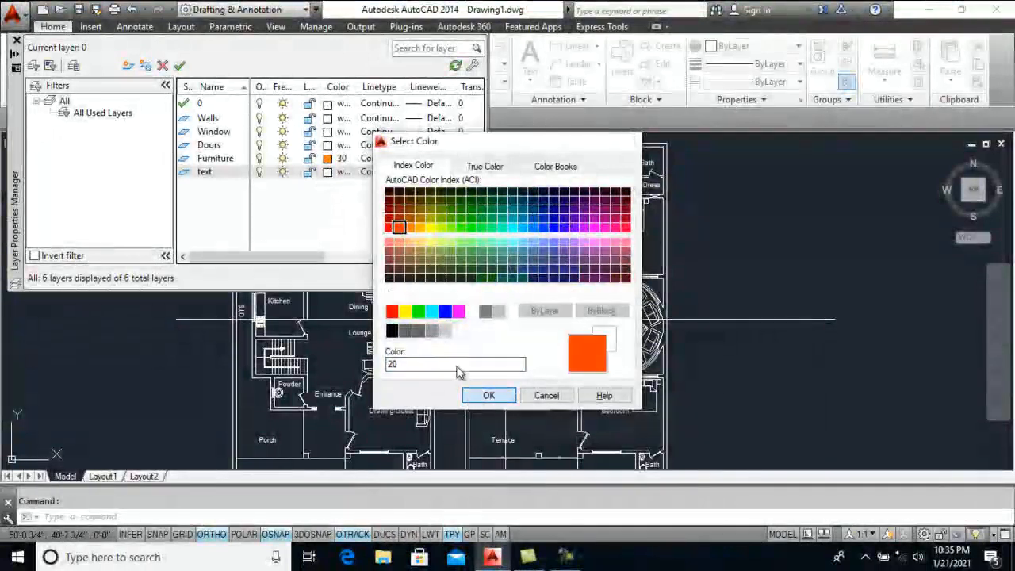
pyautogui.click(487, 395)
pyautogui.click(17, 40)
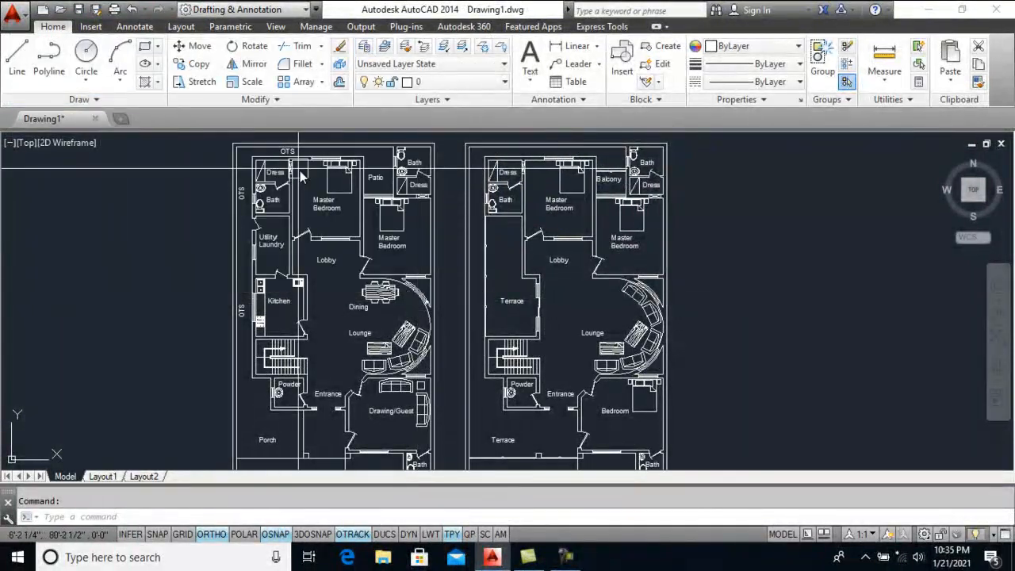
# Move the horizontal "OTS" label above the left plan's master bedroom onto the text layer
pyautogui.scroll(6, 298, 168)
pyautogui.click(316, 196)
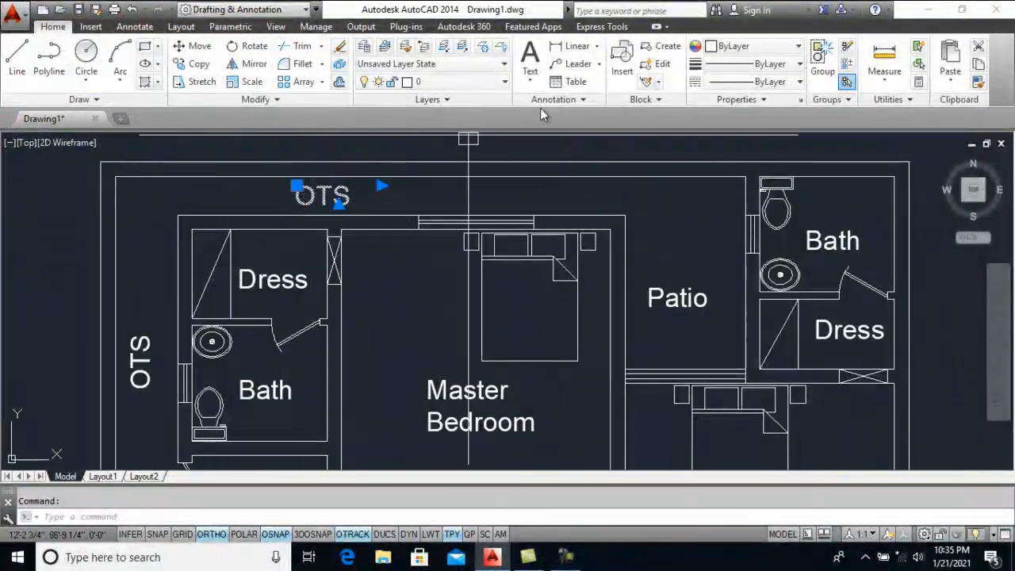
pyautogui.click(444, 82)
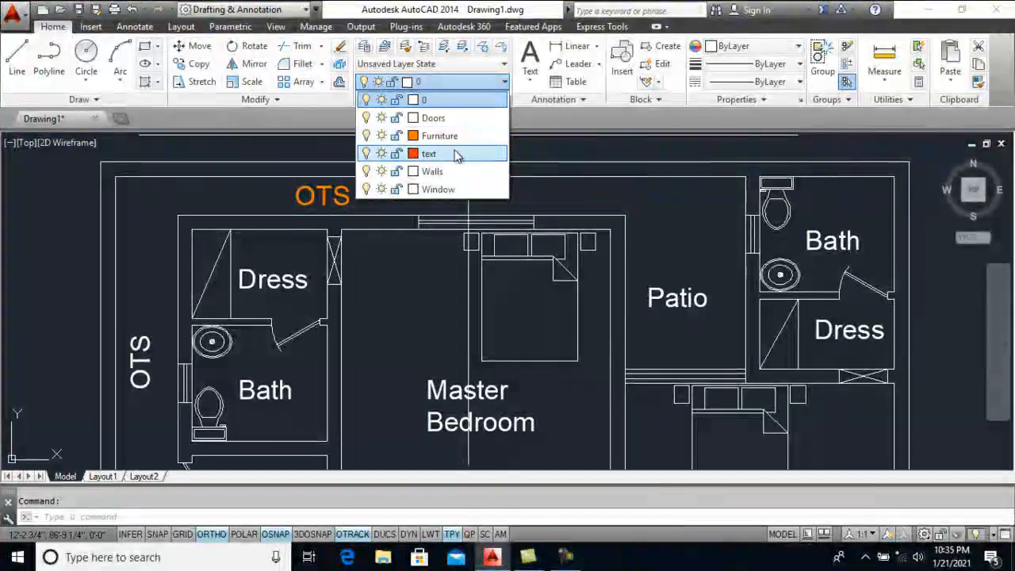
pyautogui.click(457, 155)
pyautogui.press('Escape')
# Try matching the horizontal "OTS" label's properties onto the nearby Dress, Bath and vertical "OTS" labels, and undo the match
pyautogui.write('ma')
pyautogui.click(315, 202)
pyautogui.click(280, 274)
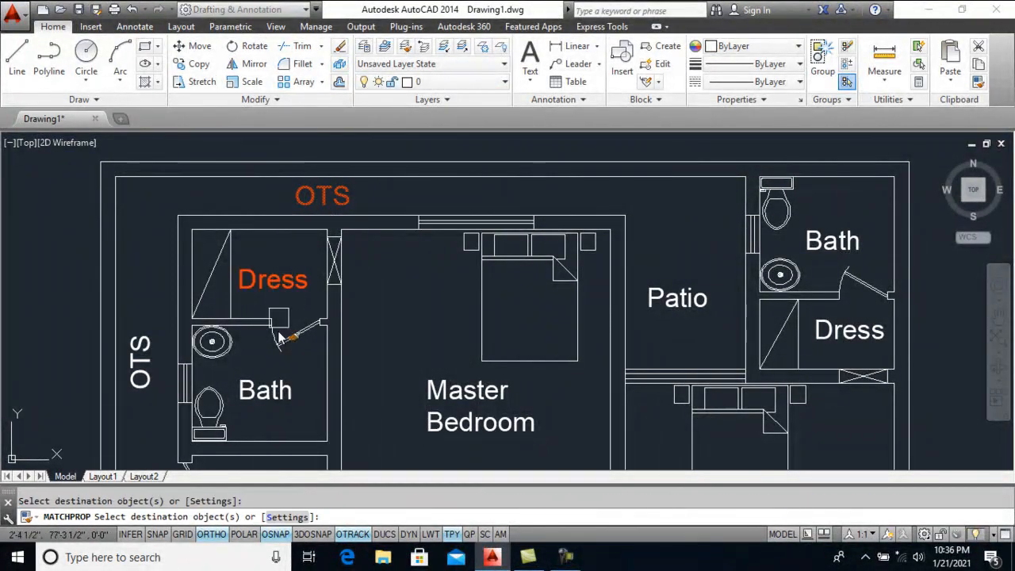
pyautogui.click(271, 404)
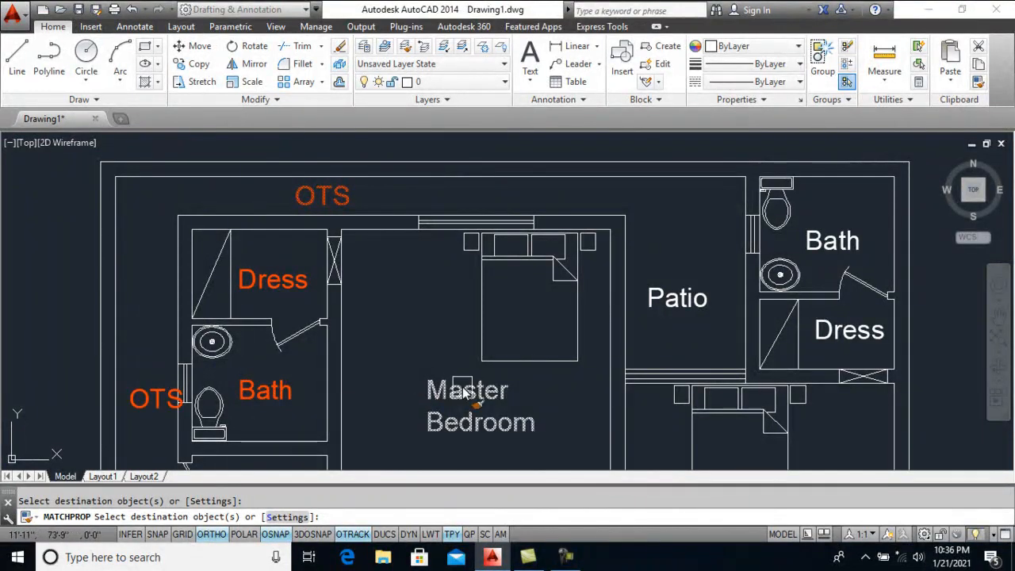
pyautogui.hotkey('ctrl', 'z')
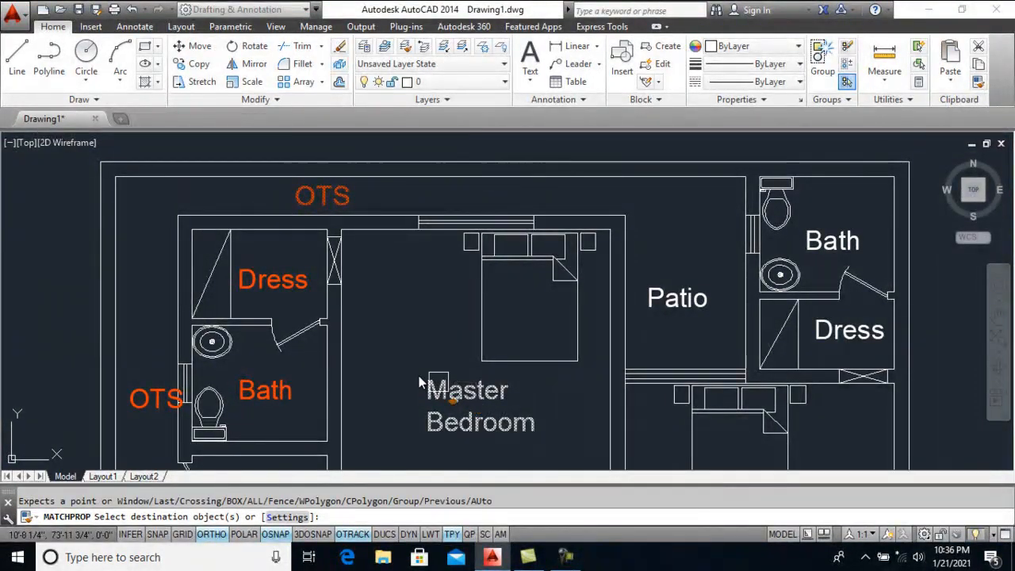
pyautogui.press('Escape')
pyautogui.hotkey('ctrl', 'z')
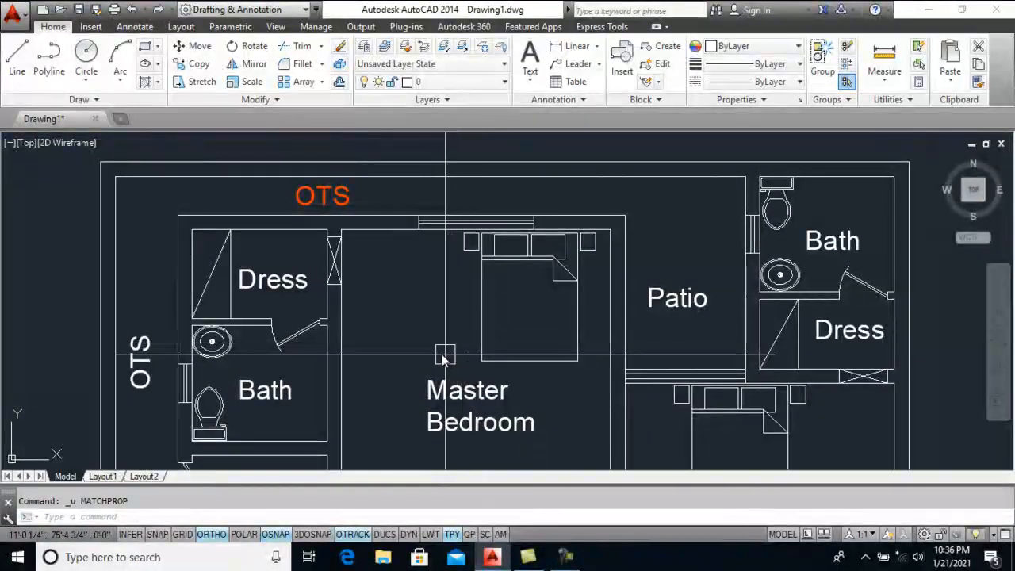
# Match the horizontal "OTS" label's properties onto the Dress, Bath, Master Bedroom and Patio labels across the left plan's upper rooms
pyautogui.write('ma')
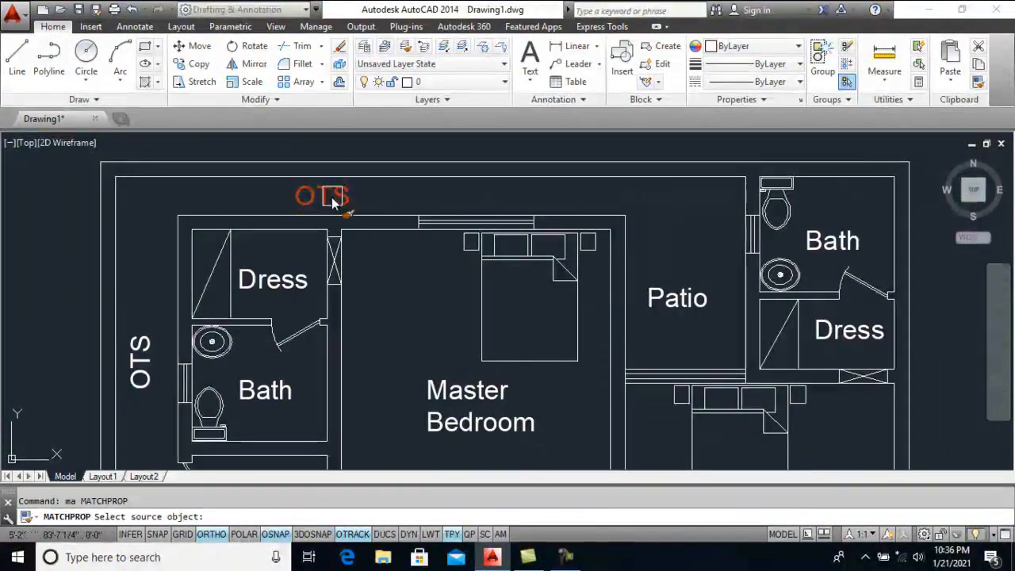
pyautogui.click(334, 200)
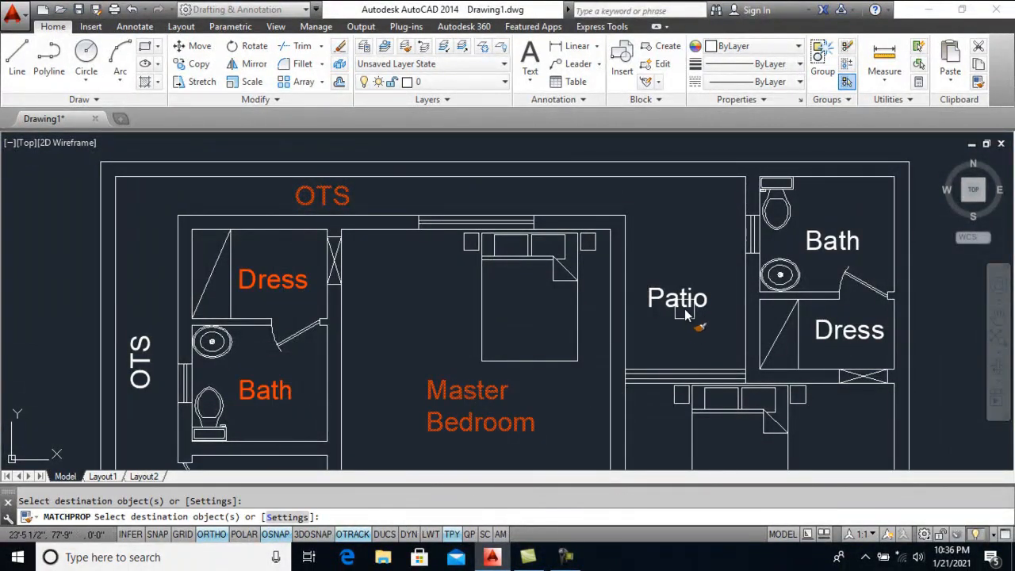
pyautogui.click(836, 248)
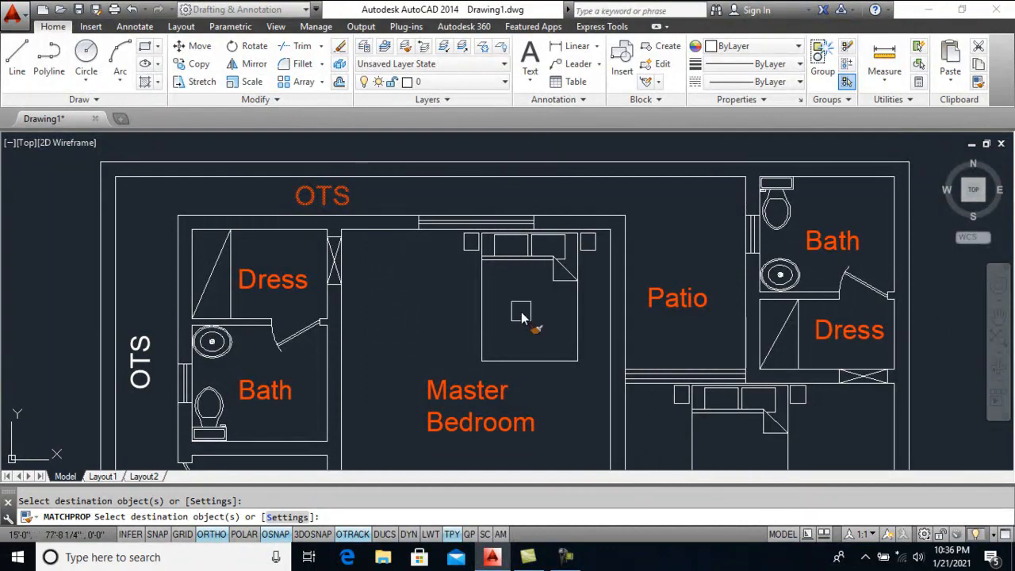
# Apply the matched text properties to the left plan's Utility/Laundry, Kitchen, Lobby, Dining, Lounge and second Master Bedroom labels
pyautogui.scroll(-6, 521, 315)
pyautogui.scroll(6, 371, 252)
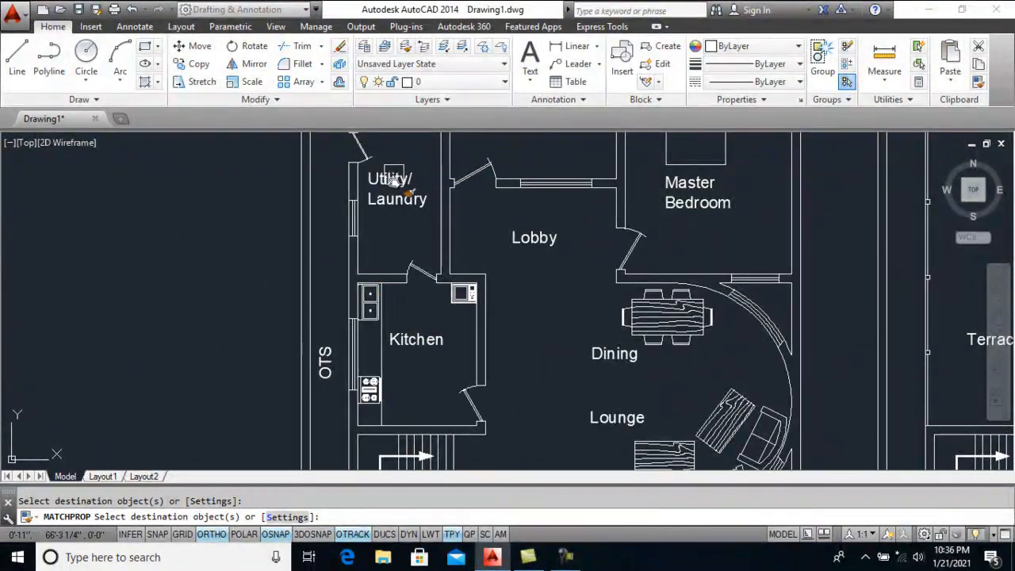
pyautogui.click(553, 242)
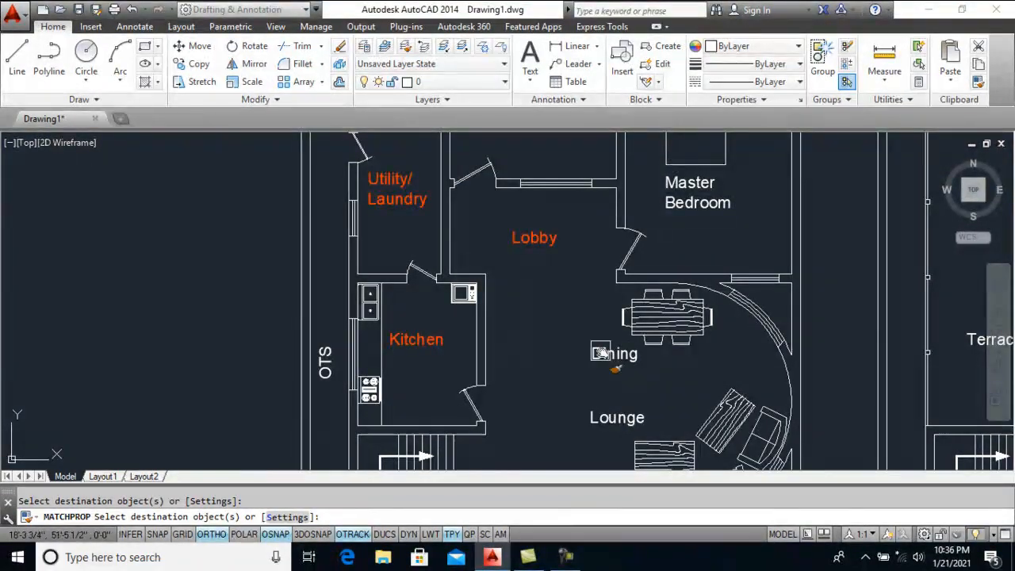
pyautogui.click(692, 211)
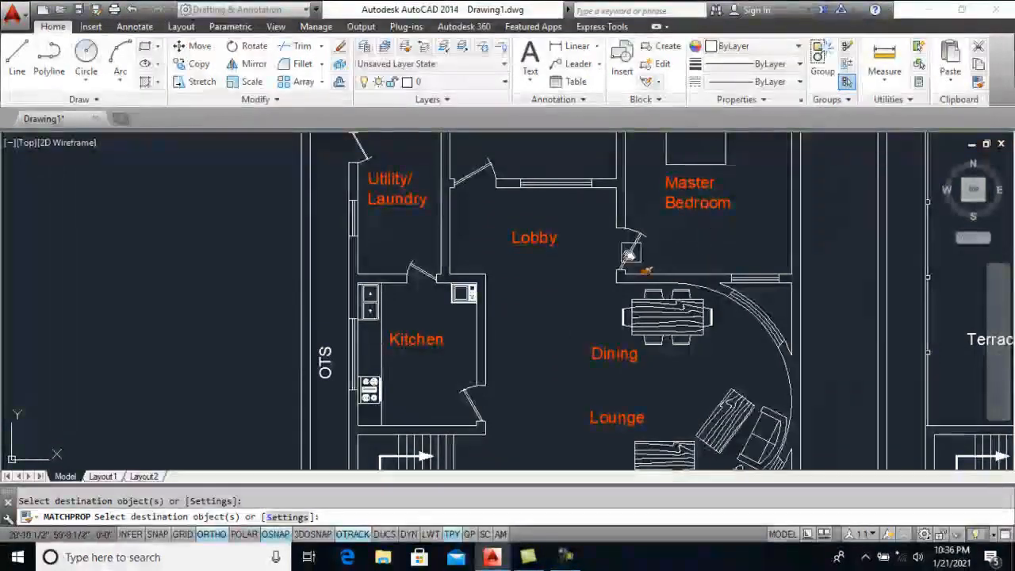
# Apply the matched text properties to the left plan's Entrance, Powder, Porch and Drawing/Guest labels
pyautogui.scroll(-2, 628, 254)
pyautogui.moveTo(623, 330); pyautogui.dragTo(578, 177, button='middle')
pyautogui.scroll(2, 537, 310)
pyautogui.click(528, 295)
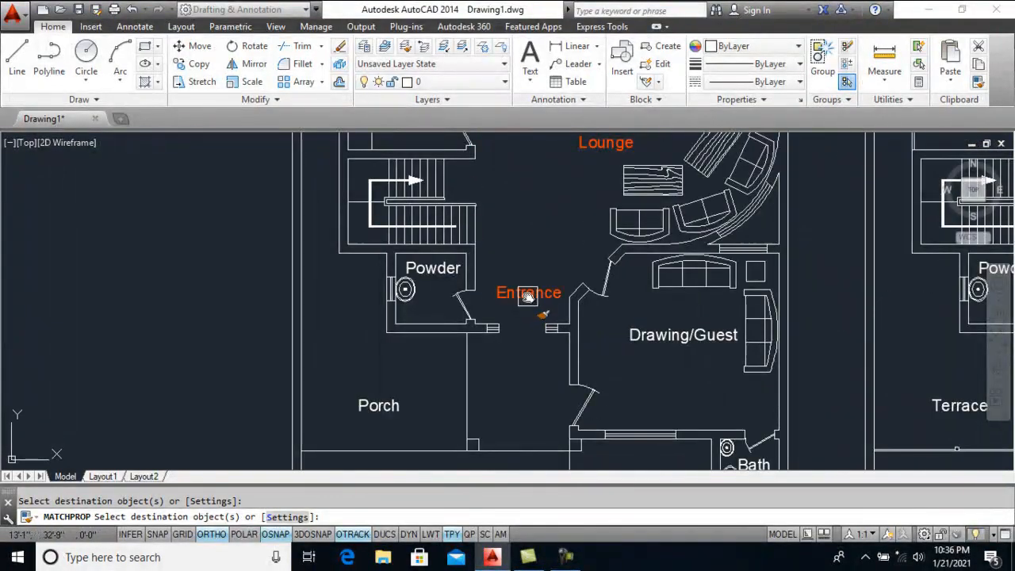
pyautogui.click(431, 277)
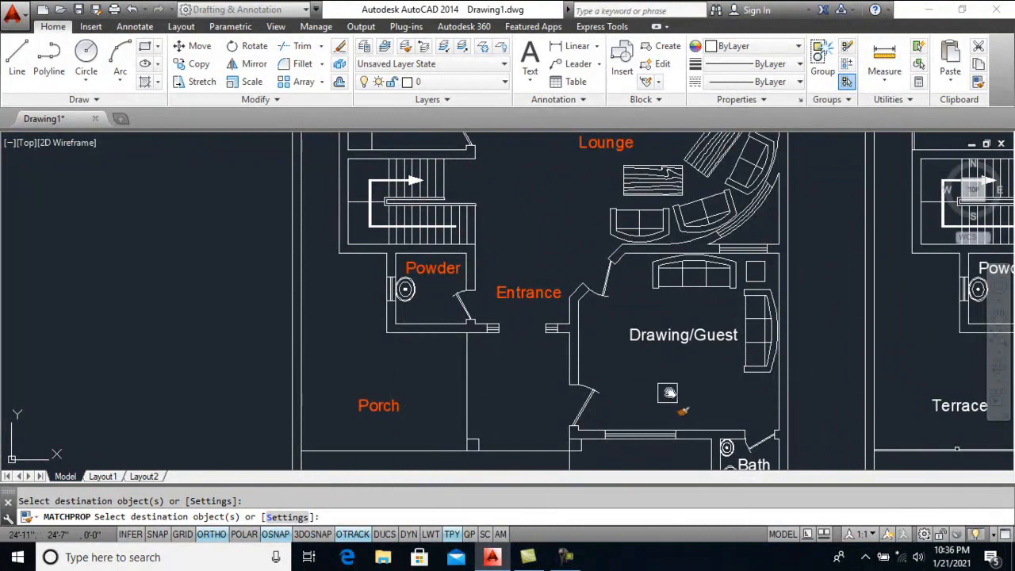
pyautogui.click(676, 340)
# Apply the matched text properties to the left plan's lower Bath label and the Lawn label
pyautogui.scroll(-2, 671, 272)
pyautogui.scroll(3, 725, 333)
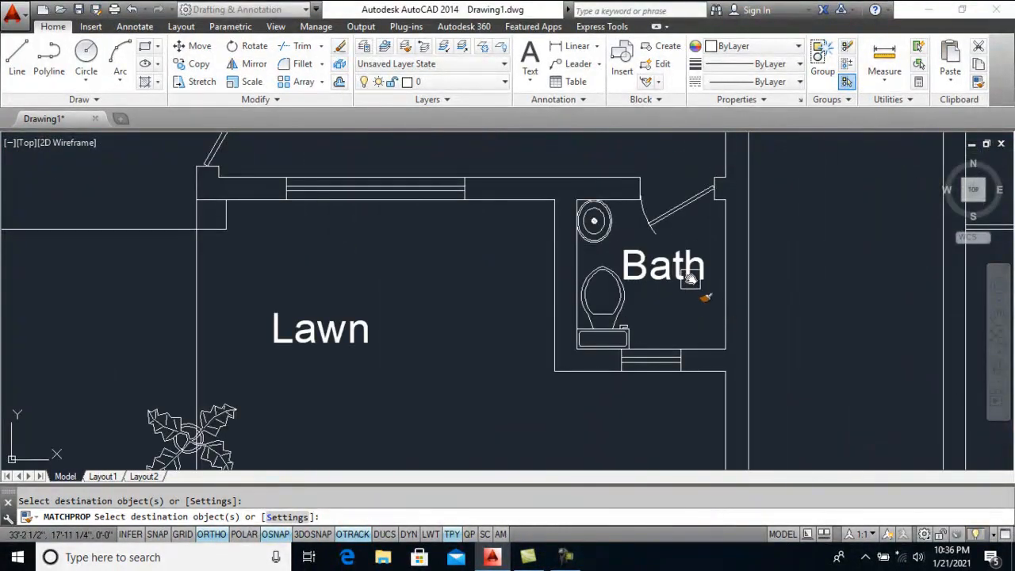
pyautogui.scroll(-4, 455, 330)
pyautogui.scroll(2, 176, 352)
pyautogui.click(166, 360)
# Apply the matched text properties to the right plan's upper Dress, Bath, Balcony and both Master Bedroom labels
pyautogui.scroll(-6, 339, 406)
pyautogui.moveTo(429, 278); pyautogui.dragTo(360, 337, button='middle')
pyautogui.scroll(5, 461, 143)
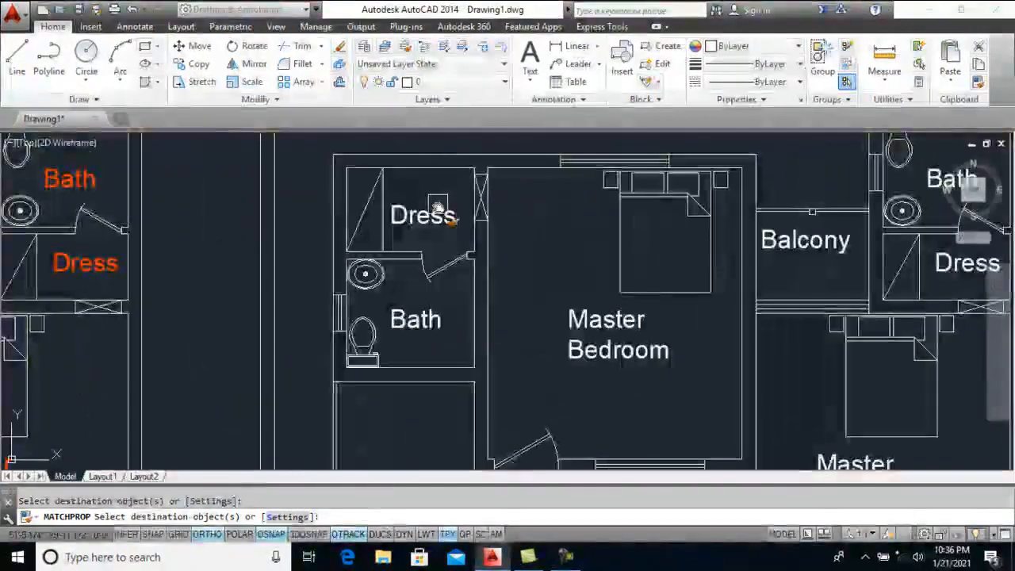
pyautogui.click(606, 321)
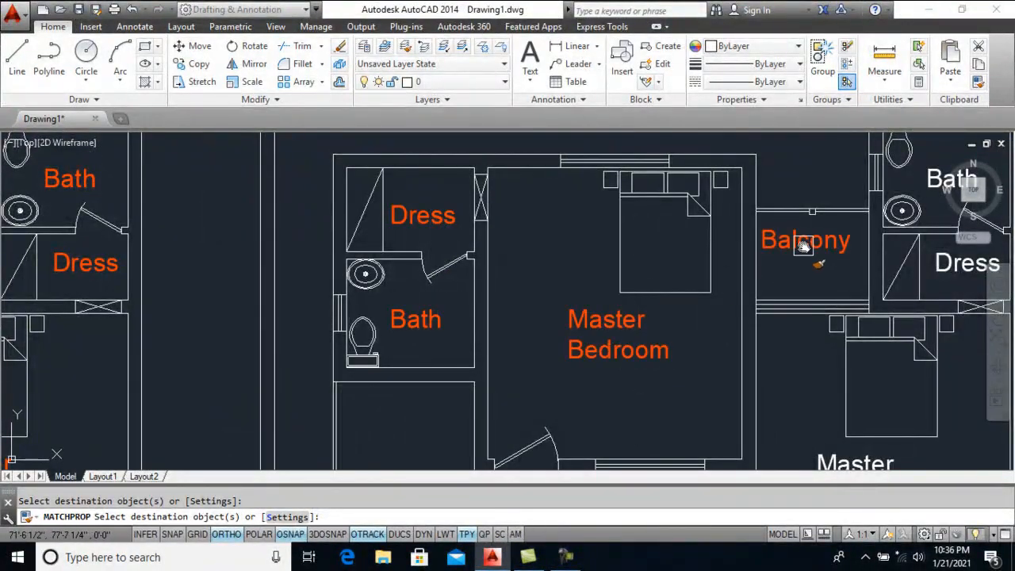
pyautogui.moveTo(803, 247); pyautogui.dragTo(544, 271, button='middle')
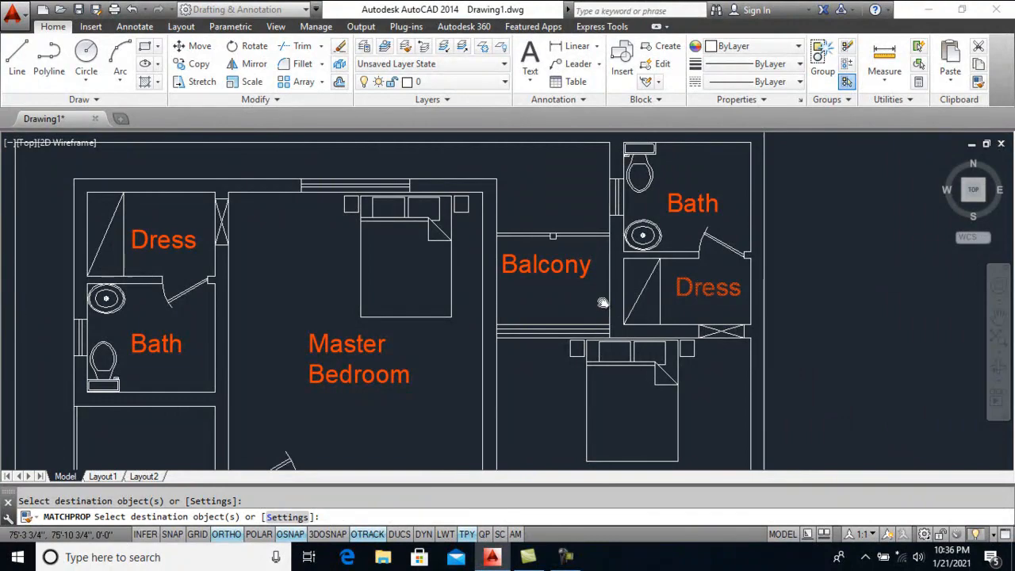
pyautogui.scroll(-2, 587, 289)
pyautogui.scroll(1, 572, 341)
pyautogui.click(582, 379)
# Apply the matched text properties to the right plan's Lobby, Lounge, Entrance, Bedroom and both Terrace labels
pyautogui.moveTo(596, 428); pyautogui.dragTo(582, 245, button='middle')
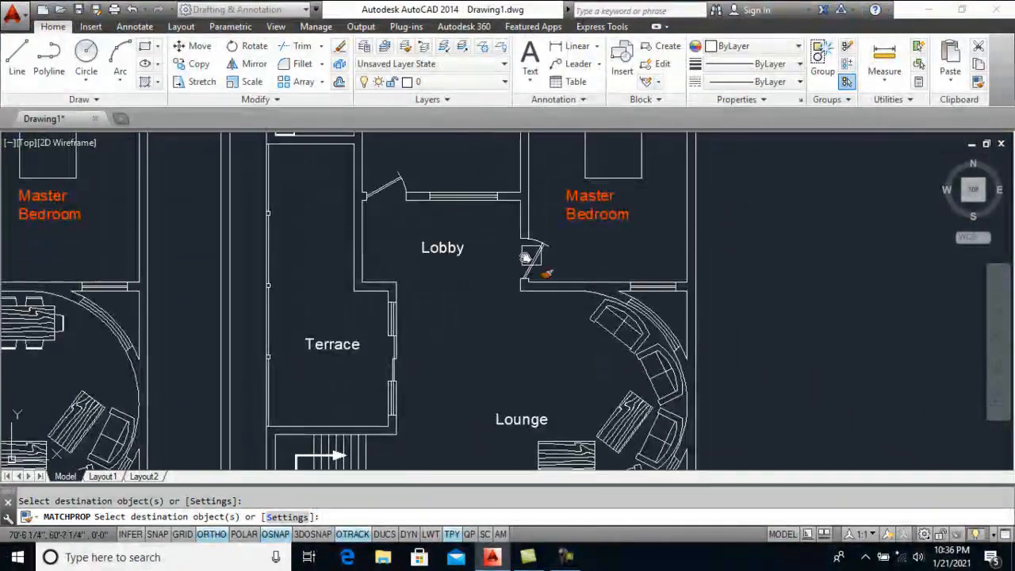
pyautogui.click(527, 423)
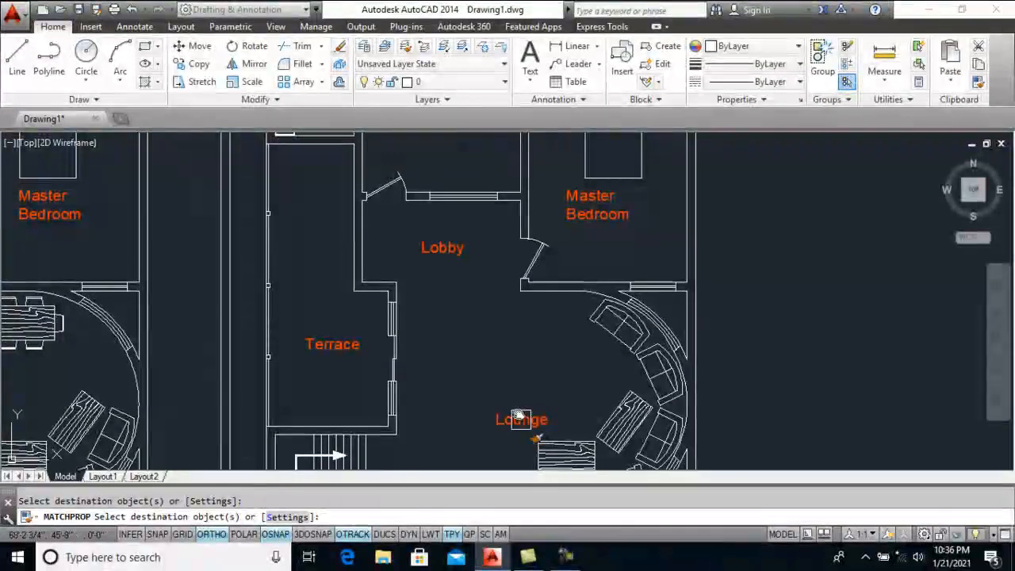
pyautogui.scroll(-2, 527, 422)
pyautogui.moveTo(526, 428); pyautogui.dragTo(509, 309, button='middle')
pyautogui.scroll(4, 464, 286)
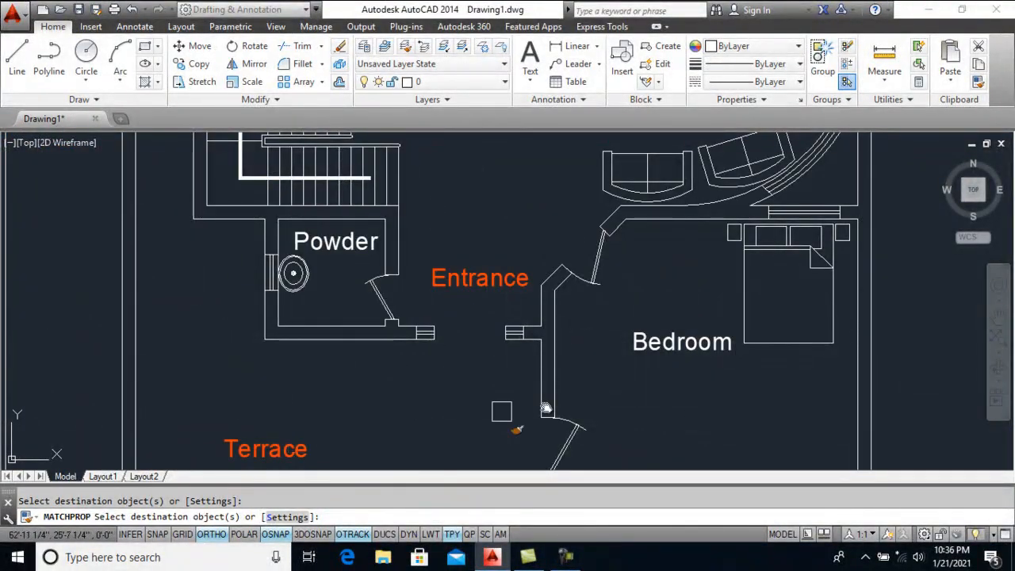
pyautogui.click(653, 349)
# Apply the matched text properties to the right plan's Bedroom label and lower Bath label
pyautogui.scroll(-3, 653, 348)
pyautogui.scroll(-2, 555, 317)
pyautogui.scroll(2, 585, 373)
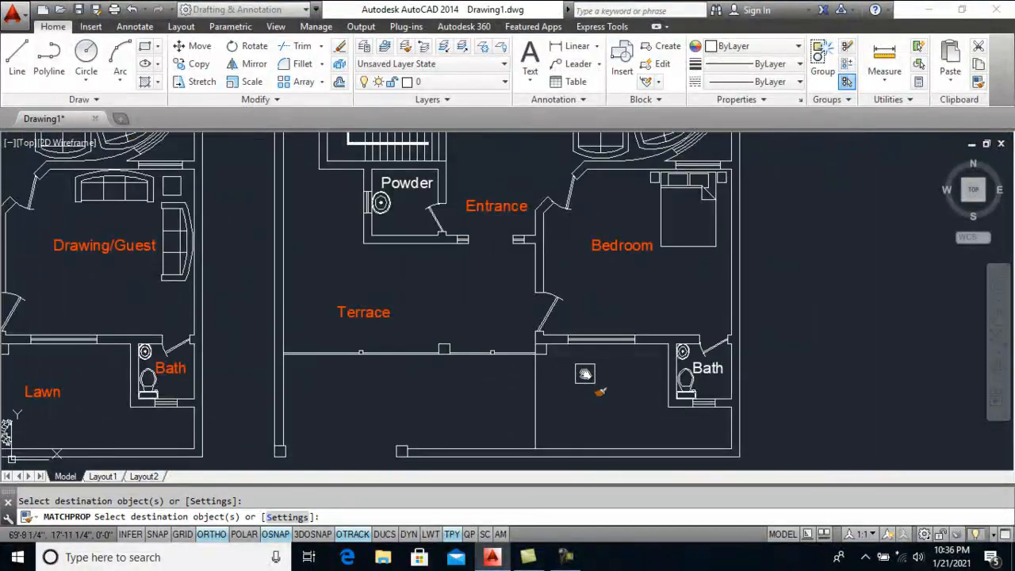
pyautogui.scroll(-2, 583, 346)
pyautogui.scroll(4, 662, 377)
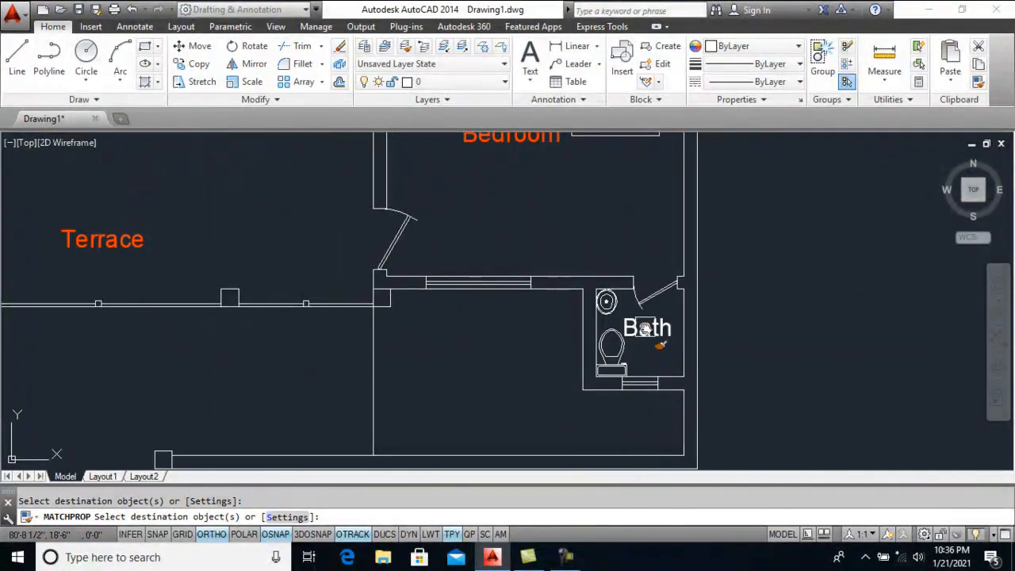
pyautogui.click(645, 329)
pyautogui.scroll(-4, 646, 369)
pyautogui.moveTo(503, 267); pyautogui.dragTo(532, 341, button='middle')
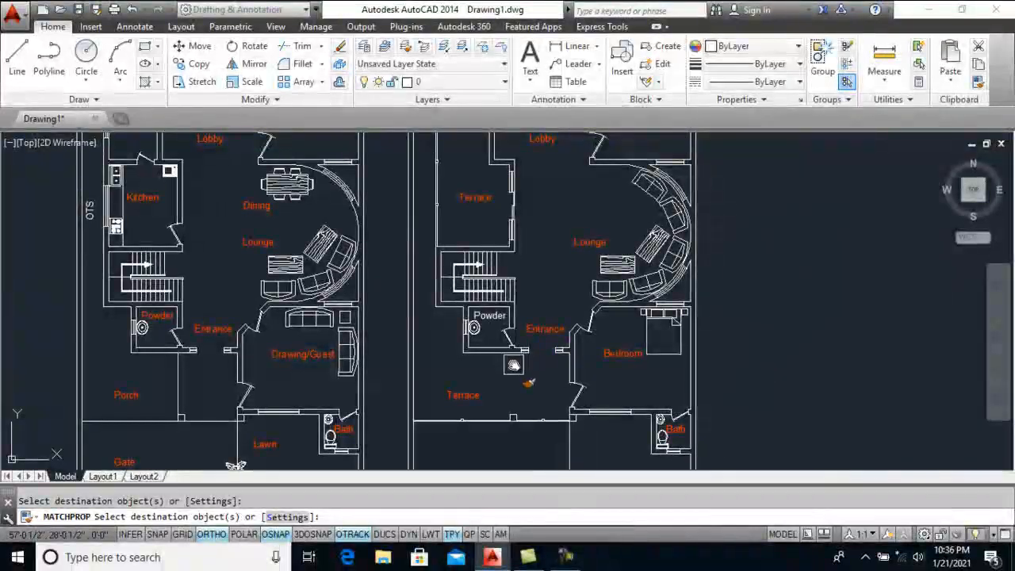
# End the property matching and delete the Entrance label from the right plan
pyautogui.scroll(-2, 515, 365)
pyautogui.scroll(6, 514, 365)
pyautogui.scroll(-2, 564, 269)
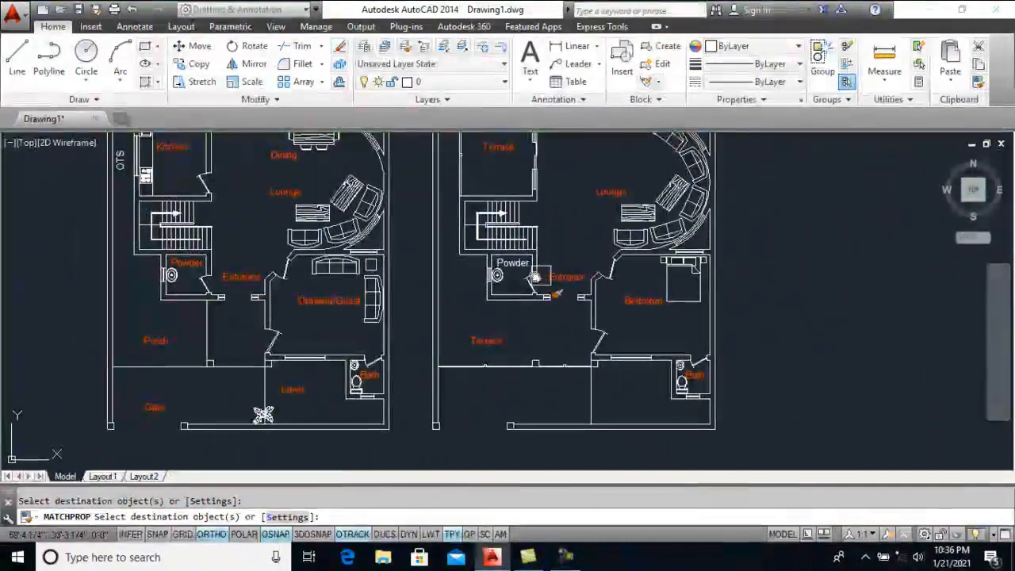
pyautogui.press('Return')
pyautogui.scroll(1, 505, 272)
pyautogui.scroll(1, 527, 283)
pyautogui.click(649, 278)
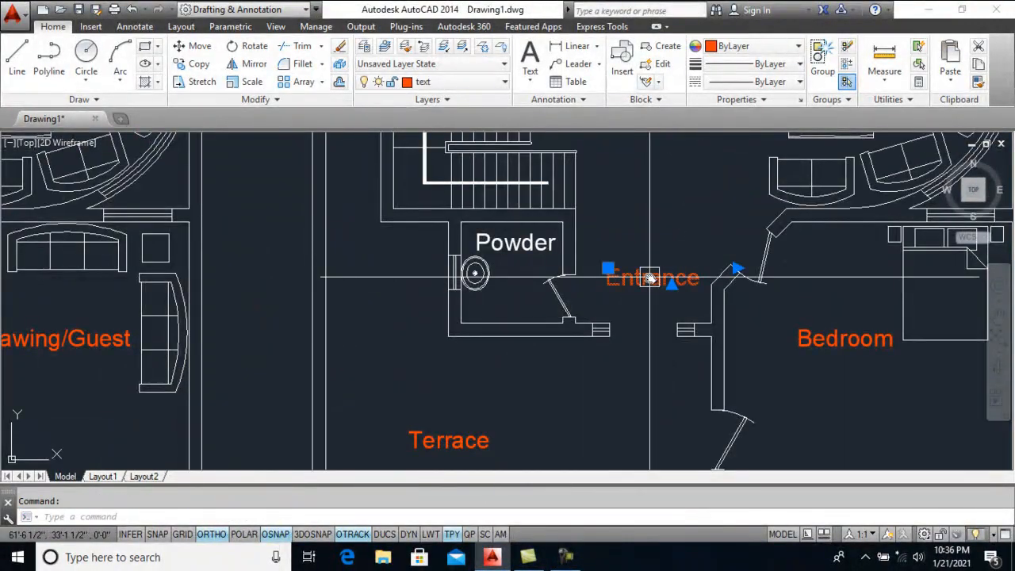
pyautogui.press('Delete')
pyautogui.scroll(-4, 626, 274)
pyautogui.scroll(3, 583, 268)
# Match the Bedroom label's properties onto the right plan's Powder label
pyautogui.write('ma')
pyautogui.press('Return')
pyautogui.scroll(2, 700, 301)
pyautogui.click(880, 361)
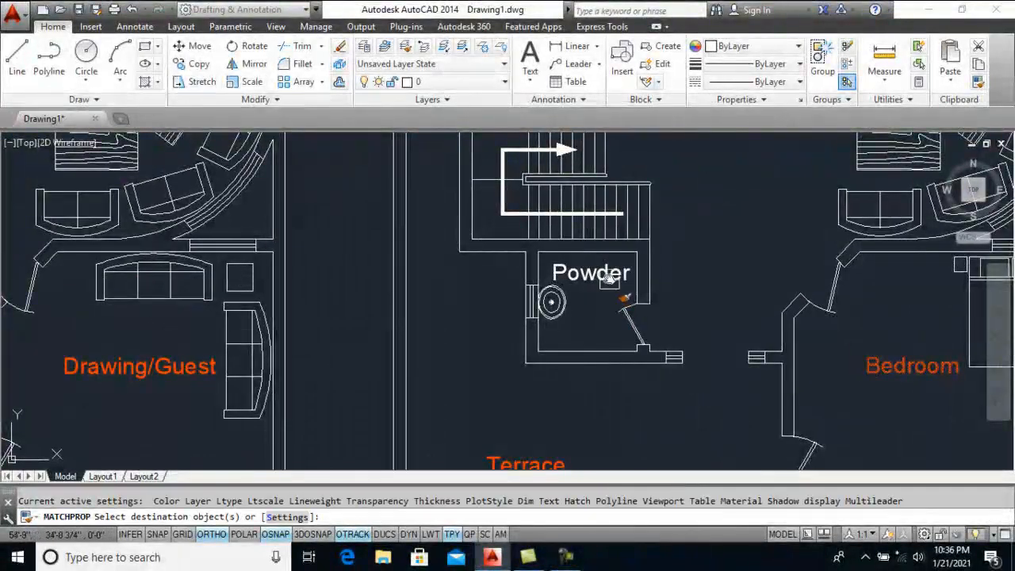
pyautogui.scroll(-5, 609, 279)
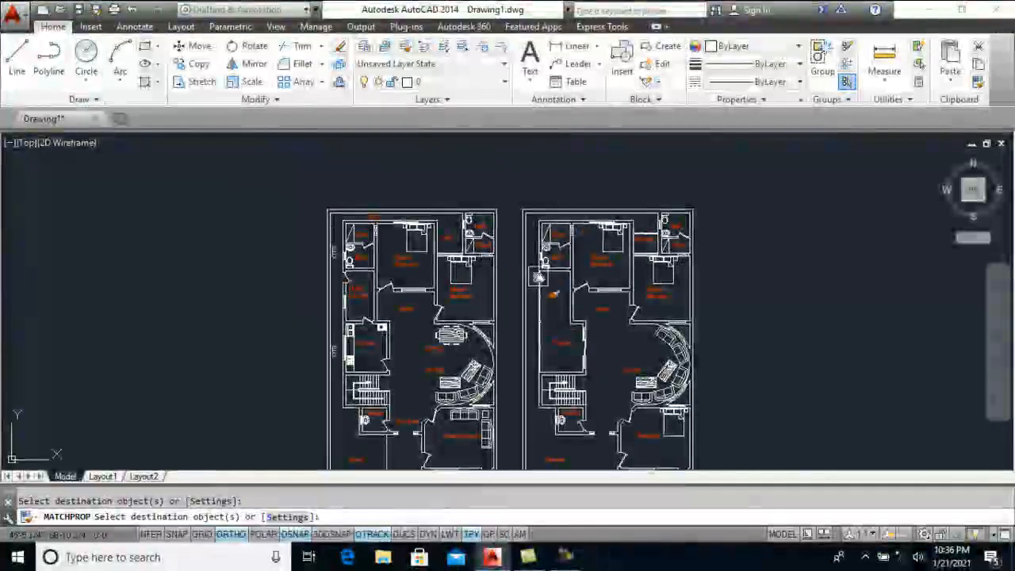
# Assign the left plan's vertical OTS label beside the upper Dress and Bath to the text layer
pyautogui.scroll(4, 356, 260)
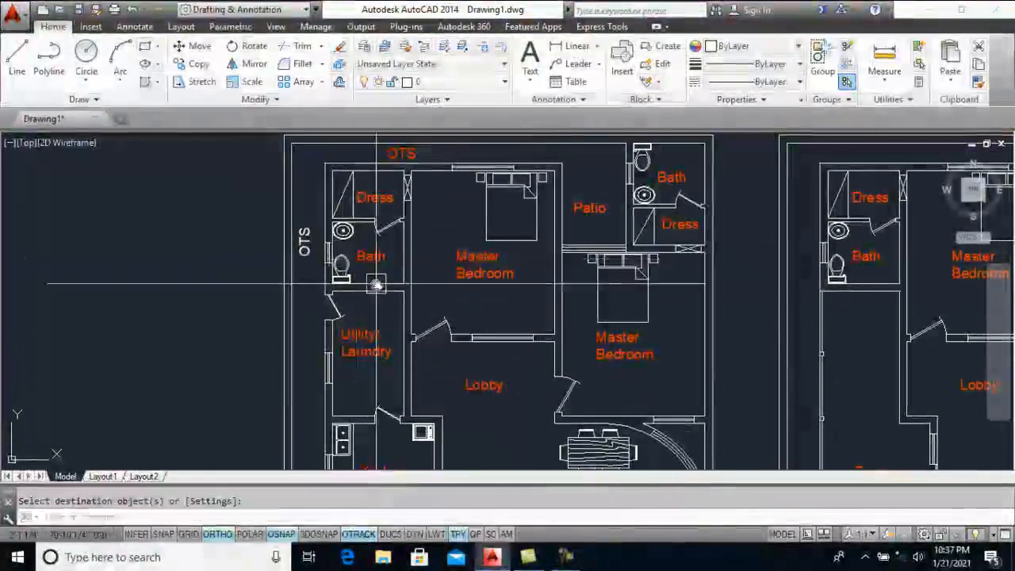
pyautogui.click(447, 83)
pyautogui.click(444, 152)
pyautogui.press('Escape')
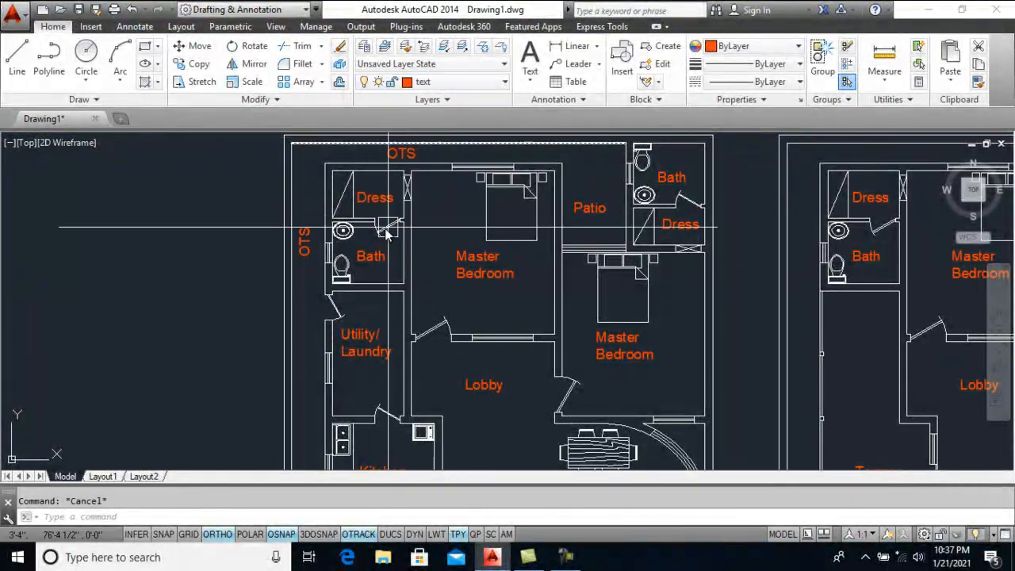
# Match the upper vertical OTS label's properties onto the OTS label beside the left plan's Kitchen
pyautogui.moveTo(386, 230); pyautogui.dragTo(401, 186, button='middle')
pyautogui.write('ma')
pyautogui.press('Return')
pyautogui.click(318, 195)
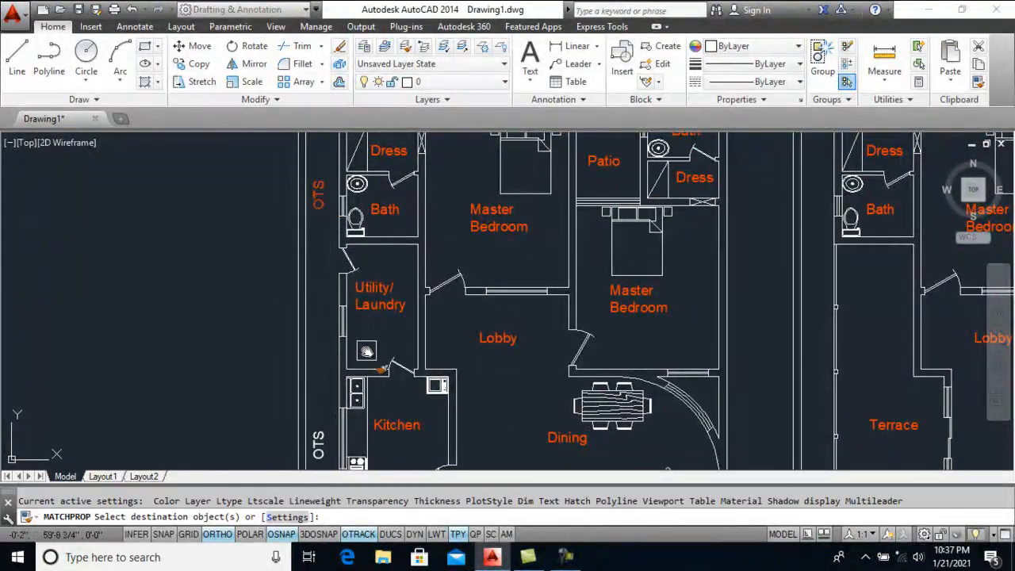
pyautogui.moveTo(366, 351); pyautogui.dragTo(416, 222, button='middle')
pyautogui.scroll(2, 367, 334)
pyautogui.click(362, 315)
pyautogui.scroll(-3, 410, 266)
pyautogui.press('Return')
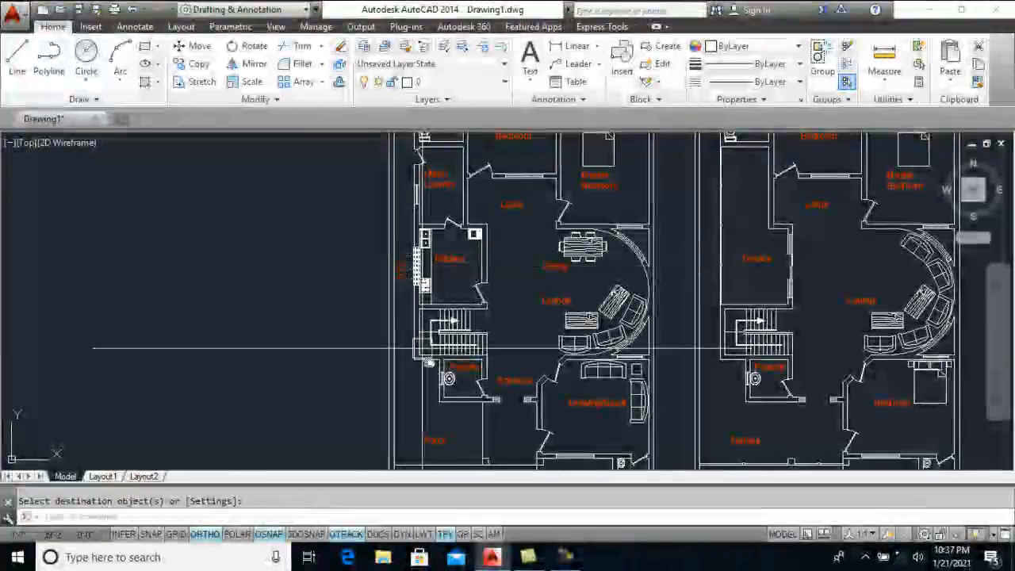
# Assign the washbasin in the left plan's upper Bath, below the Dress, to the Furniture layer
pyautogui.scroll(-3, 424, 235)
pyautogui.press('Return')
pyautogui.scroll(10, 425, 235)
pyautogui.click(269, 297)
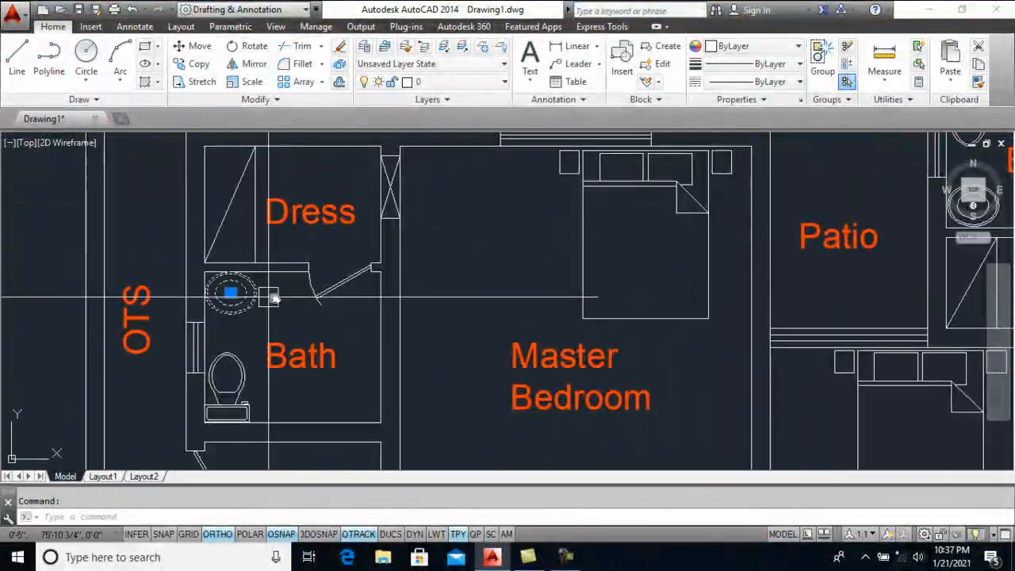
pyautogui.click(448, 82)
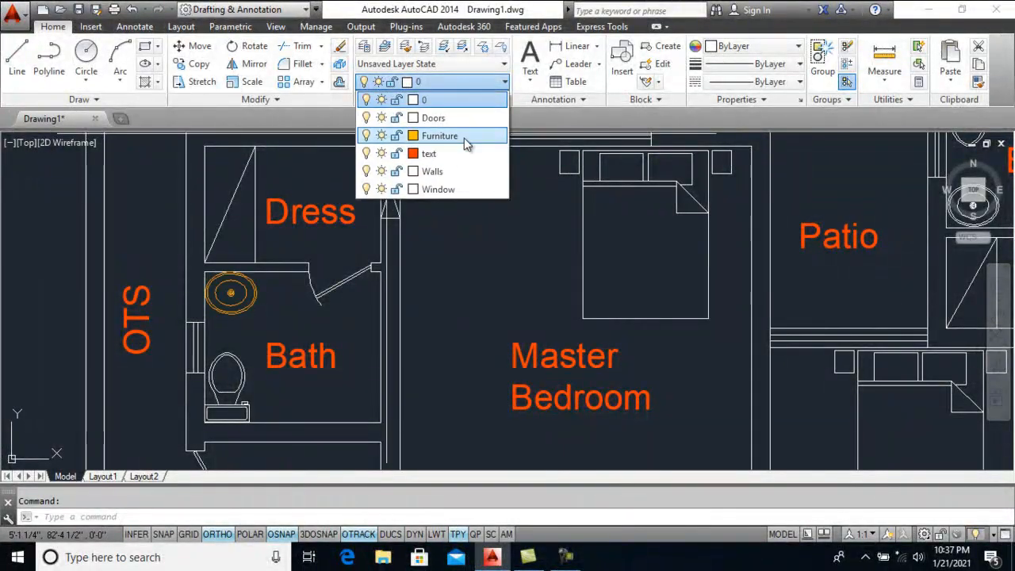
pyautogui.click(466, 142)
pyautogui.press('Escape')
# Match the washbasin's properties onto the adjacent toilet and both Master Bedroom beds with their side tables in the left plan
pyautogui.write('ma')
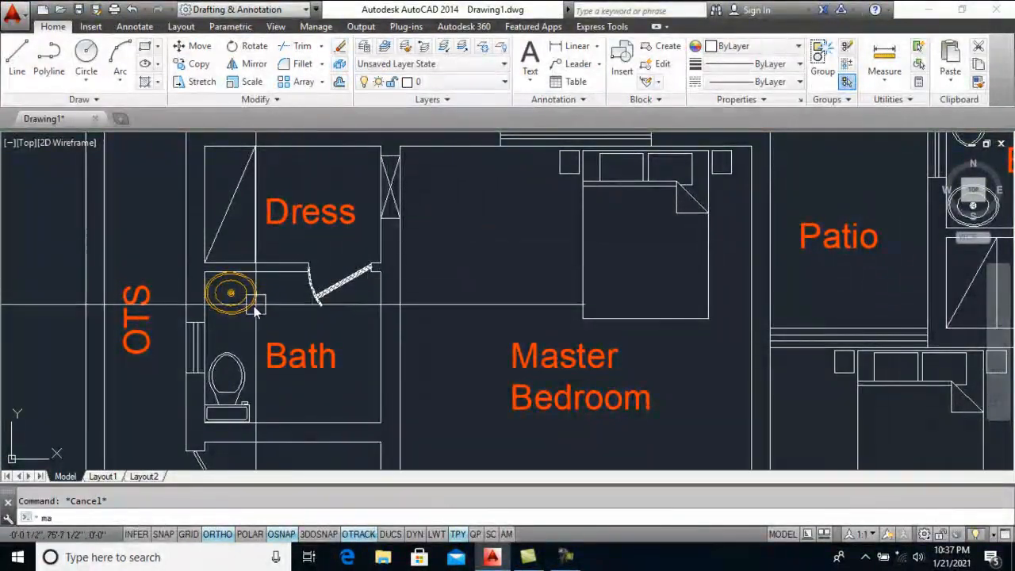
pyautogui.press('Return')
pyautogui.click(250, 302)
pyautogui.click(238, 380)
pyautogui.scroll(-2, 476, 318)
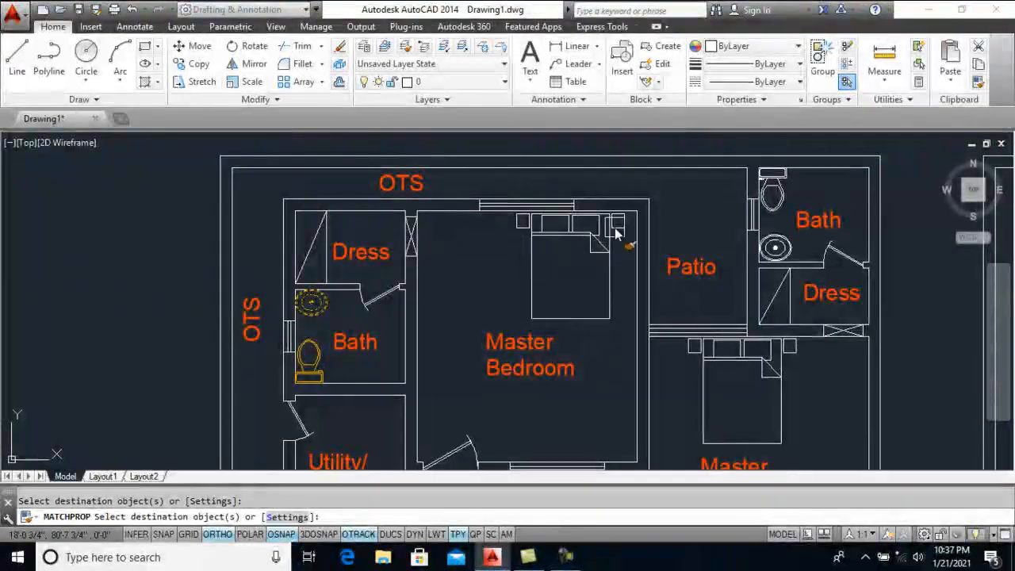
pyautogui.click(514, 234)
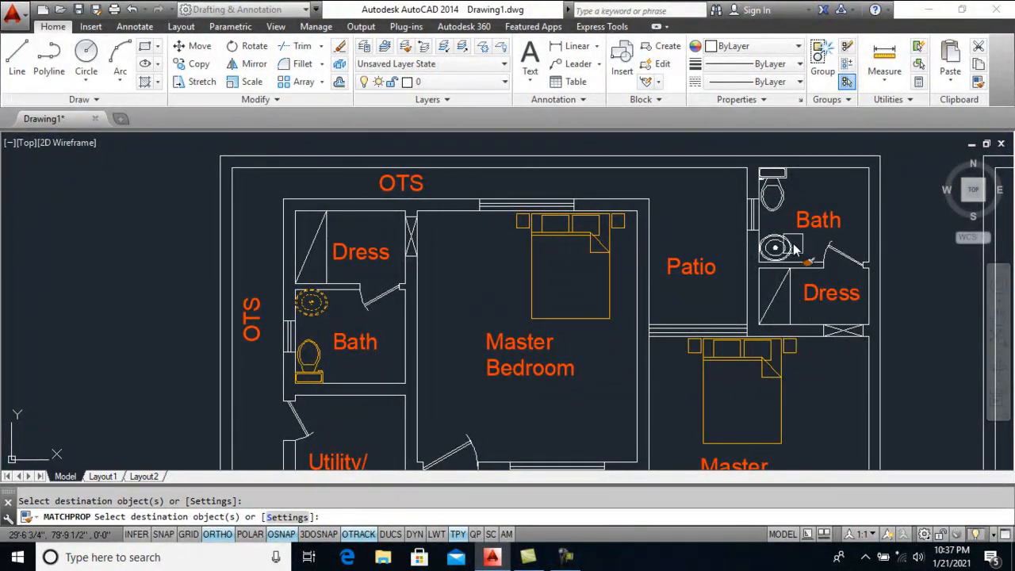
# Apply the furniture properties to the fixtures of the Bath beside the Patio and the left plan's kitchen sink, stove and microwave
pyautogui.scroll(8, 619, 351)
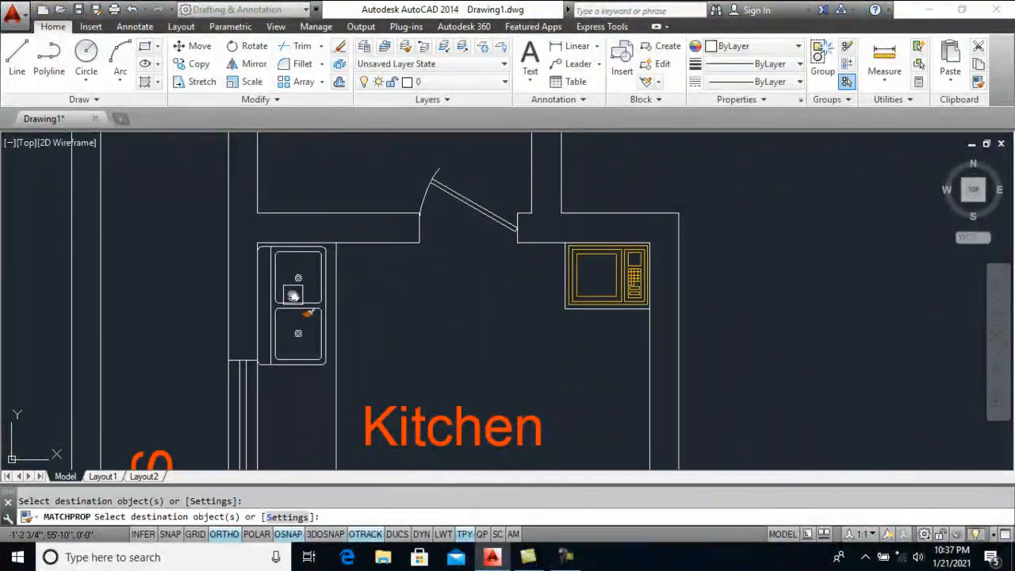
pyautogui.scroll(-5, 293, 295)
pyautogui.scroll(5, 344, 414)
pyautogui.scroll(-5, 352, 384)
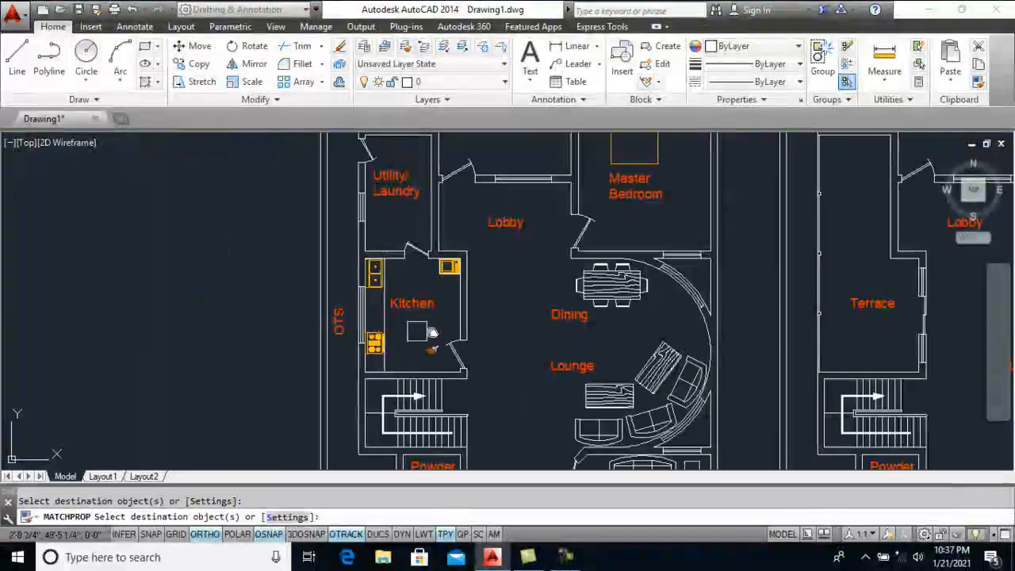
# Apply the furniture properties to the left plan's dining set and the Lounge tables and sofas
pyautogui.scroll(5, 592, 294)
pyautogui.click(578, 283)
pyautogui.scroll(-4, 582, 318)
pyautogui.scroll(4, 589, 348)
pyautogui.click(609, 287)
pyautogui.click(553, 329)
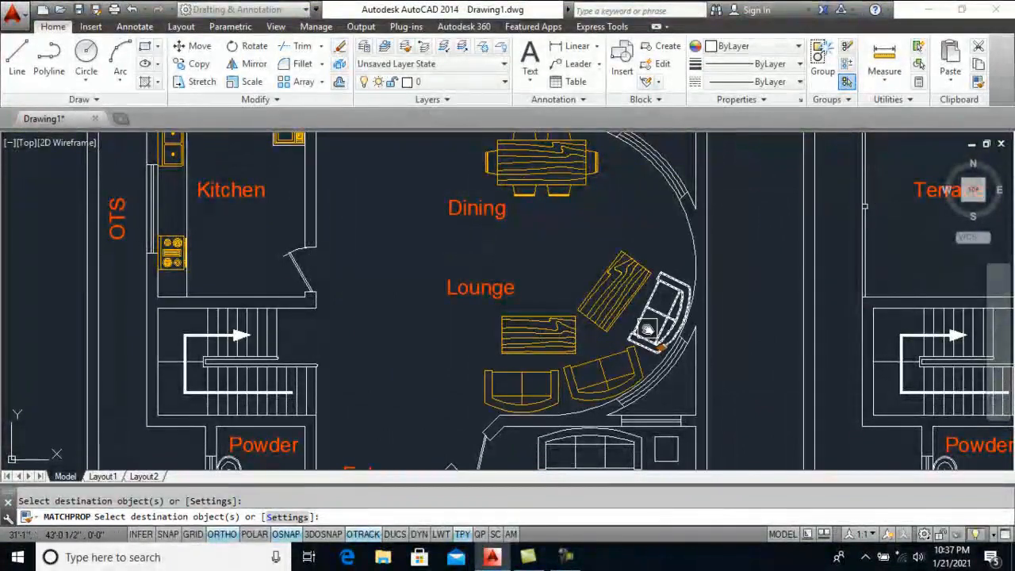
pyautogui.click(647, 328)
# Apply the furniture properties to the sofas and side table in the left plan's Drawing/Guest room
pyautogui.scroll(-2, 614, 279)
pyautogui.scroll(4, 597, 411)
pyautogui.moveTo(584, 403); pyautogui.dragTo(560, 299, button='middle')
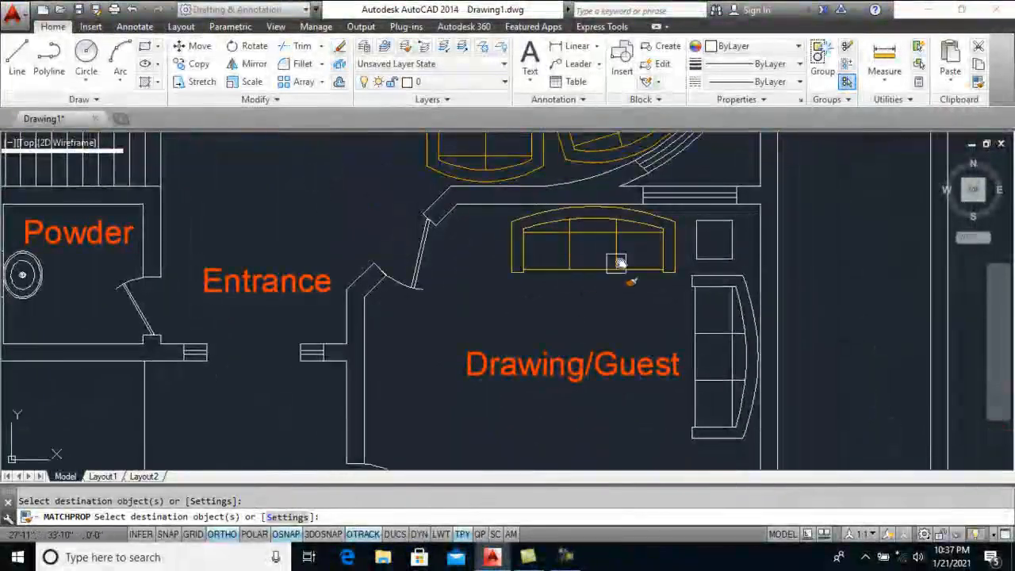
pyautogui.click(702, 301)
pyautogui.scroll(-5, 547, 286)
# Apply the furniture properties to the left plan's Powder washbasin and the lower Bath's washbasin and toilet
pyautogui.scroll(4, 418, 323)
pyautogui.scroll(1, 419, 323)
pyautogui.scroll(-2, 437, 279)
pyautogui.moveTo(520, 371); pyautogui.dragTo(501, 253, button='middle')
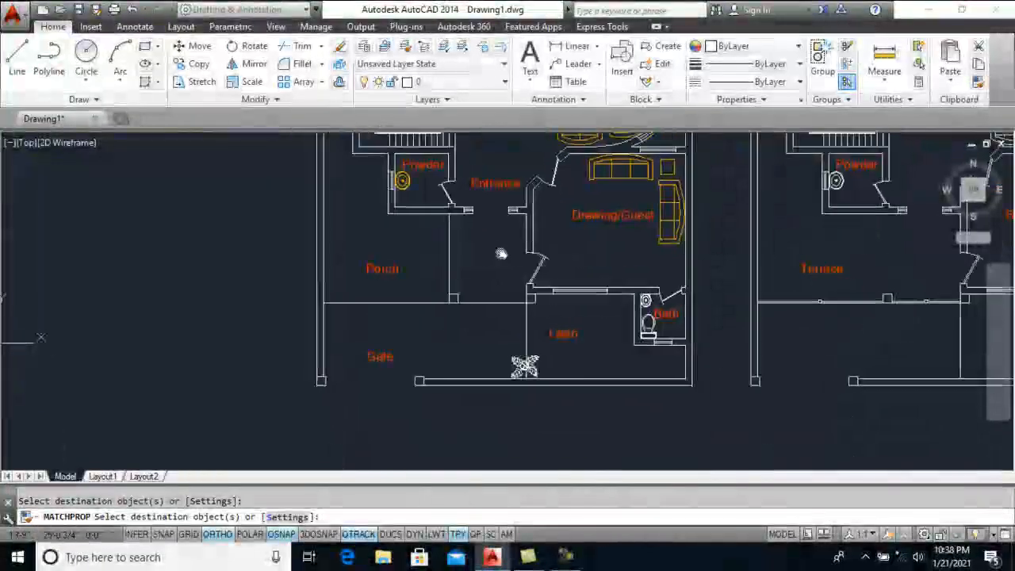
pyautogui.scroll(1, 587, 326)
pyautogui.scroll(1, 594, 327)
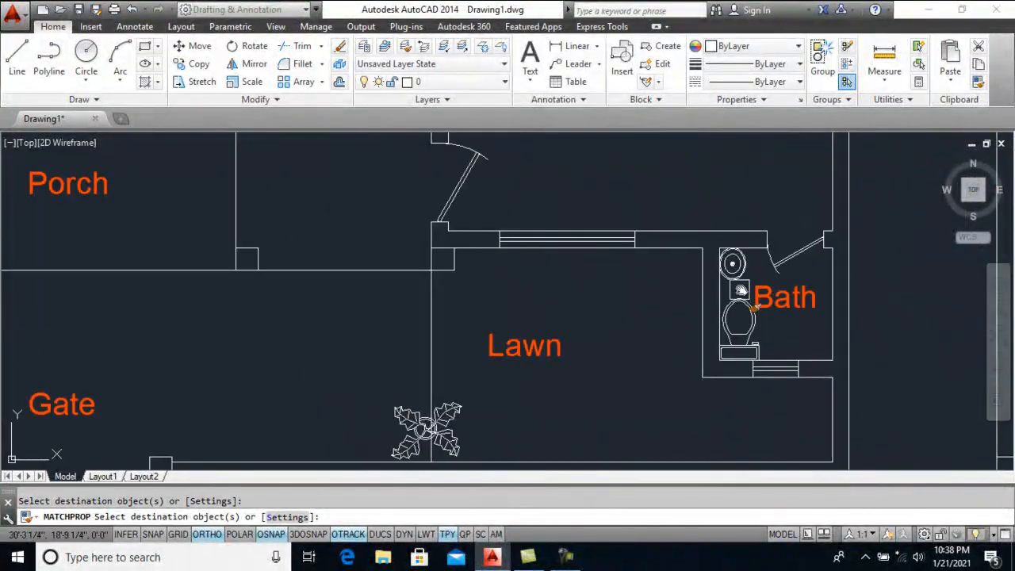
pyautogui.click(739, 321)
# Apply the furniture properties to the fixtures of the right plan's Bath below the Dress and the adjacent Master Bedroom's bed and side tables
pyautogui.scroll(-4, 668, 322)
pyautogui.moveTo(572, 249); pyautogui.dragTo(573, 330, button='middle')
pyautogui.moveTo(503, 258); pyautogui.dragTo(484, 446, button='middle')
pyautogui.moveTo(549, 302); pyautogui.dragTo(475, 453, button='middle')
pyautogui.moveTo(541, 382); pyautogui.dragTo(299, 349, button='middle')
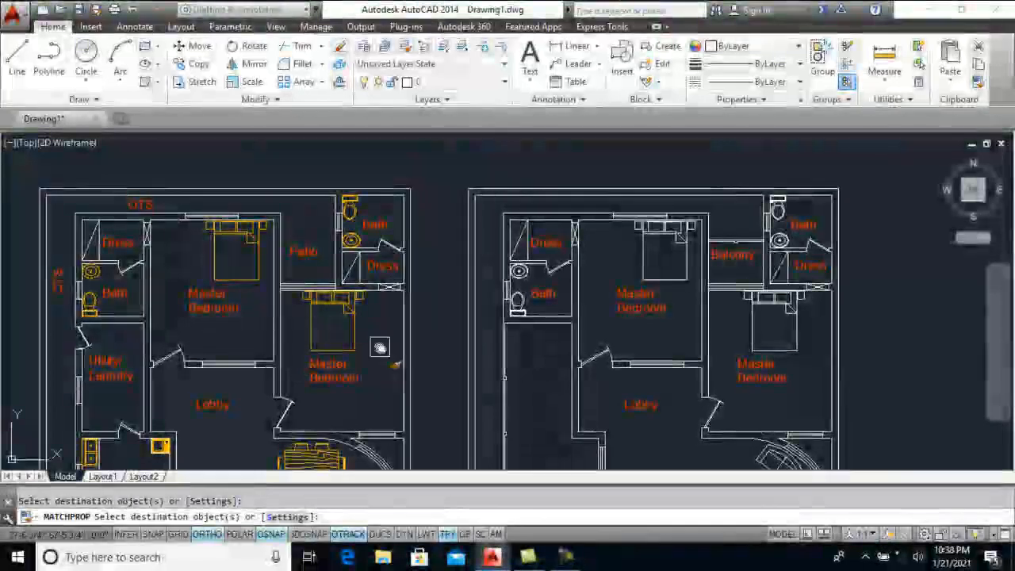
pyautogui.scroll(2, 515, 285)
pyautogui.click(513, 250)
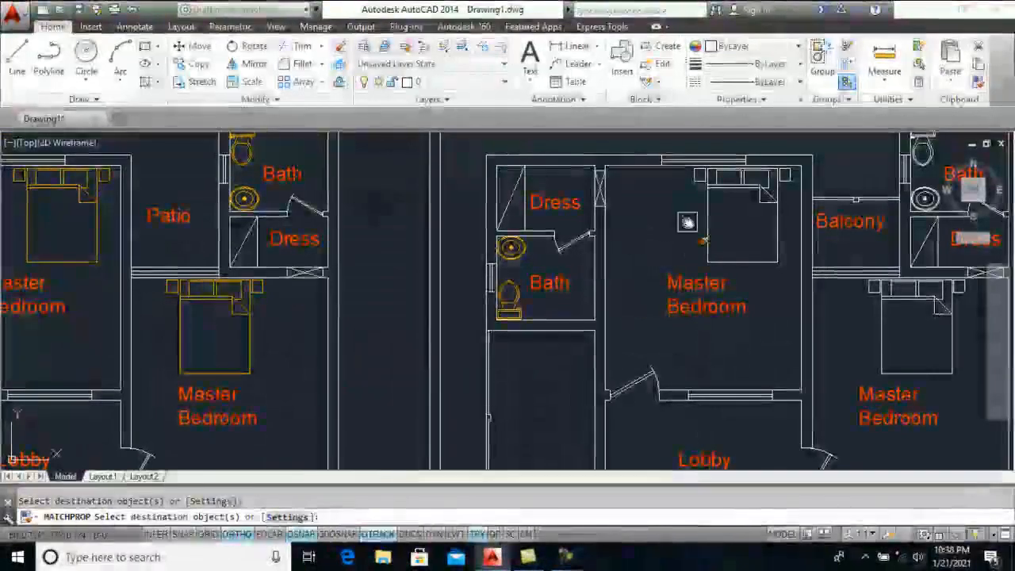
pyautogui.scroll(3, 792, 176)
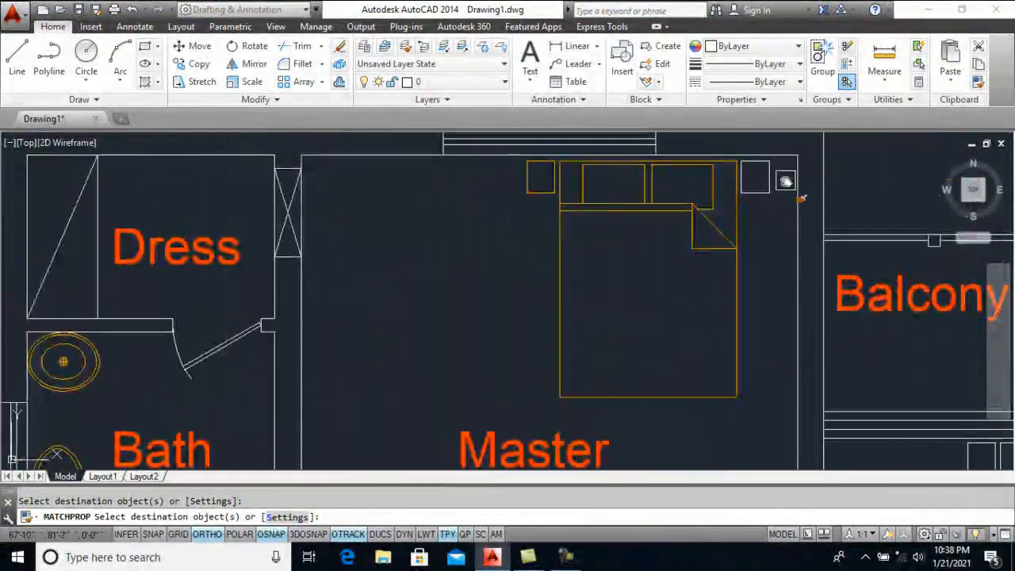
pyautogui.click(743, 197)
# Apply the furniture properties to the fixtures of the Bath beside the Balcony and the bed set in the Master Bedroom below it
pyautogui.scroll(-3, 743, 197)
pyautogui.scroll(3, 748, 229)
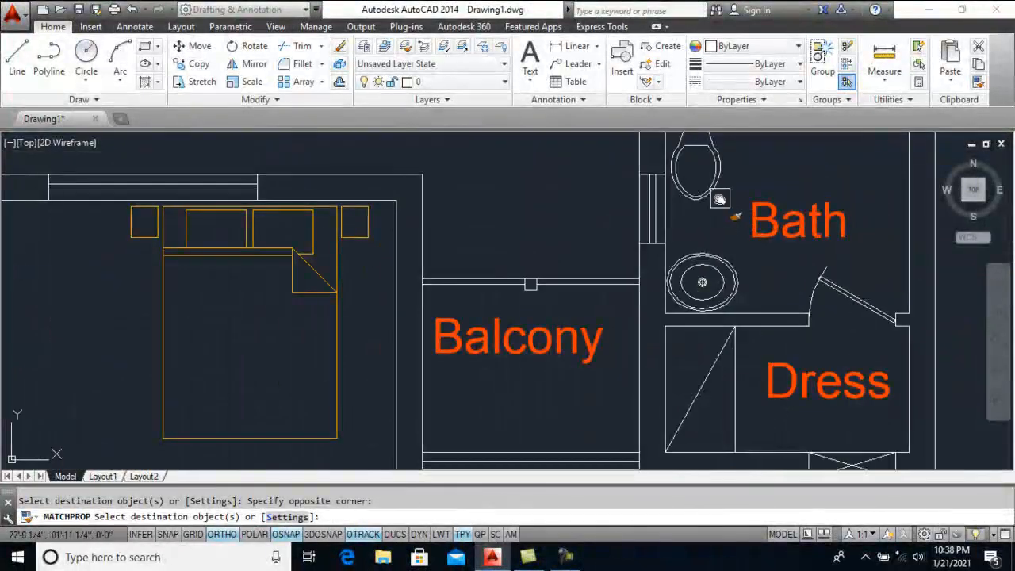
pyautogui.scroll(-3, 689, 238)
pyautogui.scroll(4, 792, 301)
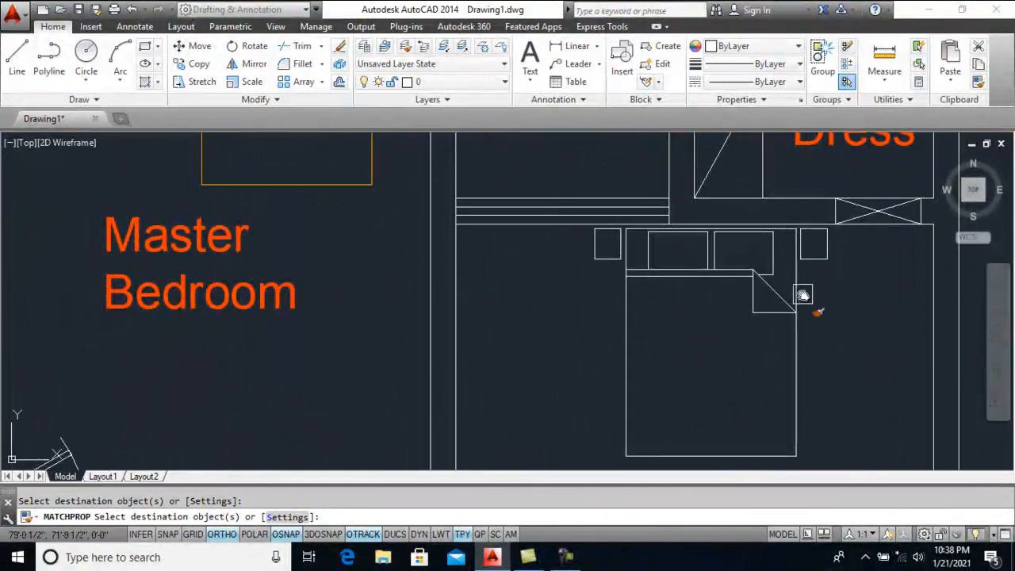
pyautogui.click(853, 252)
pyautogui.click(566, 310)
pyautogui.scroll(-3, 626, 301)
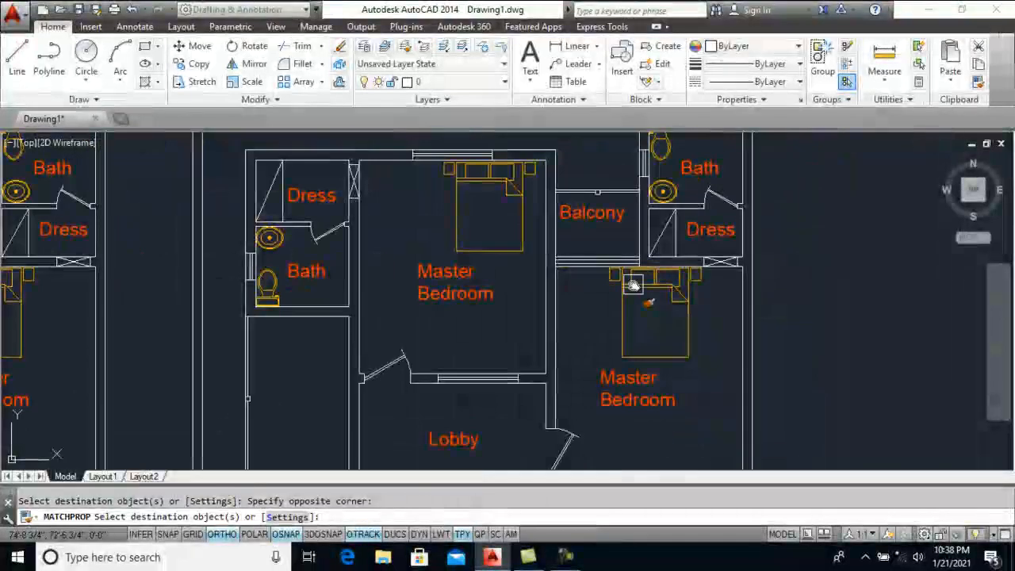
# Apply the furniture properties to all sofas and wooden tables in the right plan's Lounge
pyautogui.moveTo(664, 296); pyautogui.dragTo(676, 238, button='middle')
pyautogui.moveTo(698, 416); pyautogui.dragTo(663, 265, button='middle')
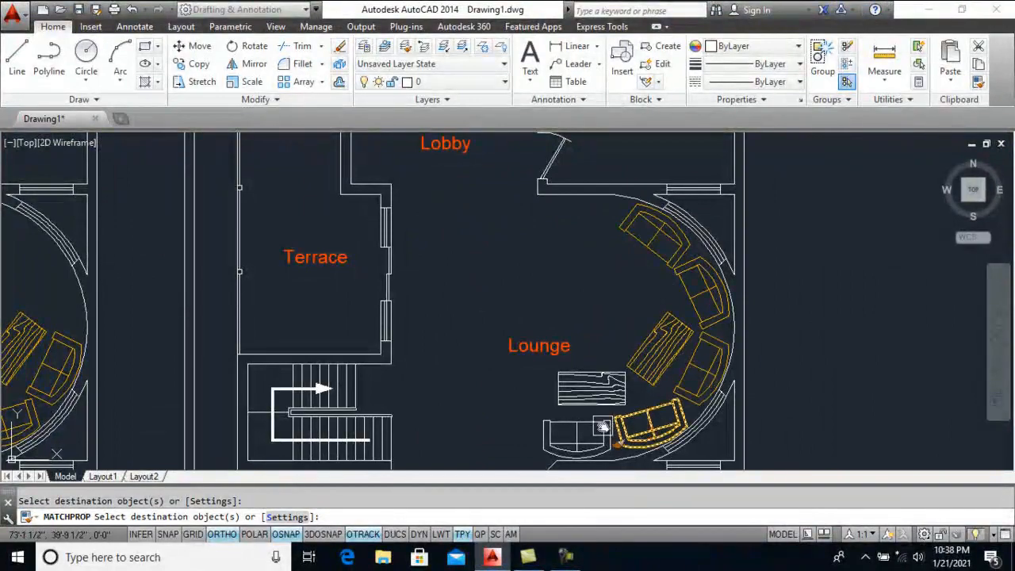
pyautogui.scroll(-5, 569, 331)
# Apply the furniture properties to the bed and both side tables in the right plan's lower Bedroom
pyautogui.moveTo(539, 348); pyautogui.dragTo(537, 244, button='middle')
pyautogui.scroll(8, 620, 329)
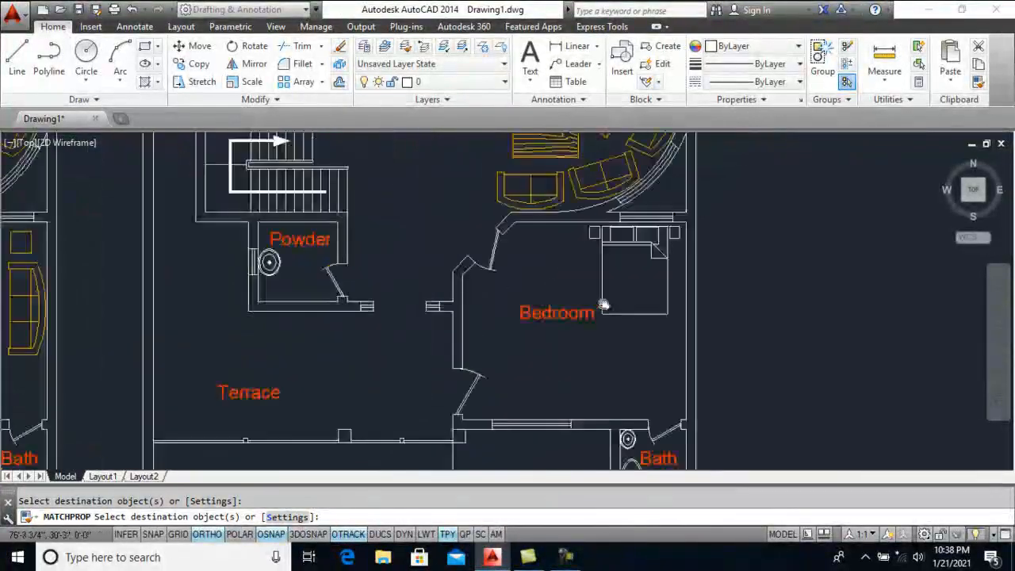
pyautogui.scroll(2, 682, 217)
pyautogui.click(763, 168)
pyautogui.click(716, 185)
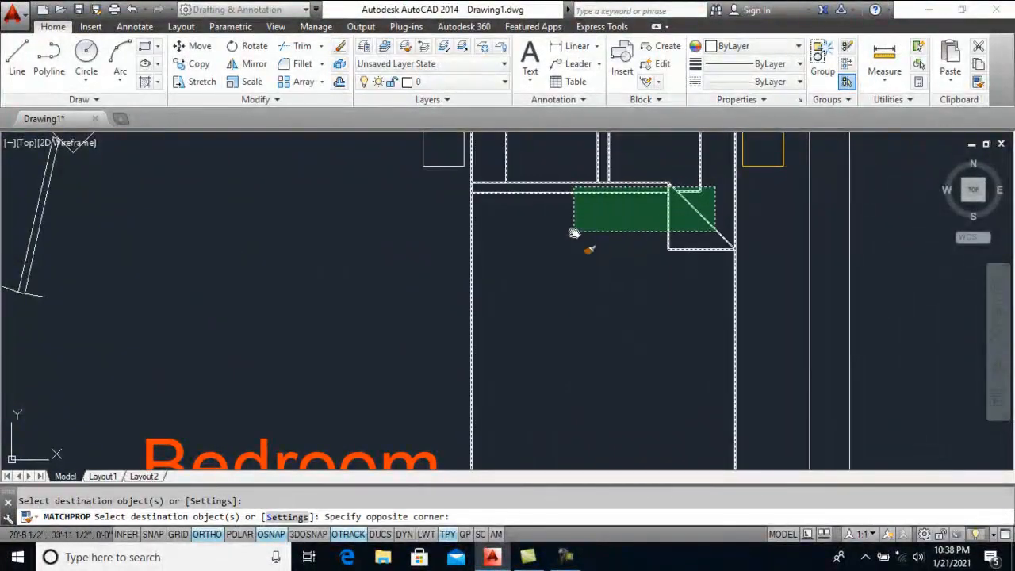
pyautogui.click(539, 266)
pyautogui.scroll(-2, 535, 270)
# Apply the furniture properties to the right plan's lower Bath fixtures and Powder washbasin, and end the property matching
pyautogui.scroll(-3, 534, 272)
pyautogui.scroll(5, 517, 349)
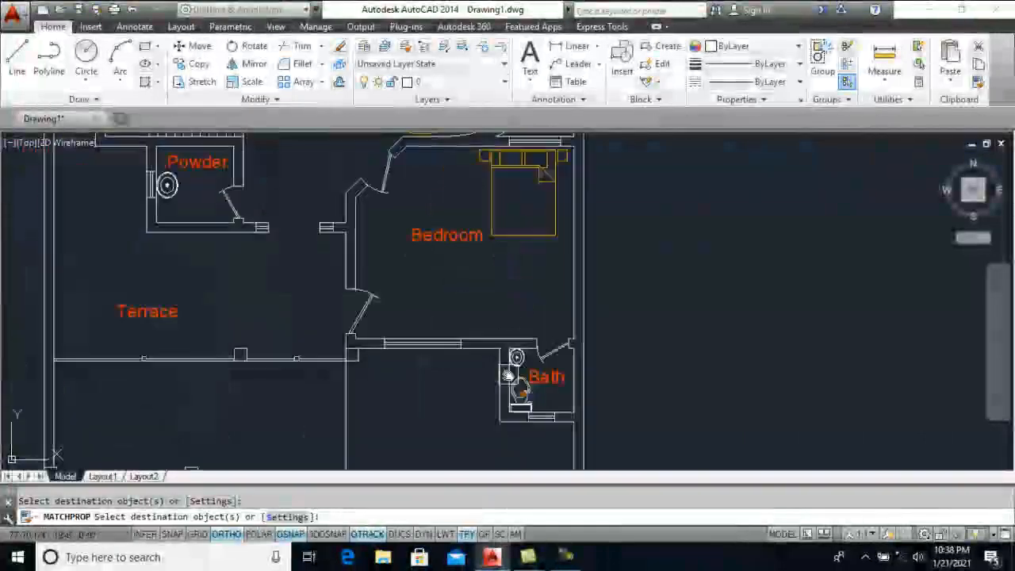
pyautogui.scroll(-4, 530, 383)
pyautogui.scroll(6, 334, 261)
pyautogui.click(333, 262)
pyautogui.scroll(-3, 454, 272)
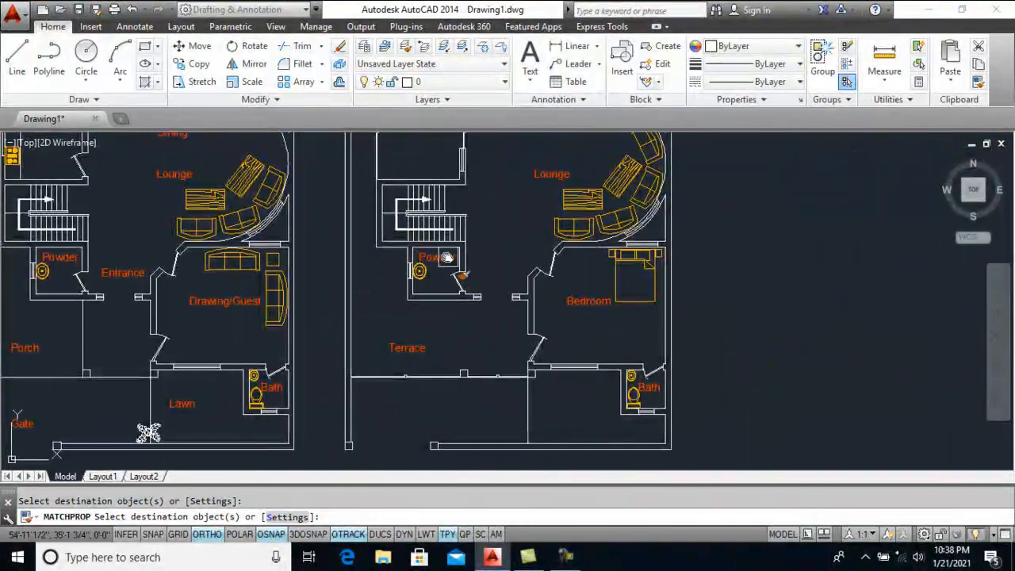
pyautogui.moveTo(446, 258); pyautogui.dragTo(491, 400, button='middle')
pyautogui.moveTo(524, 241); pyautogui.dragTo(555, 413, button='middle')
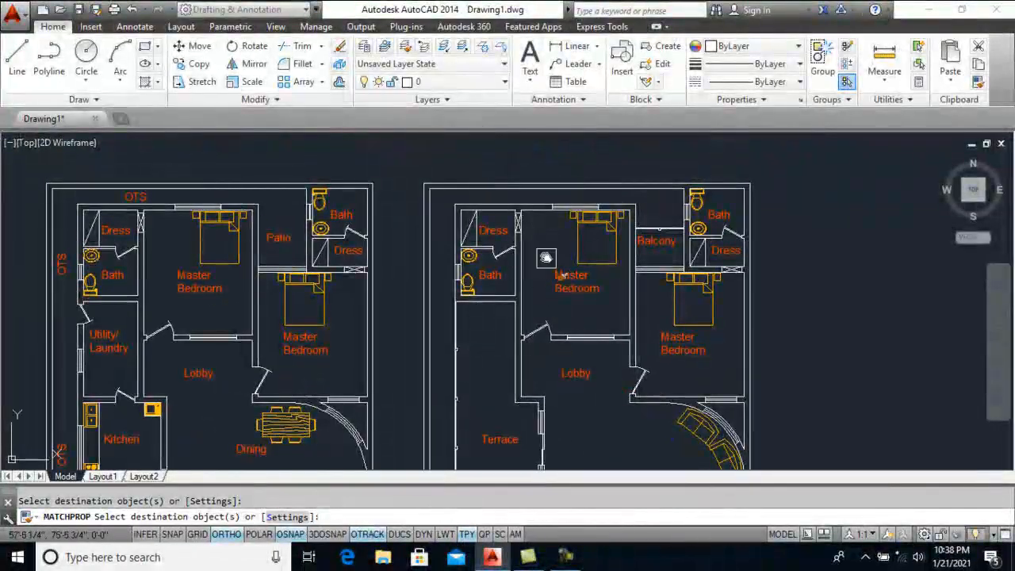
pyautogui.scroll(-1, 494, 256)
pyautogui.scroll(1, 392, 268)
pyautogui.scroll(2, 396, 267)
pyautogui.scroll(-3, 428, 273)
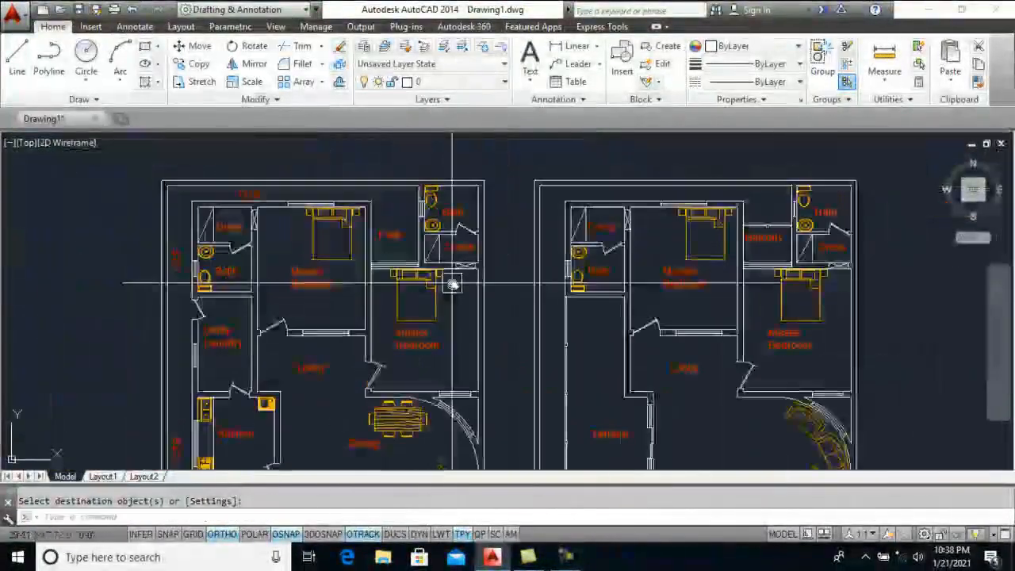
# Set the Doors layer's color to index color 23 in the layer properties
pyautogui.scroll(3, 260, 211)
pyautogui.press('Escape')
pyautogui.write('la')
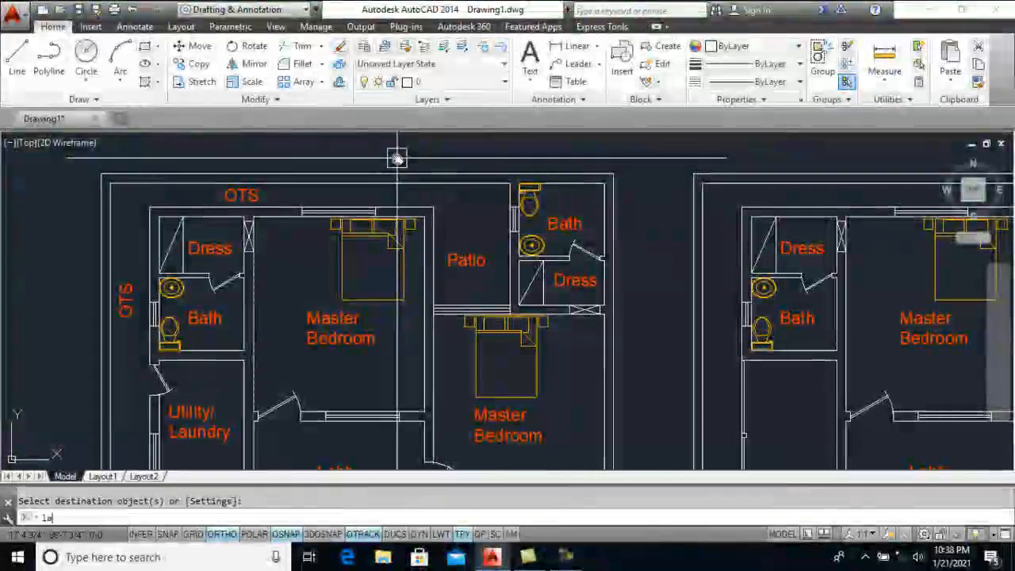
pyautogui.press('Return')
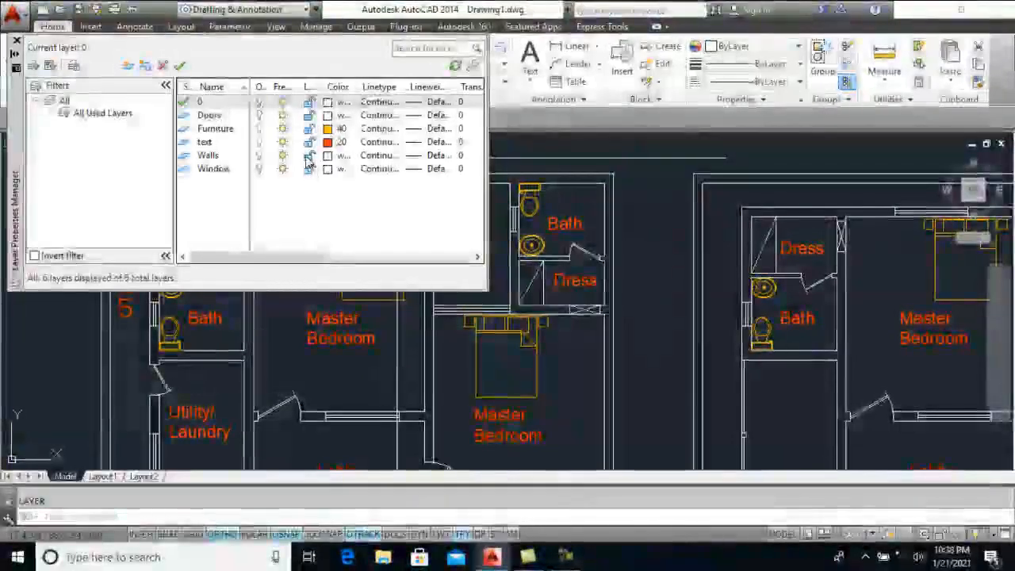
pyautogui.click(327, 115)
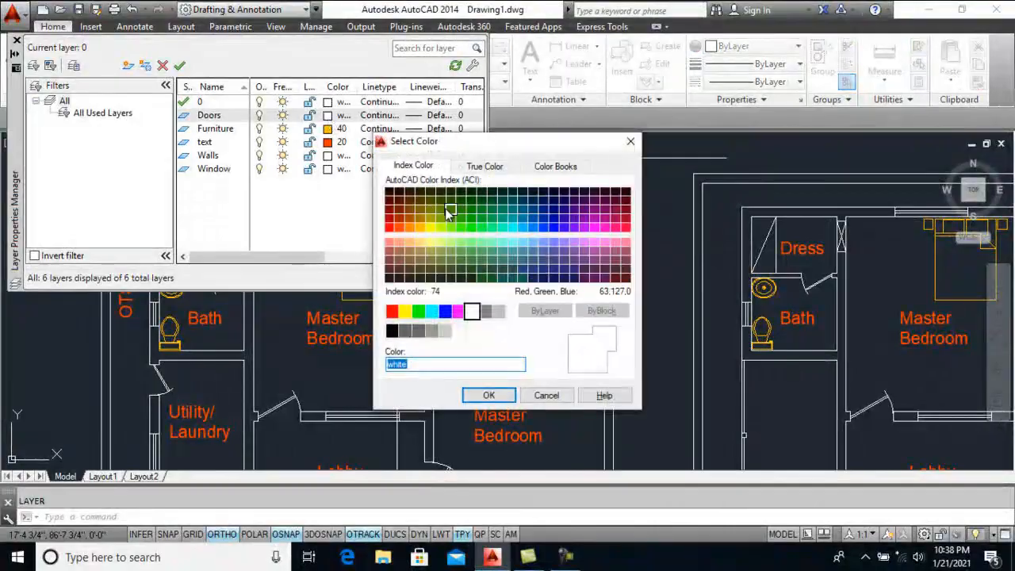
pyautogui.click(400, 252)
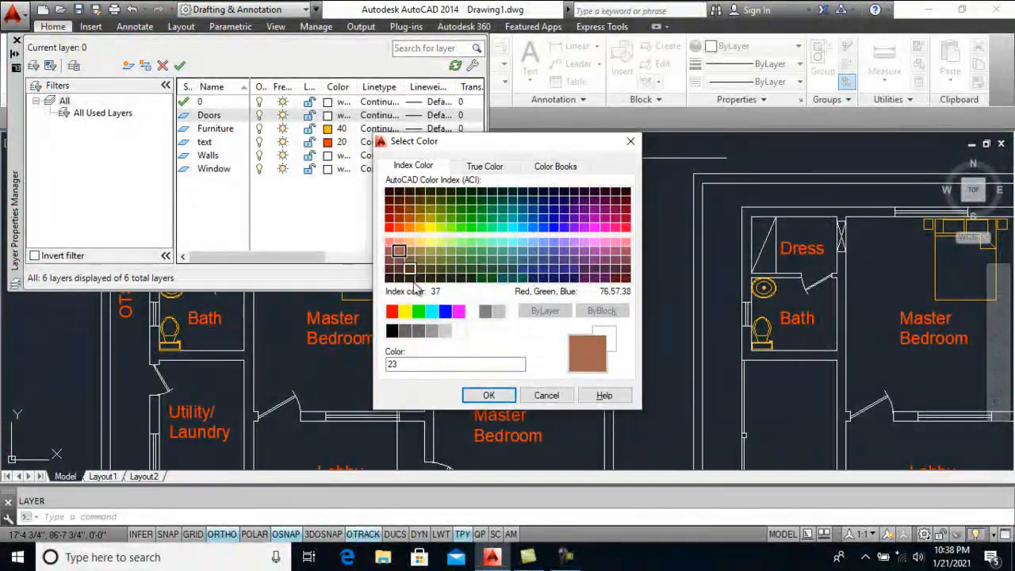
pyautogui.click(489, 395)
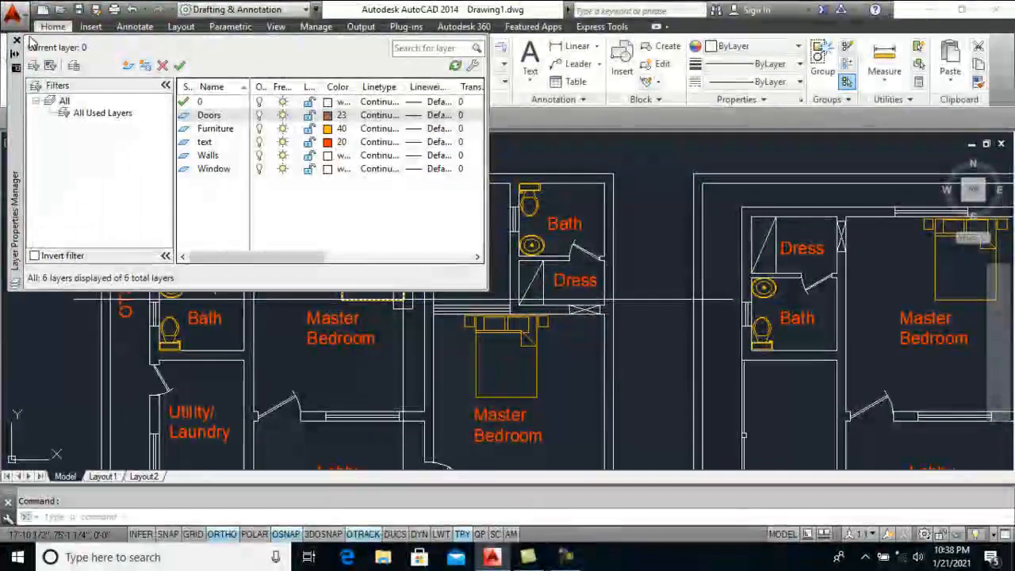
pyautogui.click(17, 40)
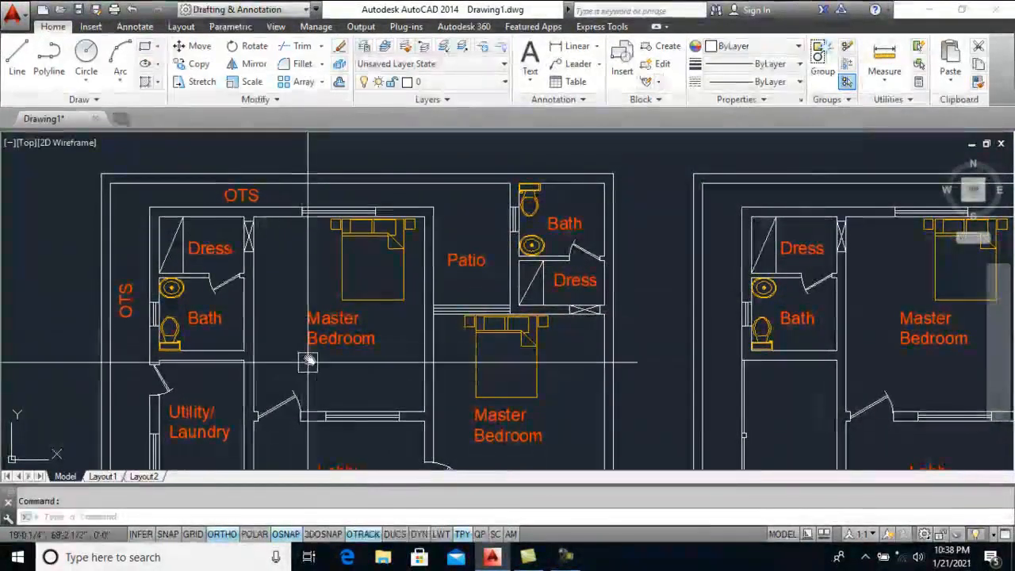
# Move the door between the left plan's upper Master Bedroom and the Lobby to the Doors layer
pyautogui.moveTo(271, 397); pyautogui.dragTo(281, 362, button='middle')
pyautogui.click(286, 373)
pyautogui.click(432, 81)
pyautogui.click(412, 115)
pyautogui.press('Escape')
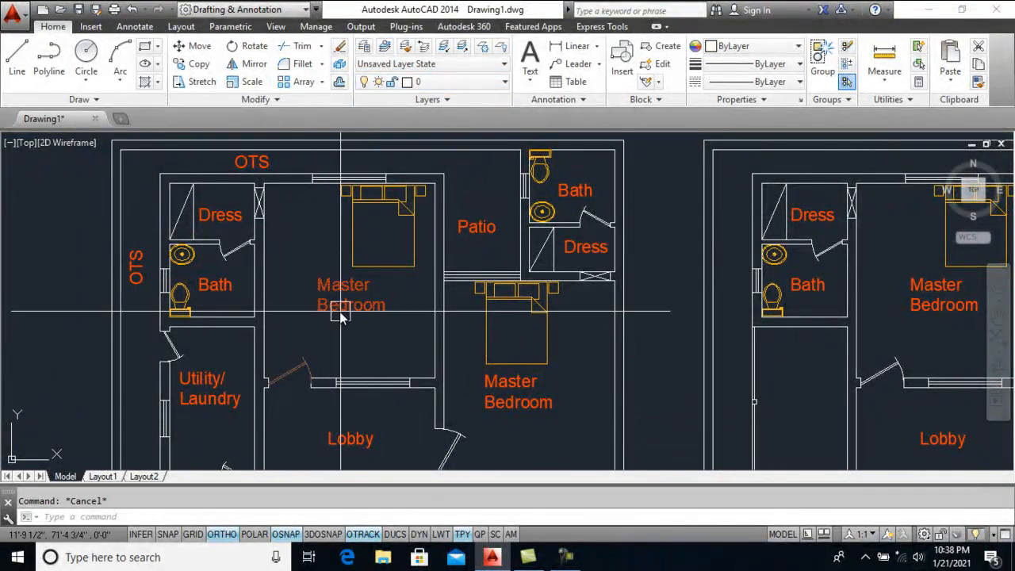
# Match the Lobby door's properties to the left plan's Dress/Bath doors, outer Utility/Laundry door and the other Master Bedroom's door
pyautogui.write('ma')
pyautogui.click(302, 366)
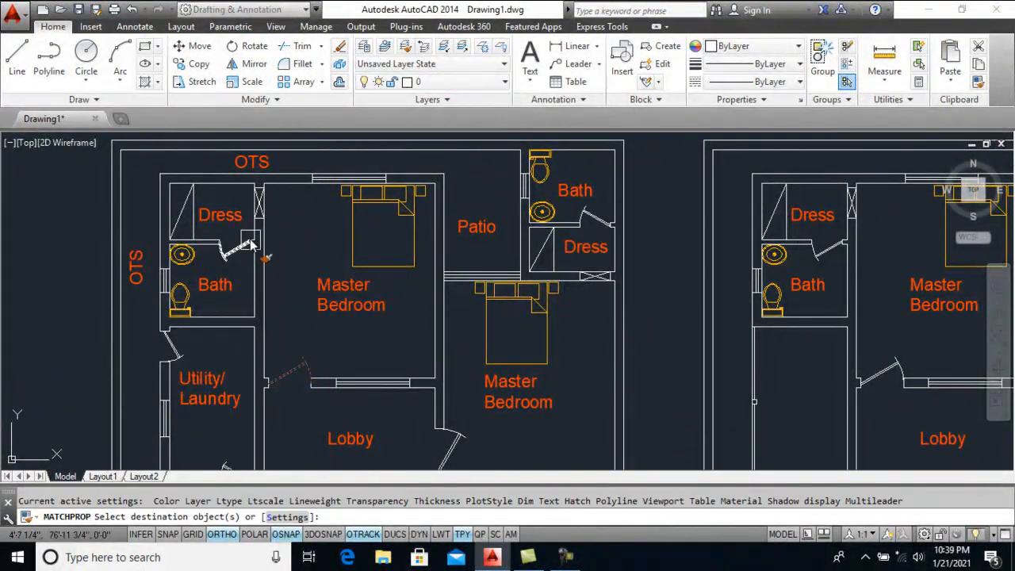
pyautogui.scroll(4, 220, 253)
pyautogui.scroll(-4, 245, 242)
pyautogui.scroll(2, 214, 350)
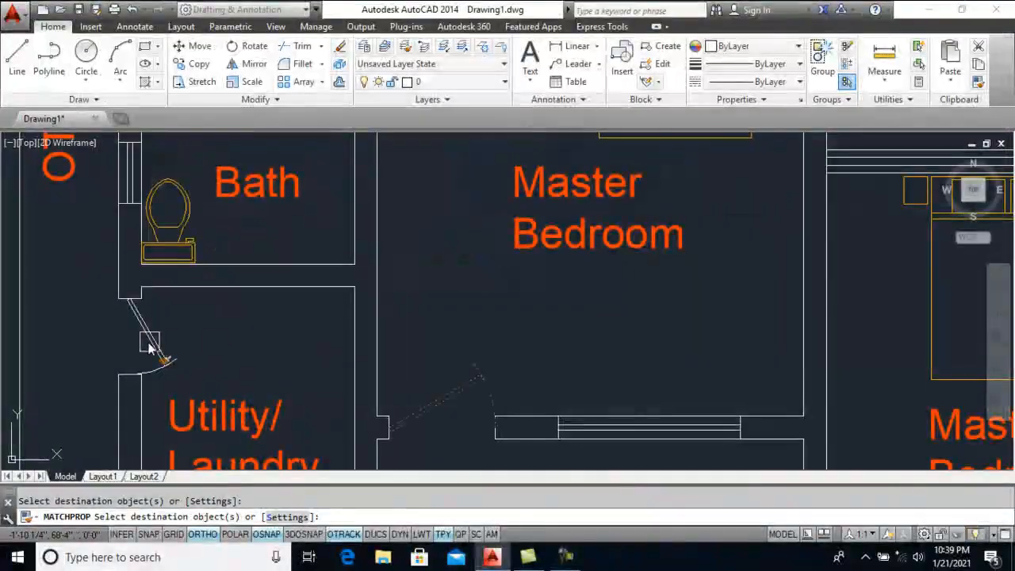
pyautogui.scroll(-4, 291, 294)
pyautogui.scroll(5, 450, 256)
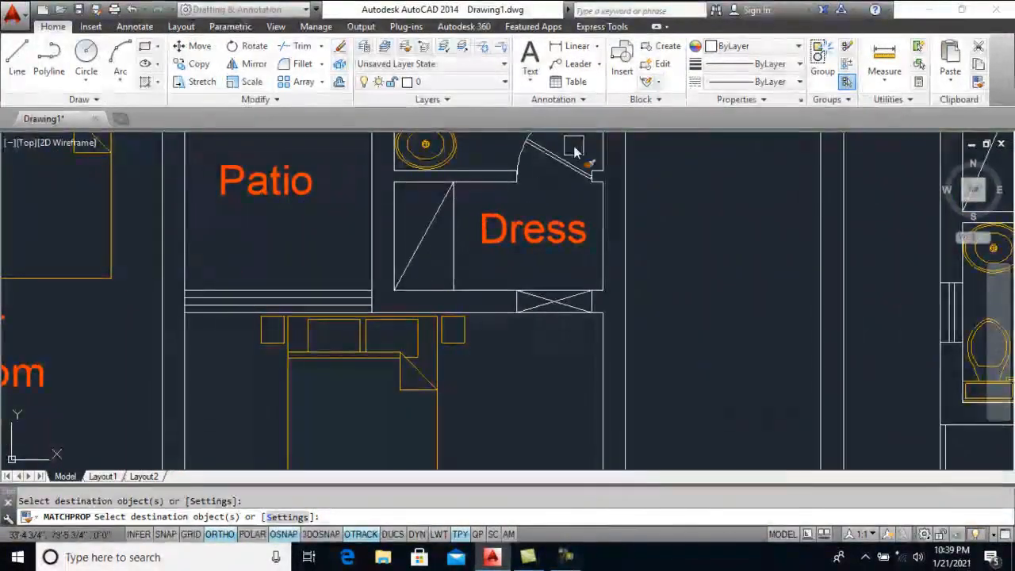
pyautogui.scroll(-4, 530, 165)
pyautogui.scroll(5, 416, 295)
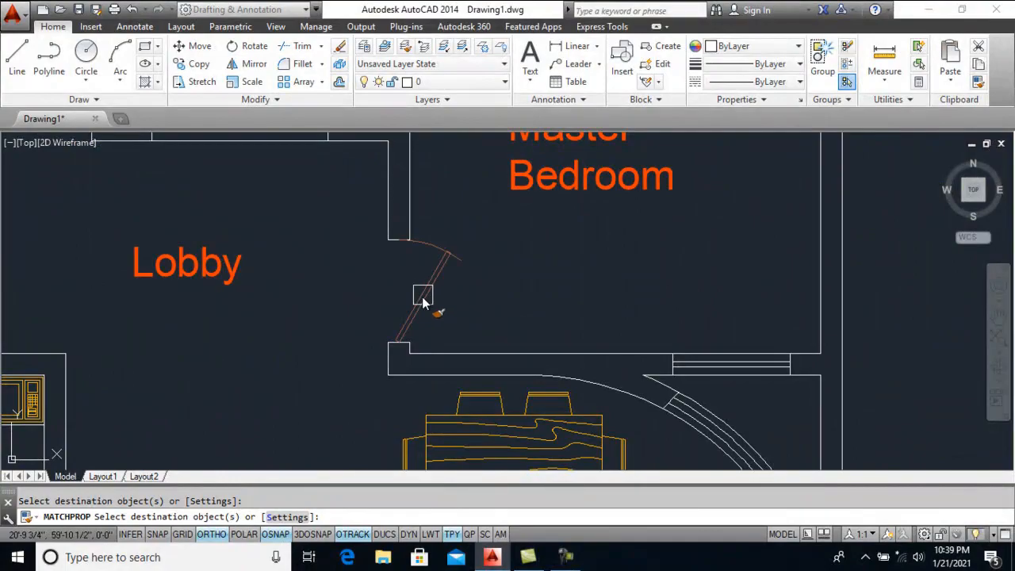
# Apply the door properties to the left plan's two Kitchen doors and the Drawing/Guest door near the Entrance
pyautogui.scroll(-4, 422, 297)
pyautogui.moveTo(290, 344); pyautogui.dragTo(310, 276, button='middle')
pyautogui.scroll(5, 287, 318)
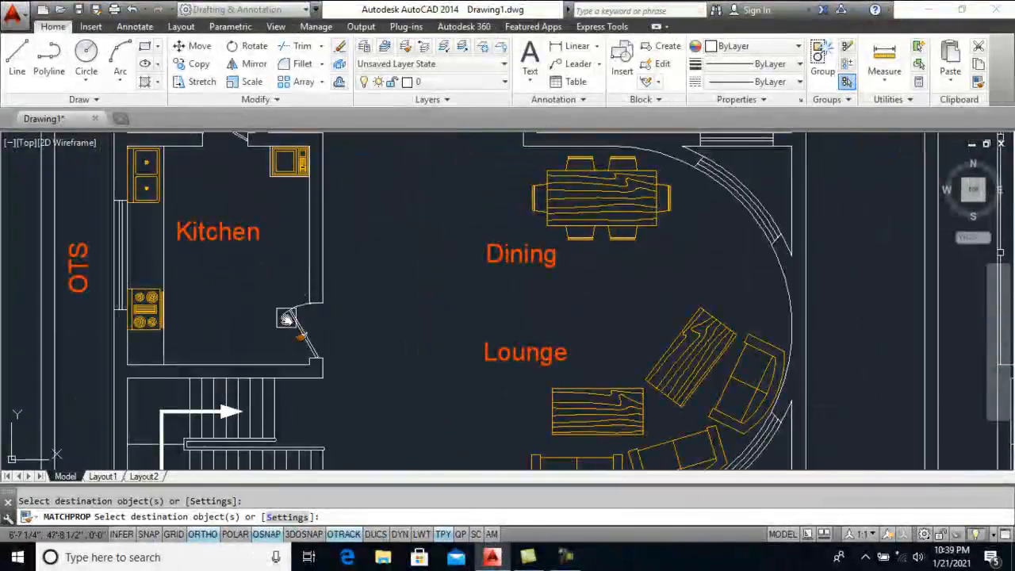
pyautogui.moveTo(231, 181)
pyautogui.mouseDown(button='middle')
pyautogui.moveTo(247, 235)
pyautogui.moveTo(290, 178)
pyautogui.mouseUp(button='middle')
pyautogui.scroll(-5, 290, 178)
pyautogui.moveTo(362, 281); pyautogui.dragTo(369, 252, button='middle')
pyautogui.scroll(5, 406, 347)
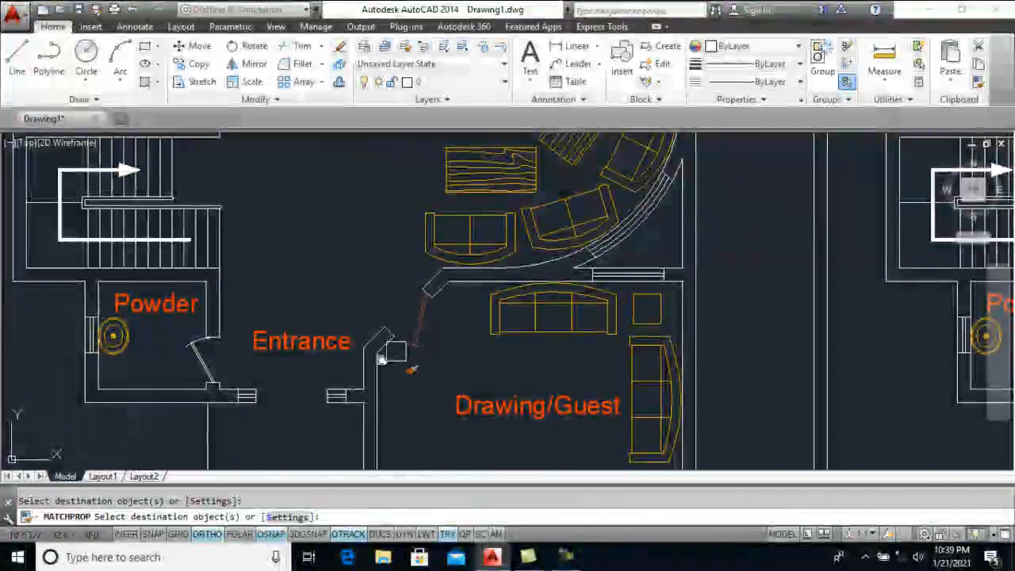
# Apply the door properties to the left plan's Powder door and lower Drawing/Guest doors, and end the property matching
pyautogui.scroll(-3, 262, 300)
pyautogui.moveTo(353, 436); pyautogui.dragTo(356, 345, button='middle')
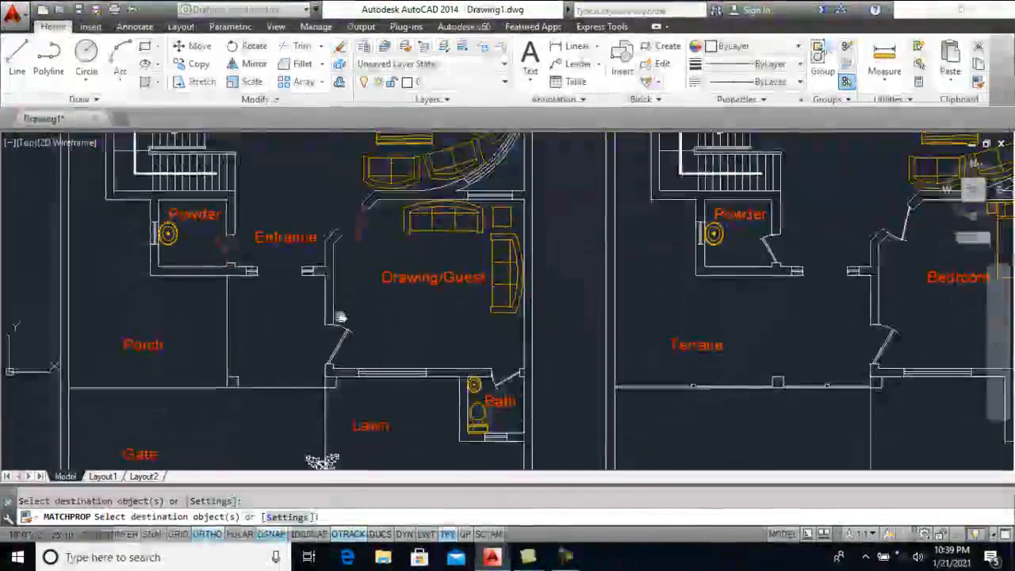
pyautogui.scroll(2, 507, 383)
pyautogui.scroll(-6, 499, 294)
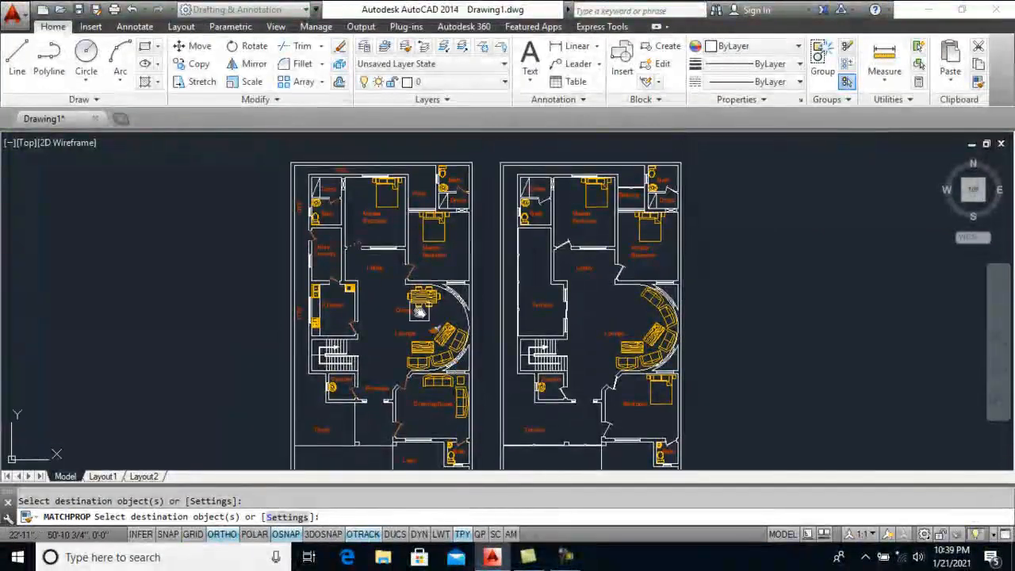
pyautogui.press('Escape')
pyautogui.scroll(5, 385, 249)
pyautogui.scroll(-2, 396, 340)
pyautogui.scroll(3, 392, 314)
pyautogui.scroll(-3, 389, 290)
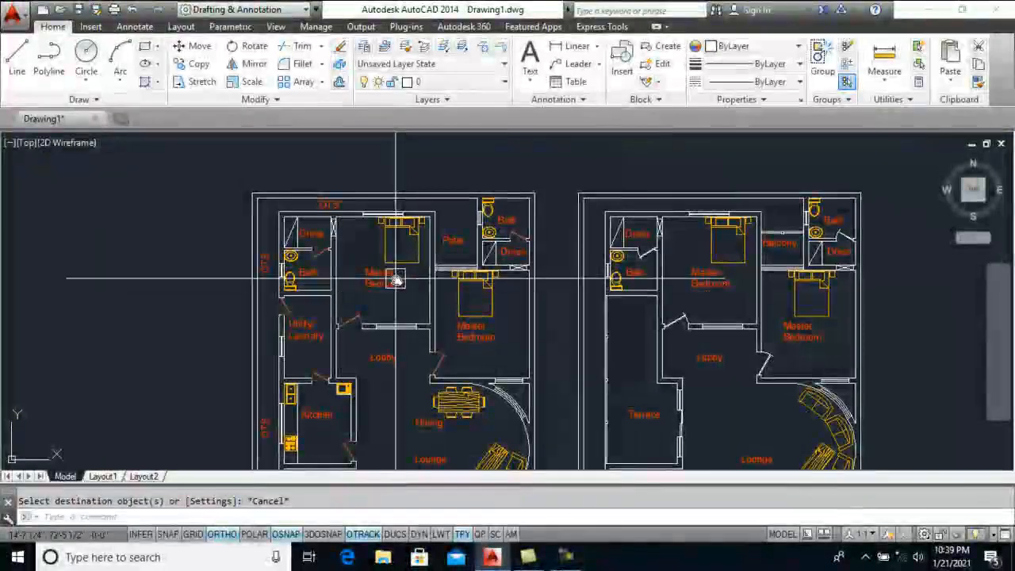
pyautogui.scroll(-3, 396, 278)
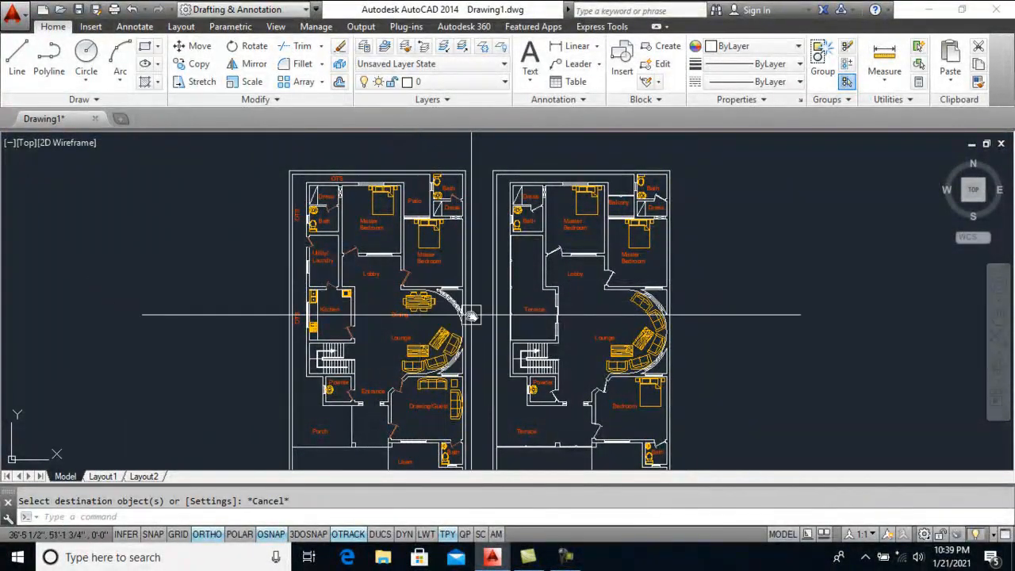
pyautogui.moveTo(471, 316); pyautogui.dragTo(450, 288, button='middle')
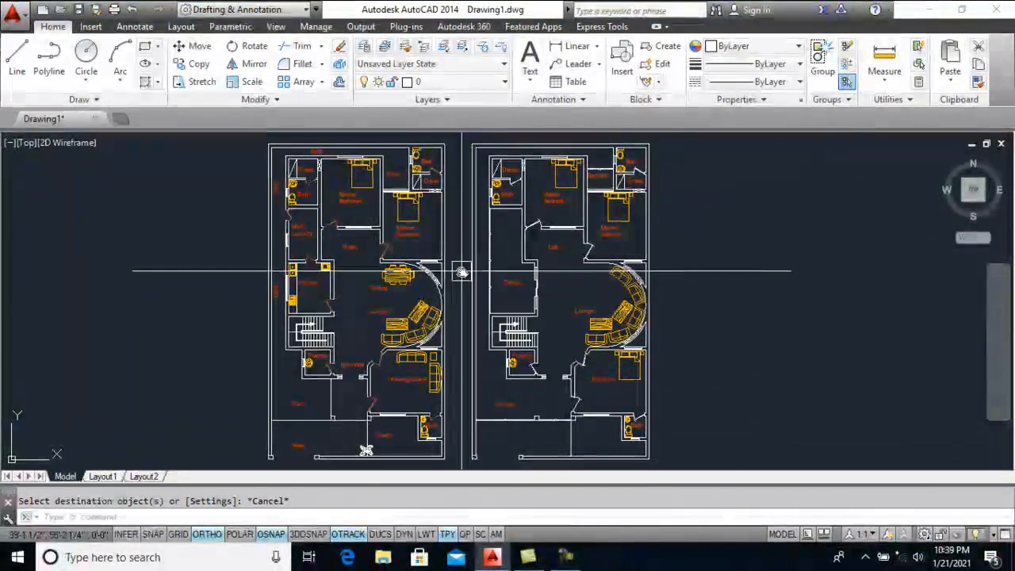
pyautogui.moveTo(460, 272); pyautogui.dragTo(469, 310, button='middle')
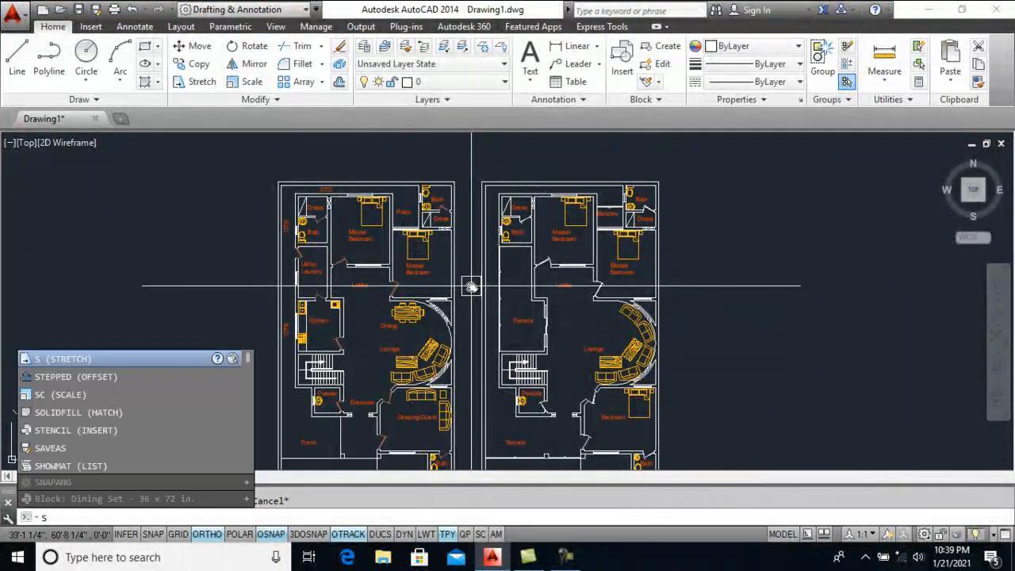
# Create a text style named Dimm1 with a text height of 1'-0" and apply it
pyautogui.write('t')
pyautogui.press('space')
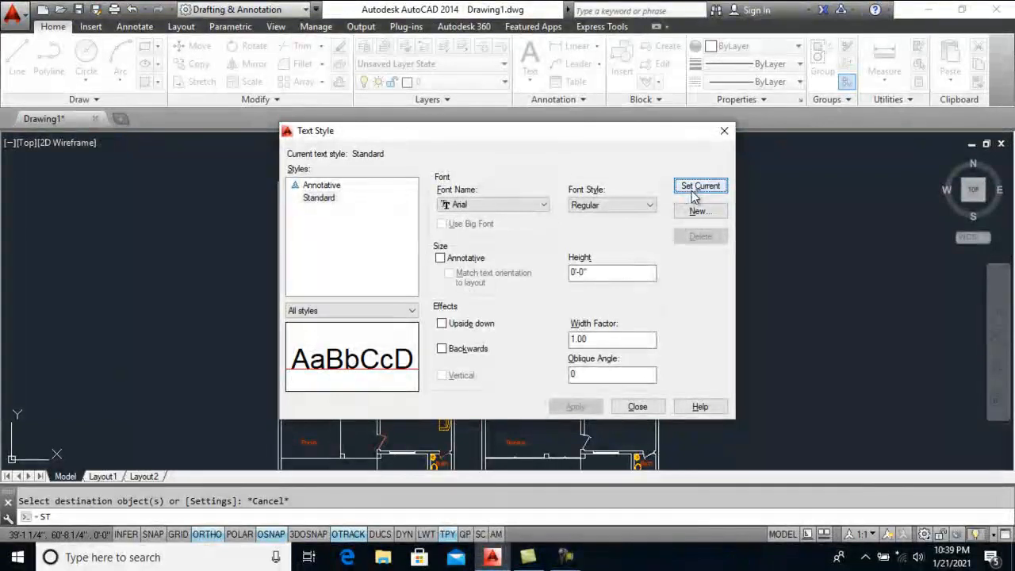
pyautogui.click(698, 211)
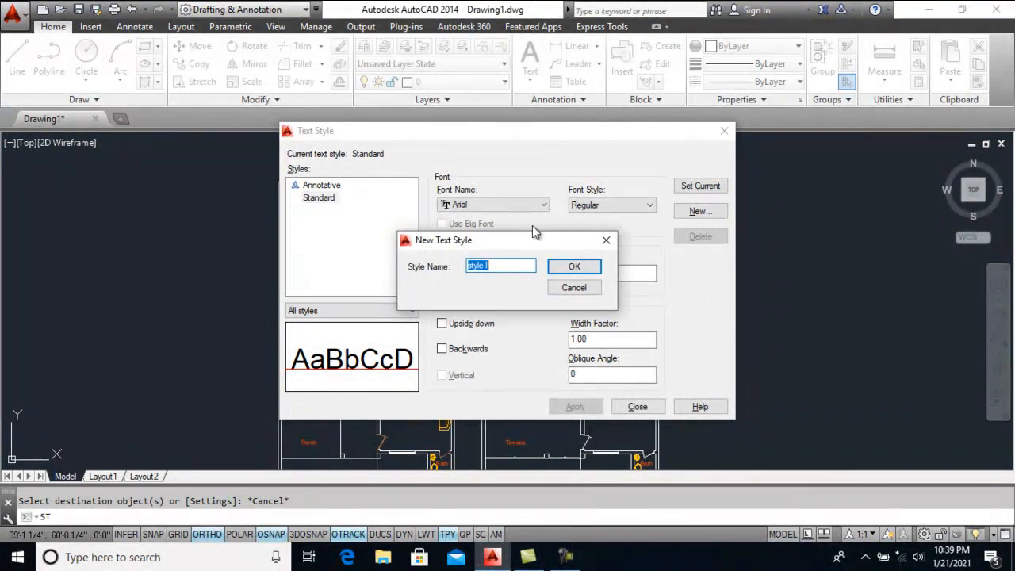
pyautogui.write('Dimm1')
pyautogui.press('Return')
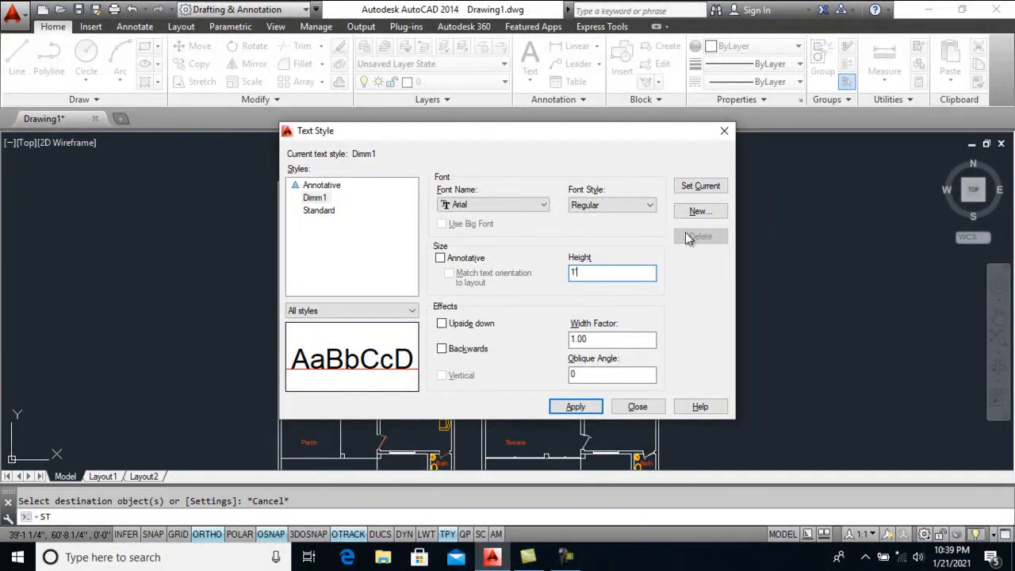
pyautogui.click(571, 407)
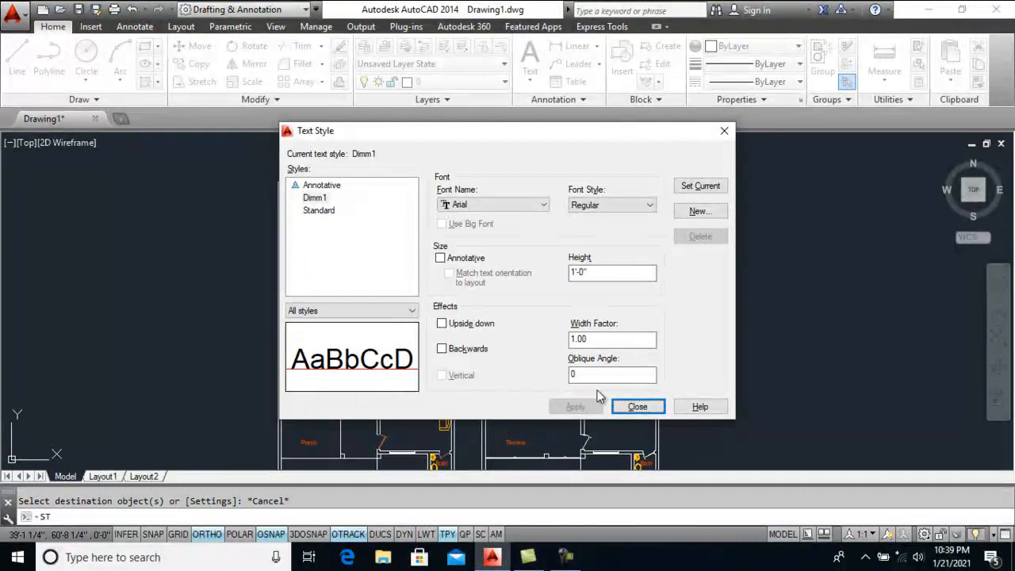
pyautogui.click(637, 406)
# Create a new dimension style named dimm1 and continue to its settings
pyautogui.write('d')
pyautogui.press('Return')
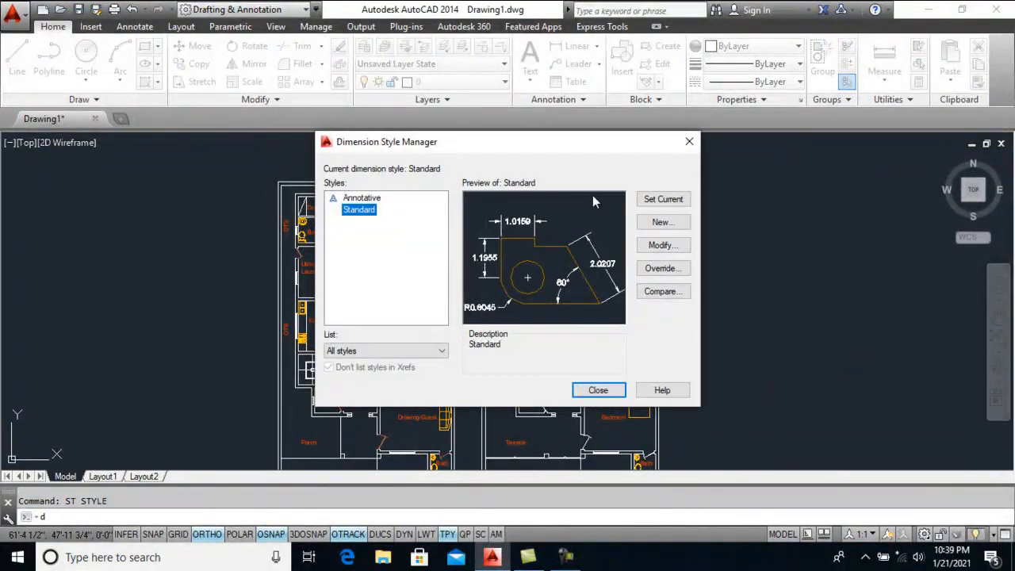
pyautogui.click(661, 223)
pyautogui.write('dimm1')
pyautogui.click(617, 238)
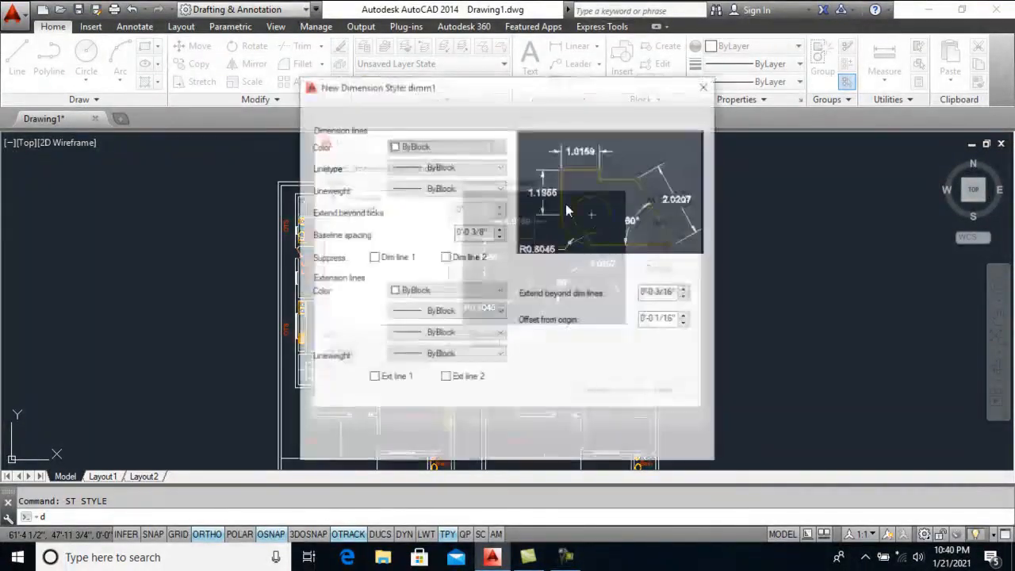
# Set the dimm1 style's primary units to Architectural with a precision of 0'-0 1/4"
pyautogui.click(501, 113)
pyautogui.click(450, 144)
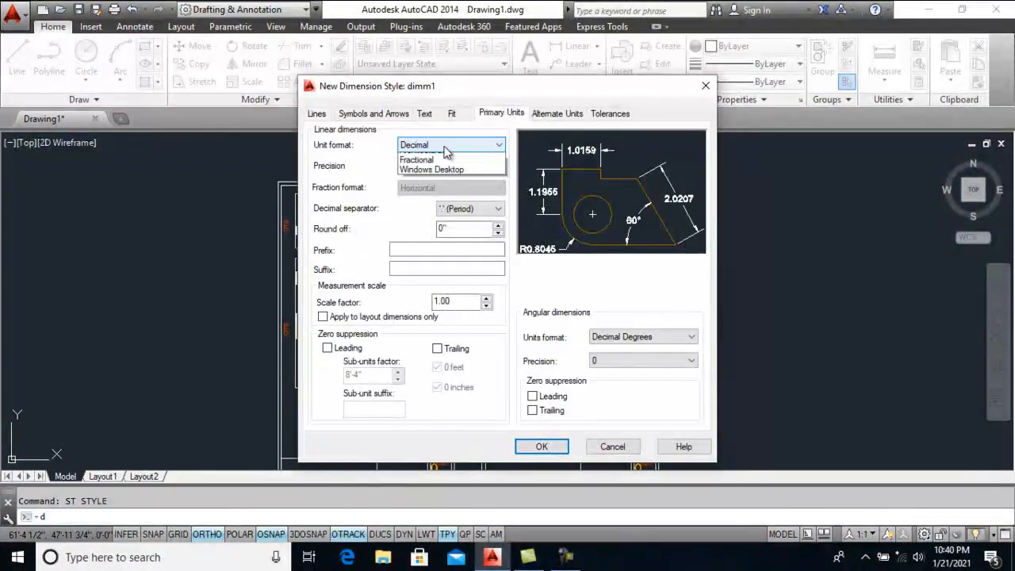
pyautogui.click(444, 190)
pyautogui.click(442, 165)
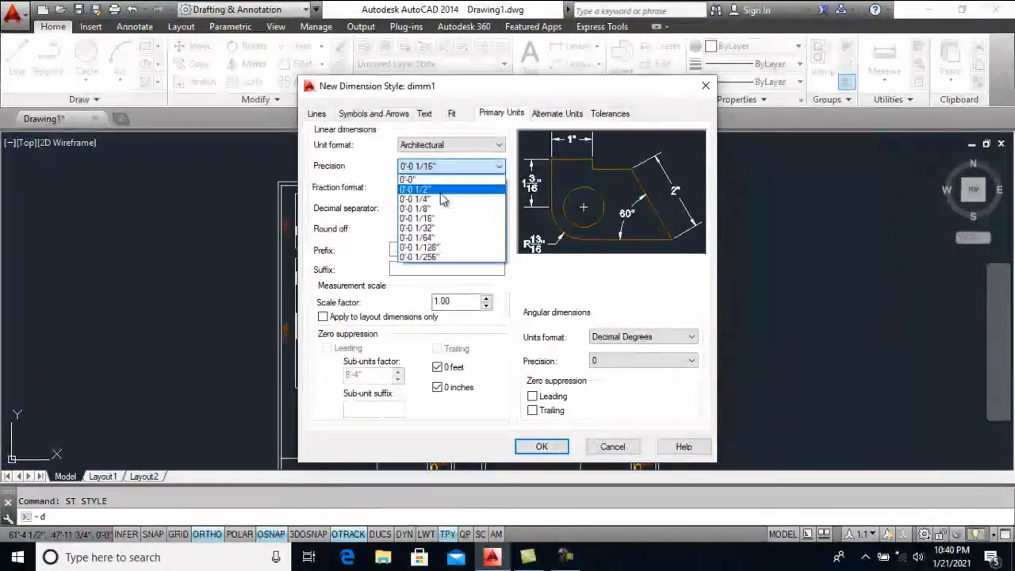
pyautogui.click(442, 198)
# Set the dimm1 style's text alignment to ISO standard
pyautogui.click(451, 114)
pyautogui.click(424, 113)
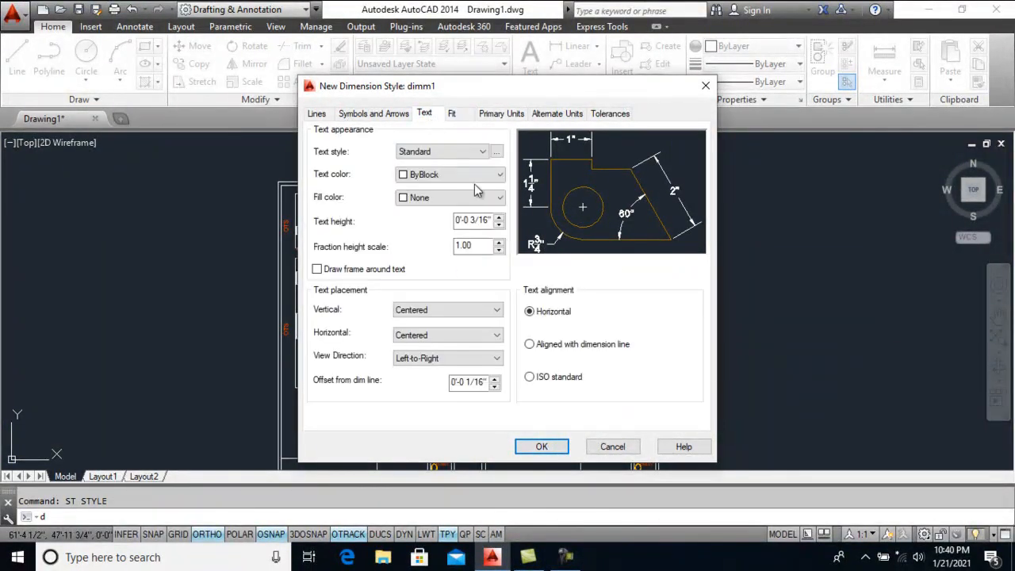
pyautogui.click(557, 381)
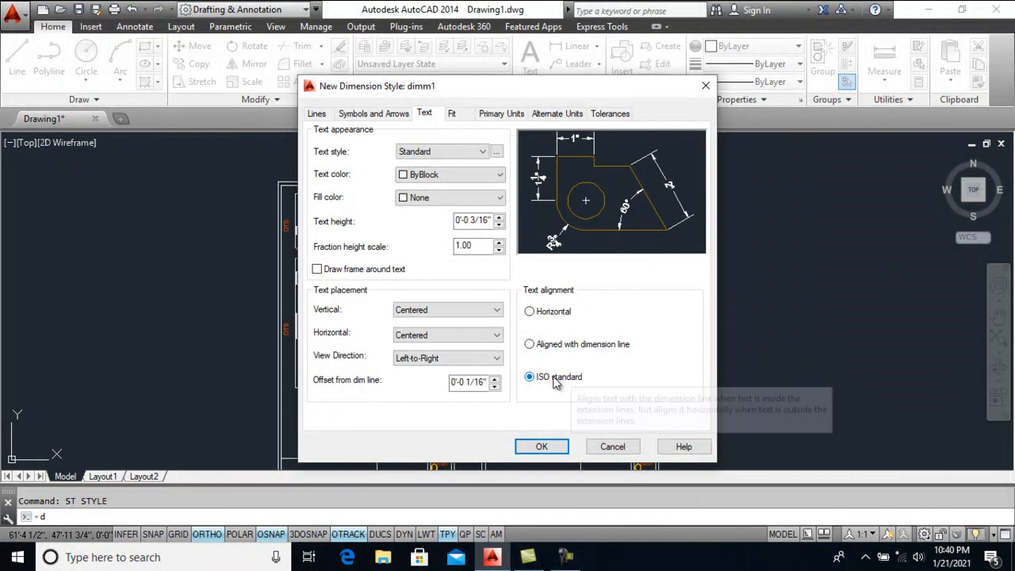
# Set the dimm1 style's first and second arrowheads to Dot and adjust the arrow size
pyautogui.click(389, 118)
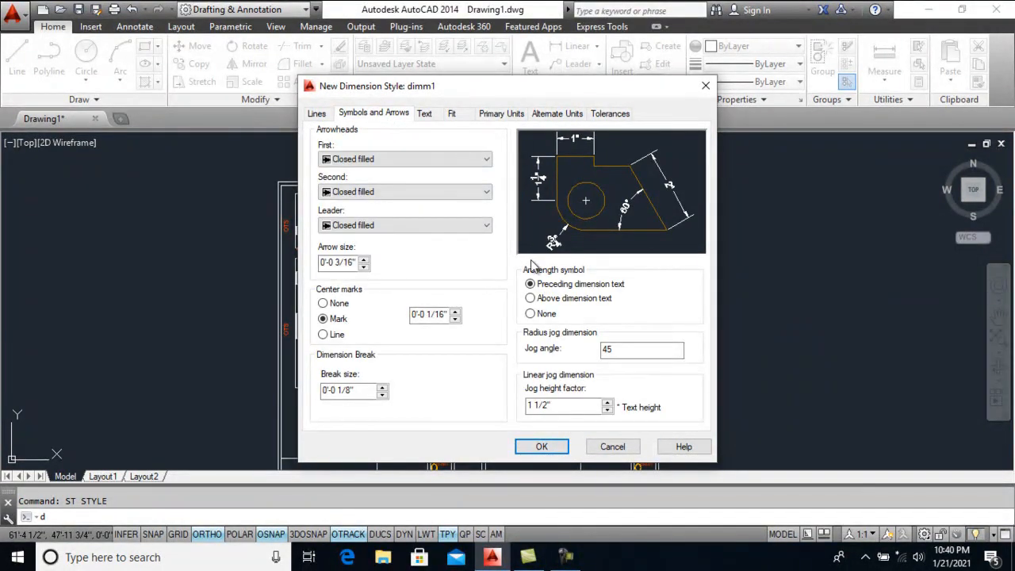
pyautogui.click(396, 226)
pyautogui.click(390, 159)
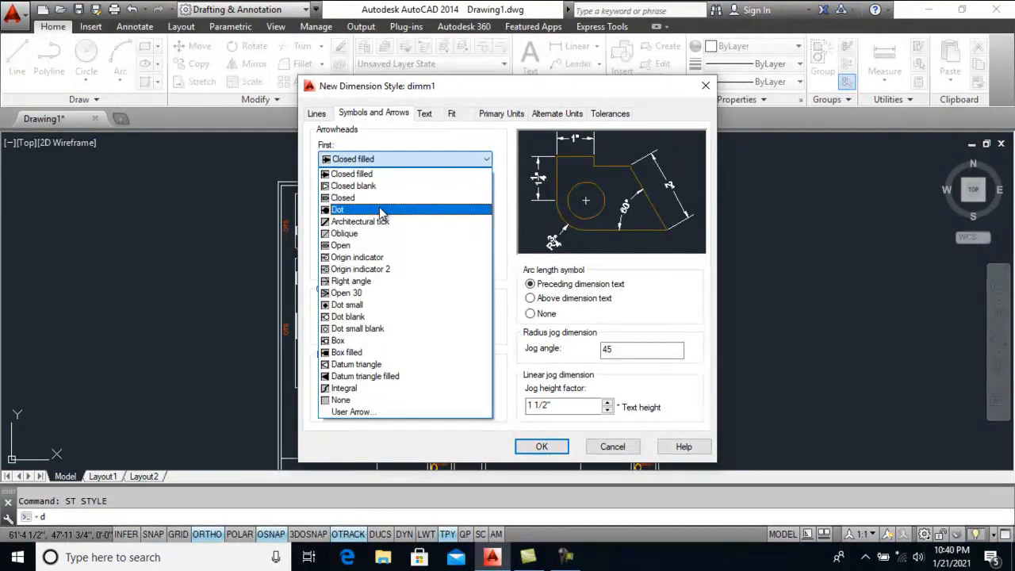
pyautogui.click(380, 209)
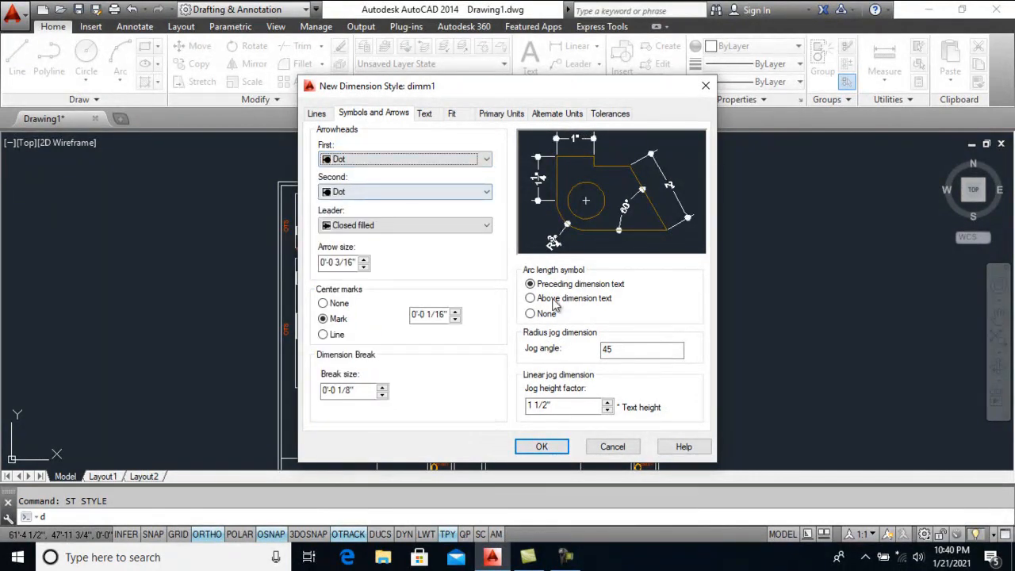
pyautogui.click(364, 261)
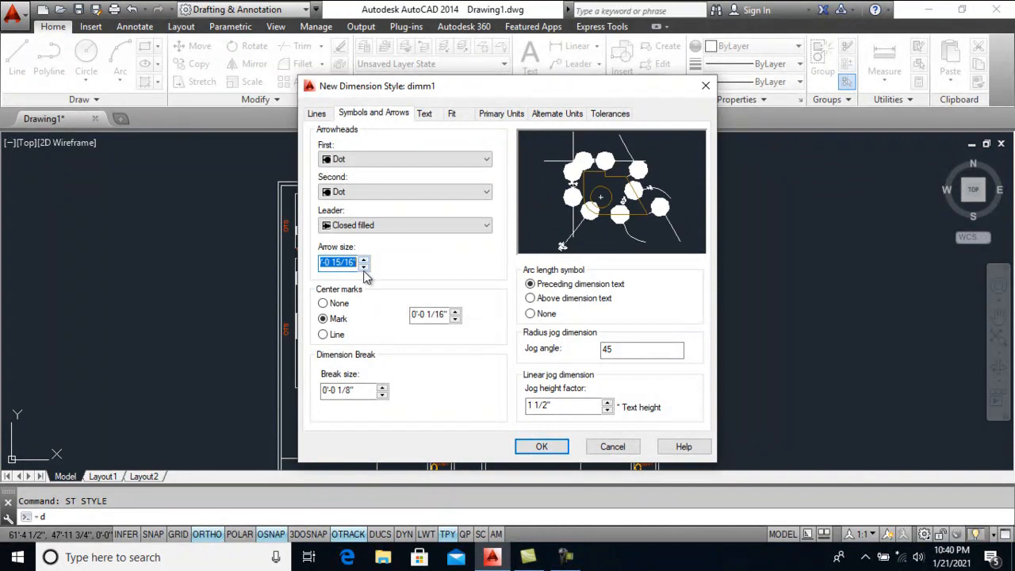
pyautogui.click(364, 268)
# Assign the Dimm1 text style to the dimm1 dimension style
pyautogui.click(426, 115)
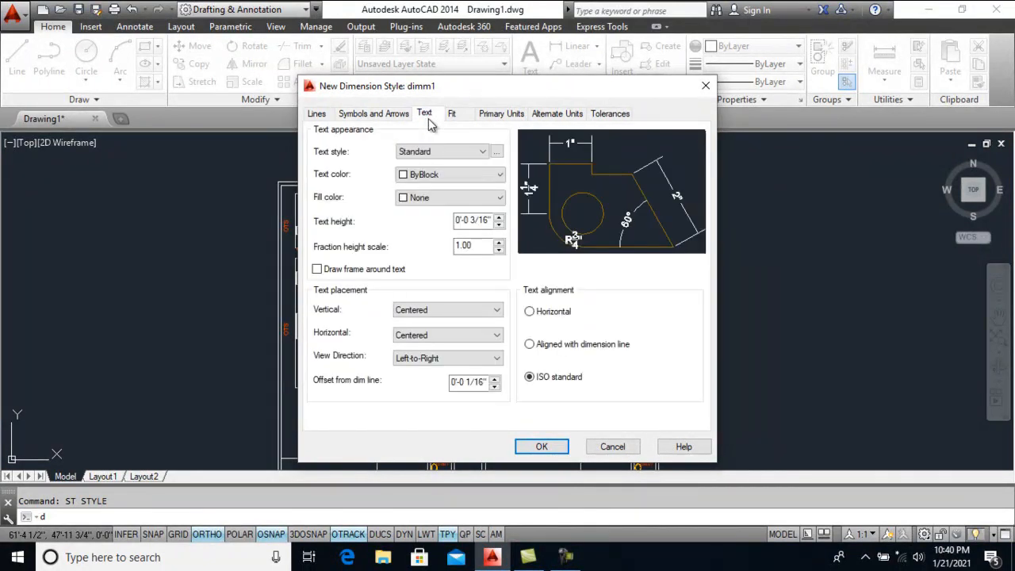
pyautogui.click(432, 176)
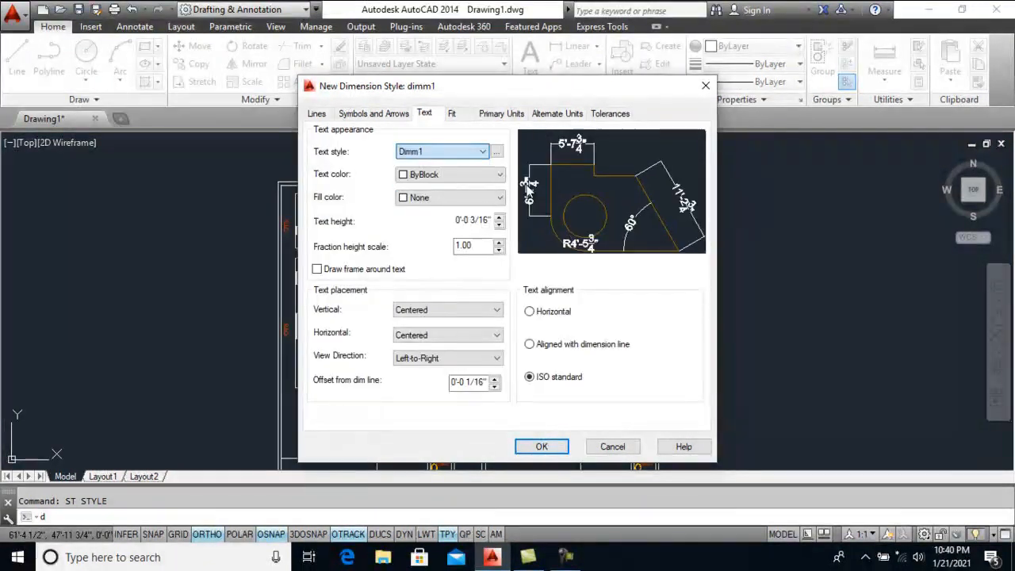
# Set the dimm1 style's arrow size to 8 1/2", extension beyond dimension lines to 0'-7 7/16" and origin offset to 0'-1 1/16", and save it
pyautogui.click(379, 113)
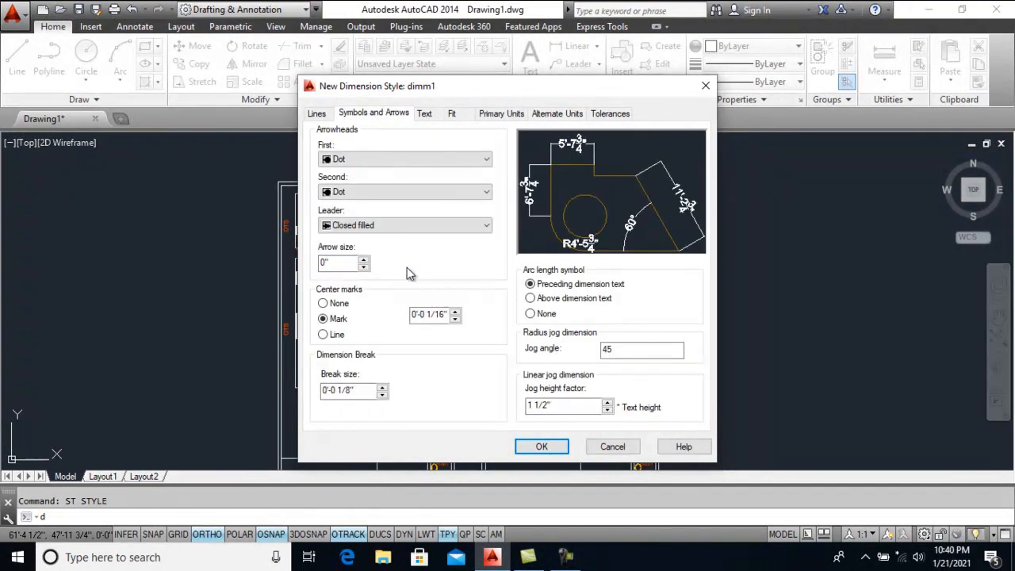
pyautogui.click(364, 260)
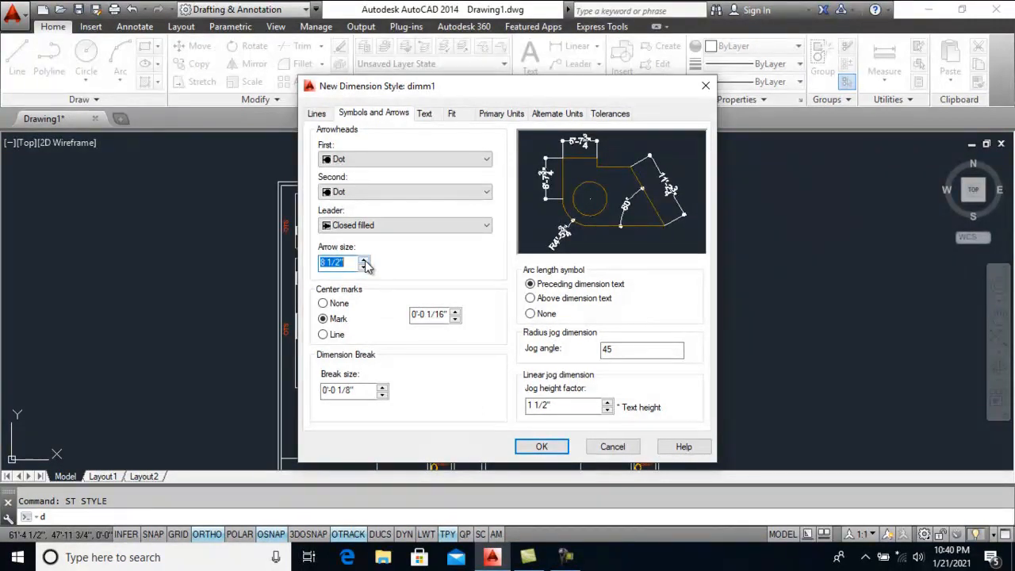
pyautogui.click(316, 115)
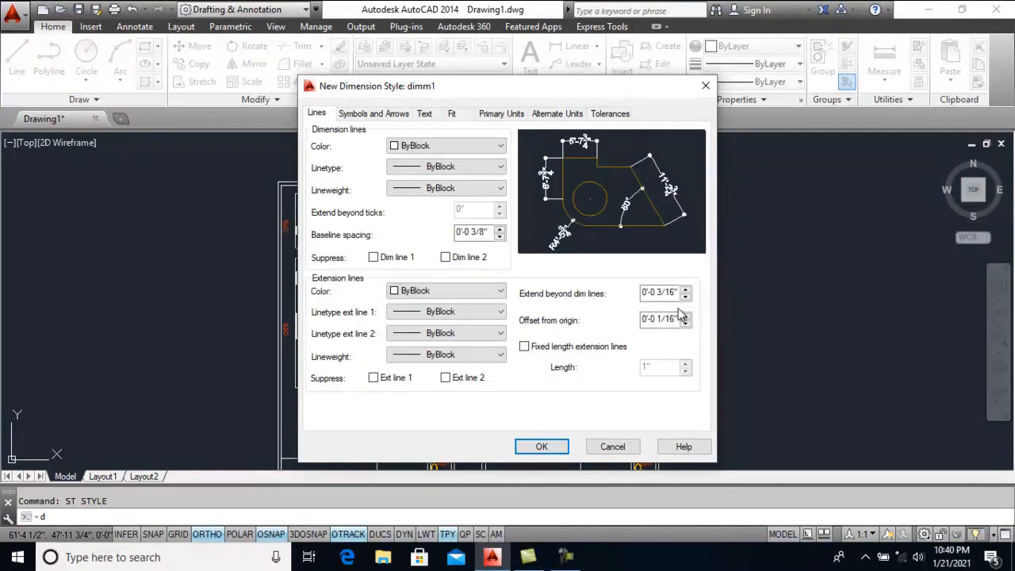
pyautogui.click(686, 290)
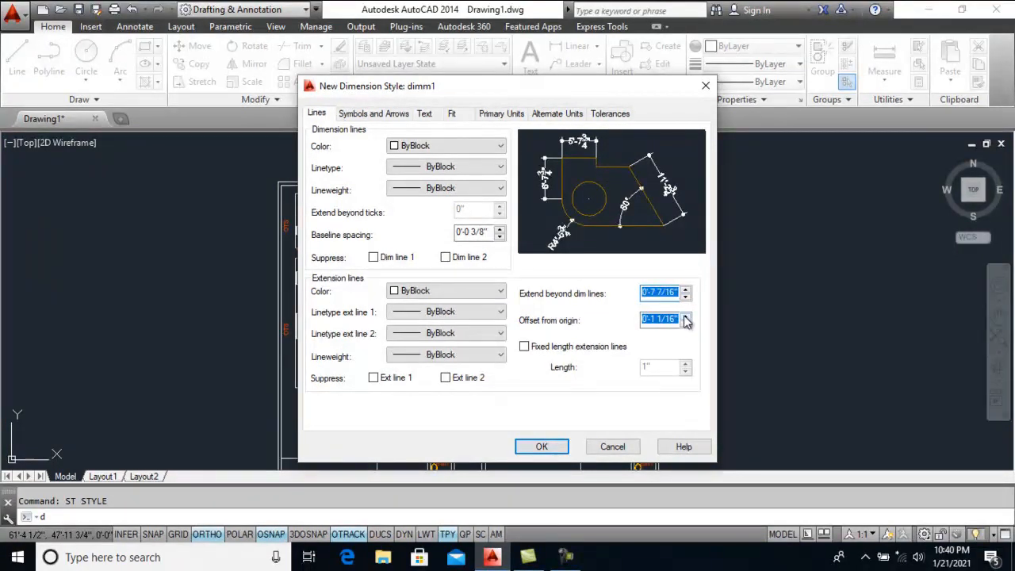
pyautogui.click(540, 447)
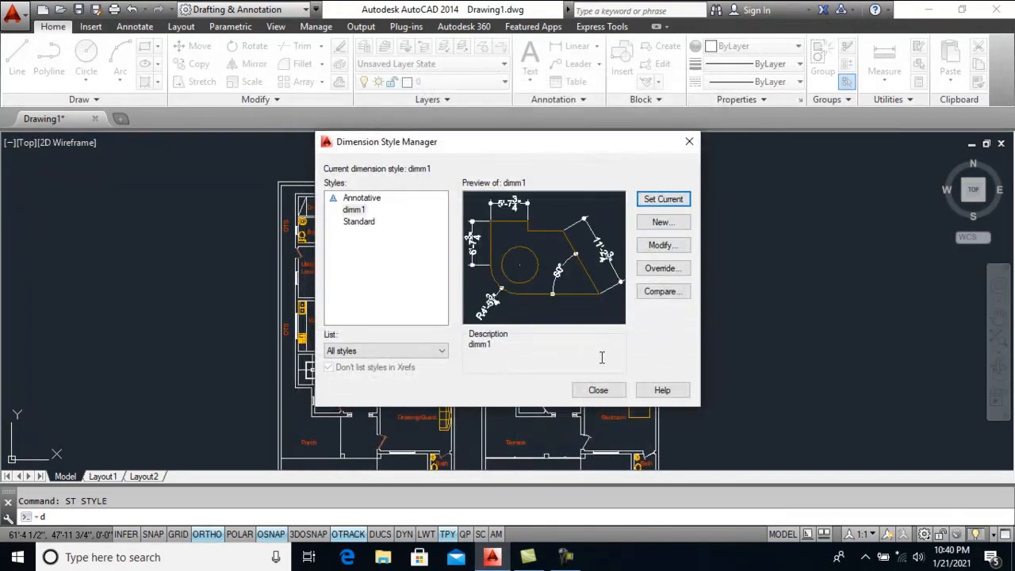
pyautogui.click(599, 391)
# Add a linear dimension above the ground floor plan, spanning the overall width between its outer upper corners
pyautogui.write('dli')
pyautogui.press('Return')
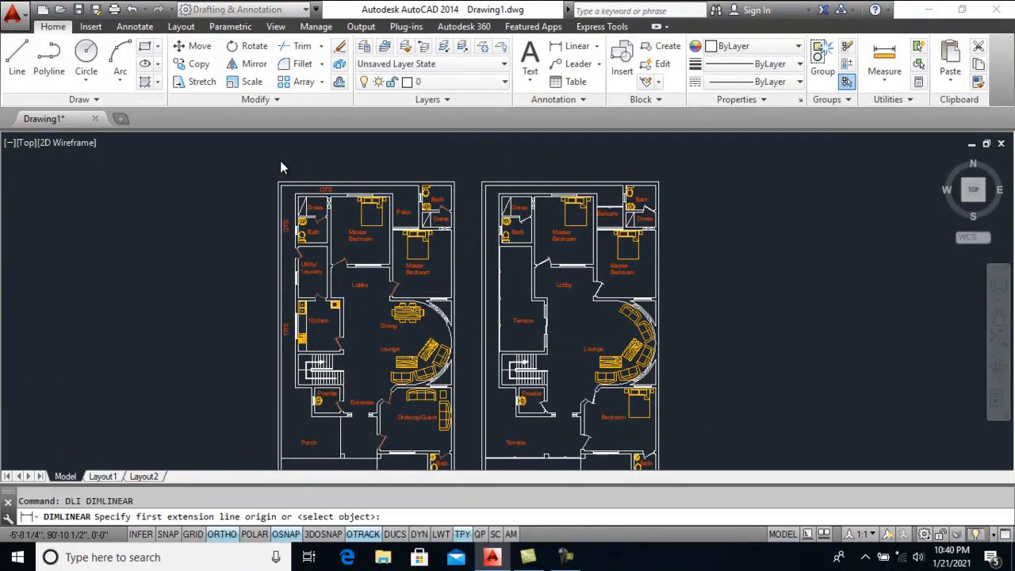
pyautogui.scroll(4, 281, 166)
pyautogui.click(267, 215)
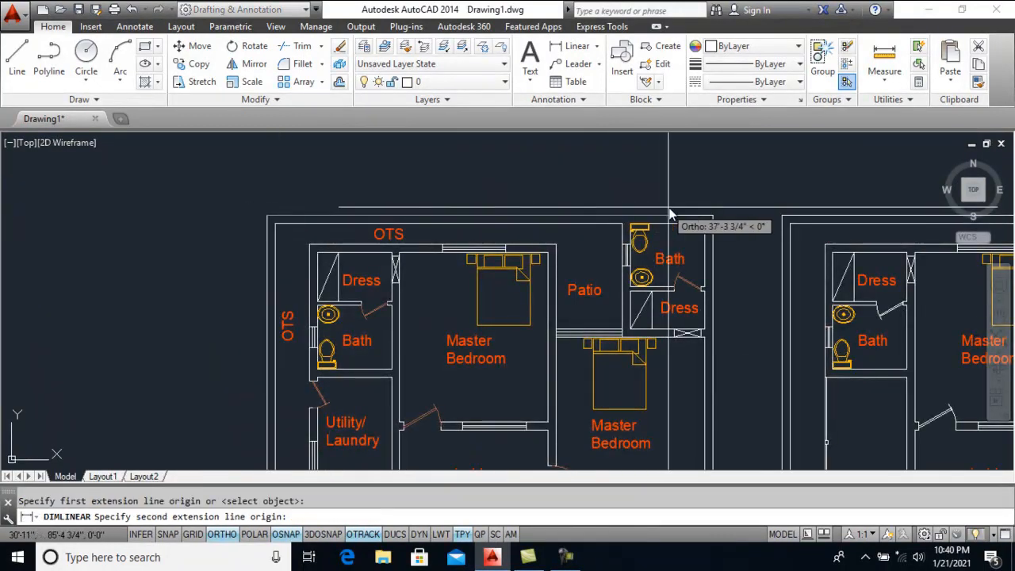
pyautogui.click(712, 214)
pyautogui.click(666, 189)
# Add a vertical linear dimension outside the ground floor plan's left wall, spanning its overall length
pyautogui.press('Return')
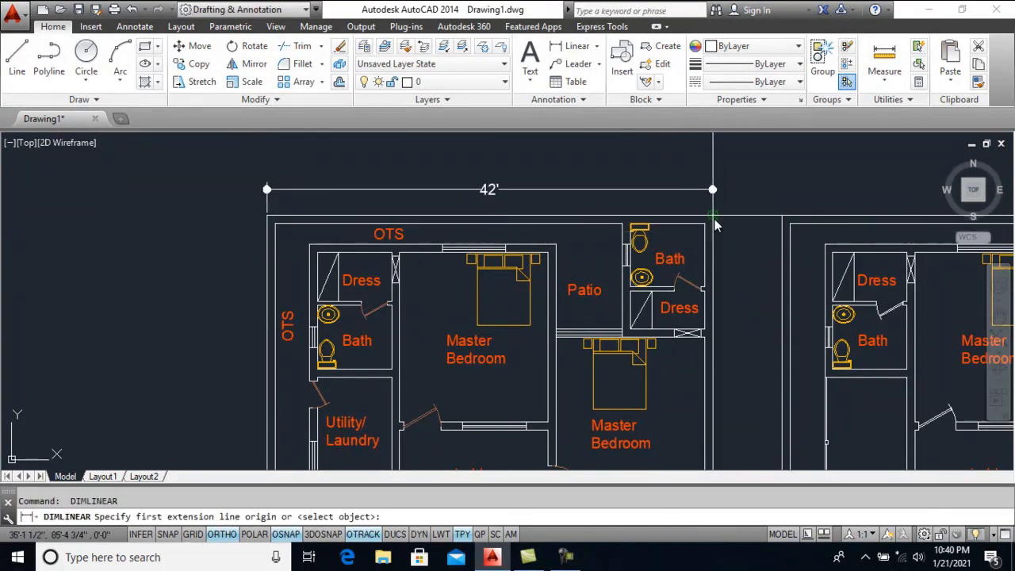
pyautogui.click(269, 219)
pyautogui.scroll(-3, 351, 176)
pyautogui.scroll(6, 430, 426)
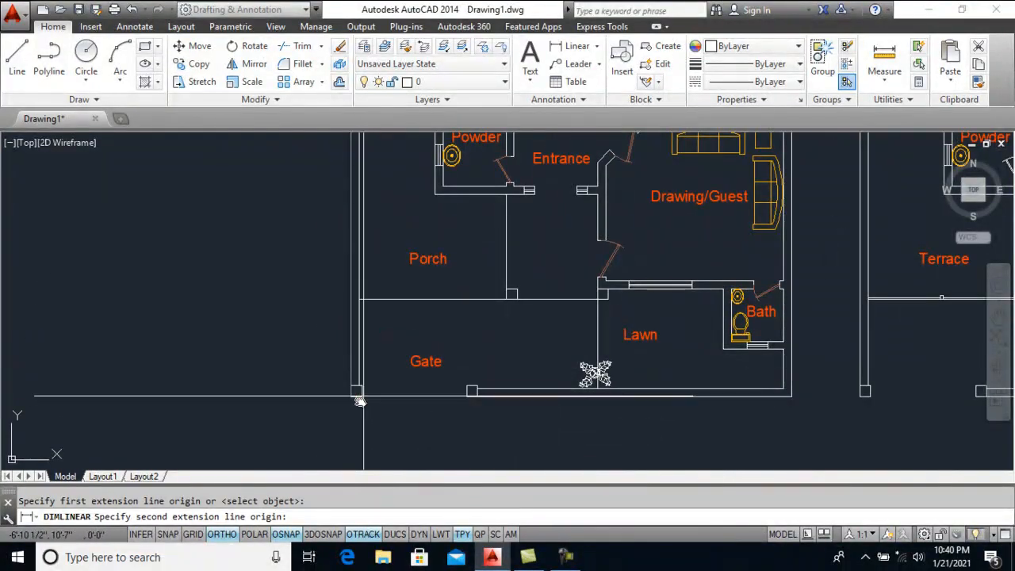
pyautogui.click(324, 388)
pyautogui.click(321, 382)
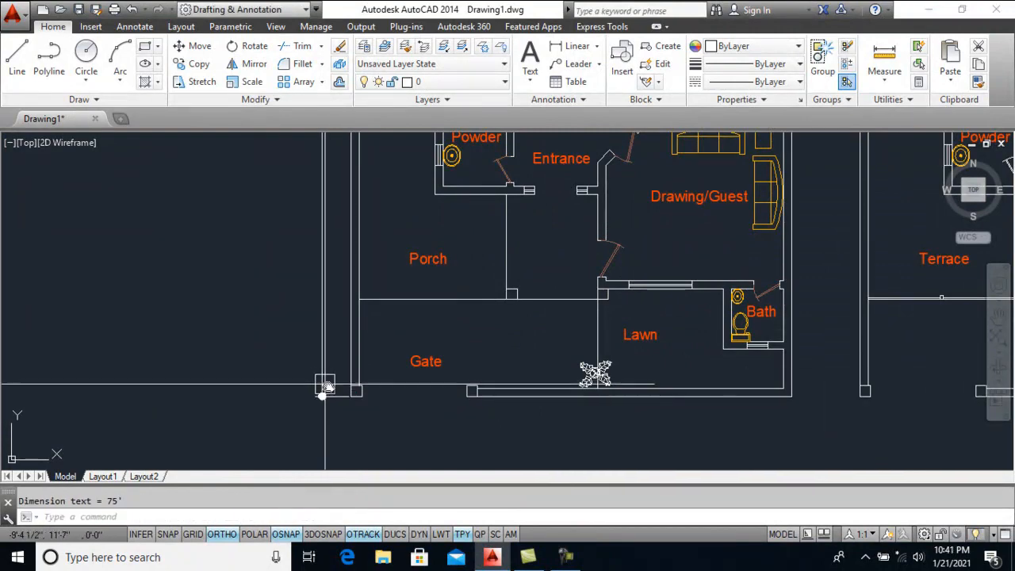
# Examine the overall width and length dimensions placed around the ground floor plan
pyautogui.scroll(-3, 362, 277)
pyautogui.scroll(5, 351, 233)
pyautogui.scroll(-6, 321, 328)
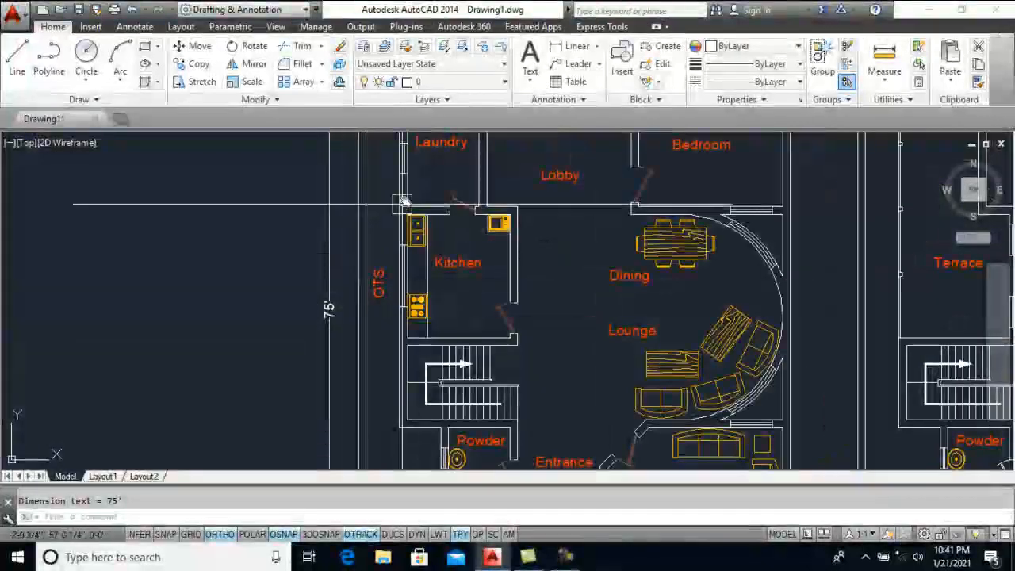
pyautogui.scroll(2, 392, 228)
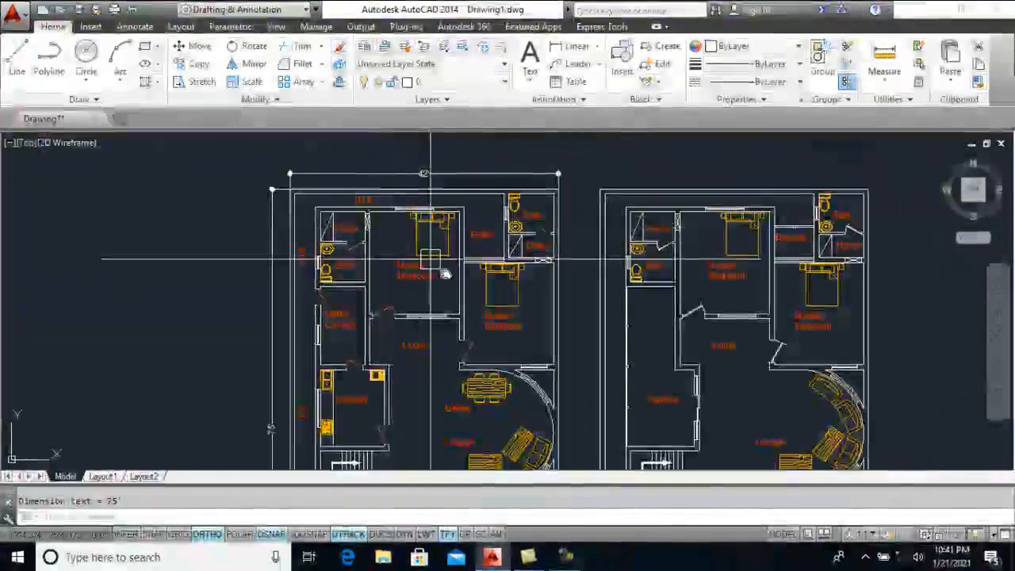
pyautogui.scroll(-3, 425, 234)
pyautogui.moveTo(428, 243); pyautogui.dragTo(424, 240, button='middle')
# Add the multiline text title "Ground Floor Plan" below the gate wall and widen its text box to fit one line
pyautogui.scroll(5, 402, 343)
pyautogui.moveTo(402, 342); pyautogui.dragTo(425, 314, button='middle')
pyautogui.write('t')
pyautogui.press('Return')
pyautogui.click(283, 335)
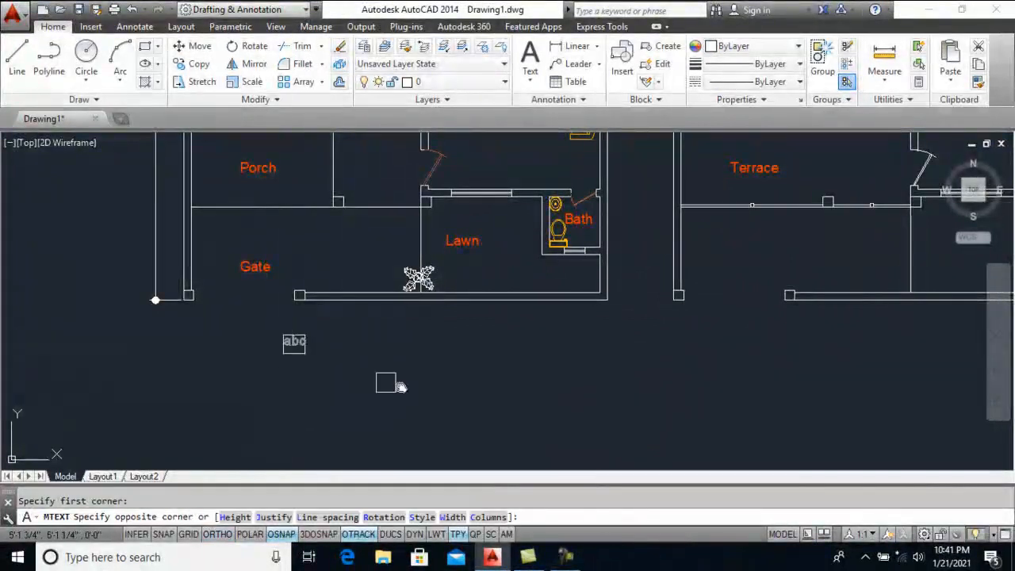
pyautogui.click(476, 383)
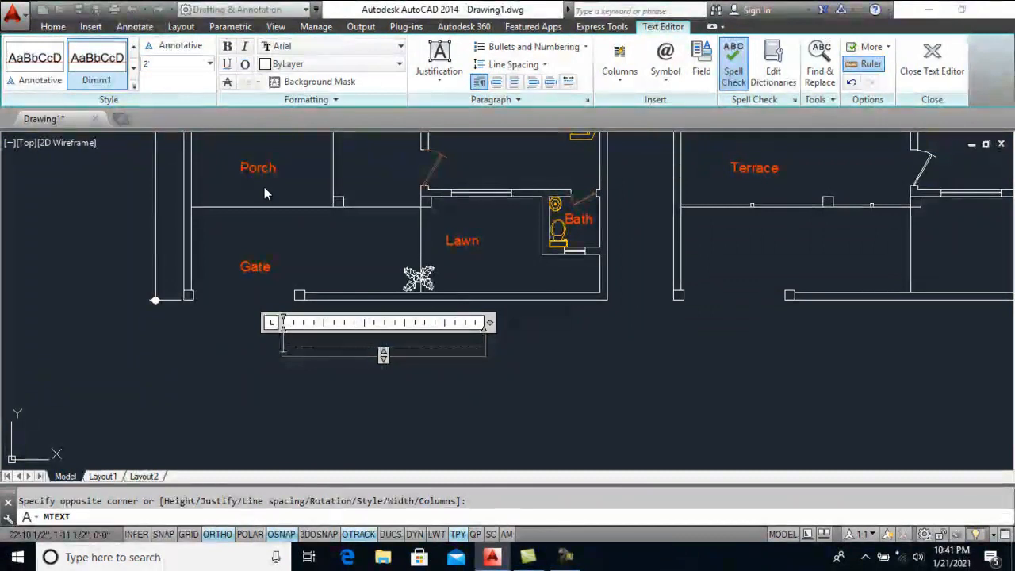
pyautogui.write('Ground Floor Plan')
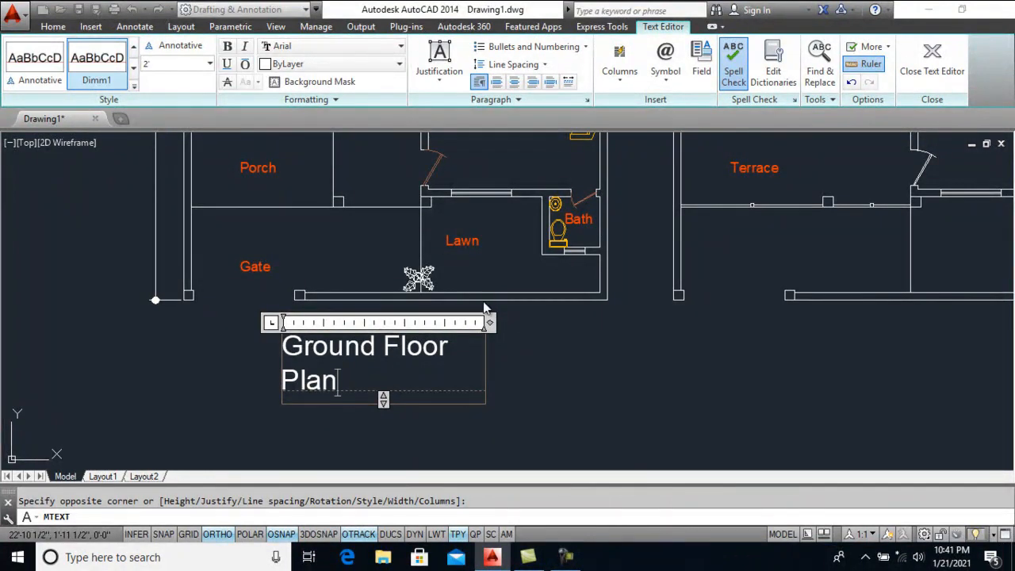
pyautogui.moveTo(488, 323); pyautogui.dragTo(550, 324)
pyautogui.click(932, 59)
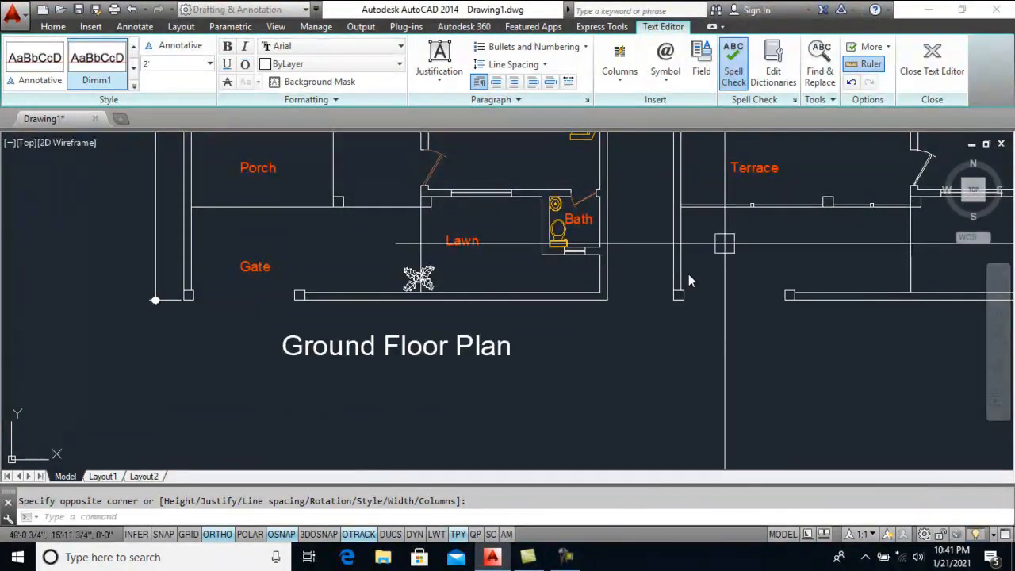
# Copy the "Ground Floor Plan" title horizontally to the space below the second plan
pyautogui.write('co')
pyautogui.press('Return')
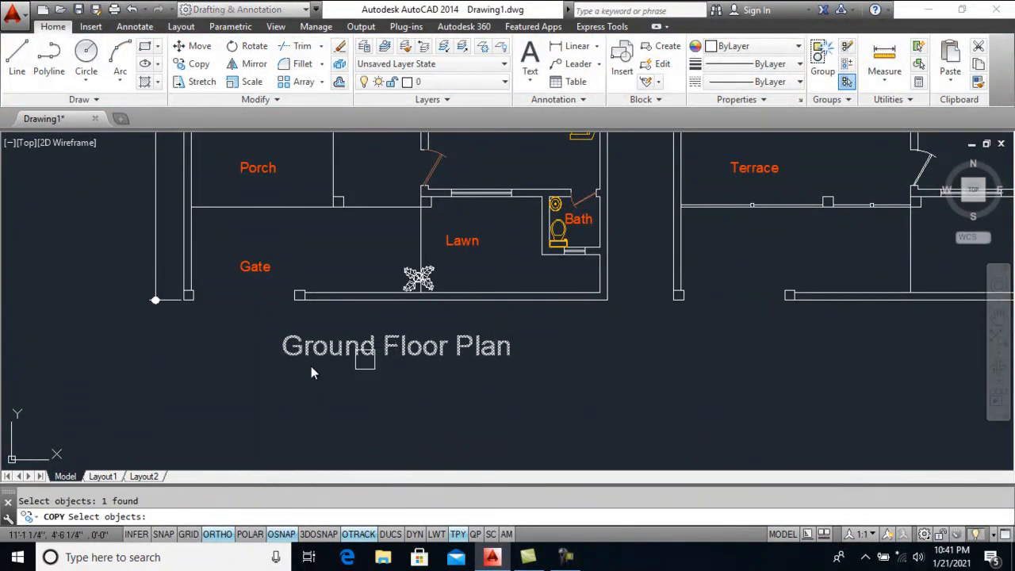
pyautogui.press('Return')
pyautogui.click(282, 357)
pyautogui.moveTo(806, 358); pyautogui.dragTo(590, 358, button='middle')
pyautogui.click(590, 357)
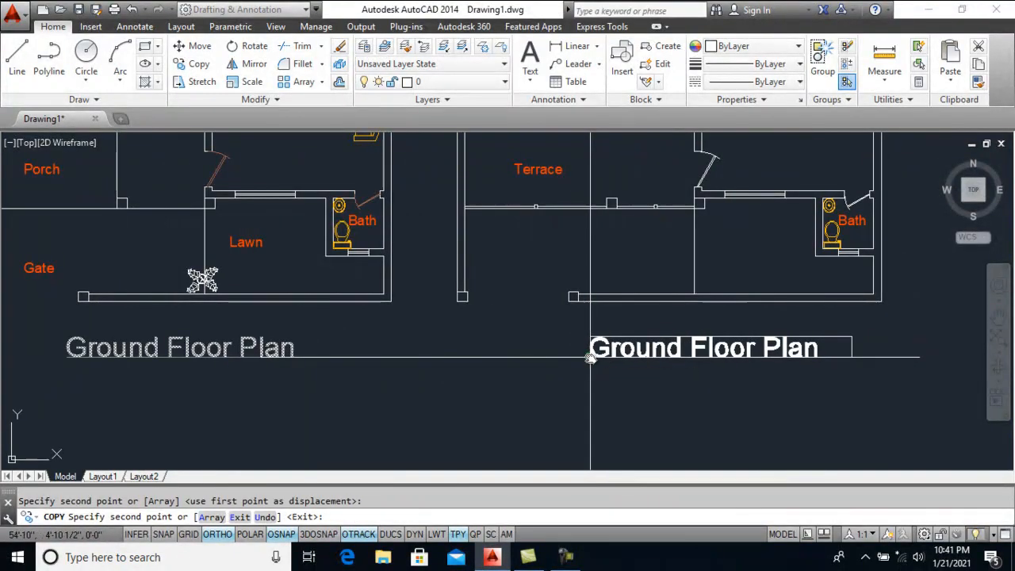
pyautogui.press('Return')
# Change the copied title under the second plan to "First Floor Plan"
pyautogui.doubleClick(683, 349)
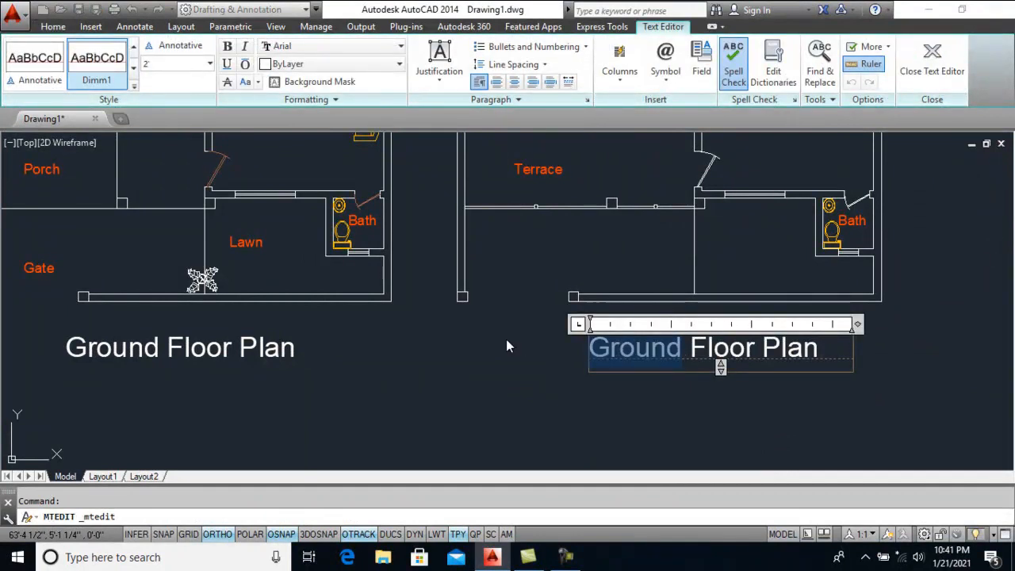
pyautogui.write('First')
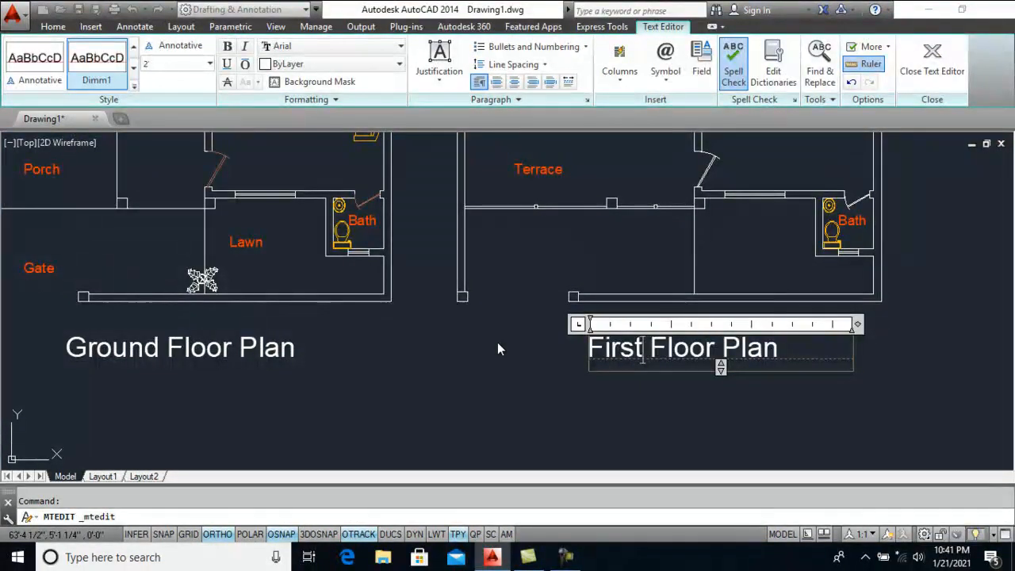
pyautogui.click(931, 60)
pyautogui.scroll(-5, 673, 291)
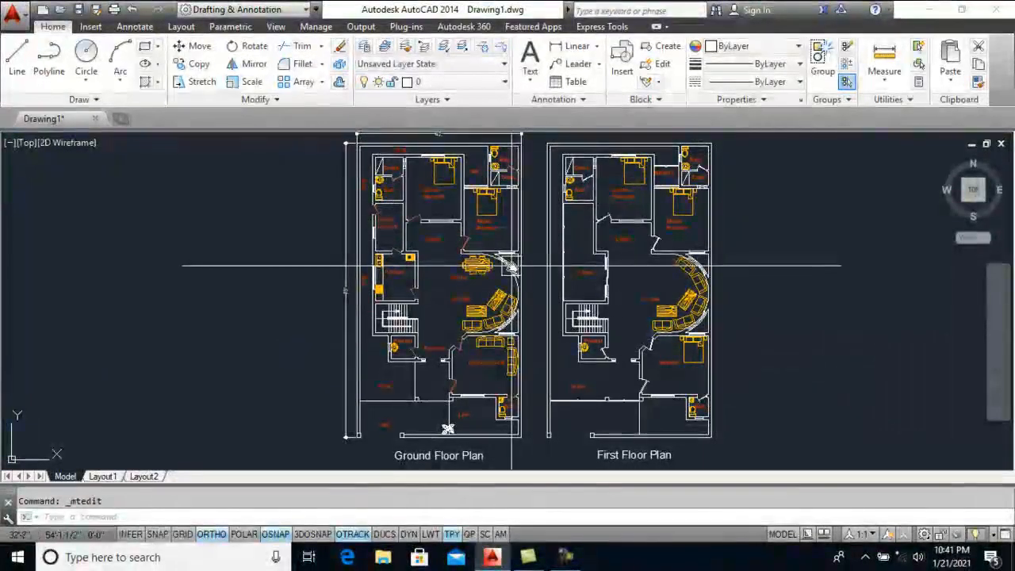
pyautogui.moveTo(547, 280)
pyautogui.mouseDown(button='middle')
pyautogui.moveTo(527, 283)
pyautogui.moveTo(537, 305)
pyautogui.mouseUp(button='middle')
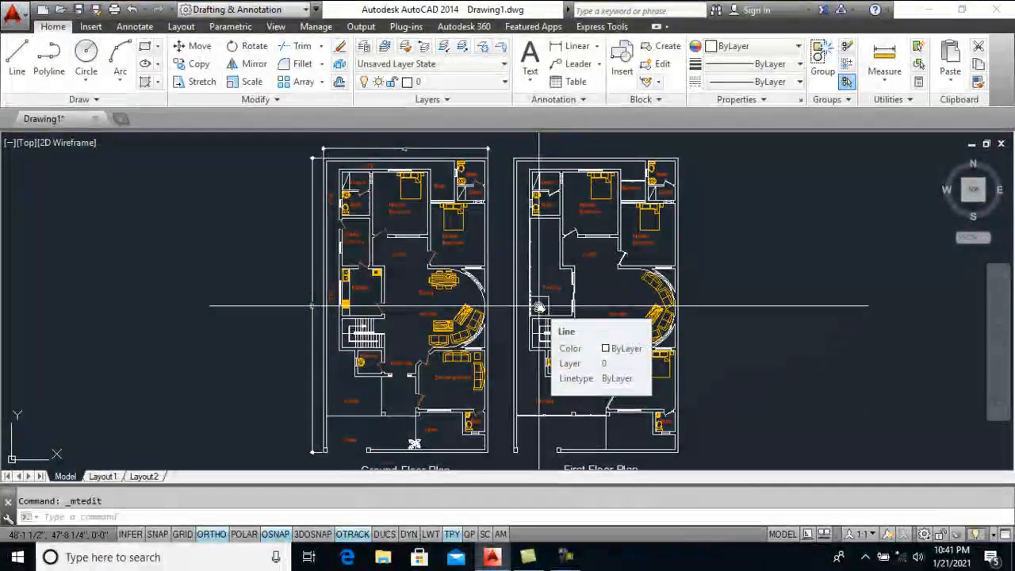
pyautogui.moveTo(539, 306); pyautogui.dragTo(539, 293, button='middle')
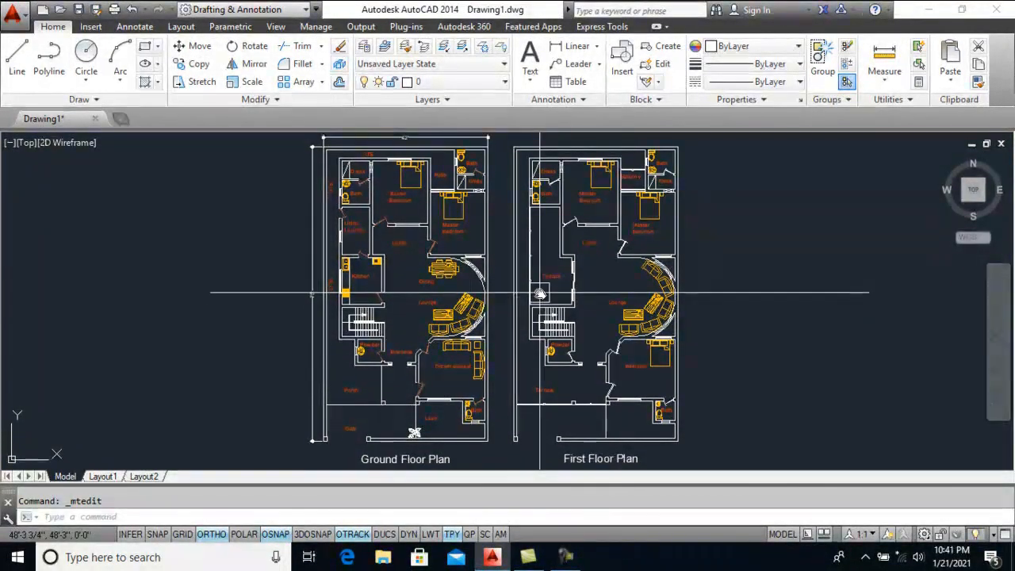